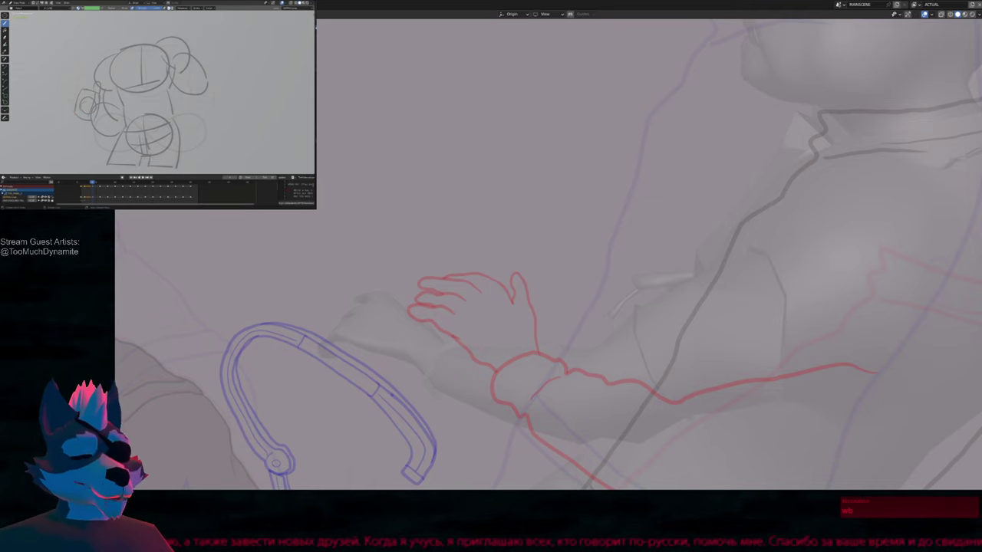
Preview straight lines toward the hand, then pan up to the camera frame's bottom
drag(683, 264, 429, 309)
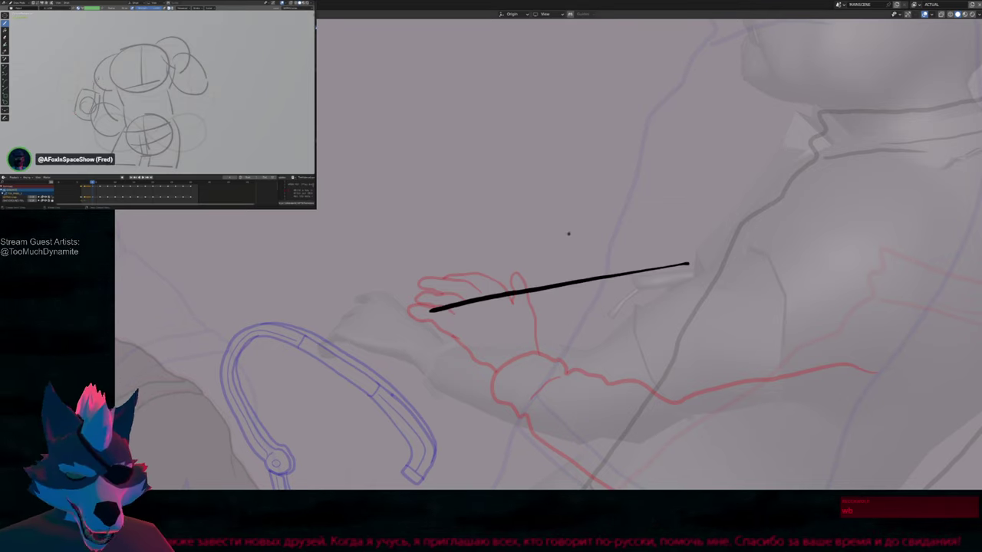
shift+middle_drag(572, 330, 572, 312)
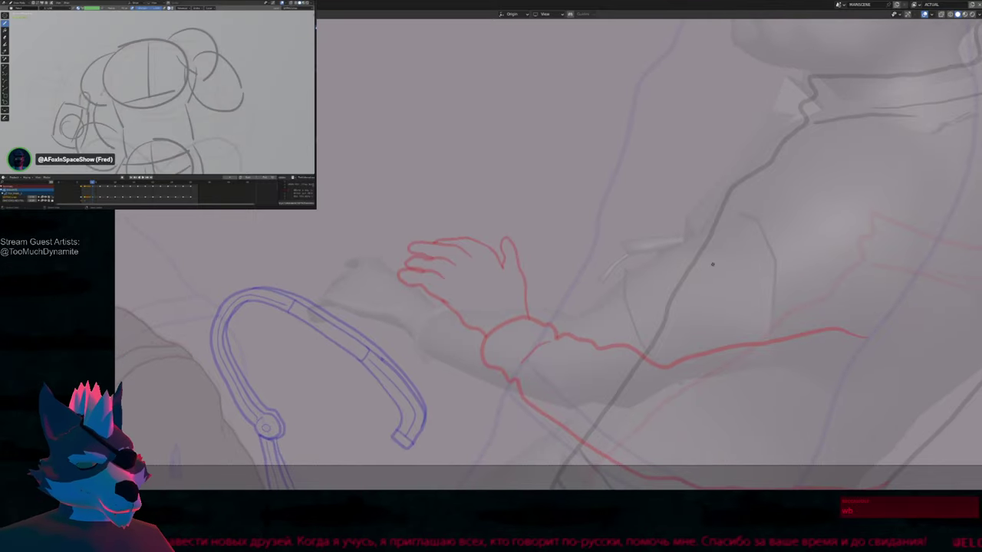
shift+middle_drag(639, 278, 643, 294)
shift+middle_drag(570, 339, 545, 256)
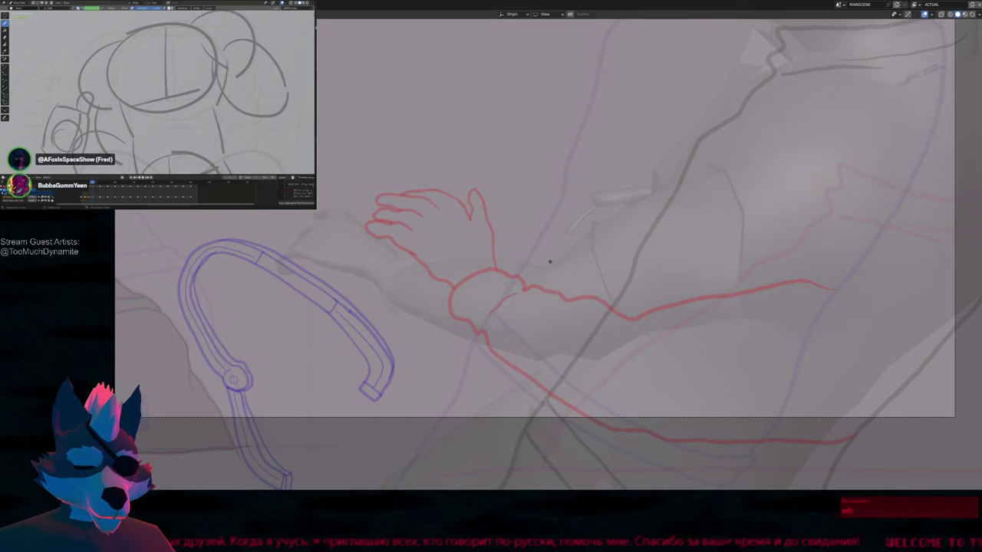
scroll(553, 291, down, 8)
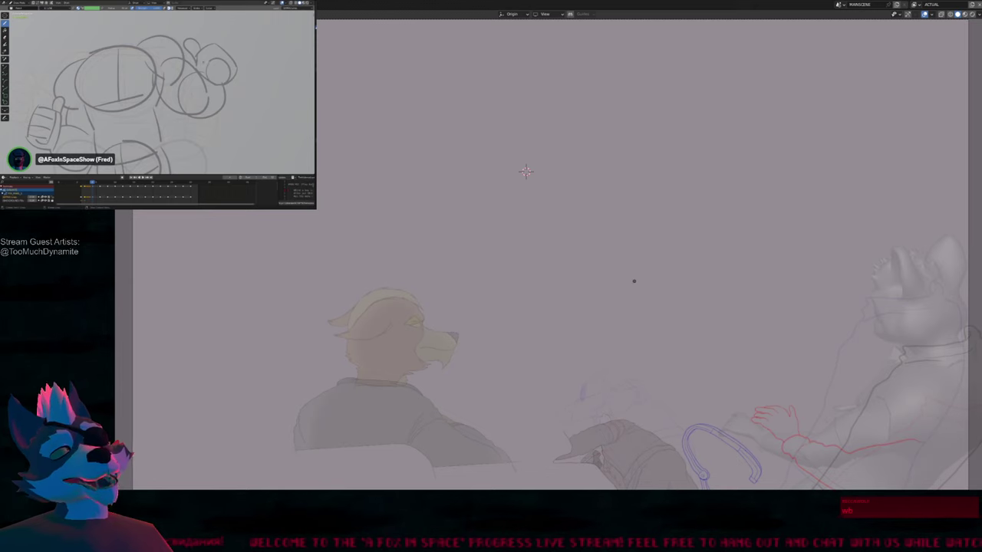
Step through the animation frames and settle on the frame with the inked arm
key(Right)
key(Right)
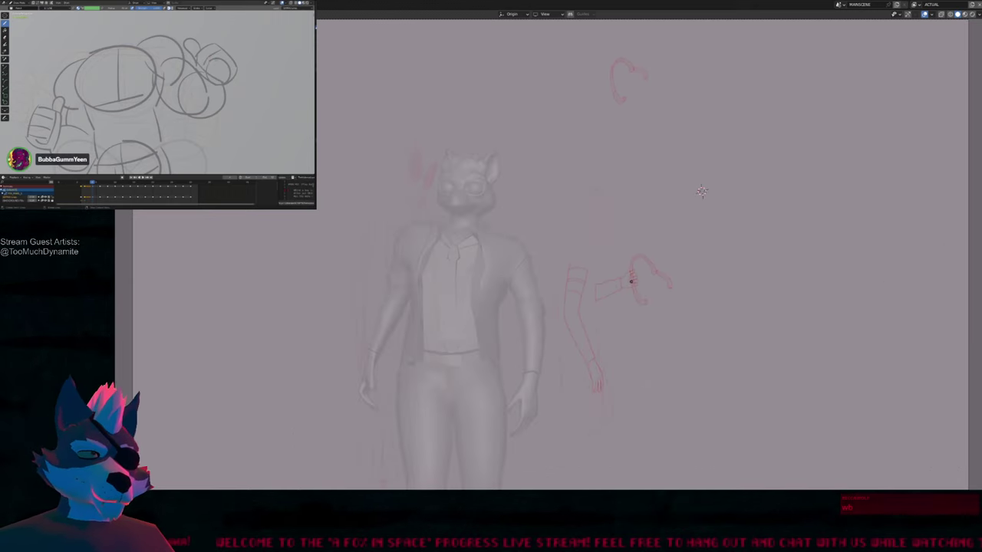
key(Right)
key(Right)
key(Left)
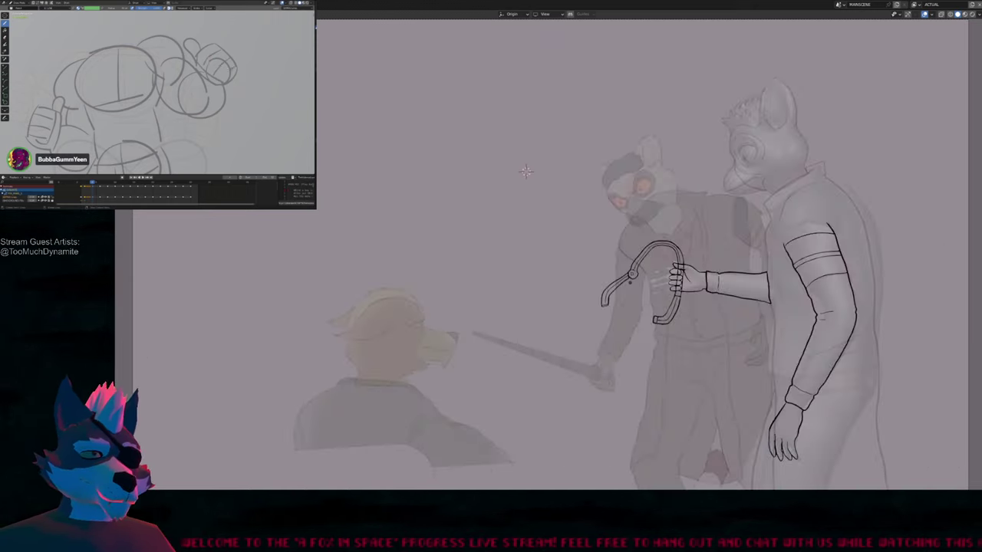
key(Right)
key(Left)
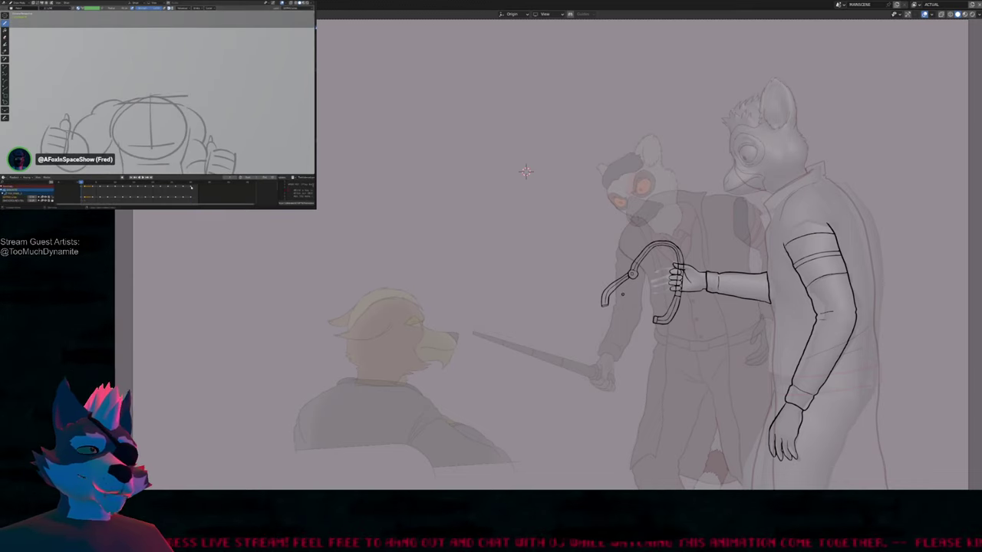
Select the character drawing, return to Draw Mode and pan over the figures
click(629, 303)
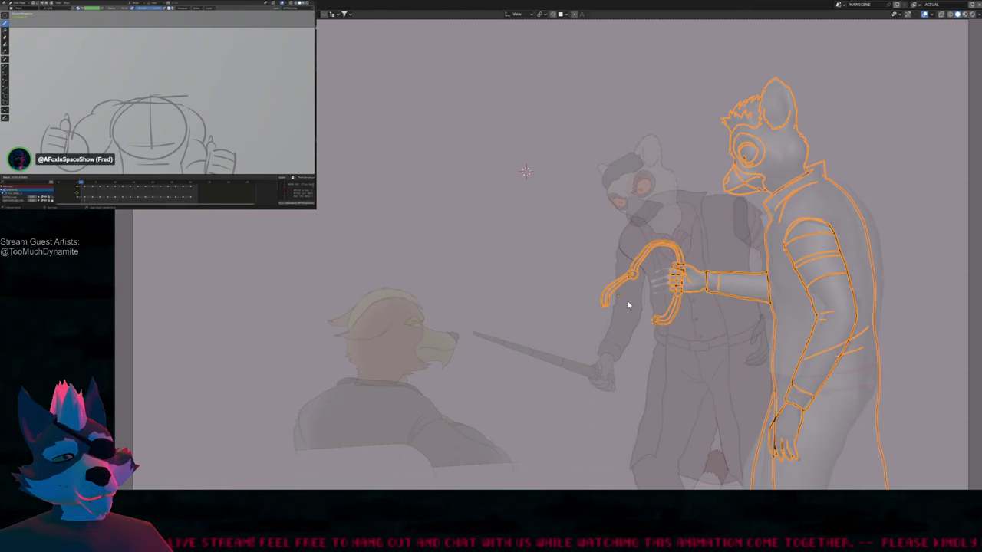
key(ctrl+Tab)
mouse_move(629, 302)
shift+middle_down()
mouse_move(560, 320)
mouse_move(564, 329)
mouse_move(579, 311)
mouse_move(579, 334)
shift+middle_up()
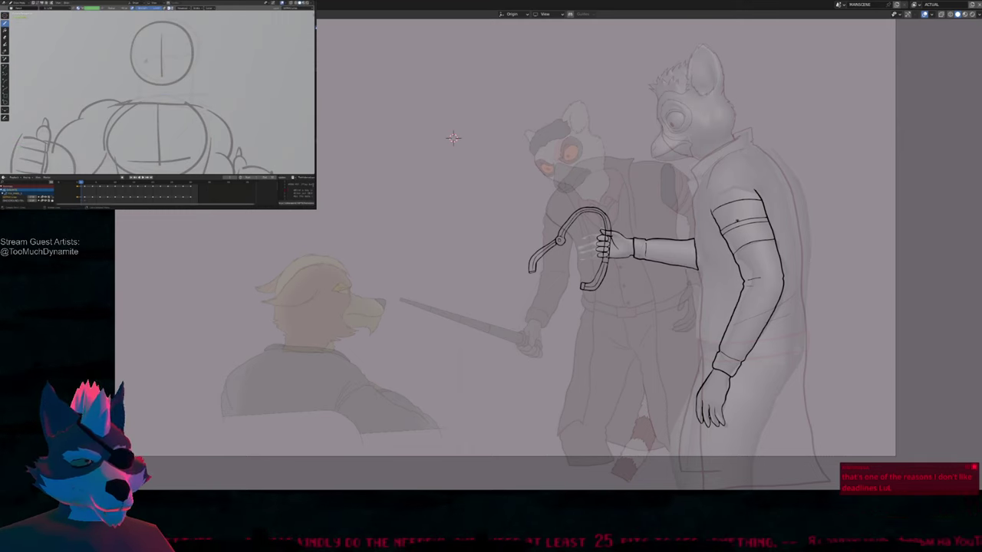
Pan toward the arm and resize the drawing brush
shift+middle_drag(452, 138, 441, 139)
shift+middle_drag(737, 299, 689, 303)
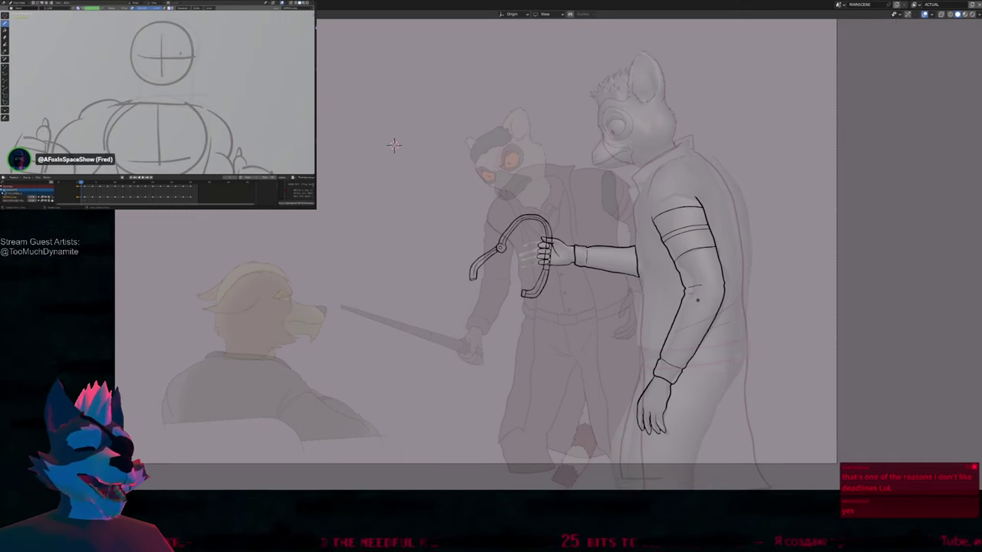
key(f)
click(767, 288)
key(f)
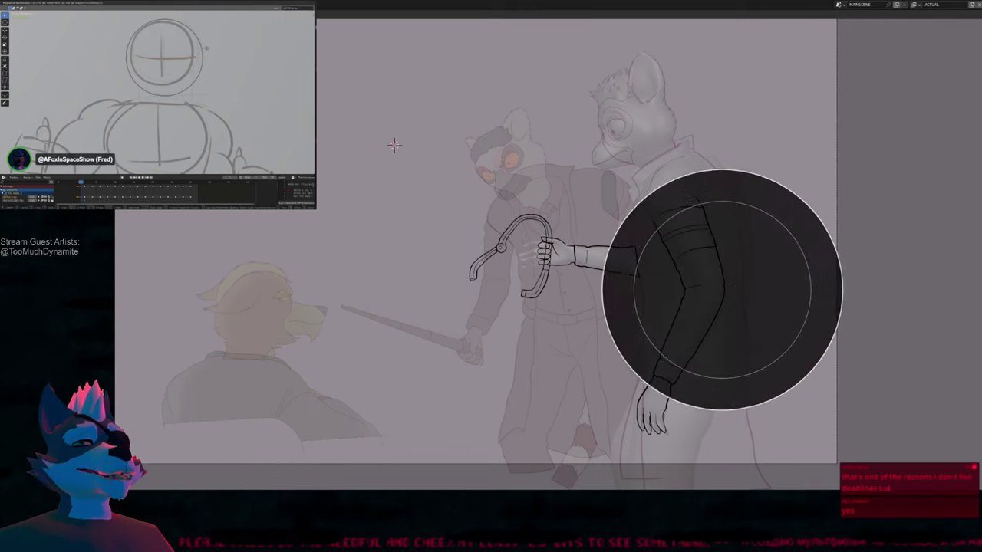
click(729, 282)
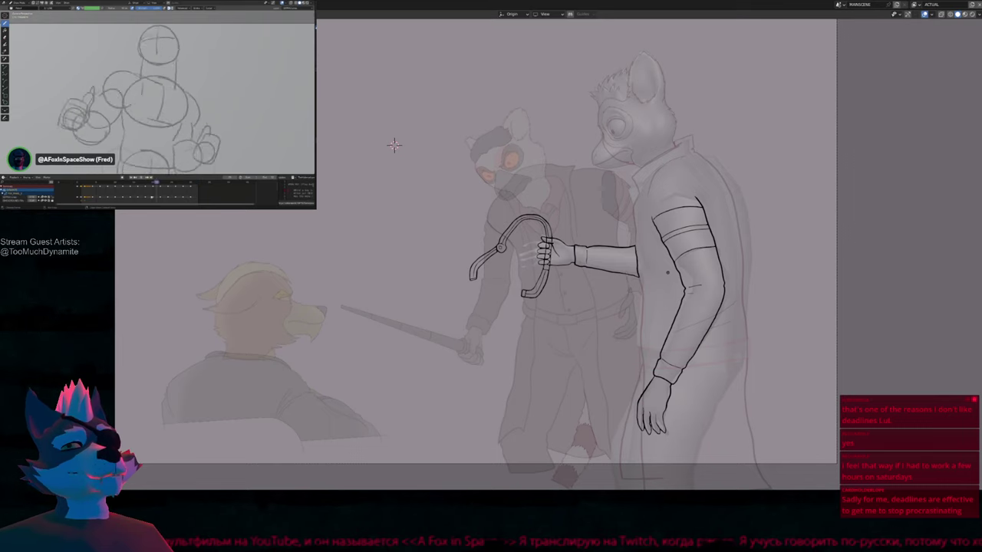
Play through to a new pose, then restore the full workspace layout and stop playback
shift+middle_drag(491, 276, 623, 303)
key(space)
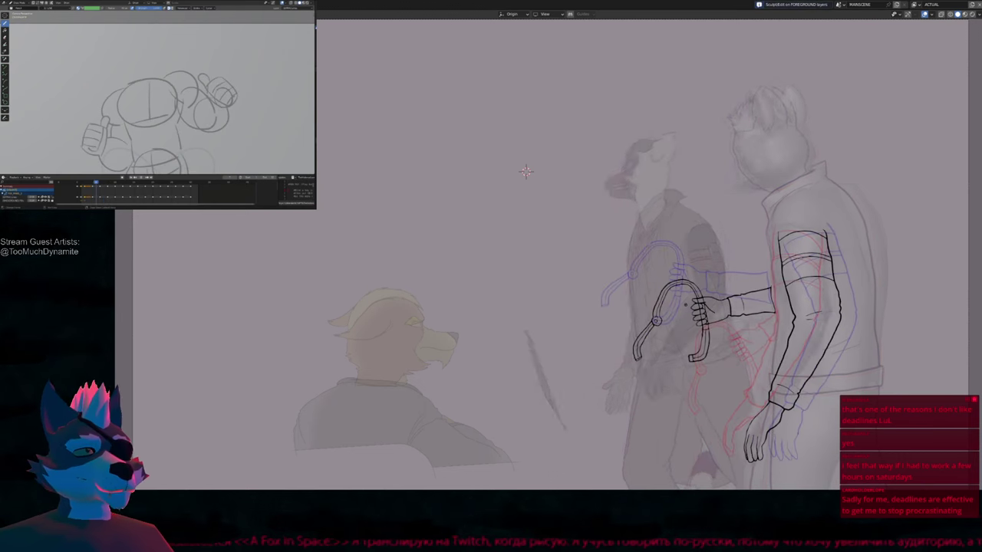
key(ctrl+space)
key(space)
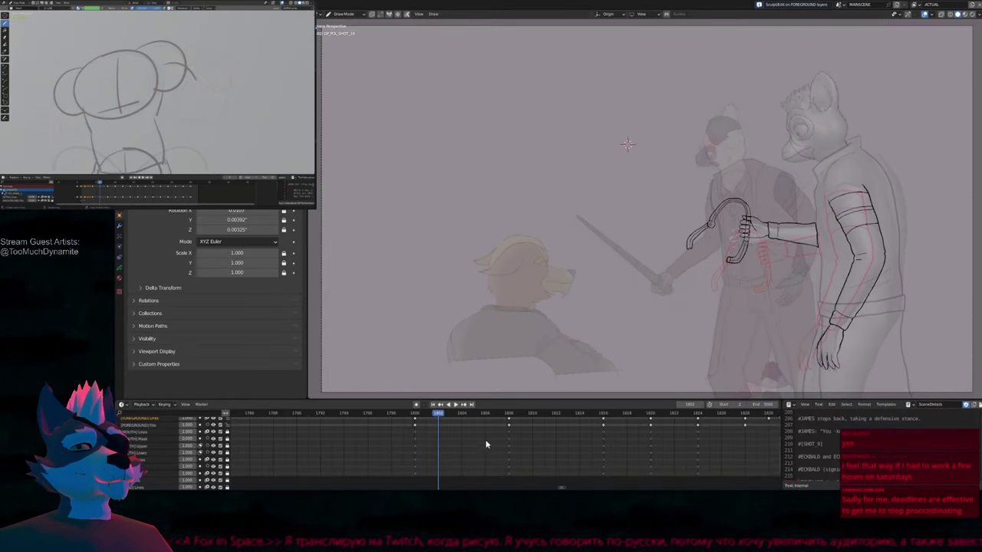
Fit the layer keyframes in the timeline and compare the poses at frames 1802 and 1808
key(Home)
key(Up)
key(Down)
key(Up)
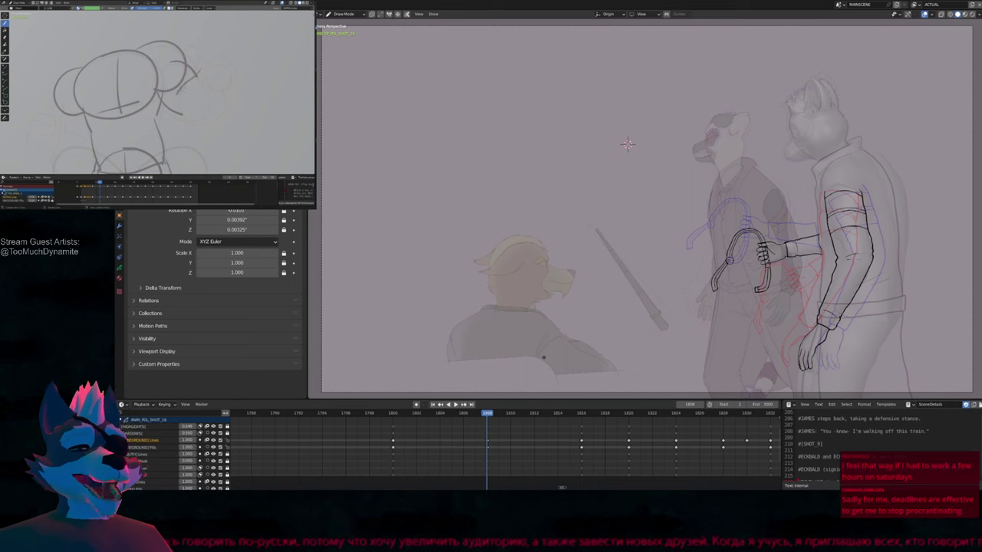
scroll(856, 286, up, 3)
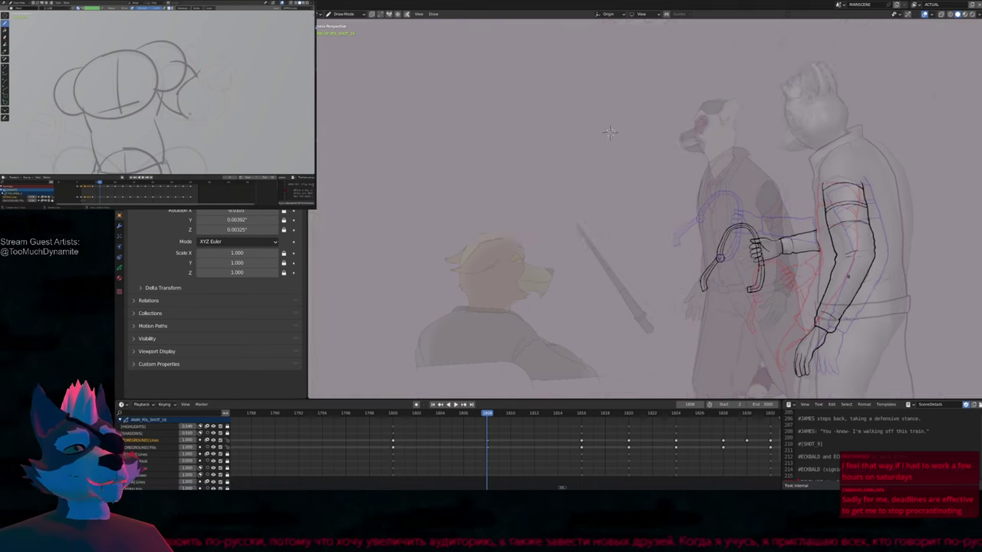
scroll(458, 38, down, 1)
shift+middle_drag(458, 37, 426, 54)
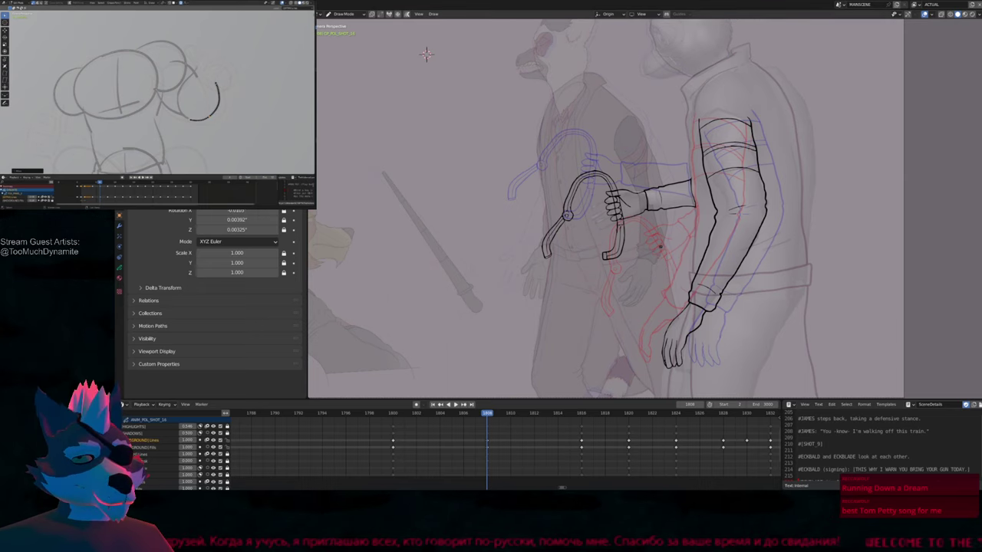
mouse_move(426, 54)
shift+middle_down()
mouse_move(372, 58)
mouse_move(369, 113)
shift+middle_up()
Step between keyframes 1800 and 1816, end on 1808, and switch to the Grease Pencil dope sheet
key(Down)
key(Down)
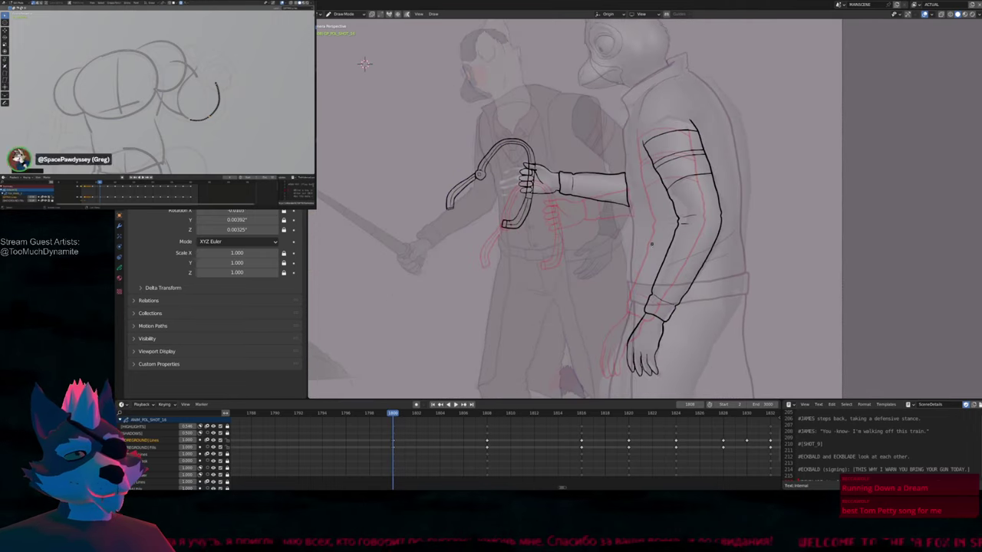
key(Up)
key(Up)
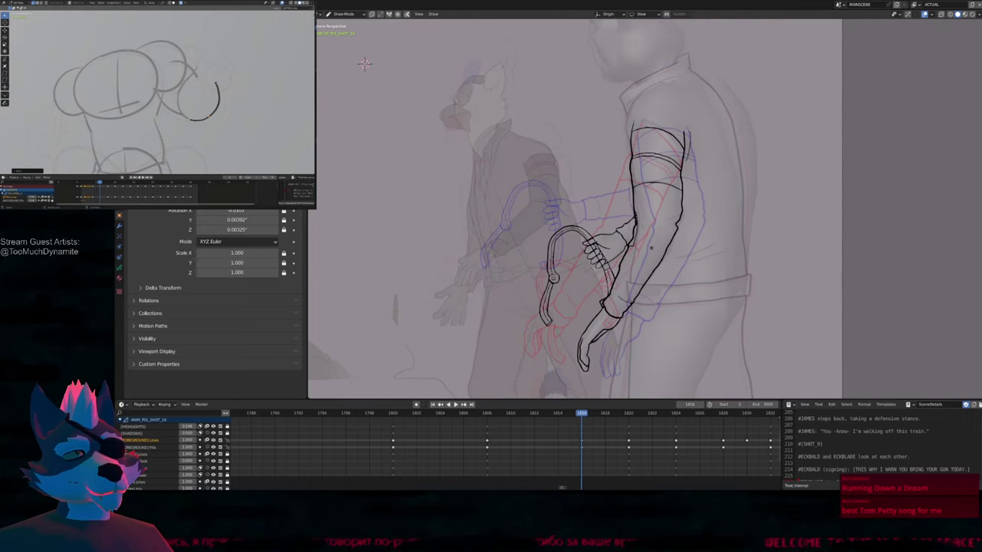
key(Down)
key(Down)
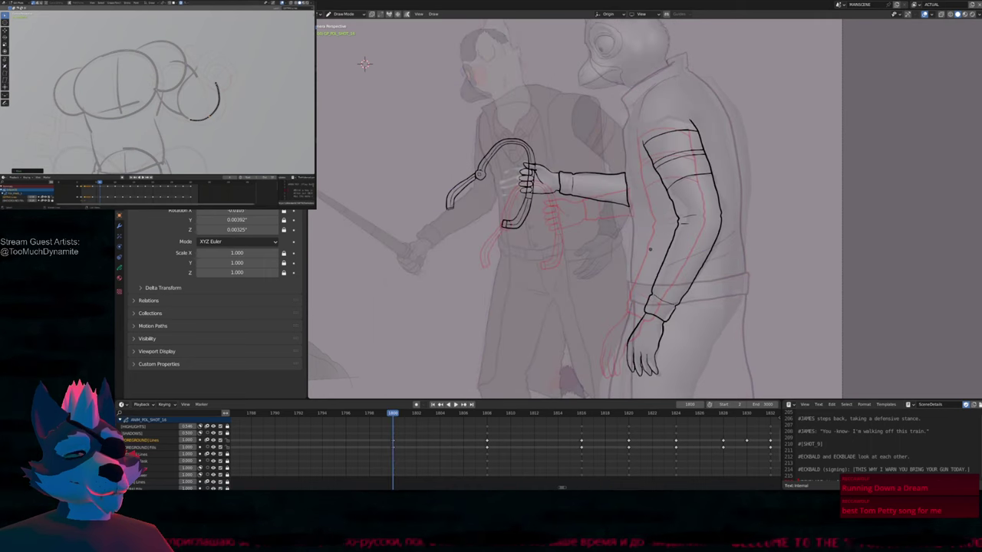
key(Up)
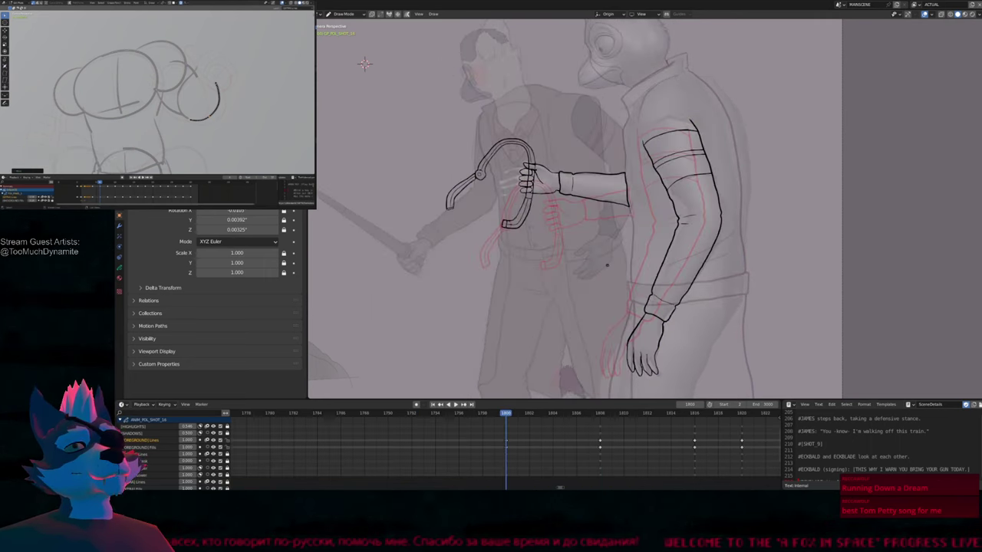
middle_drag(570, 418, 413, 409)
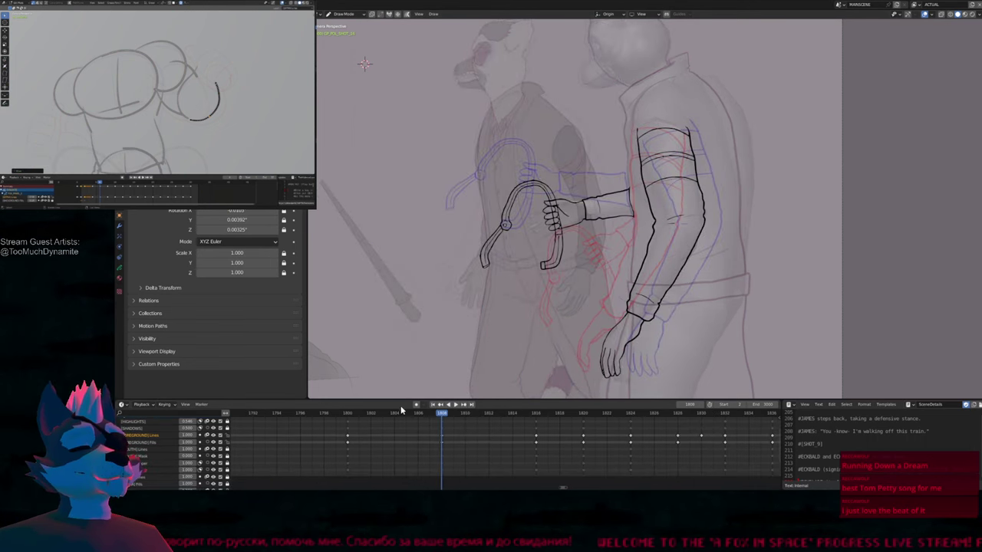
key(shift+F12)
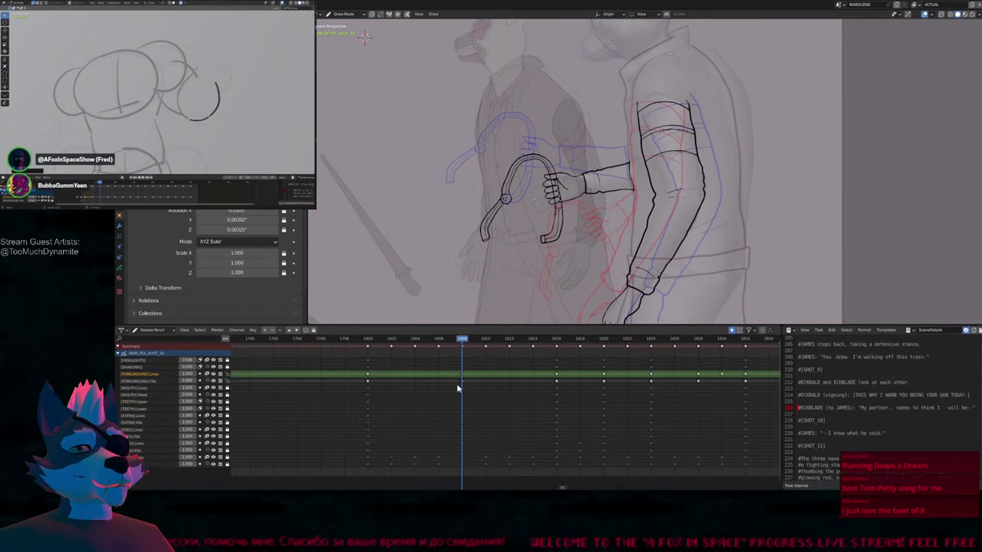
middle_drag(456, 383, 473, 377)
drag(519, 324, 519, 363)
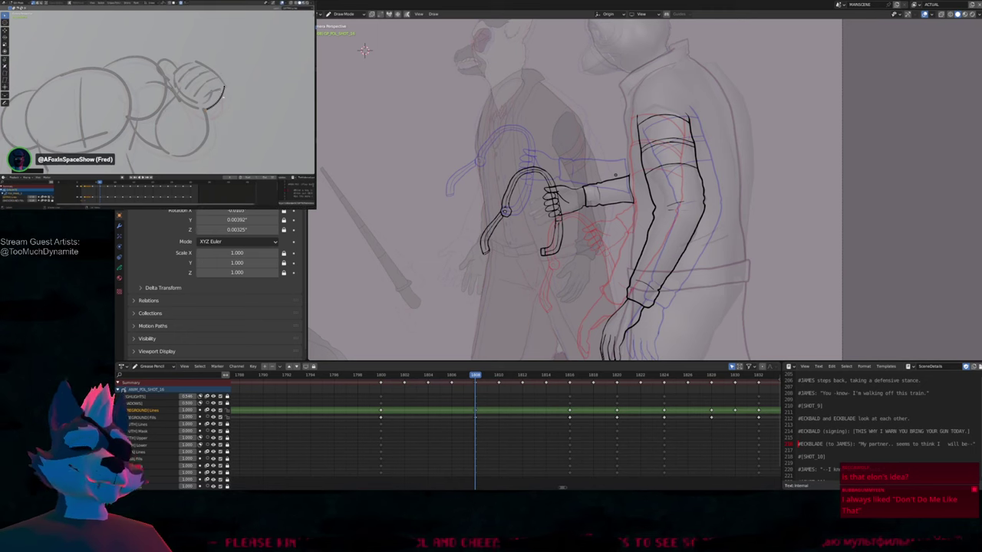
scroll(364, 50, up, 2)
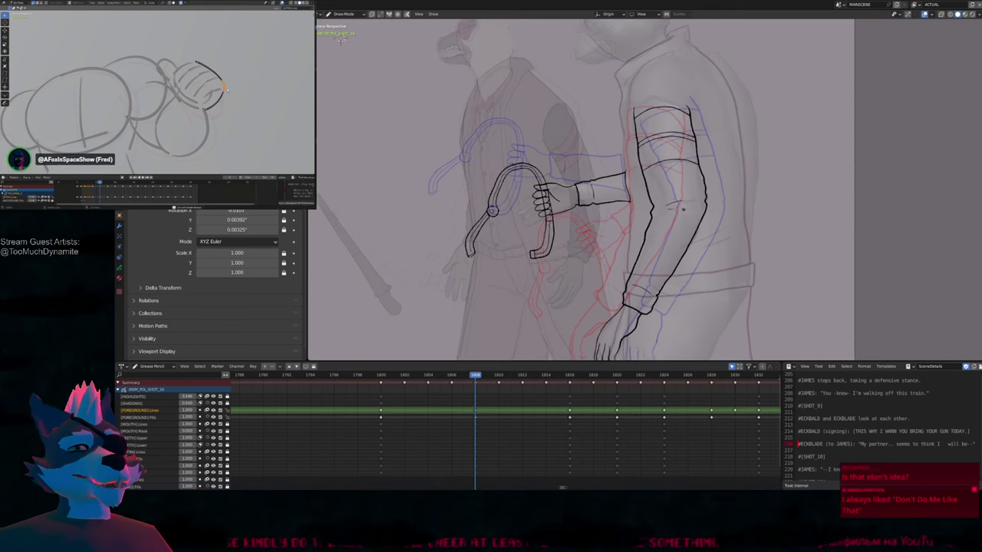
shift+middle_drag(673, 193, 593, 249)
scroll(593, 249, down, 1)
key(Down)
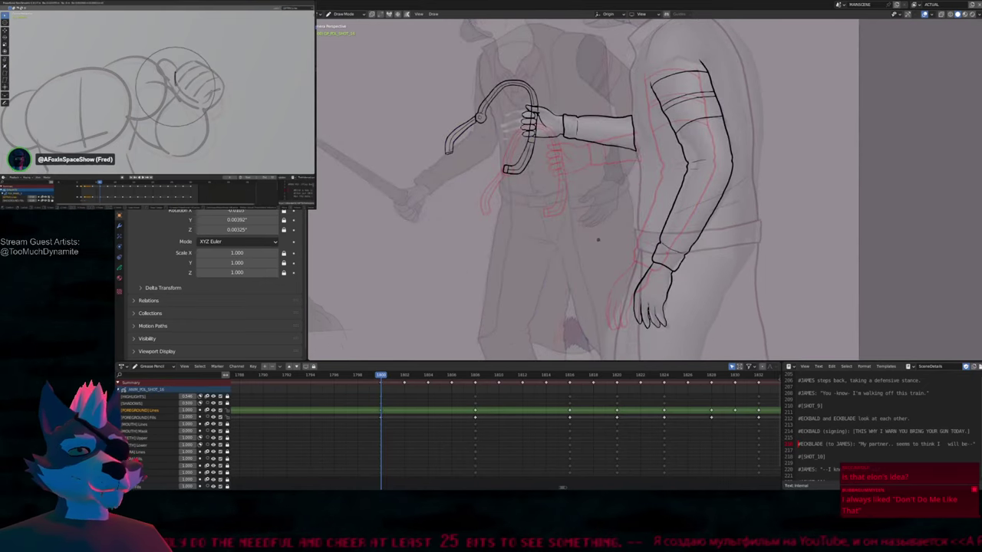
key(Up)
key(Up)
key(Up)
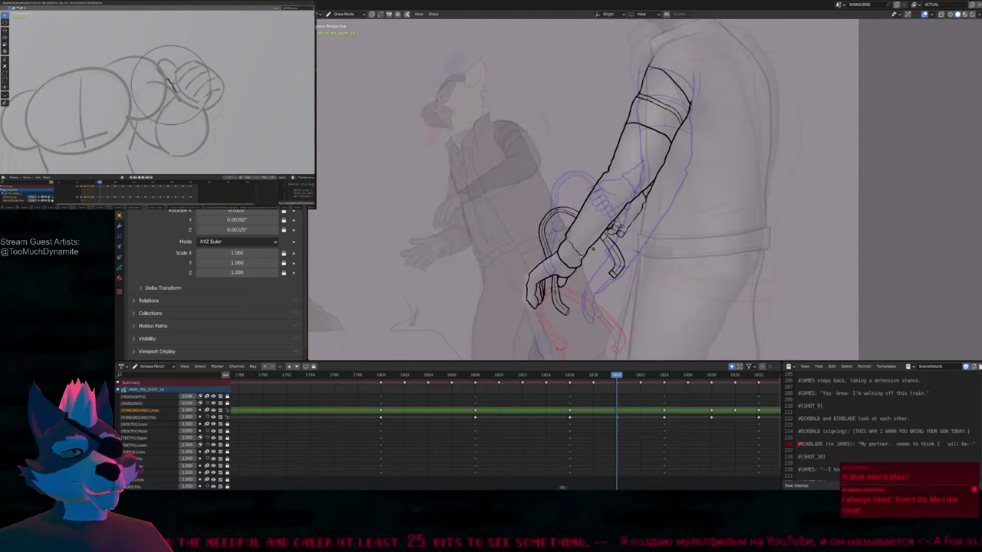
key(Down)
key(Down)
key(Up)
key(Up)
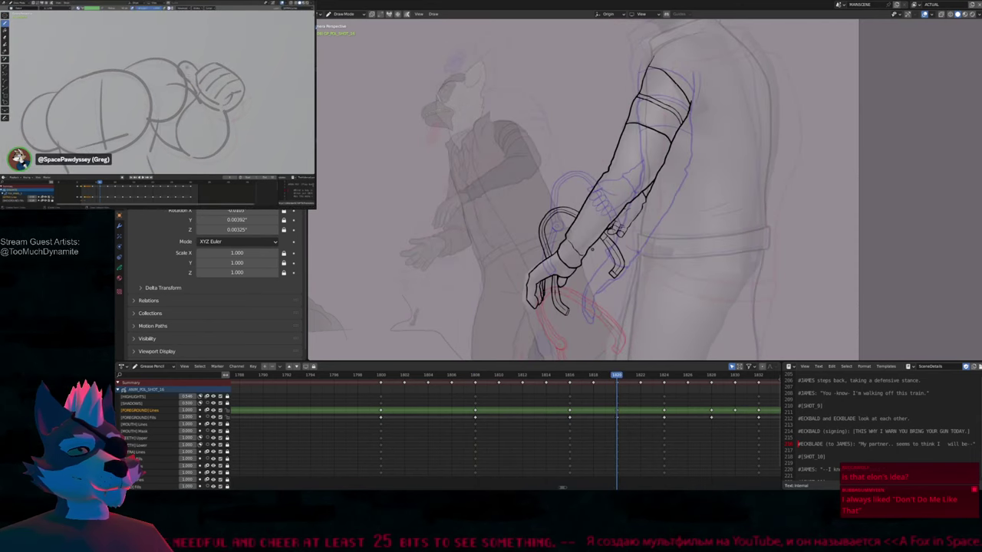
key(Up)
key(Down)
key(Down)
key(Up)
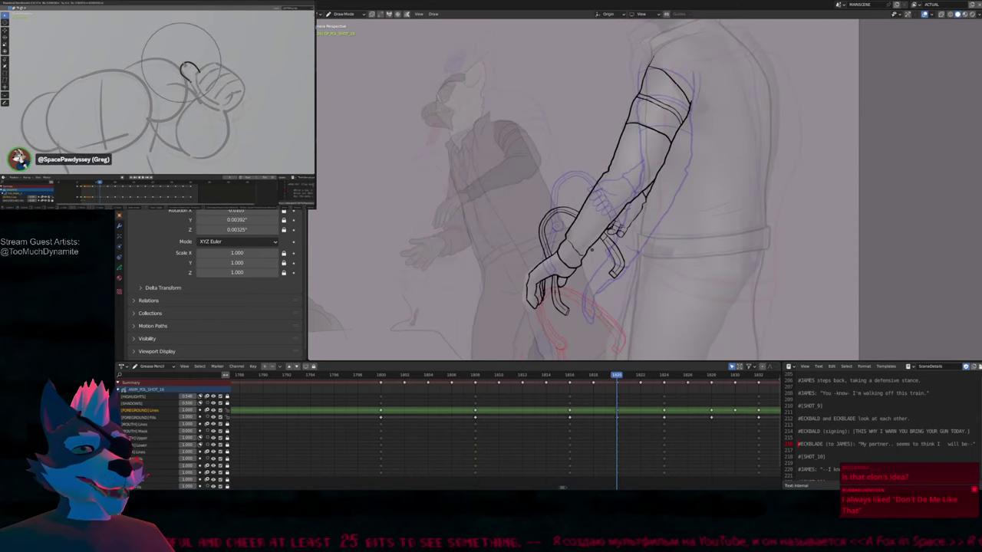
key(Up)
key(Down)
key(Down)
key(Up)
key(Up)
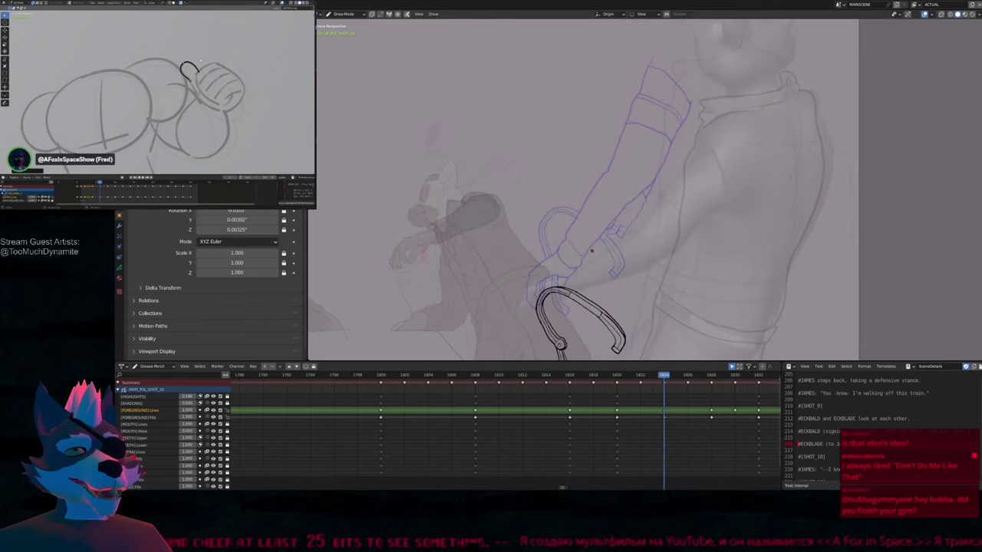
key(Down)
key(Down)
scroll(592, 250, down, 5)
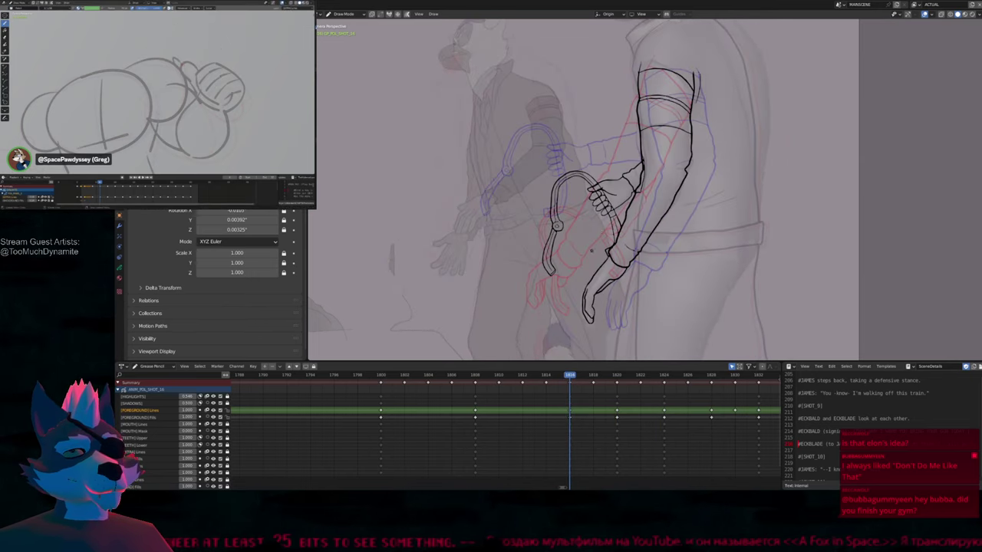
scroll(629, 131, up, 5)
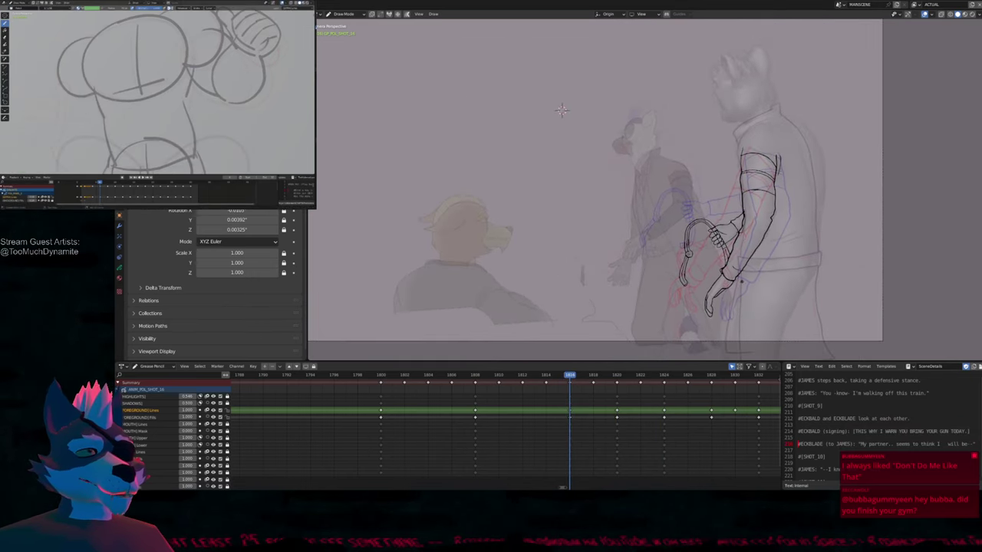
scroll(606, 188, down, 4)
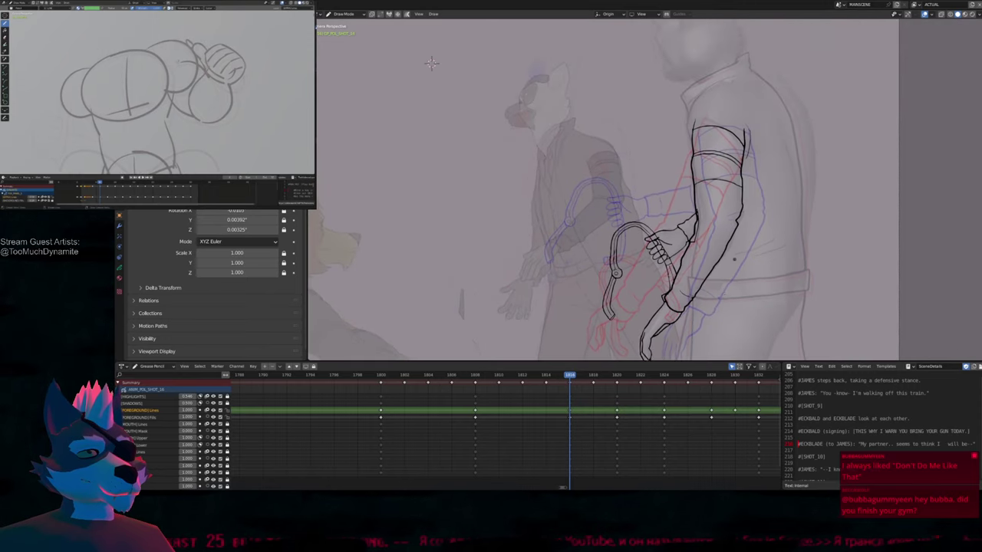
key(Down)
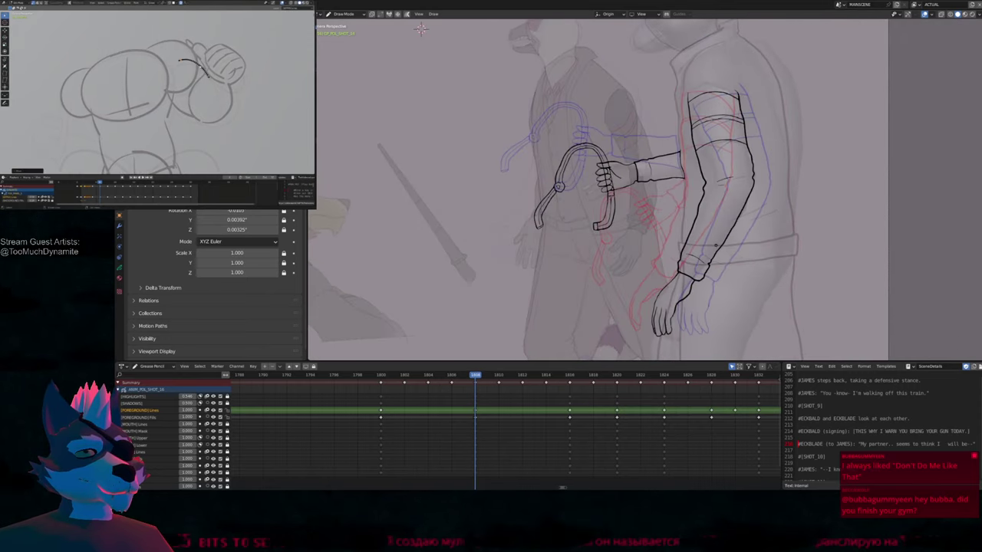
key(Up)
key(Up)
key(Up)
key(Down)
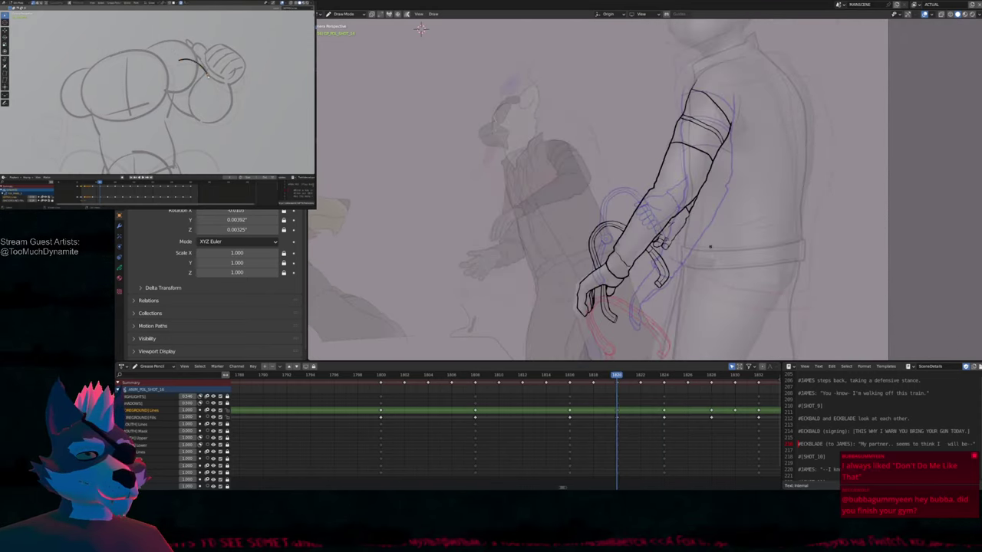
key(Down)
key(Down)
key(Down)
key(Up)
key(Up)
key(Up)
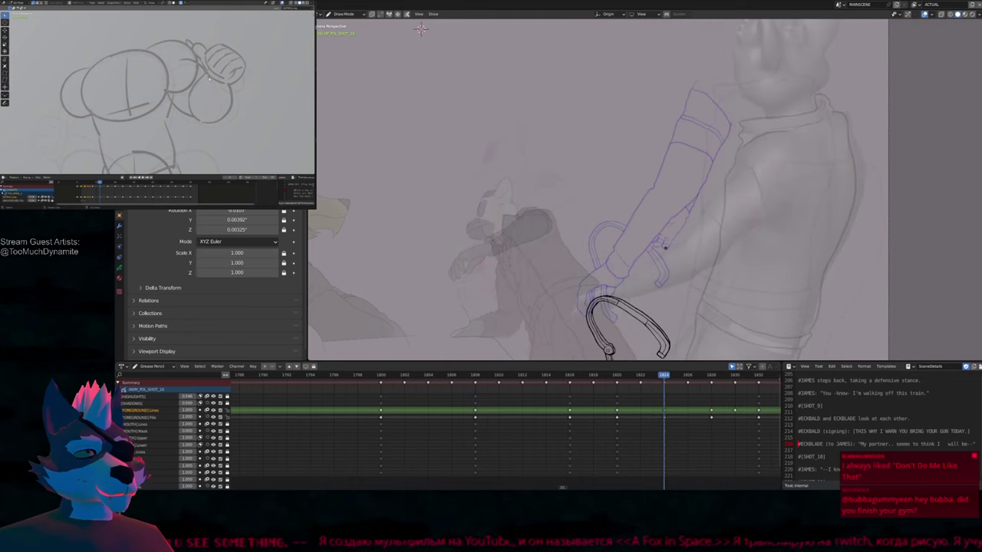
key(Down)
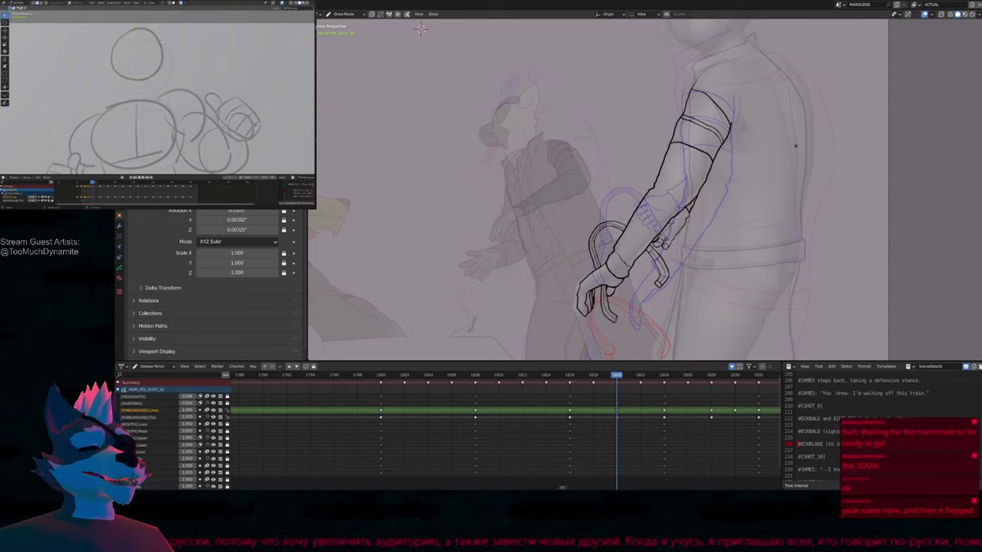
Zoom in on the hand and shoulder, then return to the camera framing
scroll(598, 192, up, 2)
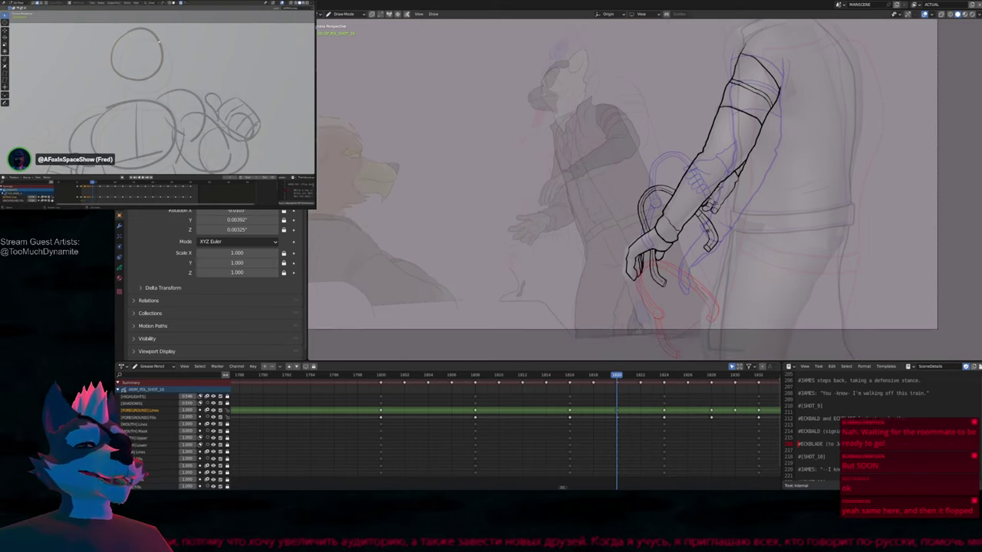
scroll(598, 192, down, 2)
shift+middle_drag(598, 191, 605, 184)
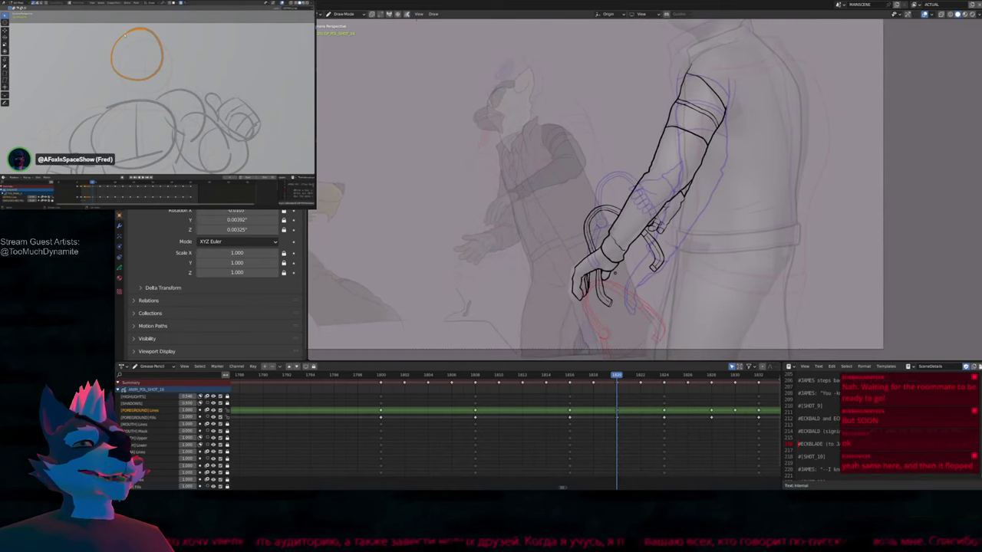
scroll(615, 275, up, 1)
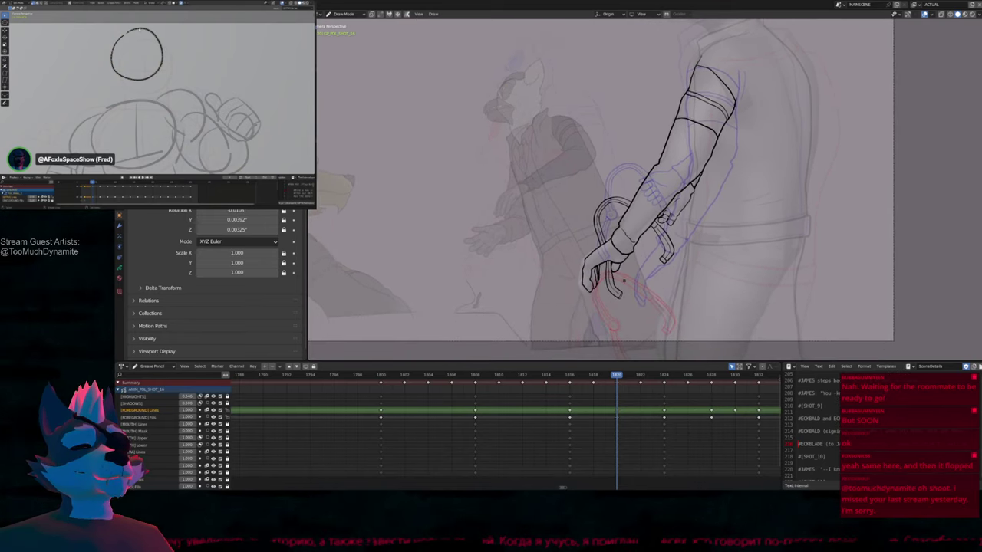
scroll(623, 281, up, 3)
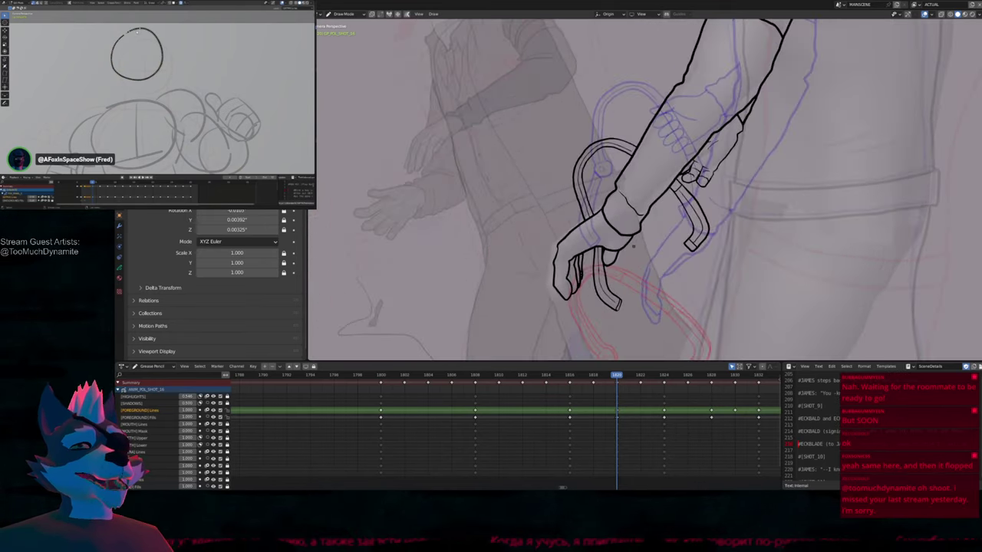
shift+middle_drag(757, 160, 763, 136)
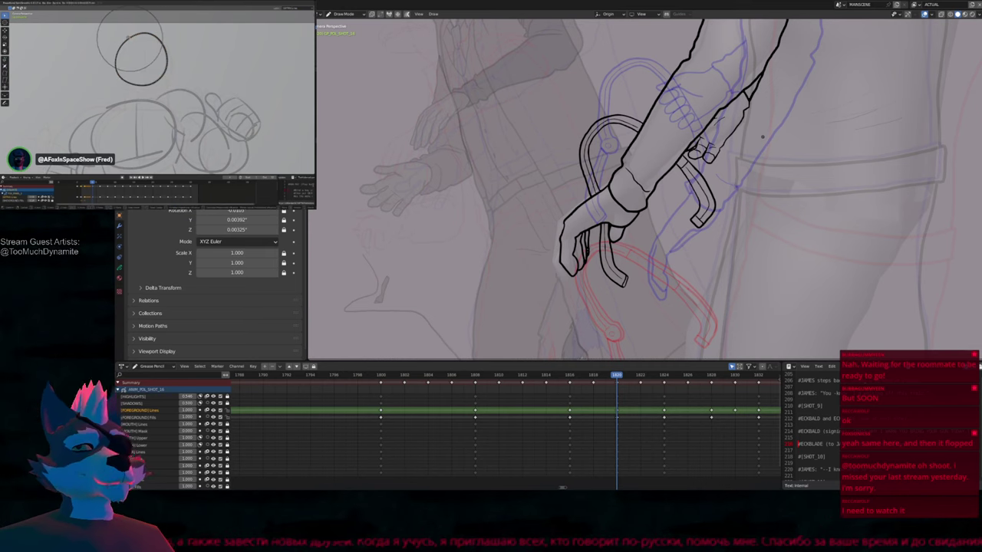
key(KP_0)
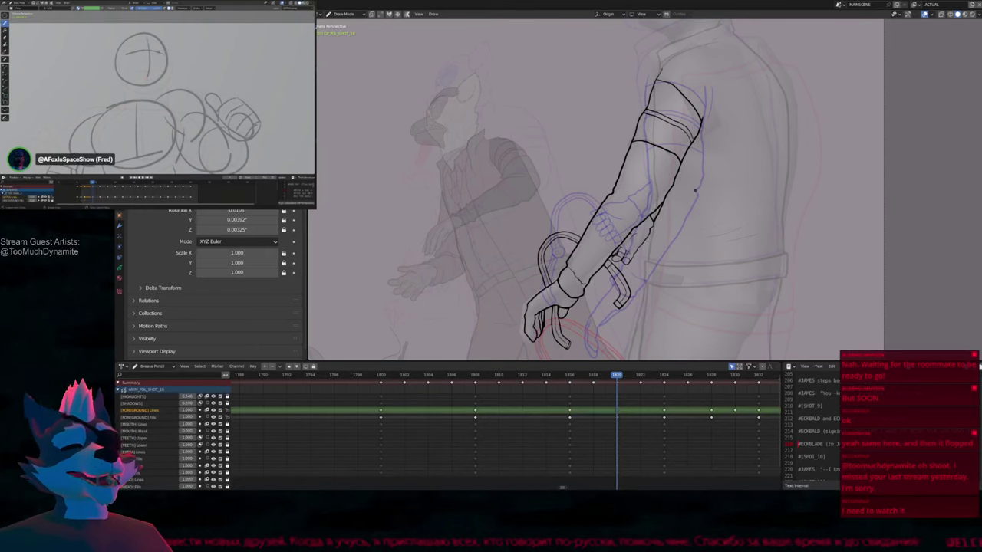
scroll(595, 189, up, 6)
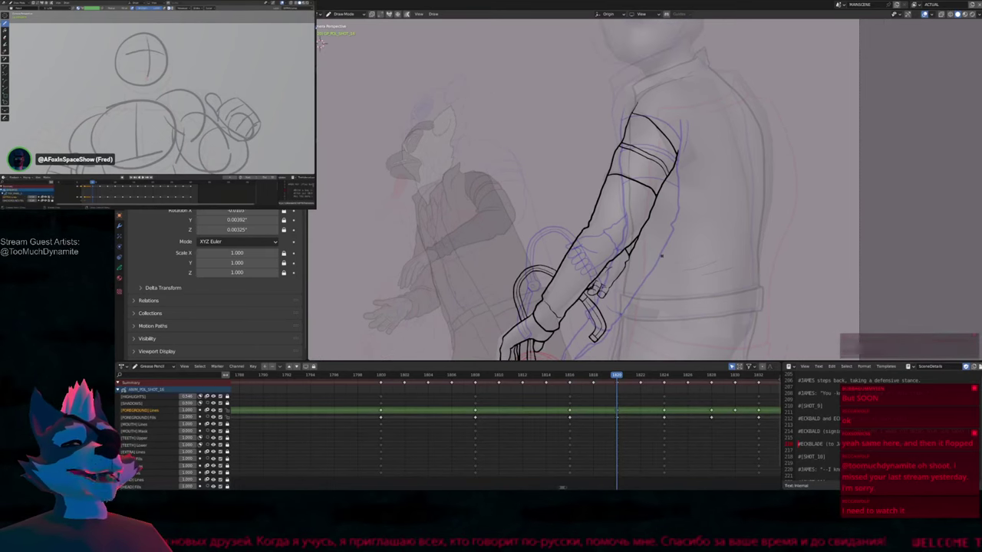
Shrink the drawing brush radius, then zoom out over the figures
key(f)
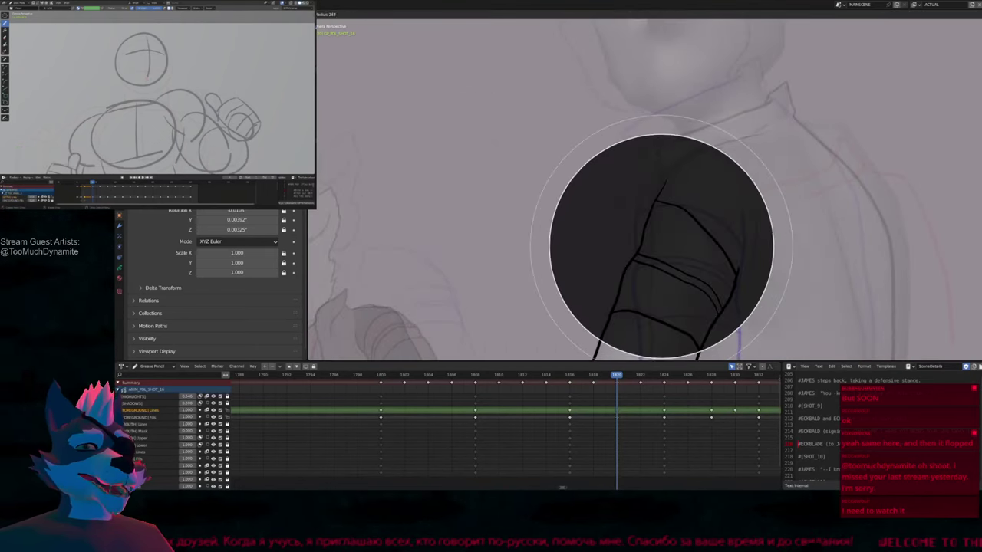
click(647, 248)
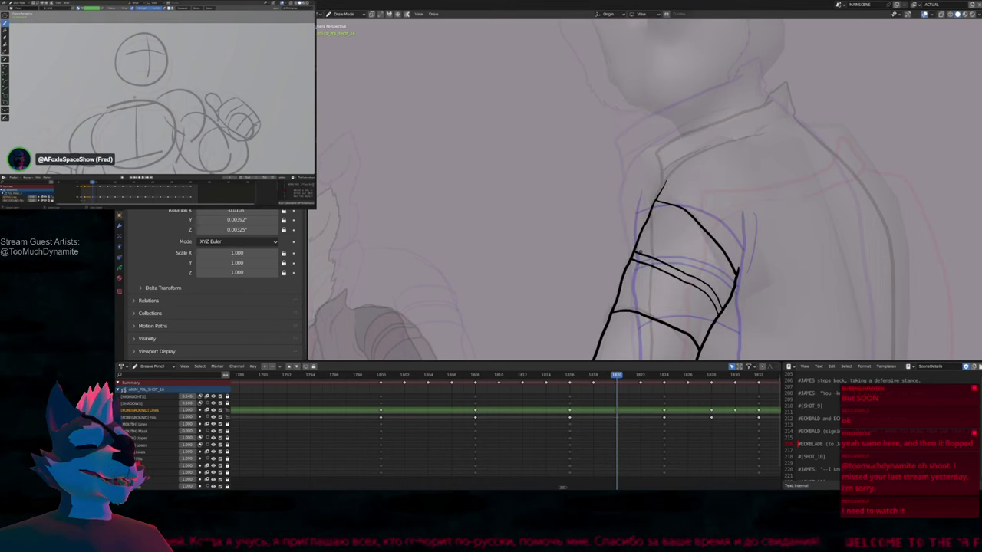
scroll(621, 220, down, 6)
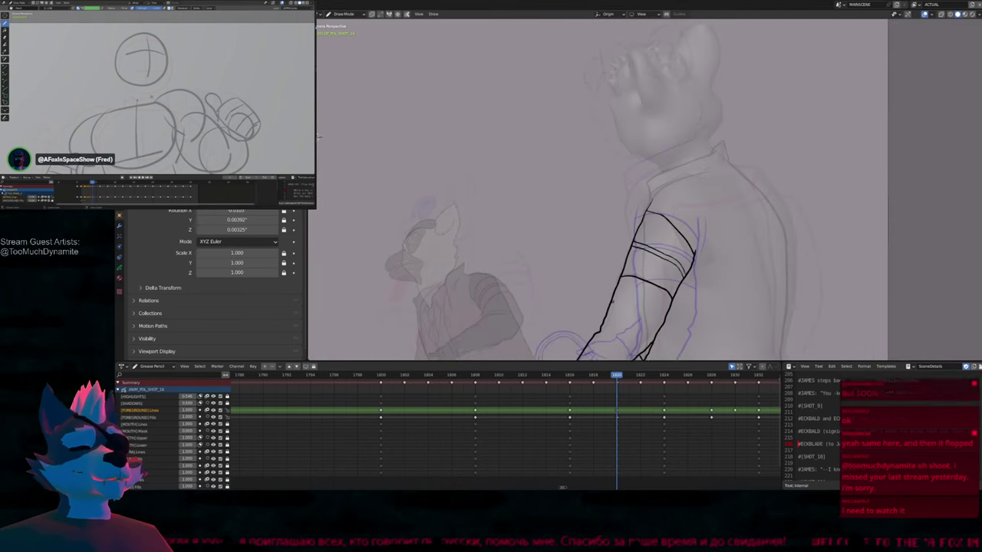
scroll(420, 118, down, 2)
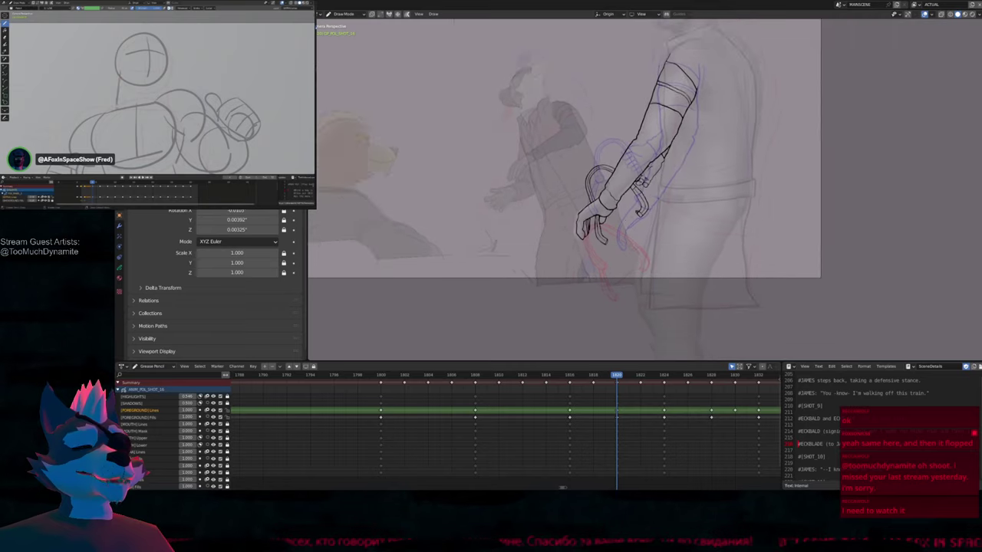
mouse_move(441, 31)
shift+middle_down()
mouse_move(420, 119)
mouse_move(423, 108)
shift+middle_up()
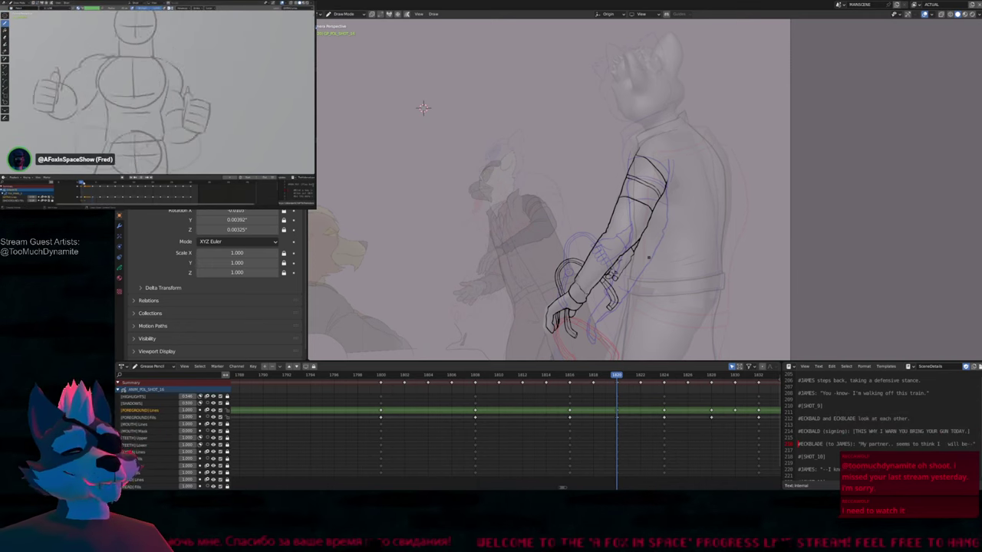
Zoom in and pan to frame the arm, hand and upper arm
shift+middle_drag(422, 107, 440, 65)
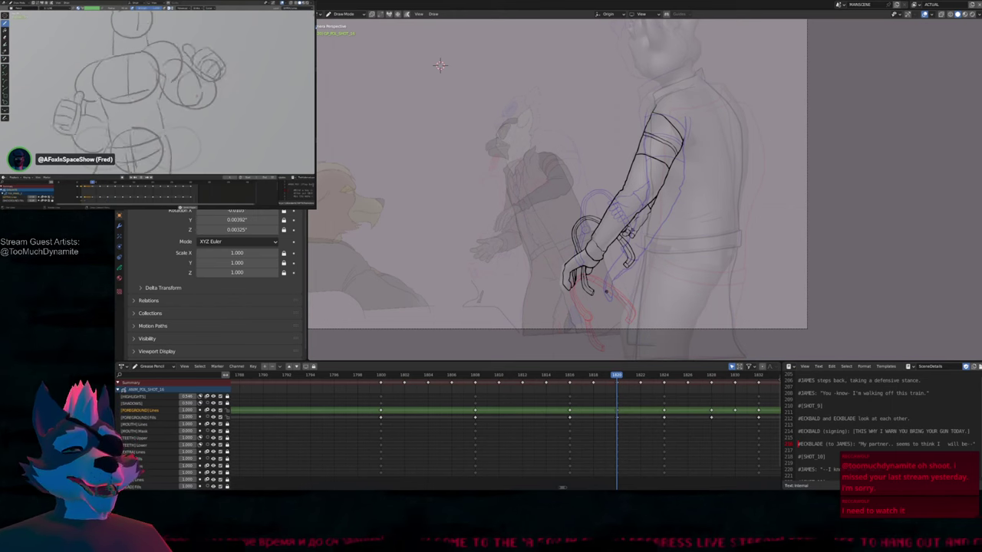
mouse_move(440, 65)
ctrl+middle_down()
mouse_move(367, 34)
mouse_move(353, 8)
mouse_move(364, 19)
ctrl+middle_up()
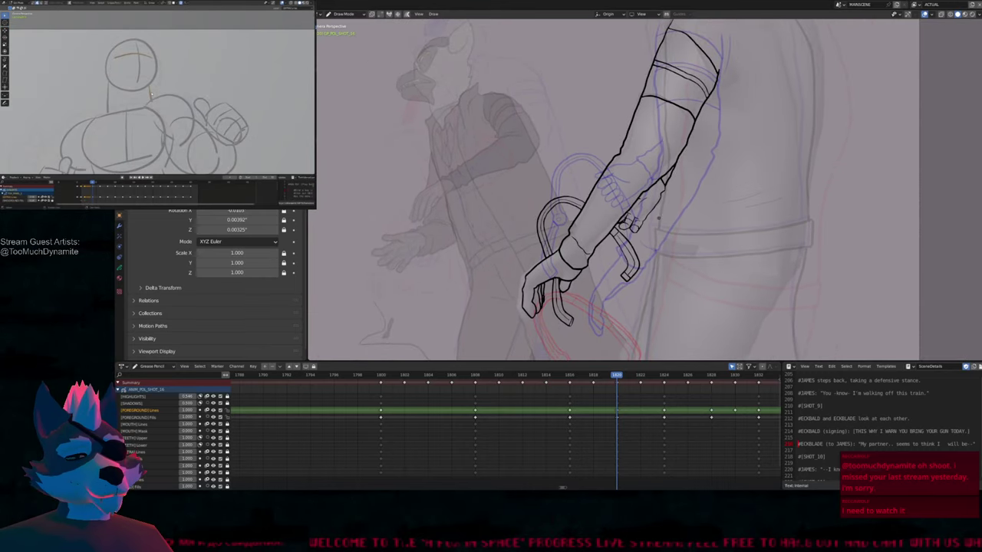
shift+middle_drag(735, 185, 638, 276)
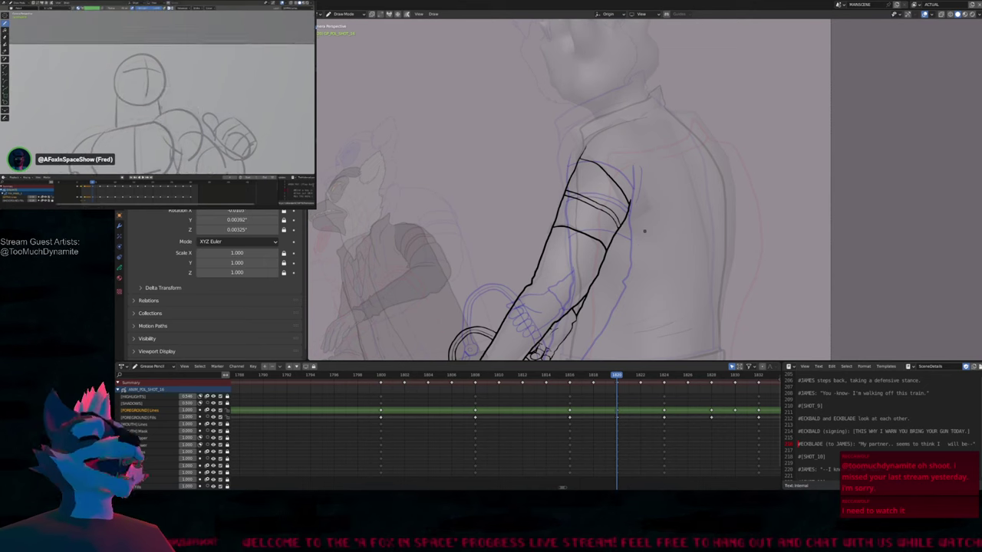
key(Home)
shift+middle_drag(643, 232, 698, 201)
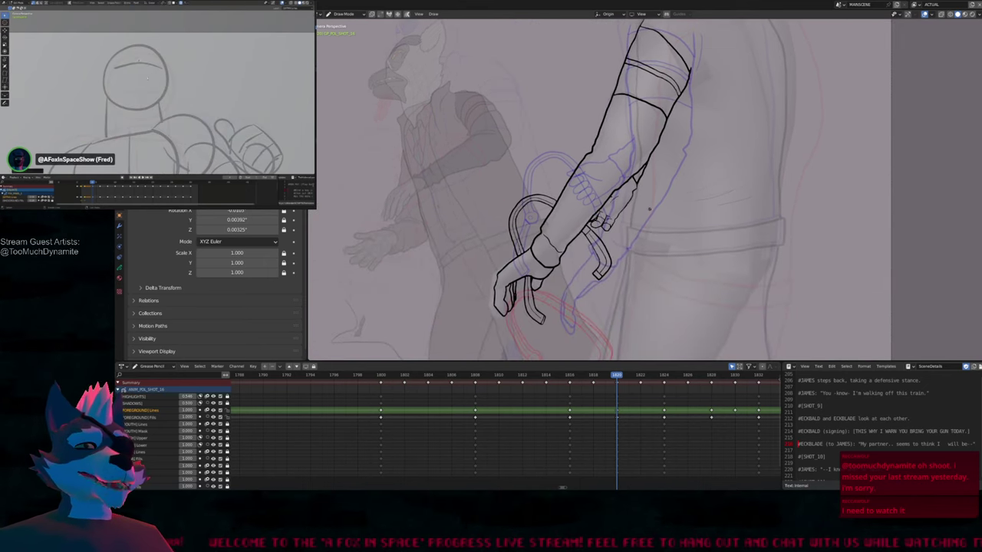
mouse_move(631, 251)
shift+middle_down()
mouse_move(660, 237)
mouse_move(586, 271)
shift+middle_up()
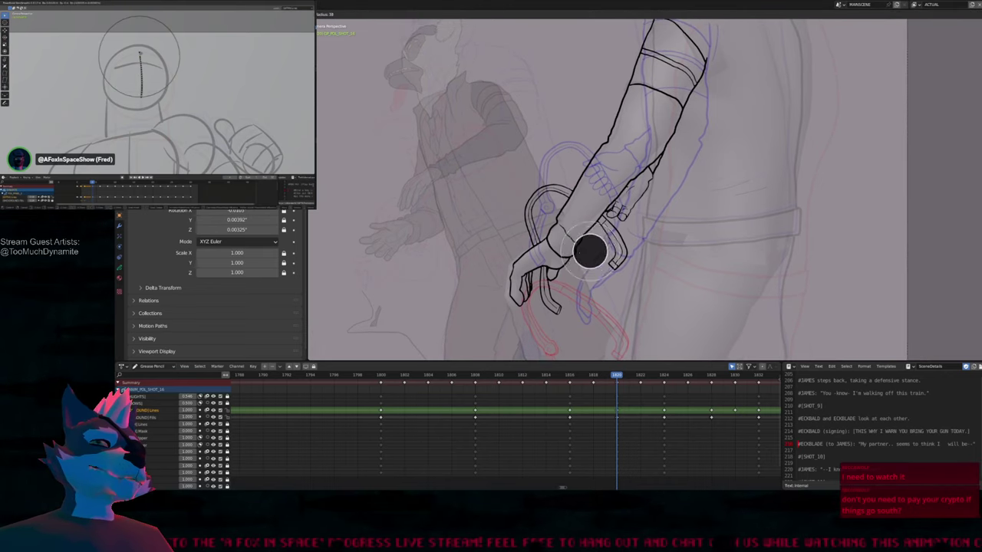
shift+middle_drag(595, 247, 591, 287)
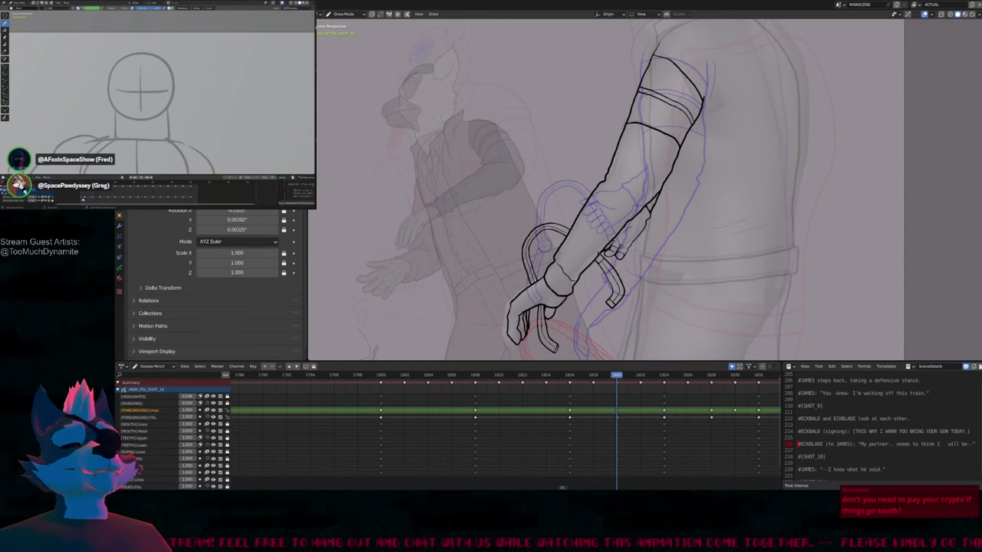
Reframe the view and step through the drawing keyframes to 1824
click(587, 279)
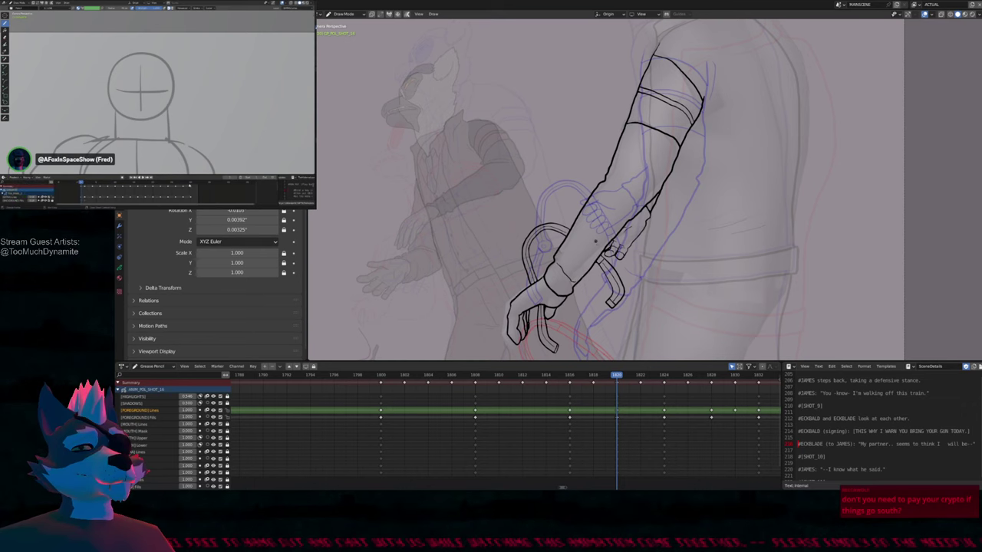
shift+middle_drag(677, 247, 614, 237)
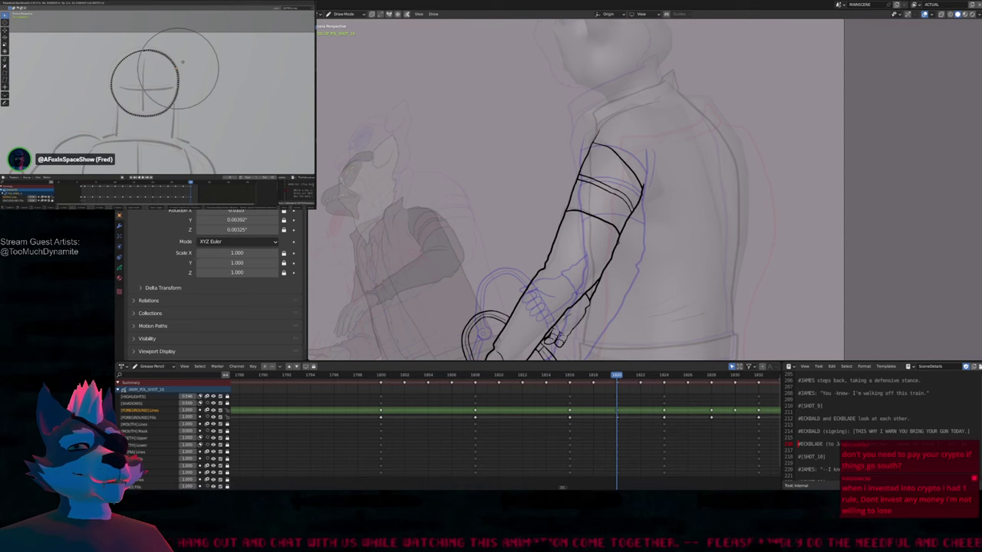
mouse_move(608, 277)
shift+middle_down()
mouse_move(633, 276)
mouse_move(633, 138)
mouse_move(614, 149)
mouse_move(590, 238)
mouse_move(622, 249)
shift+middle_up()
key(Down)
key(Up)
key(Up)
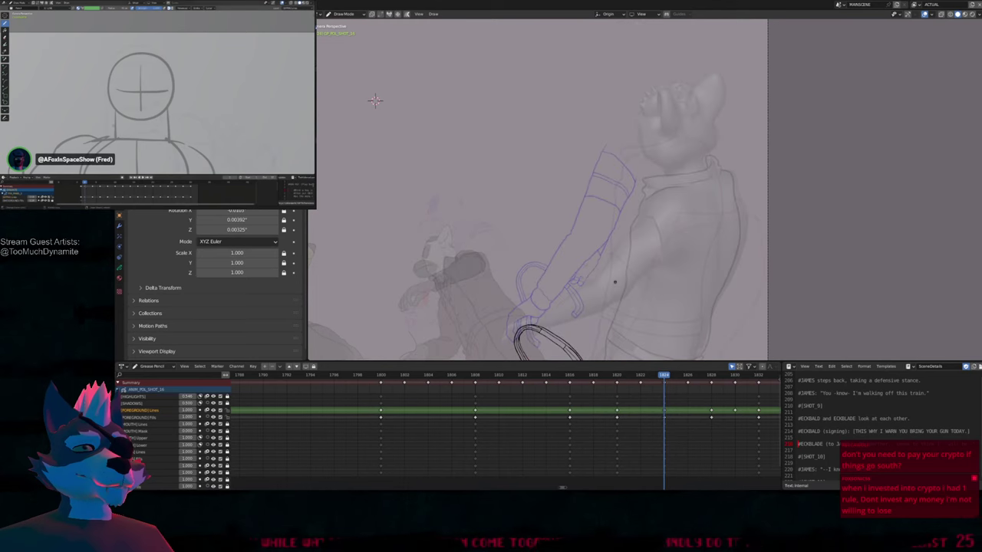
Compare arm poses on neighbouring keyframes and zoom in on the upper arm
key(Down)
key(Down)
key(Up)
scroll(655, 156, up, 1)
scroll(654, 155, up, 3)
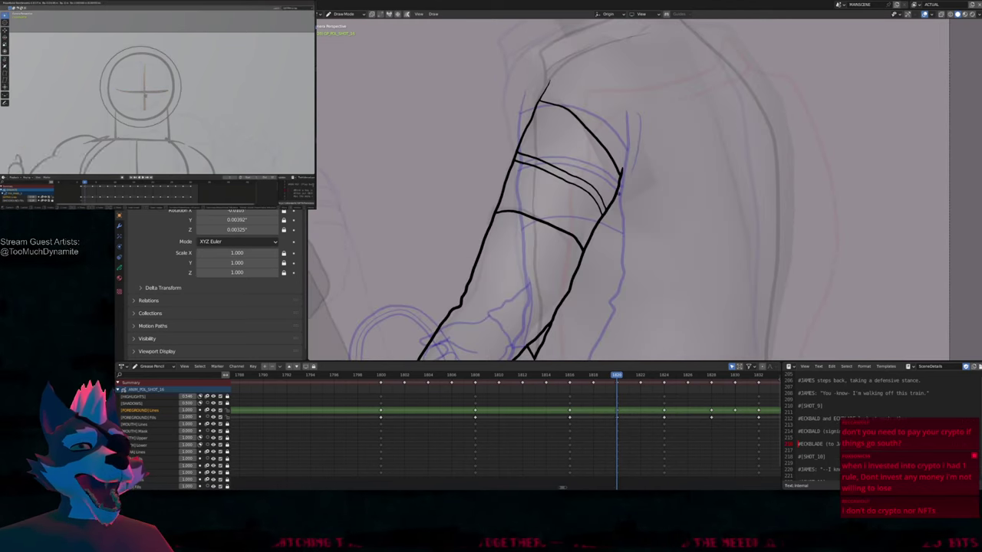
scroll(602, 205, down, 1)
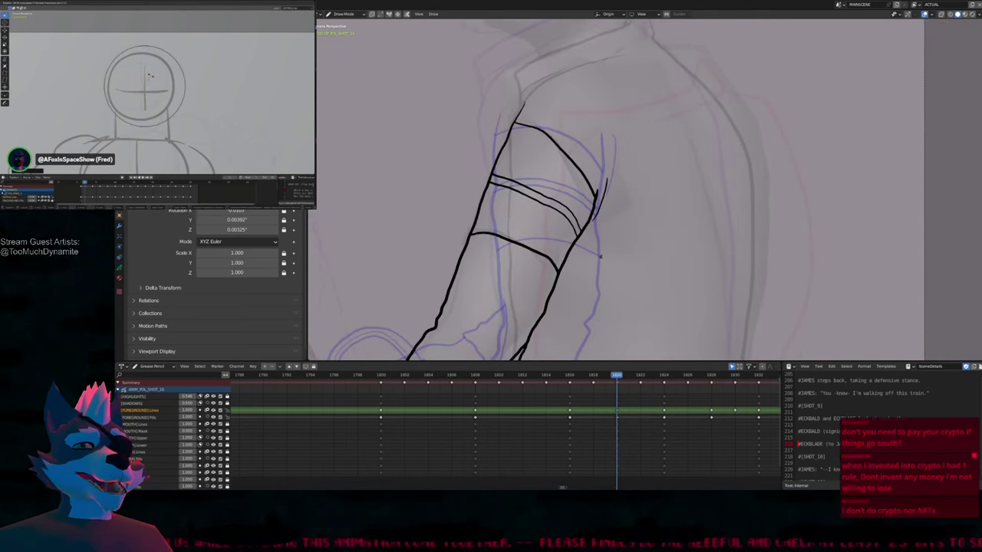
Nudge the upper-arm band strokes twice with proportional editing, then return to Draw Mode
key(Tab)
key(g)
click(637, 213)
key(g)
click(633, 224)
key(Tab)
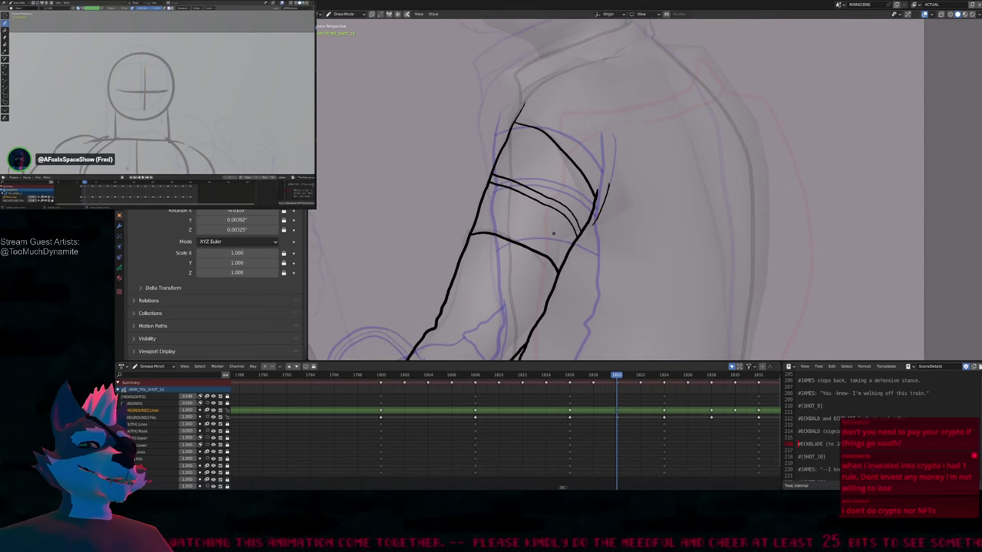
Zoom out and pan to show the whole arm, head and second character
scroll(552, 232, down, 3)
mouse_move(596, 252)
shift+middle_down()
mouse_move(632, 216)
mouse_move(635, 250)
shift+middle_up()
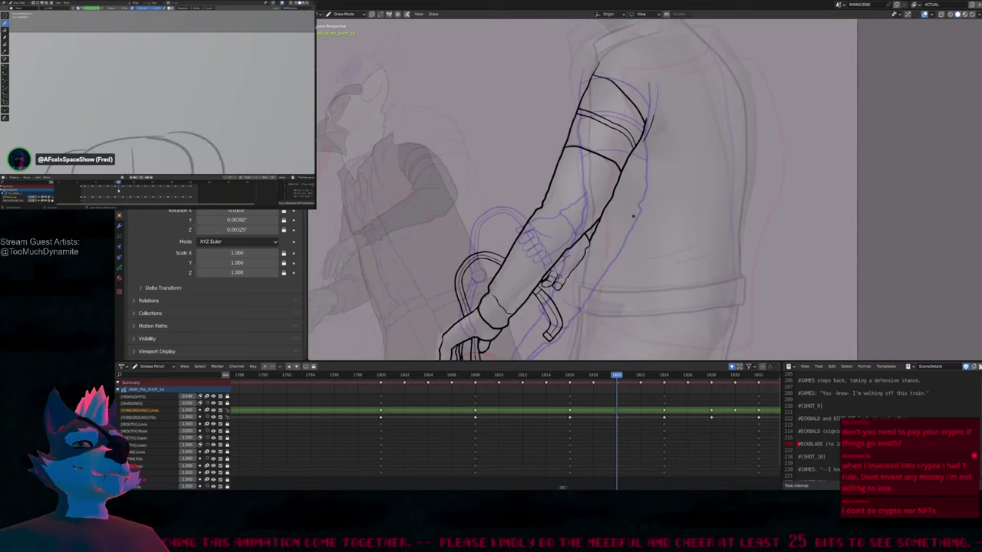
scroll(633, 216, down, 3)
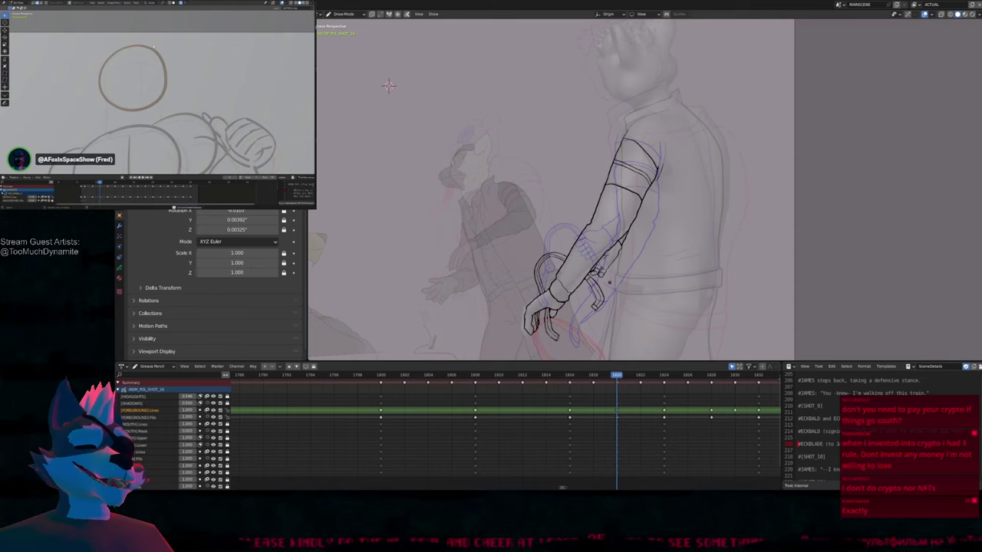
middle_drag(389, 84, 376, 98)
scroll(622, 232, up, 8)
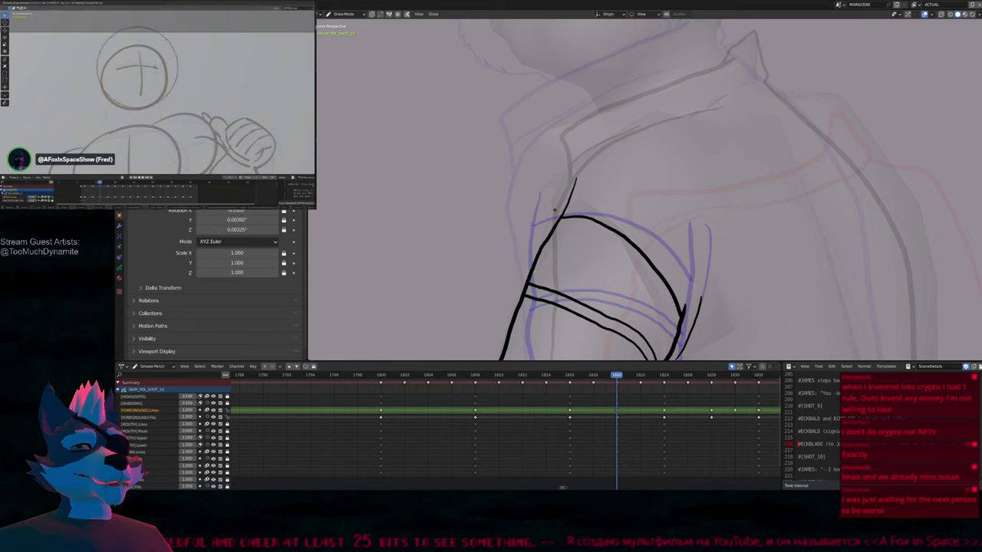
scroll(610, 241, down, 8)
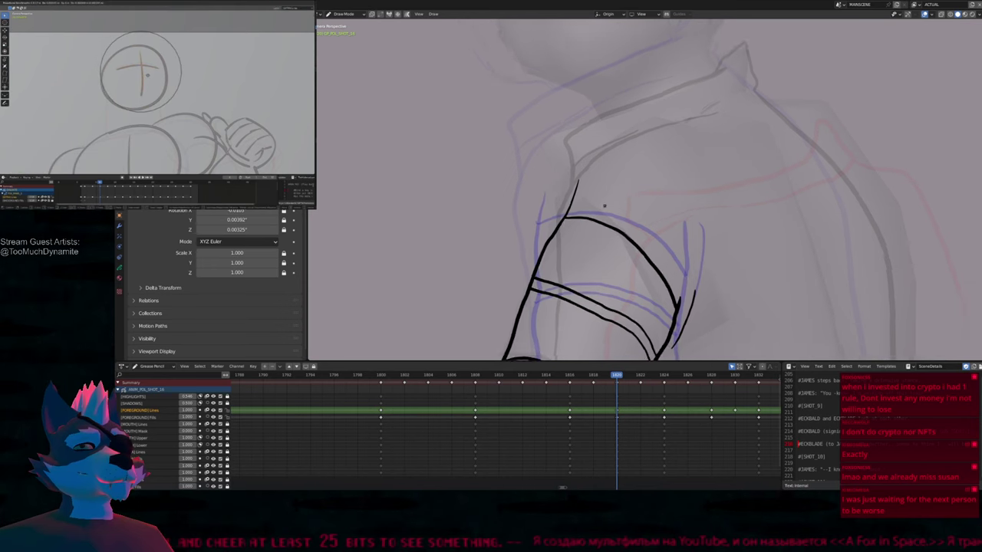
mouse_move(396, 84)
shift+middle_down()
mouse_move(508, 123)
mouse_move(435, 114)
mouse_move(465, 97)
mouse_move(501, 122)
shift+middle_up()
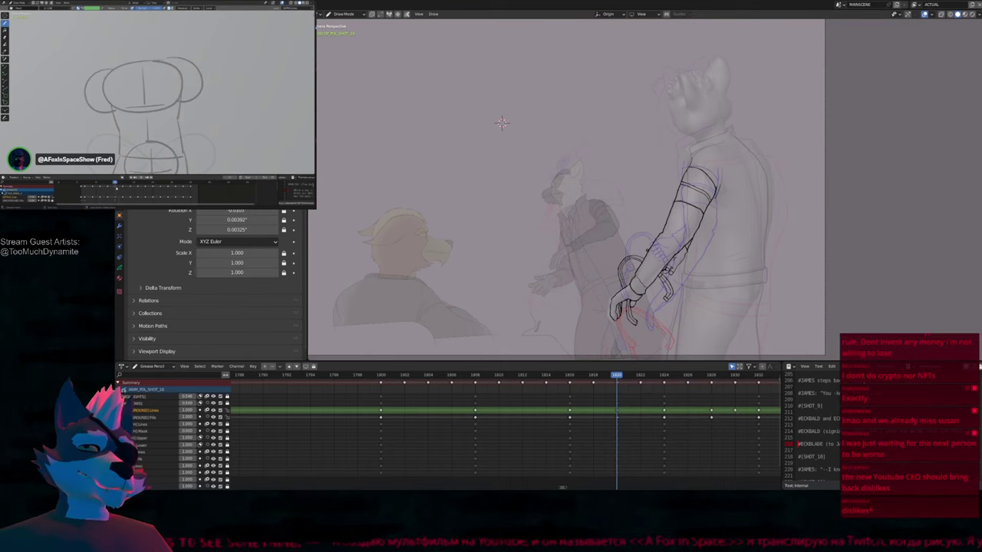
Step through keyframes 1816 to 1828 and settle on 1824
shift+middle_drag(502, 123, 481, 93)
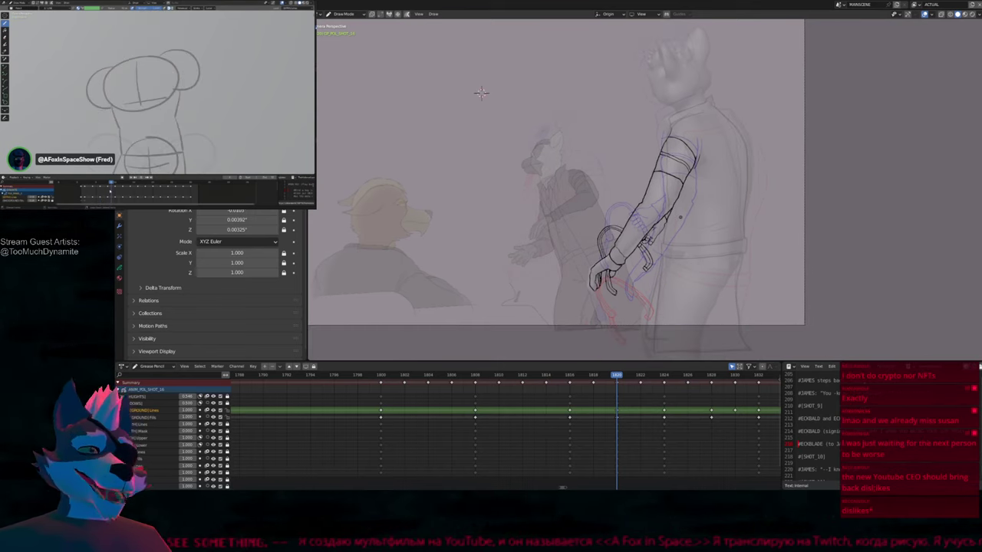
key(space)
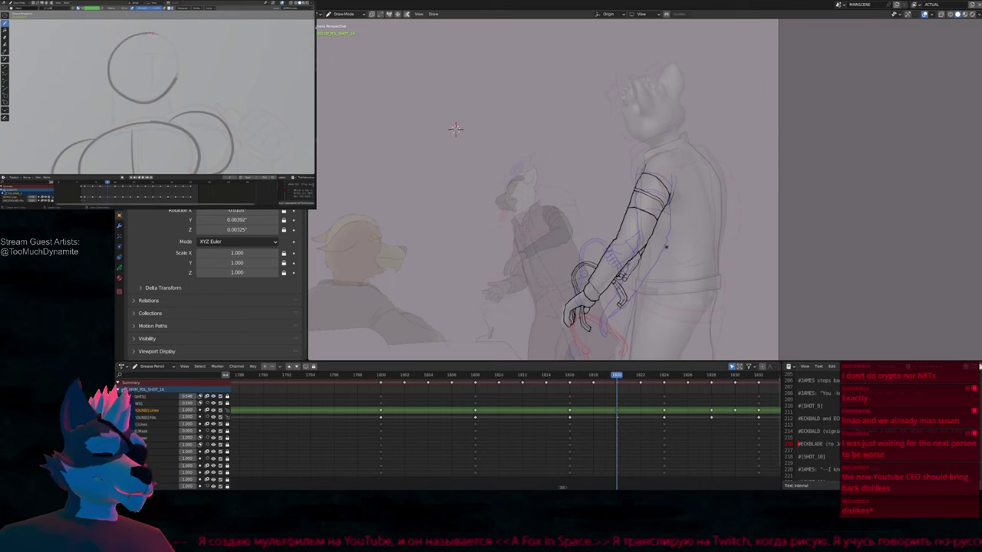
key(Up)
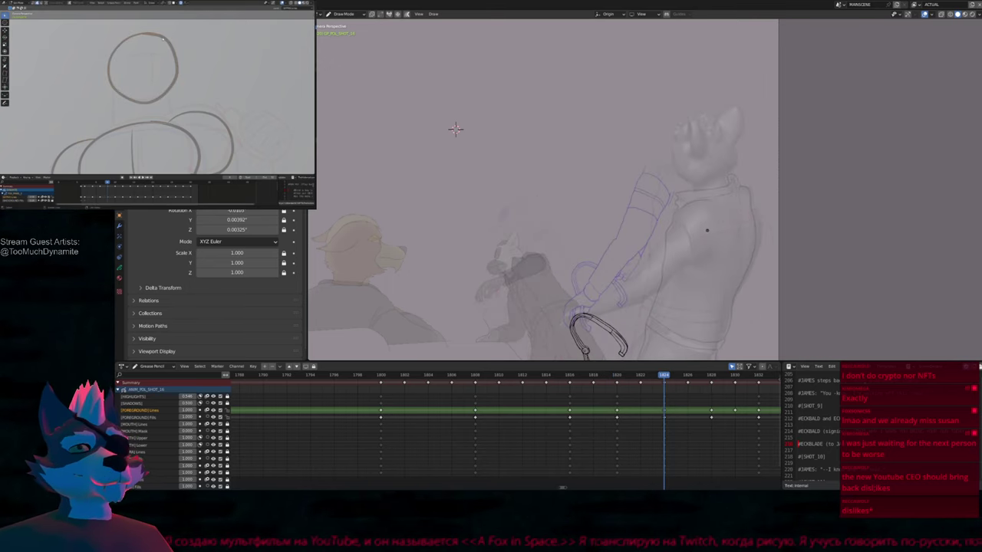
key(Up)
key(Down)
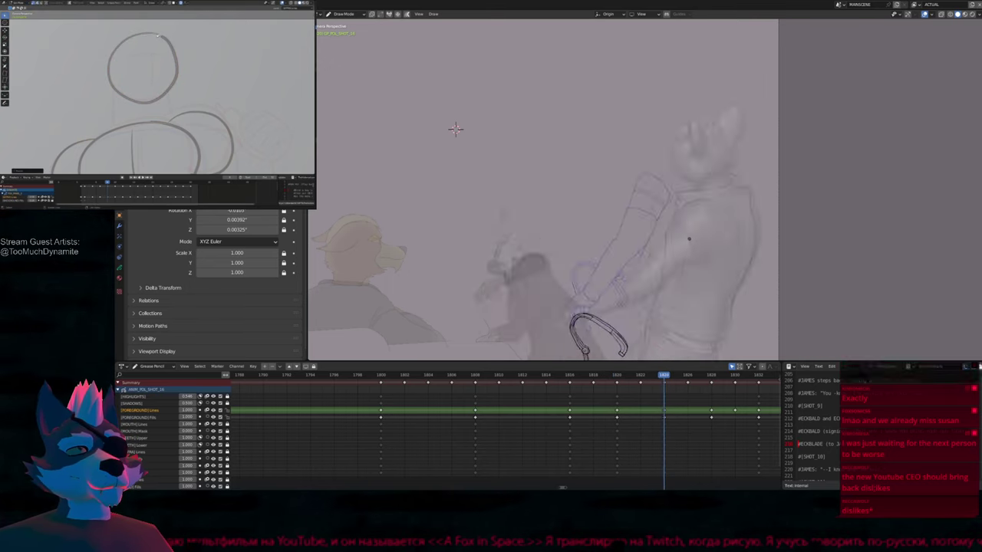
key(Down)
key(Down)
key(Up)
key(Up)
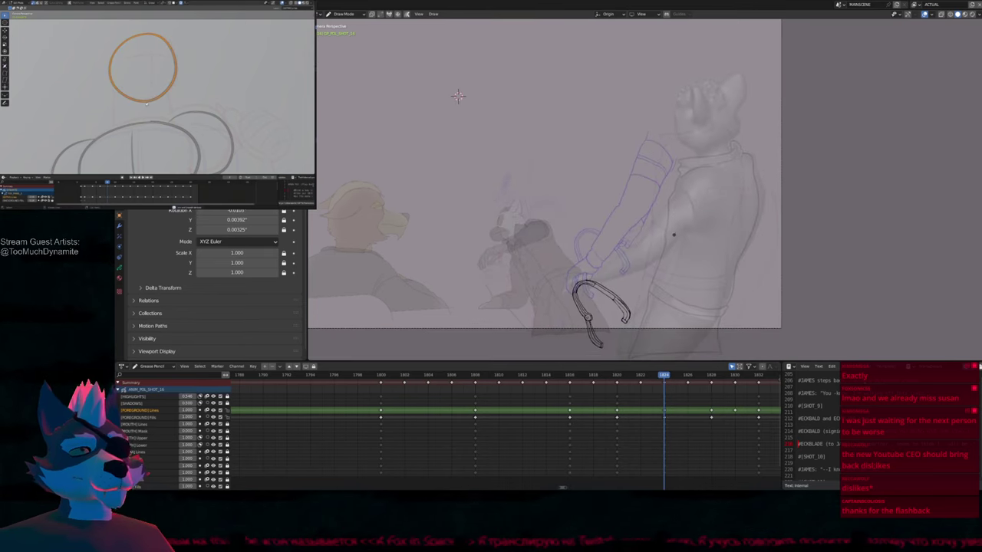
Ink outline lines down the upper arm and along the forearm
scroll(673, 205, up, 4)
mouse_move(674, 204)
shift+middle_down()
mouse_move(736, 194)
mouse_move(759, 131)
shift+middle_up()
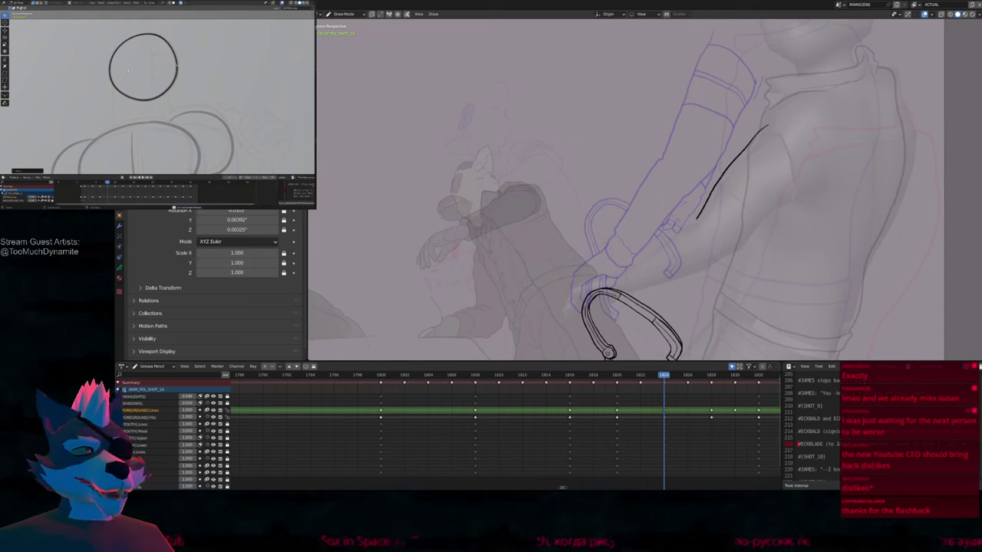
drag(678, 224, 664, 232)
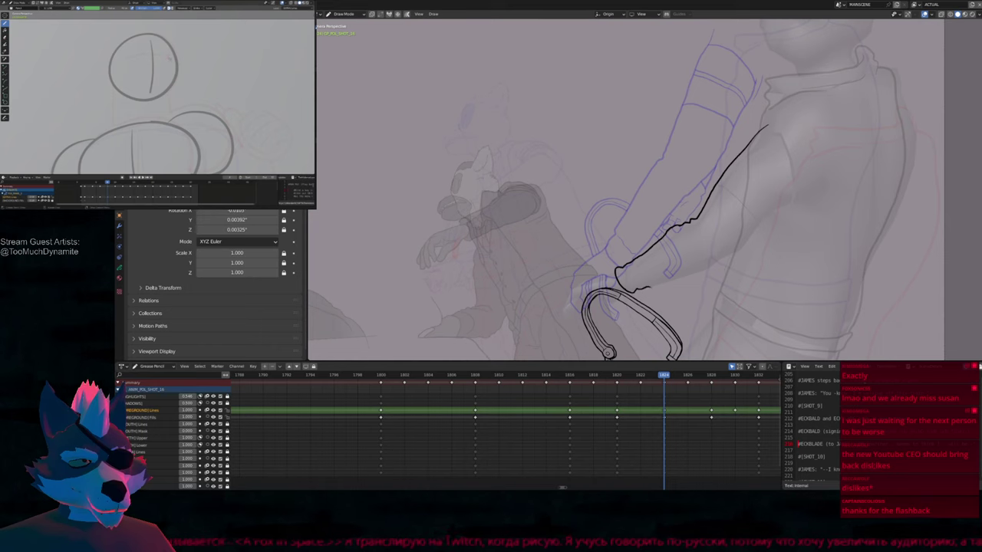
mouse_move(673, 282)
mouse_down()
mouse_move(748, 238)
mouse_move(792, 194)
mouse_up()
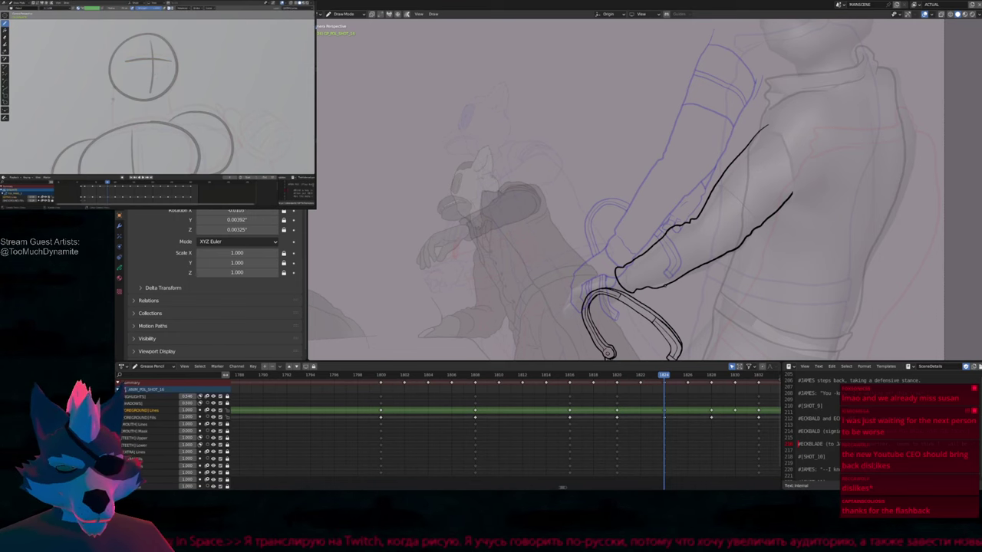
scroll(740, 176, up, 4)
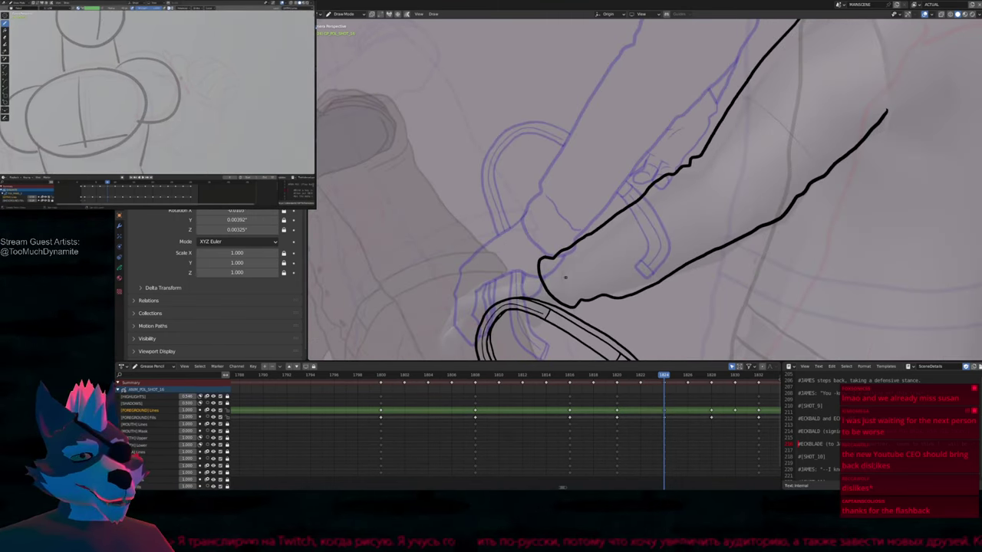
Bend the forearm stroke's wrist end with a proportional grab in Edit Mode
key(Tab)
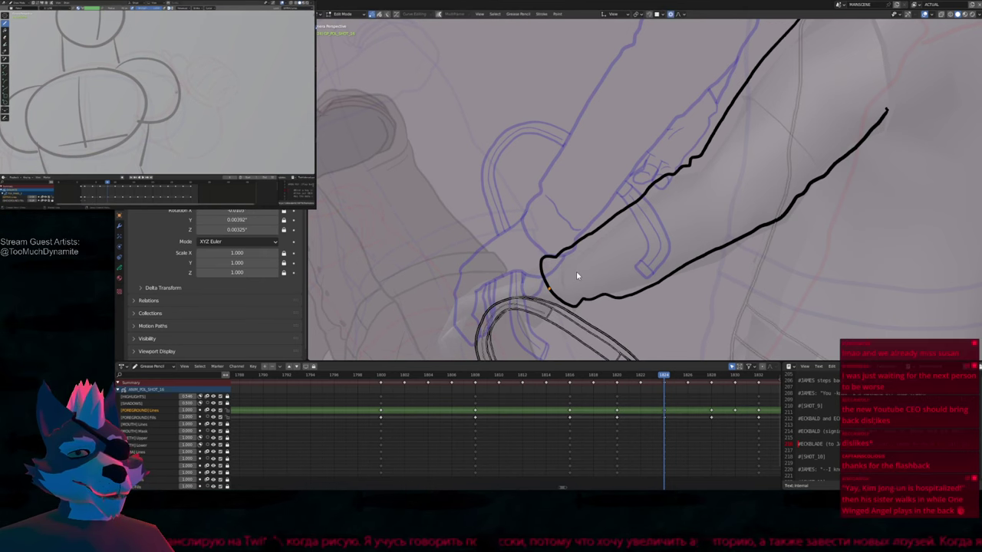
key(g)
click(569, 276)
key(Tab)
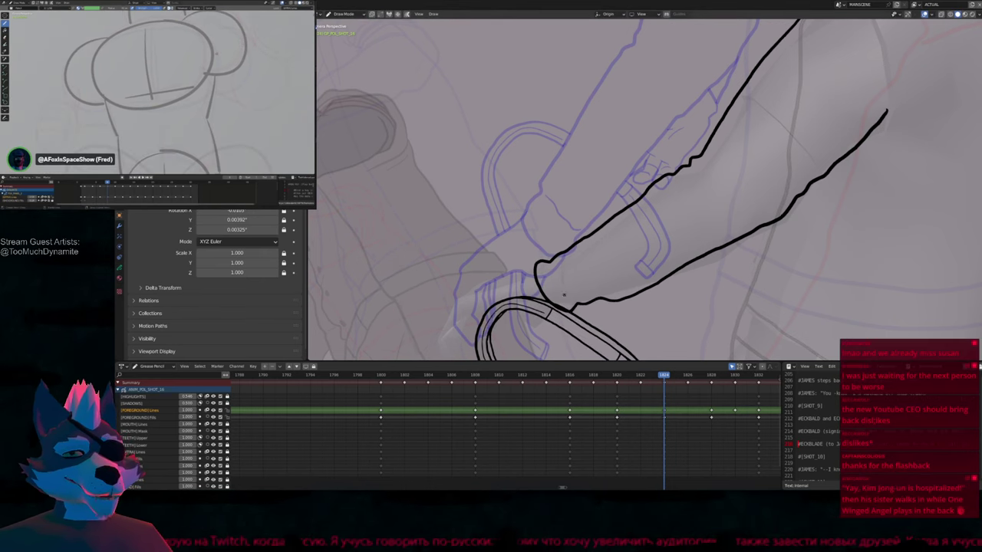
Compare the forearm against keyframe 1816, then return to 1824
scroll(567, 278, up, 2)
scroll(564, 280, up, 2)
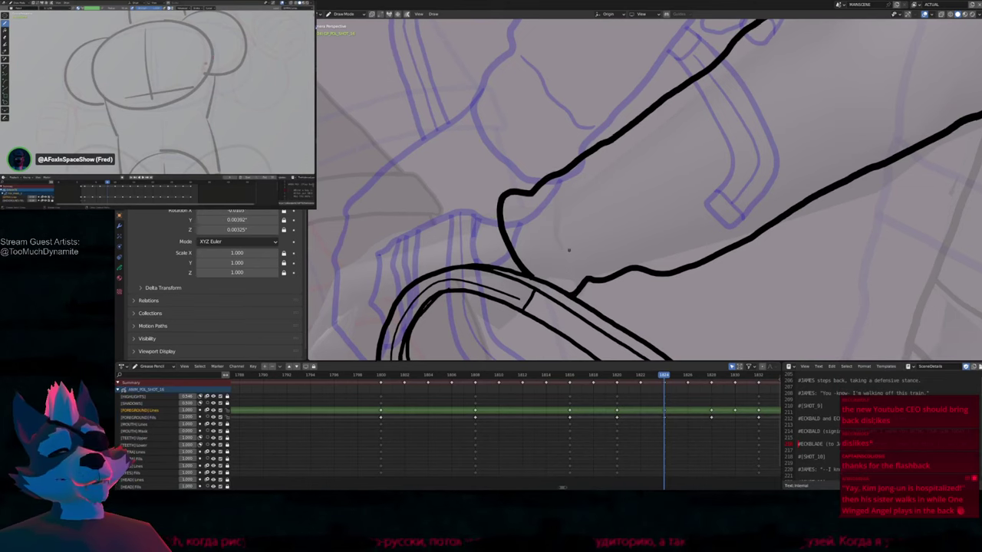
scroll(569, 247, down, 5)
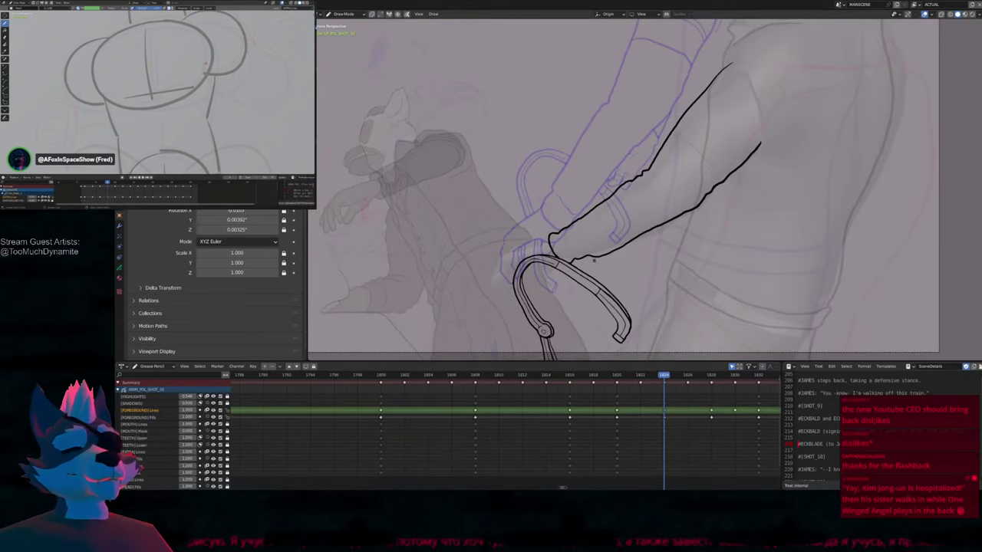
scroll(593, 261, down, 3)
scroll(593, 261, up, 2)
key(Down)
key(Down)
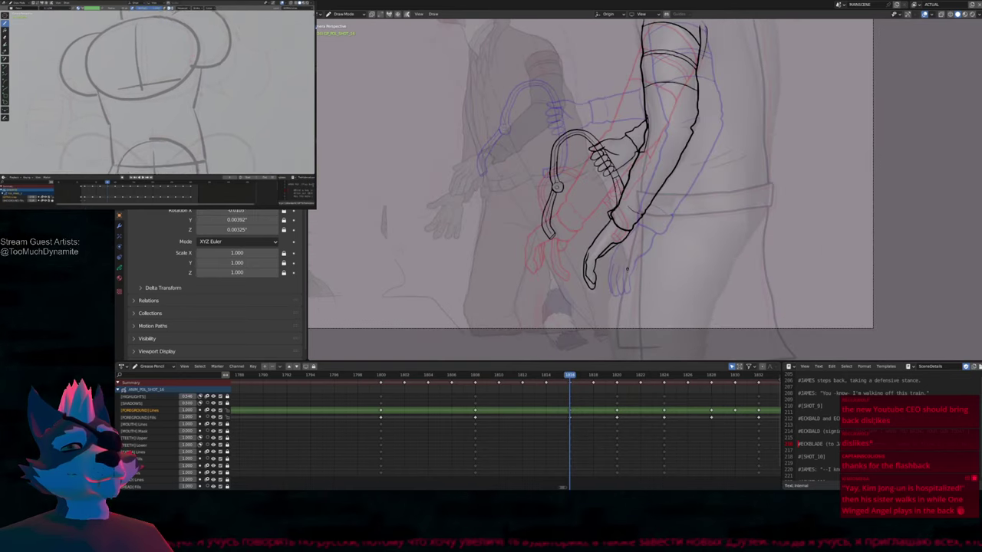
key(Up)
key(Up)
scroll(621, 267, up, 6)
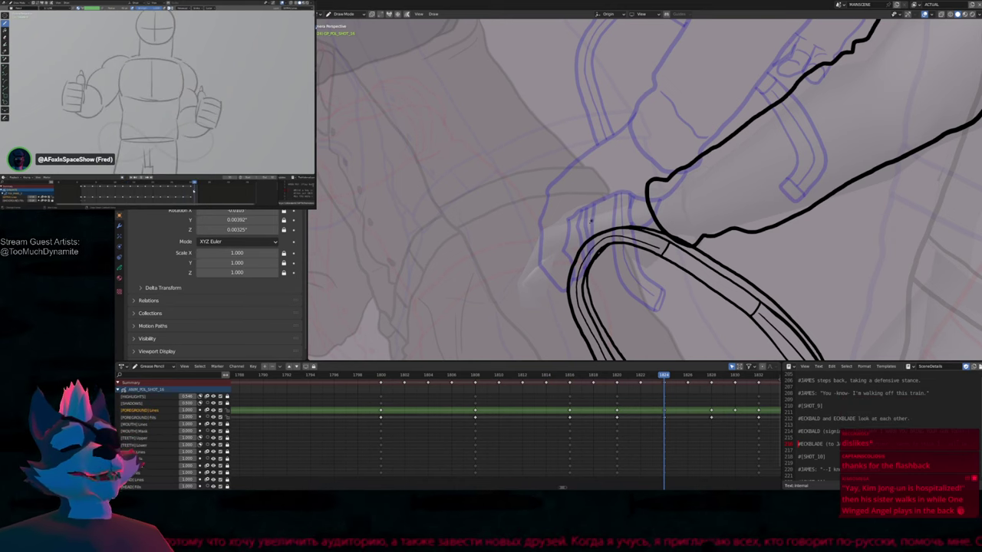
Ink a line along the top of the hand and erase the strap lines under it
scroll(591, 221, up, 3)
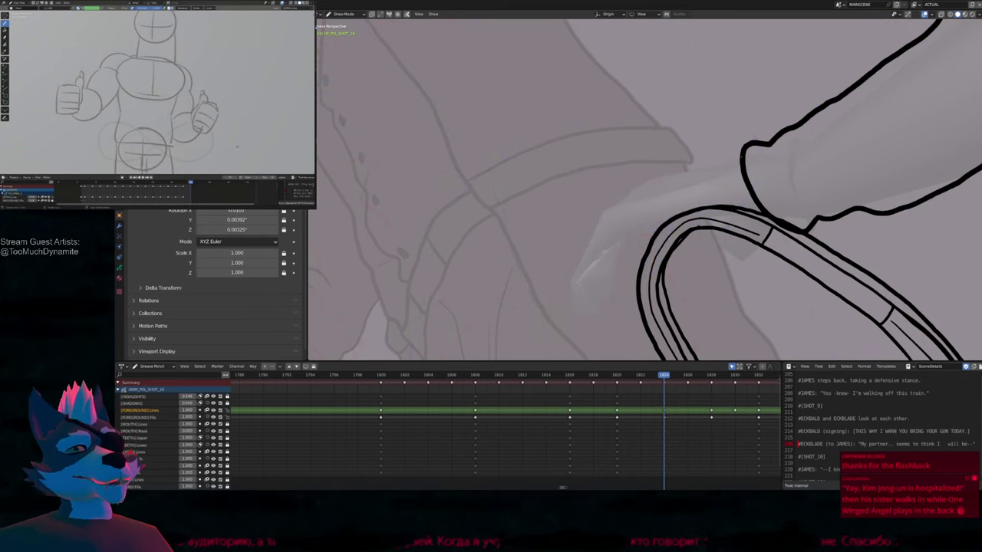
mouse_move(738, 160)
mouse_down()
mouse_move(642, 190)
mouse_move(591, 244)
mouse_move(620, 260)
mouse_move(788, 221)
mouse_up()
shift+middle_drag(758, 258, 610, 243)
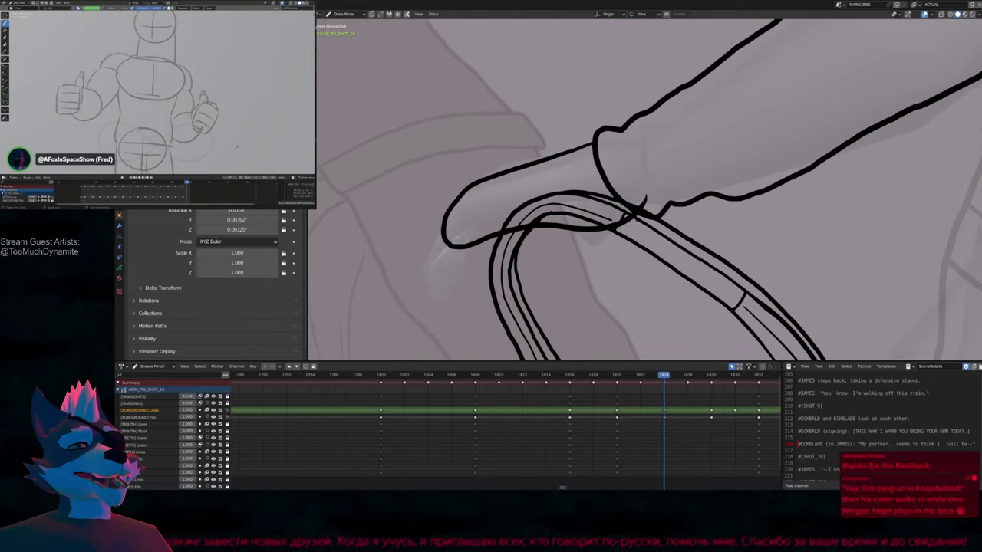
mouse_move(569, 192)
mouse_down()
mouse_move(550, 191)
mouse_move(575, 204)
mouse_move(543, 216)
mouse_move(557, 214)
mouse_up()
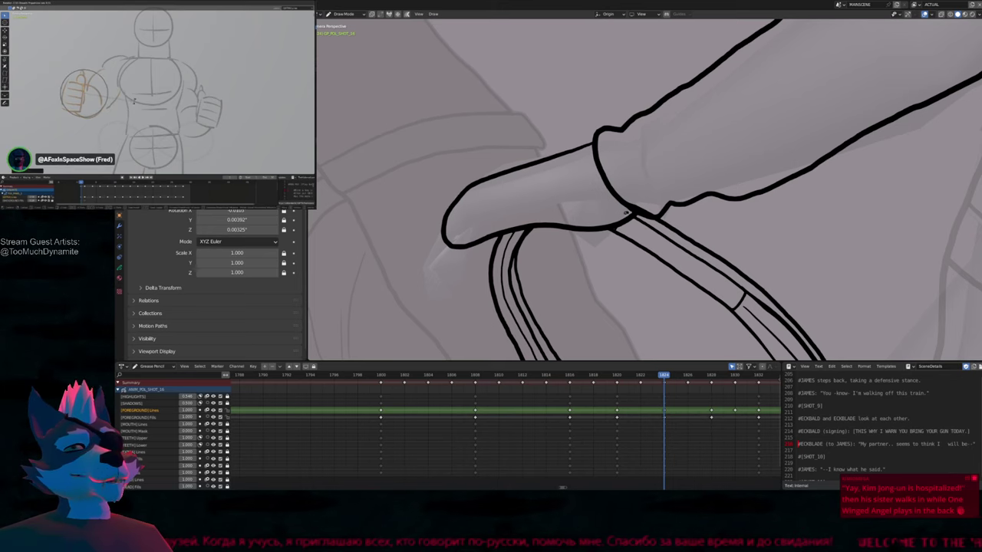
scroll(603, 212, down, 4)
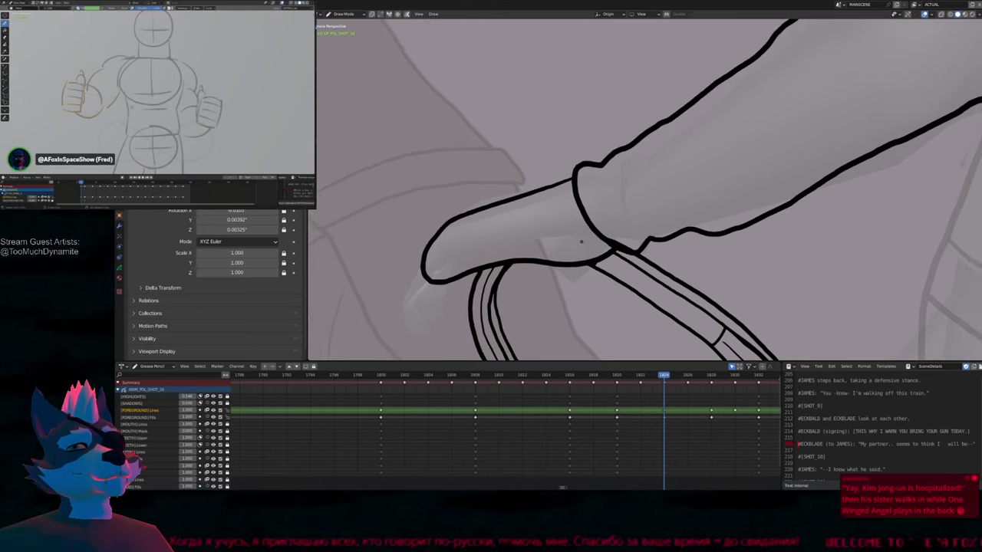
scroll(578, 226, down, 3)
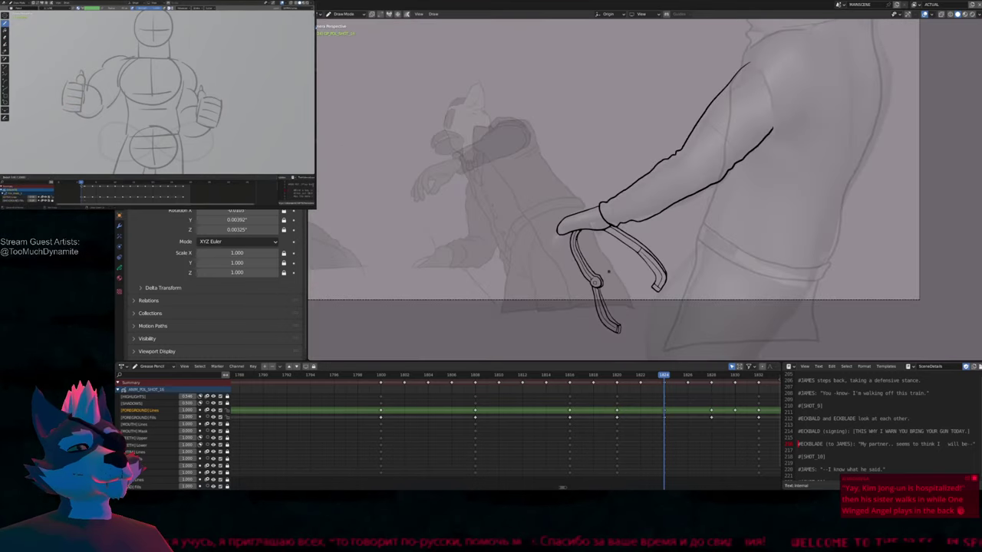
scroll(578, 226, up, 5)
Shrink the brush, draw the finger tip, undo it, and redraw it curving over the handle
key(f)
scroll(589, 197, up, 5)
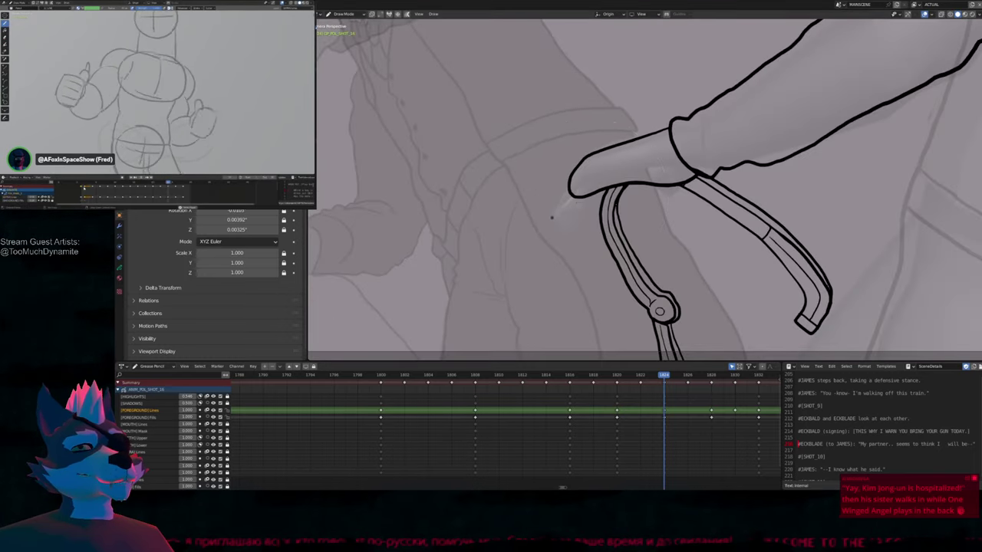
key(f)
click(564, 239)
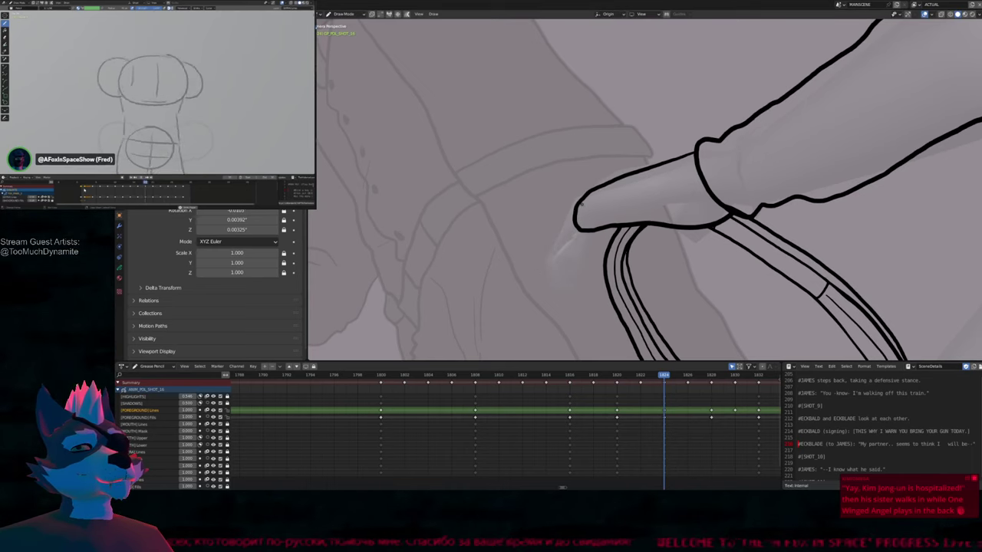
drag(580, 198, 592, 230)
key(ctrl+z)
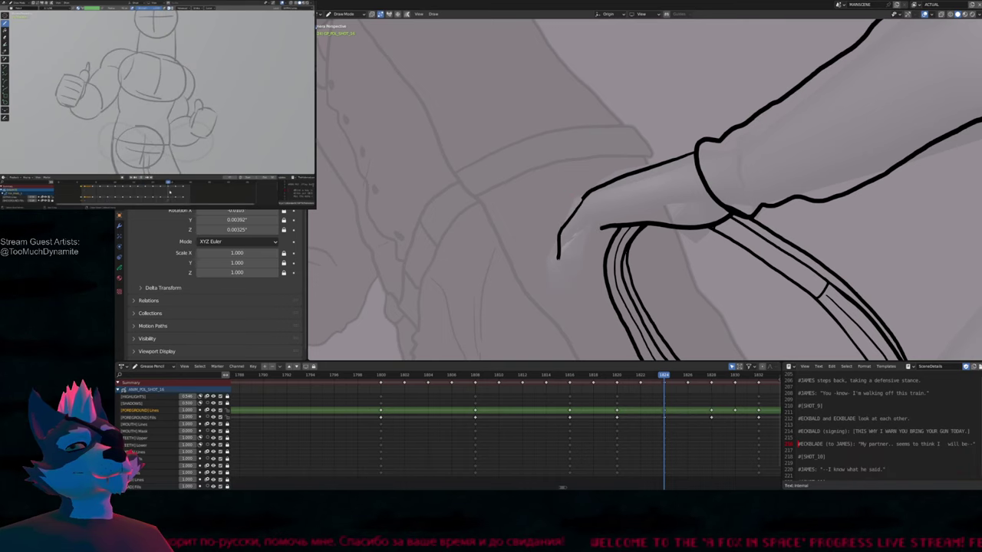
mouse_move(559, 230)
mouse_down()
mouse_move(576, 290)
mouse_move(581, 239)
mouse_move(600, 228)
mouse_up()
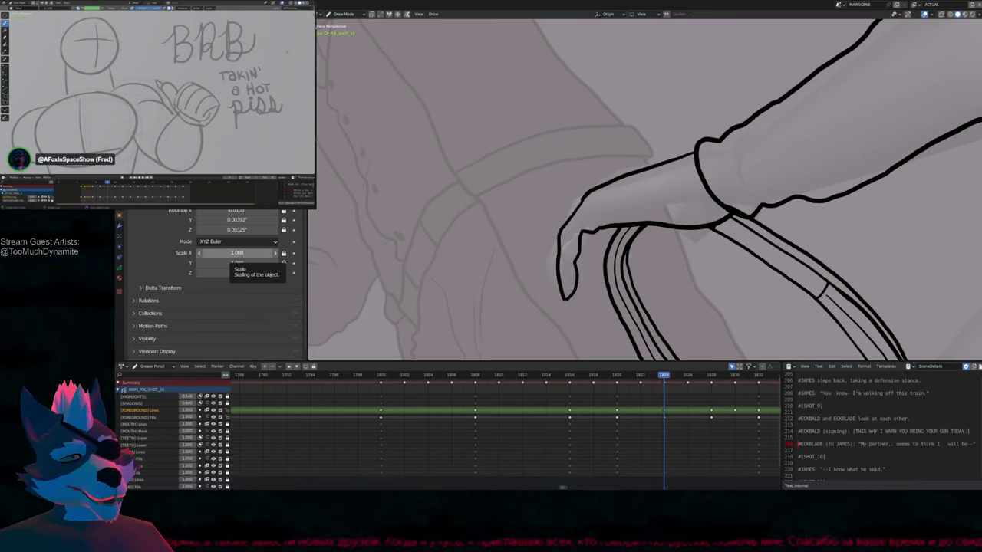
Zoom out and pan down to see the inked hand, forearm and hooked handle end
scroll(606, 299, down, 3)
shift+middle_drag(606, 303, 560, 274)
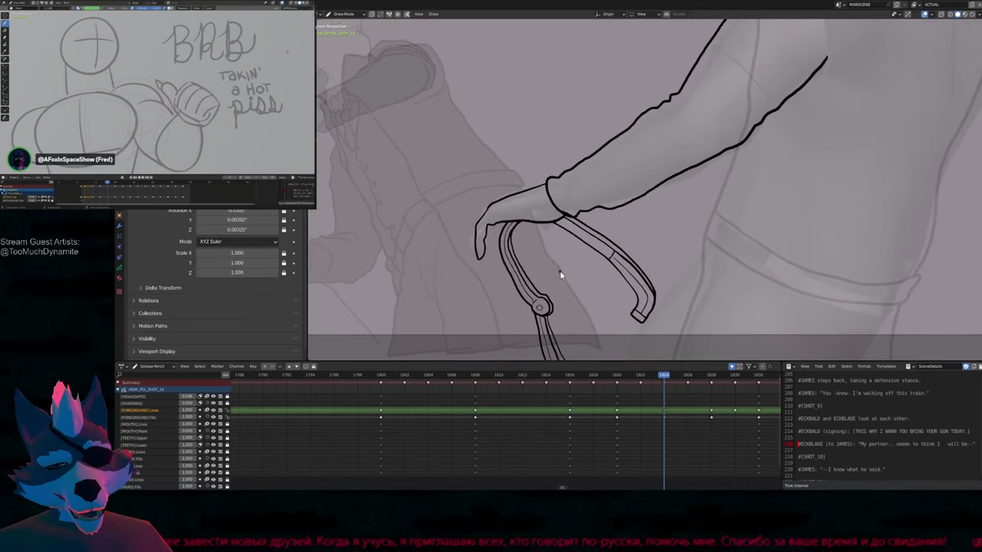
scroll(561, 274, down, 2)
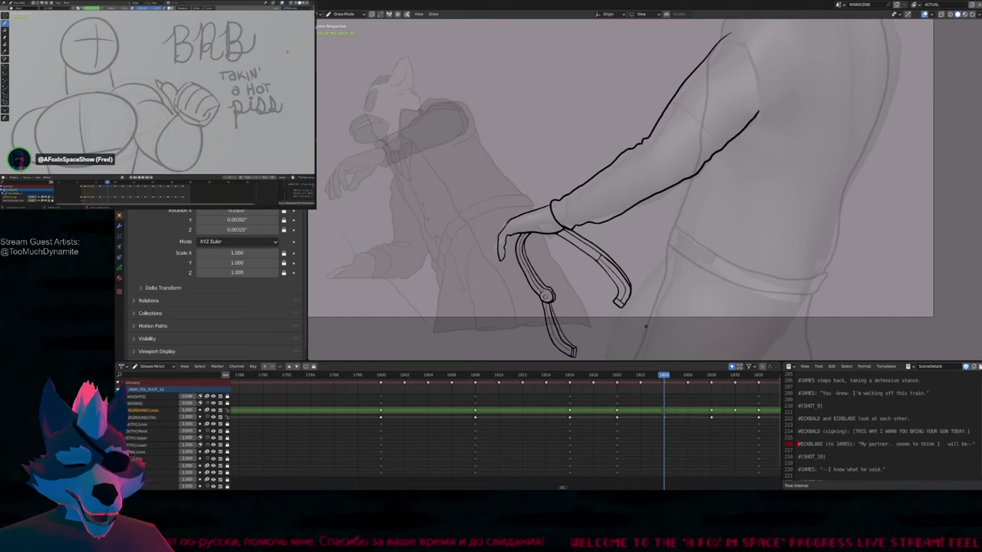
Scrub the playhead to frame 1821 and shift the camera view left in Object Mode
click(581, 374)
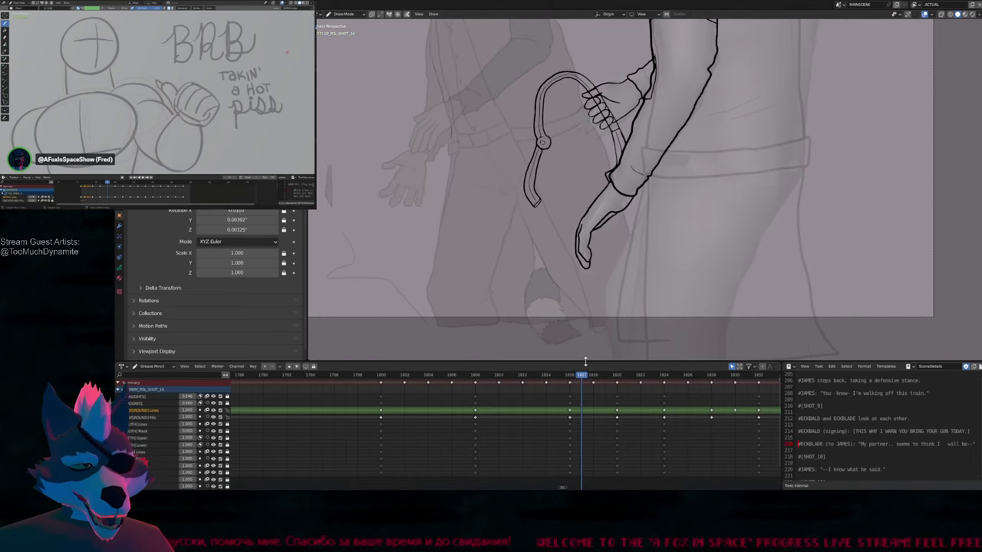
drag(584, 374, 629, 374)
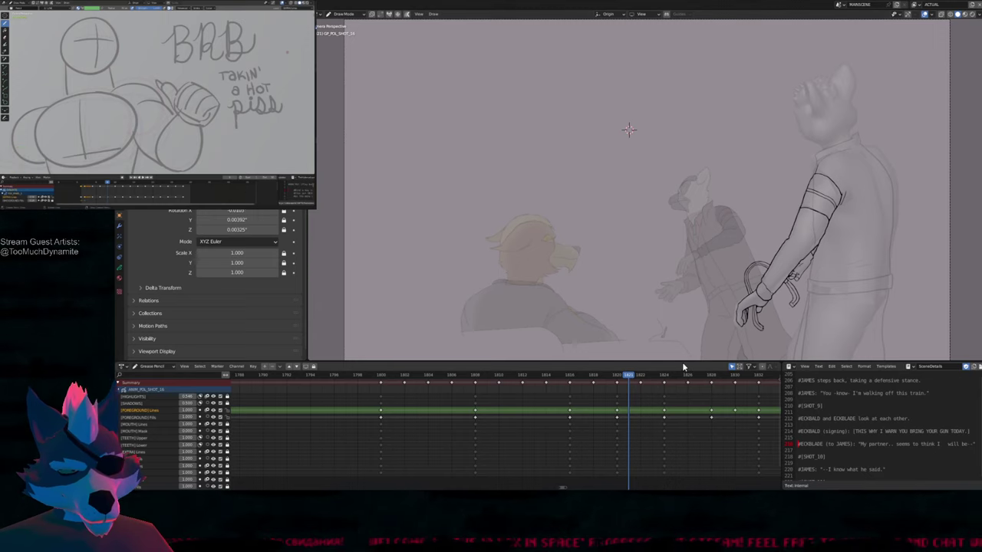
key(ctrl+Tab)
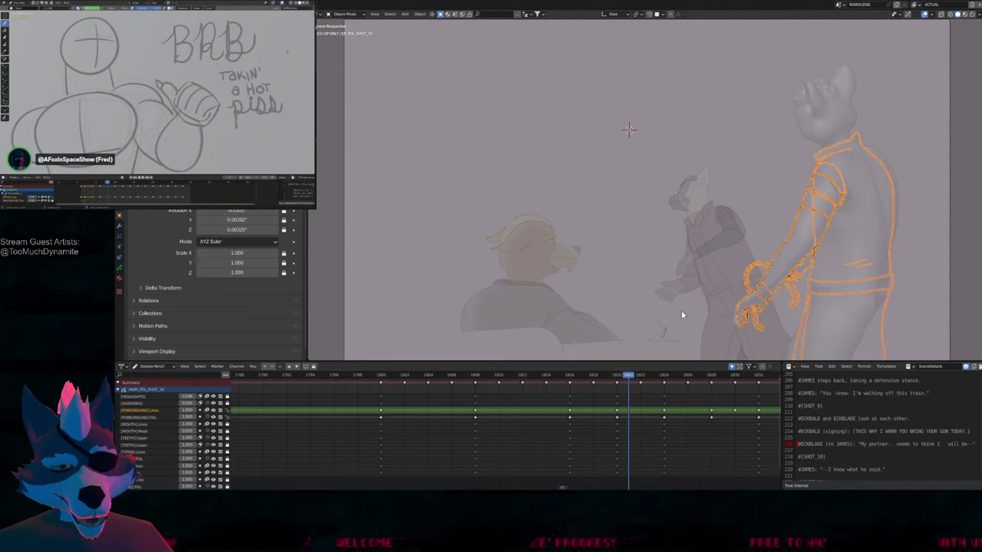
shift+middle_drag(677, 325, 520, 331)
key(ctrl+Tab)
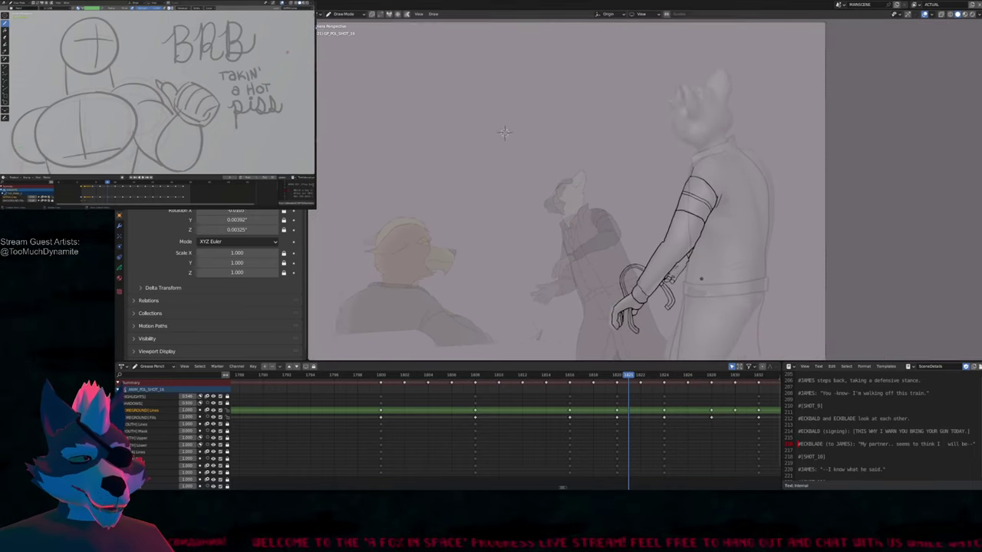
Zoom onto the right character's arm and maximise the viewport over arm, hand and belt
scroll(504, 133, up, 4)
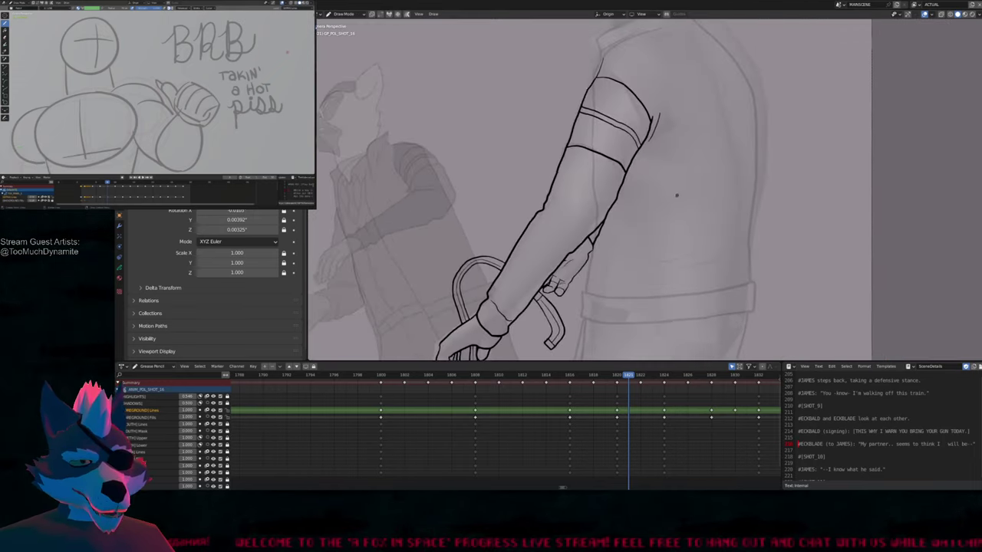
shift+middle_drag(505, 133, 498, 276)
key(ctrl+space)
scroll(641, 295, down, 3)
shift+middle_drag(672, 250, 626, 360)
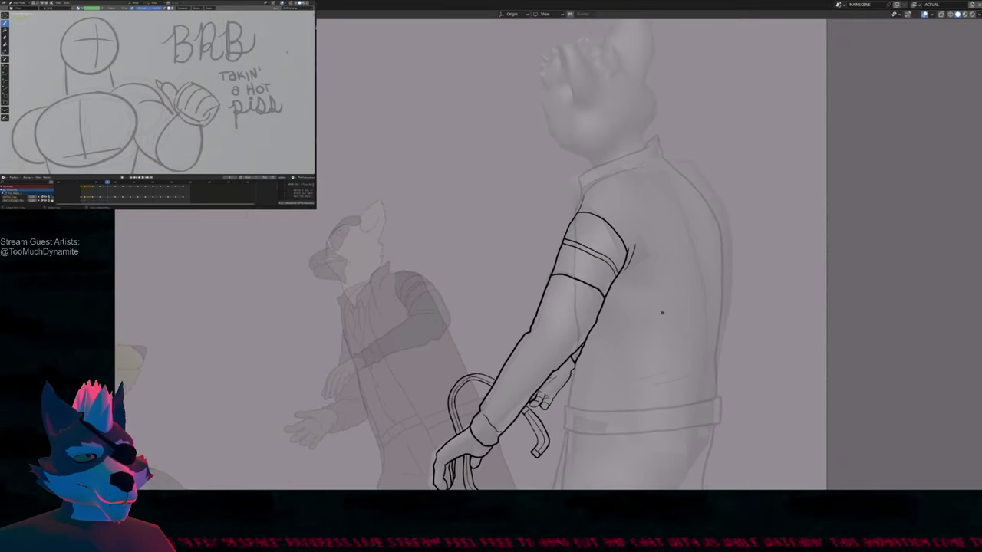
Restore the full layout, step to keyframe 1812 and make [FOREGROUND] Lines the active layer
scroll(344, 177, down, 1)
shift+middle_drag(344, 178, 339, 149)
key(Up)
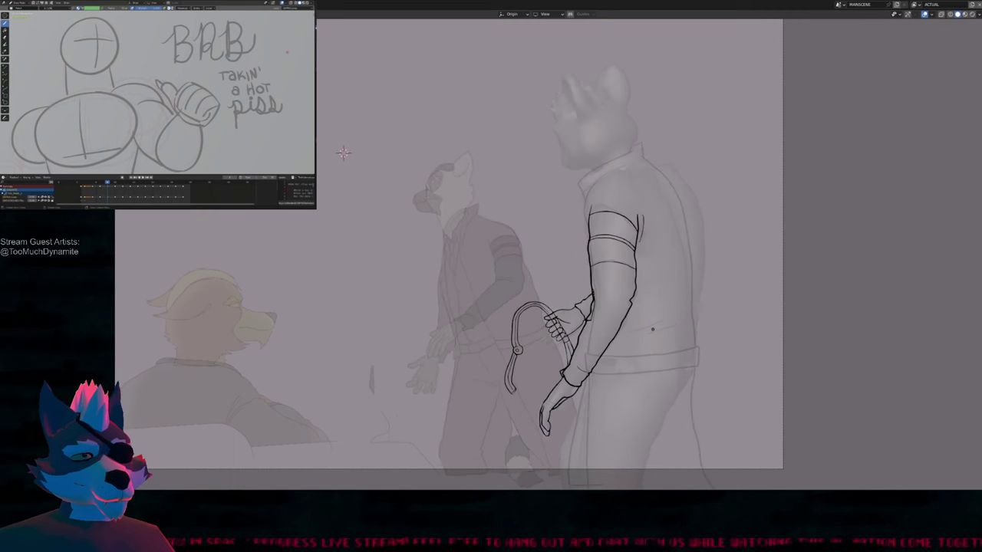
key(ctrl+space)
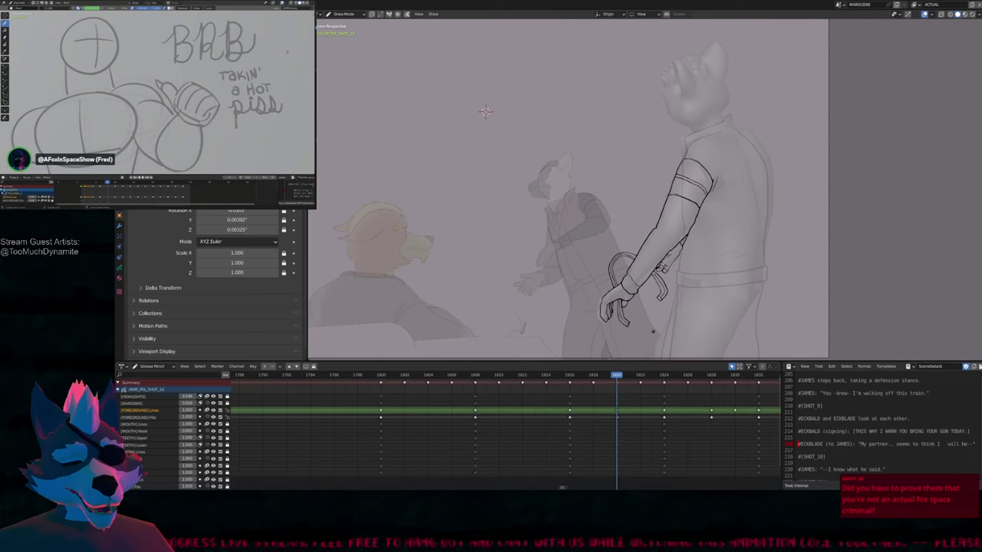
key(Up)
key(Up)
key(Down)
key(Down)
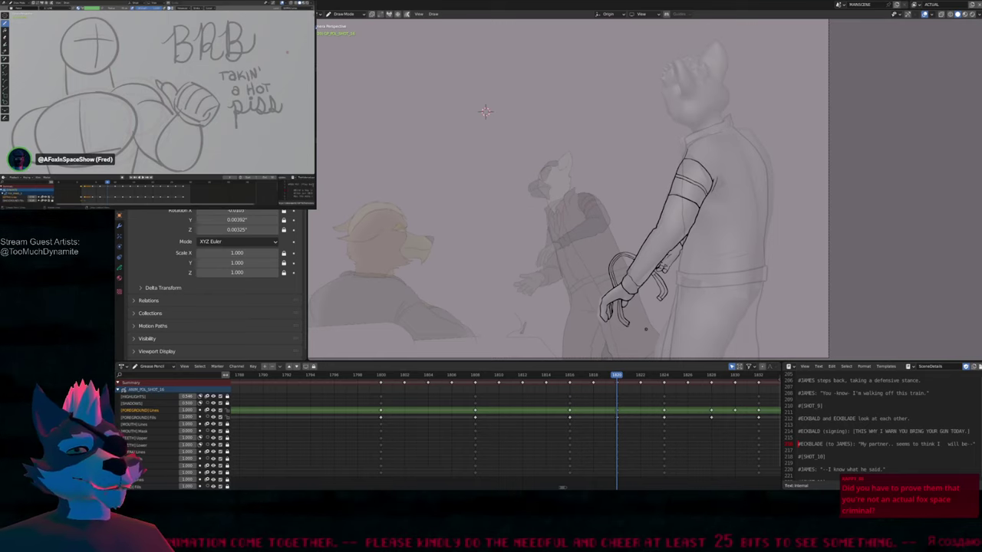
key(Down)
key(Down)
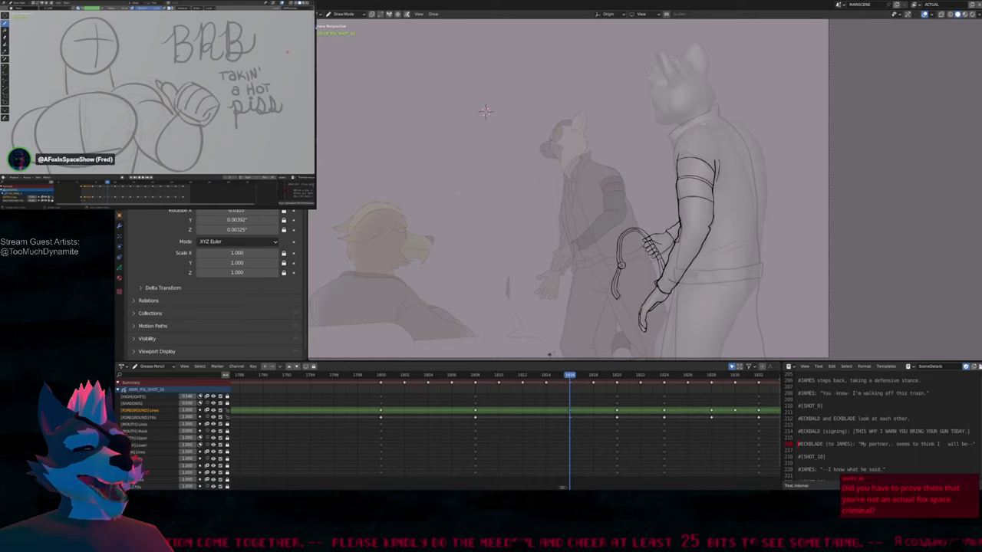
key(Right)
key(Right)
key(Right)
key(Right)
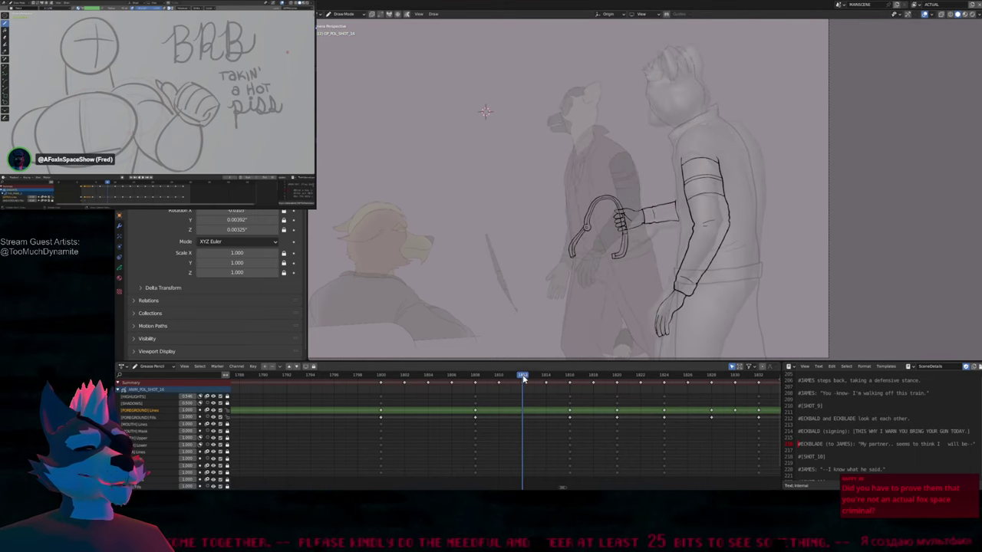
key(Page_Down)
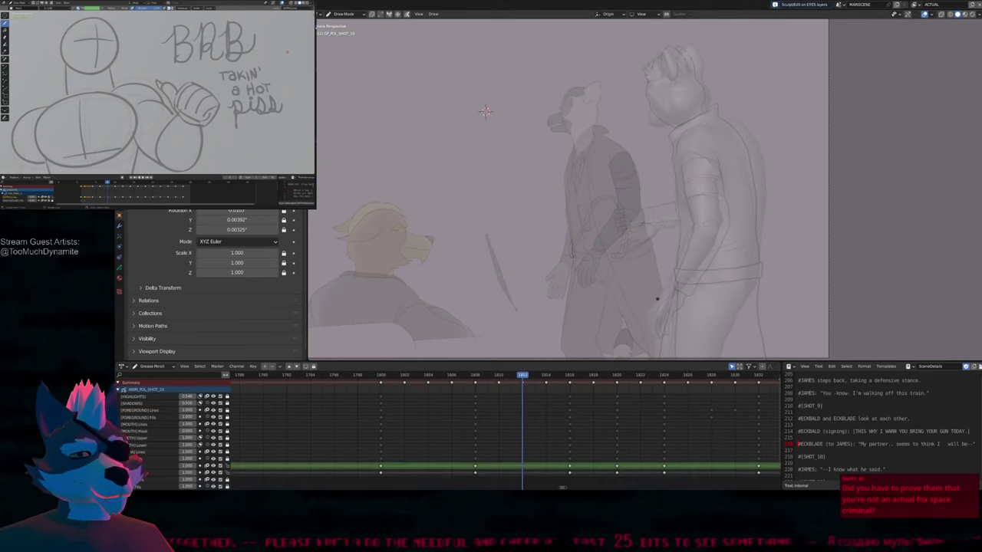
key(Page_Up)
key(Page_Up)
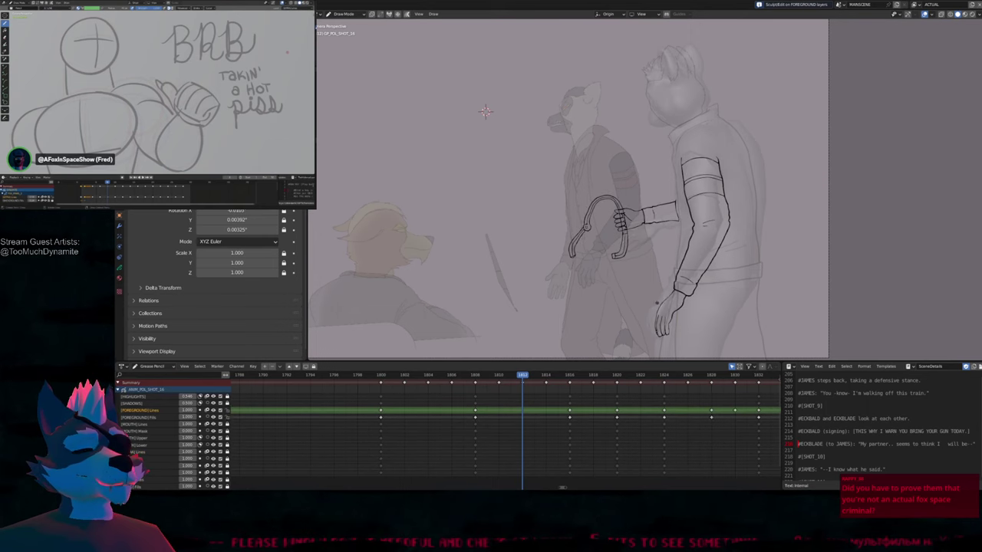
Resize the brush and ink a bolder right edge on the sleeve cuff
shift+middle_drag(482, 114, 375, 123)
scroll(375, 124, up, 8)
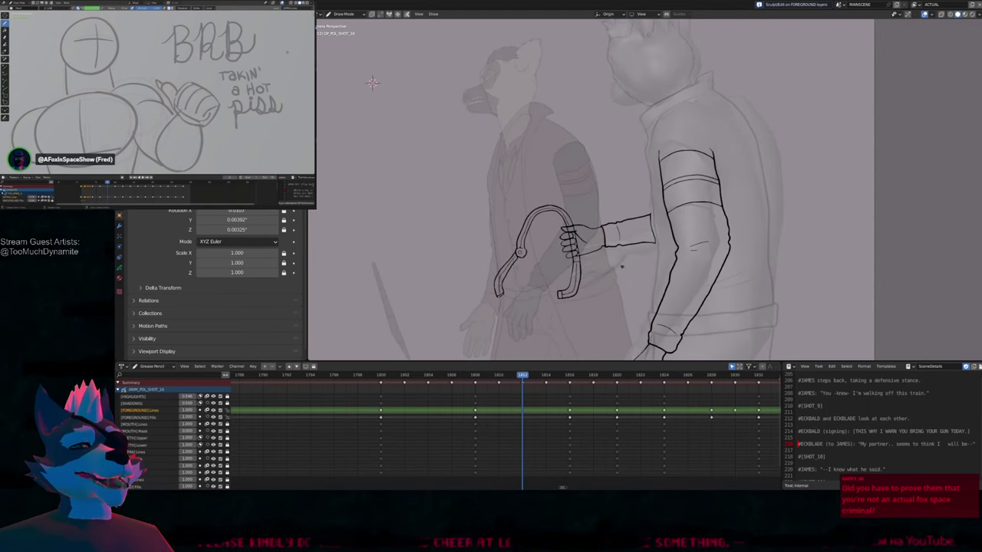
key(f)
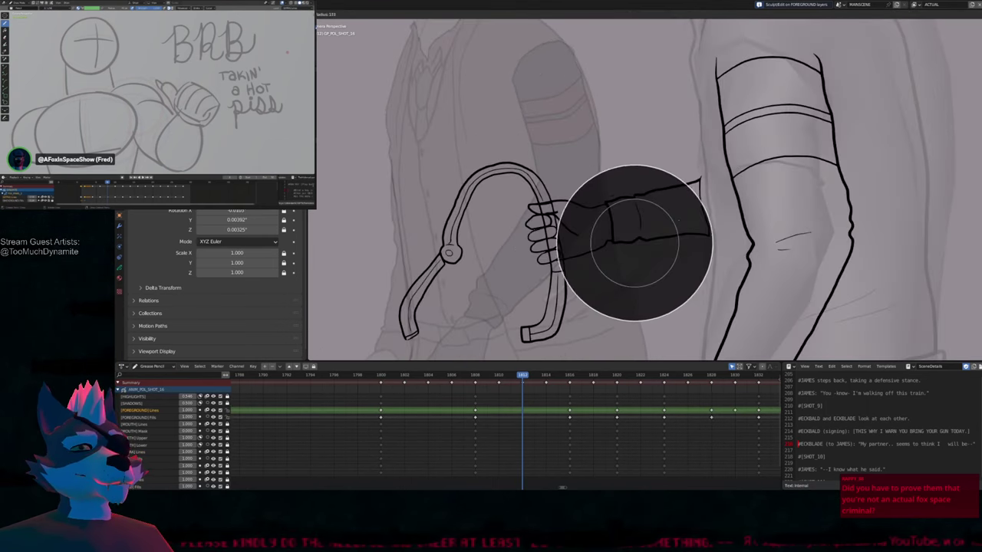
click(692, 201)
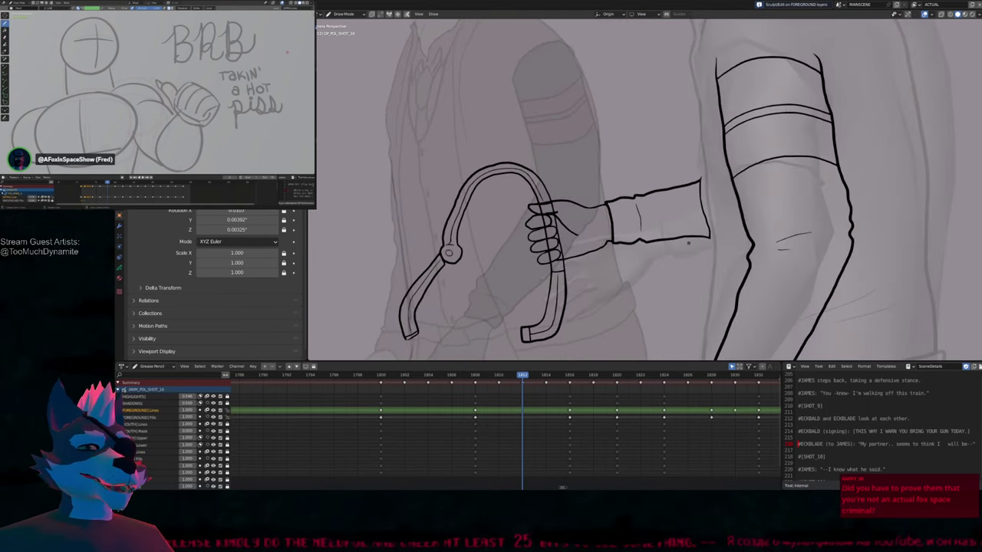
drag(705, 183, 716, 242)
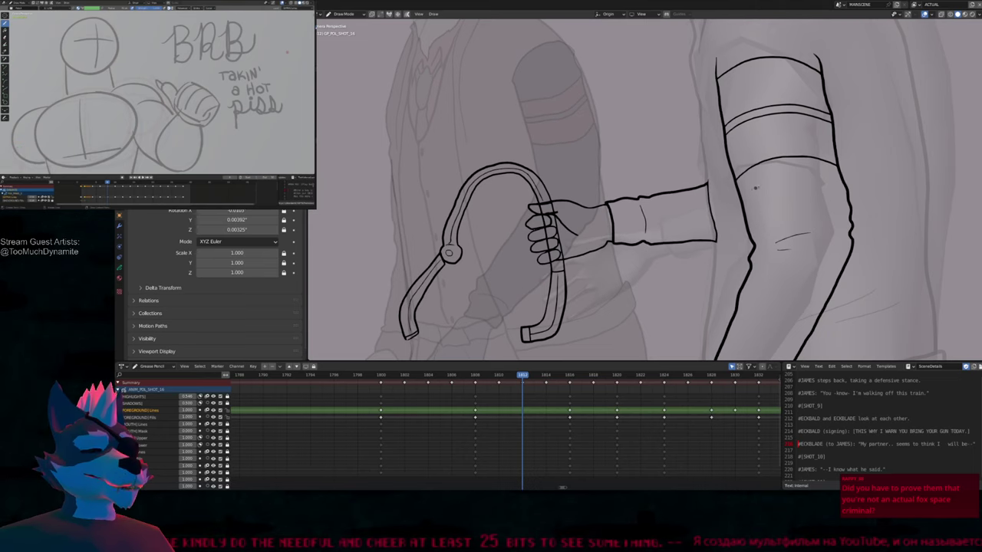
shift+middle_drag(652, 222, 716, 213)
Redraw the cuff's left edge further left, plus the wrist top line and inner crease
key(f)
click(763, 223)
drag(675, 191, 669, 235)
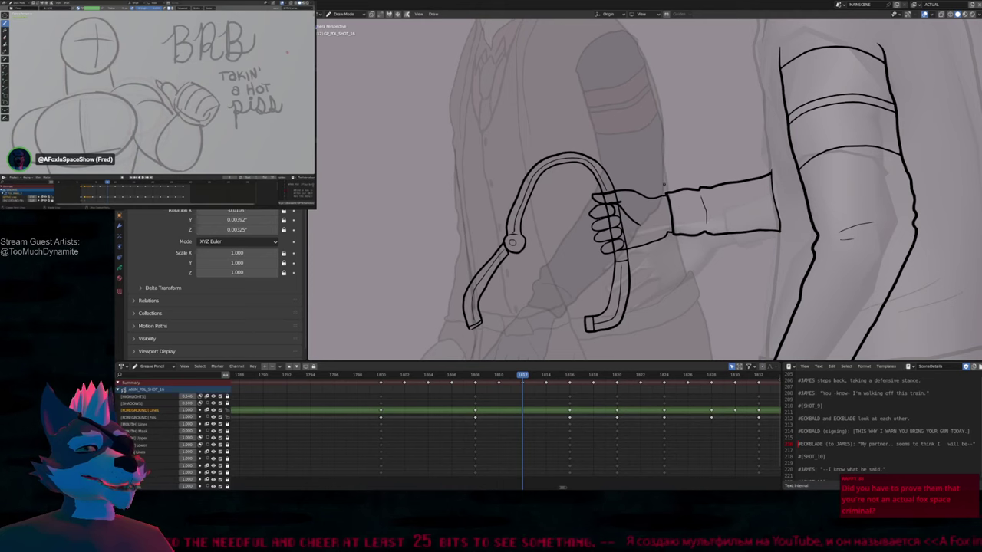
mouse_move(618, 198)
mouse_down()
mouse_move(667, 194)
mouse_move(664, 220)
mouse_up()
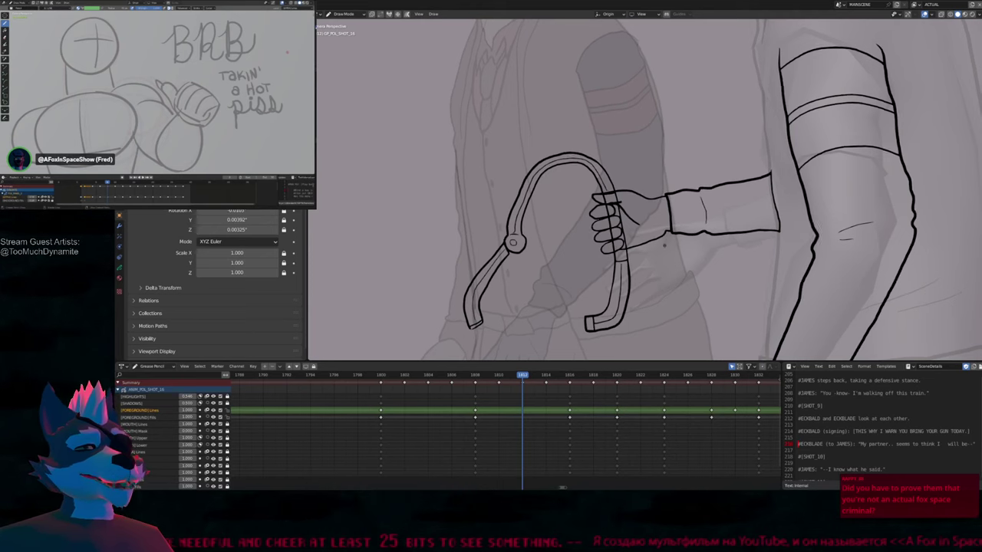
scroll(663, 220, up, 8)
In Edit Mode, proportionally move the wrist stroke points into place, then return to Draw mode
key(Tab)
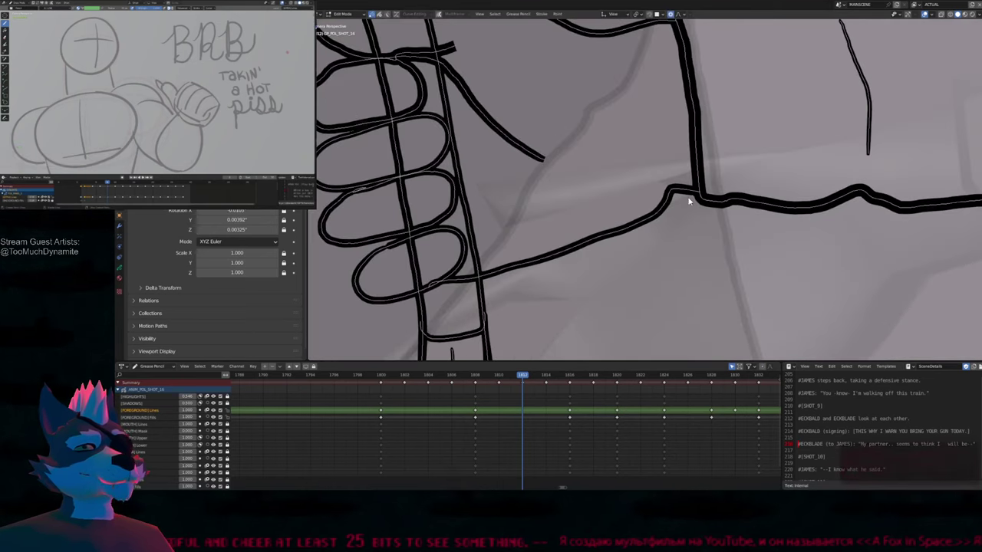
key(g)
scroll(749, 190, up, 4)
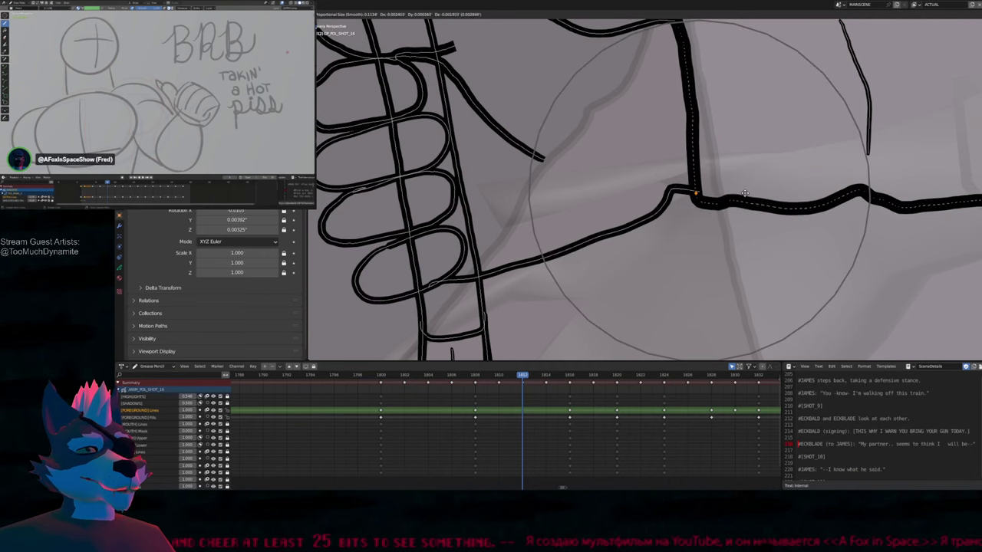
click(748, 192)
key(Tab)
scroll(673, 283, down, 5)
scroll(673, 284, down, 6)
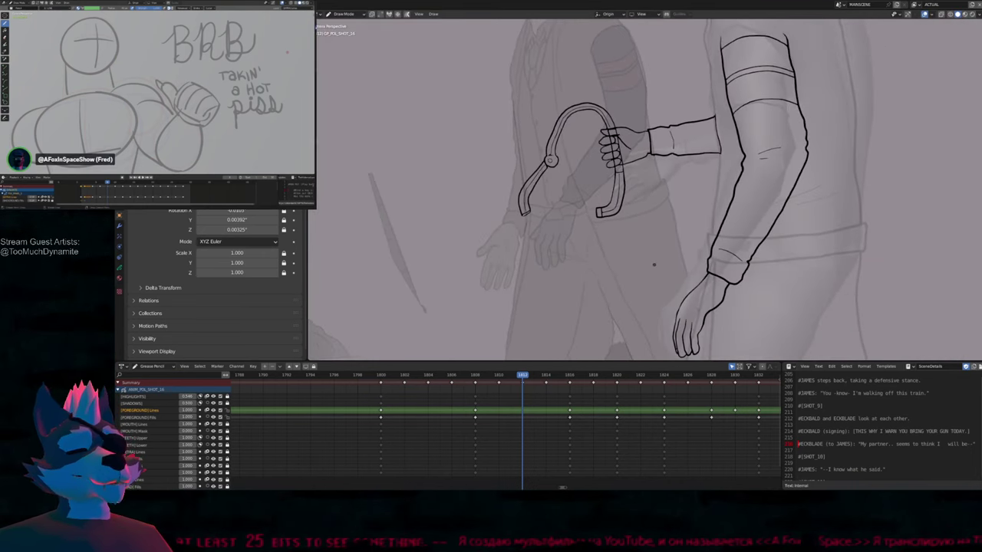
Zoom in close on the relaxed lower hand and sleeve cuff, and shrink the brush for fine lines
mouse_move(675, 217)
shift+middle_down()
mouse_move(630, 324)
mouse_move(653, 284)
mouse_move(653, 232)
shift+middle_up()
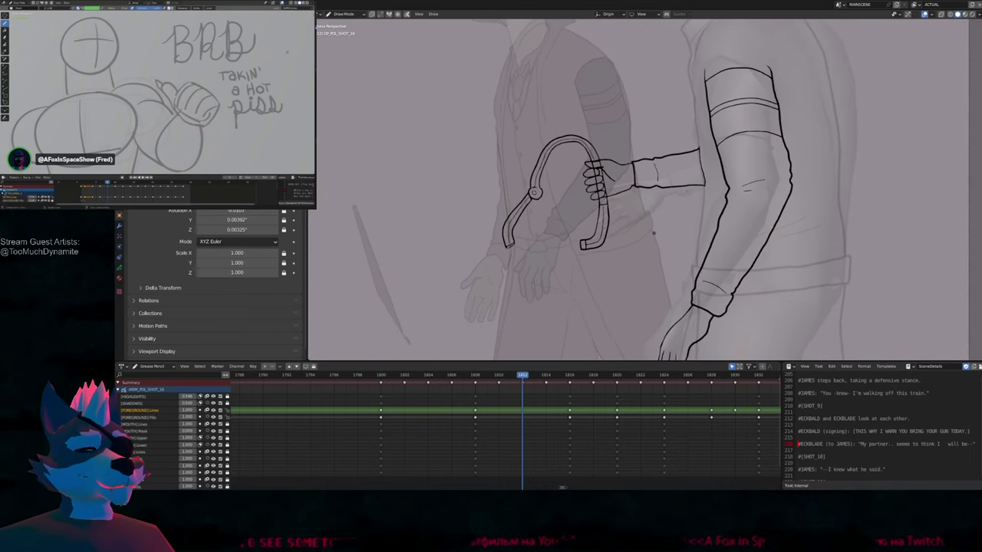
scroll(556, 127, down, 4)
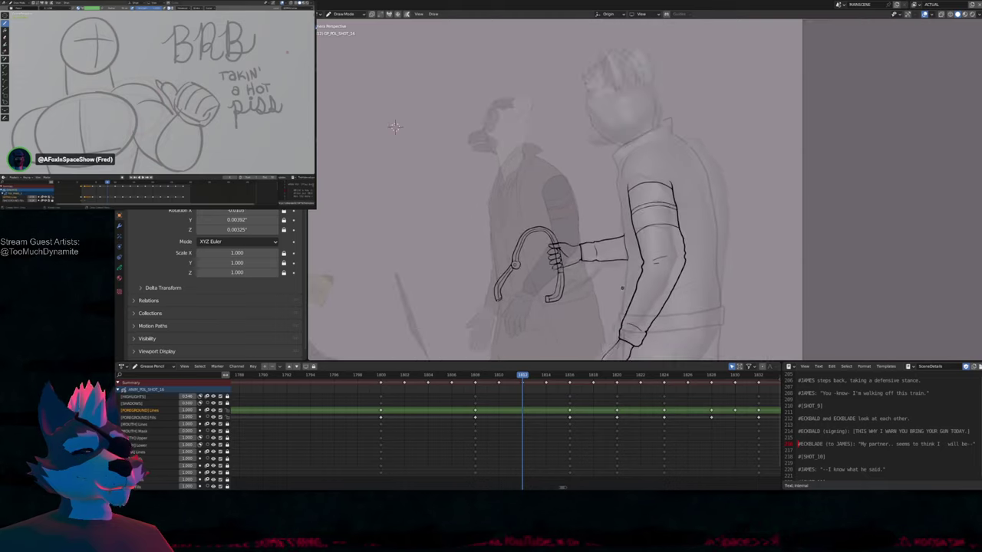
scroll(421, 32, up, 2)
mouse_move(421, 32)
shift+middle_down()
mouse_move(424, 61)
mouse_move(497, 60)
shift+middle_up()
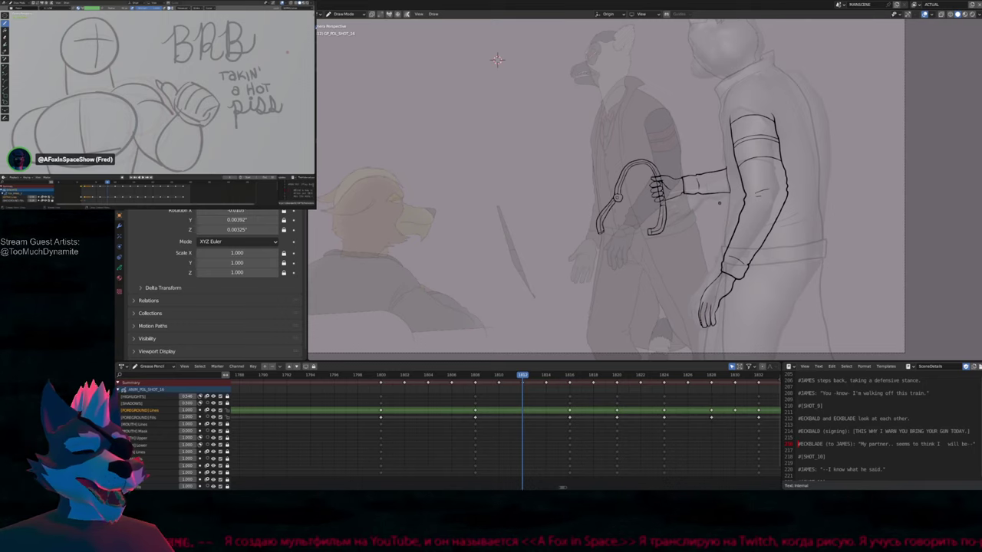
scroll(497, 60, up, 5)
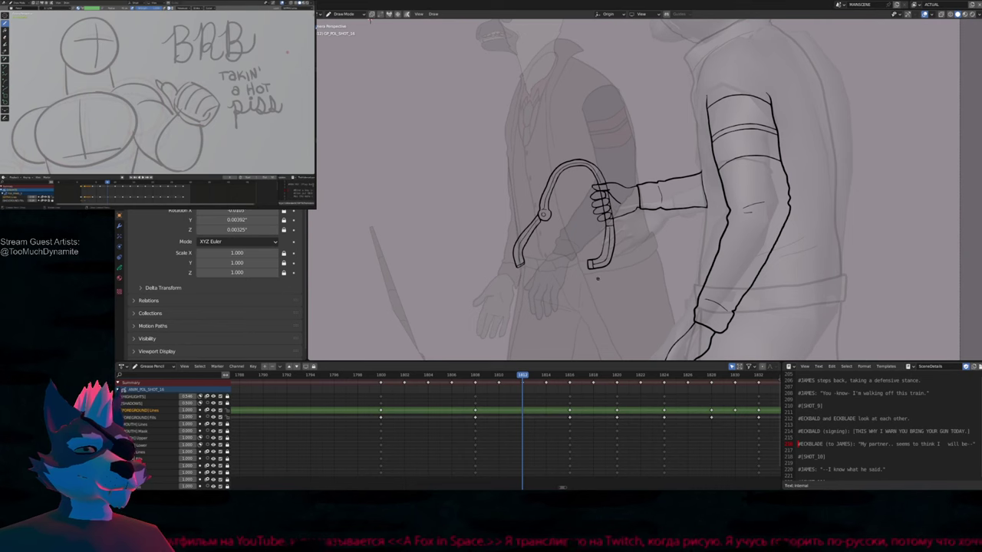
scroll(599, 277, up, 4)
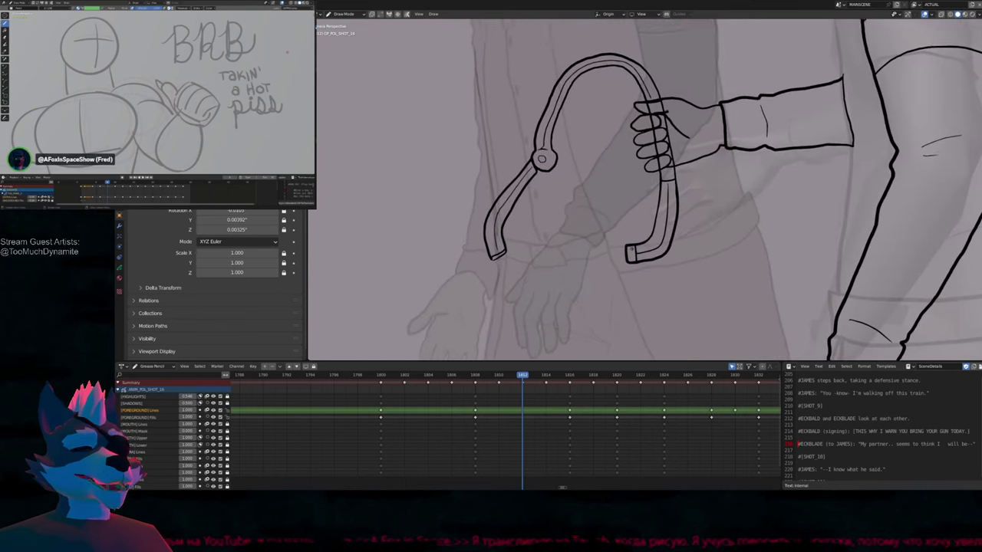
shift+scroll(612, 279, down, 3)
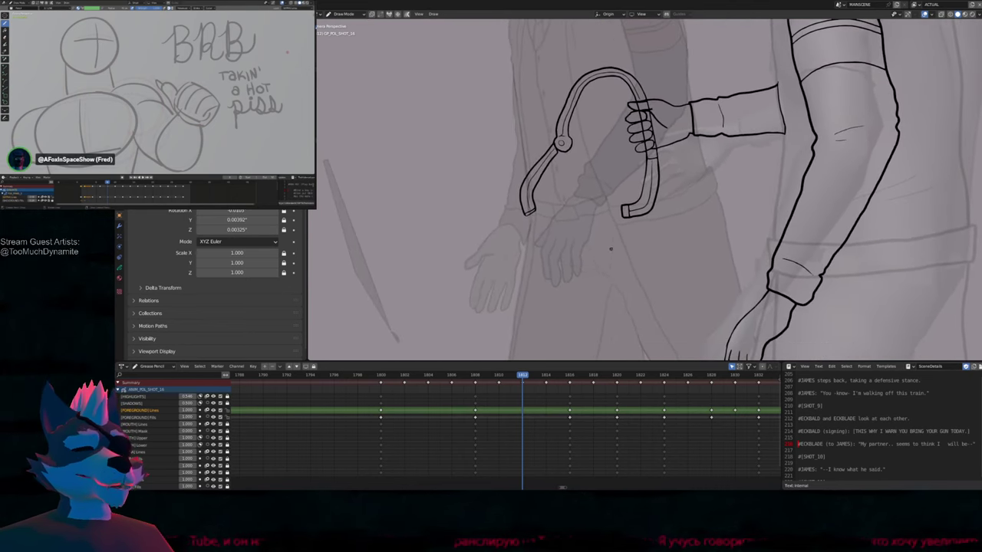
shift+scroll(614, 265, down, 6)
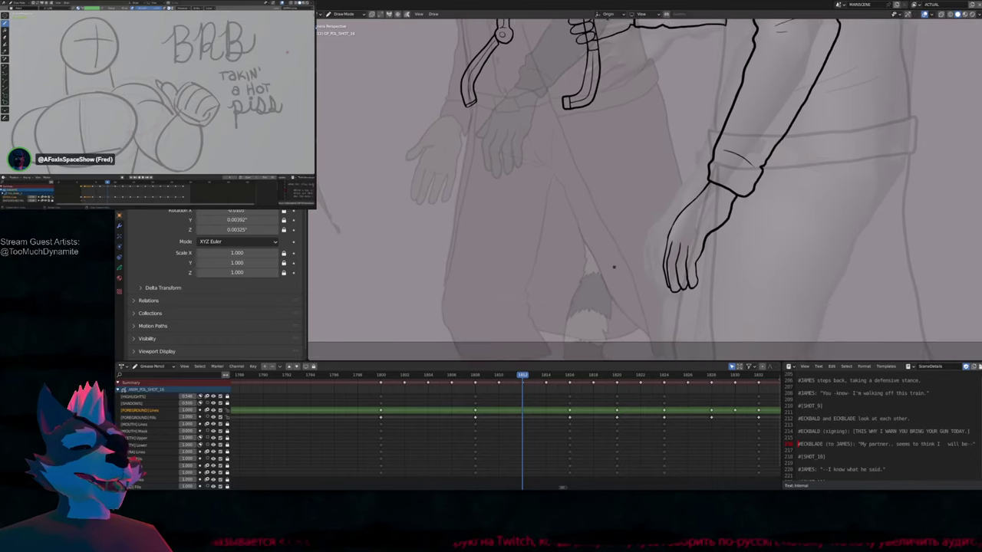
shift+scroll(613, 267, down, 3)
shift+scroll(629, 276, up, 2)
shift+scroll(644, 288, down, 2)
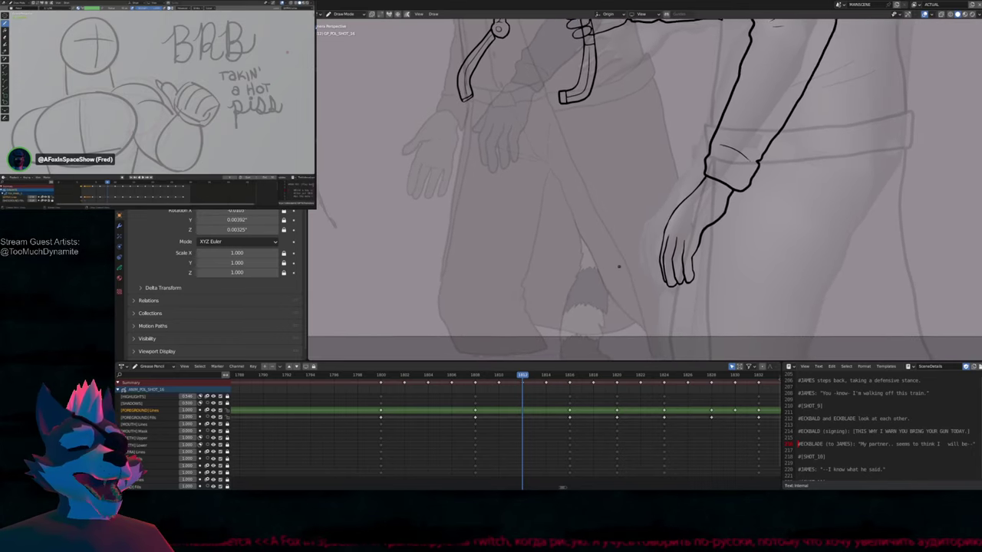
shift+scroll(667, 303, up, 3)
scroll(674, 307, up, 2)
key(f)
click(667, 285)
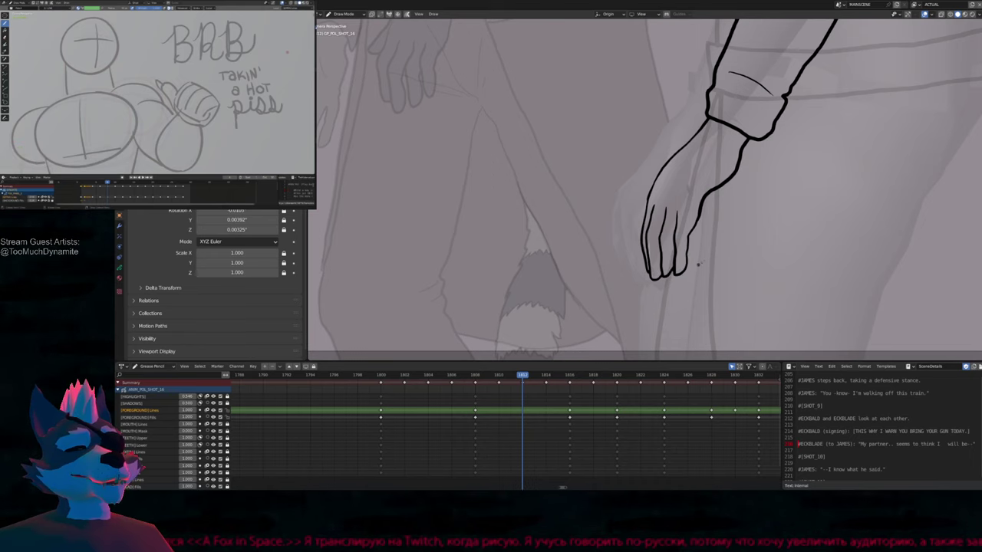
Adjust the brush radius twice, then pan up toward the upper arm and gripping hand
key(f)
click(703, 221)
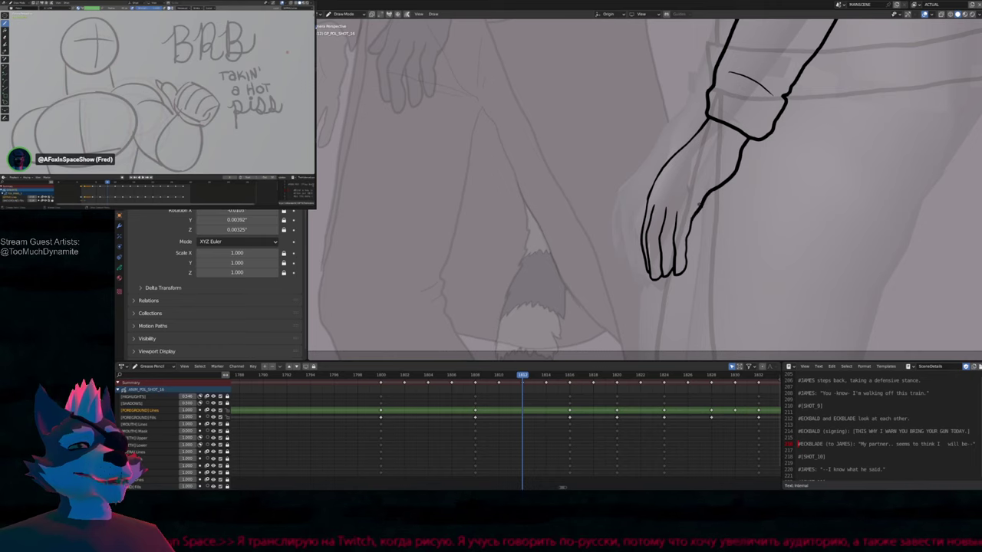
key(f)
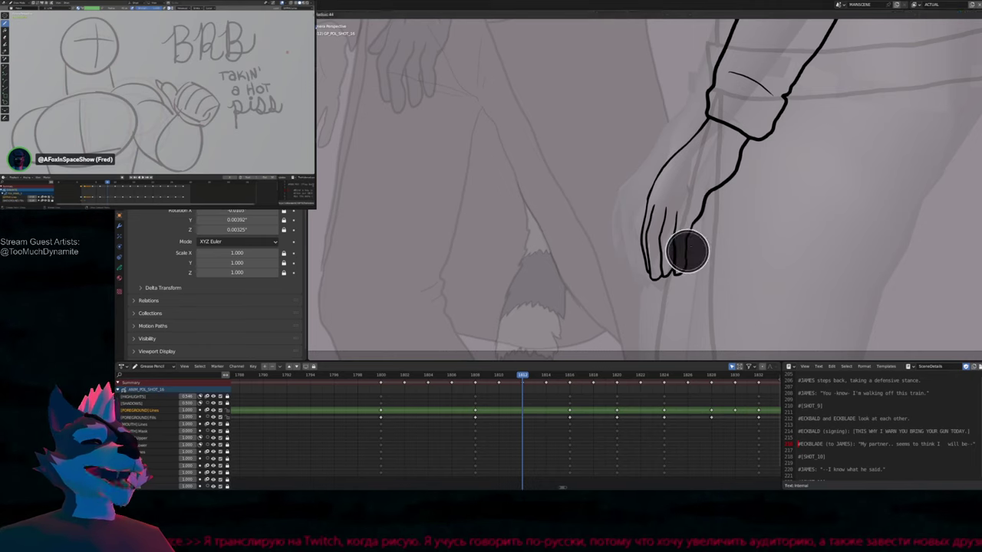
click(686, 231)
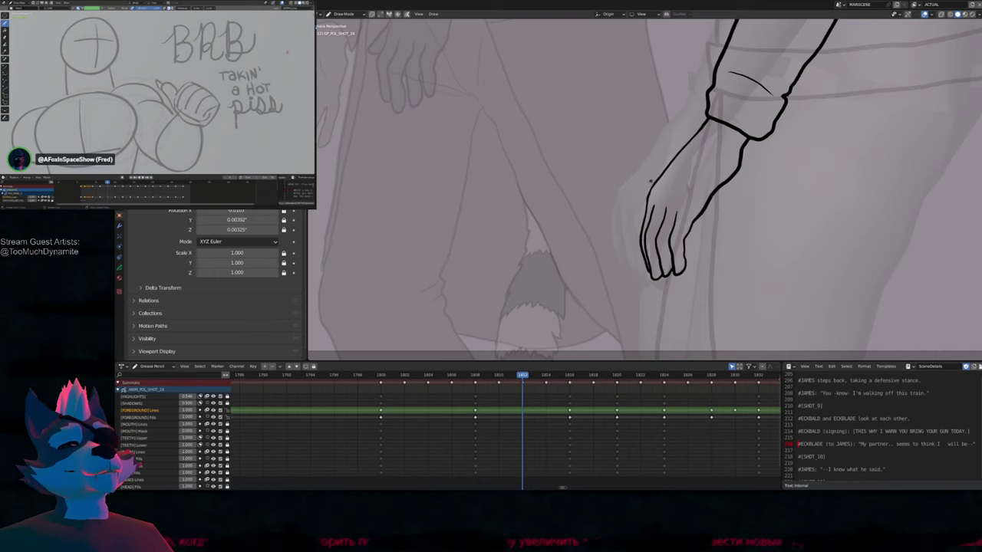
mouse_move(659, 180)
shift+middle_down()
mouse_move(686, 303)
mouse_move(636, 274)
mouse_move(612, 276)
shift+middle_up()
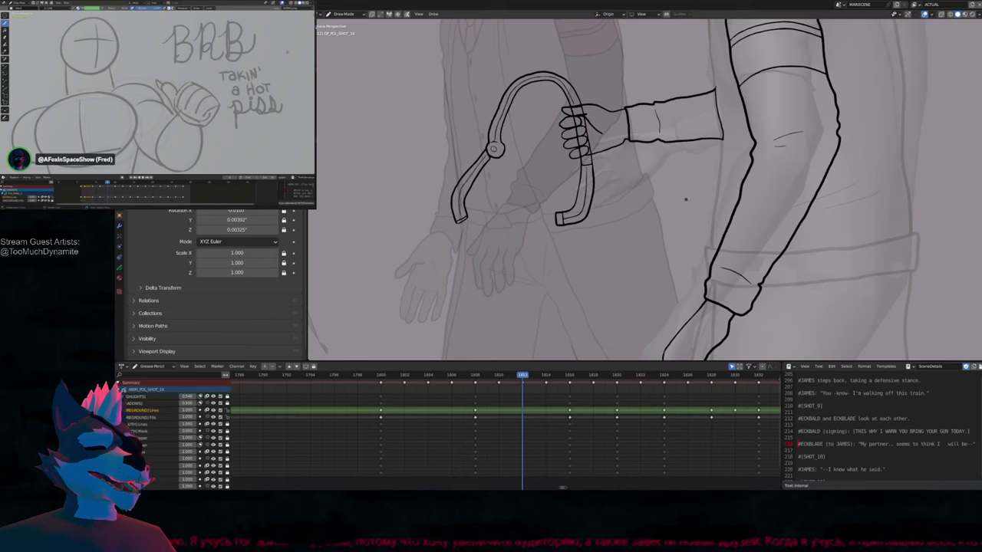
shift+scroll(678, 259, up, 5)
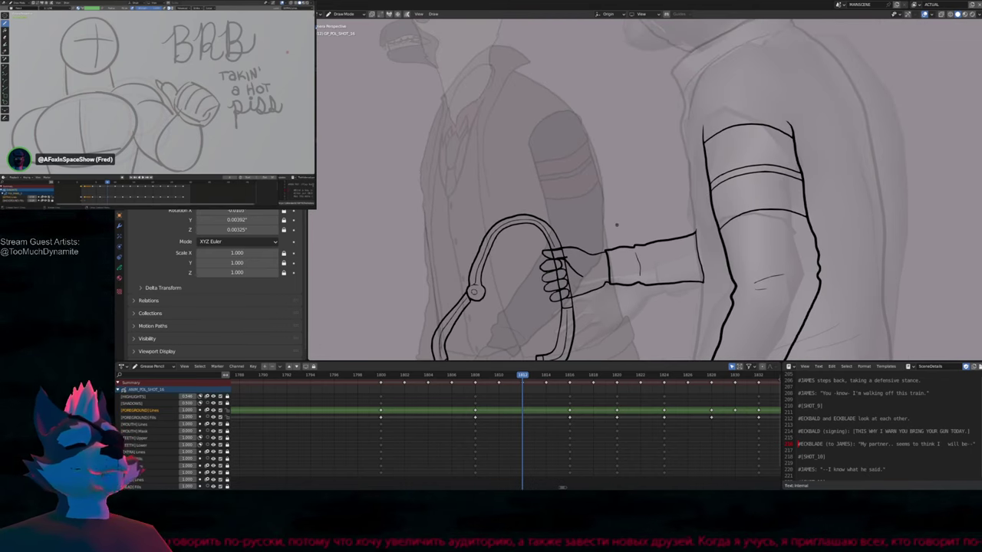
mouse_move(595, 263)
shift+middle_down()
mouse_move(655, 165)
mouse_move(688, 187)
shift+middle_up()
scroll(409, 50, down, 2)
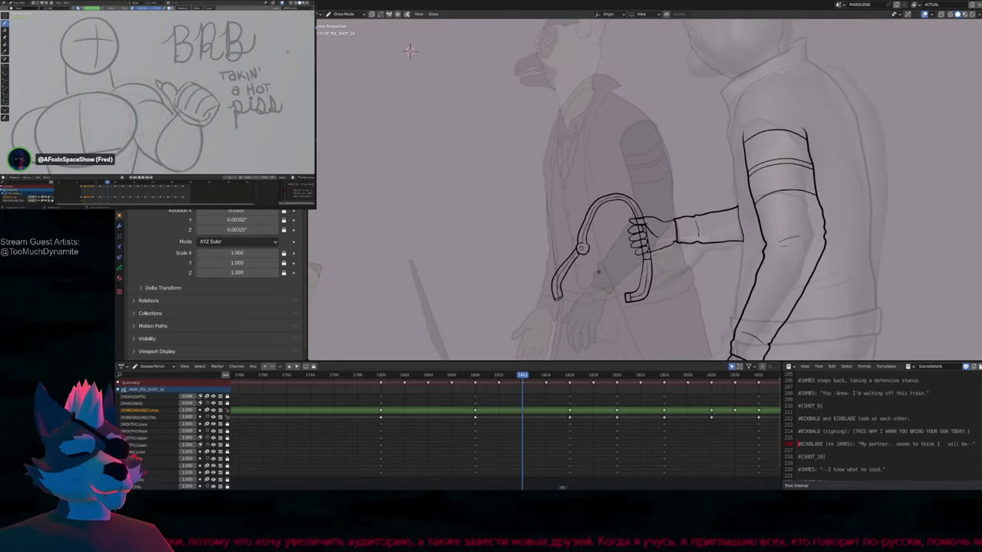
shift+middle_drag(614, 230, 566, 176)
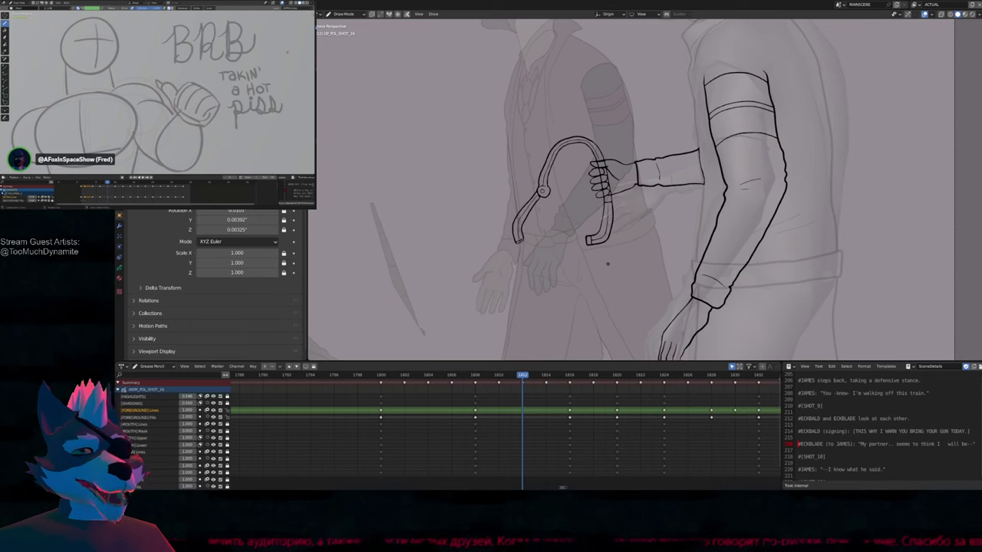
mouse_move(599, 270)
shift+middle_down()
mouse_move(658, 257)
mouse_move(631, 258)
shift+middle_up()
scroll(631, 258, up, 4)
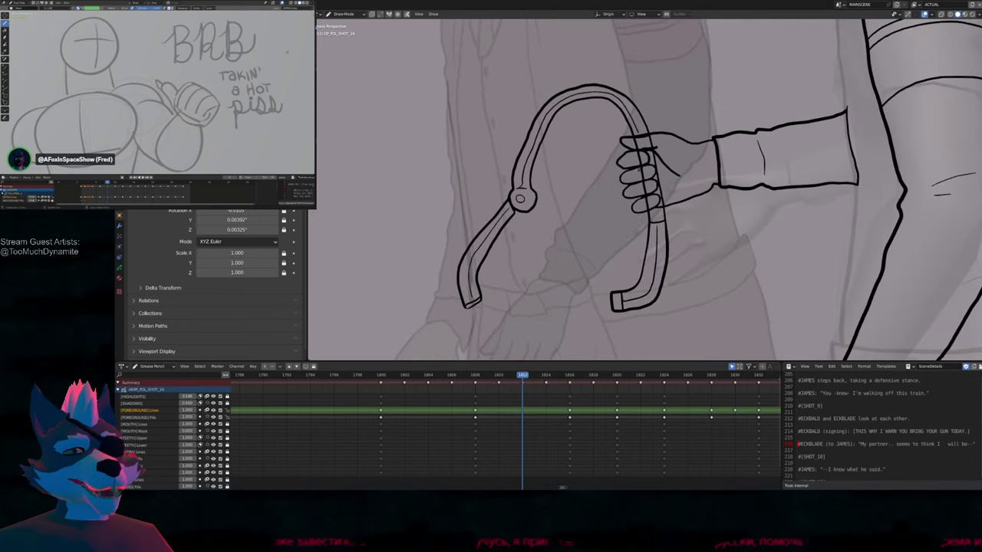
scroll(632, 257, up, 3)
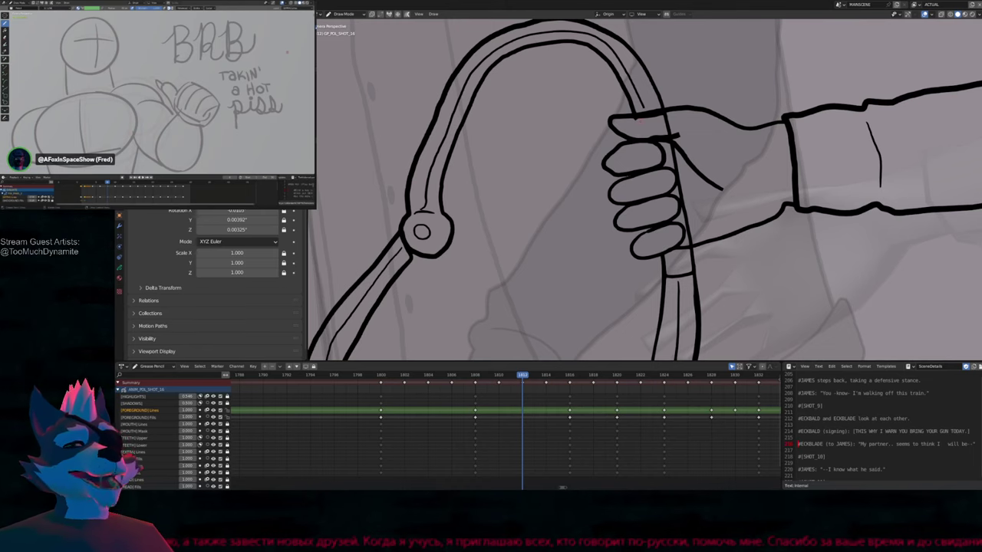
scroll(636, 192, up, 2)
scroll(634, 114, down, 1)
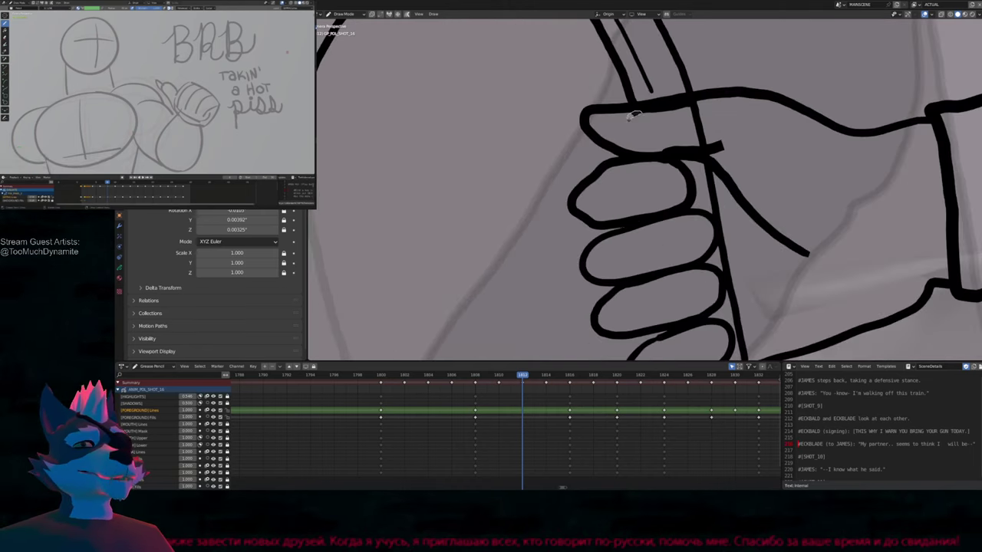
scroll(633, 111, up, 2)
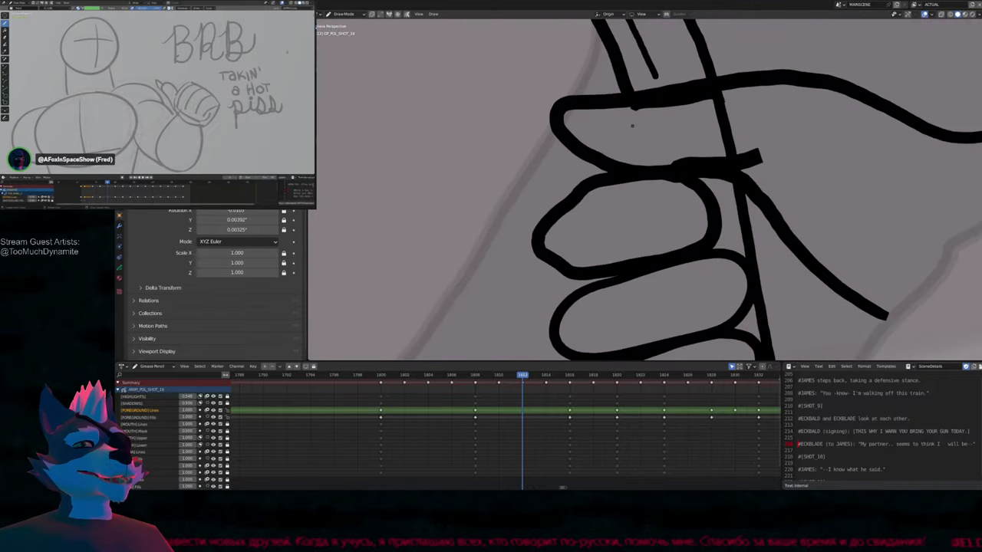
scroll(635, 107, down, 4)
scroll(637, 109, up, 3)
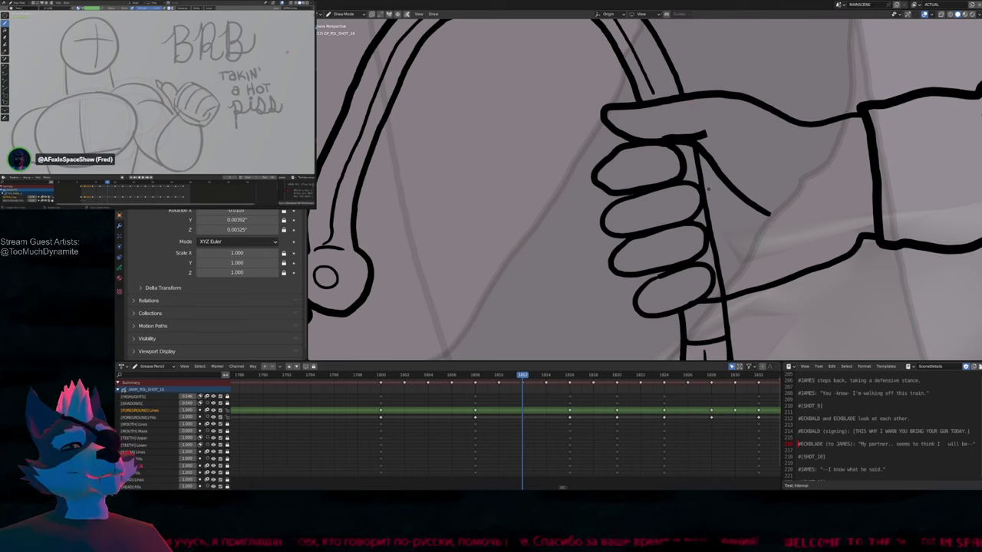
mouse_move(690, 104)
shift+middle_down()
mouse_move(655, 225)
mouse_move(658, 175)
shift+middle_up()
scroll(658, 203, down, 3)
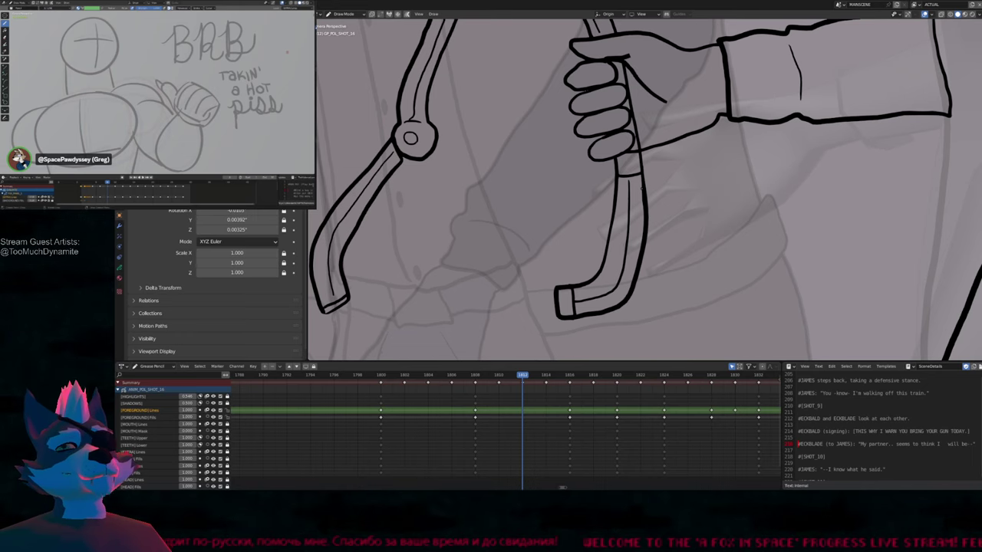
scroll(631, 234, down, 2)
mouse_move(638, 233)
shift+middle_down()
mouse_move(631, 261)
mouse_move(643, 223)
mouse_move(649, 263)
mouse_move(704, 263)
mouse_move(795, 292)
shift+middle_up()
Set the brush radius to 84, then zoom out to show the full arm and handle
key(f)
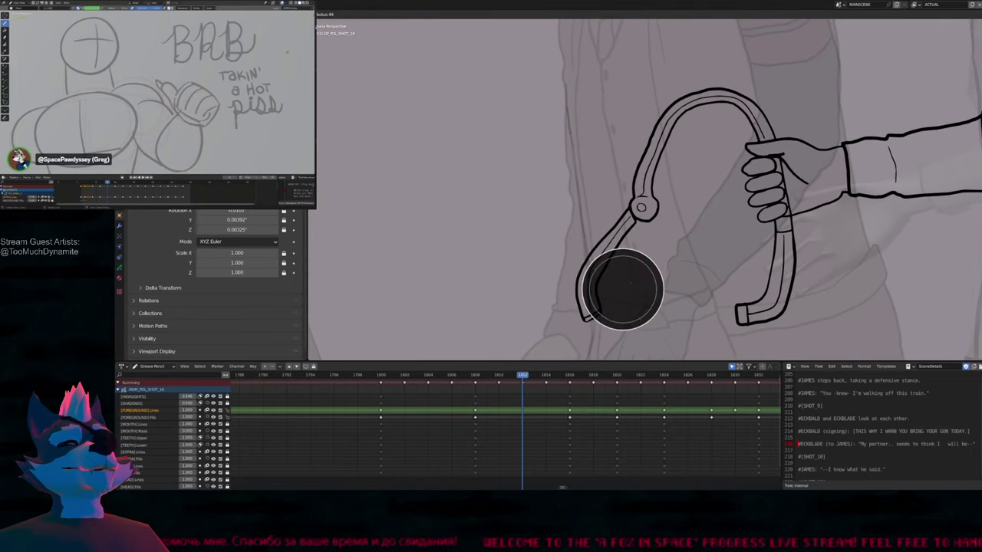
click(630, 283)
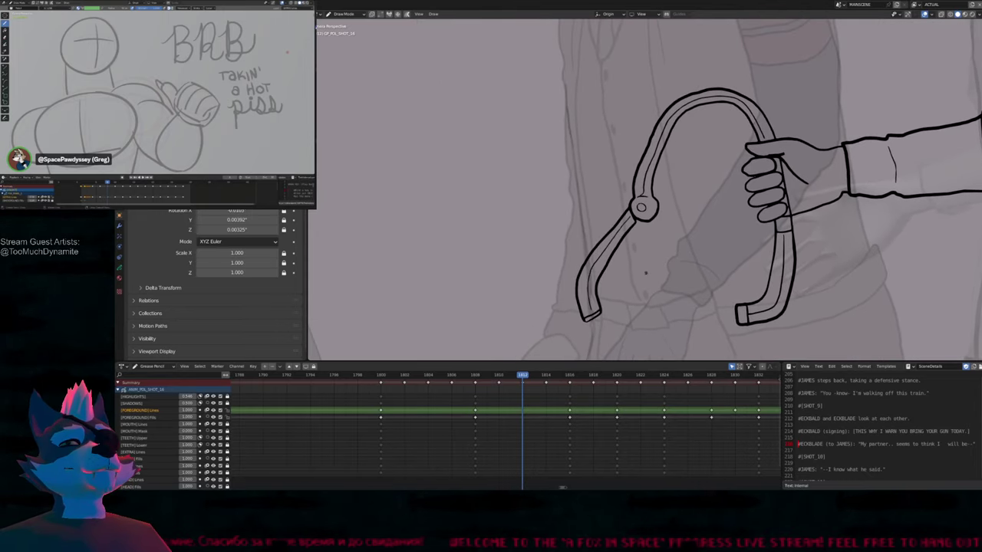
scroll(633, 245, down, 4)
mouse_move(681, 325)
shift+middle_down()
mouse_move(606, 274)
mouse_move(591, 247)
mouse_move(612, 302)
shift+middle_up()
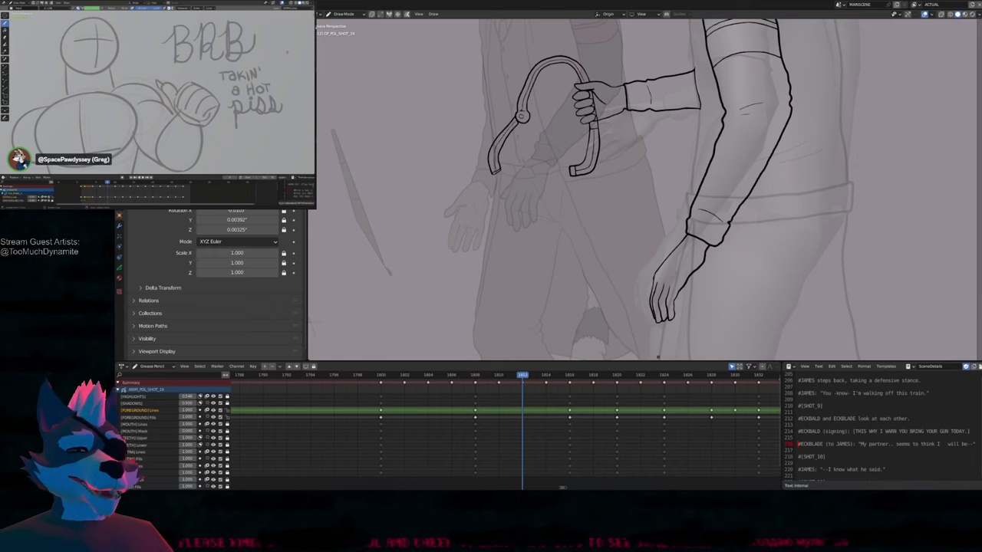
Zoom the viewport to frame the inked arm gripping the curved handle
scroll(640, 316, down, 2)
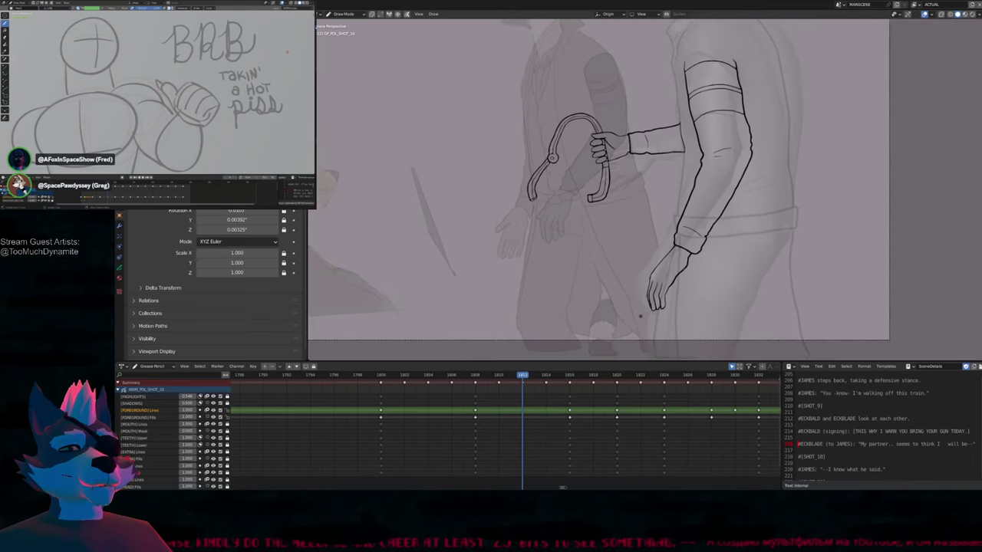
scroll(639, 315, down, 2)
scroll(628, 129, up, 3)
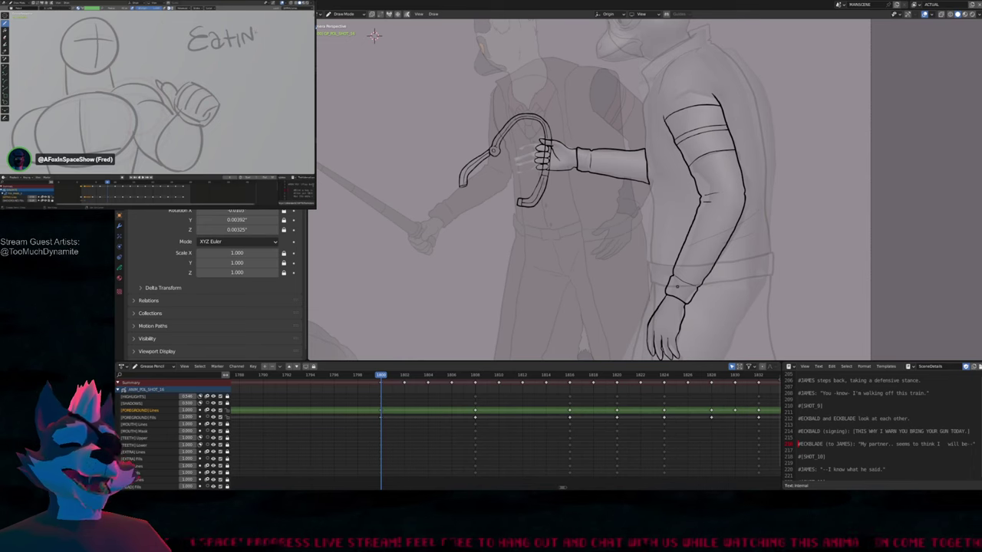
scroll(416, 76, down, 4)
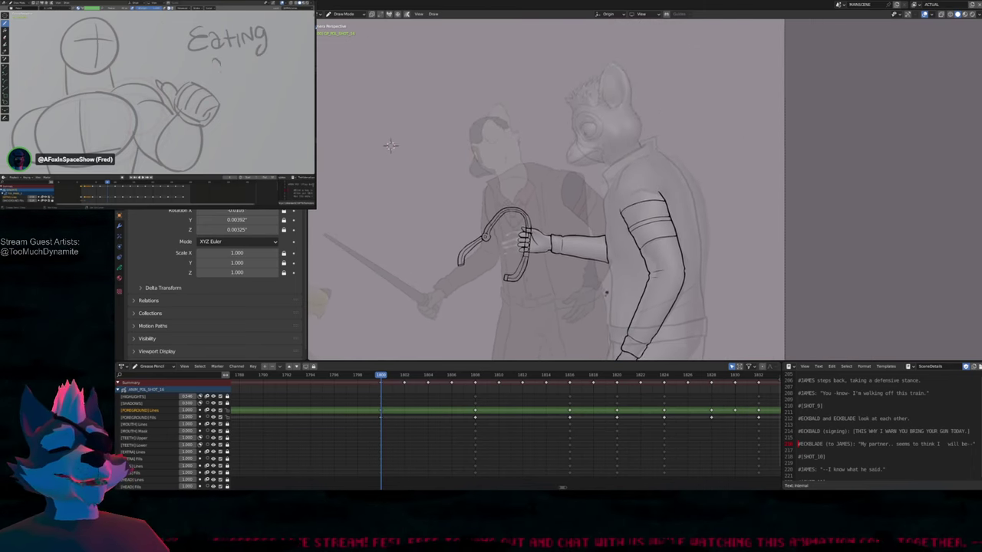
scroll(392, 149, up, 4)
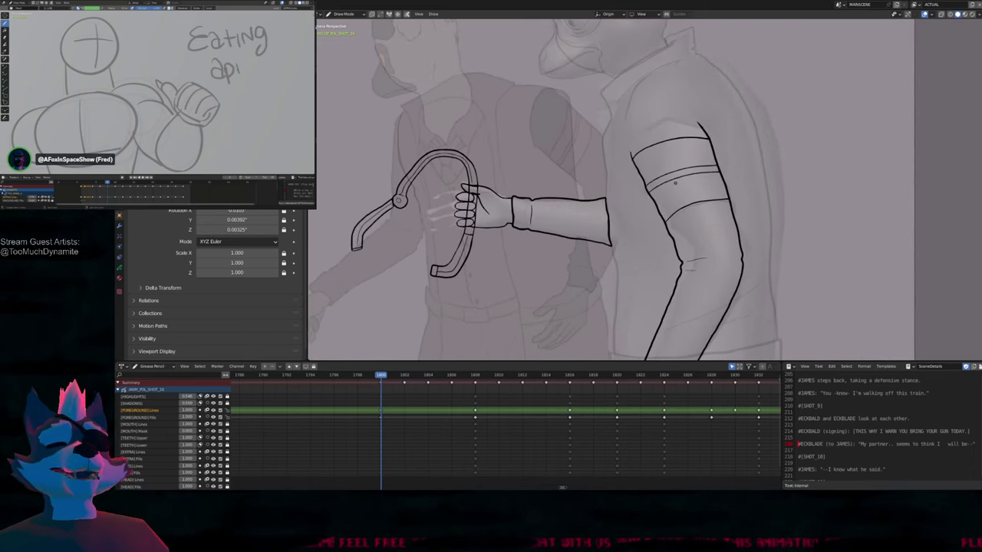
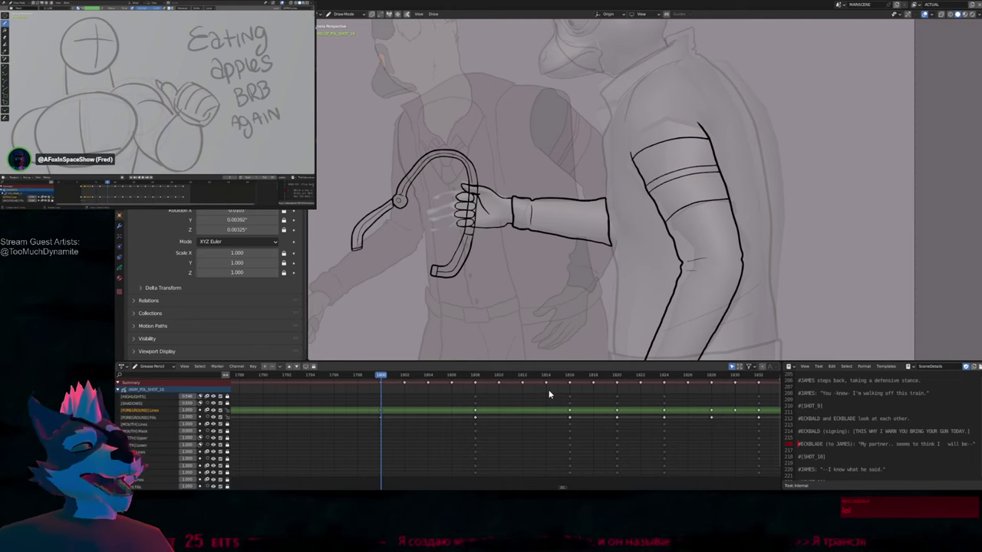
Set the current frame to 1816, checking a neighbouring frame for comparison
scroll(325, 73, down, 2)
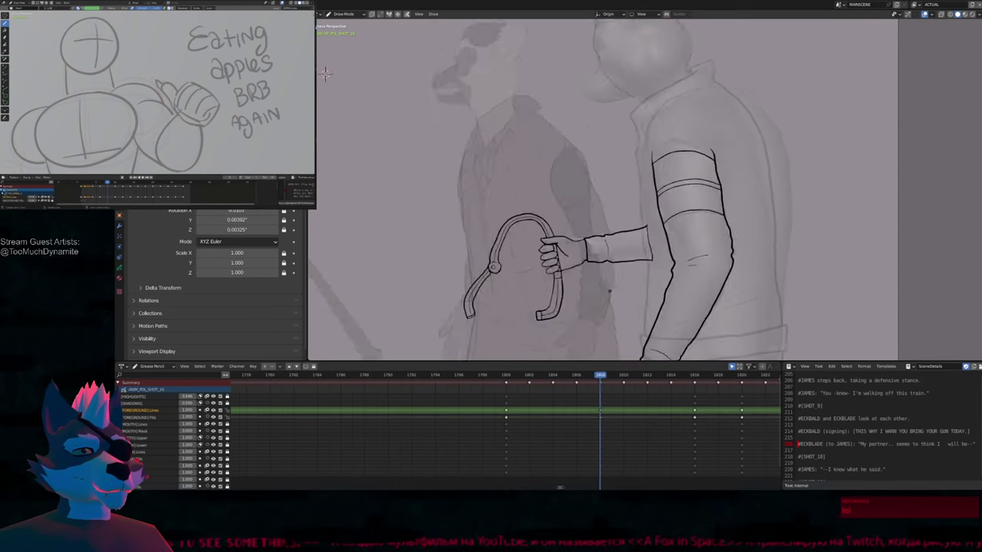
middle_drag(600, 431, 471, 437)
click(518, 378)
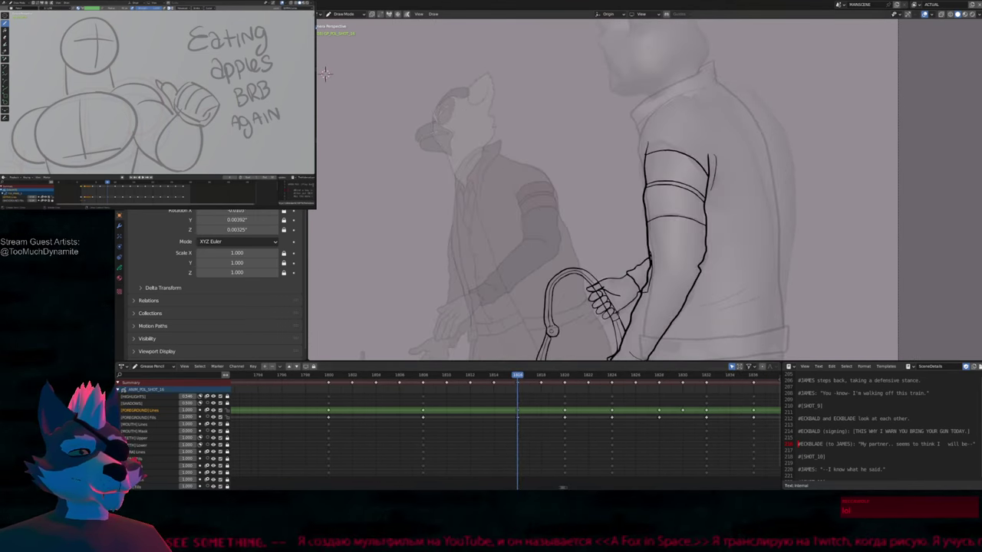
key(Down)
key(Up)
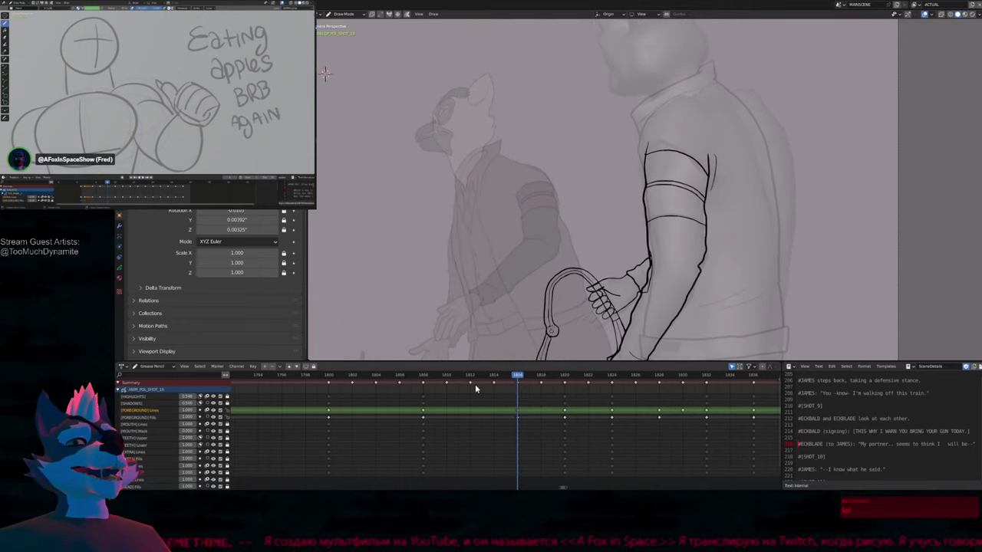
Zoom around the arm and sleeve strokes, toggling Edit Mode briefly to inspect points
scroll(325, 73, down, 3)
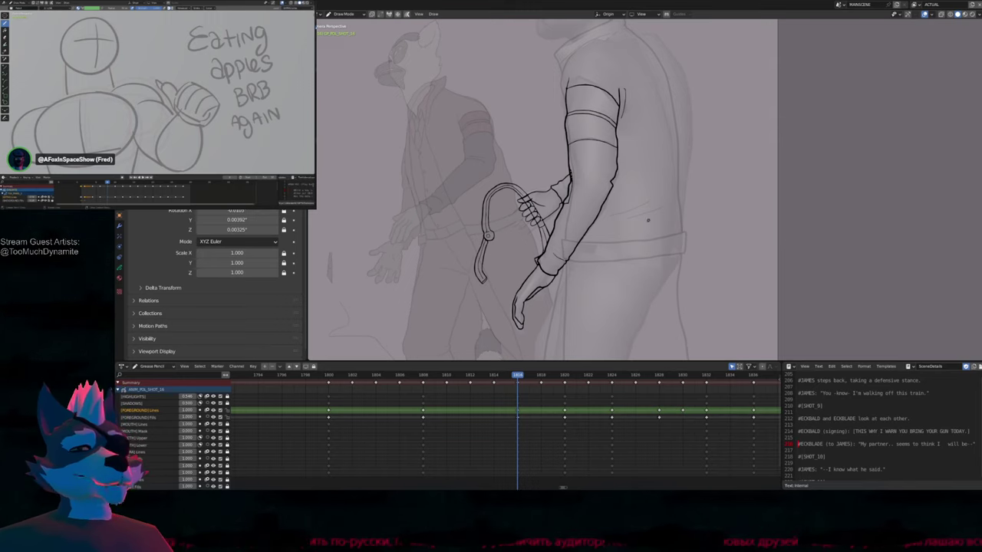
scroll(661, 267, up, 5)
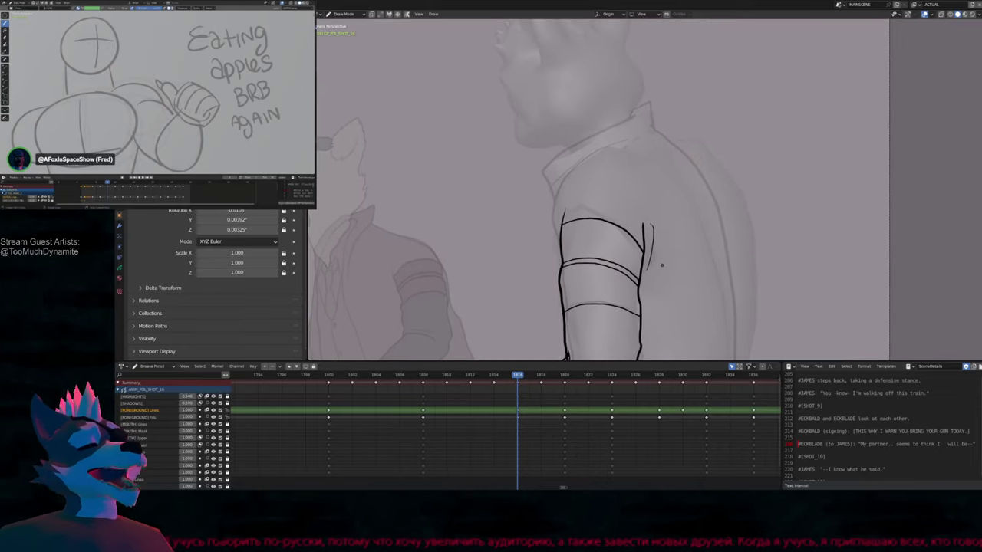
scroll(666, 283, down, 2)
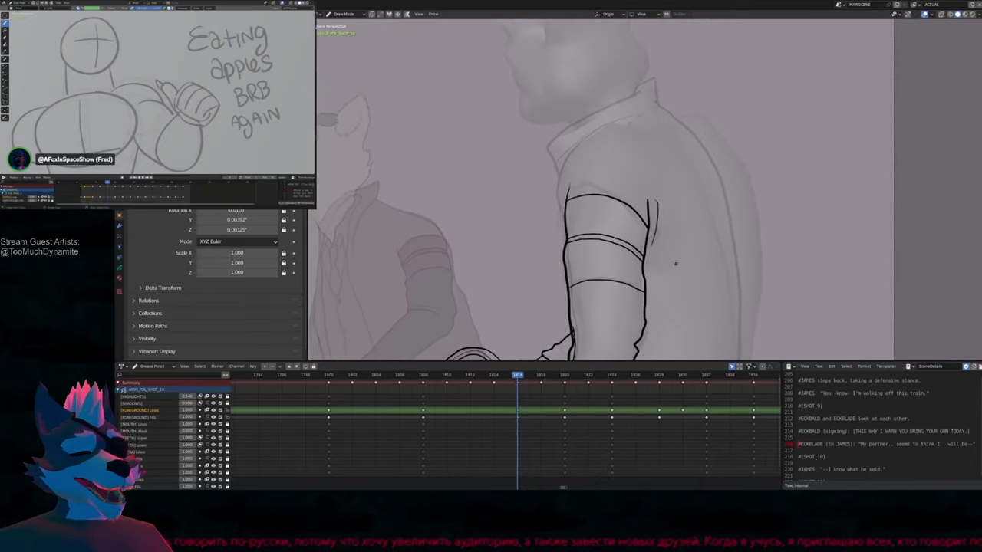
key(Tab)
scroll(651, 135, up, 2)
key(Tab)
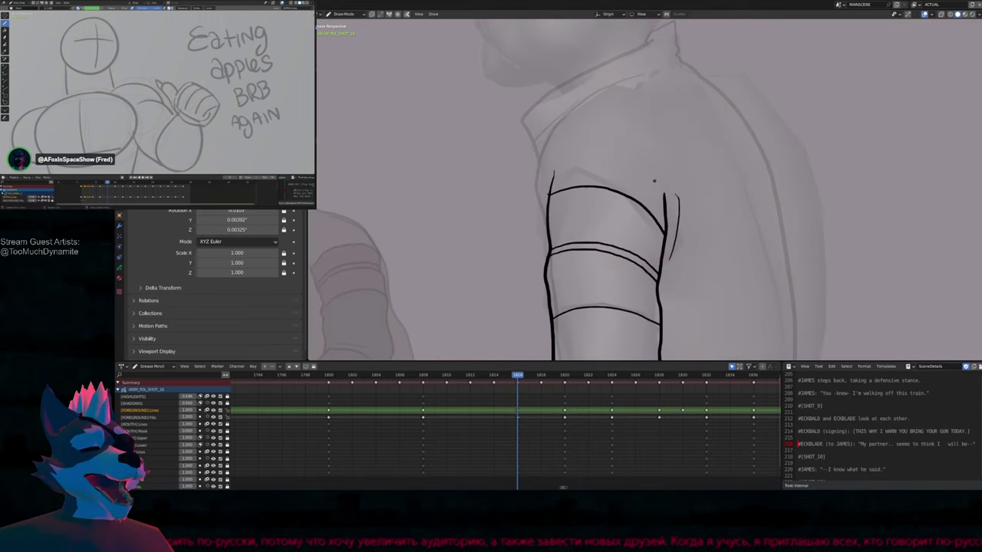
scroll(667, 230, down, 2)
shift+scroll(688, 269, down, 4)
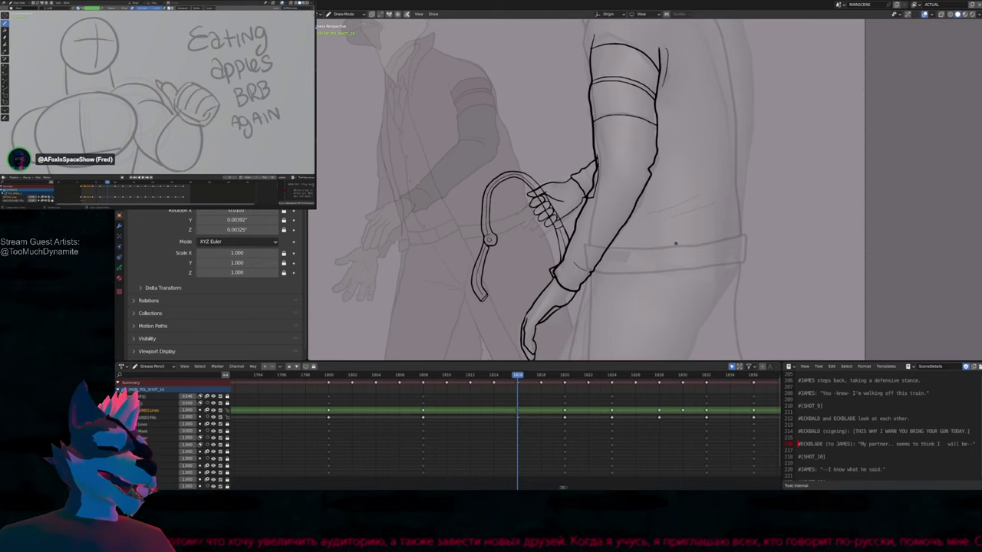
scroll(666, 235, down, 4)
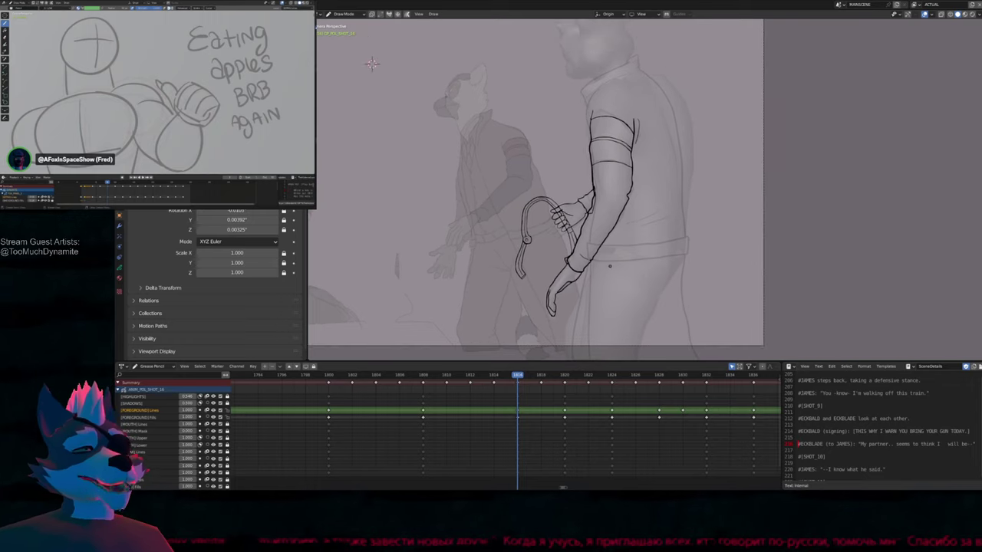
shift+middle_drag(371, 63, 364, 93)
Play the animation, stop at frame 1808 and set a new brush size
key(space)
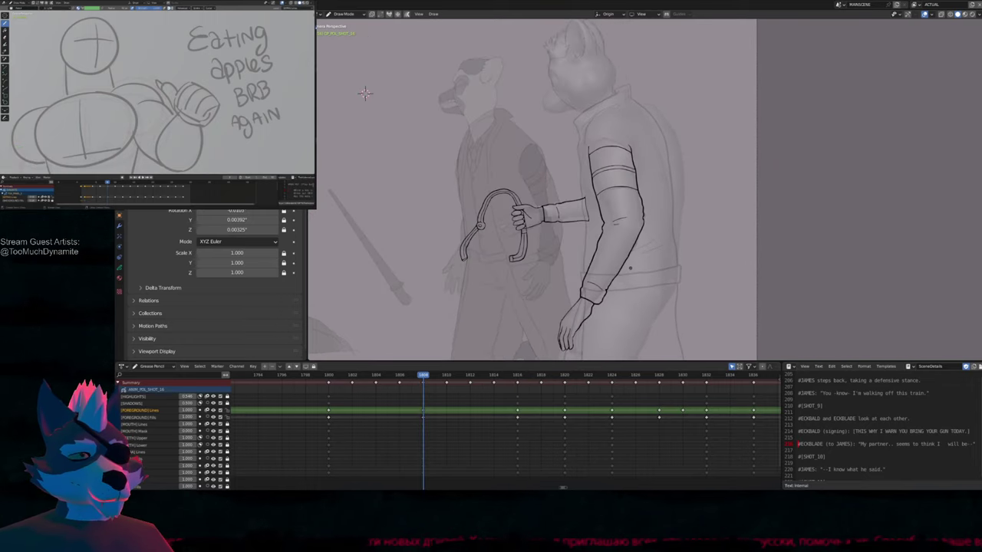
key(Escape)
key(space)
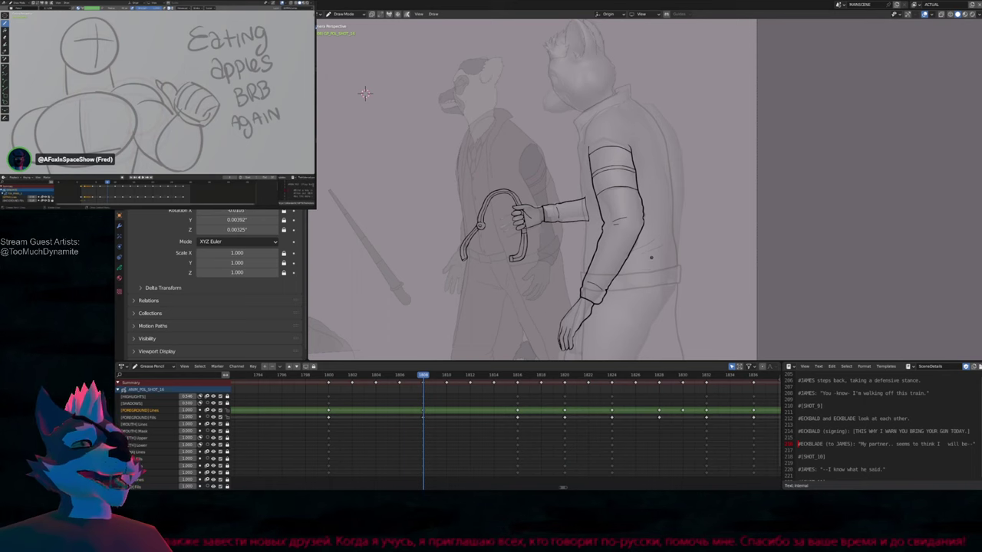
scroll(643, 265, up, 5)
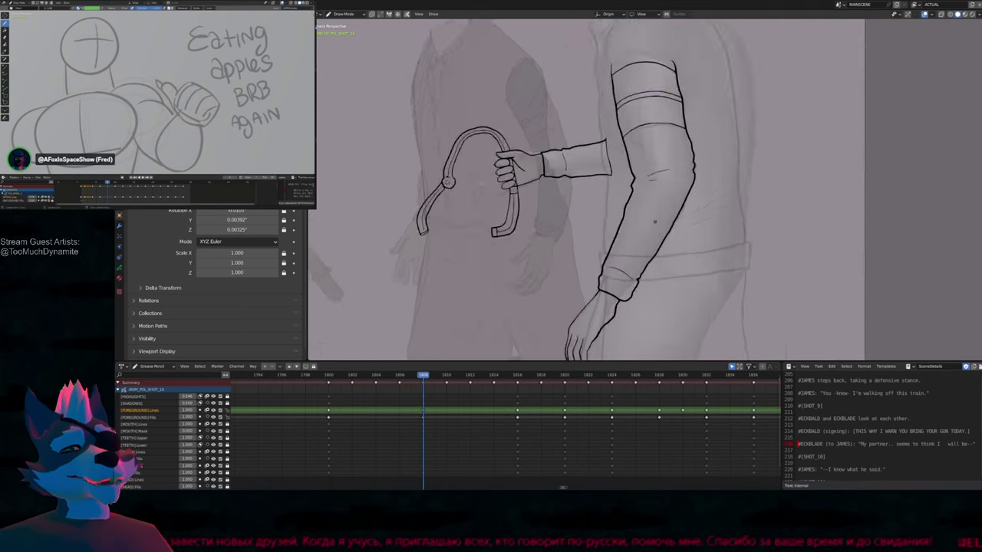
click(644, 209)
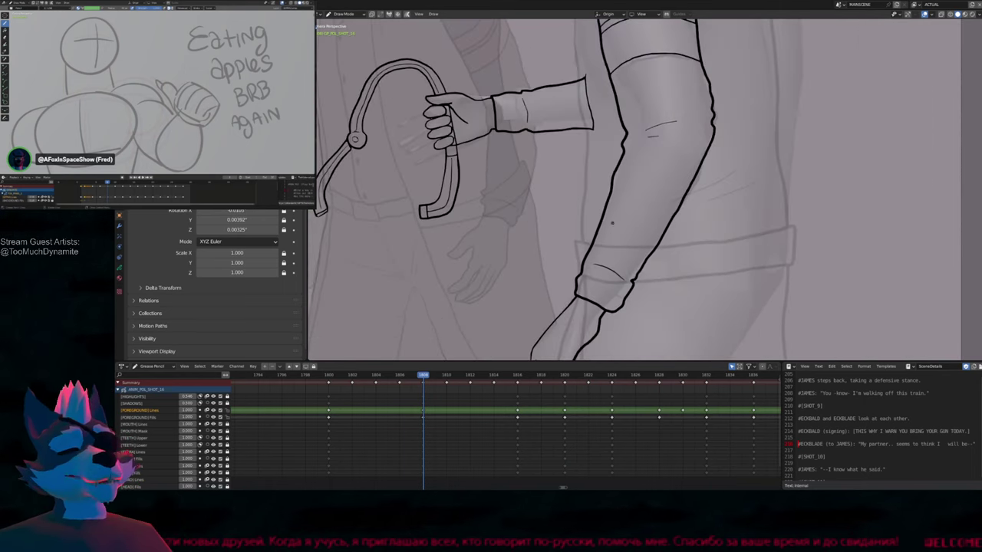
shift+middle_drag(644, 209, 625, 296)
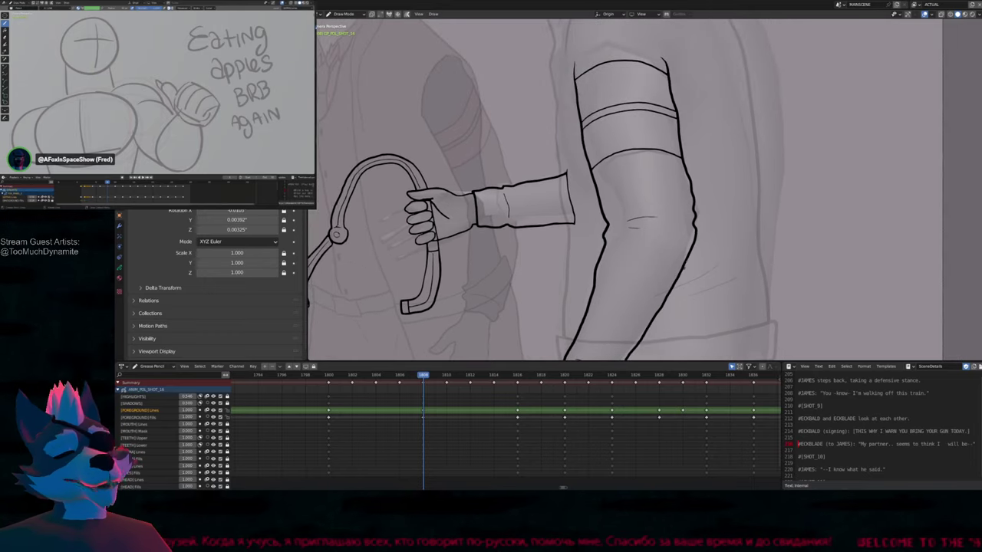
Retrace the arm's right contour and the sleeve's right edge in black ink
drag(694, 207, 675, 280)
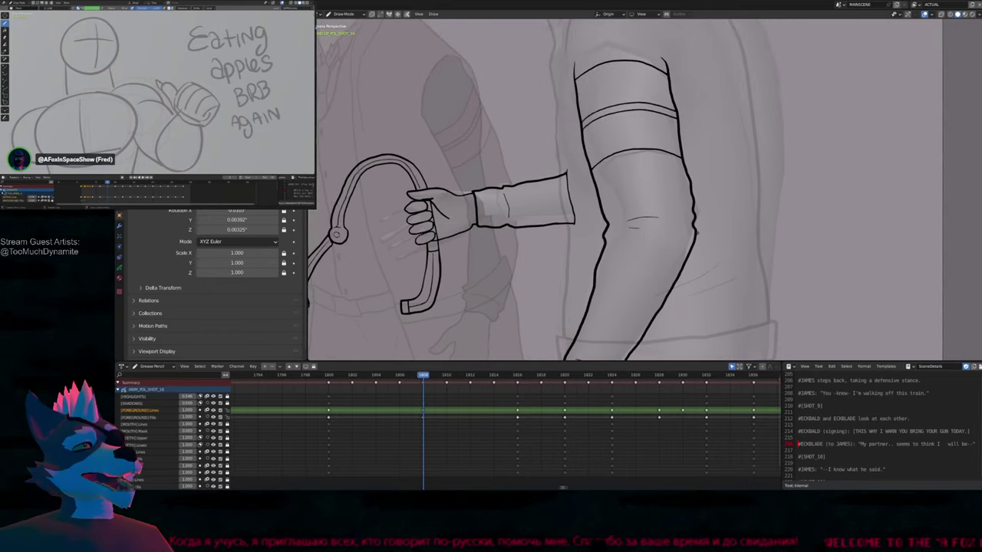
scroll(698, 233, down, 2)
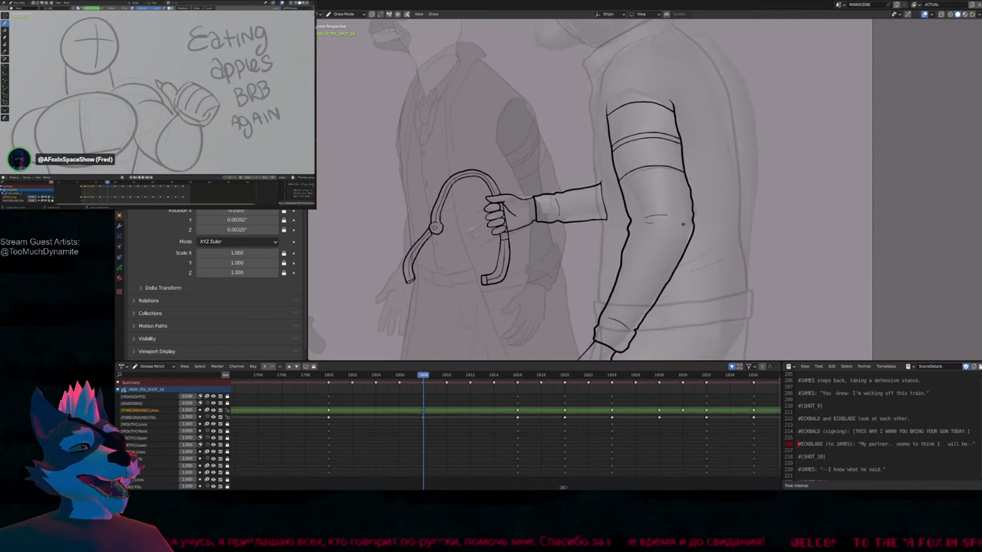
shift+middle_drag(739, 237, 758, 259)
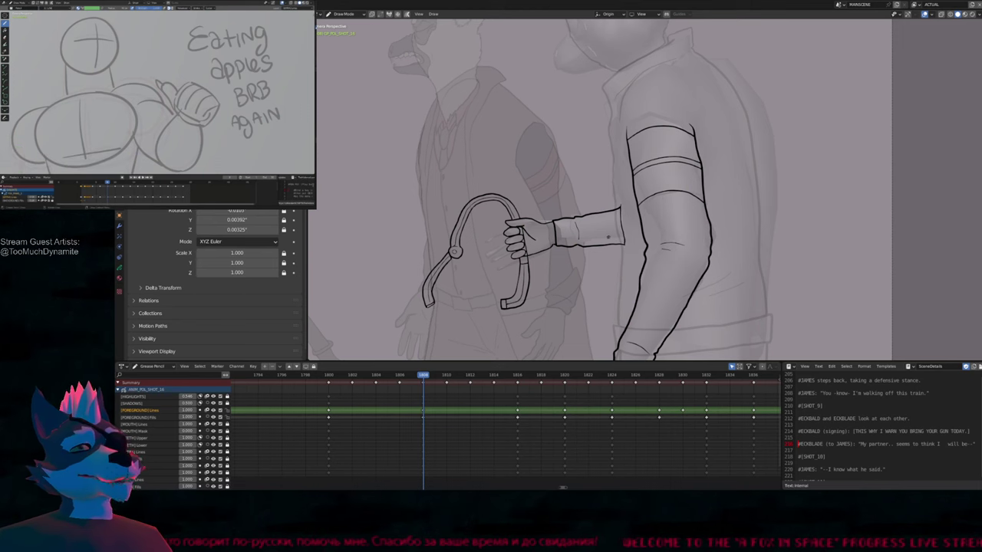
scroll(658, 235, up, 4)
scroll(623, 218, down, 1)
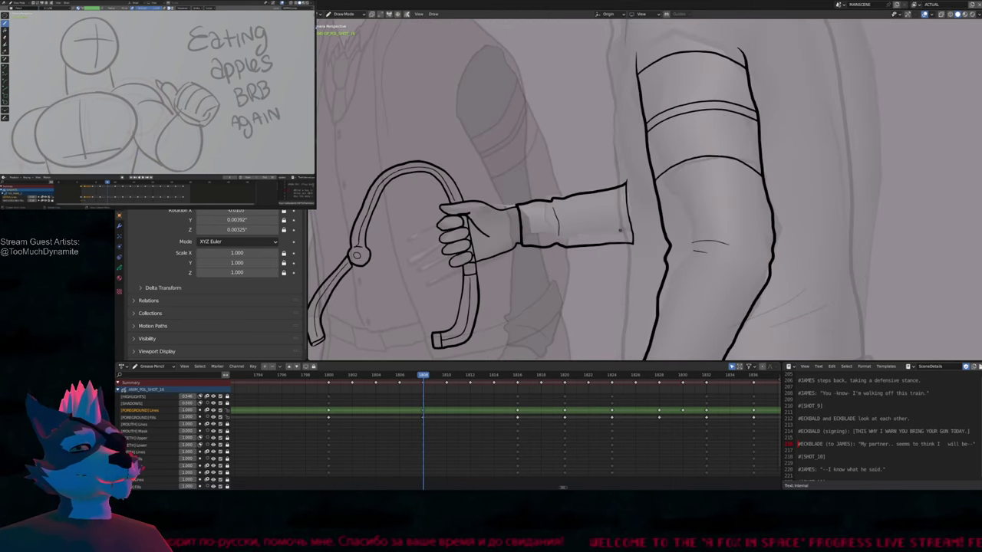
scroll(620, 225, up, 2)
scroll(623, 222, down, 2)
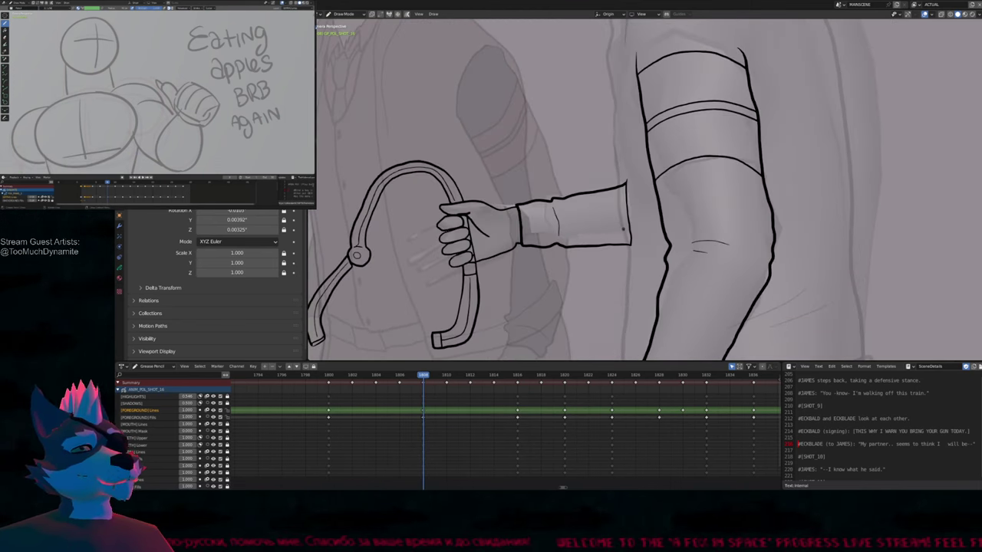
drag(618, 183, 629, 247)
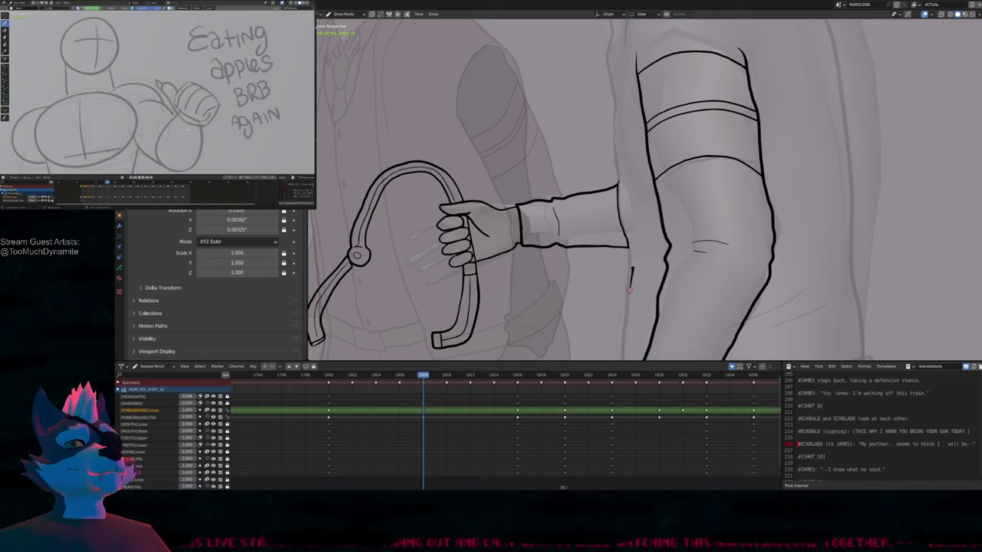
scroll(629, 284, down, 4)
mouse_move(598, 313)
shift+middle_down()
mouse_move(561, 332)
mouse_move(649, 288)
mouse_move(650, 210)
mouse_move(635, 267)
mouse_move(664, 253)
mouse_move(656, 265)
shift+middle_up()
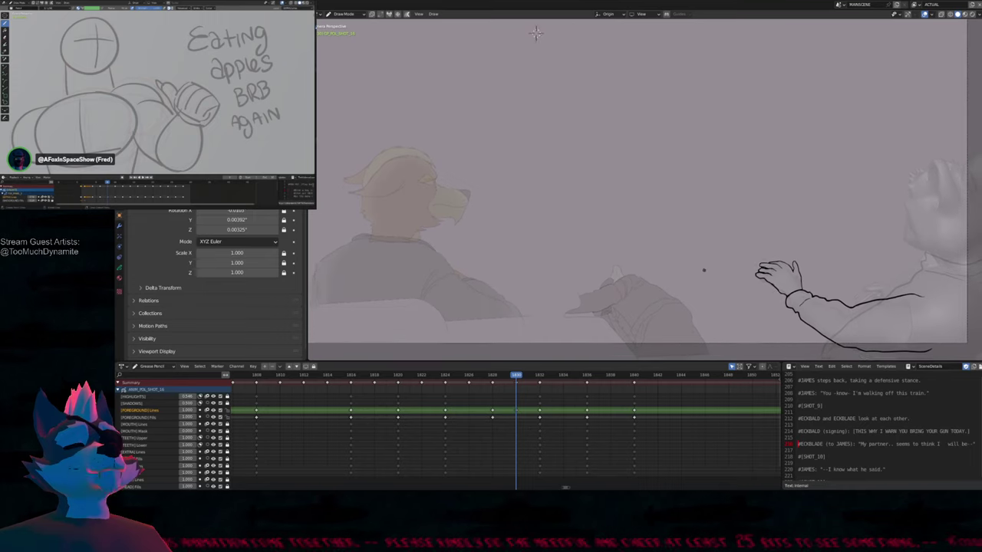
key(ctrl+Tab)
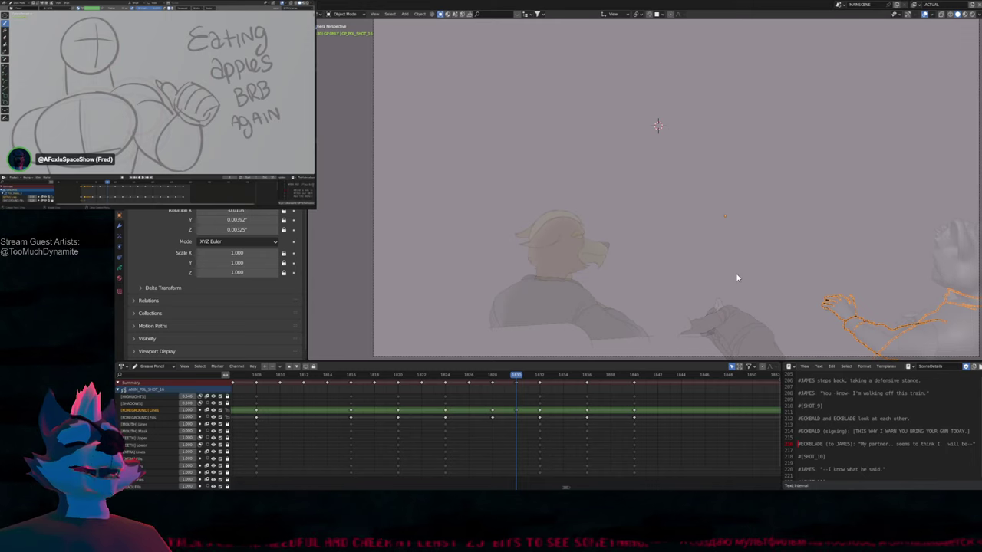
key(Home)
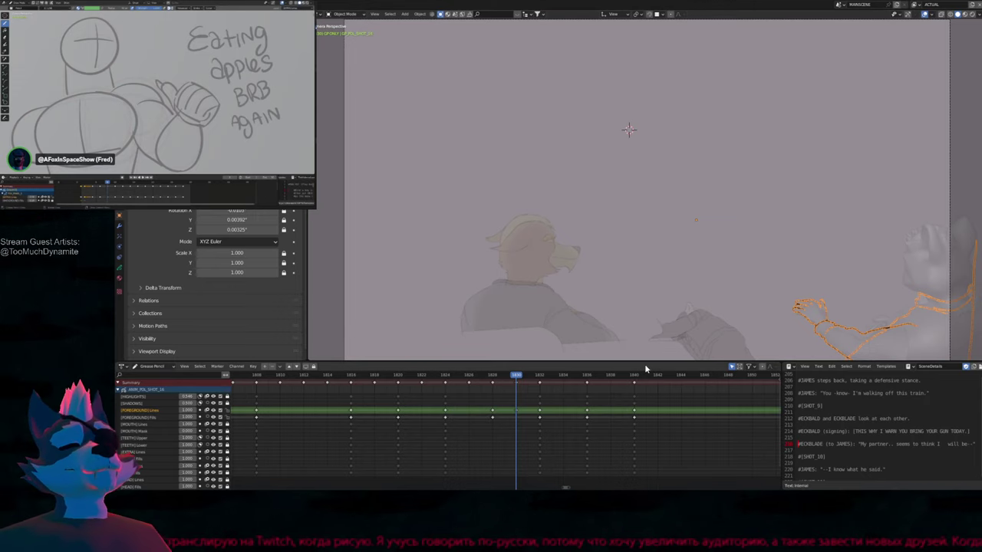
key(KP_0)
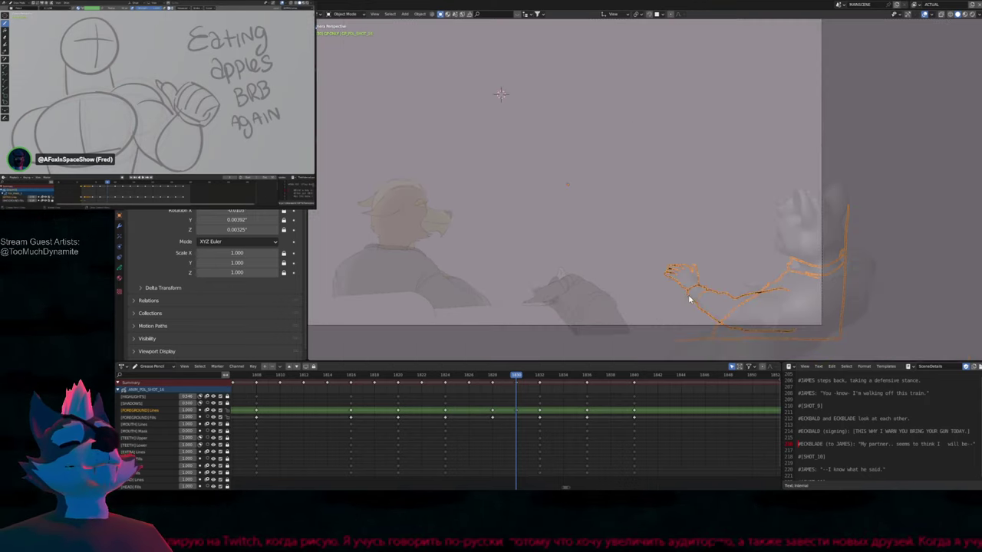
key(KP_0)
key(ctrl+Tab)
shift+middle_drag(817, 310, 752, 294)
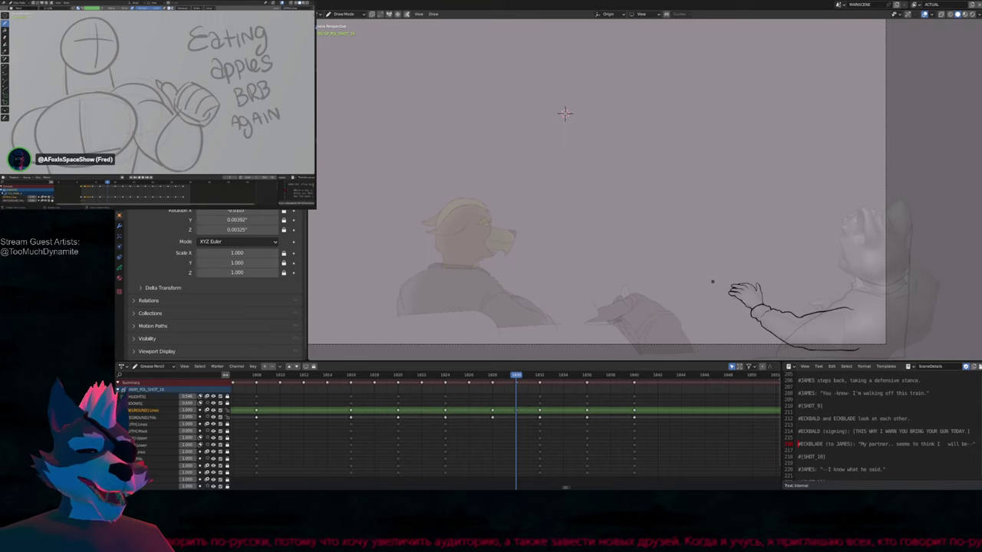
Redraw the raised finger stroke slightly higher on the hand
shift+middle_drag(713, 284, 669, 289)
scroll(668, 284, up, 8)
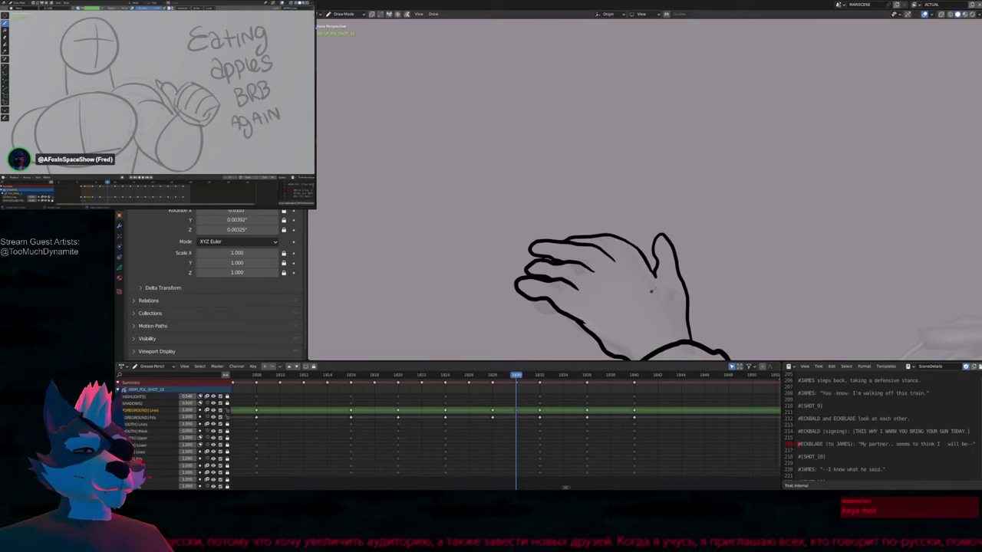
mouse_move(651, 259)
mouse_down()
mouse_move(656, 229)
mouse_move(671, 253)
mouse_up()
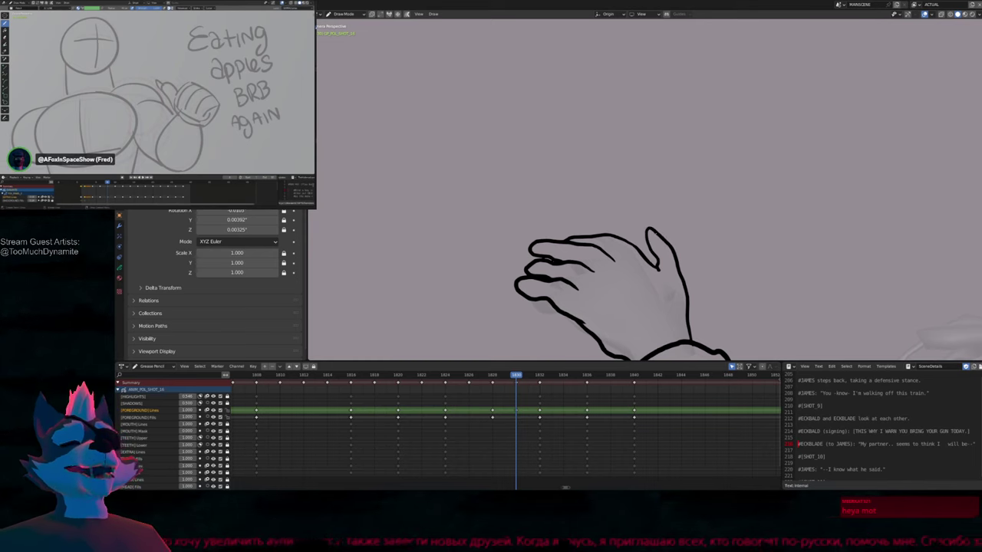
drag(649, 261, 656, 229)
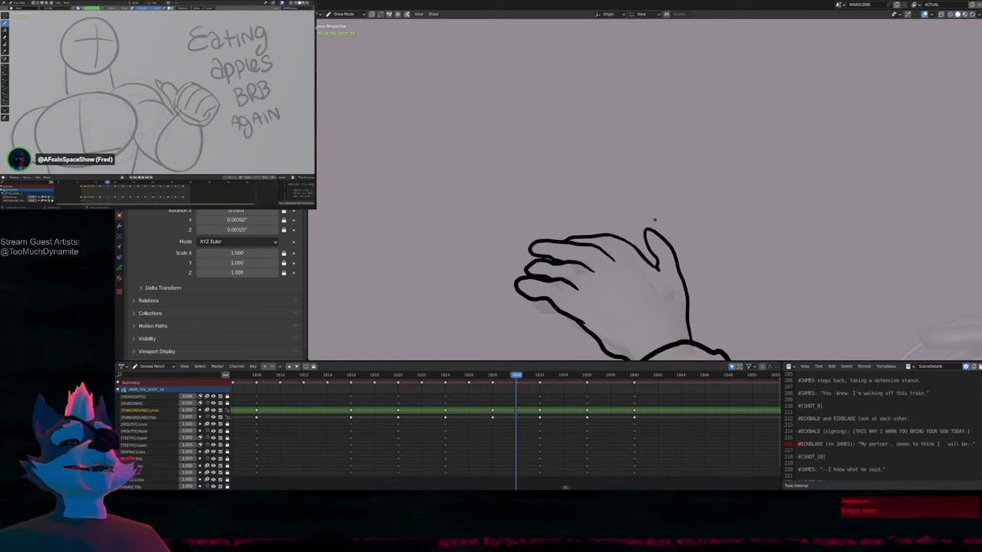
scroll(665, 275, down, 2)
Compare frames 1828–1832, then duplicate the frame 1830 drawing and frame the whole camera
key(Down)
key(Up)
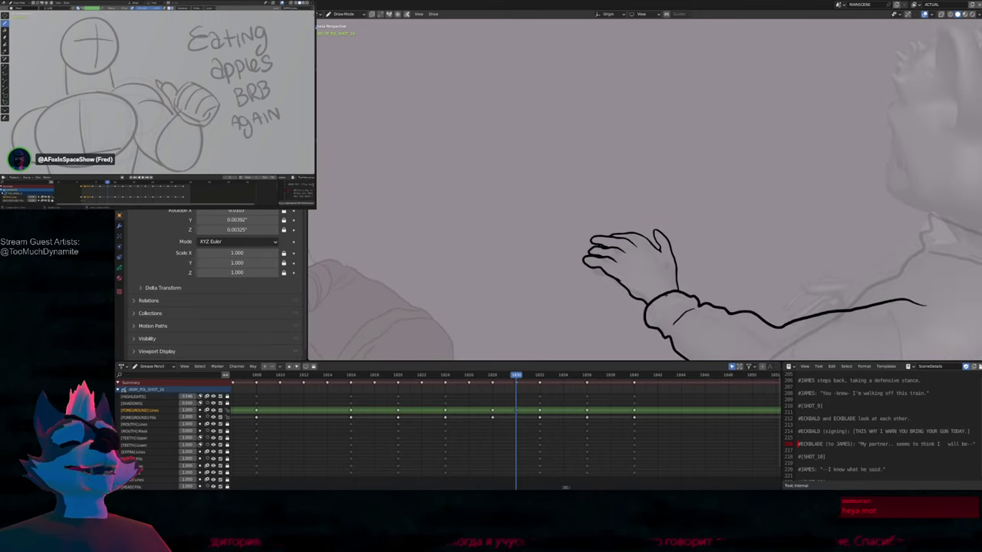
key(Up)
key(Down)
key(Down)
key(Up)
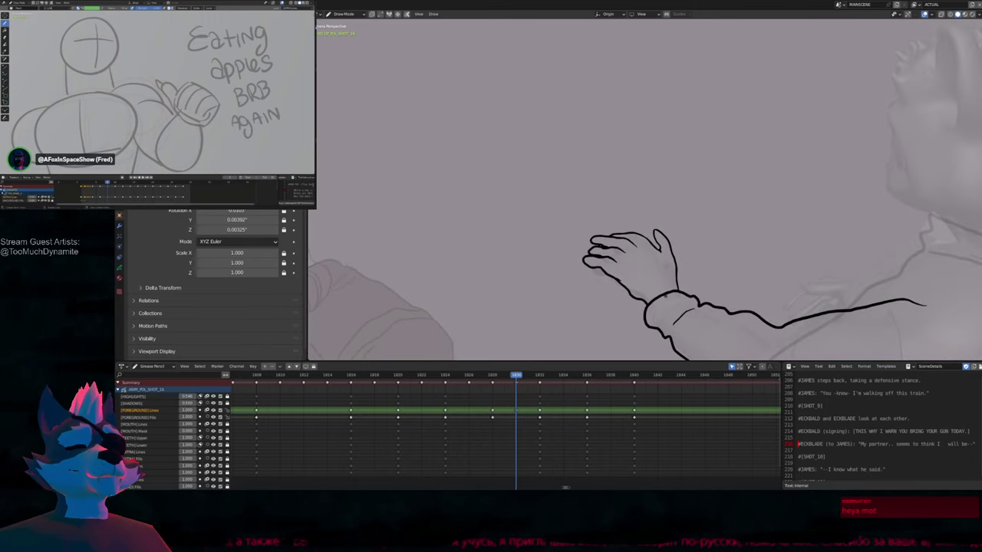
key(Up)
key(Down)
key(shift+d)
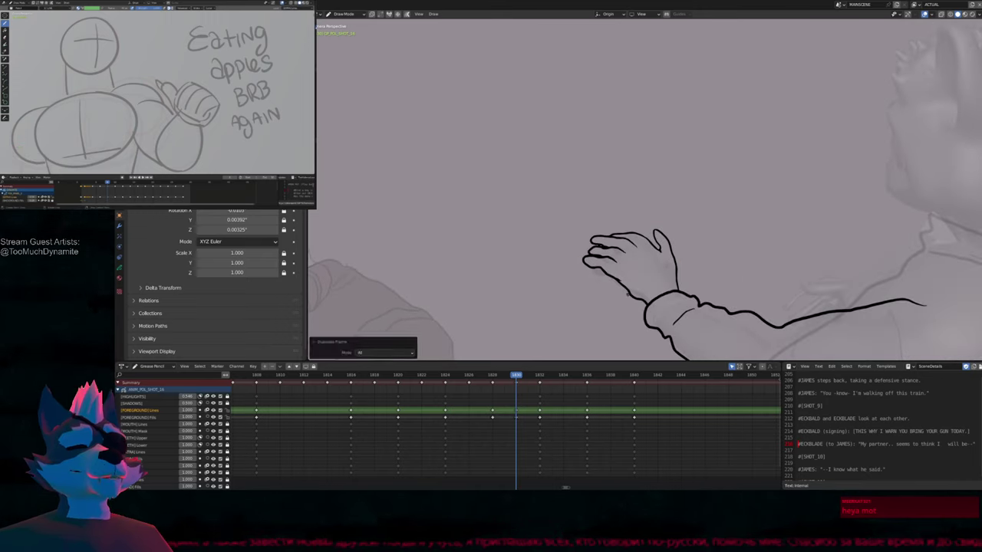
key(Home)
scroll(628, 129, up, 5)
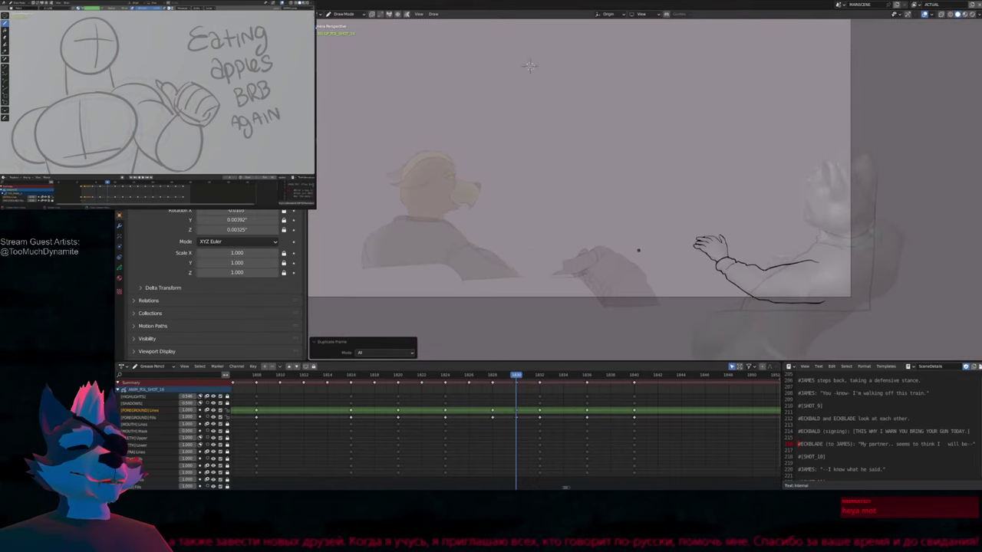
Resize the brush and draw the forearm and sleeve outline plus an elbow crease
key(f)
click(765, 253)
drag(641, 250, 756, 241)
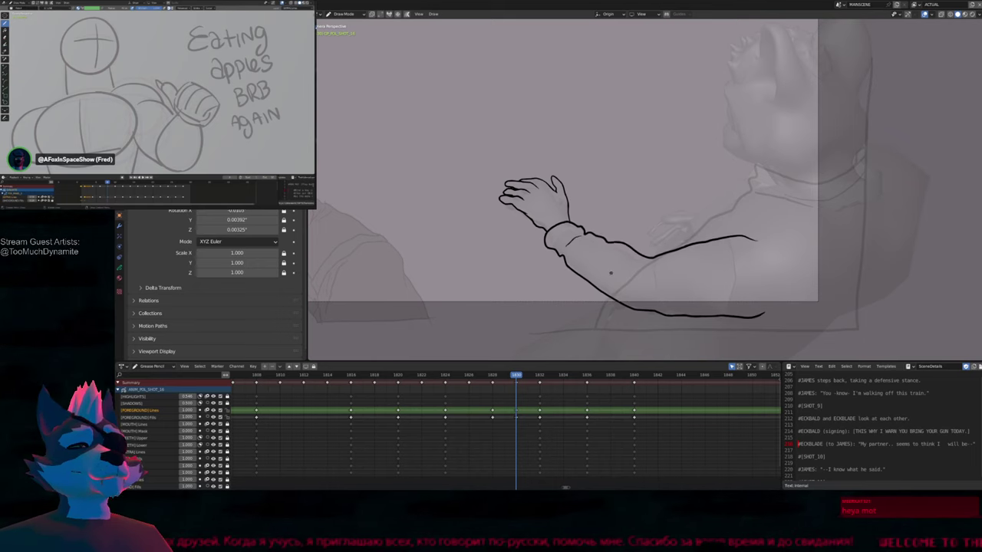
shift+middle_drag(601, 270, 687, 278)
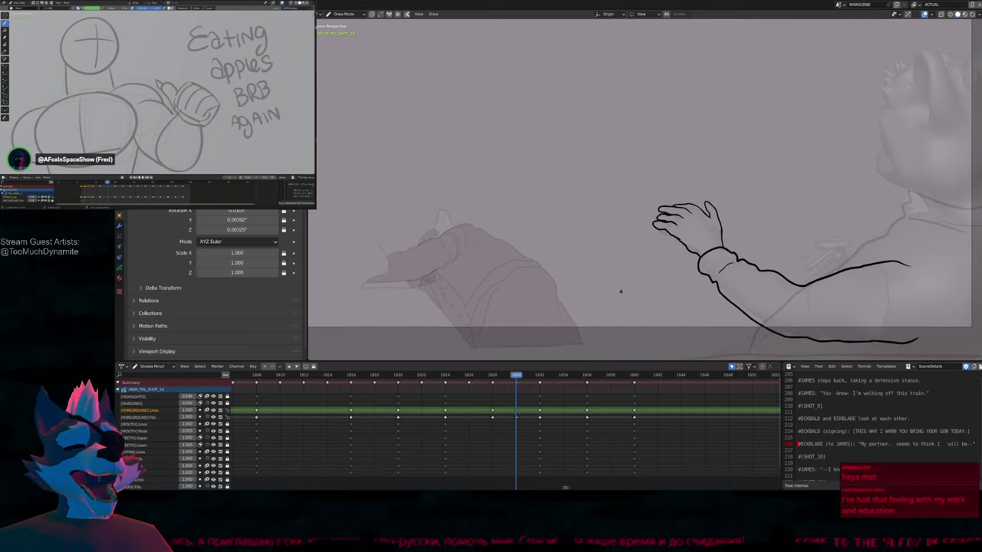
shift+middle_drag(629, 283, 574, 269)
scroll(565, 279, up, 4)
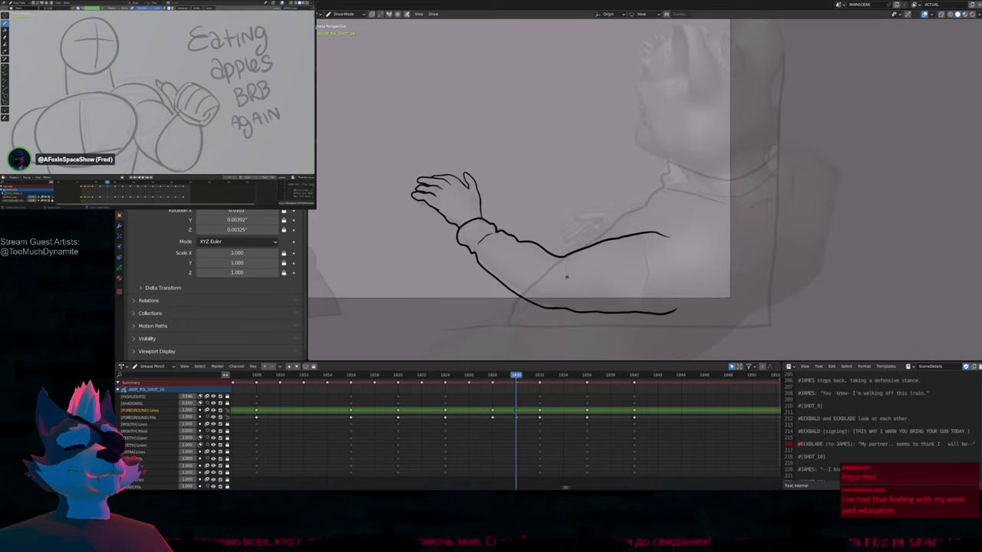
mouse_move(552, 234)
mouse_down()
mouse_move(526, 258)
mouse_move(520, 282)
mouse_move(542, 243)
mouse_up()
Pan and zoom across the arm drawing to check it against the reference
scroll(552, 254, down, 2)
mouse_move(552, 254)
shift+middle_down()
mouse_move(652, 264)
mouse_move(763, 260)
mouse_move(609, 296)
shift+middle_up()
scroll(554, 313, up, 5)
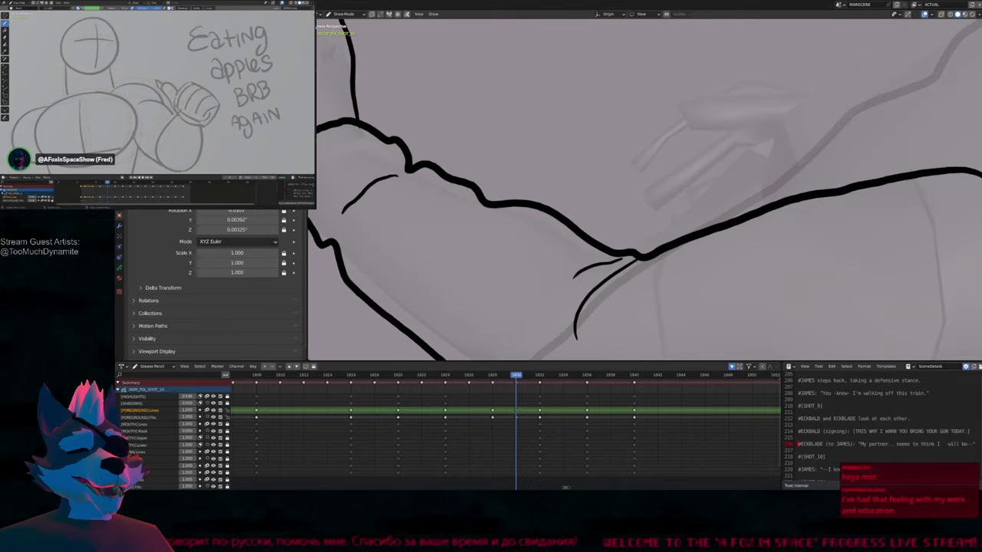
scroll(636, 305, down, 3)
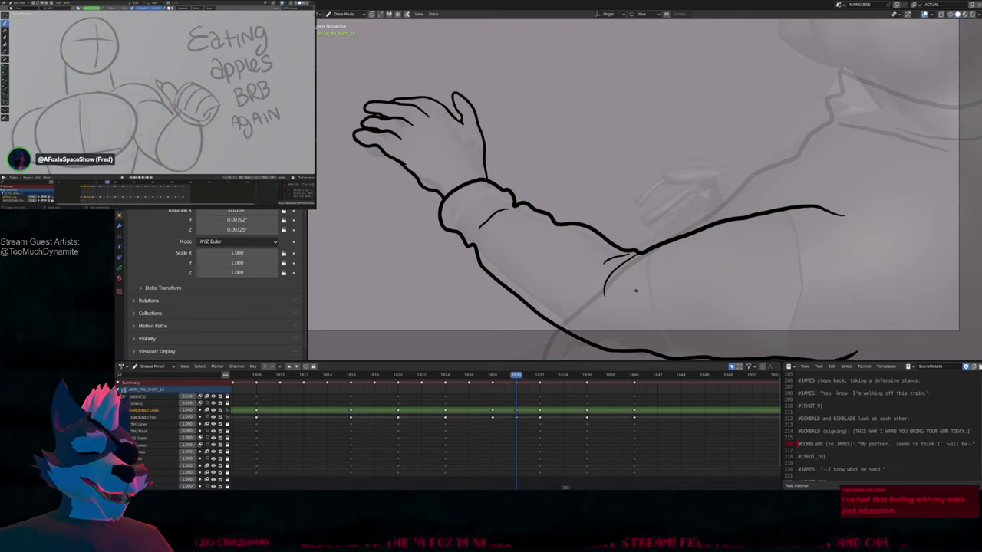
shift+middle_drag(666, 265, 537, 322)
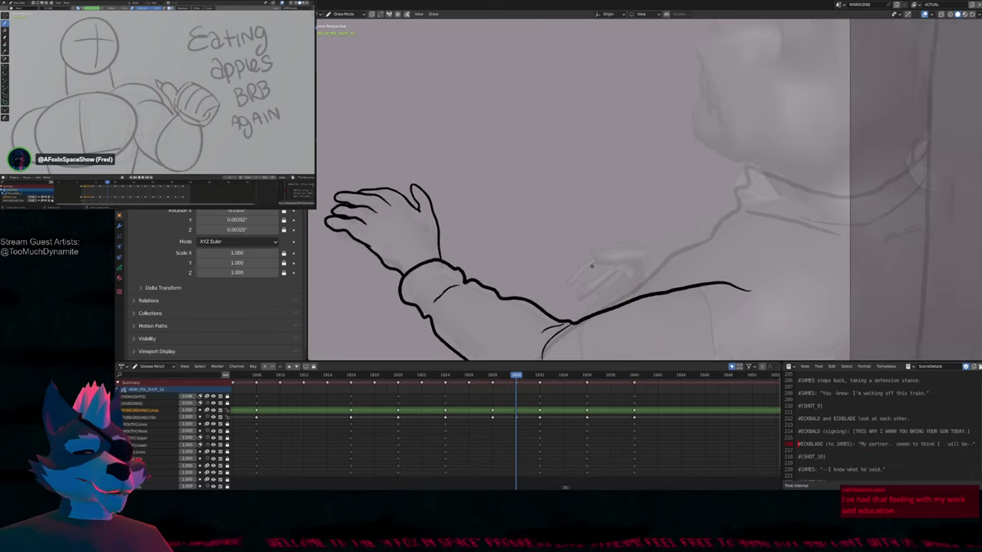
scroll(666, 265, down, 2)
shift+middle_drag(665, 265, 780, 315)
scroll(666, 264, down, 2)
shift+middle_drag(466, 278, 635, 376)
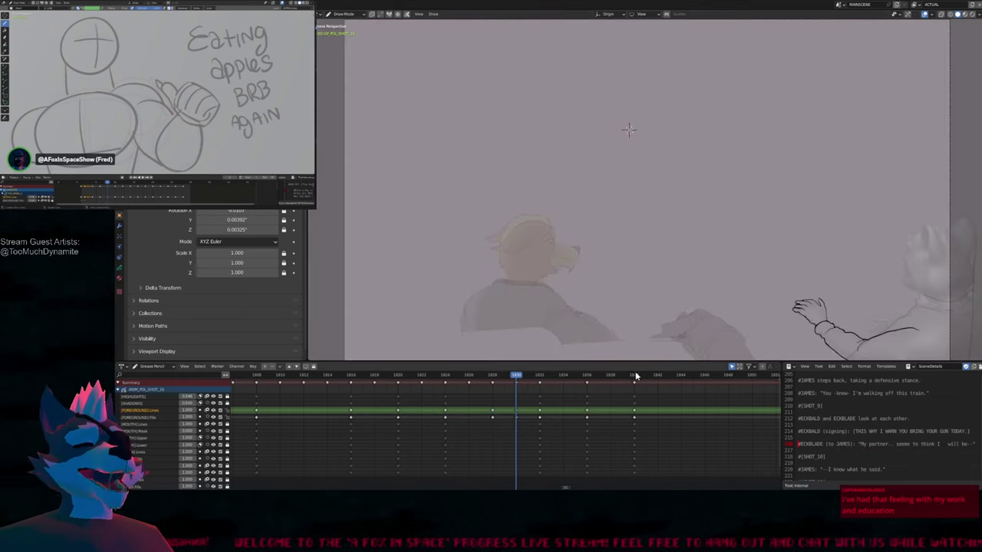
Resize the brush and redraw the upper arm stroke lower and flatter along the sleeve
middle_drag(599, 406, 642, 414)
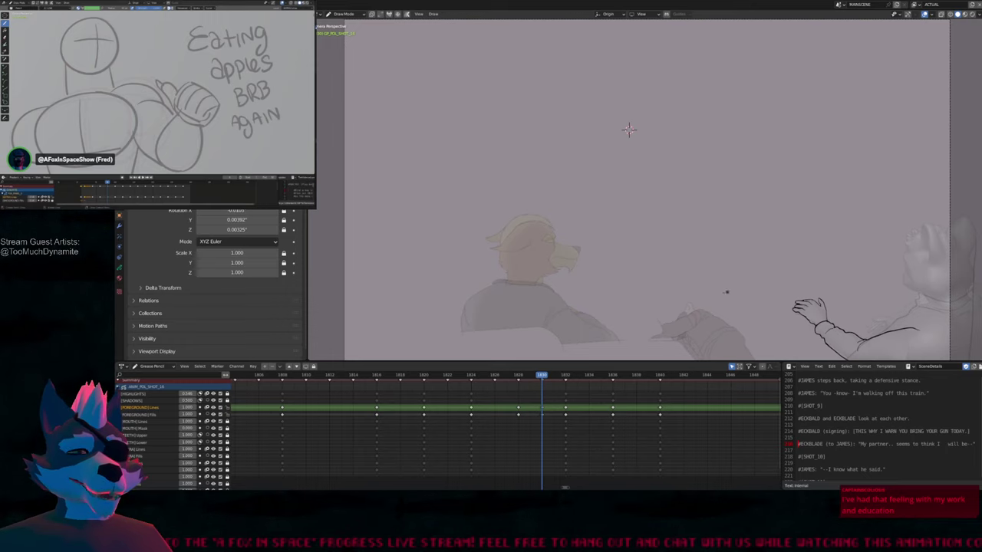
mouse_move(628, 129)
shift+middle_down()
mouse_move(487, 98)
mouse_move(364, 102)
mouse_move(397, 40)
mouse_move(513, 58)
shift+middle_up()
scroll(365, 102, up, 2)
shift+middle_drag(782, 269, 809, 267)
key(f)
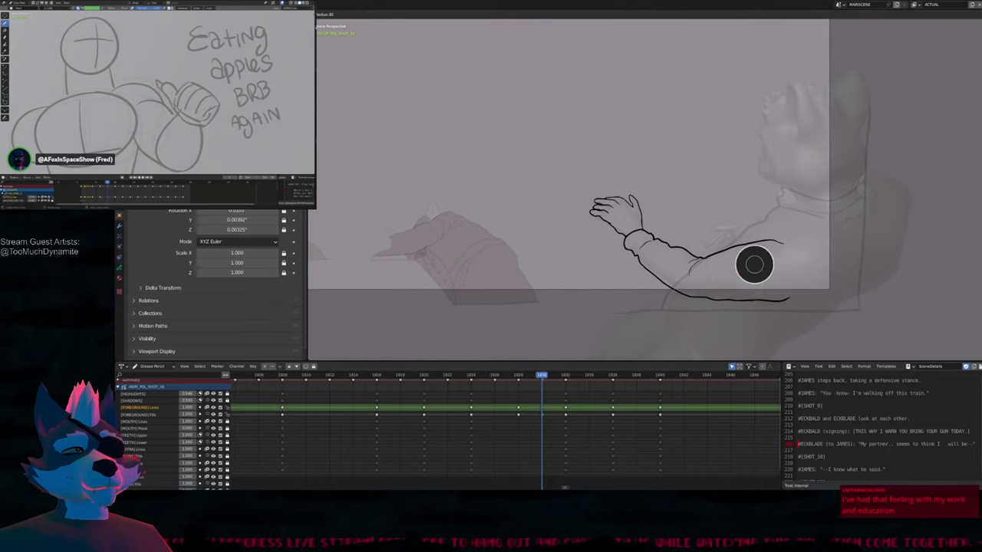
click(758, 212)
drag(782, 251, 694, 263)
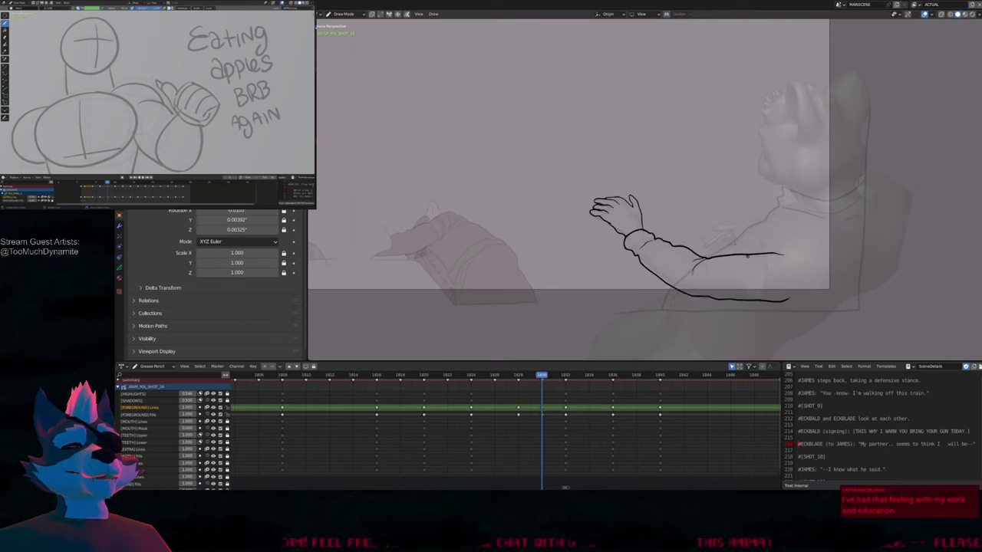
Redraw the upper and lower arm outlines several times, undoing poor attempts
drag(736, 302, 780, 303)
key(ctrl+z)
key(ctrl+z)
drag(714, 296, 778, 291)
drag(695, 264, 770, 241)
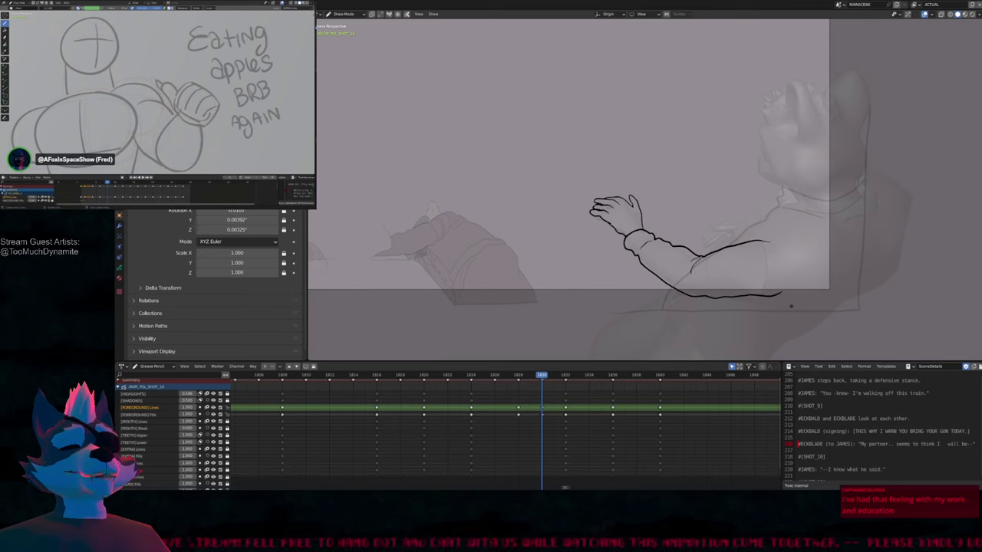
drag(750, 294, 792, 284)
key(ctrl+z)
drag(718, 298, 790, 284)
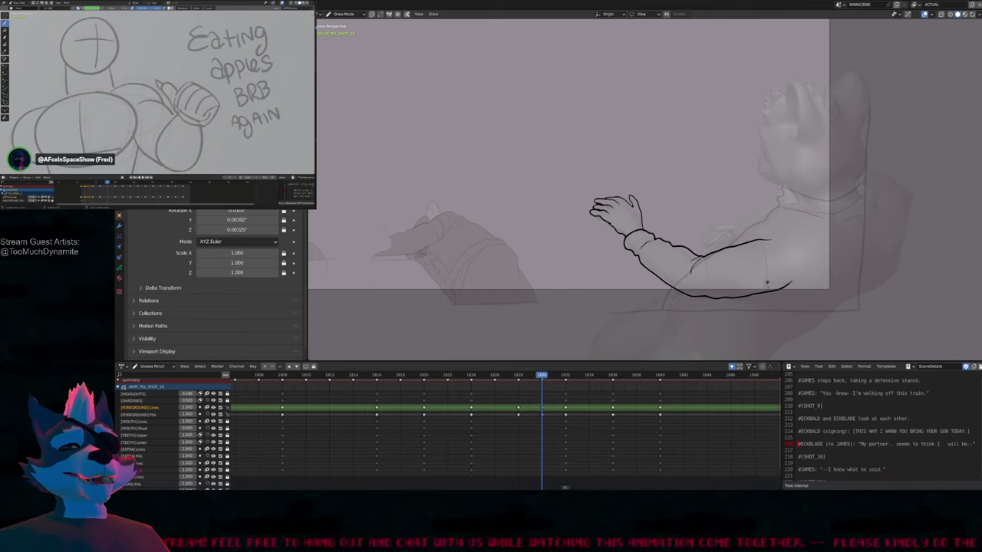
drag(697, 258, 771, 241)
drag(724, 299, 796, 283)
key(ctrl+z)
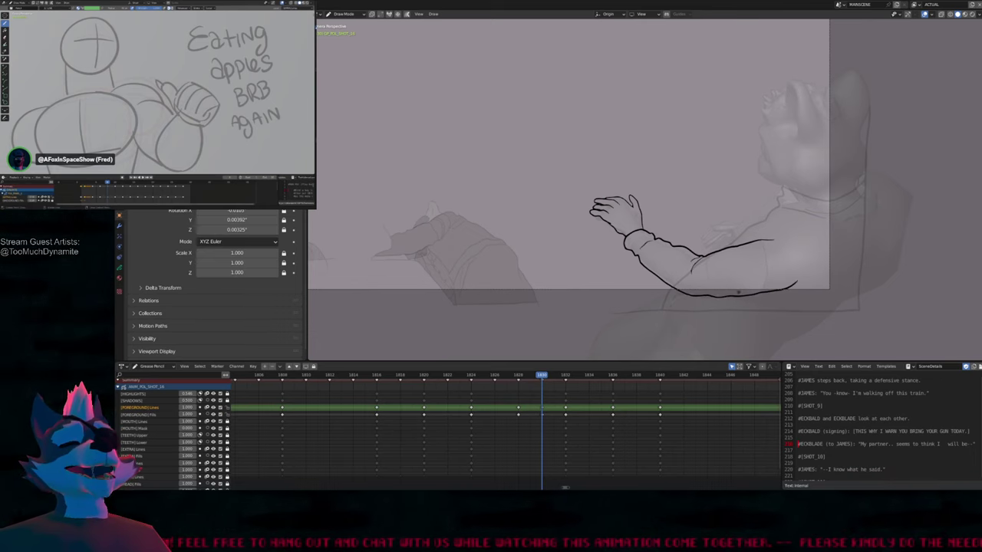
Resize the brush and pan back out to review the smoothed arm lines
key(f)
click(767, 239)
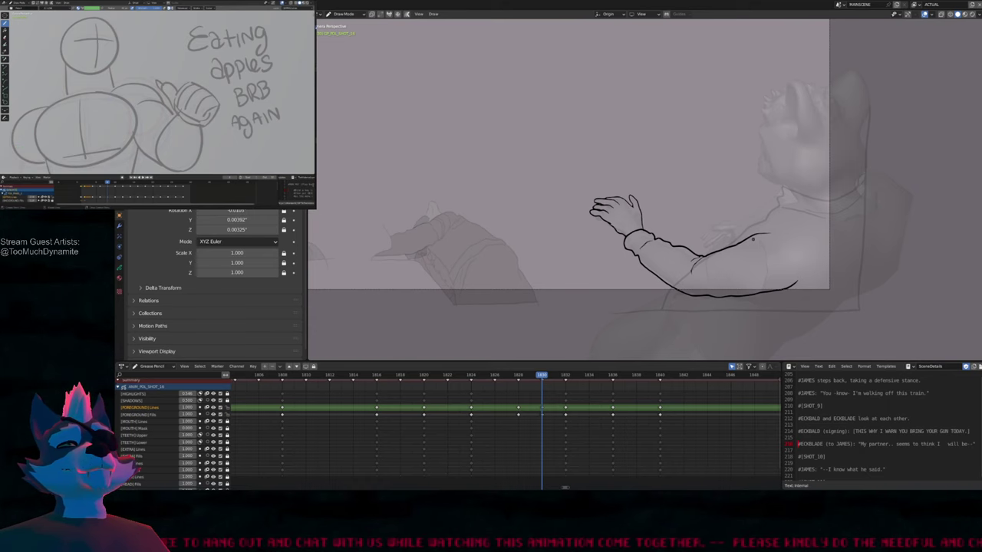
mouse_move(750, 239)
shift+middle_down()
mouse_move(729, 264)
mouse_move(772, 267)
shift+middle_up()
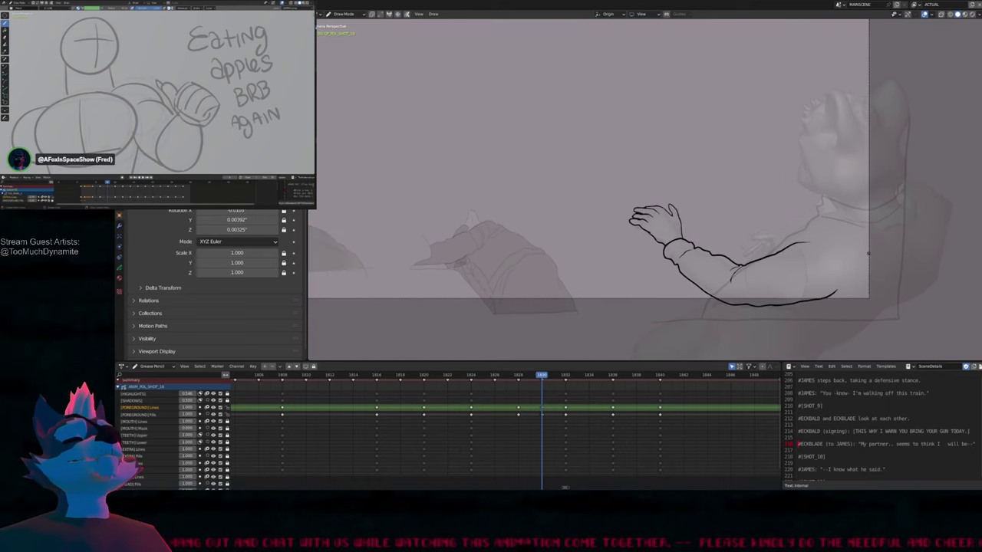
shift+middle_drag(868, 254, 696, 270)
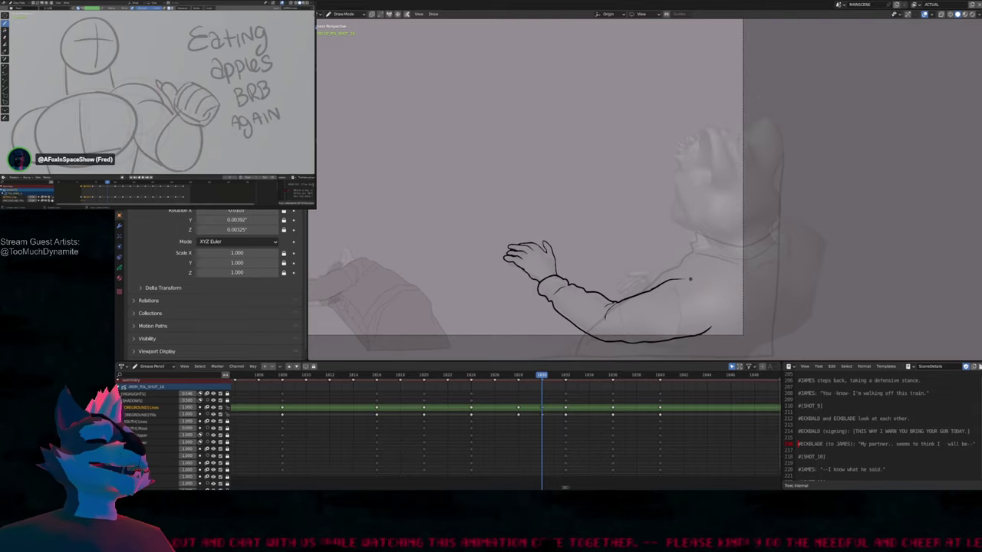
shift+middle_drag(704, 271, 770, 281)
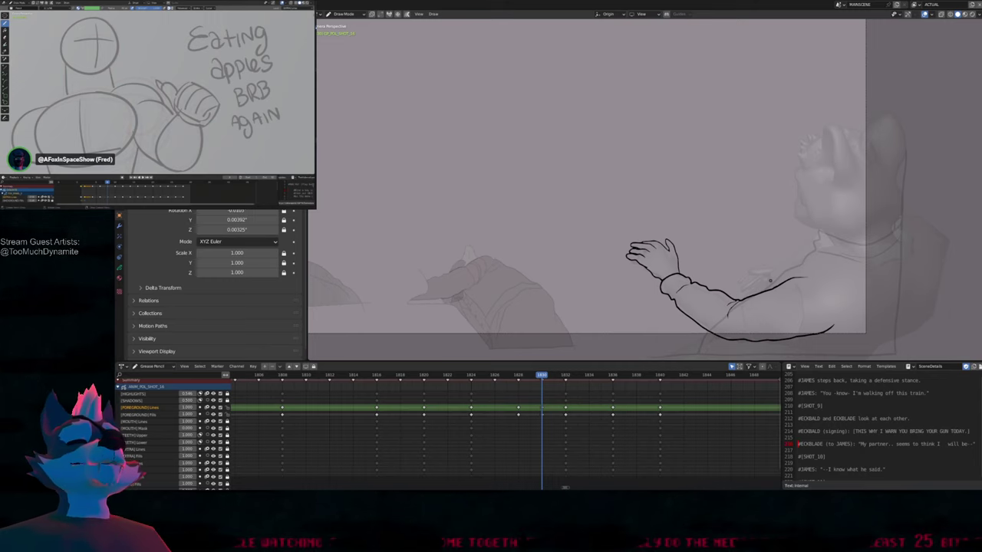
mouse_move(583, 192)
middle_down()
mouse_move(475, 24)
mouse_move(628, 129)
mouse_move(593, 104)
middle_up()
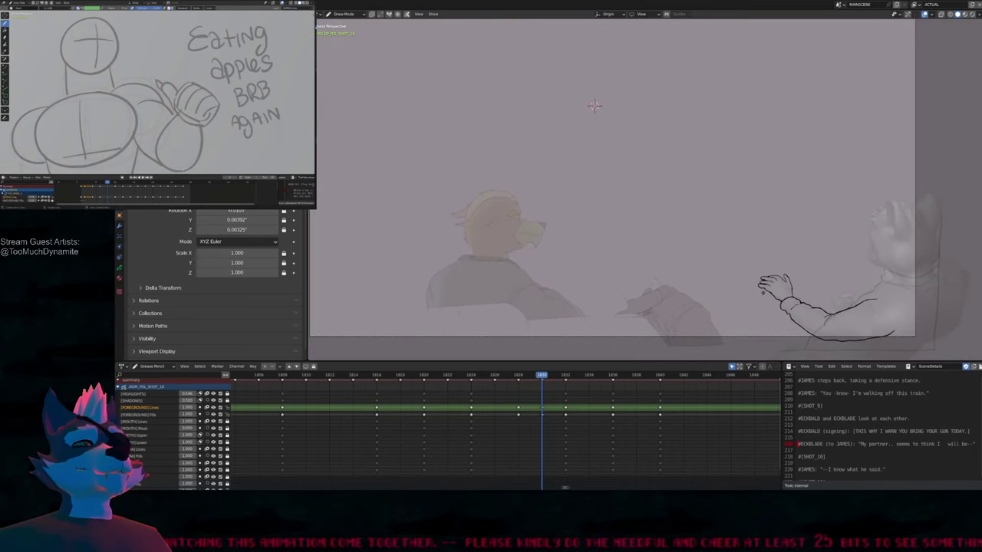
Jump to keyframe 1832 and pan the view slightly
key(Up)
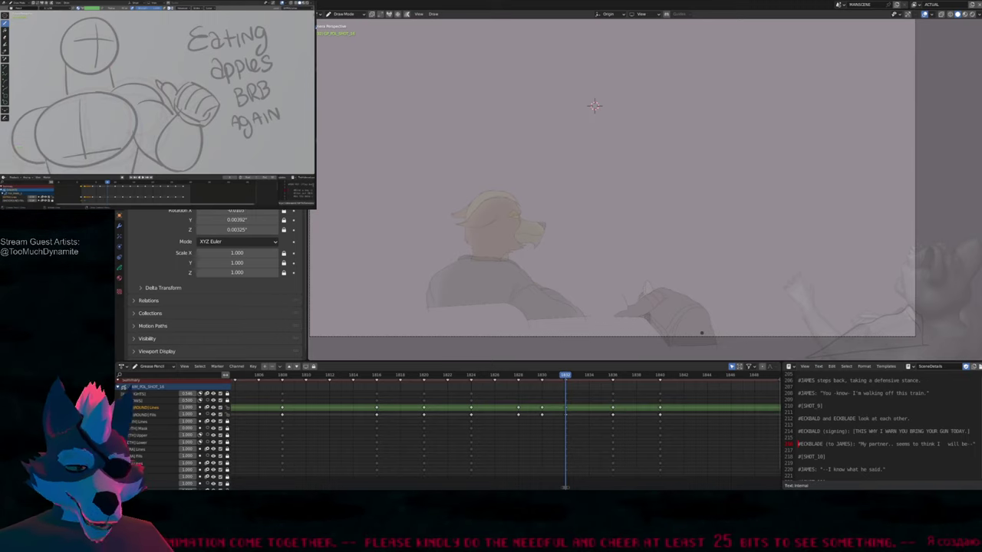
shift+middle_drag(594, 105, 628, 129)
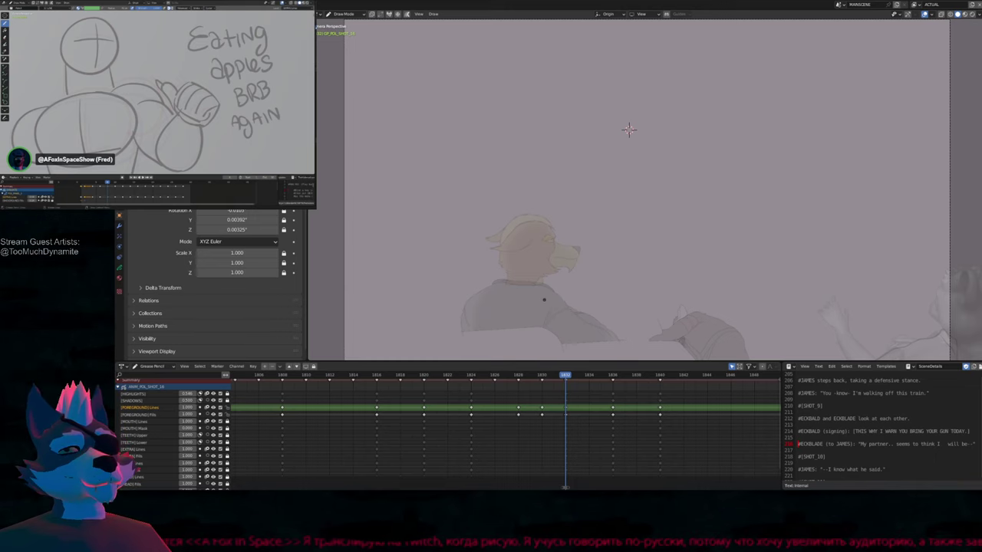
Flip between neighbouring keyframes to compare drawings, ending on frame 1800
key(Up)
key(Down)
key(Down)
key(Down)
key(Up)
key(Up)
key(Up)
key(Down)
key(Down)
key(Down)
key(Up)
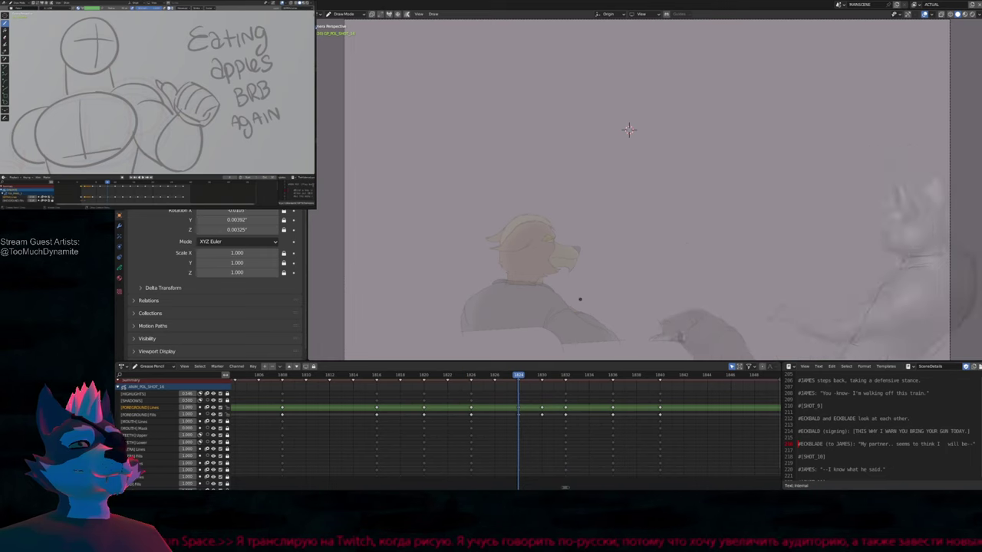
key(Up)
key(Up)
key(Up)
key(Down)
key(Down)
key(Down)
key(Down)
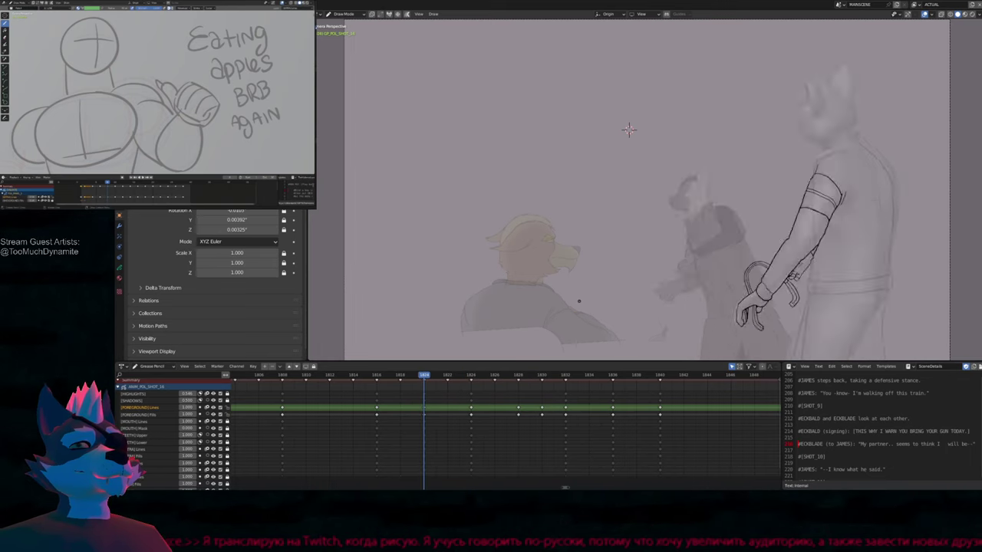
key(Down)
key(Down)
key(Up)
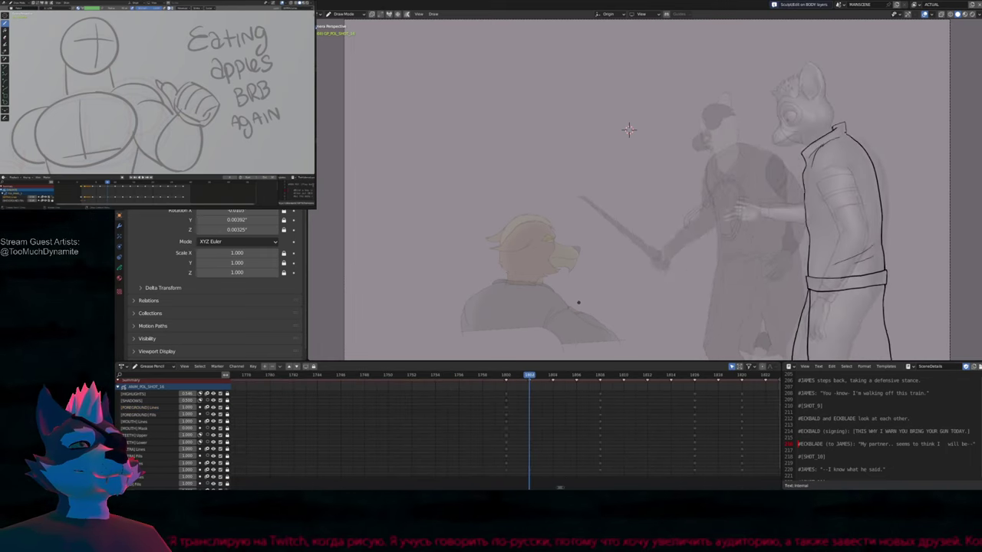
key(Up)
key(Down)
key(Down)
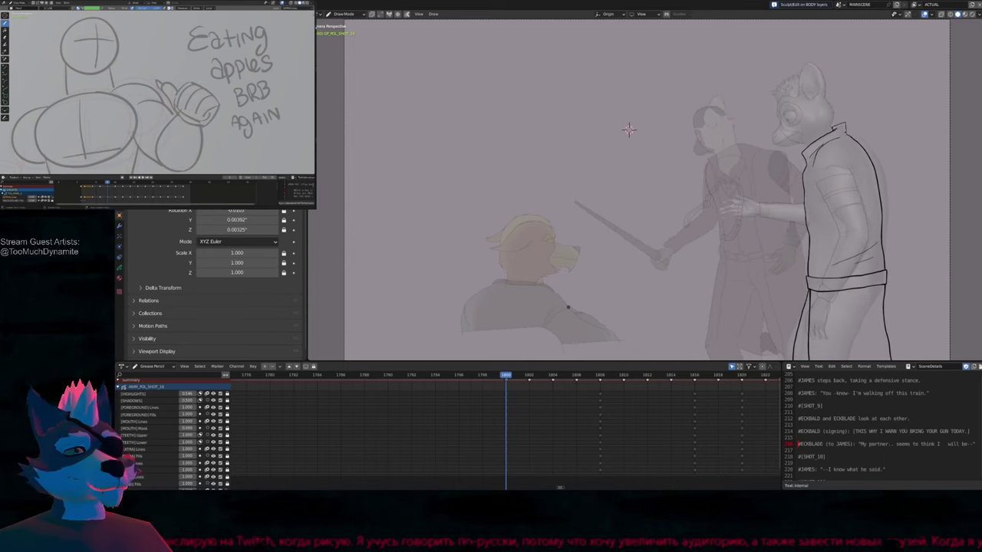
Move the [BODY] Lines and Fills keys from frame 1800 to frame 1760
scroll(585, 407, down, 2)
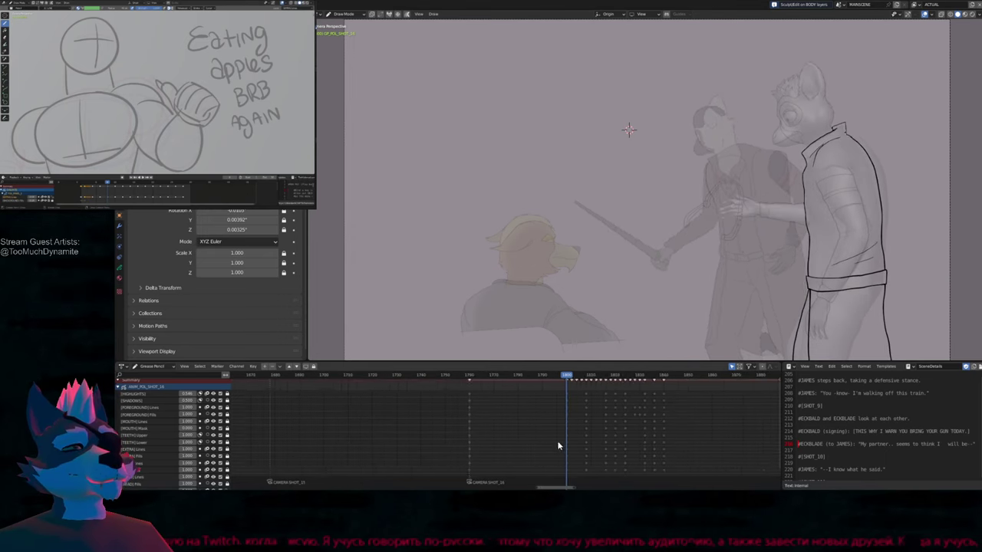
shift+scroll(561, 445, down, 3)
middle_drag(548, 427, 583, 445)
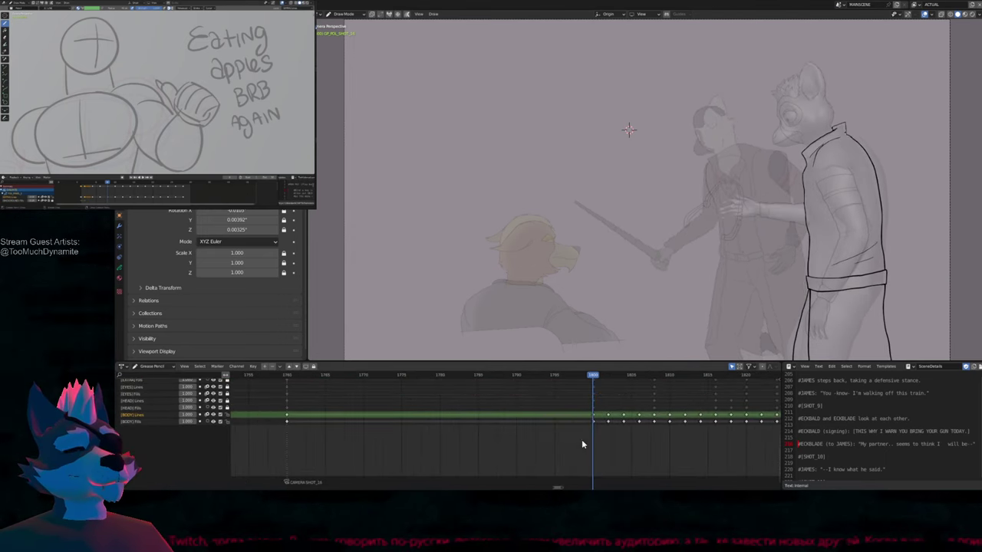
drag(581, 442, 603, 414)
key(g)
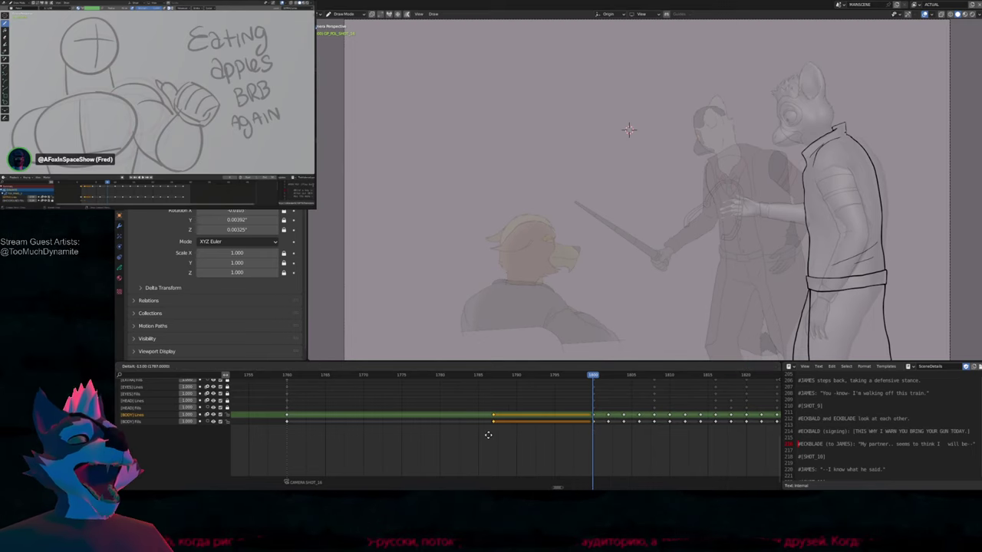
click(286, 440)
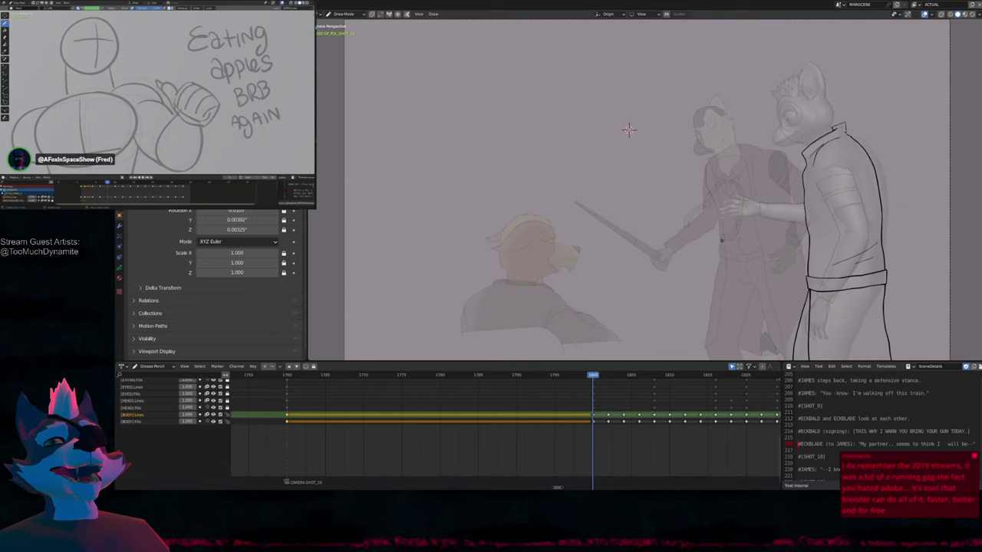
shift+middle_drag(628, 129, 465, 135)
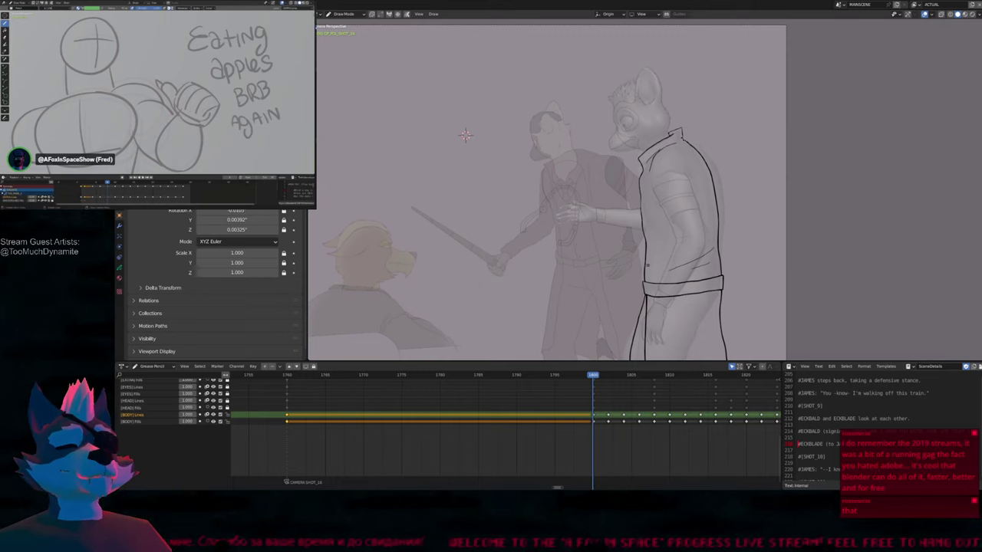
Play the shot from its start and scrub to the poses near frame 1830
scroll(466, 135, down, 2)
scroll(629, 131, up, 3)
shift+middle_drag(629, 131, 533, 123)
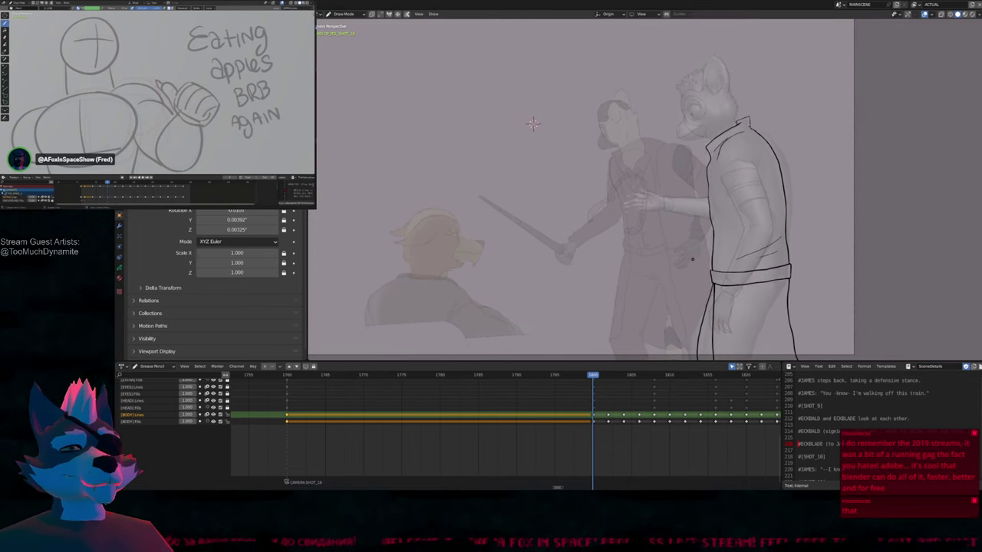
key(shift+Left)
key(space)
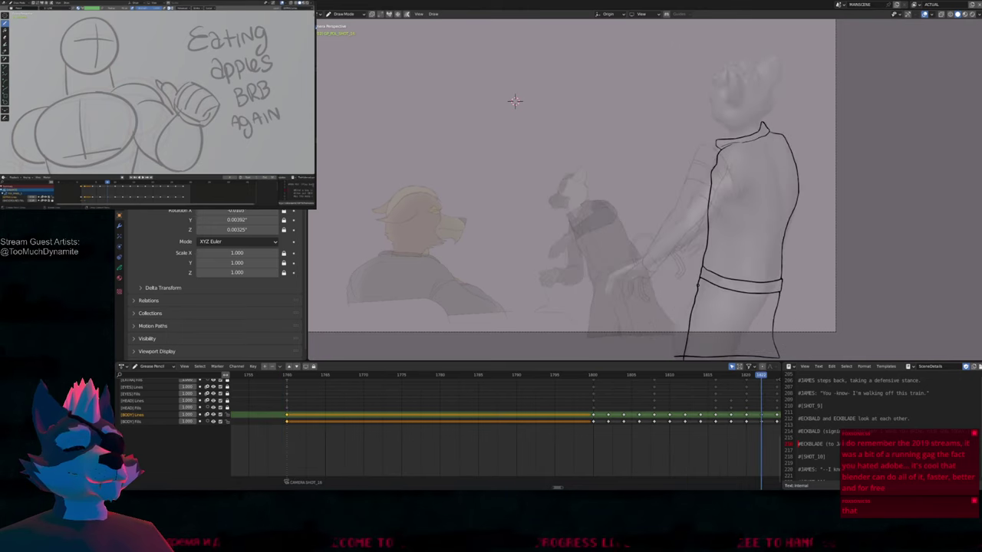
middle_drag(642, 432, 575, 407)
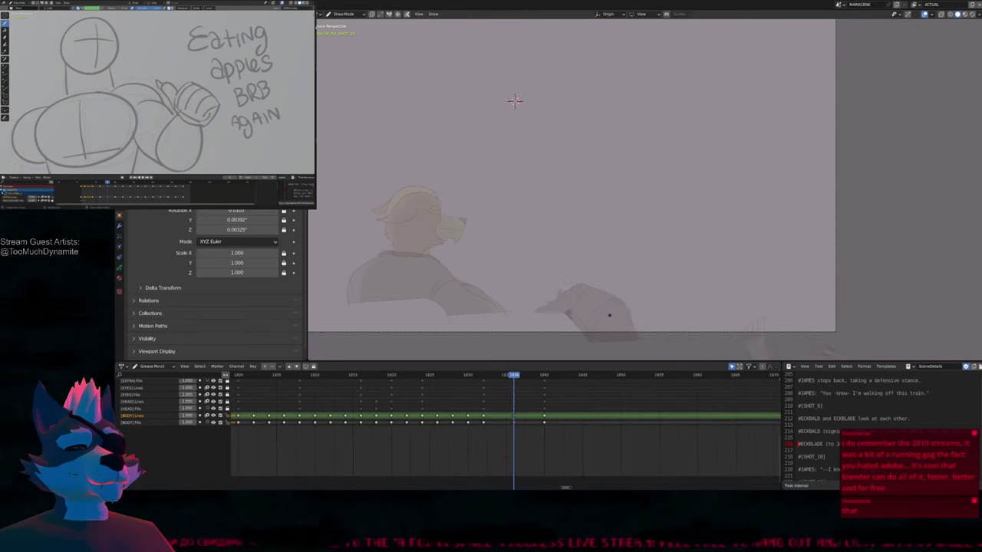
middle_drag(751, 316, 581, 283)
Duplicate the previous drawing onto frame 1834 and rotate the whole stroke to the new pose
key(Right)
key(Right)
key(shift+d)
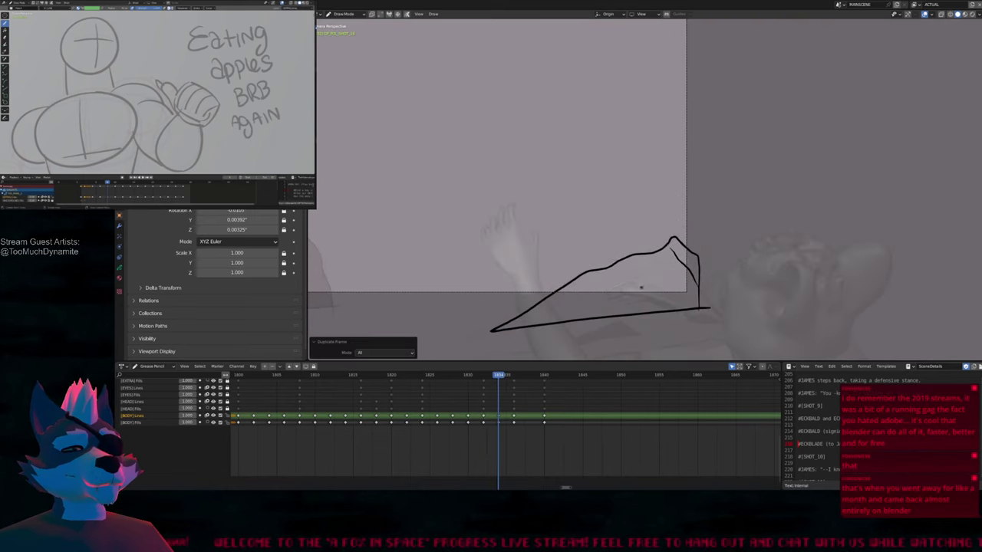
key(Tab)
key(a)
key(r)
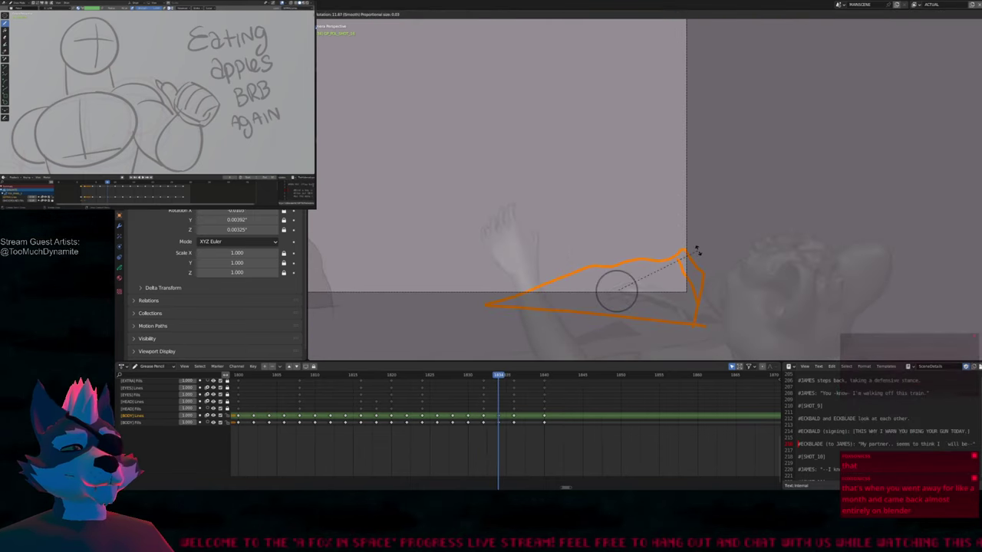
click(715, 294)
key(Tab)
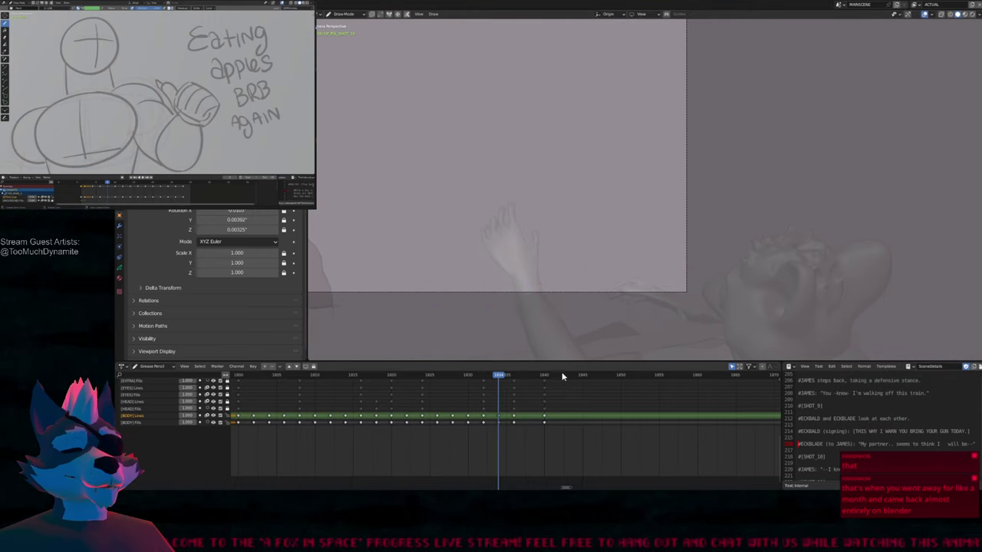
Step through frames 1836–1840 to check the pose, settling on frame 1838
key(Right)
key(Right)
key(Up)
key(Left)
key(Left)
key(Right)
key(Left)
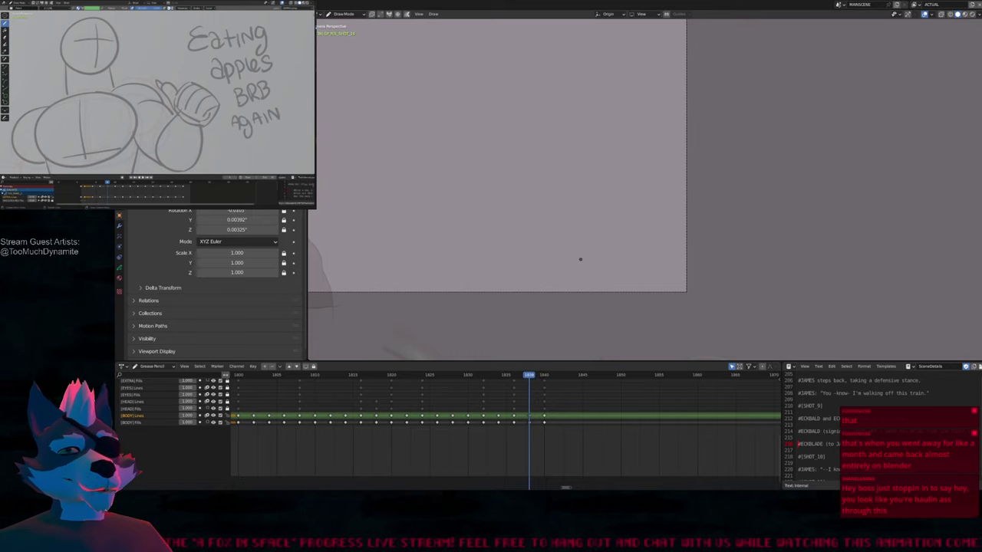
scroll(634, 301, up, 3)
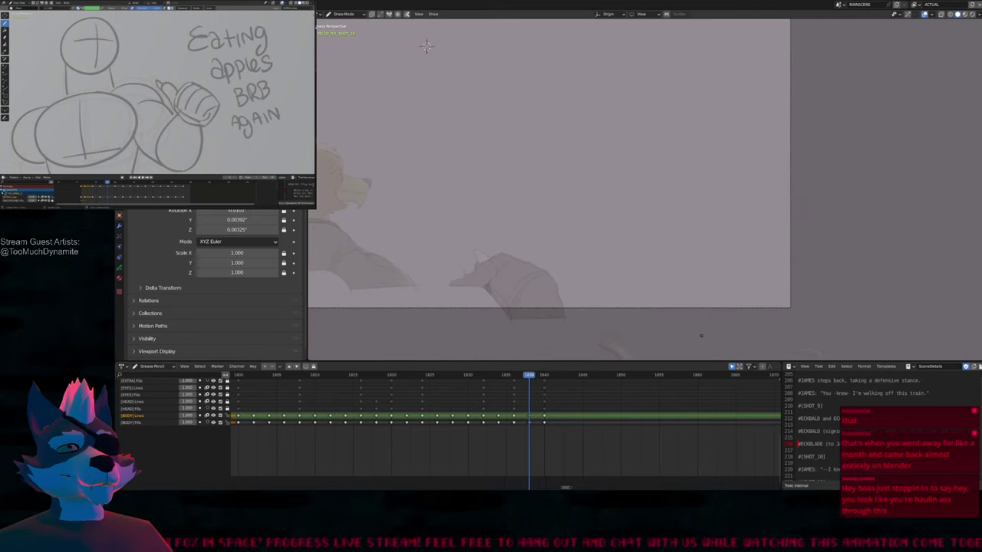
Enlarge the drawing area and make BODY Lines the active layer
shift+middle_drag(499, 52, 628, 129)
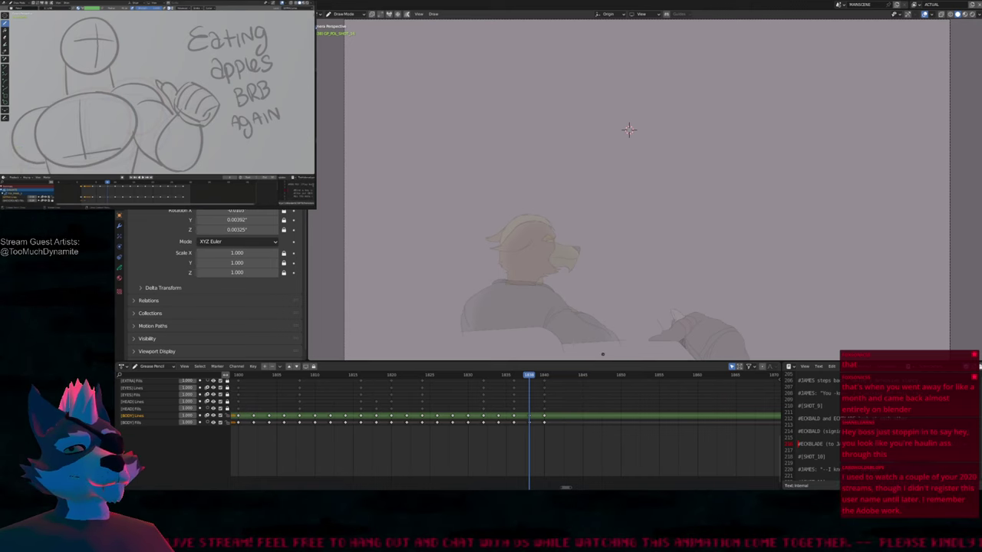
drag(598, 362, 592, 399)
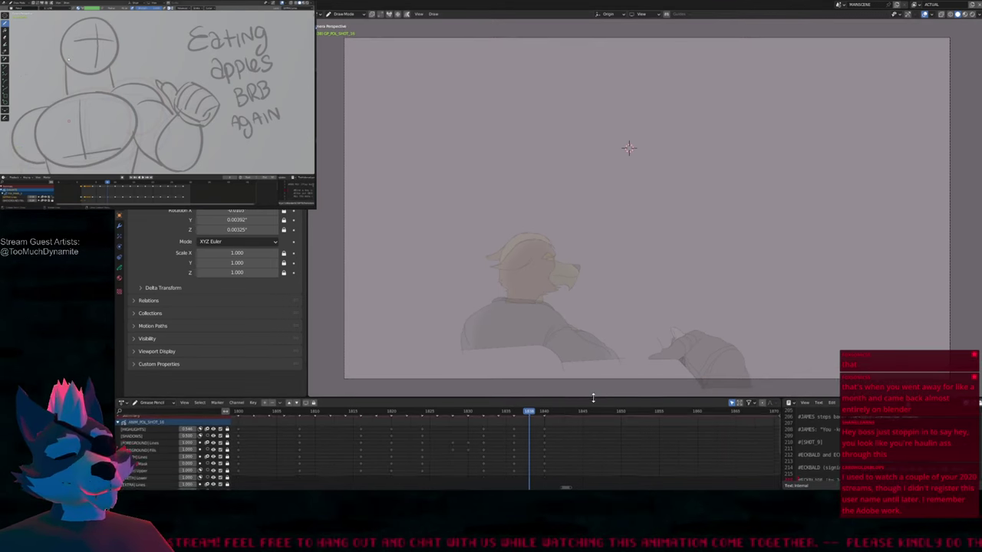
scroll(565, 445, down, 5)
click(566, 445)
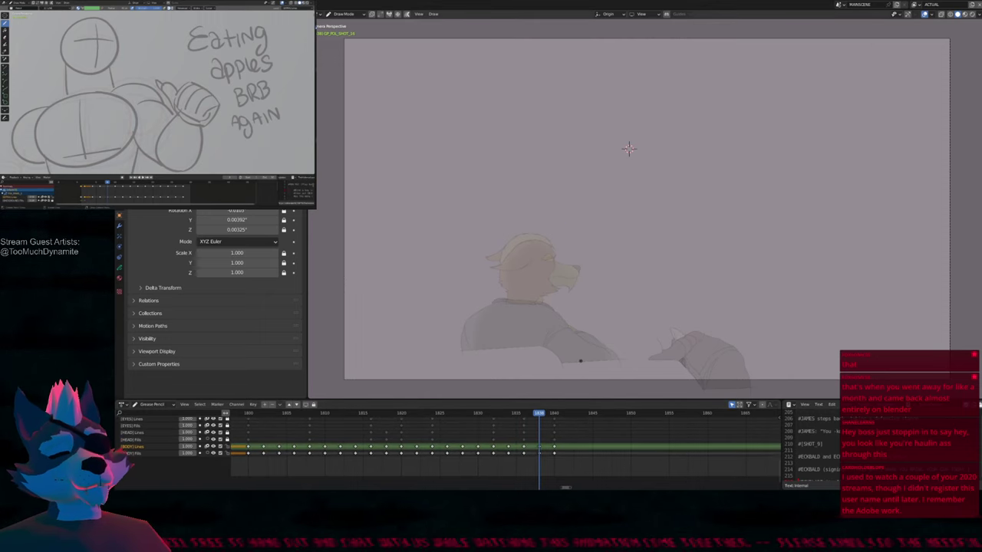
scroll(582, 350, up, 1)
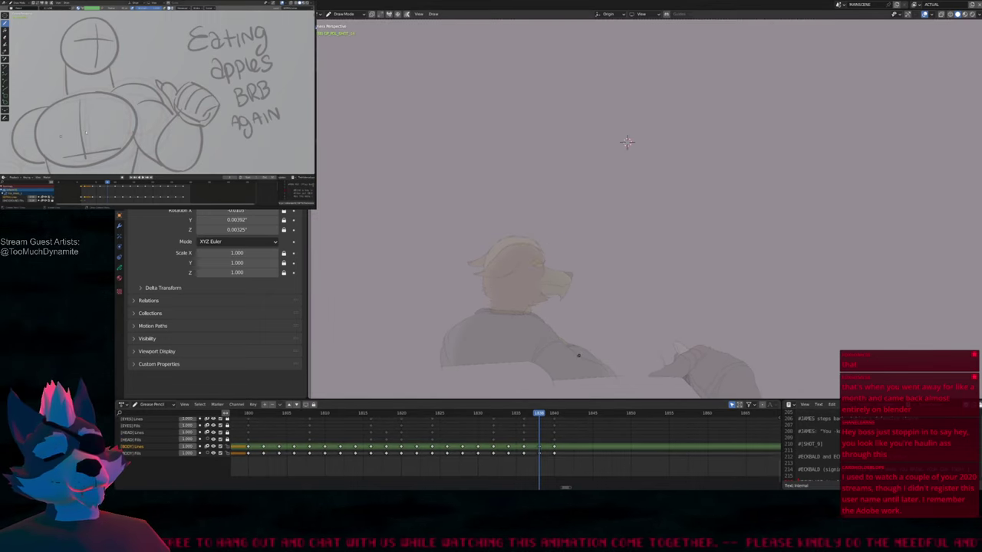
Step back through keyframes to around 1818, fit the camera frame, and resume drawing
key(ctrl+Tab)
key(Down)
key(Down)
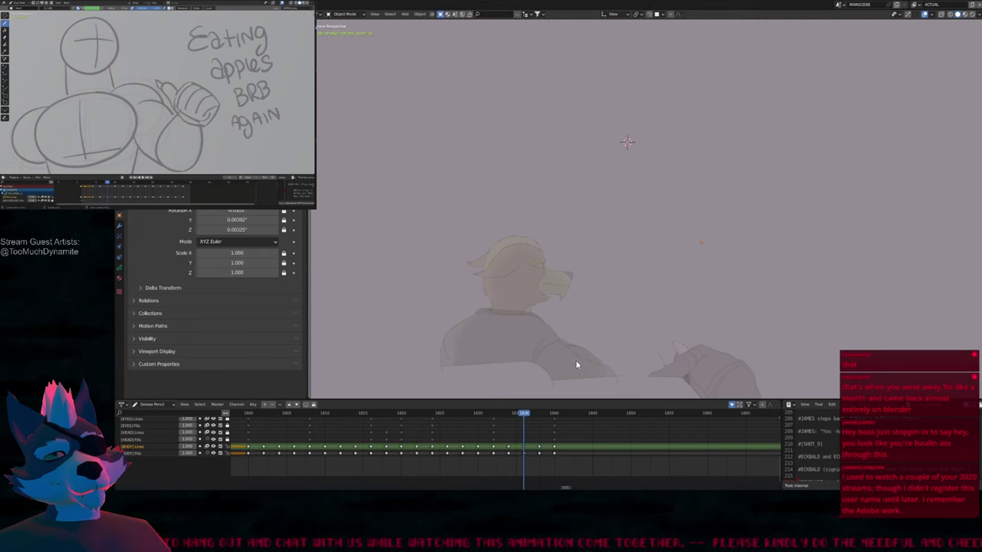
key(Down)
key(Down)
key(Down)
key(Down)
key(Down)
key(Down)
key(Down)
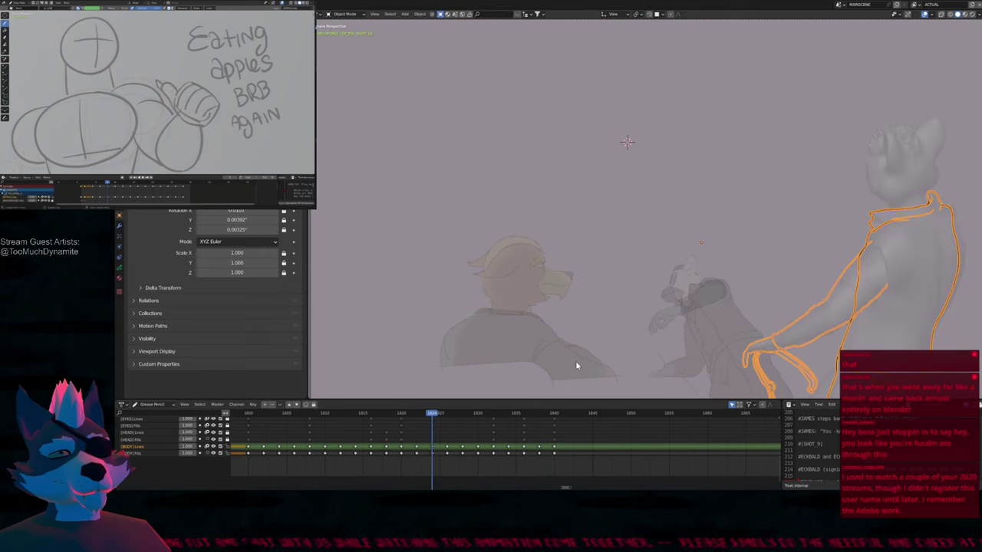
key(Down)
key(Down)
key(Down)
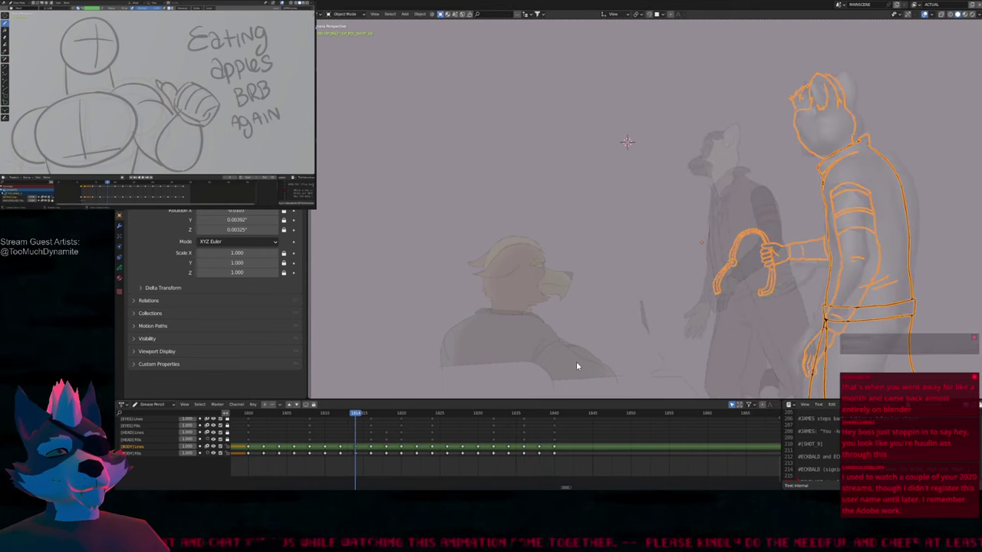
key(Up)
key(Up)
key(Up)
key(Up)
key(Up)
key(Up)
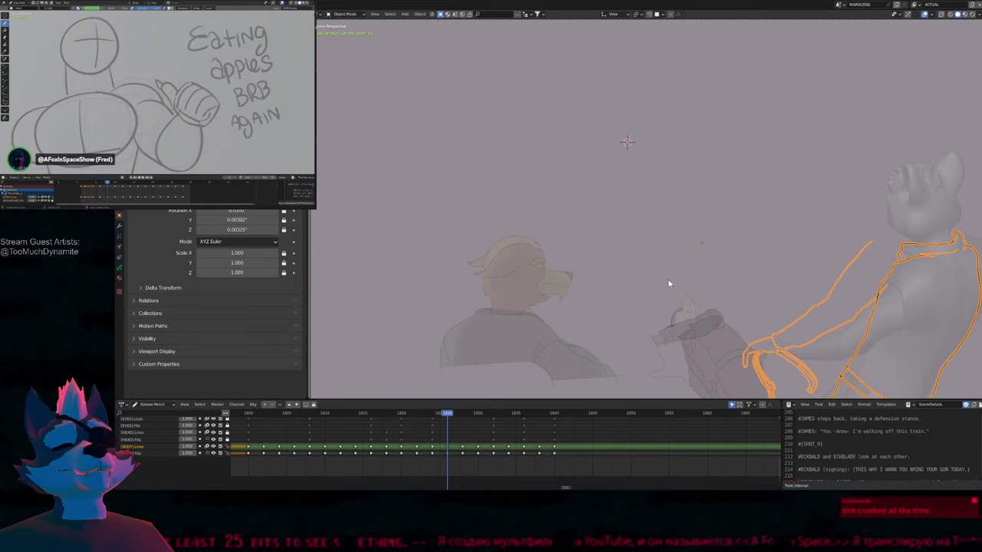
shift+middle_drag(747, 324, 637, 274)
key(Home)
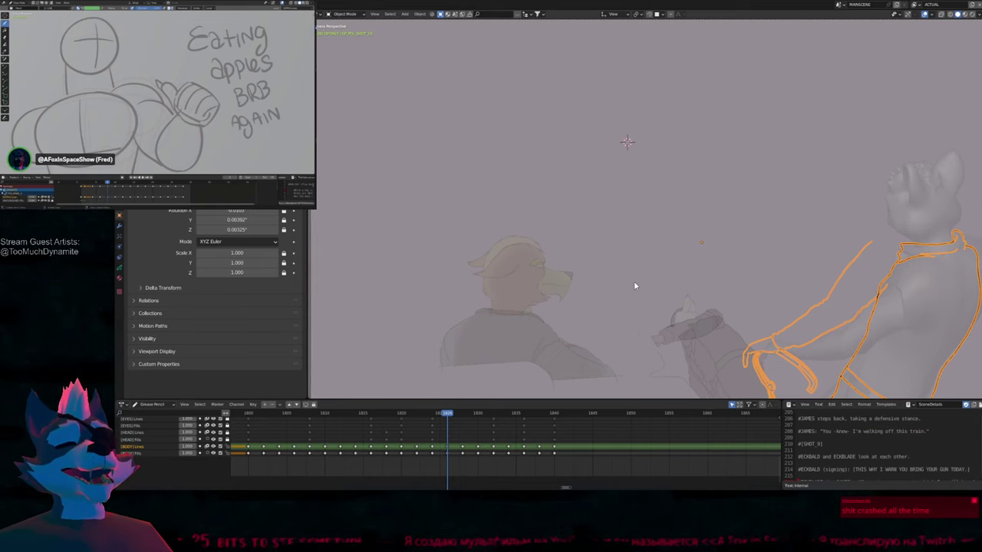
key(ctrl+Tab)
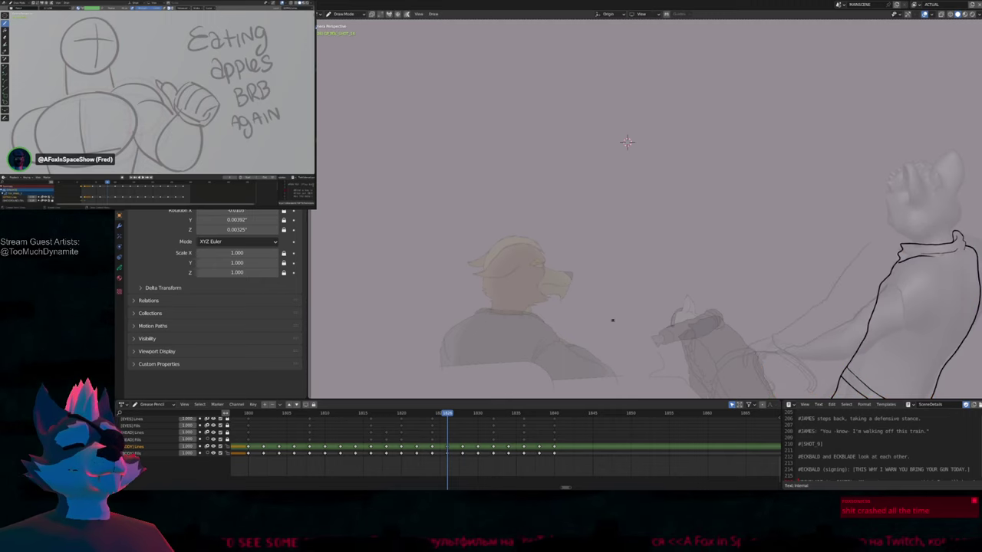
key(Left)
key(Left)
key(Left)
key(Left)
key(Left)
key(Left)
Frame the big character's upper arm and draw two curved band lines around it, resizing the brush between them
key(space)
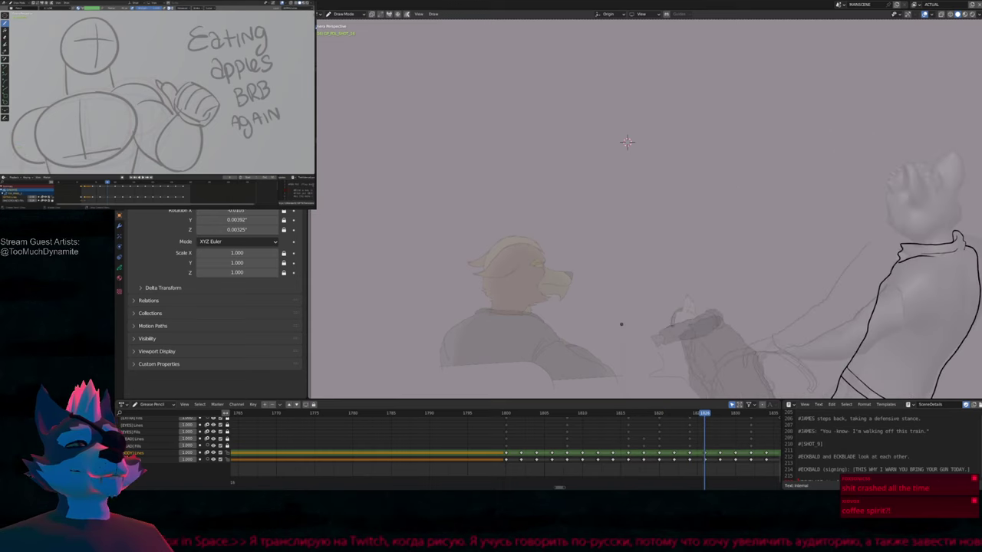
scroll(570, 263, up, 8)
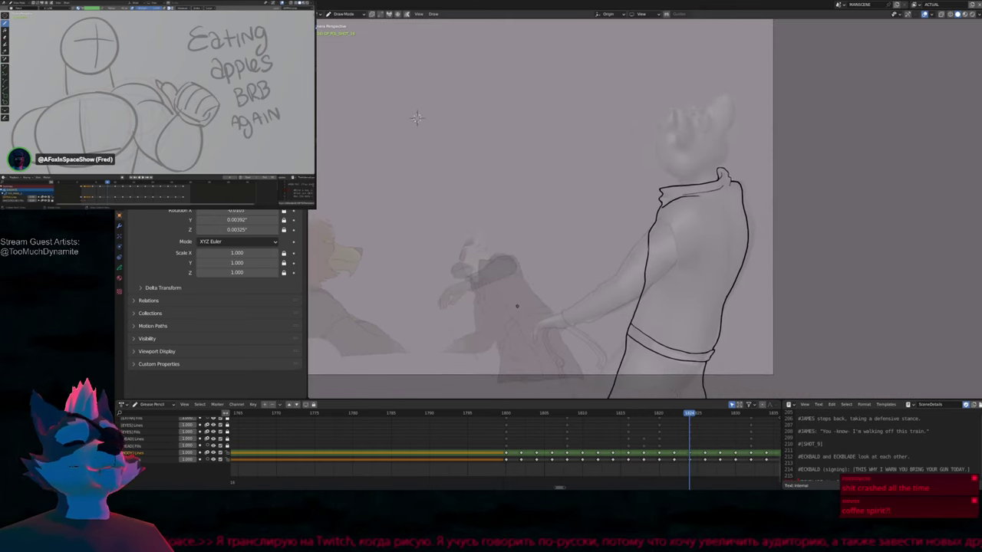
shift+middle_drag(570, 263, 637, 325)
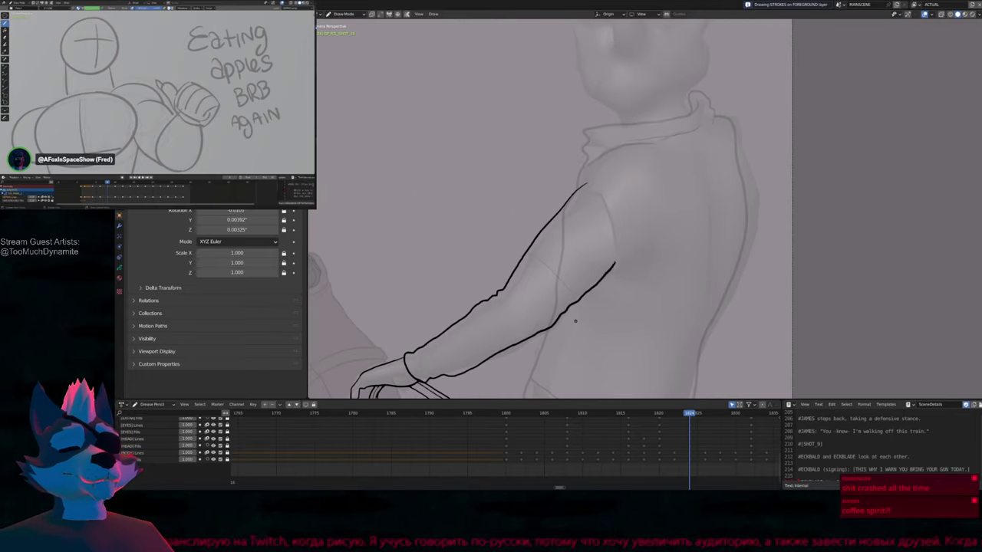
scroll(564, 252, up, 2)
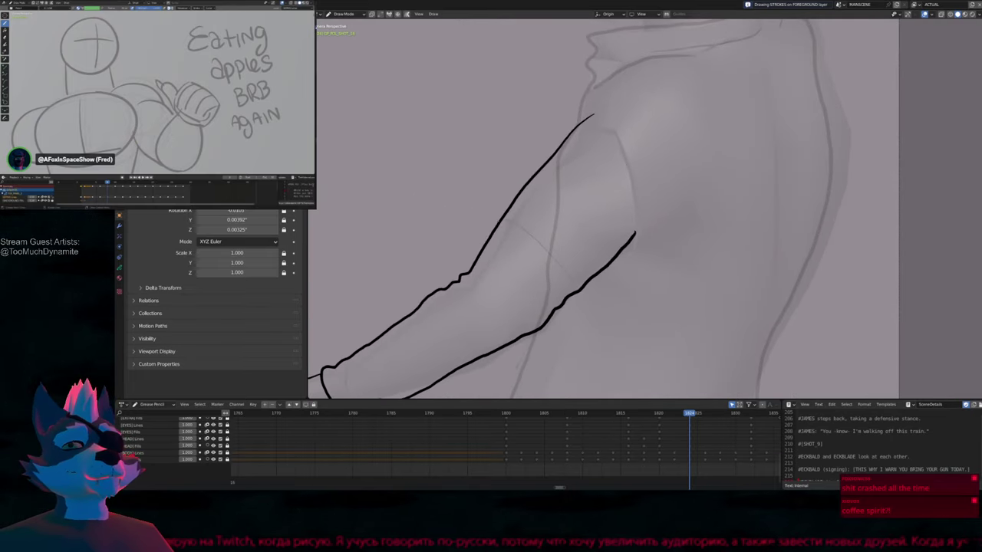
mouse_move(500, 222)
mouse_down()
mouse_move(547, 256)
mouse_move(574, 306)
mouse_up()
key(f)
click(596, 295)
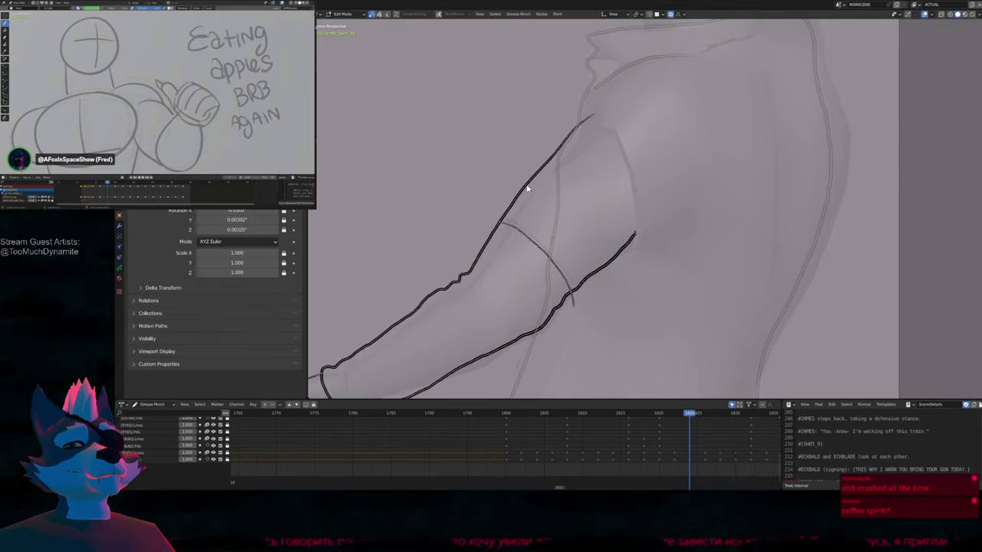
mouse_move(524, 186)
mouse_down()
mouse_move(575, 212)
mouse_move(602, 296)
mouse_up()
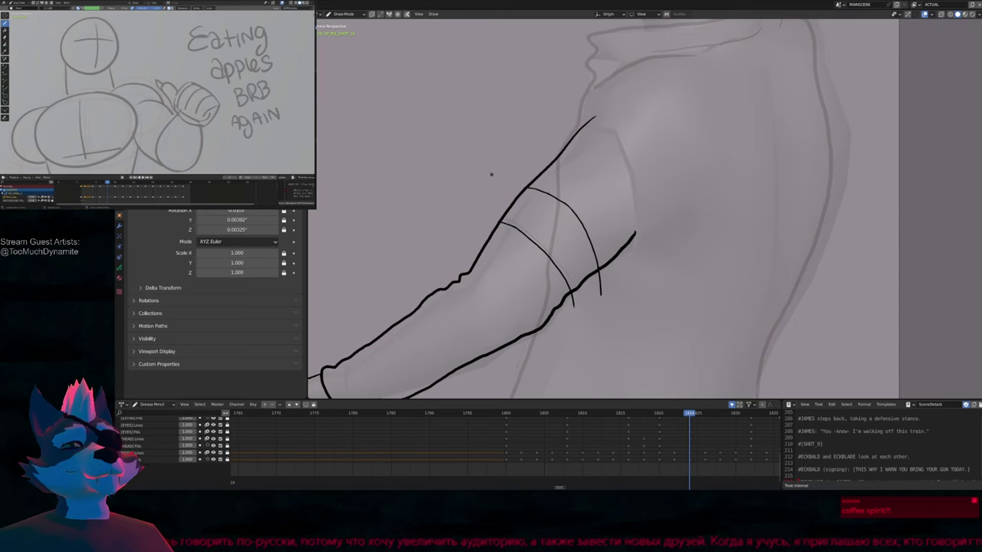
Duplicate one arm band line in Edit Mode and move the copy along the arm
key(Tab)
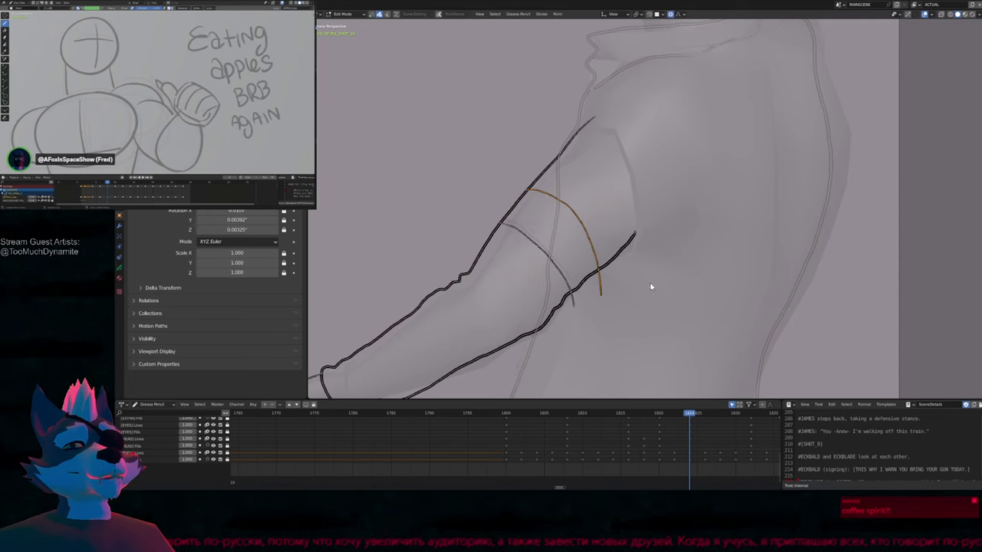
key(shift+d)
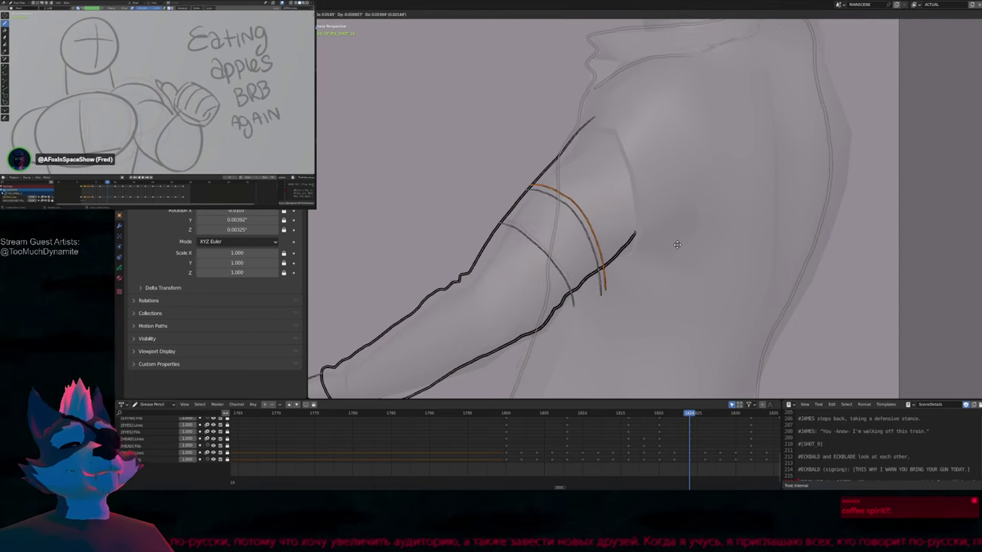
click(658, 258)
key(Tab)
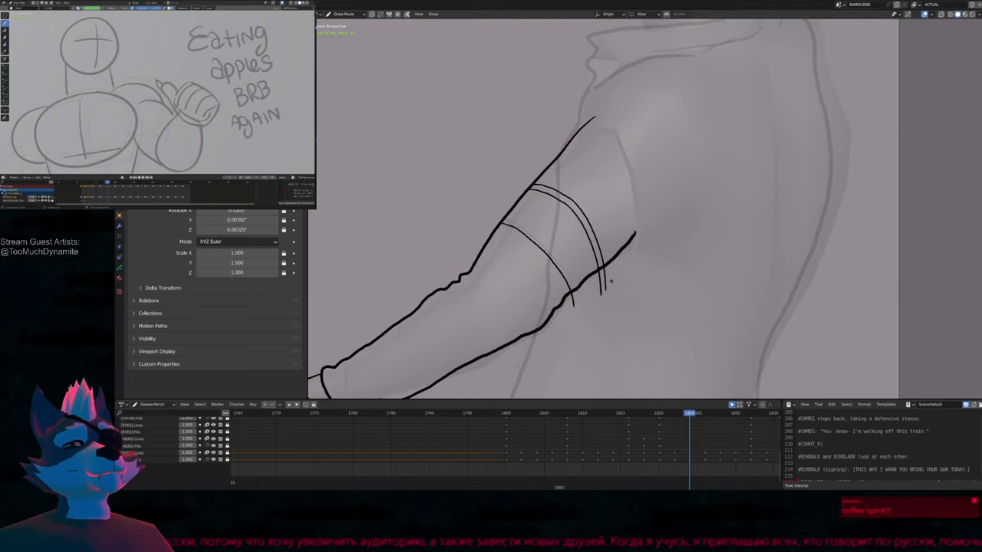
mouse_move(601, 298)
shift+middle_down()
mouse_move(587, 281)
mouse_move(624, 290)
mouse_move(619, 268)
mouse_move(596, 266)
shift+middle_up()
Duplicate another band copy near the shoulder and scale it twice to fit the sleeve
key(Tab)
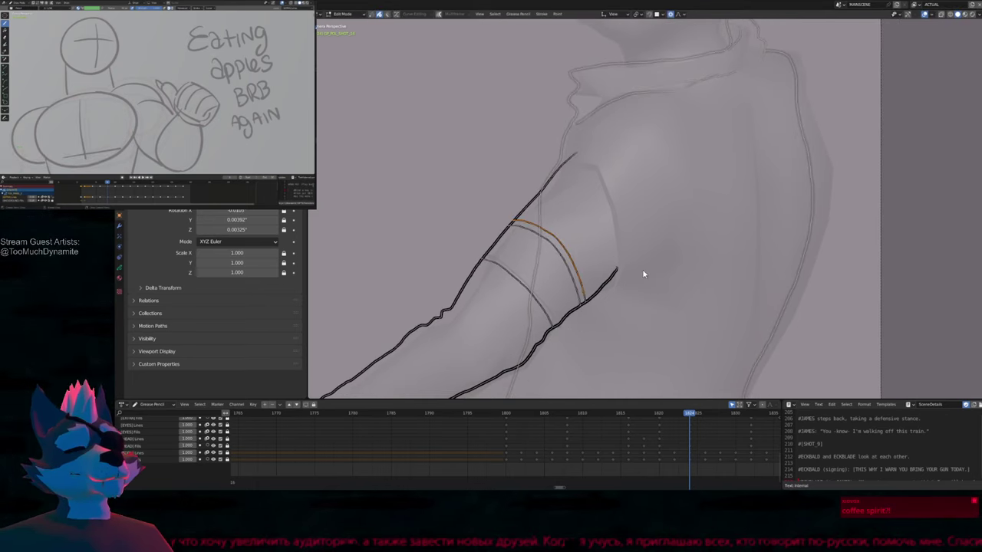
key(shift+d)
click(671, 240)
key(s)
click(671, 243)
key(s)
click(677, 247)
key(Tab)
shift+middle_drag(617, 270, 648, 256)
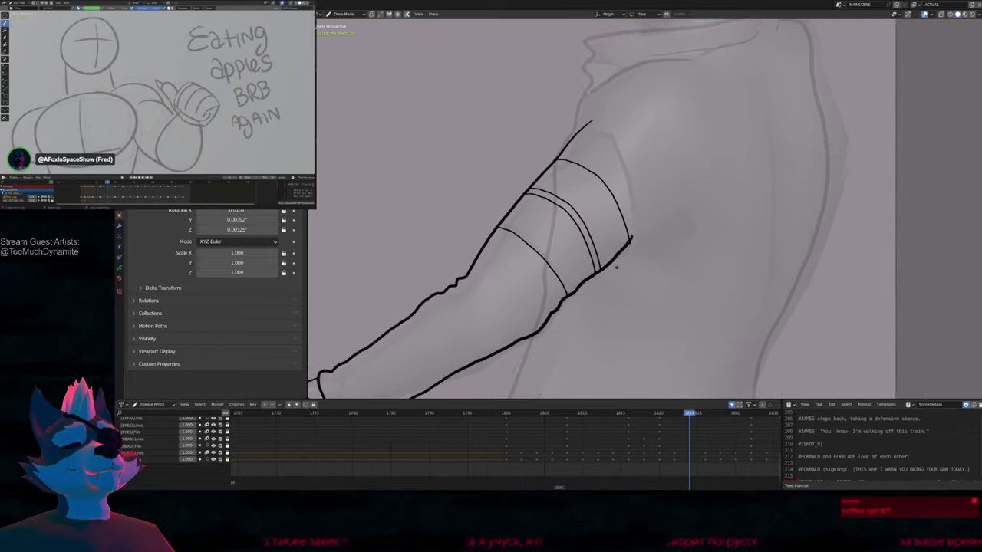
scroll(633, 217, up, 4)
scroll(631, 264, down, 4)
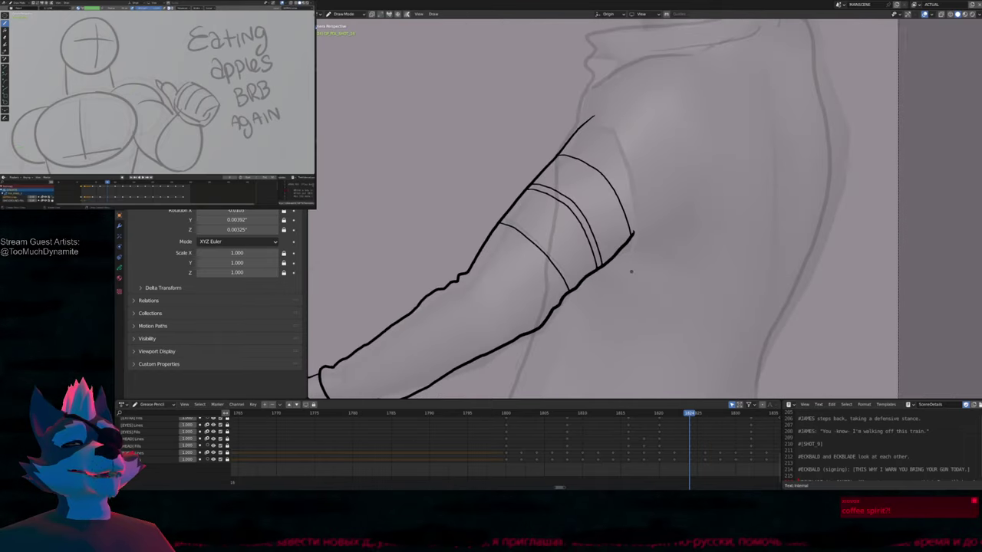
scroll(652, 199, up, 4)
mouse_move(661, 170)
shift+middle_down()
mouse_move(655, 286)
mouse_move(638, 305)
shift+middle_up()
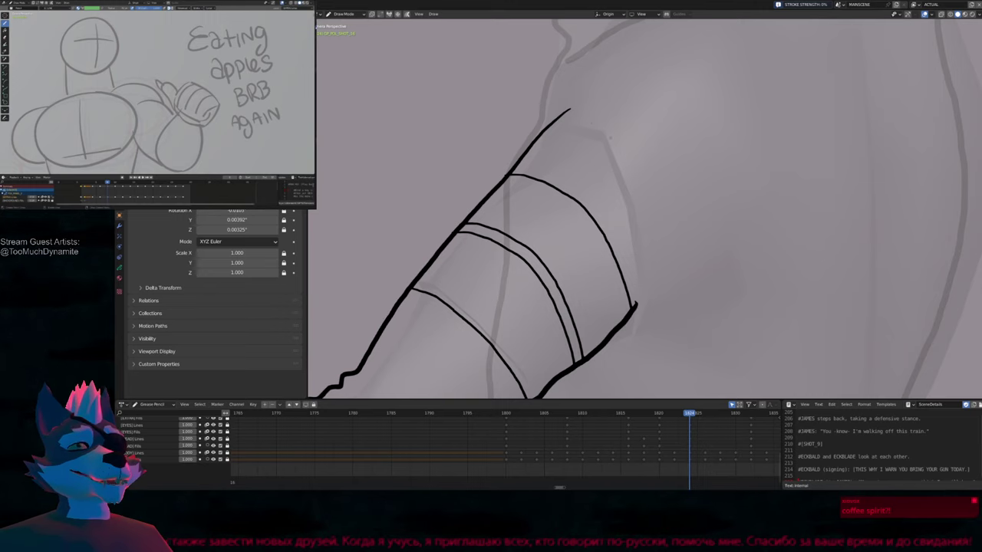
Pan left and zoom out until the inked arm bands and the character behind them are framed
scroll(588, 276, down, 5)
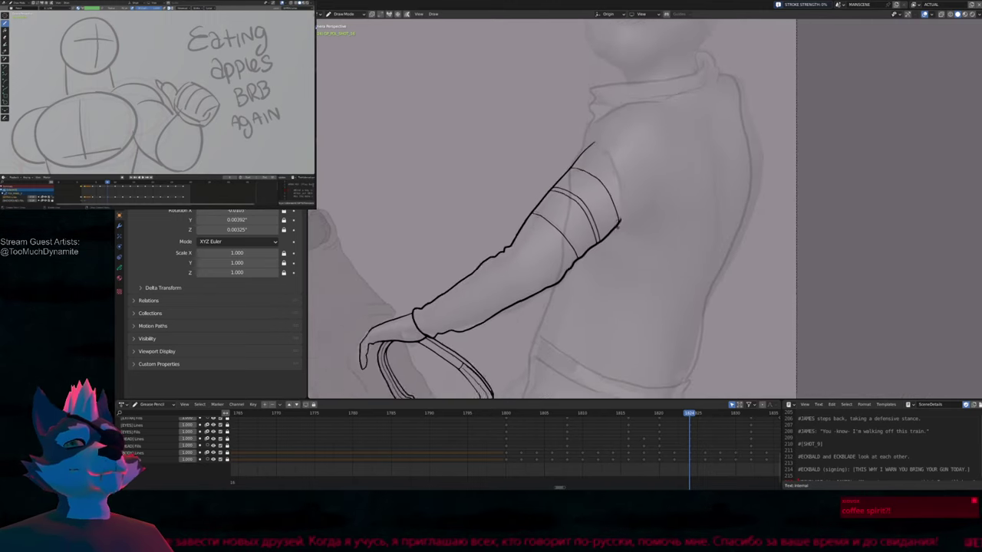
mouse_move(587, 283)
shift+middle_down()
mouse_move(587, 242)
mouse_move(607, 246)
shift+middle_up()
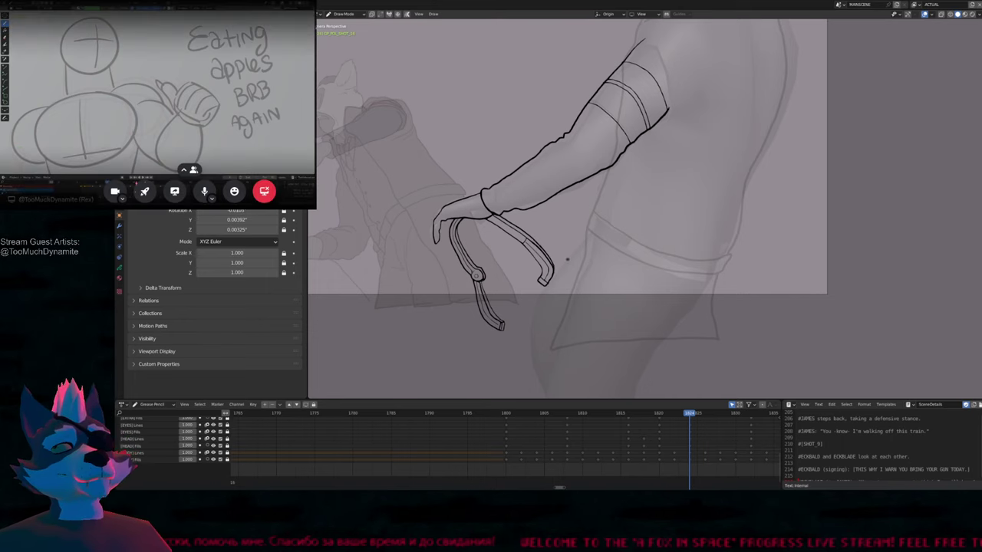
mouse_move(680, 206)
shift+middle_down()
mouse_move(623, 247)
mouse_move(623, 238)
mouse_move(611, 267)
mouse_move(629, 257)
mouse_move(617, 269)
shift+middle_up()
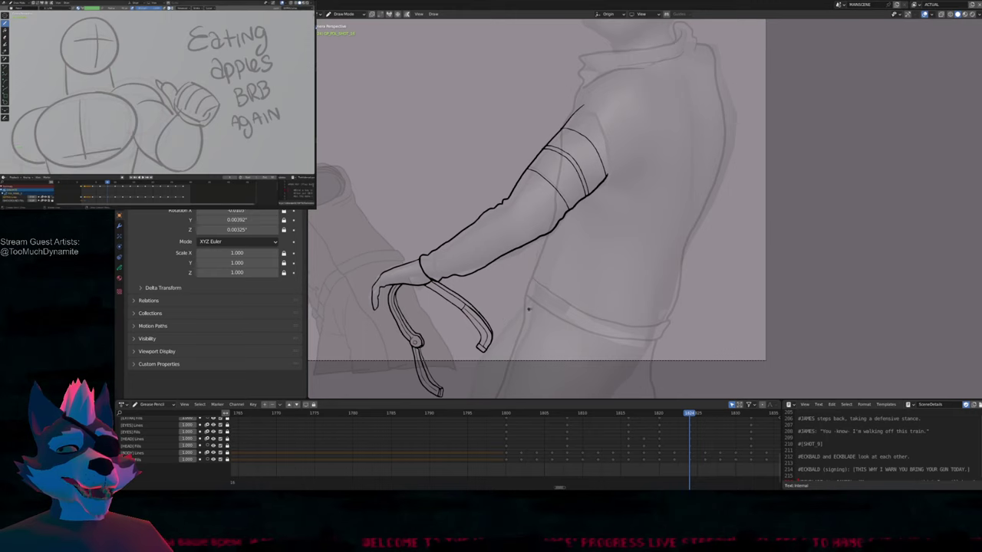
shift+middle_drag(566, 262, 519, 286)
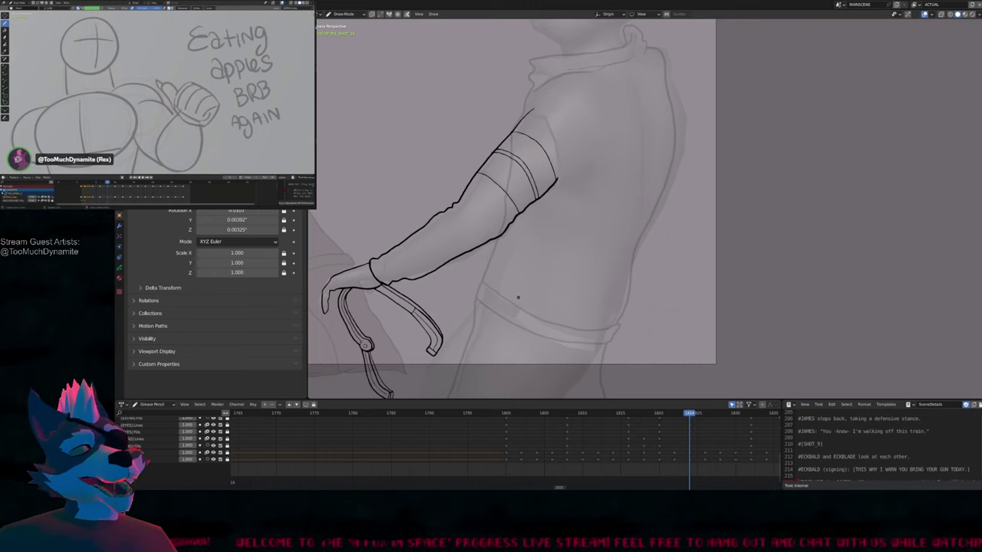
mouse_move(533, 281)
shift+middle_down()
mouse_move(506, 295)
mouse_move(511, 355)
mouse_move(511, 324)
mouse_move(631, 247)
shift+middle_up()
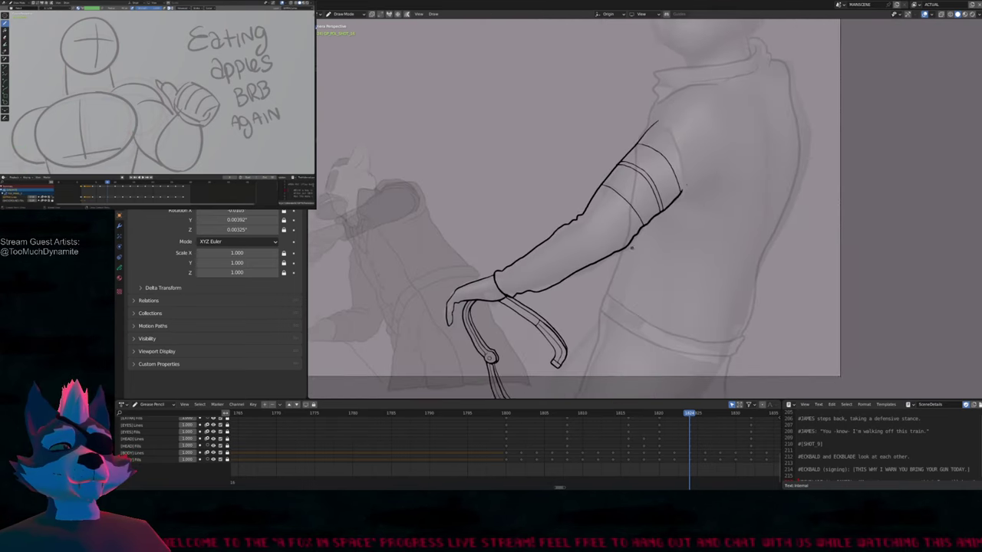
scroll(630, 248, down, 1)
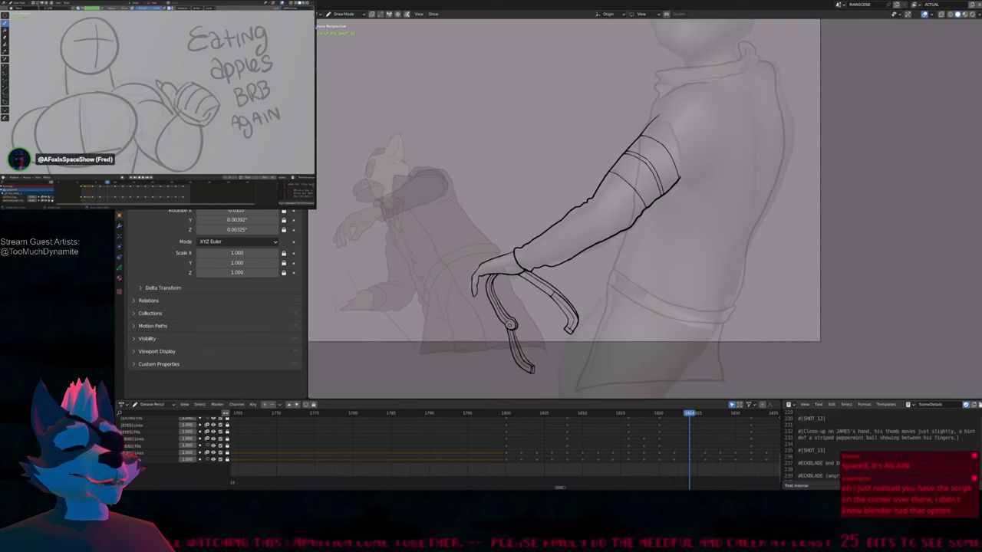
click(908, 404)
text(the)
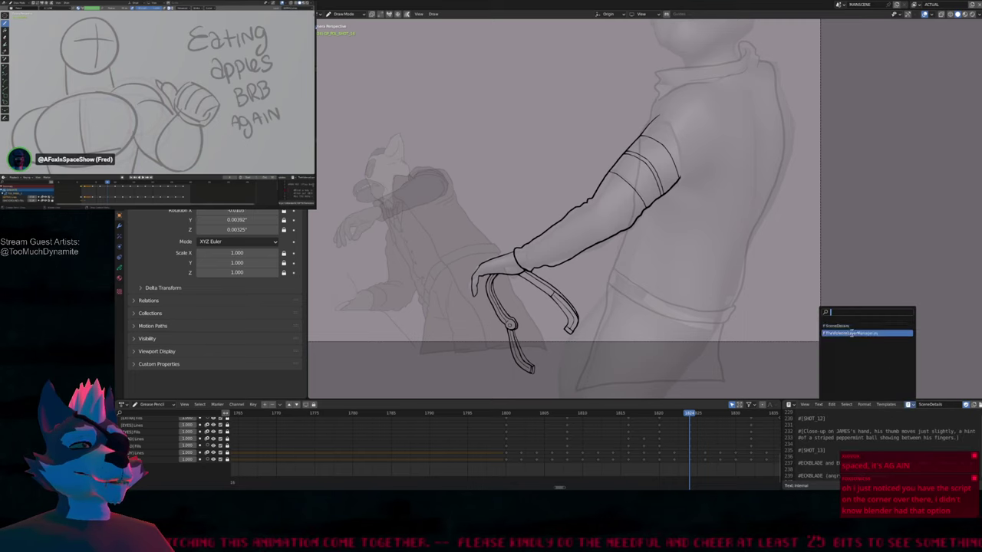
key(Return)
scroll(840, 461, up, 8)
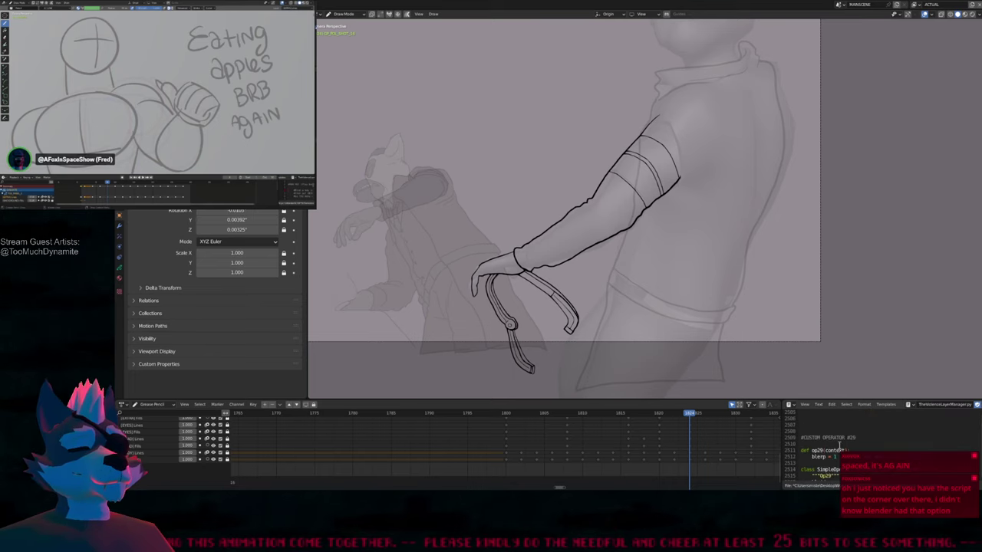
scroll(840, 444, up, 7)
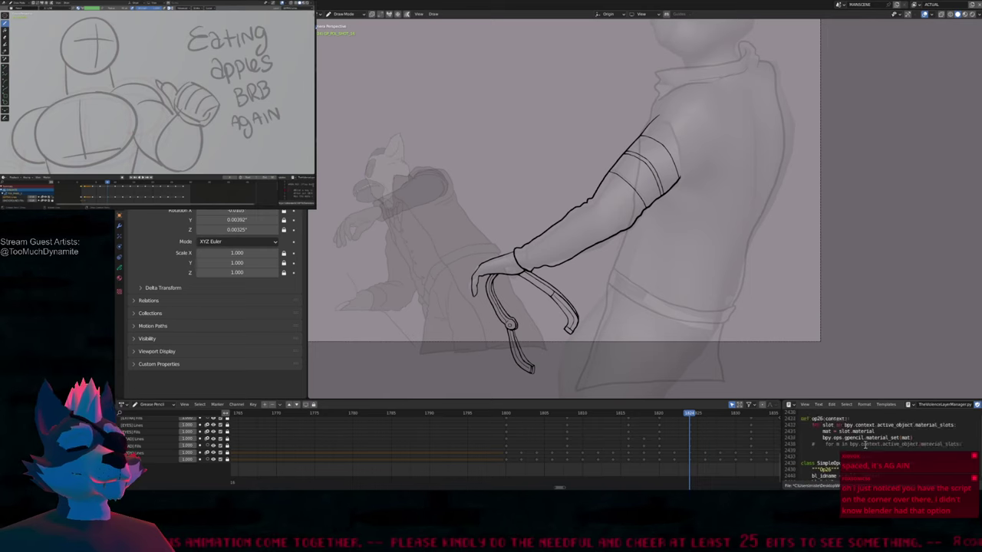
scroll(909, 440, down, 12)
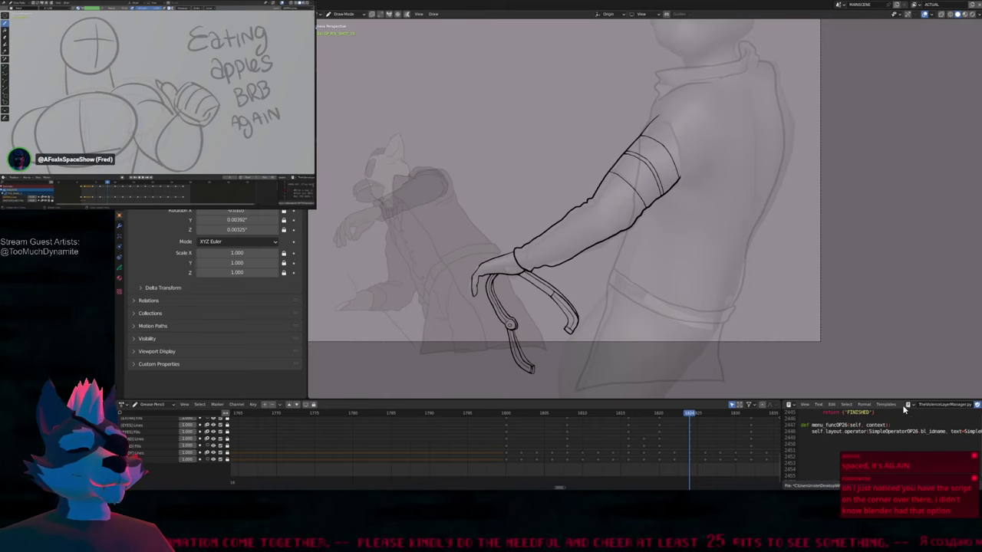
click(908, 406)
click(867, 330)
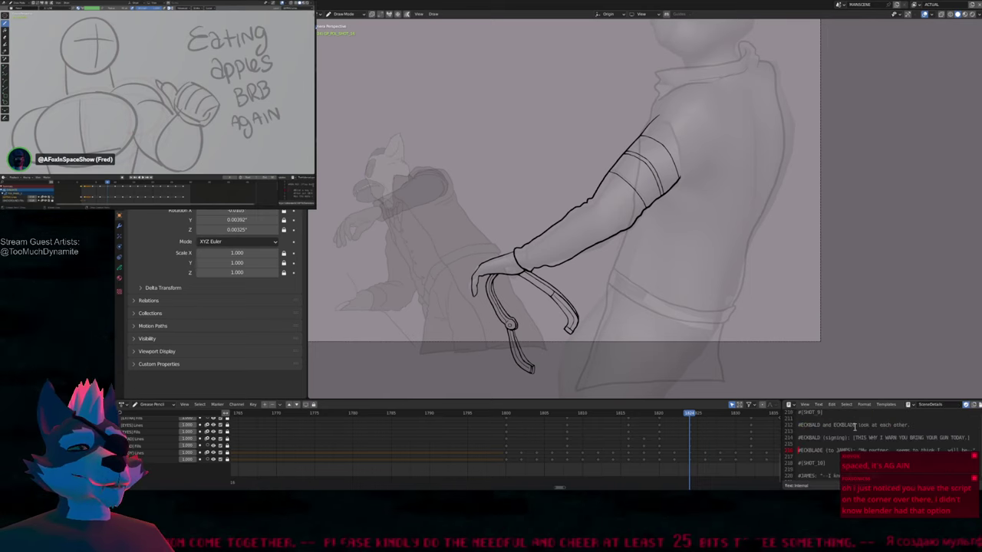
scroll(874, 435, down, 7)
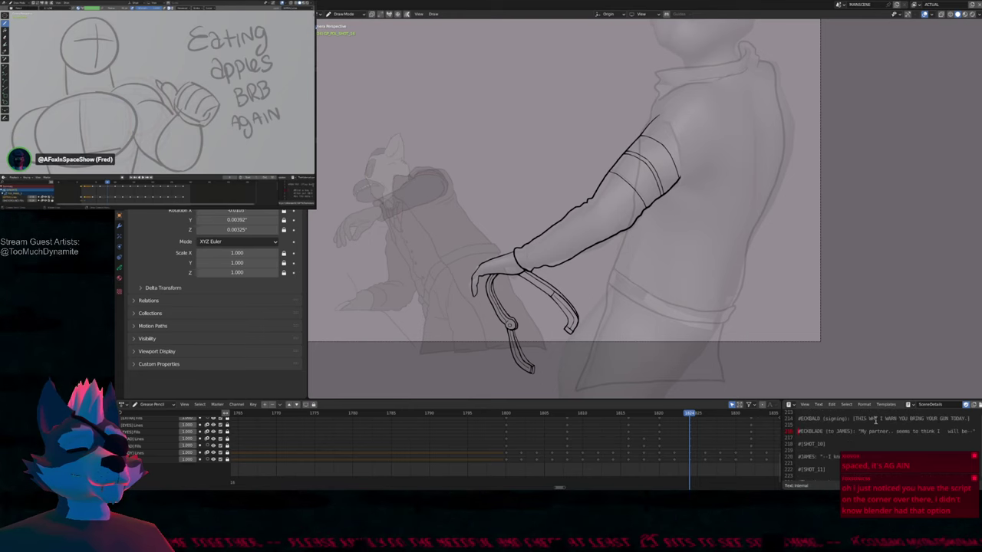
scroll(874, 435, down, 10)
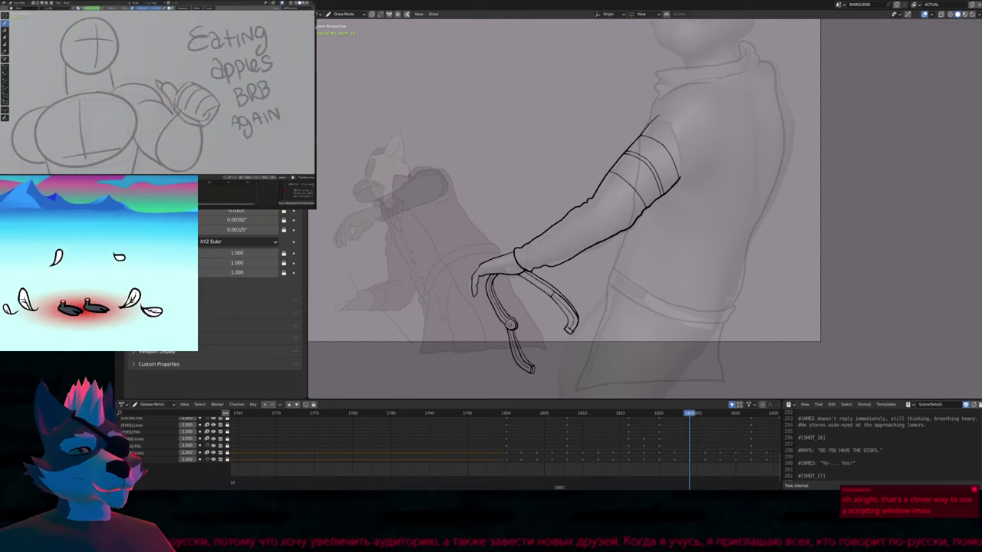
Draw a long stroke across the arm, then flip between neighbouring keyframes to compare poses
drag(631, 237, 421, 345)
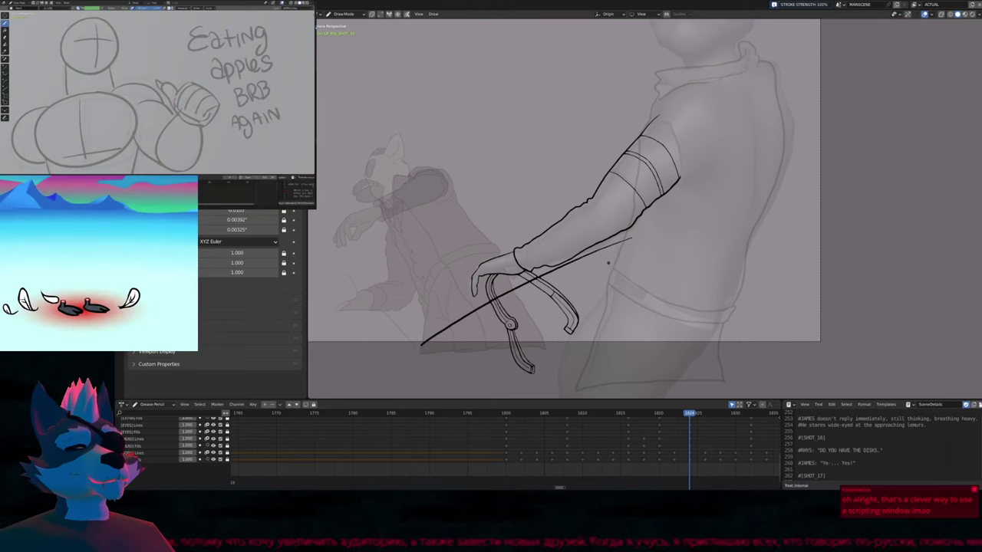
key(Left)
key(Left)
key(Left)
key(Left)
key(Left)
key(Left)
key(Left)
key(Left)
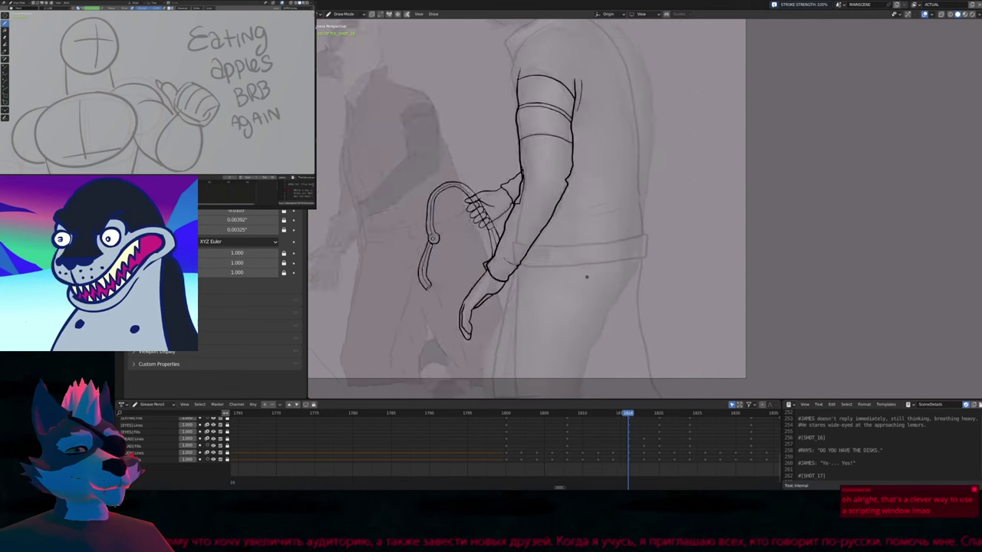
key(Left)
key(Left)
key(Left)
key(Left)
key(Left)
key(Left)
key(Left)
key(Left)
key(Left)
key(Left)
key(Left)
key(Left)
key(Left)
key(Left)
key(Left)
key(Left)
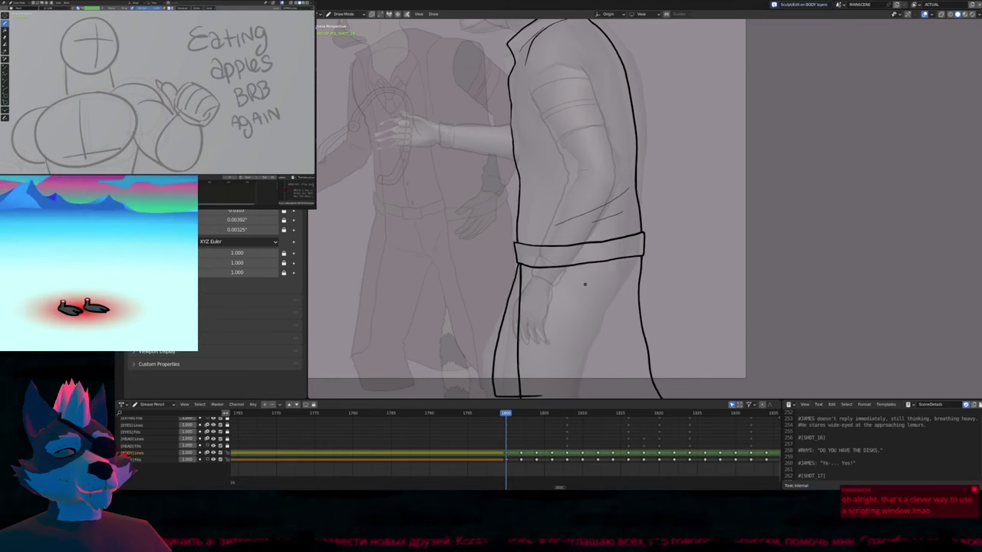
key(Right)
key(Right)
key(Right)
key(Right)
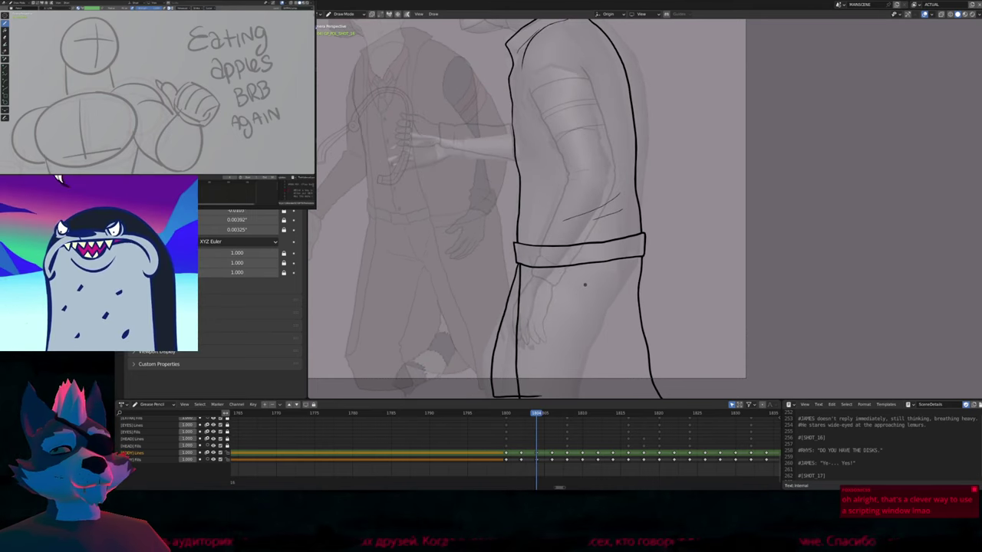
key(Right)
key(Right)
key(Right)
key(Right)
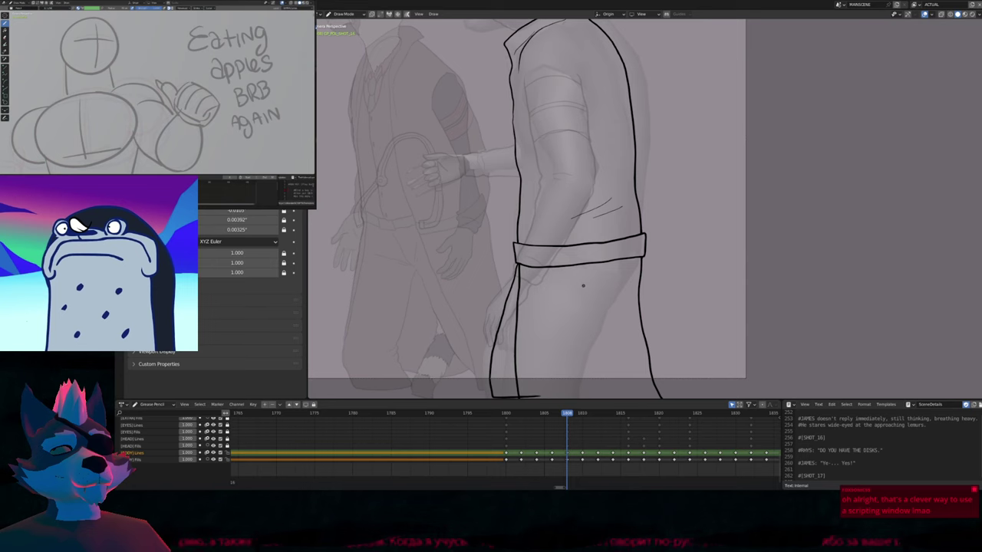
key(Right)
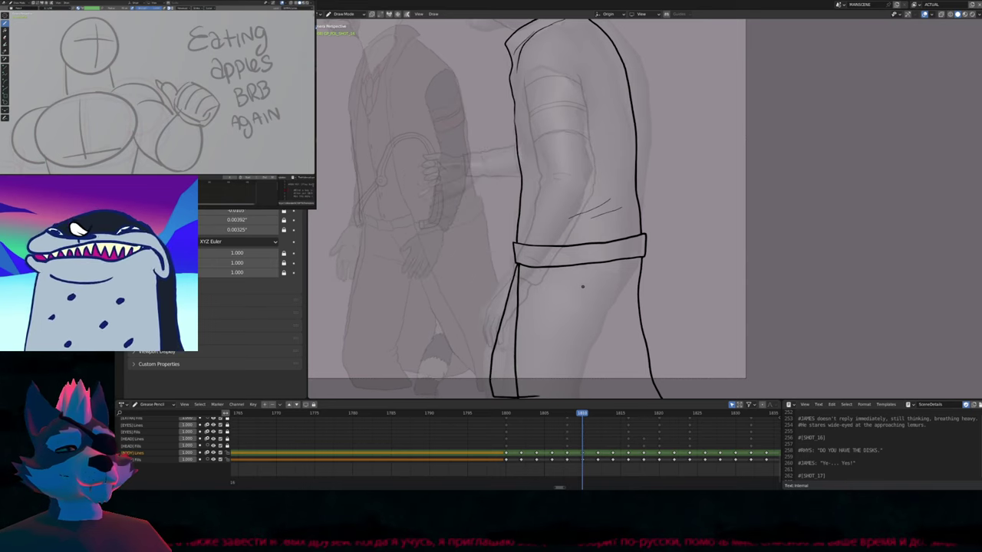
key(Left)
key(Left)
key(Left)
key(Left)
key(Left)
key(Right)
key(Right)
key(Right)
key(Right)
key(Right)
key(Right)
key(Right)
key(Right)
key(Right)
key(Right)
key(Right)
key(Right)
key(Right)
key(Right)
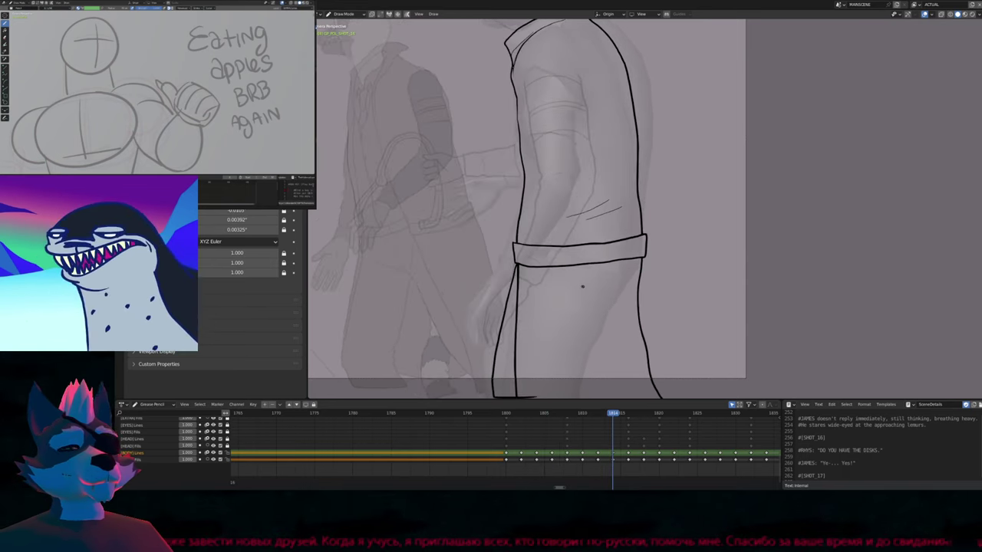
key(Right)
key(Right)
key(Right)
key(Right)
key(Right)
key(Right)
key(Right)
key(Right)
key(Right)
key(Right)
key(Right)
key(Right)
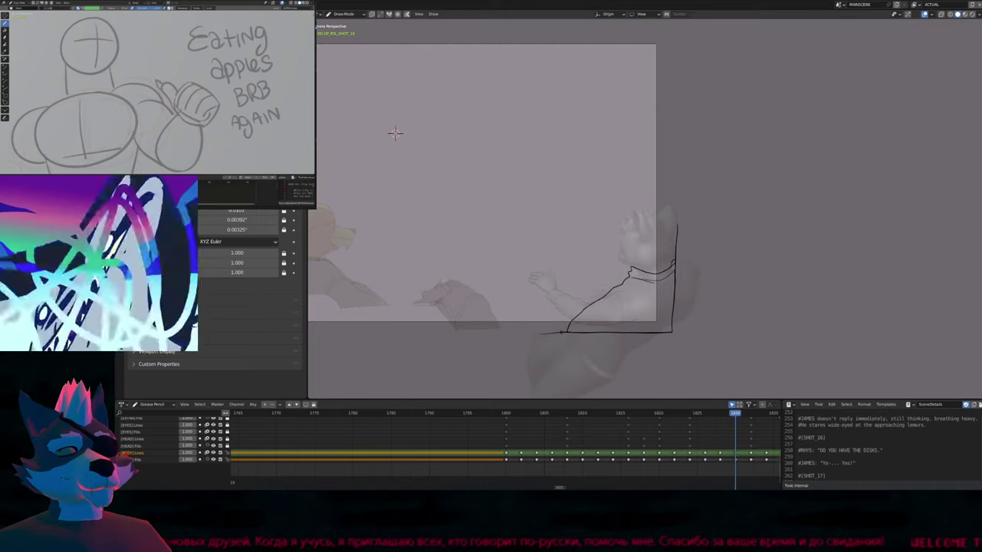
Step through later keyframes and return to frame 1818 on the head lines layer
key(Left)
key(Left)
key(Left)
key(Left)
key(Right)
key(Right)
key(Right)
key(Right)
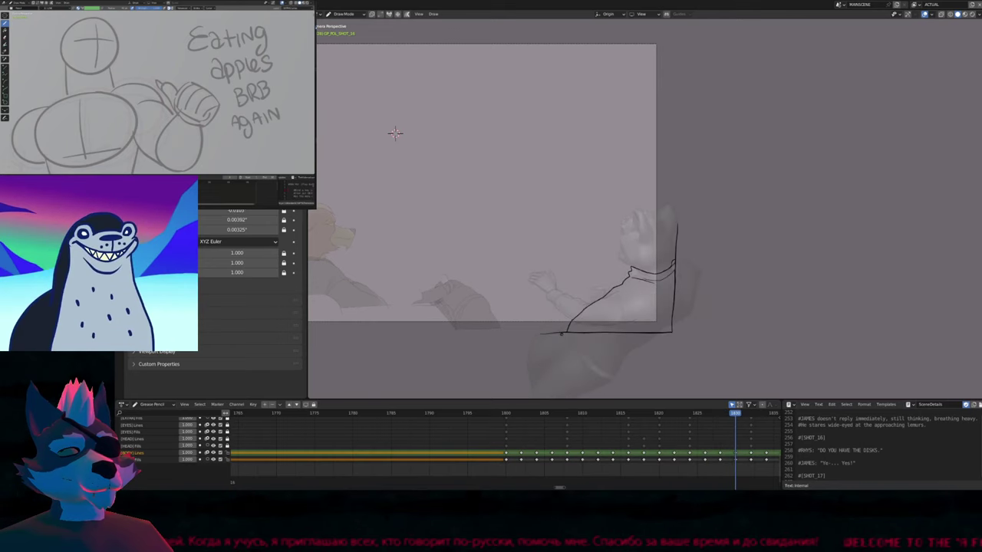
key(Right)
key(Right)
key(Right)
key(Right)
key(Right)
key(Right)
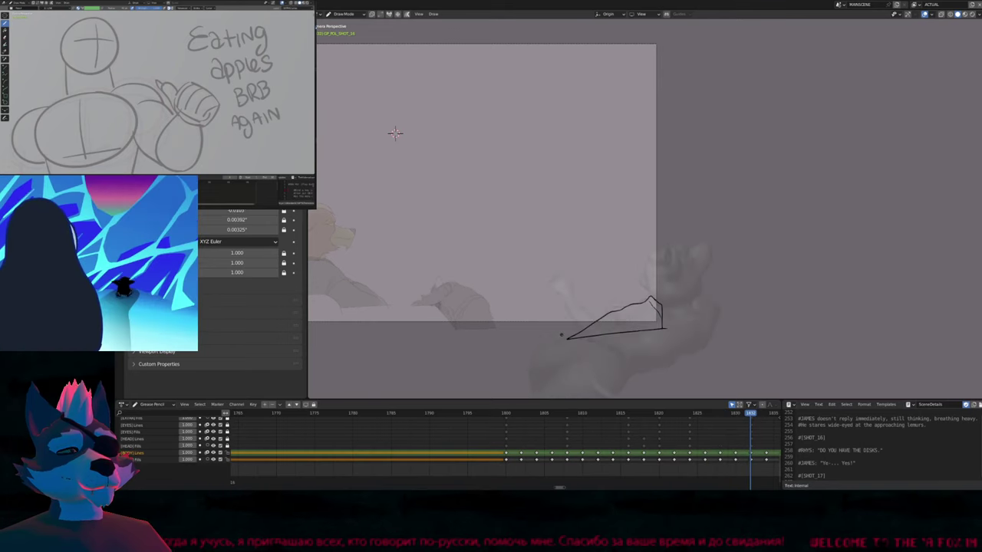
key(Right)
key(Right)
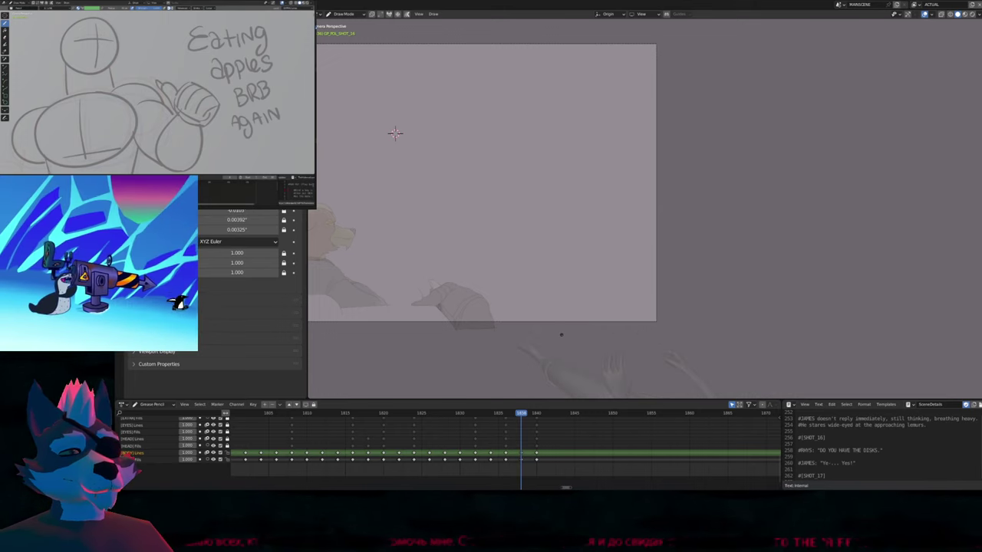
key(Right)
key(Right)
key(Left)
key(Left)
key(Left)
key(Left)
key(Left)
key(Left)
key(Left)
key(Left)
key(Left)
key(Left)
key(Left)
key(Left)
key(Left)
key(Left)
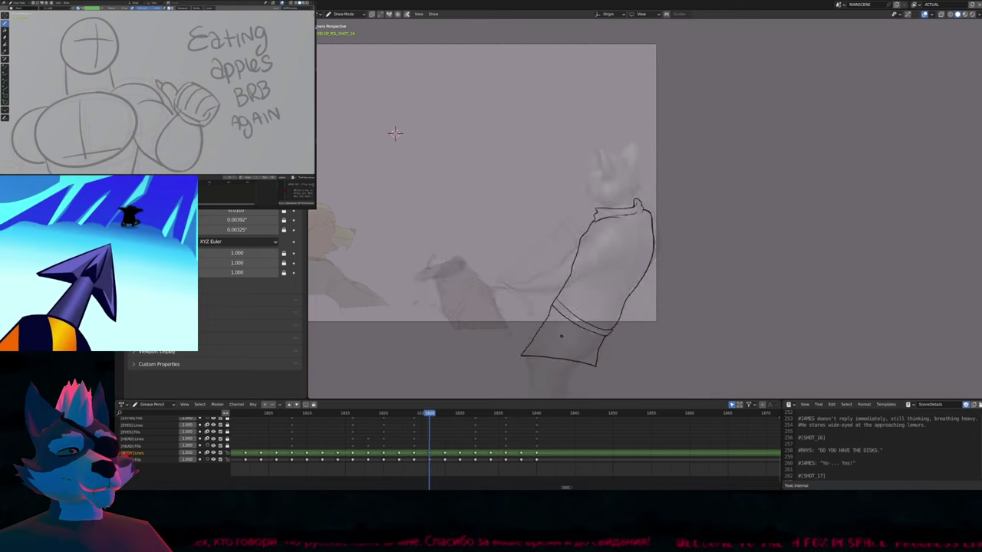
key(Right)
key(Right)
key(Right)
key(Right)
key(Right)
key(Right)
key(Right)
key(Right)
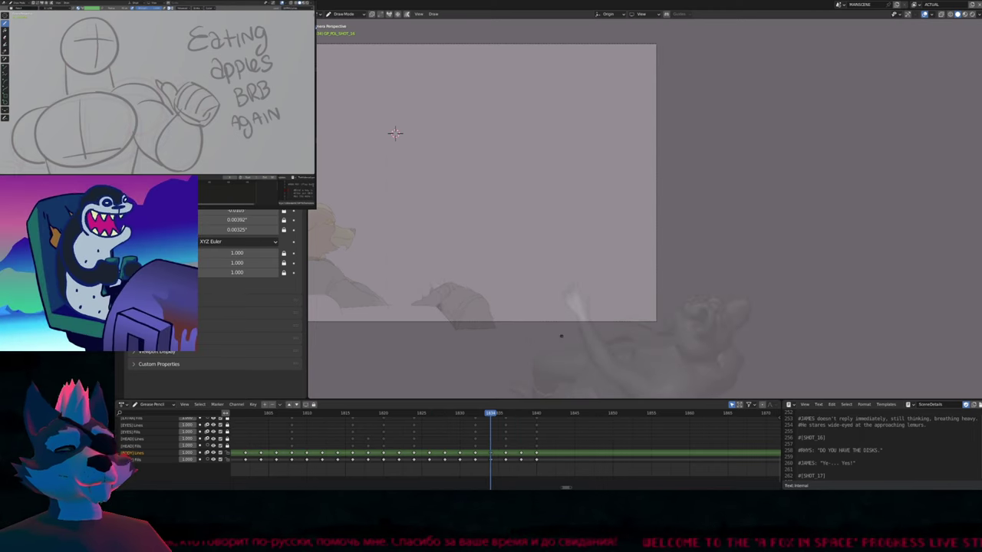
key(Left)
key(Left)
key(Left)
key(Left)
key(Left)
key(Left)
key(Left)
key(Left)
key(Left)
key(Left)
key(Left)
key(Left)
key(Left)
key(Left)
key(Left)
key(Left)
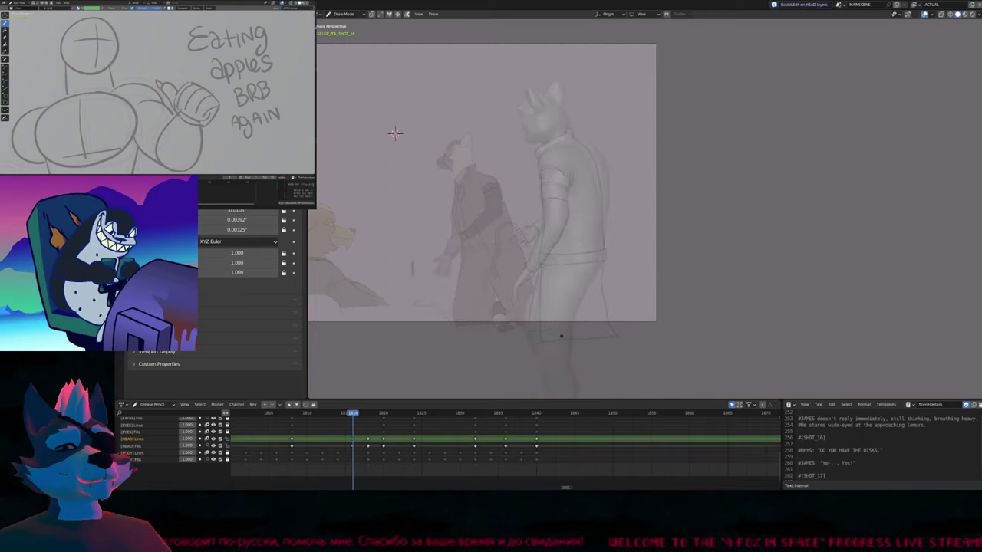
key(Left)
key(Left)
key(Left)
key(Left)
key(Left)
key(Left)
key(Left)
key(Left)
key(Left)
key(Left)
key(Left)
key(Left)
key(Left)
key(Left)
key(Left)
key(Left)
key(Left)
key(Left)
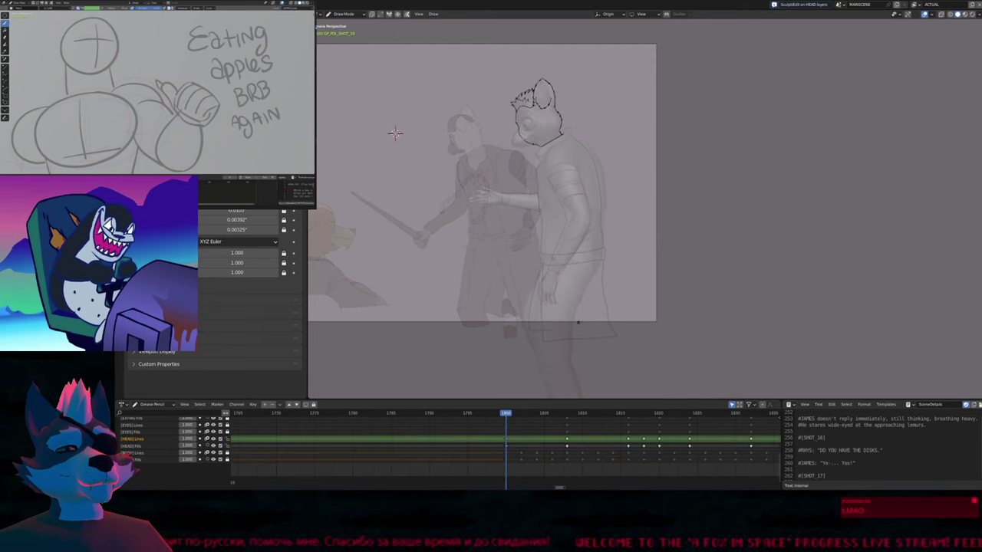
key(Right)
key(Right)
key(Right)
key(Right)
key(Right)
key(Right)
key(Right)
key(Right)
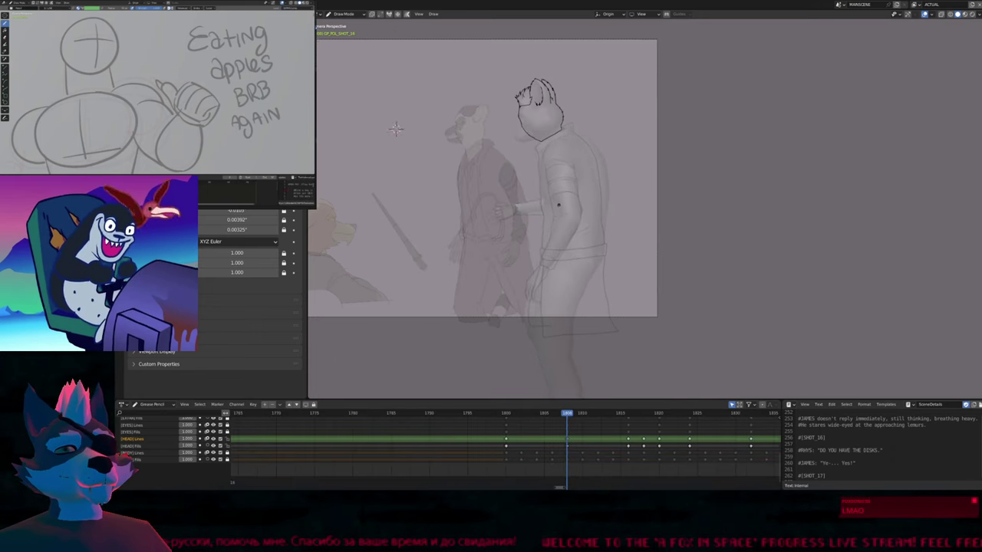
scroll(546, 439, up, 3)
key(Right)
key(Right)
key(Right)
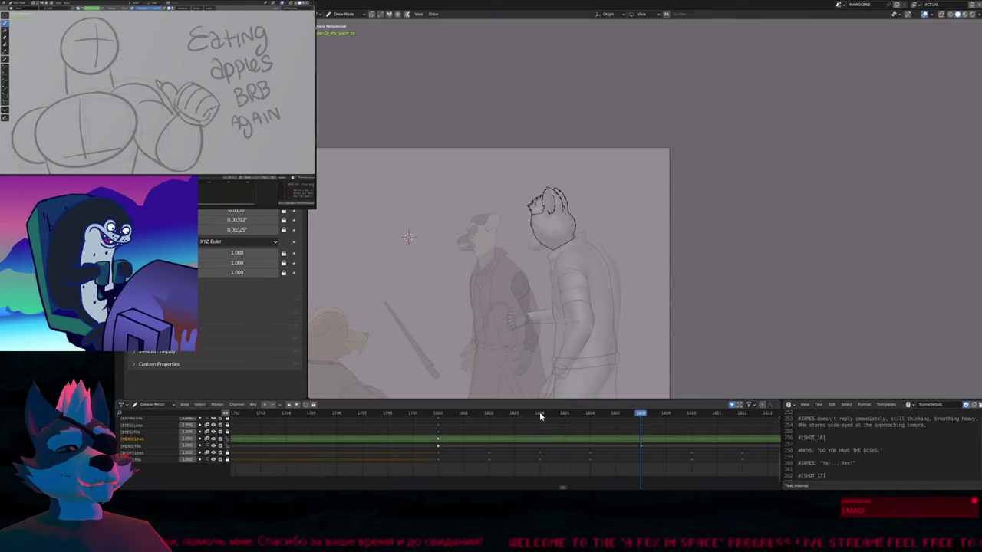
click(540, 413)
scroll(537, 434, down, 2)
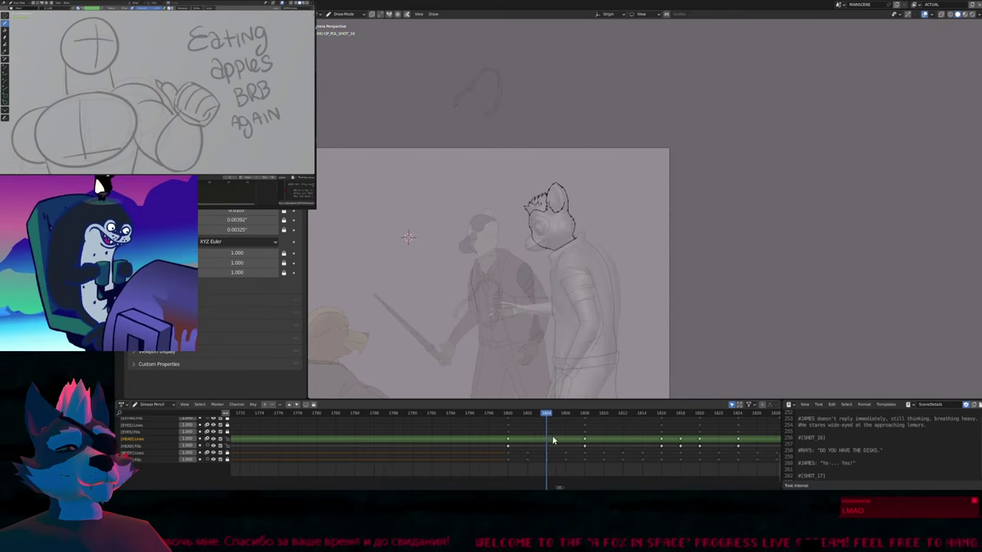
middle_drag(553, 439, 421, 432)
key(shift+d)
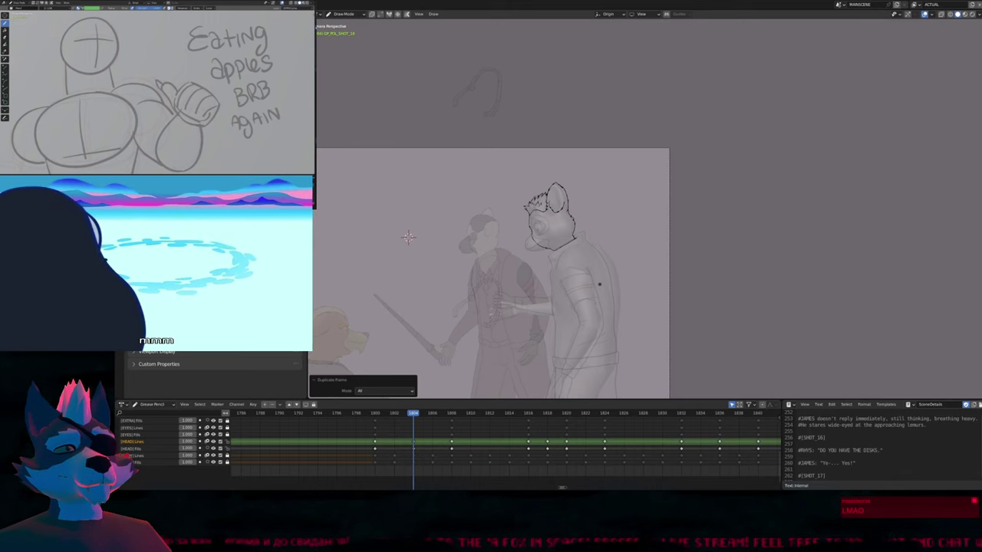
key(Tab)
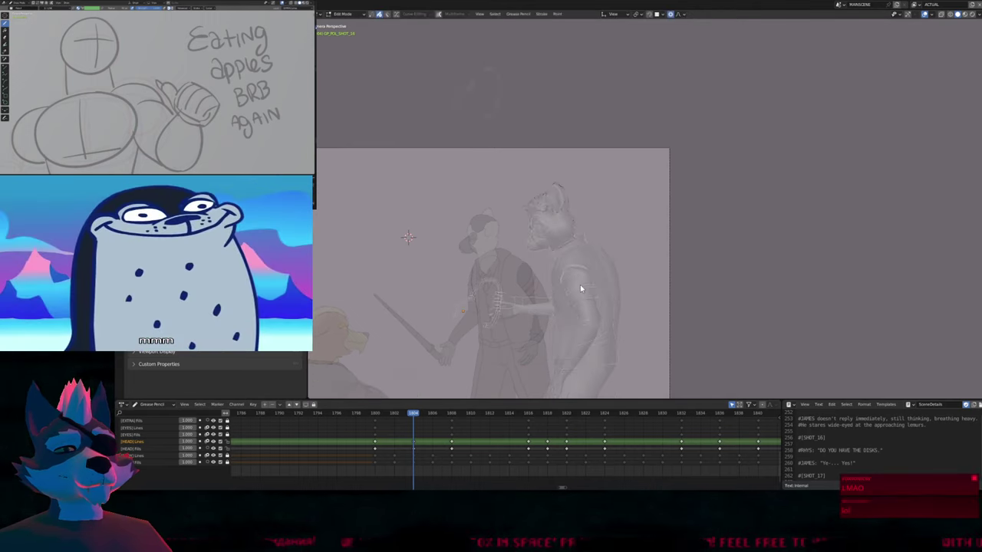
scroll(586, 280, up, 3)
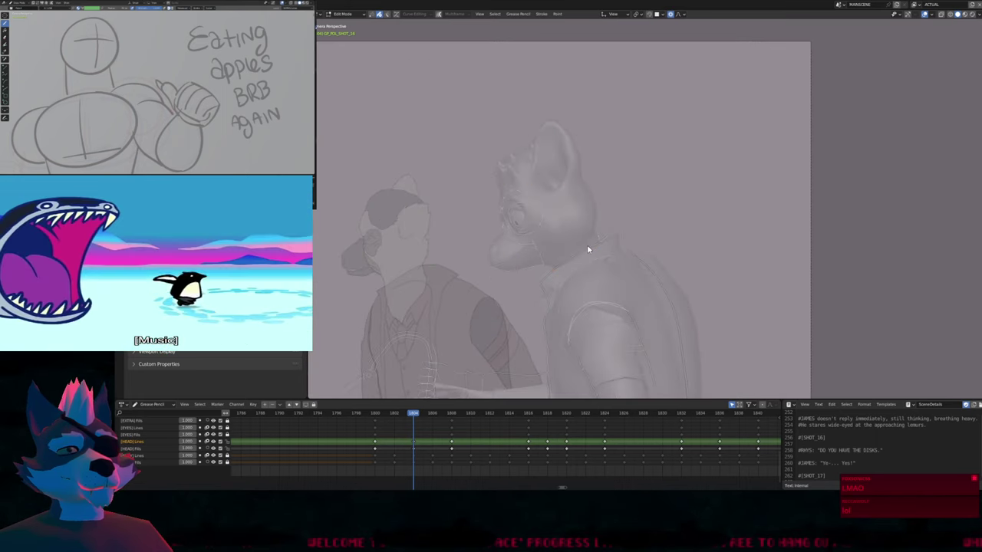
key(Tab)
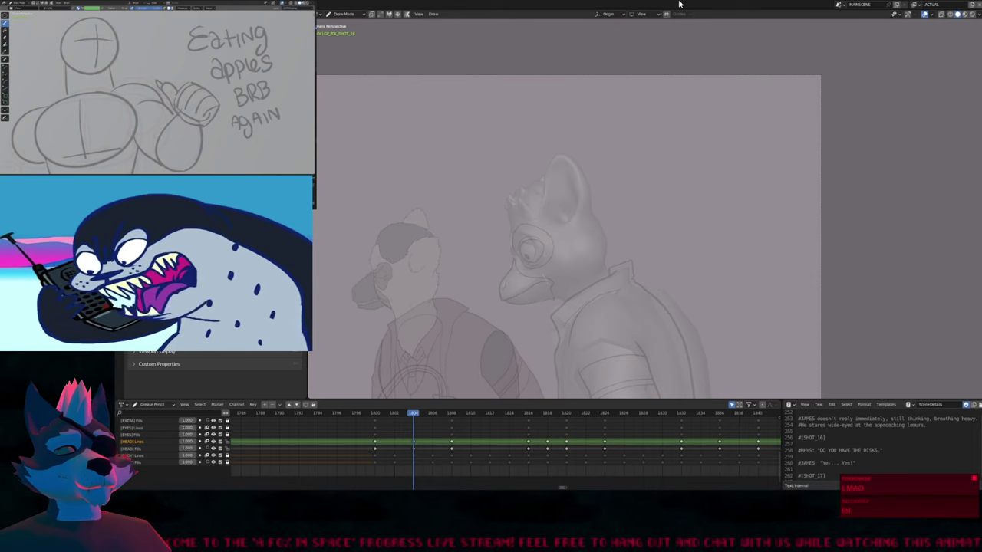
mouse_move(666, 254)
mouse_down()
mouse_move(503, 275)
mouse_move(667, 284)
mouse_up()
key(ctrl+z)
shift+middle_drag(669, 285, 610, 280)
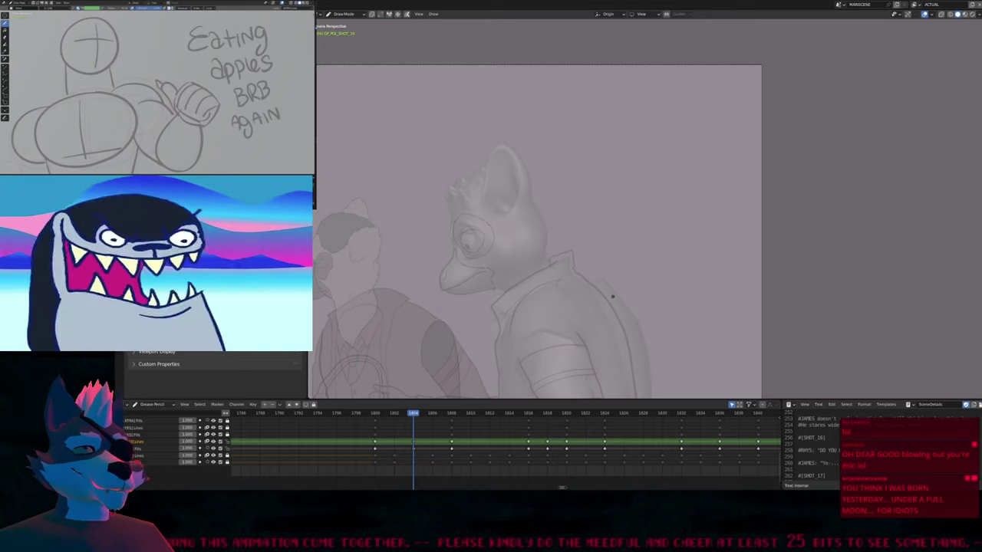
drag(689, 218, 561, 241)
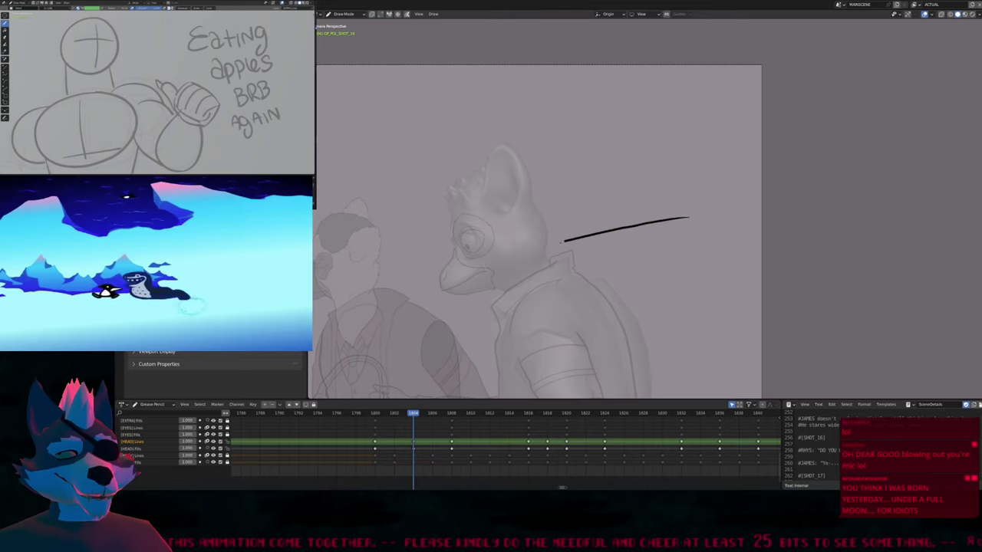
key(ctrl+z)
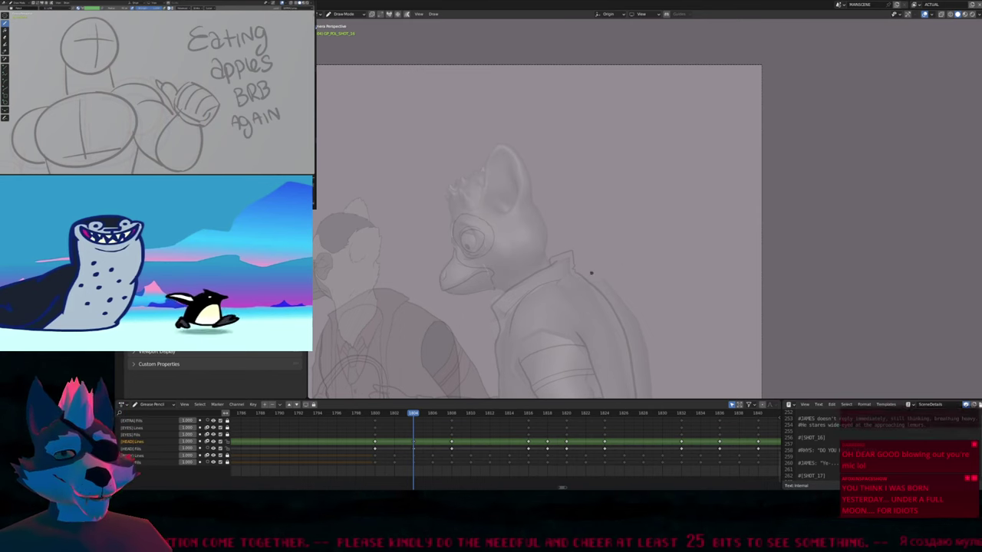
middle_drag(587, 274, 668, 237)
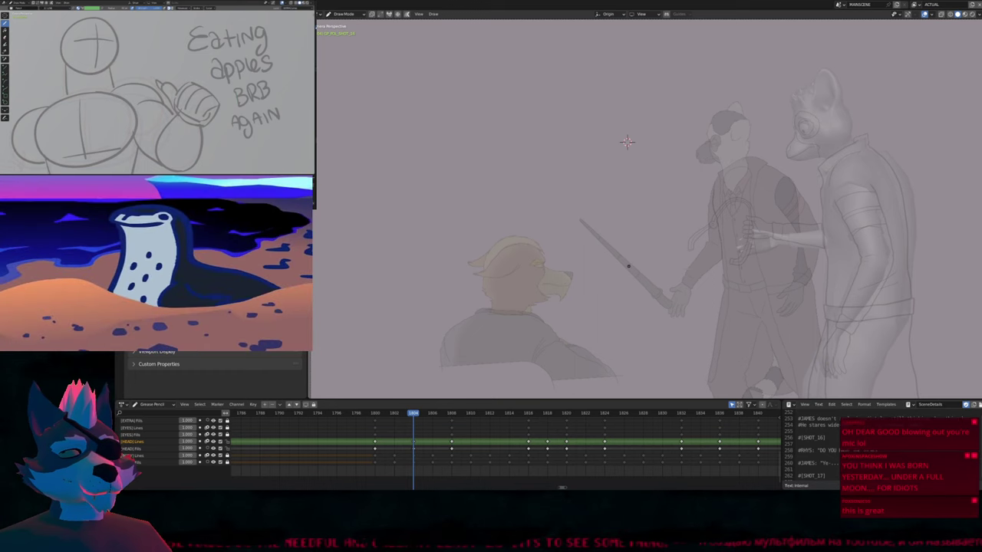
At frame 1804, ink the ear's right edge and continue its outline down toward the fur
key(Down)
key(Down)
key(Down)
key(Down)
key(Down)
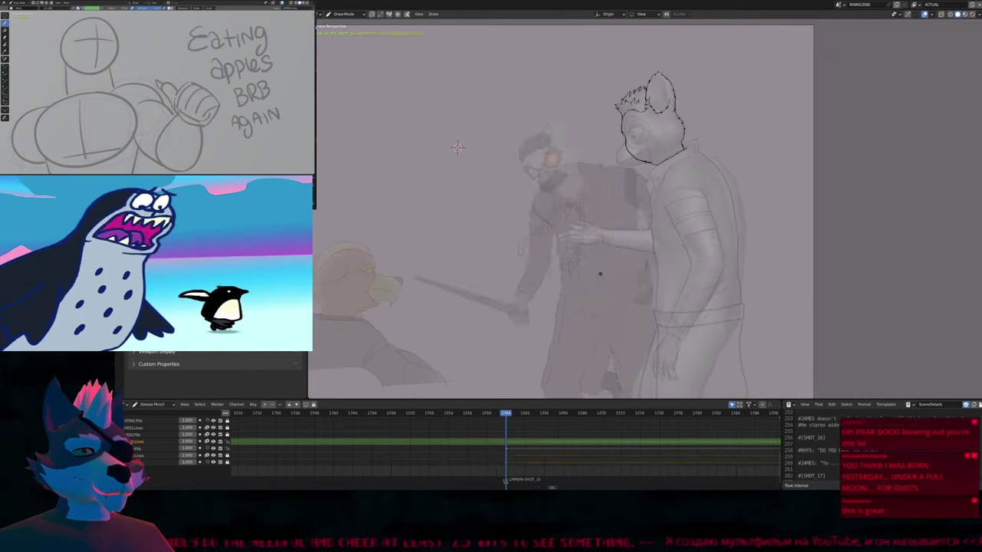
key(Up)
key(Up)
key(Down)
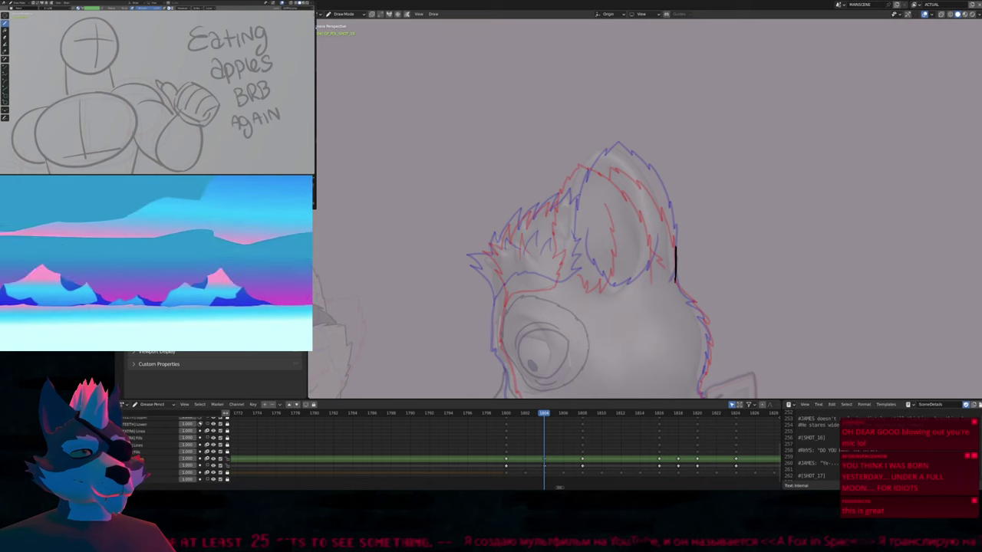
mouse_move(675, 281)
mouse_down()
mouse_move(664, 205)
mouse_move(625, 161)
mouse_move(595, 150)
mouse_up()
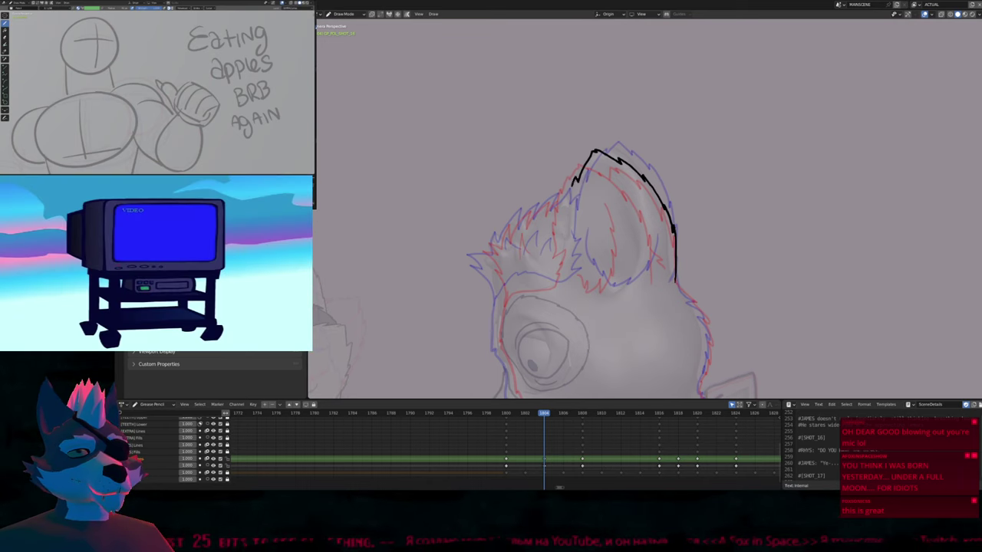
drag(572, 186, 561, 231)
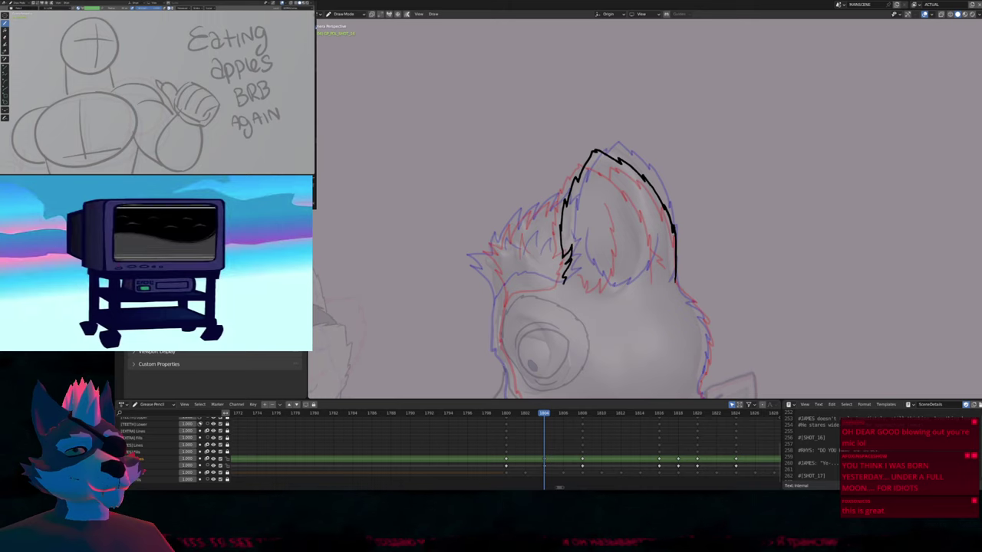
mouse_move(511, 283)
mouse_down()
mouse_move(502, 298)
mouse_move(469, 255)
mouse_move(554, 198)
mouse_up()
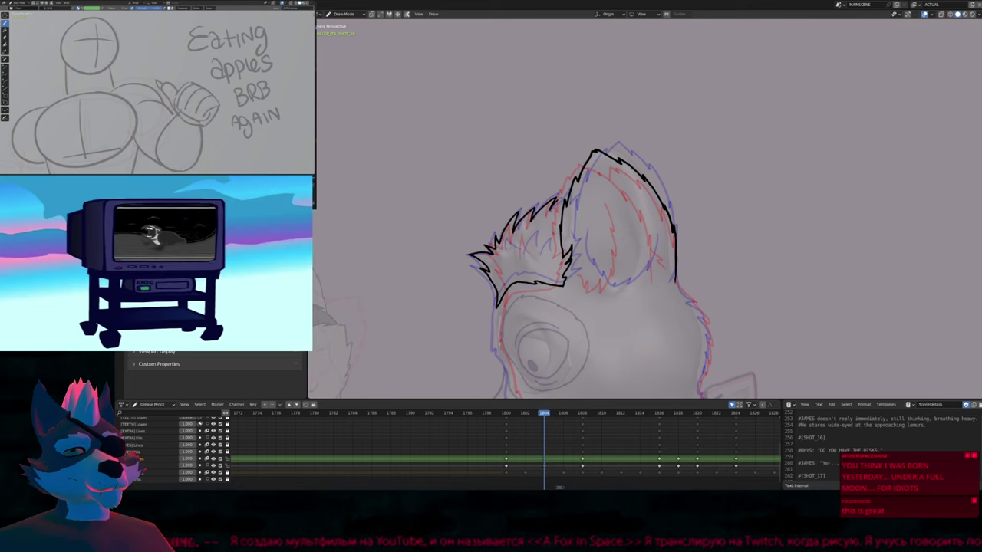
Bend the ear-tip stroke into shape with G and proportional falloff in Edit Mode
key(Tab)
key(g)
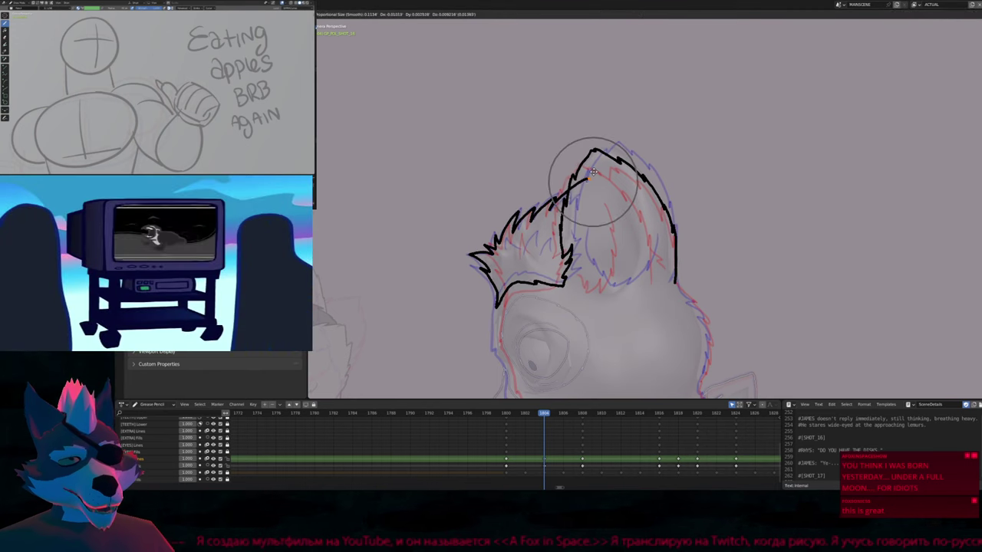
click(605, 188)
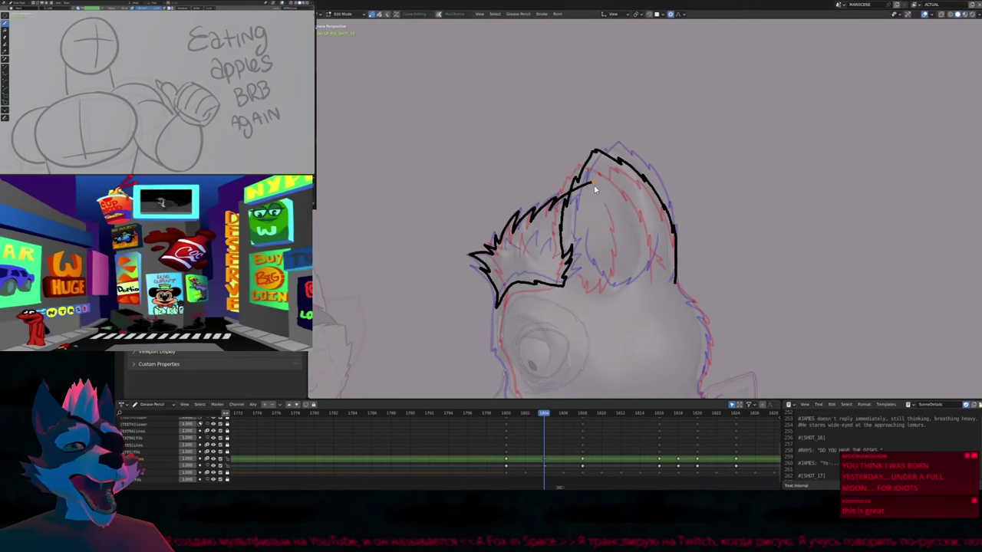
key(Tab)
Draw the ear's inner edge and the fur tufts inside it, then resize the brush
scroll(605, 199, up, 3)
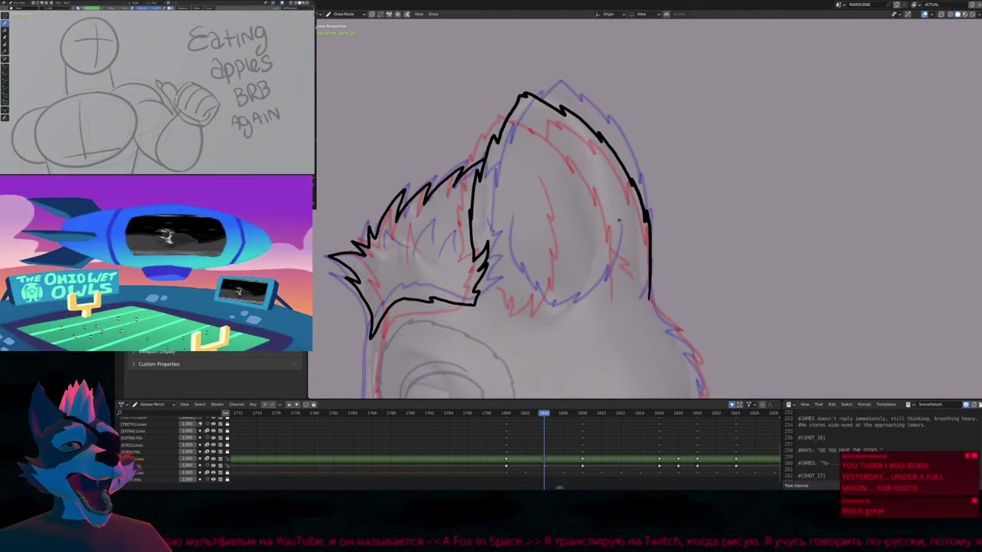
mouse_move(587, 192)
mouse_down()
mouse_move(595, 246)
mouse_move(577, 301)
mouse_up()
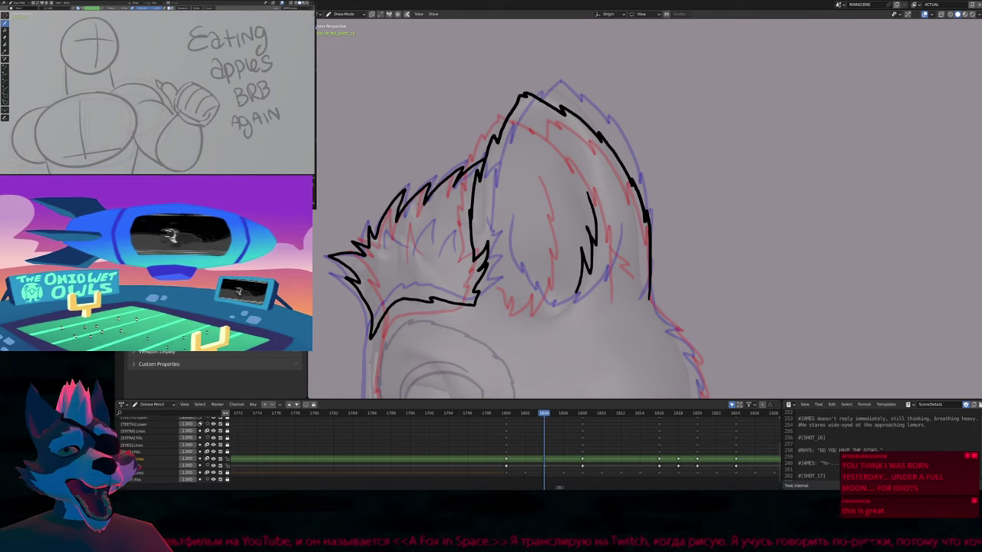
drag(503, 254, 577, 298)
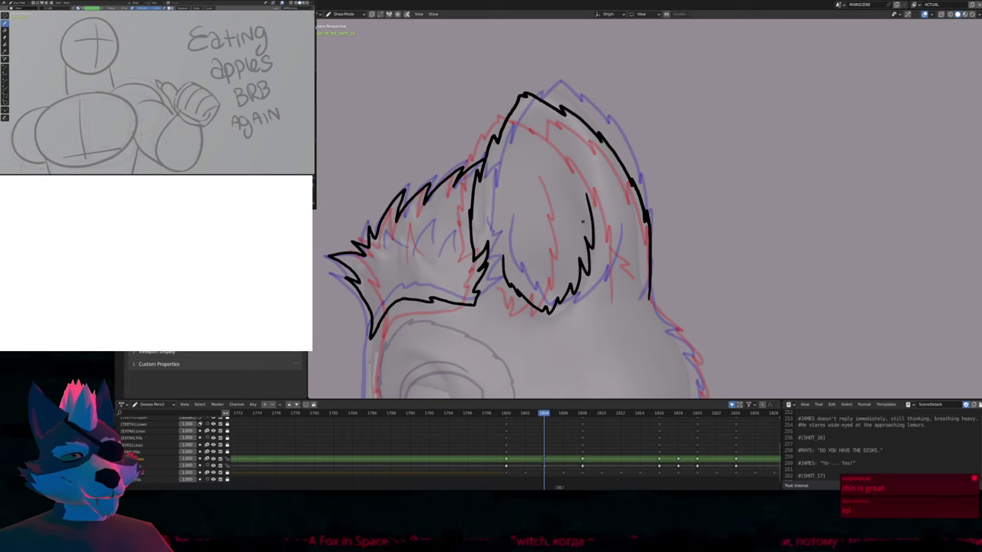
key(f)
click(658, 164)
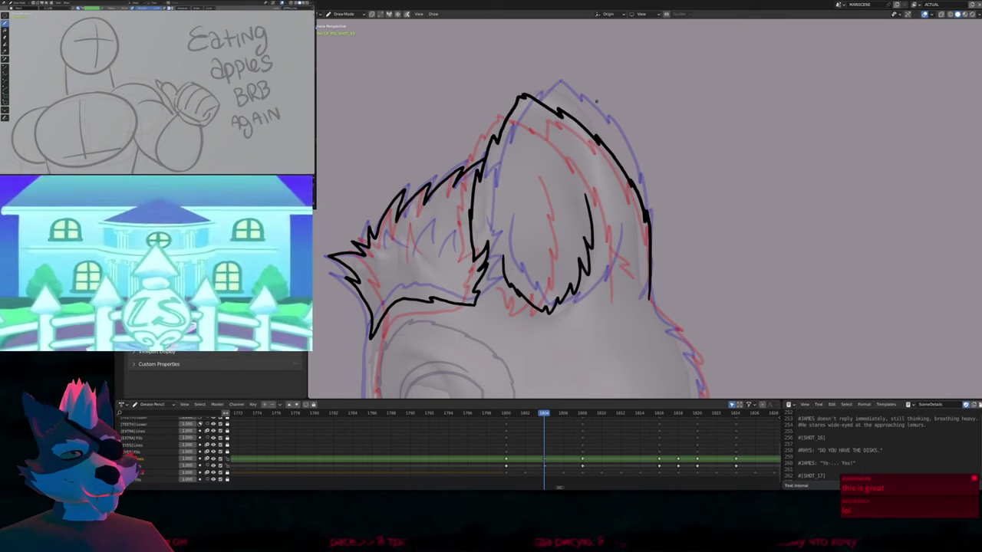
Ink the right side of the head downward and shrink the brush afterwards
shift+middle_drag(576, 97, 598, 176)
scroll(610, 186, down, 3)
scroll(599, 175, up, 3)
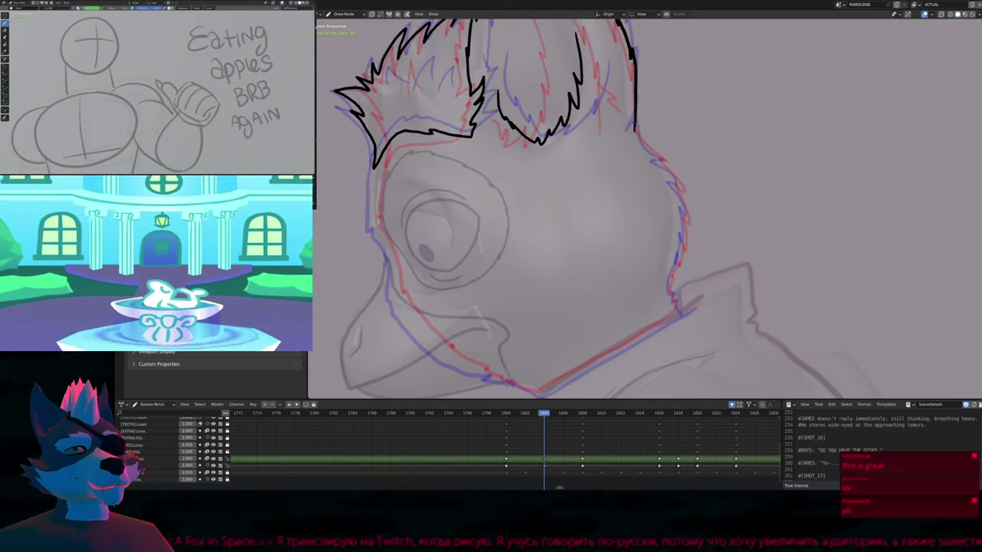
mouse_move(636, 129)
mouse_down()
mouse_move(668, 158)
mouse_move(688, 223)
mouse_move(667, 299)
mouse_move(674, 308)
mouse_up()
key(f)
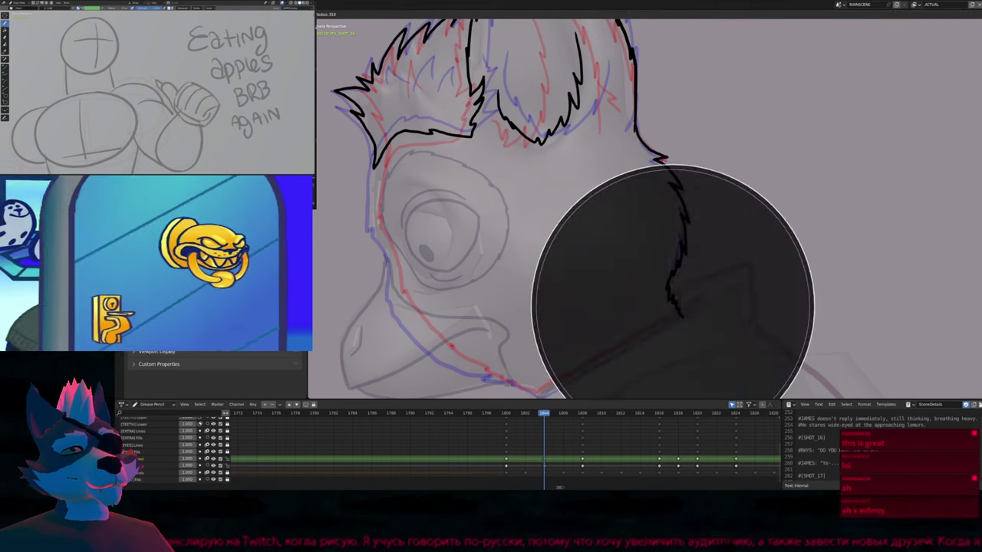
click(652, 302)
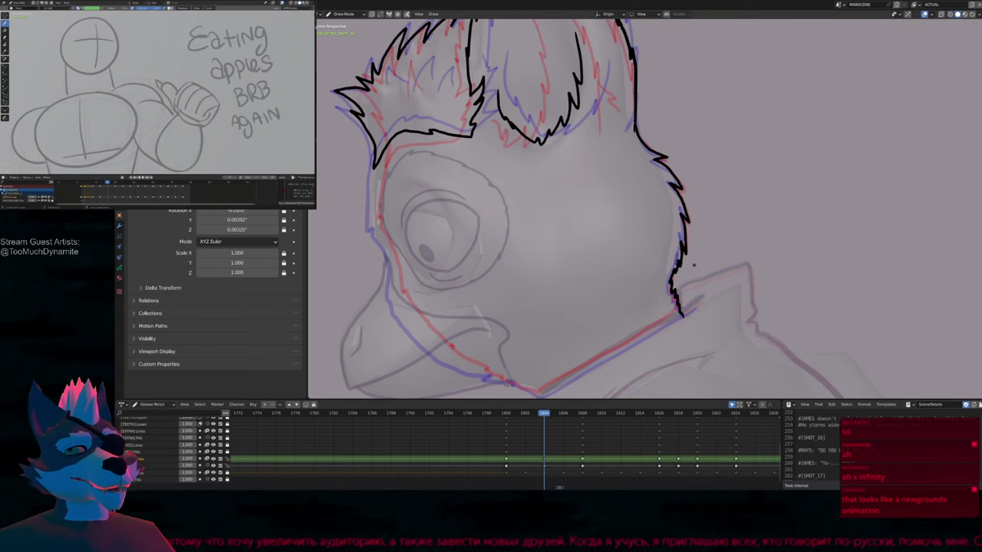
After undoing stray attempts, ink the left cheek and jaw down to the collar in one stroke
drag(668, 259, 449, 296)
key(ctrl+z)
mouse_move(515, 279)
shift+middle_down()
mouse_move(622, 286)
mouse_move(630, 199)
shift+middle_up()
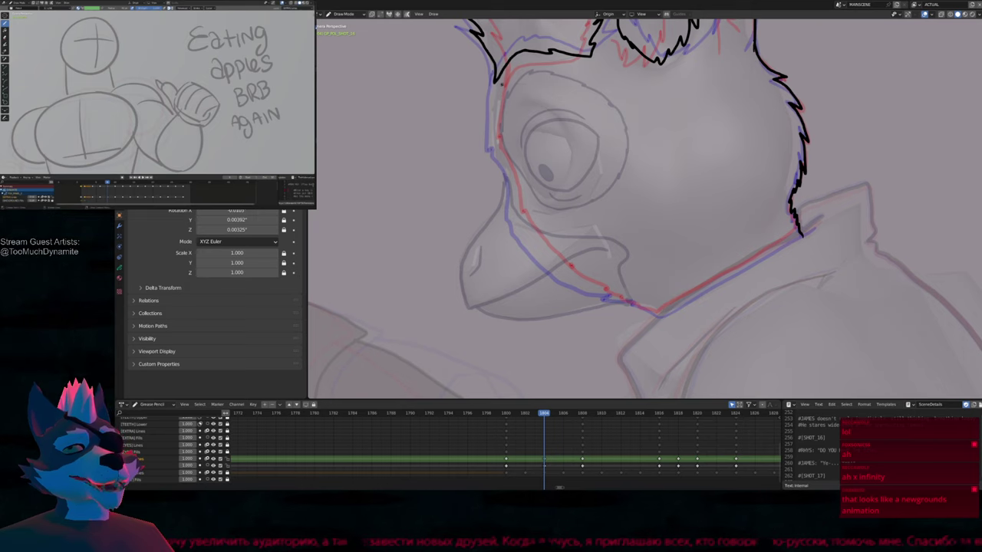
drag(497, 81, 497, 143)
key(ctrl+z)
mouse_move(497, 81)
mouse_down()
mouse_move(496, 146)
mouse_move(522, 218)
mouse_up()
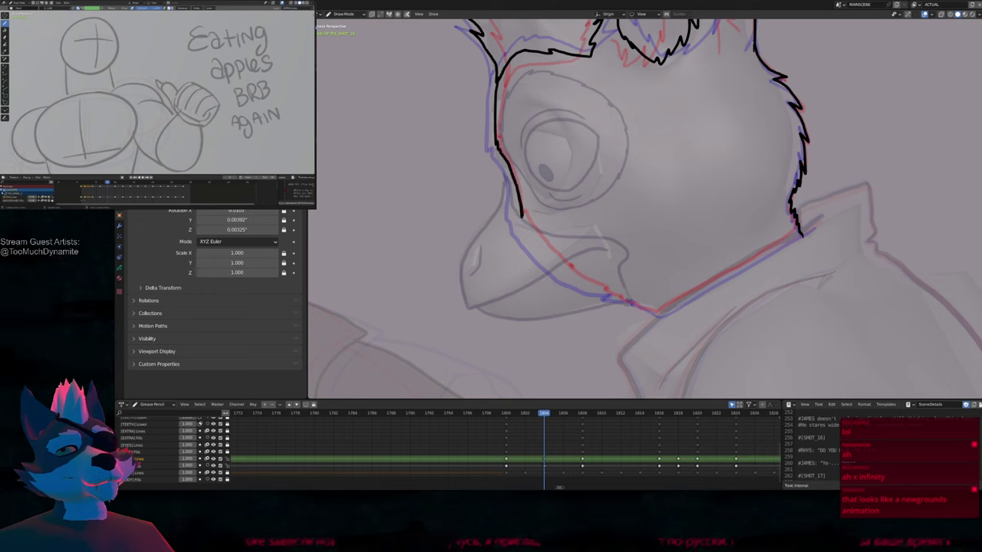
key(ctrl+z)
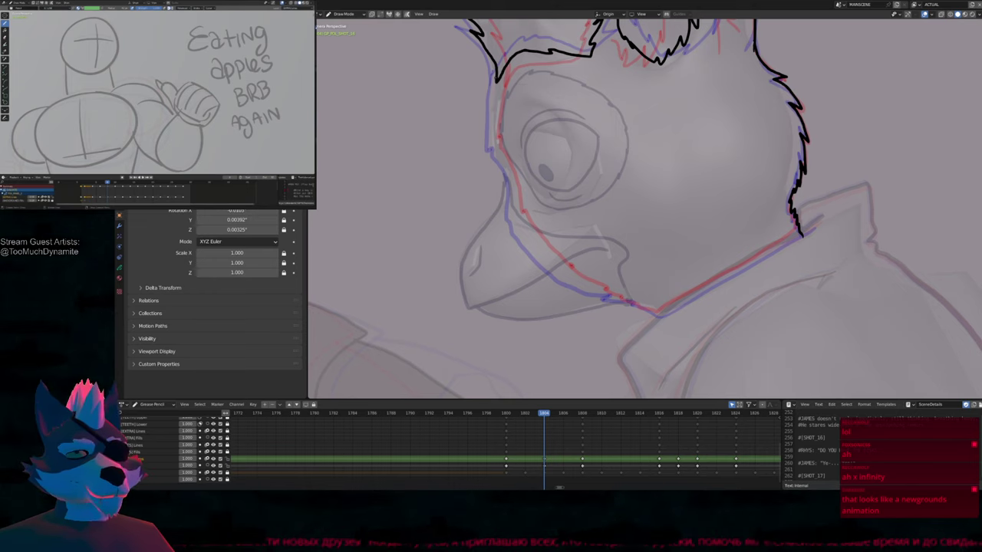
mouse_move(496, 91)
mouse_down()
mouse_move(491, 141)
mouse_move(530, 241)
mouse_move(568, 276)
mouse_move(659, 316)
mouse_move(811, 222)
mouse_up()
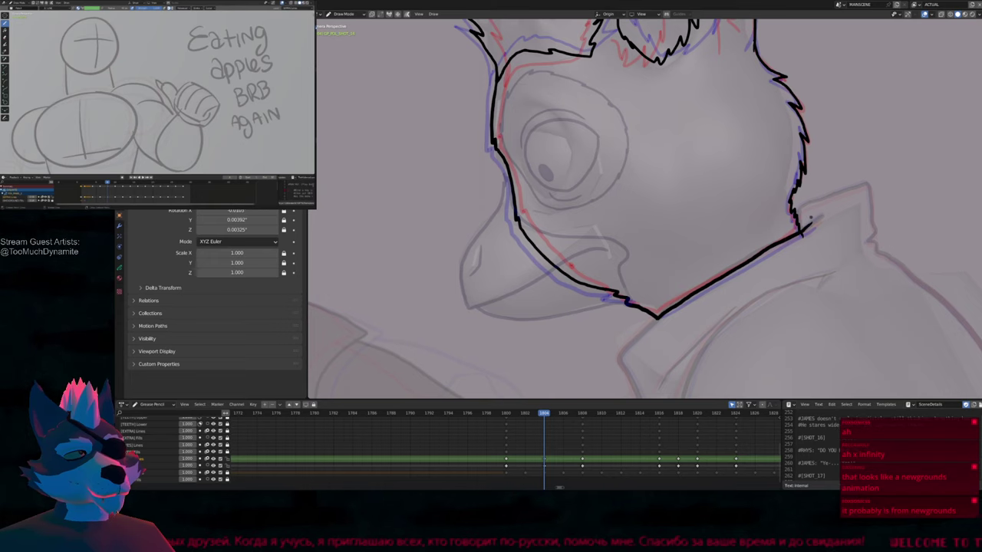
Cancel two brush-size adjustments and zoom out over the outlined head
key(f)
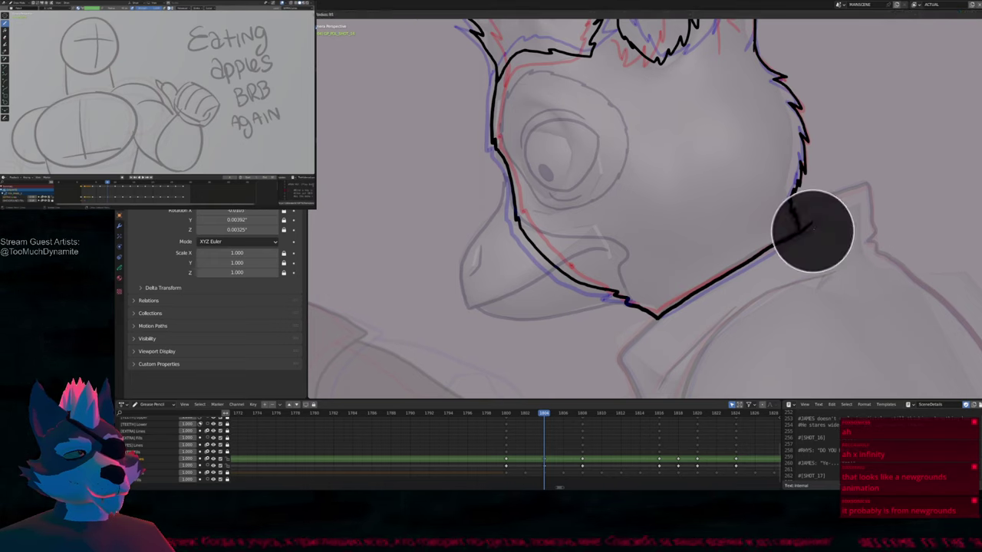
key(Escape)
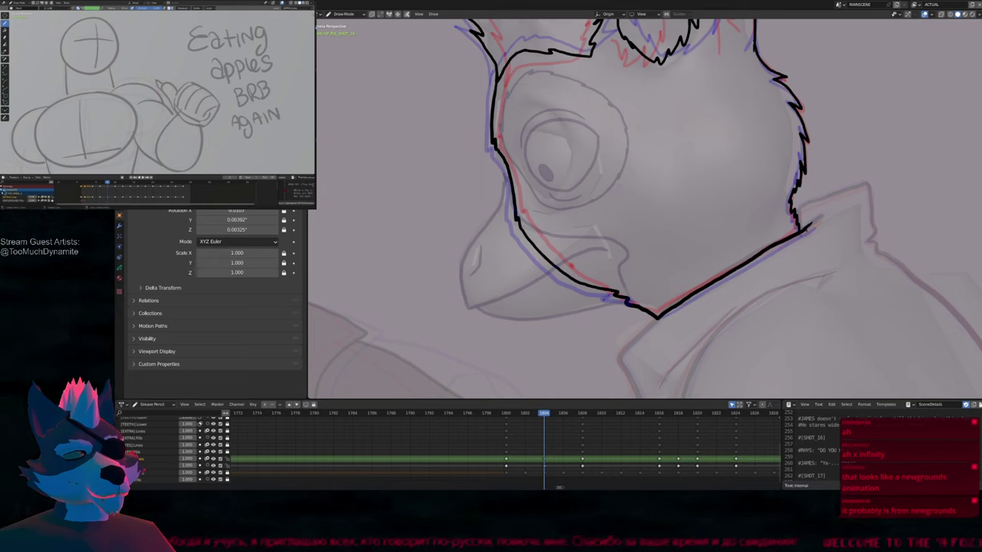
key(f)
key(Escape)
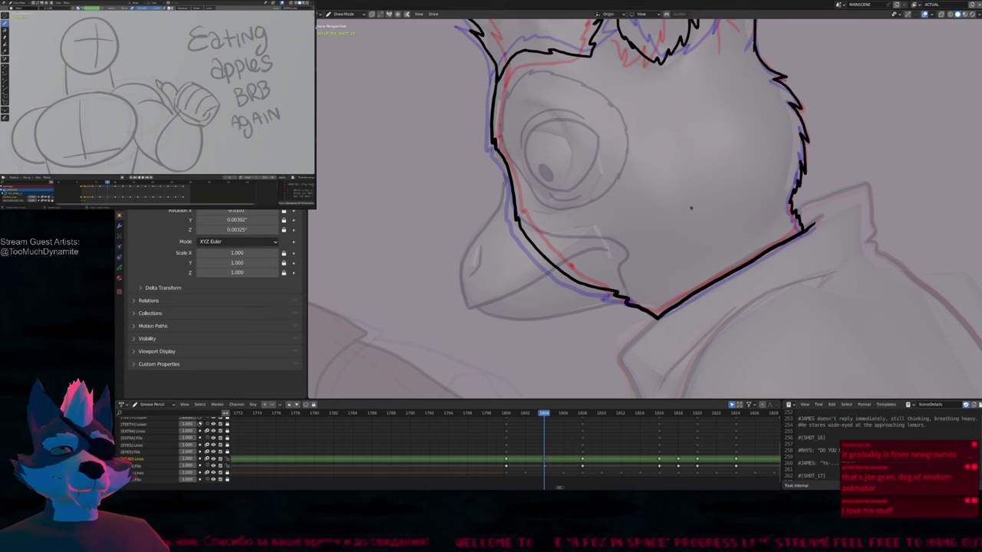
scroll(556, 347, down, 6)
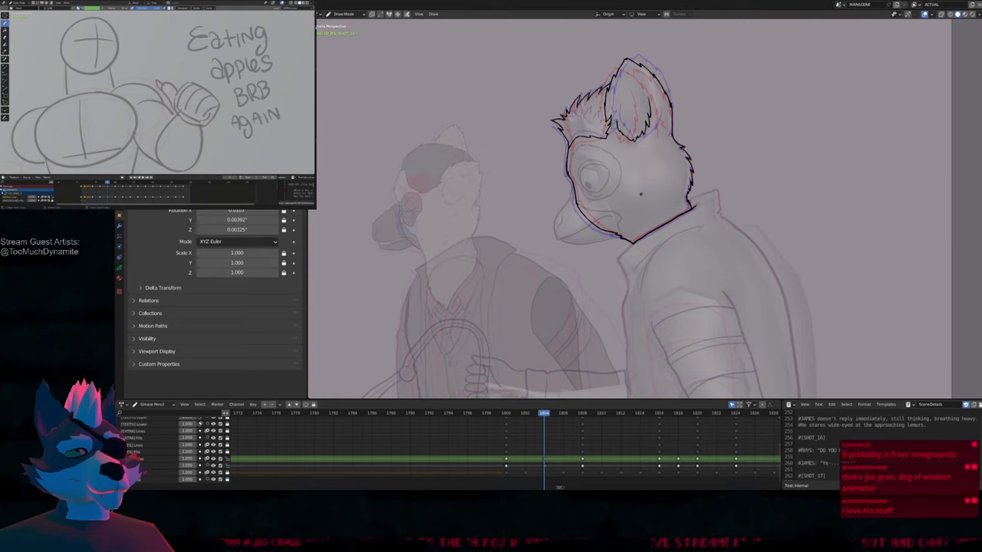
Orbit around the head, compare frames 1800 and 1804, and play the inked animation
mouse_move(641, 194)
shift+middle_down()
mouse_move(628, 223)
mouse_move(613, 228)
shift+middle_up()
middle_drag(634, 292, 641, 203)
scroll(641, 203, up, 6)
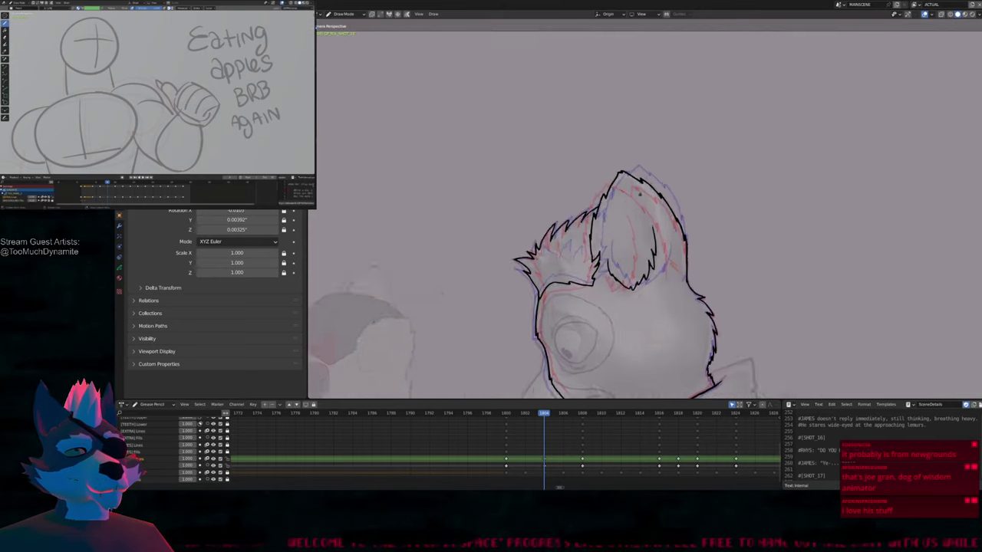
key(Left)
key(Left)
key(Left)
key(Left)
key(Right)
key(Right)
key(Right)
key(Right)
scroll(647, 164, down, 8)
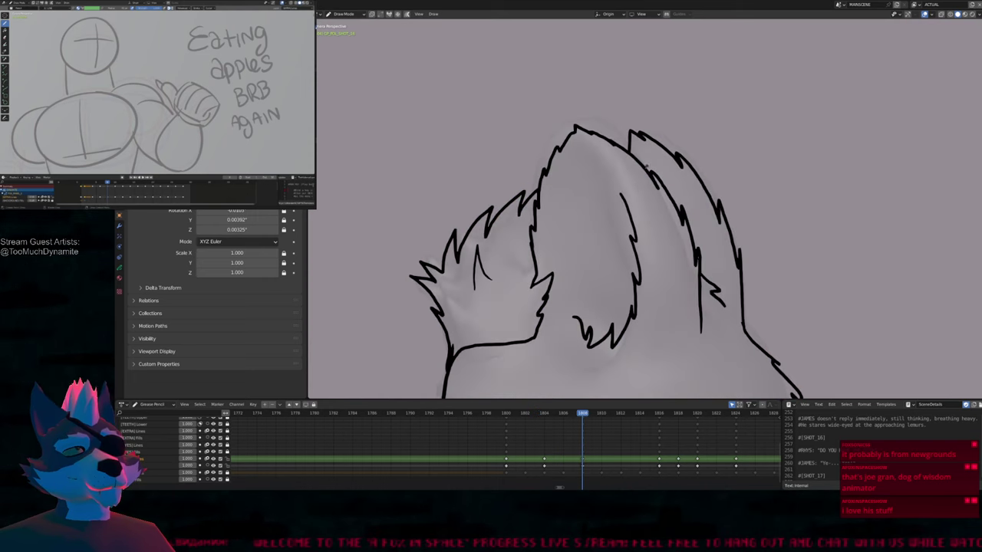
key(space)
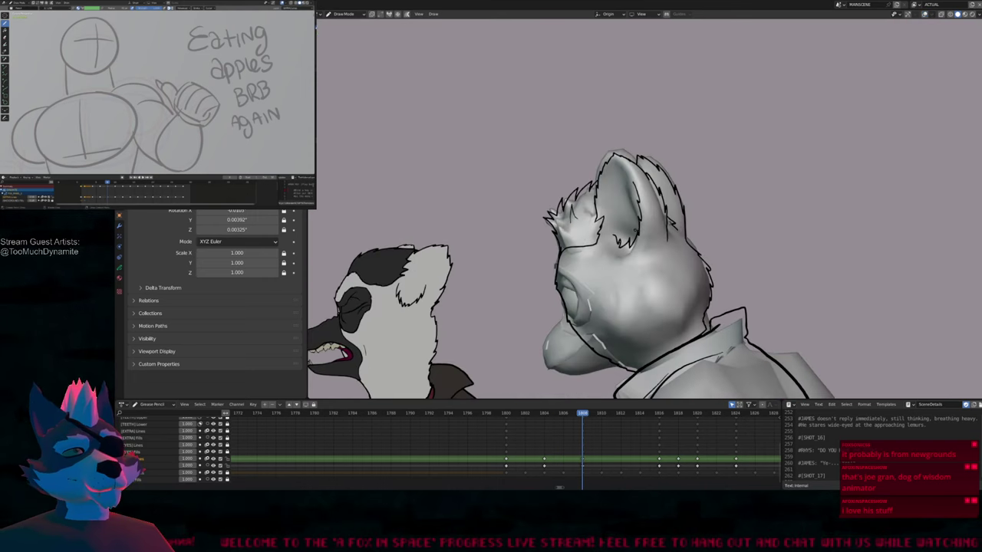
key(Escape)
key(space)
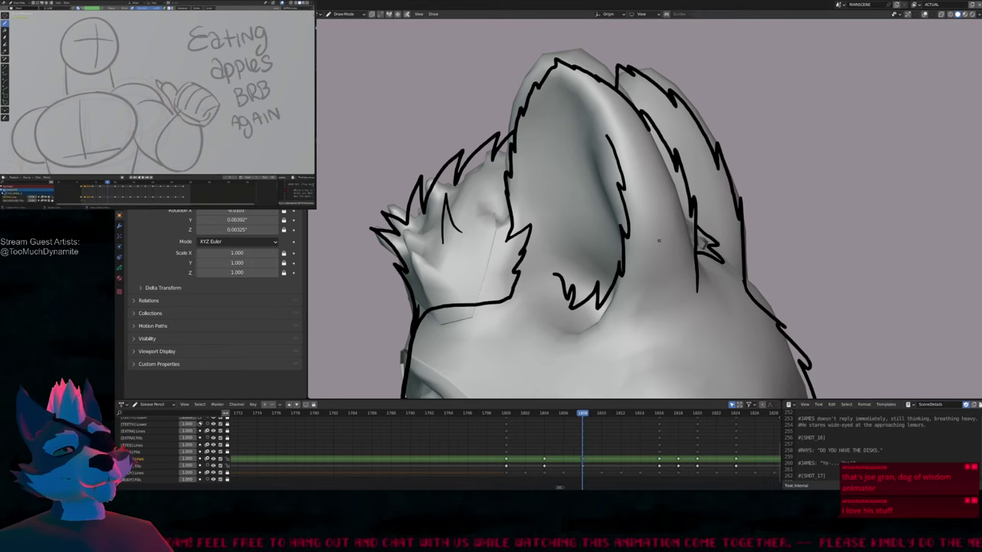
Undo a trial stroke on the ear and return to the camera view of the head
drag(666, 244, 515, 317)
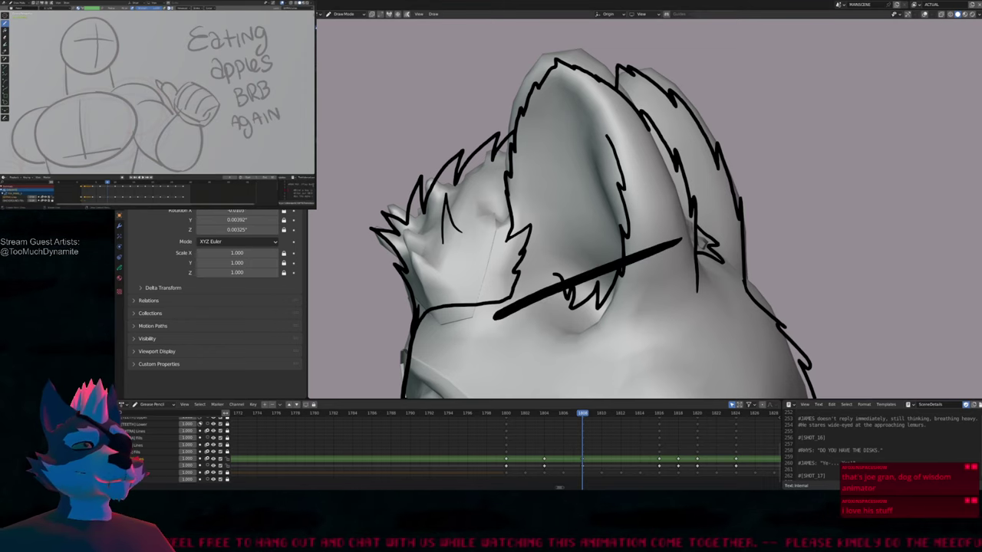
key(ctrl+z)
key(KP_0)
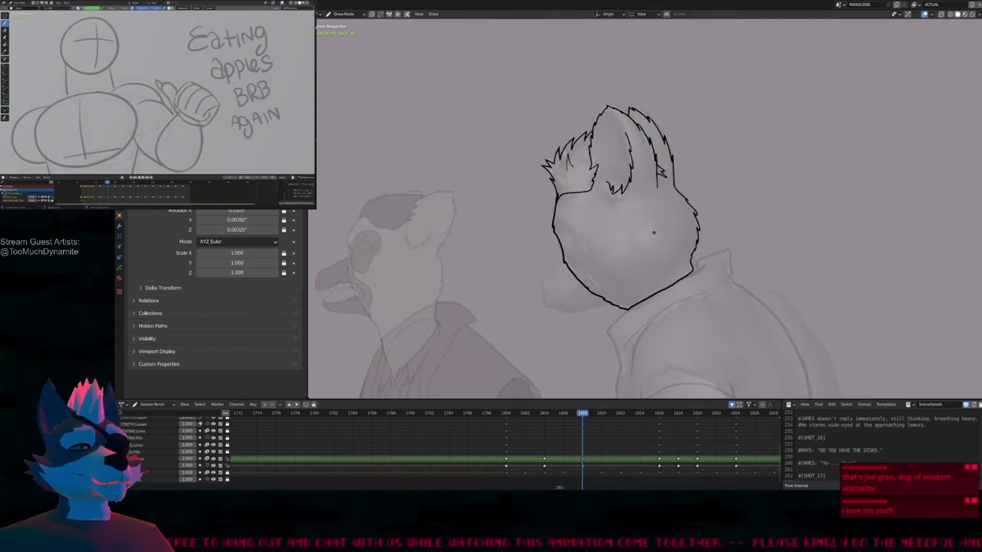
shift+middle_drag(669, 264, 595, 302)
middle_drag(530, 438, 425, 431)
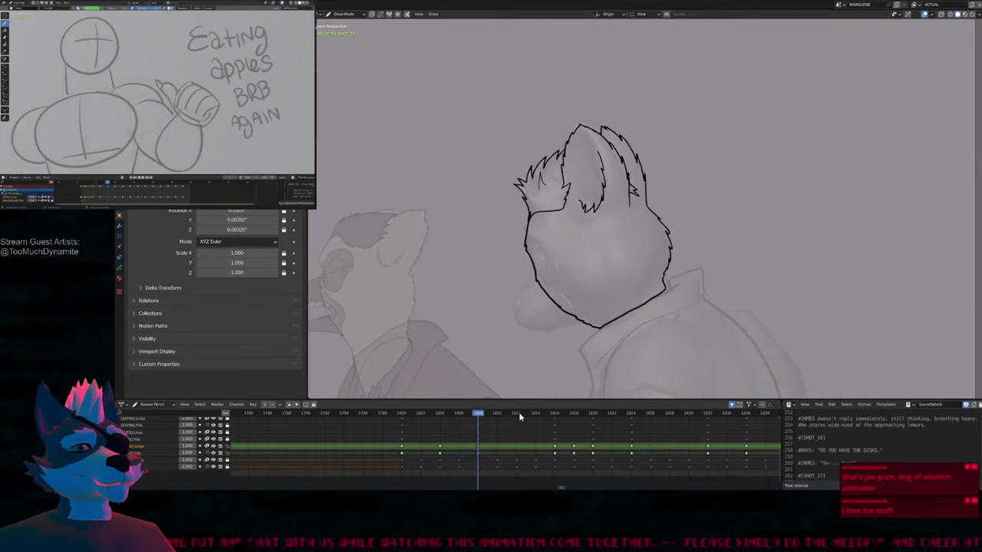
Go to frame 1812 and maximize the viewport around the head
click(518, 412)
key(Tab)
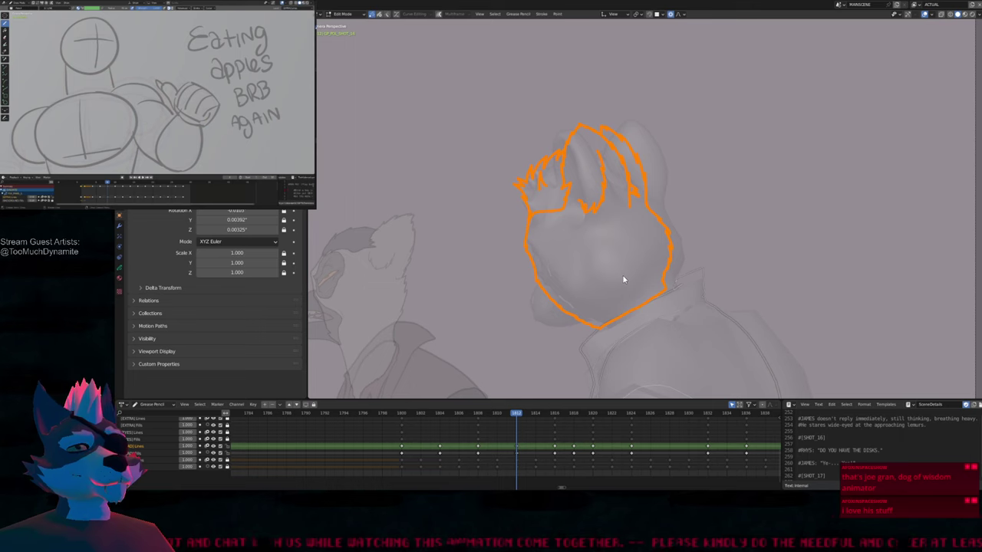
key(Tab)
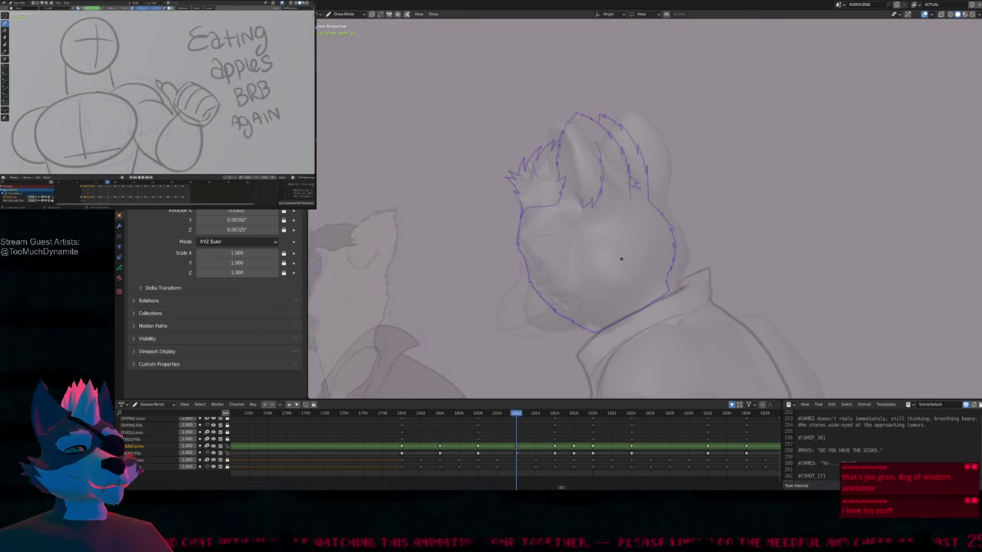
scroll(622, 258, up, 4)
key(ctrl+space)
key(ctrl+space)
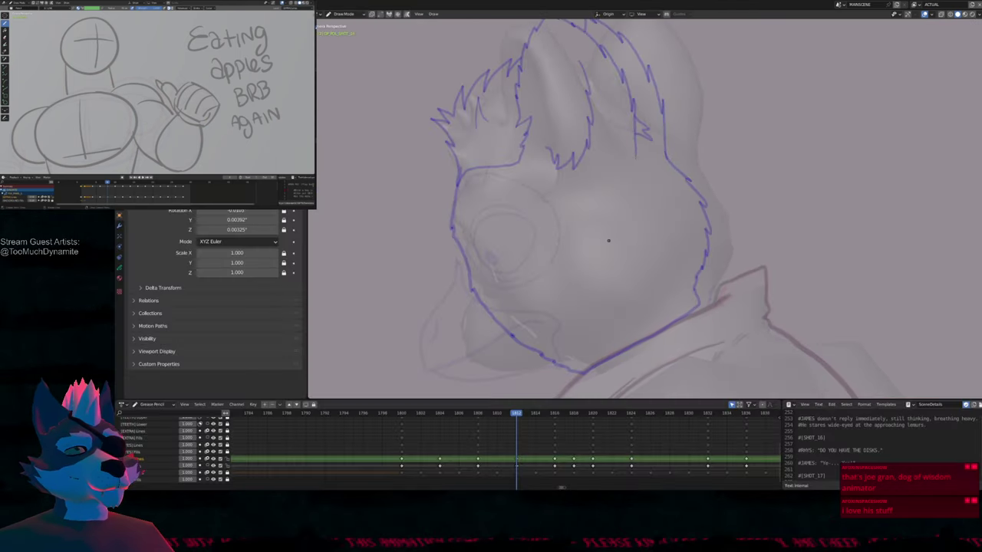
Step through frames 1808–1820 and play them, comparing the head drawings at 1812, 1816 and 1818
key(Down)
key(Up)
key(Up)
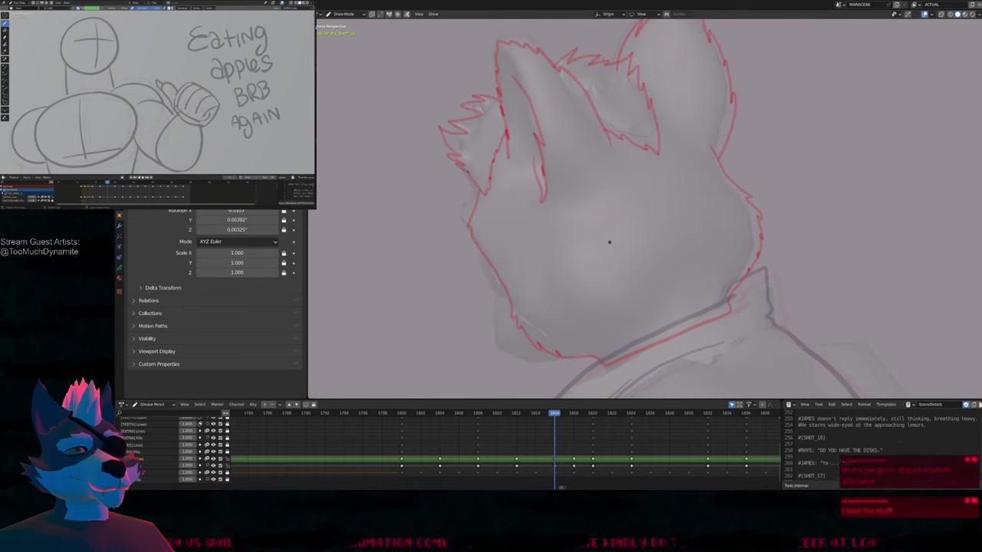
key(Up)
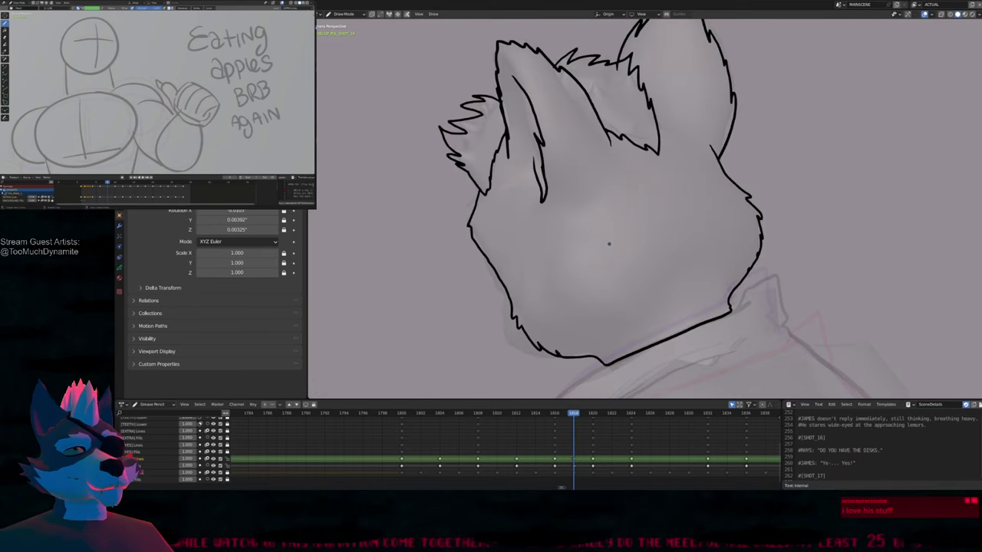
key(Down)
key(Down)
key(Up)
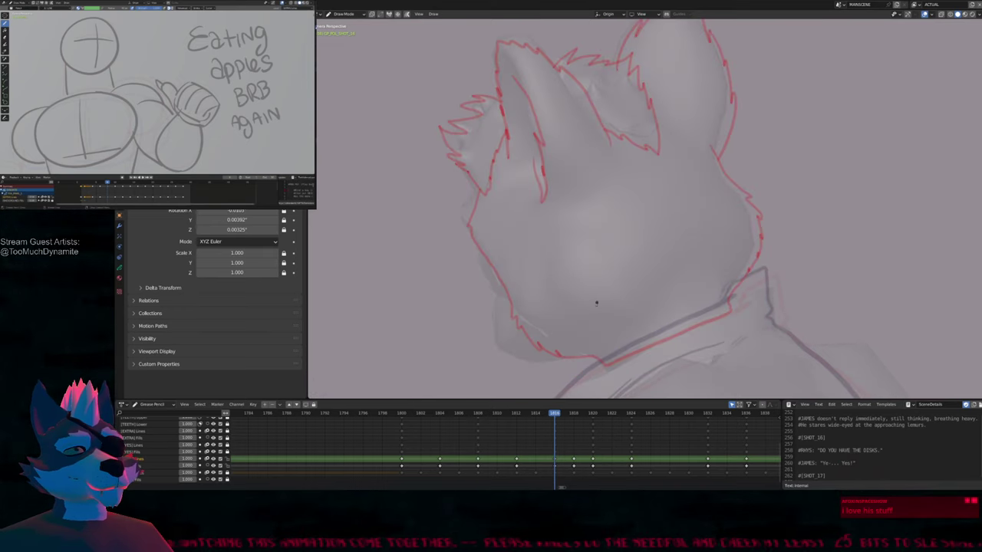
key(Up)
key(Up)
key(Down)
key(Down)
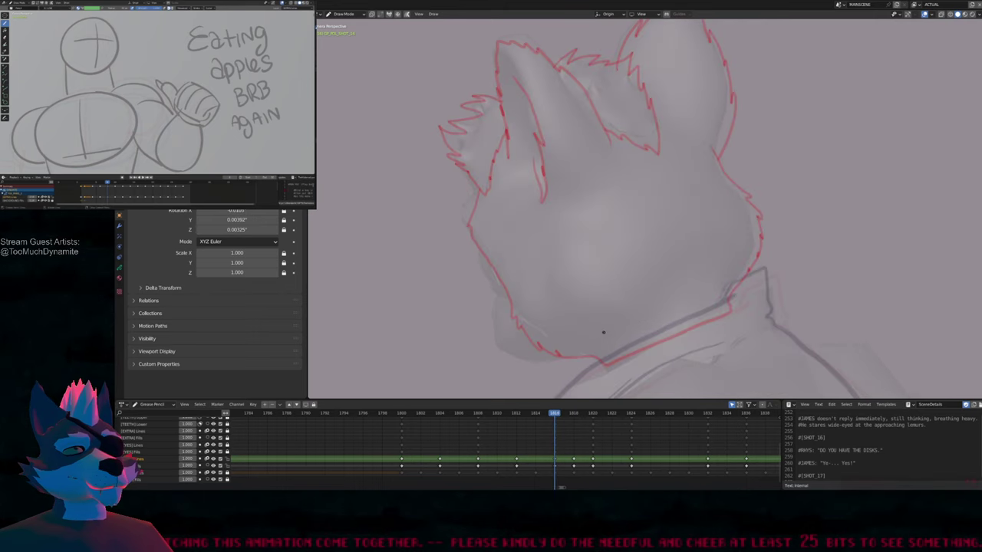
key(Down)
key(space)
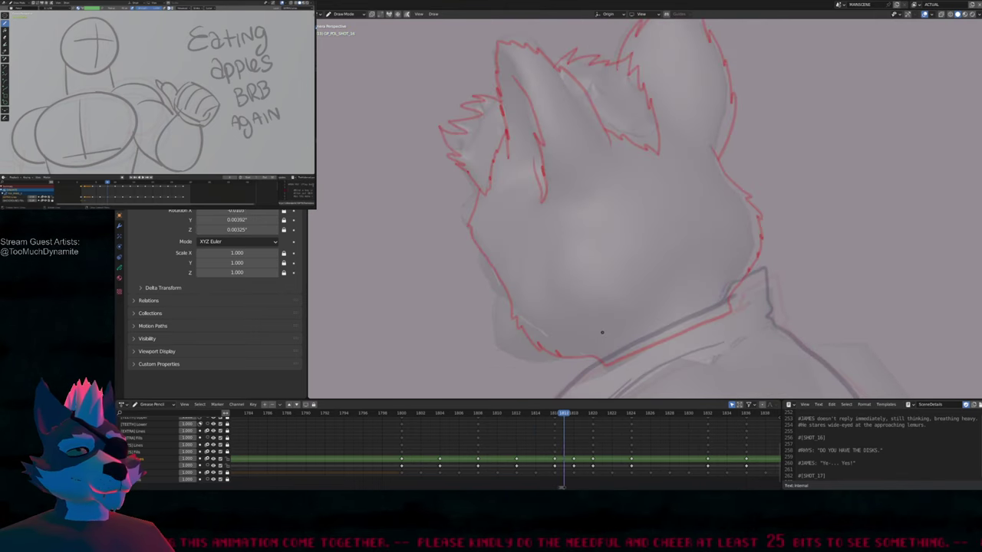
key(Down)
key(Down)
key(Down)
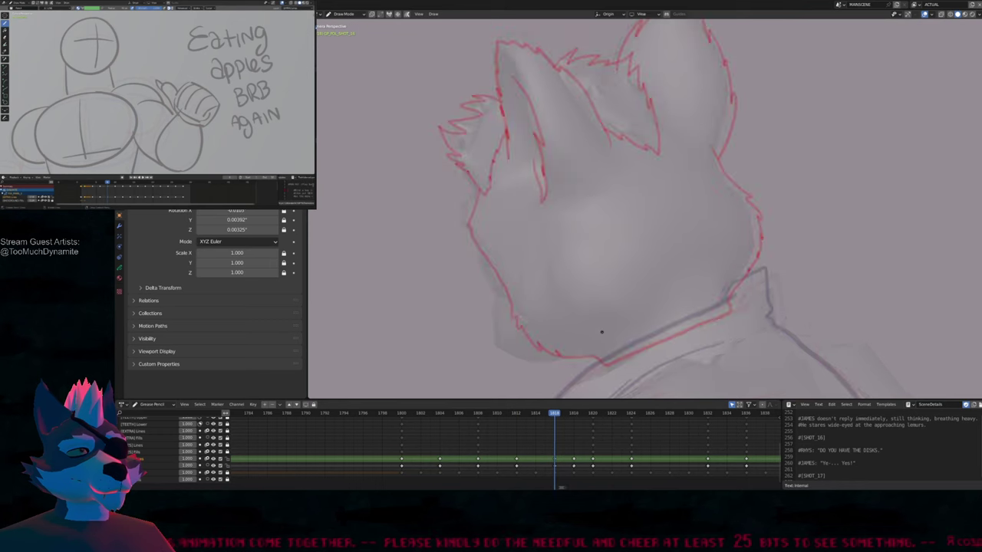
key(Up)
key(Right)
Slide the inked head keyframe from 1818 to 1816 and undo a stray straight stroke
key(Left)
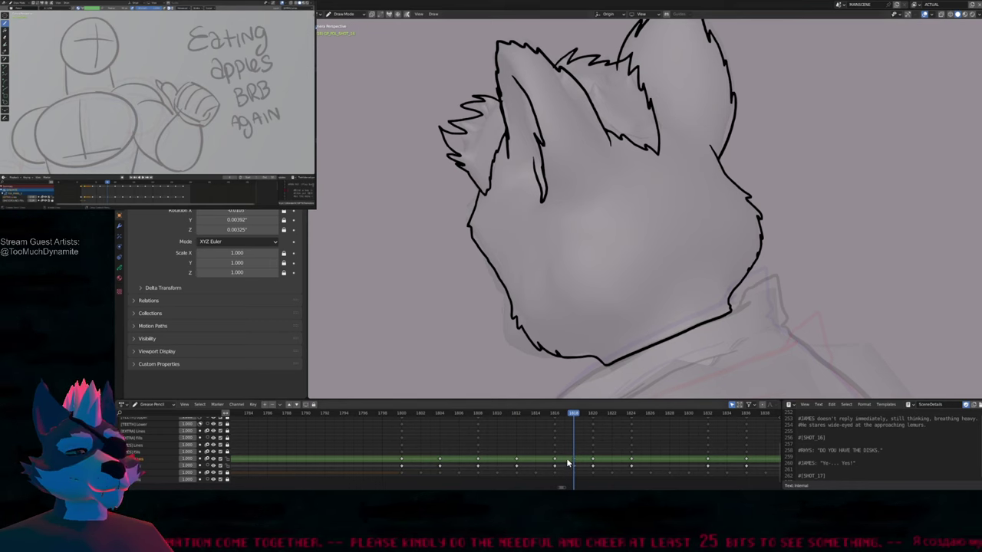
drag(573, 466, 564, 466)
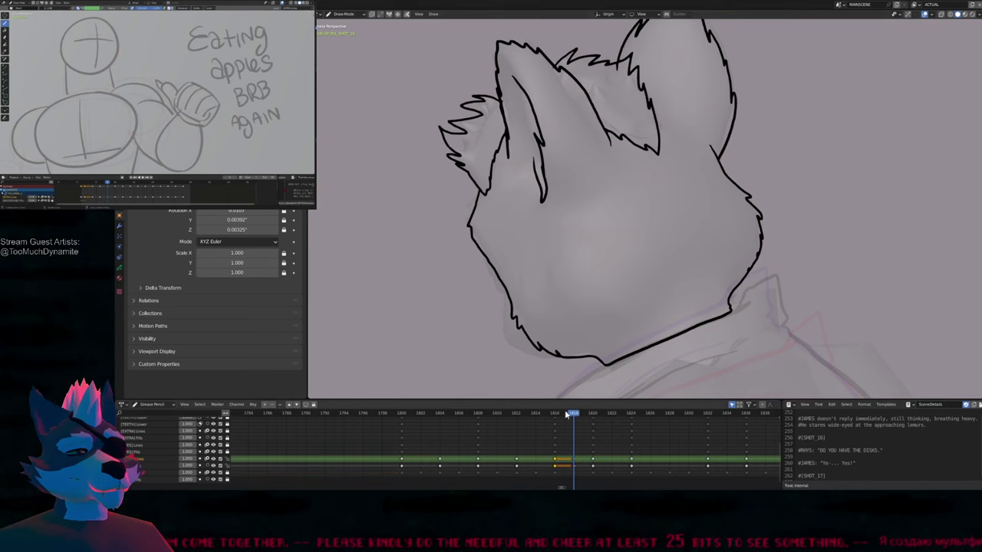
key(Left)
key(Left)
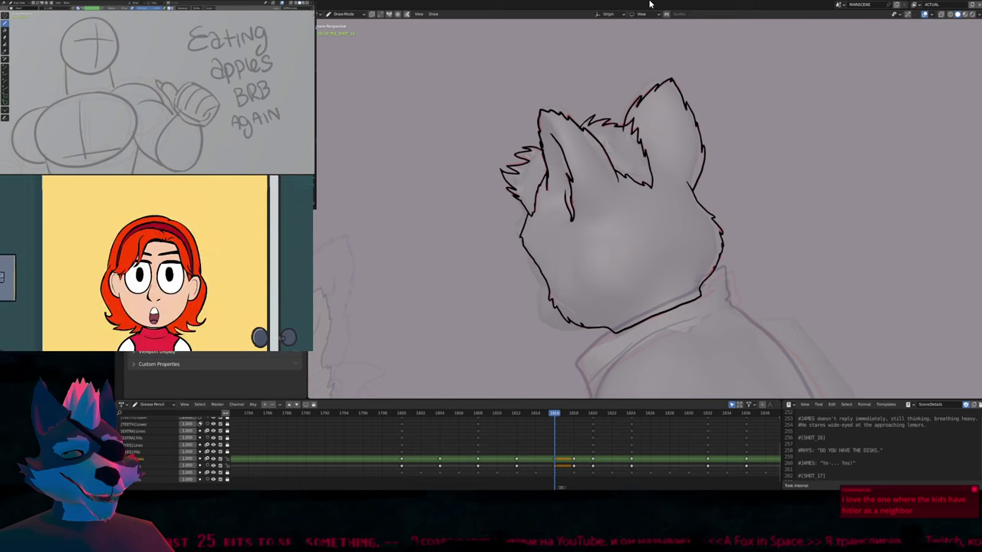
drag(446, 307, 707, 242)
key(ctrl+z)
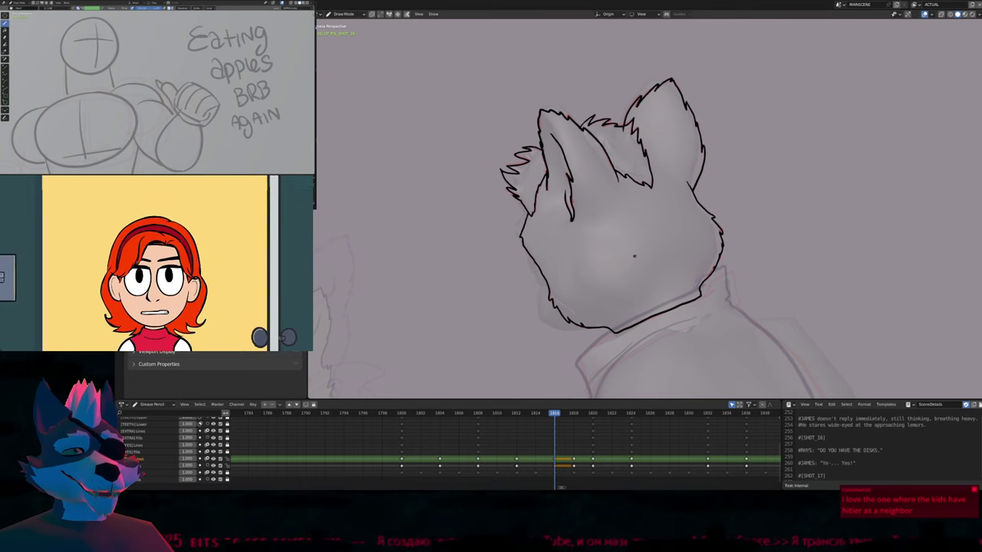
mouse_move(665, 230)
shift+middle_down()
mouse_move(618, 310)
mouse_move(607, 272)
shift+middle_up()
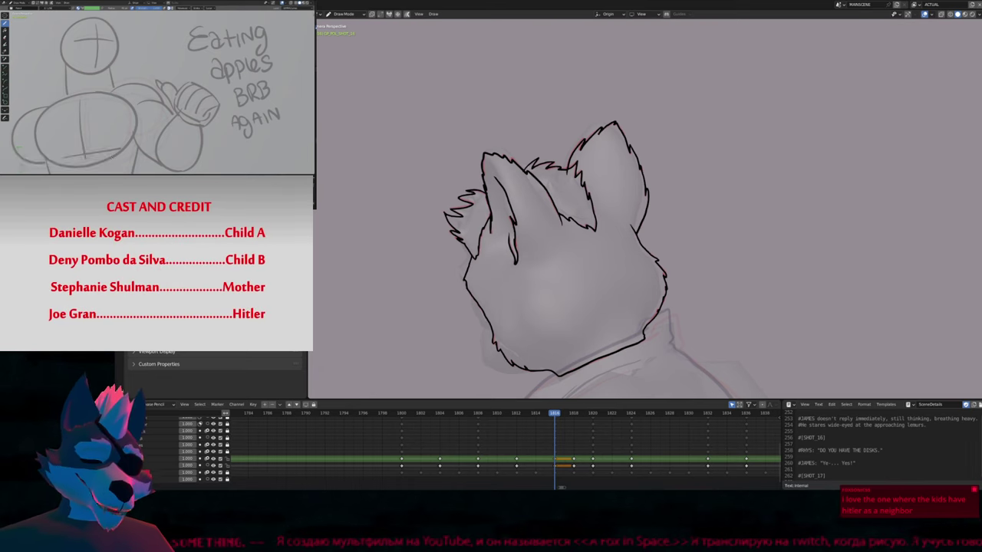
shift+middle_drag(688, 232, 692, 214)
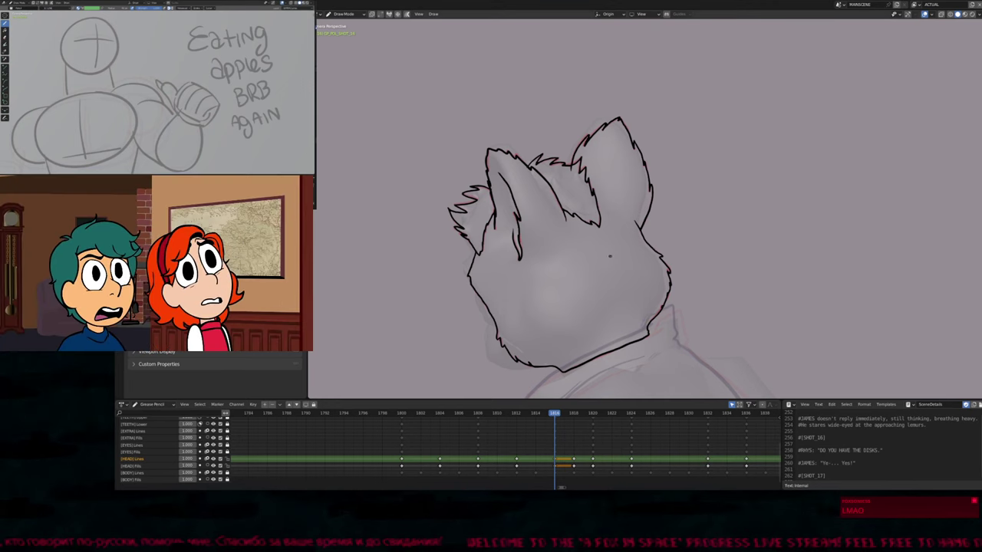
Undo a stray stroke drawn across the head and recentre the view on it
drag(748, 224, 405, 307)
shift+middle_drag(407, 307, 376, 315)
key(ctrl+z)
mouse_move(544, 285)
shift+middle_down()
mouse_move(522, 291)
mouse_move(563, 273)
shift+middle_up()
Compare frame 1816 against keyframes 1812 and 1818
key(Down)
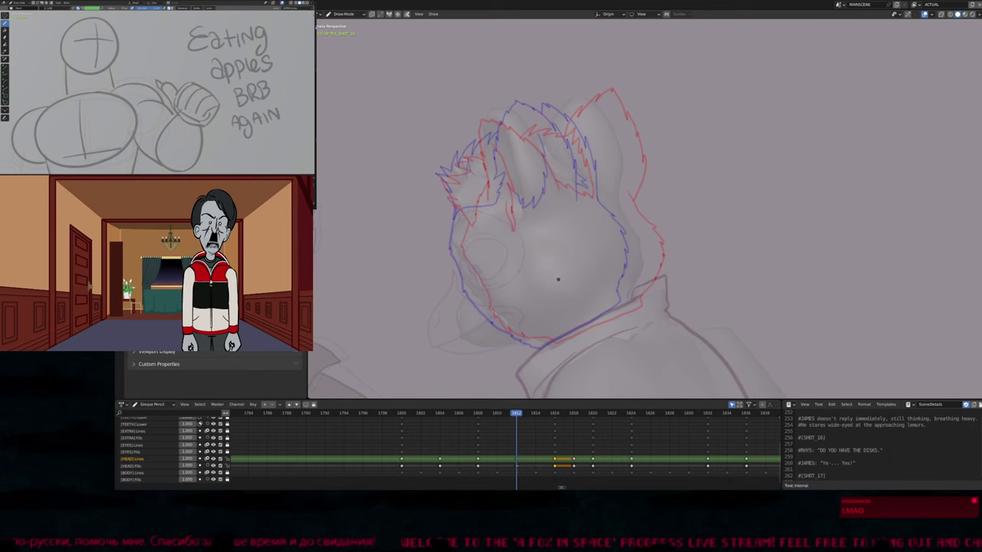
key(Up)
key(Down)
key(Up)
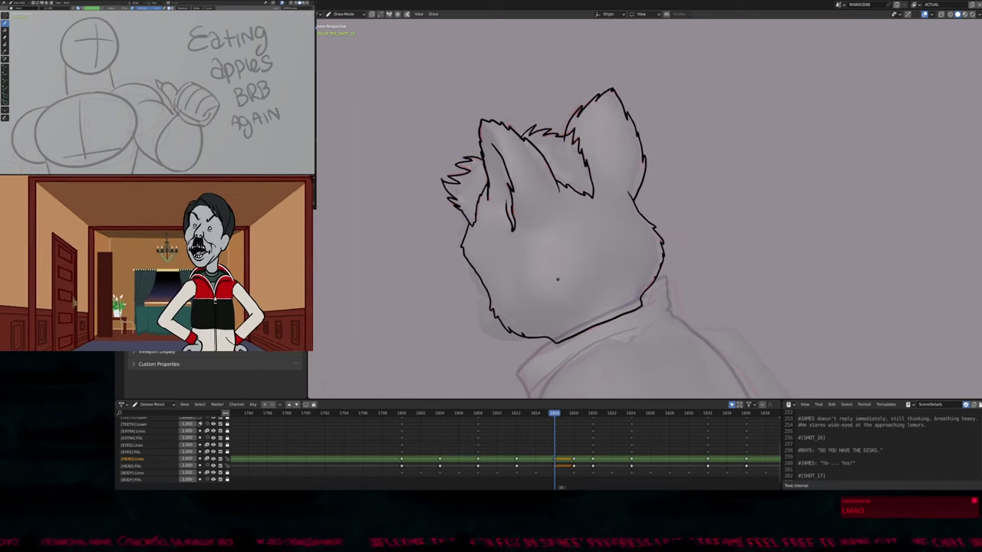
key(Up)
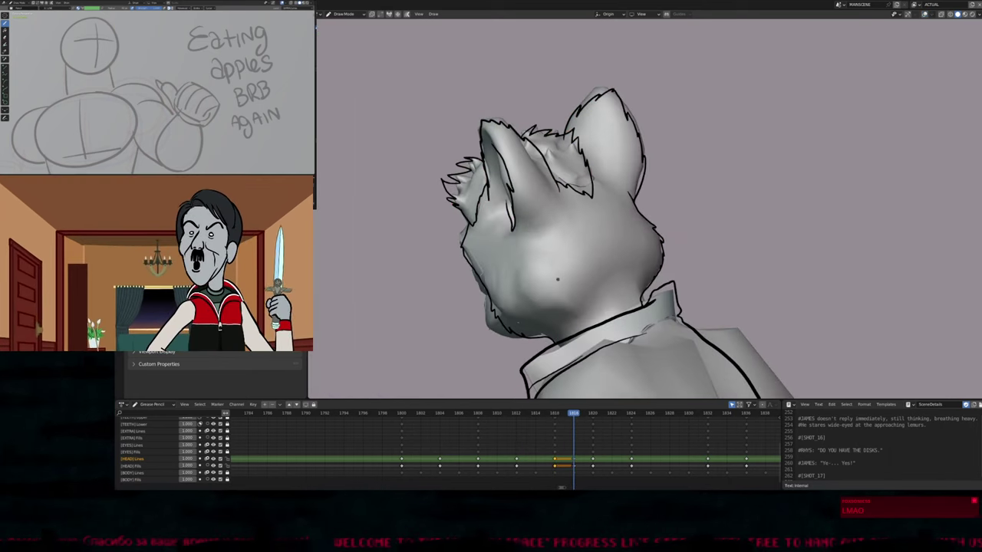
key(Down)
key(Up)
key(Down)
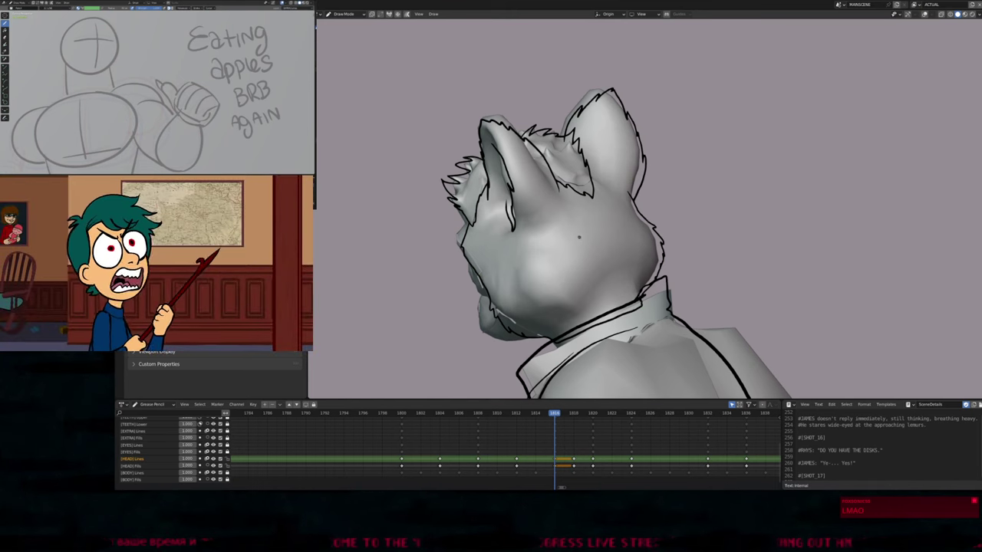
Resize the brush and redraw the right ear's ink outline on frame 1816, checking it against 1818
key(f)
click(579, 237)
drag(605, 89, 642, 163)
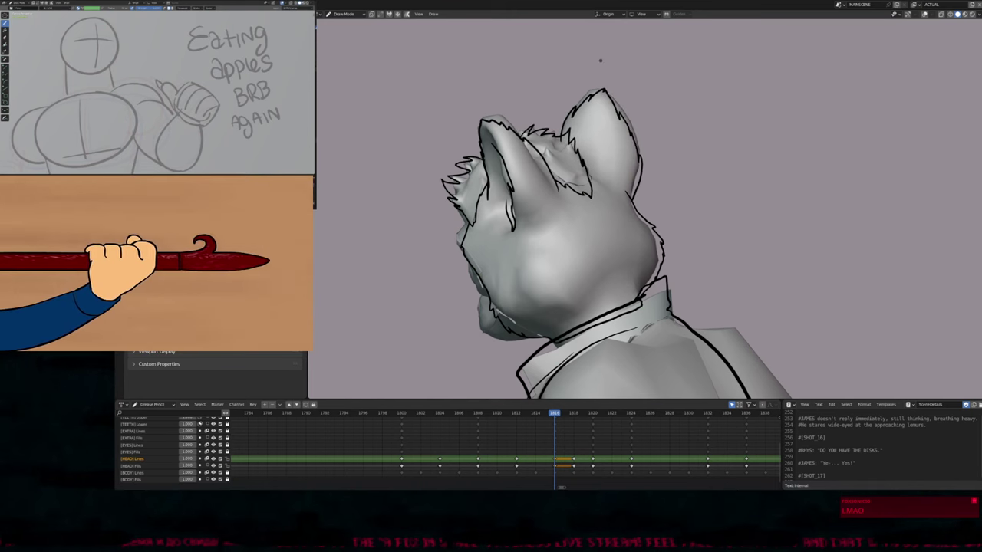
key(Up)
key(Down)
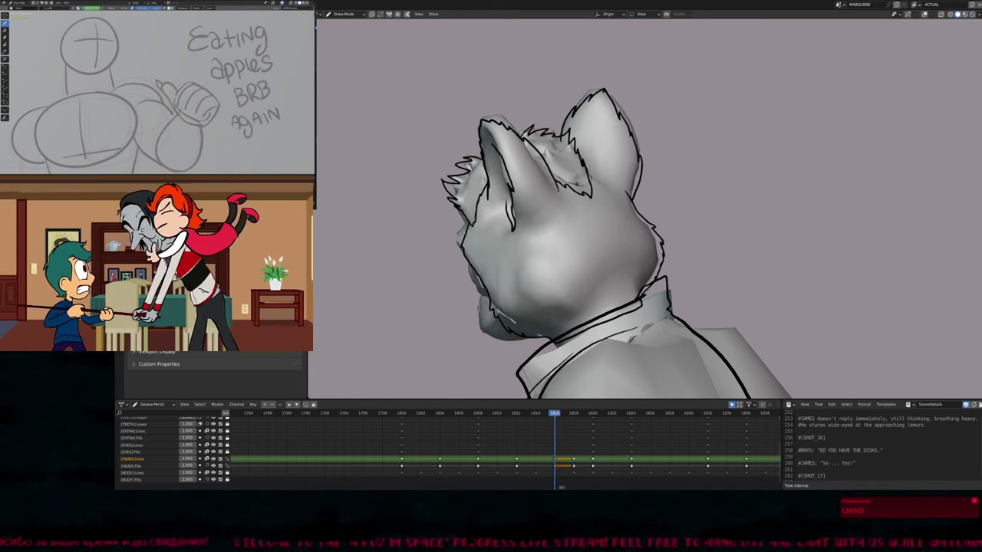
key(Up)
key(Down)
Adjust the brush size and flip between frames 1812, 1816 and 1818 to check the ear
key(f)
click(580, 223)
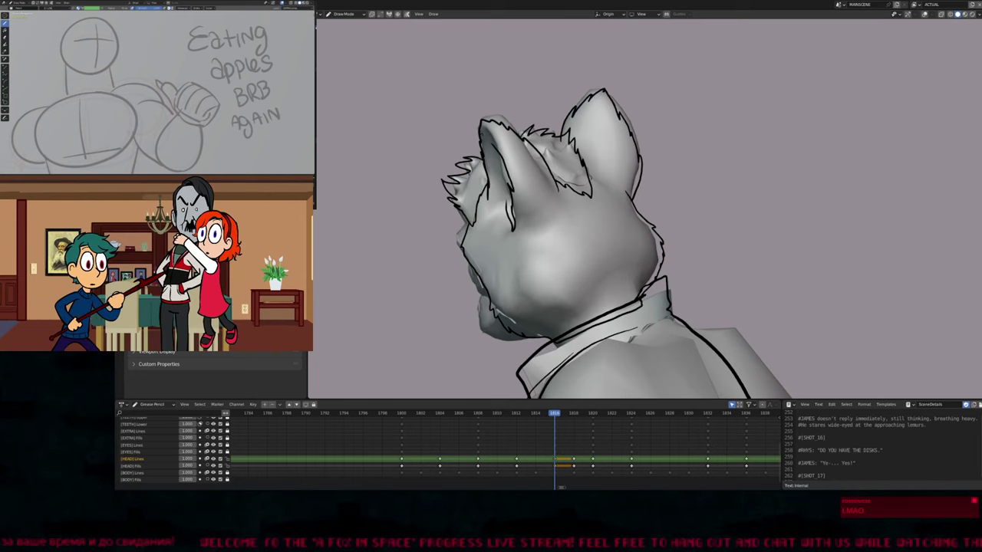
key(Right)
key(Right)
key(Left)
key(Left)
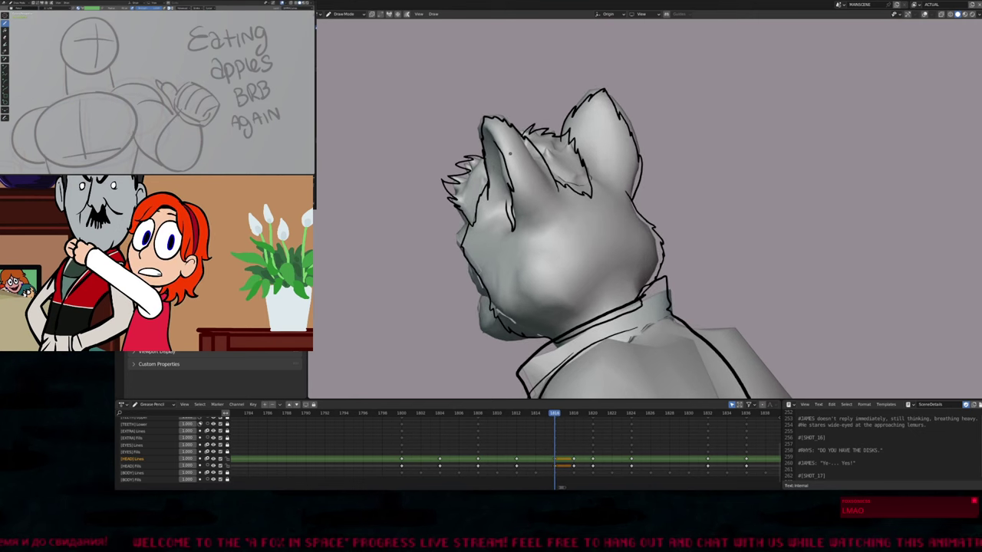
key(Right)
key(Right)
key(Left)
key(Left)
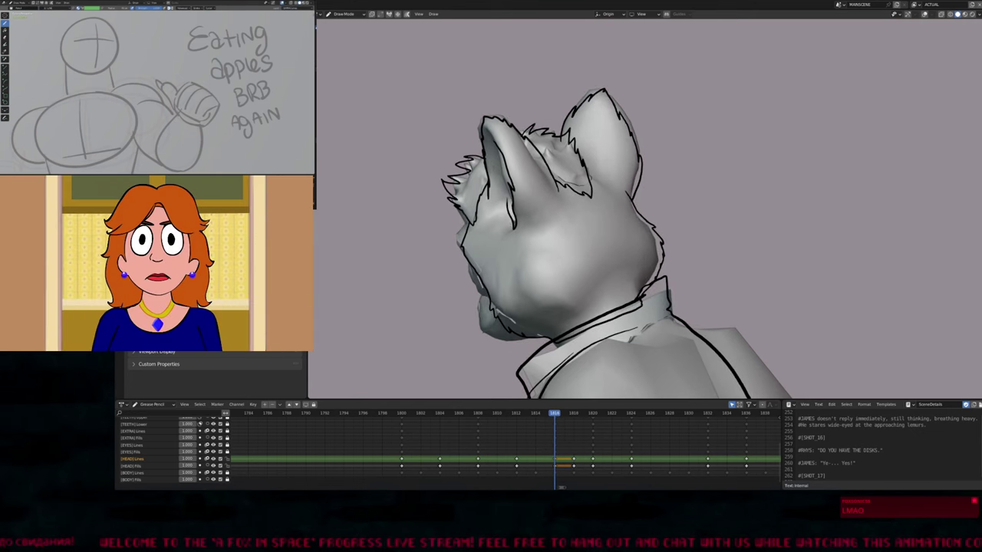
key(Left)
key(Left)
key(Left)
key(Left)
key(Right)
key(Right)
key(Right)
key(Right)
key(Right)
key(Right)
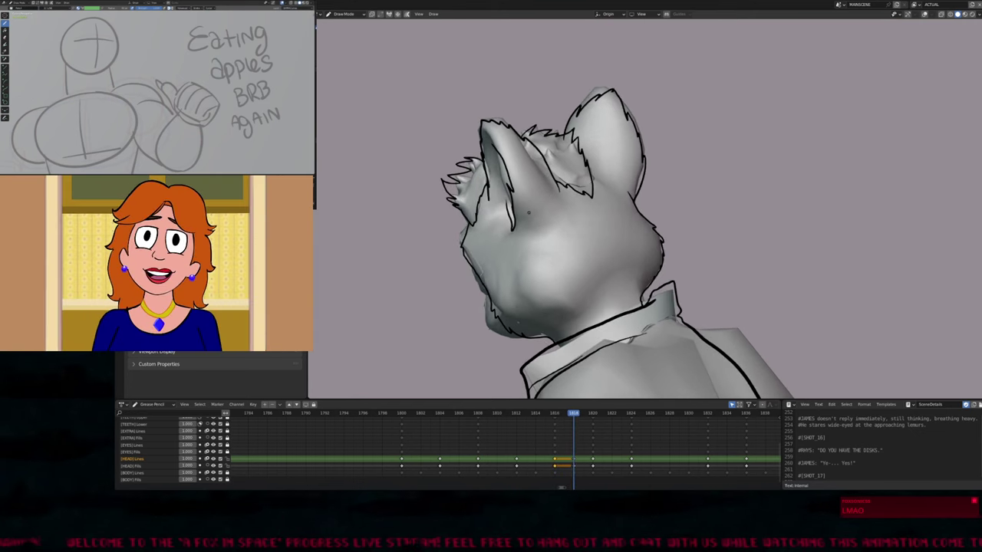
key(Left)
key(Left)
key(Right)
key(Right)
key(Left)
key(Left)
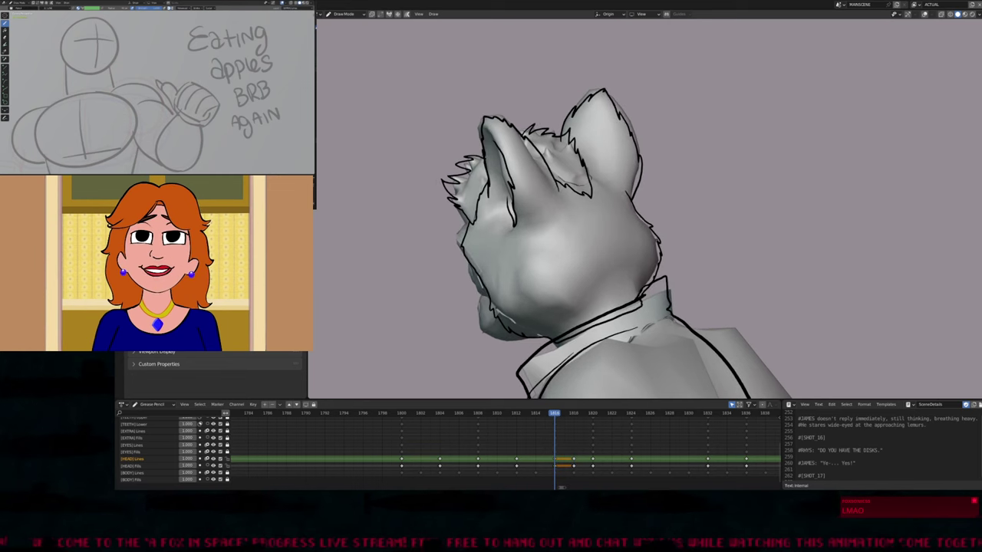
Flip through frames 1812 to 1818 again, then show overlays and onion skin
key(Left)
key(Left)
key(Left)
key(Left)
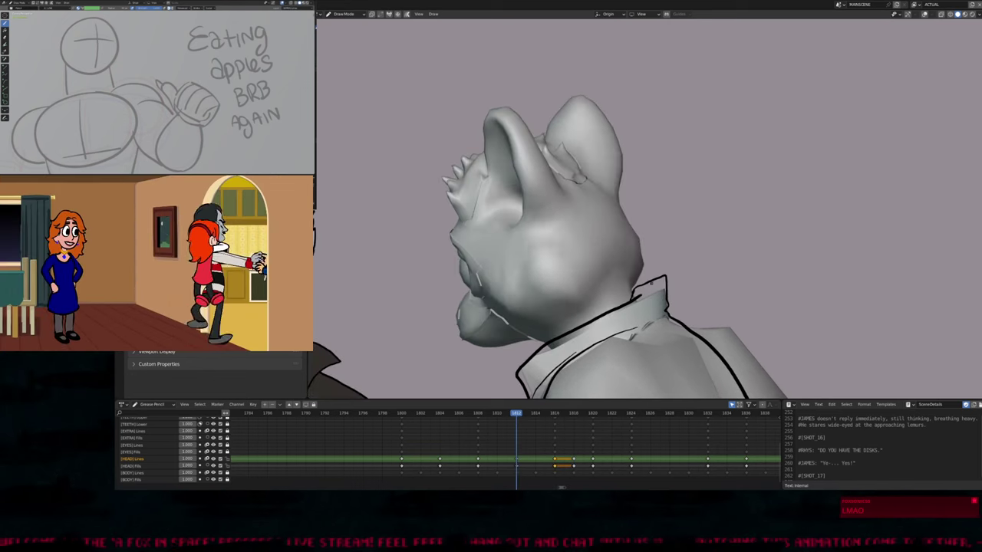
key(Right)
key(Right)
key(Right)
key(Right)
key(Right)
key(Right)
key(Left)
key(Left)
key(Right)
key(Right)
key(Left)
key(Left)
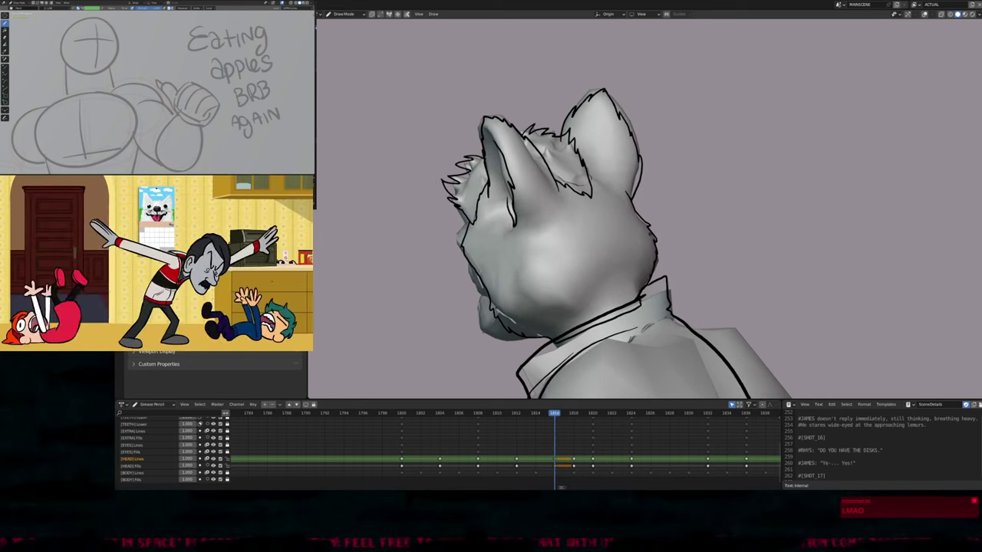
key(Right)
key(Right)
key(Left)
key(Left)
key(Right)
key(Left)
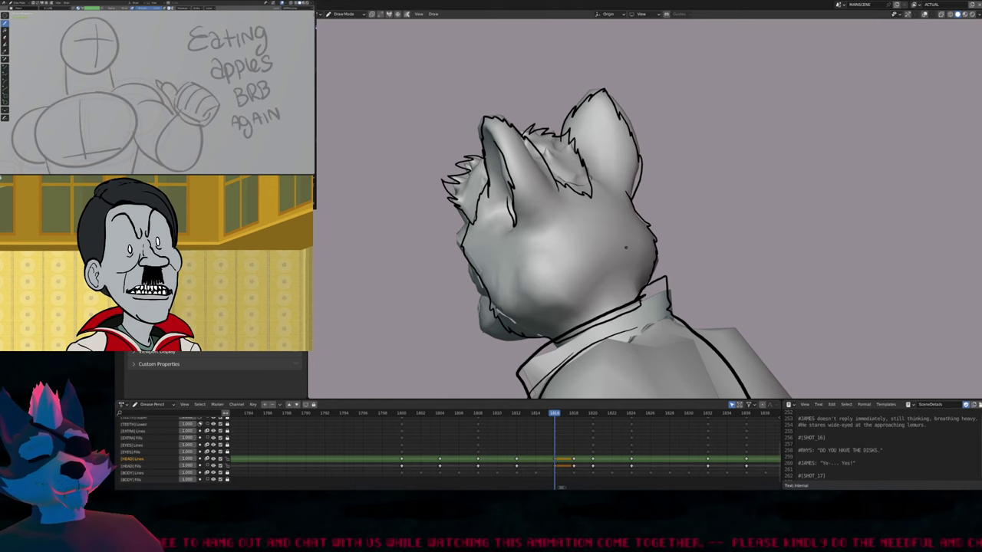
key(shift+alt+z)
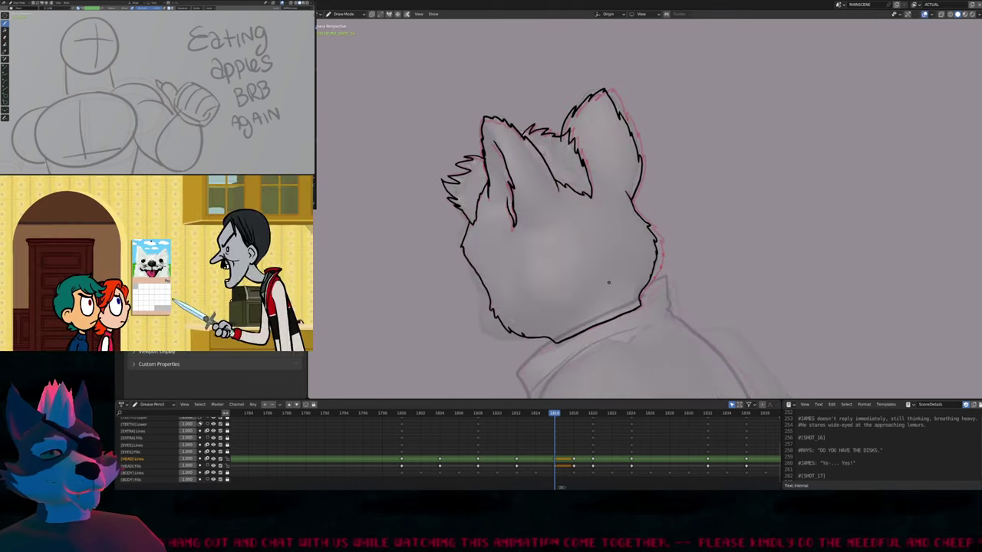
shift+middle_drag(608, 282, 645, 251)
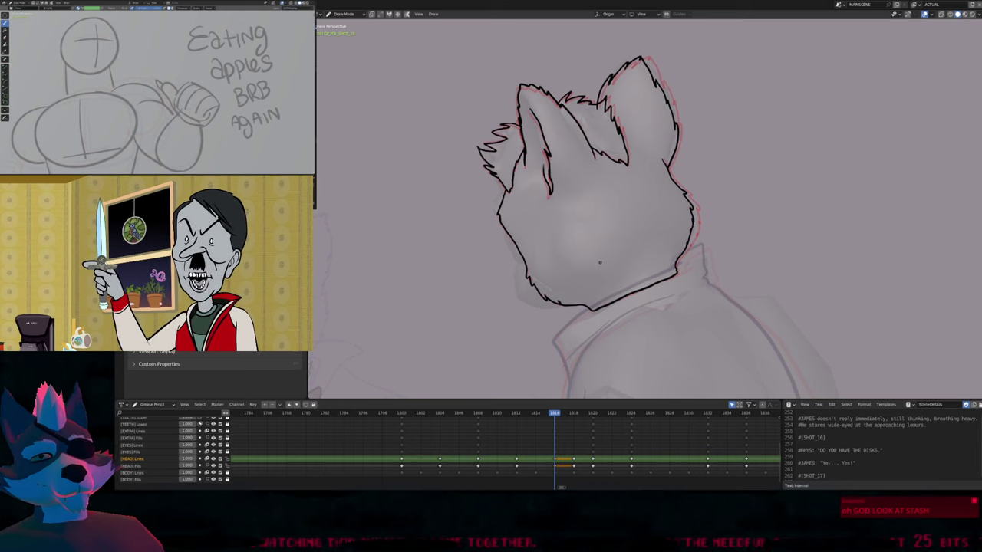
middle_drag(599, 262, 597, 272)
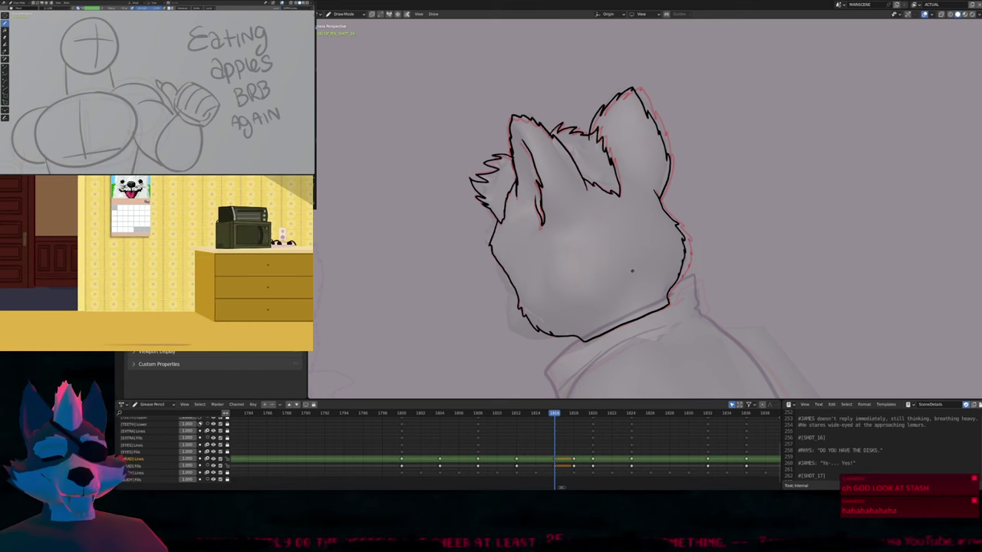
drag(460, 281, 637, 281)
key(ctrl+z)
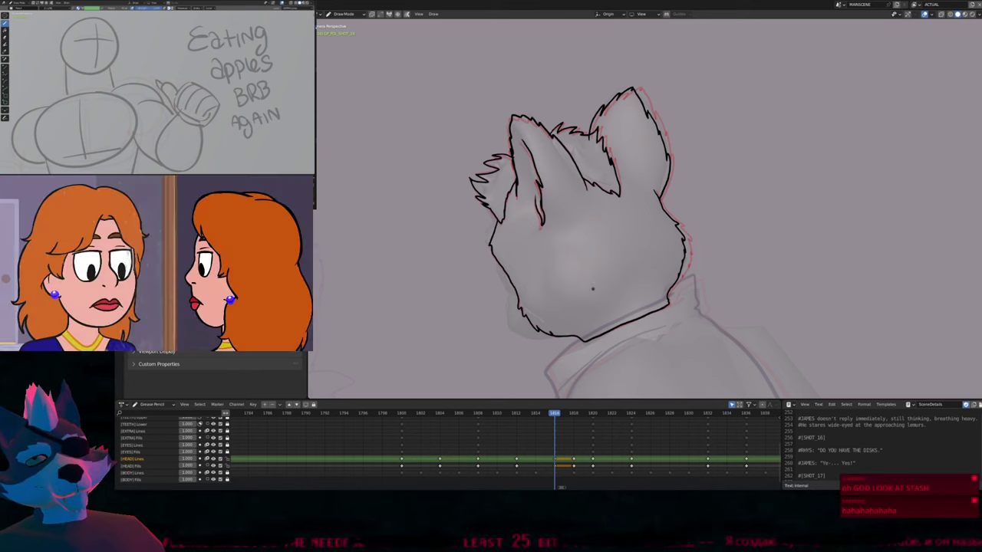
mouse_move(592, 288)
shift+middle_down()
mouse_move(602, 277)
mouse_move(606, 305)
shift+middle_up()
scroll(602, 277, down, 4)
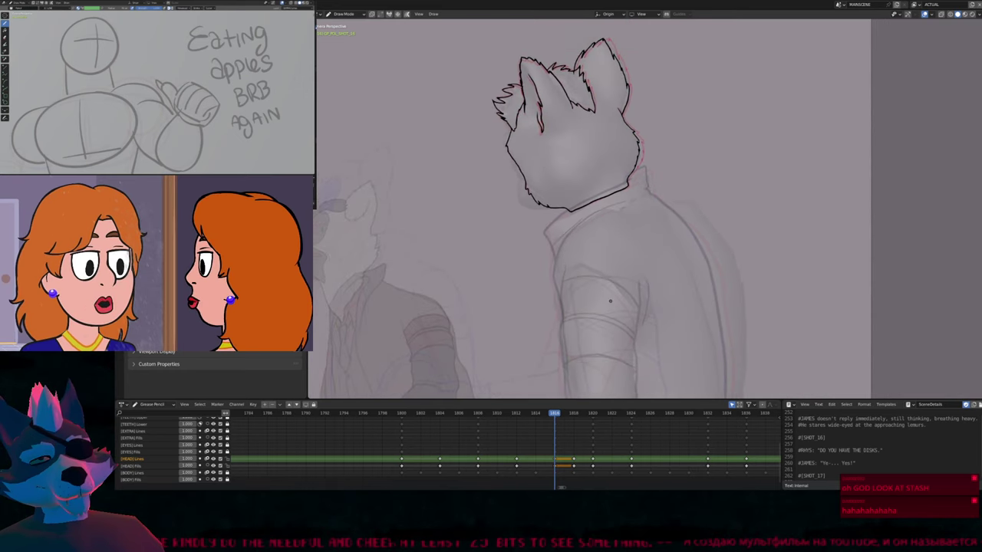
key(Right)
key(Right)
key(Left)
key(Left)
key(Left)
key(Left)
key(Left)
key(Left)
key(Right)
key(Right)
key(Right)
key(Right)
key(Right)
key(Right)
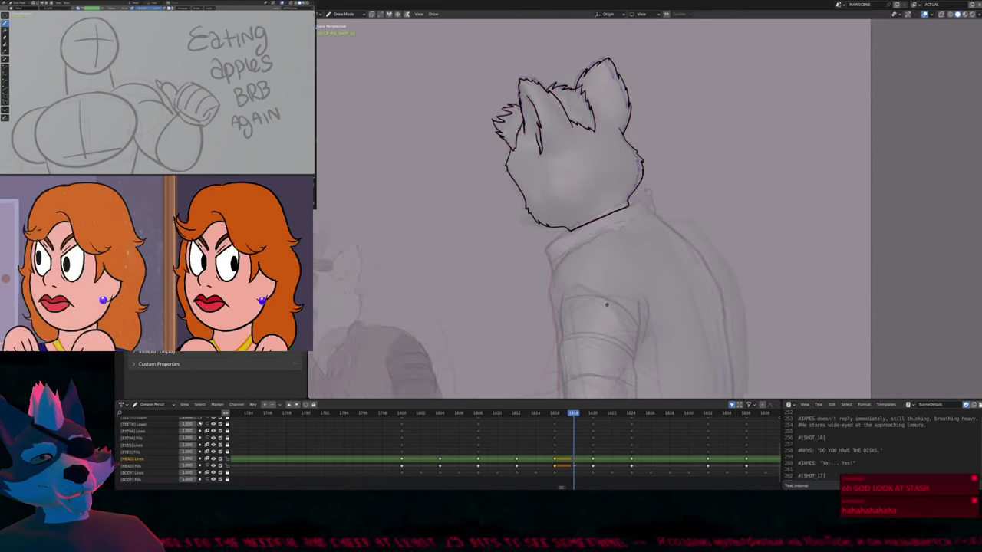
key(Right)
key(Right)
key(Left)
key(Left)
key(Left)
key(Left)
key(Right)
key(Right)
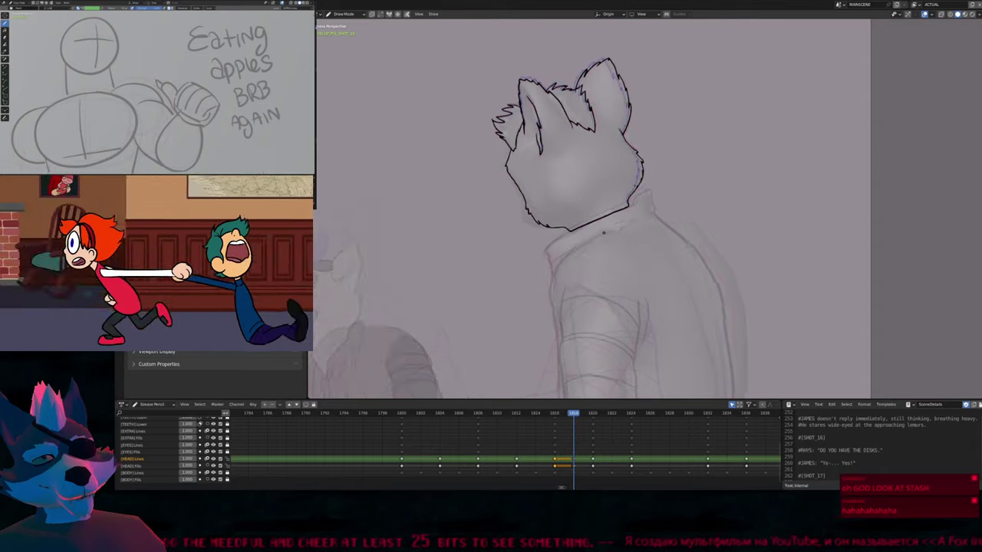
shift+middle_drag(603, 232, 591, 253)
scroll(578, 272, up, 3)
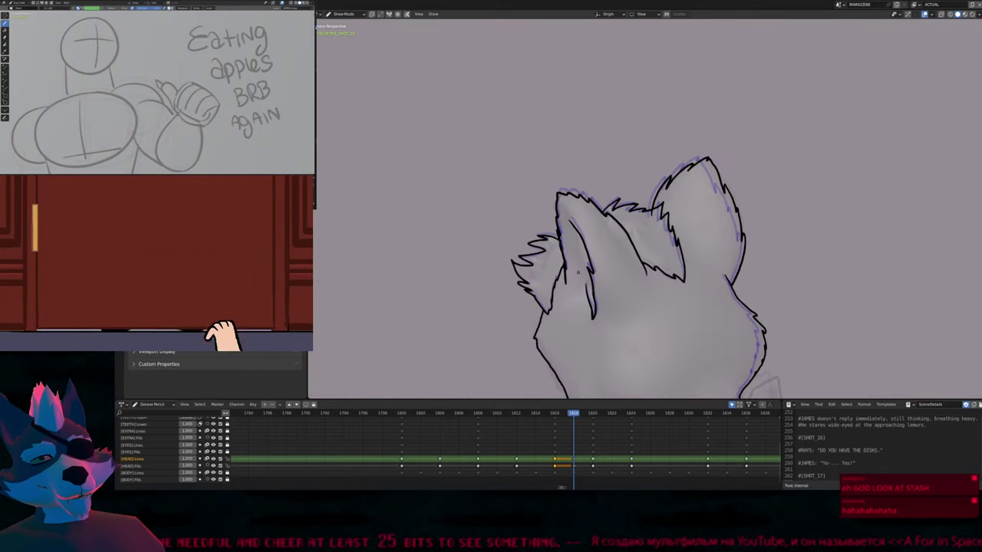
key(Left)
key(Left)
key(Right)
key(Right)
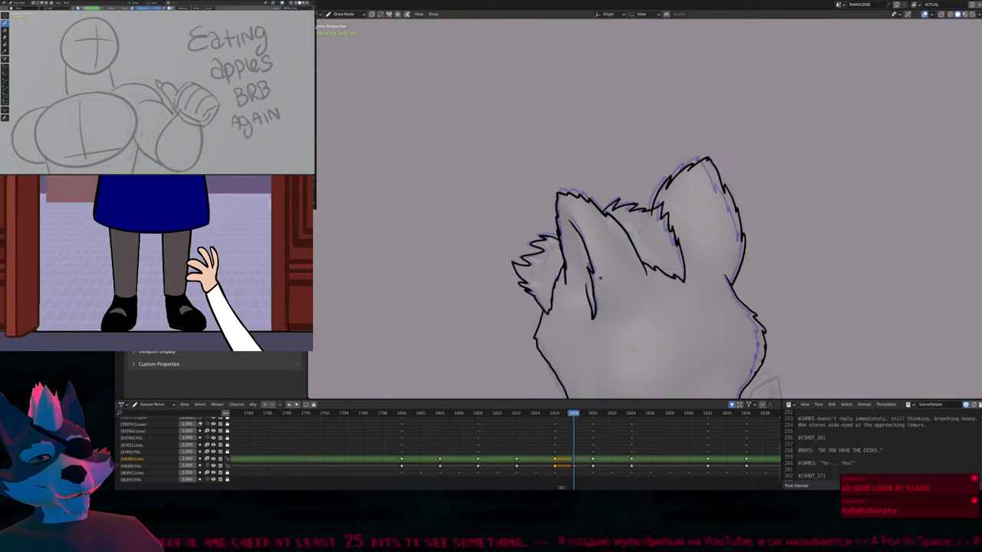
key(Right)
key(Right)
key(Left)
key(Left)
key(Left)
key(Left)
key(Right)
key(Right)
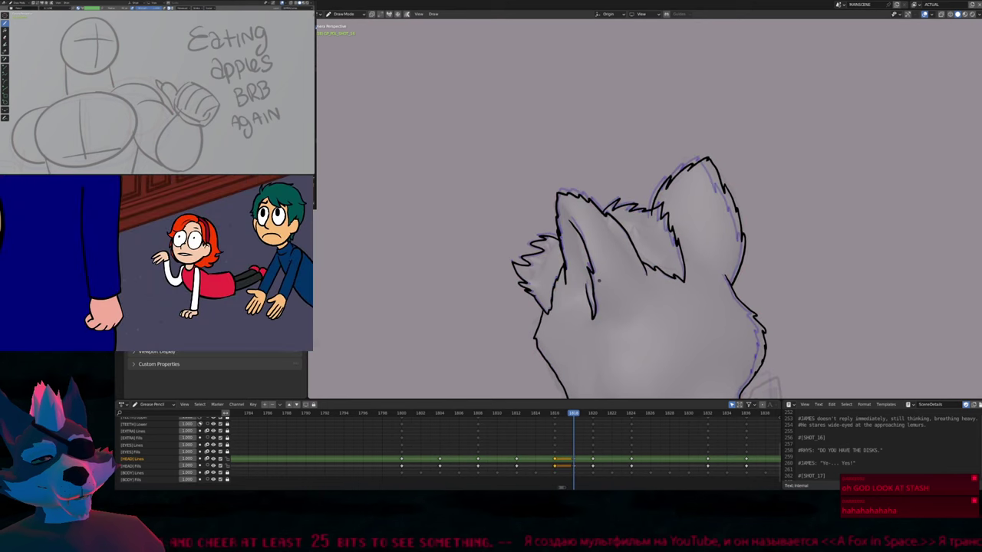
key(Left)
key(Left)
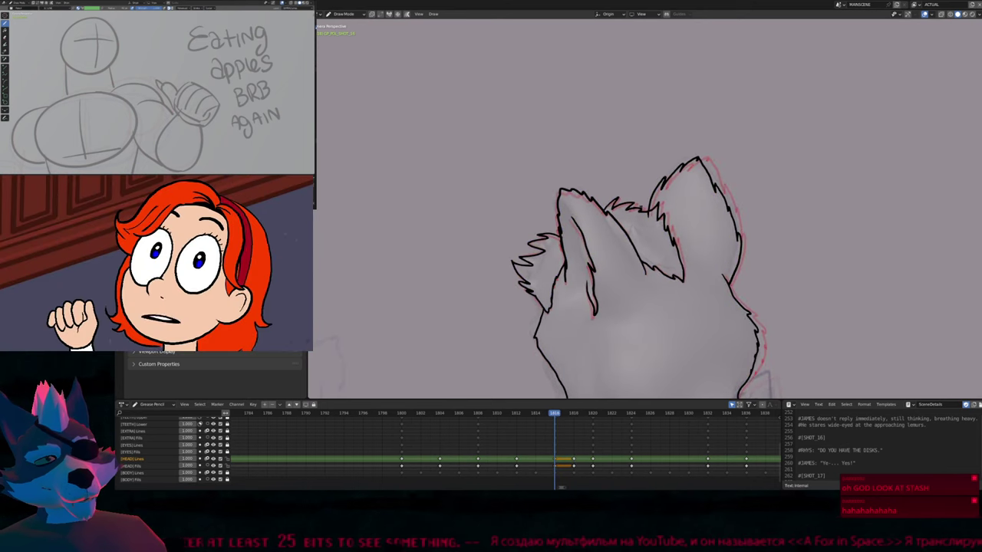
key(Down)
key(Up)
key(Up)
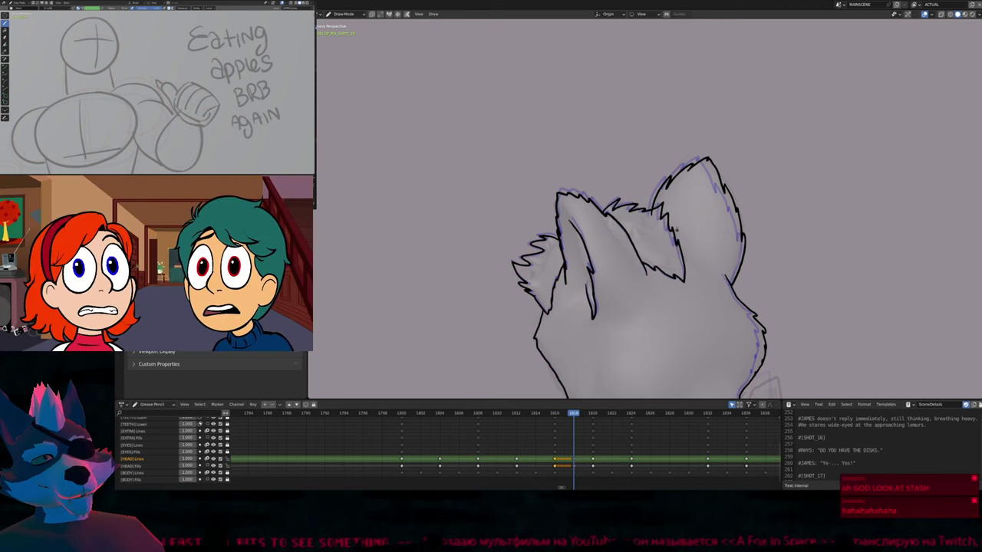
key(Down)
key(Right)
key(Right)
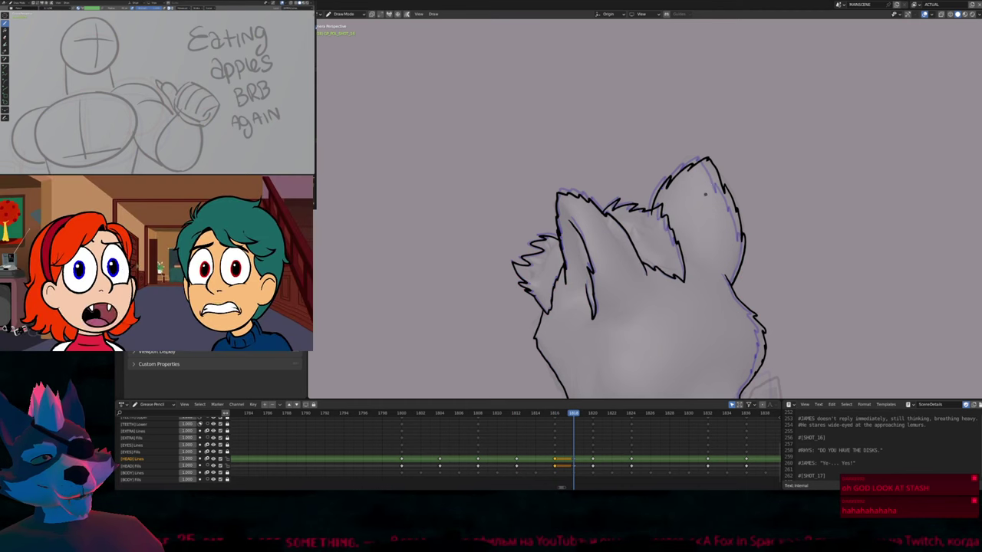
key(Down)
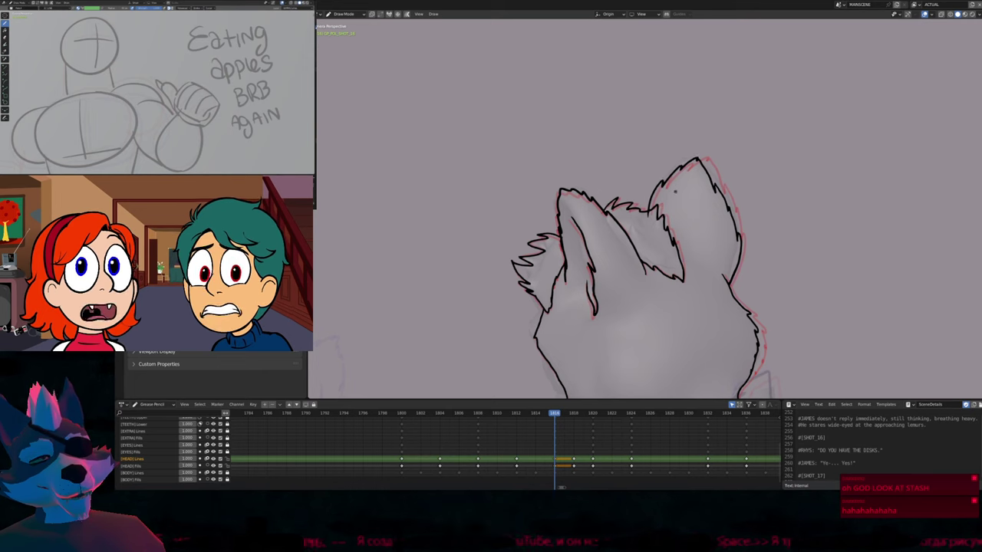
key(Up)
key(Down)
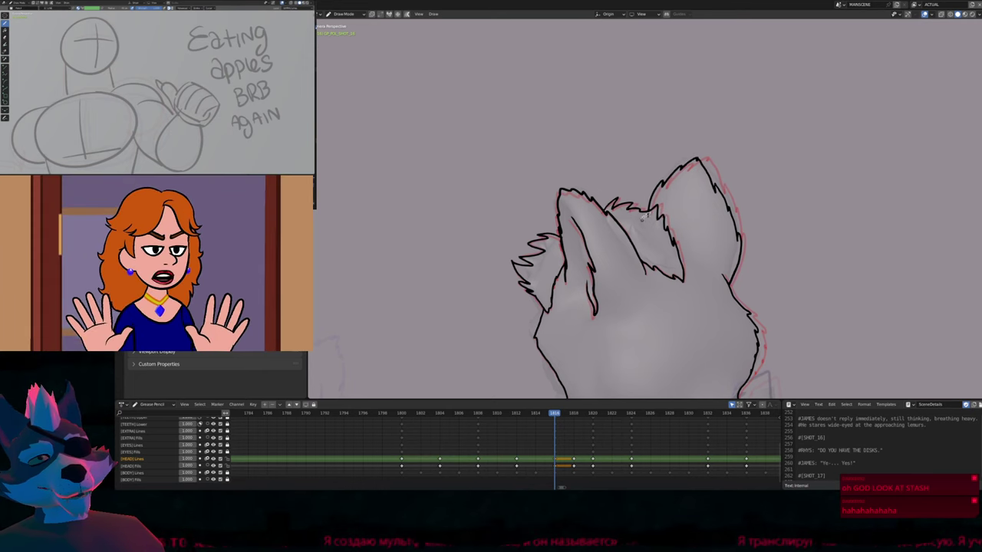
Step through keyframes 1804 to 1818 and maximize the viewport to fill the window
key(Up)
scroll(641, 218, down, 4)
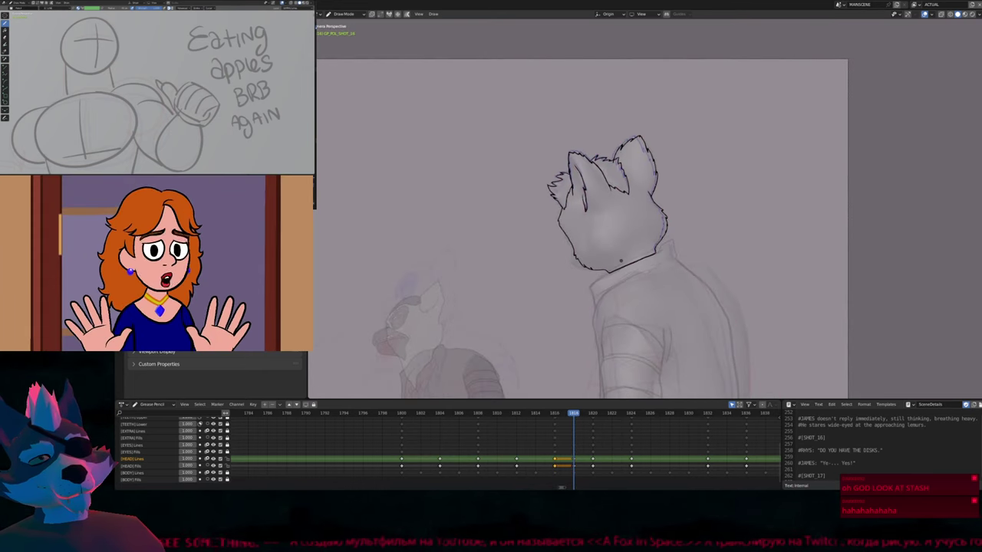
key(Down)
key(Down)
key(Down)
key(Down)
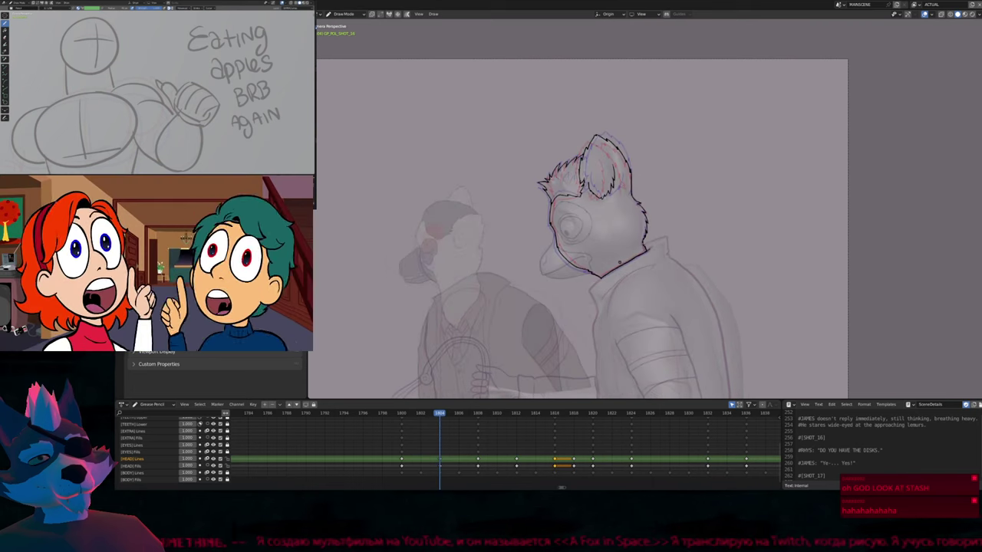
key(Up)
key(Up)
key(Down)
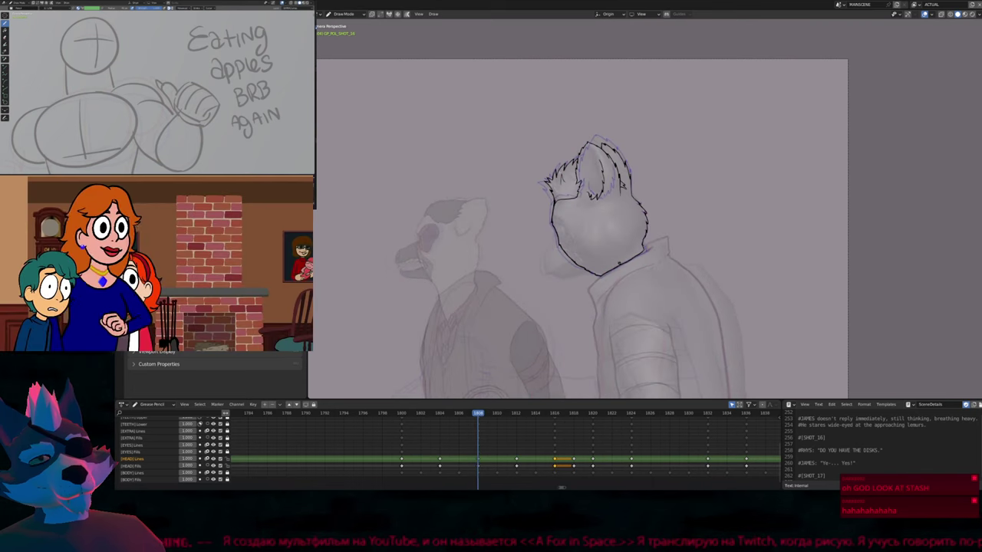
key(Up)
key(ctrl+space)
scroll(604, 279, up, 3)
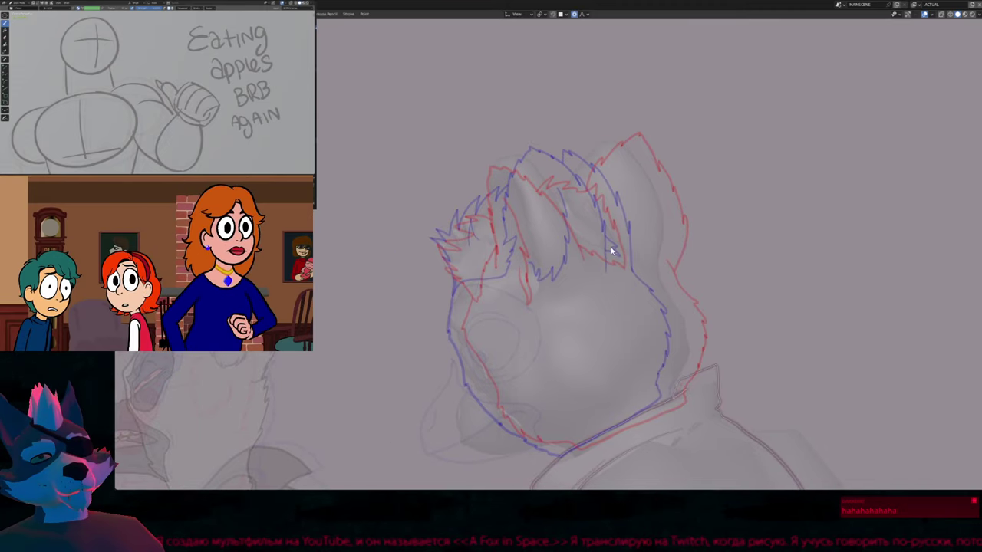
key(Down)
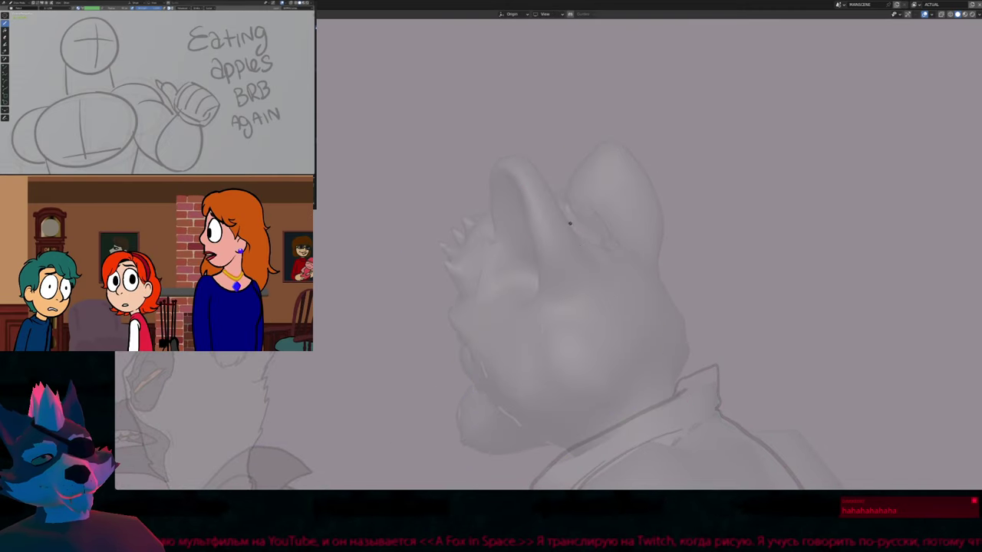
key(Up)
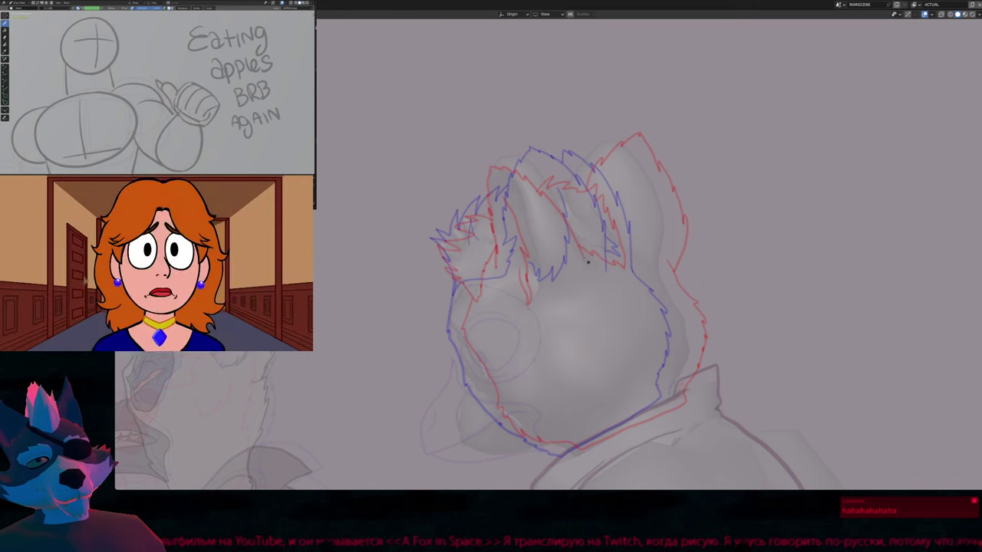
Ink the near ear's outline from its right edge over the tip and down its left side
drag(584, 237, 587, 262)
mouse_move(576, 212)
mouse_down()
mouse_move(541, 172)
mouse_move(504, 158)
mouse_up()
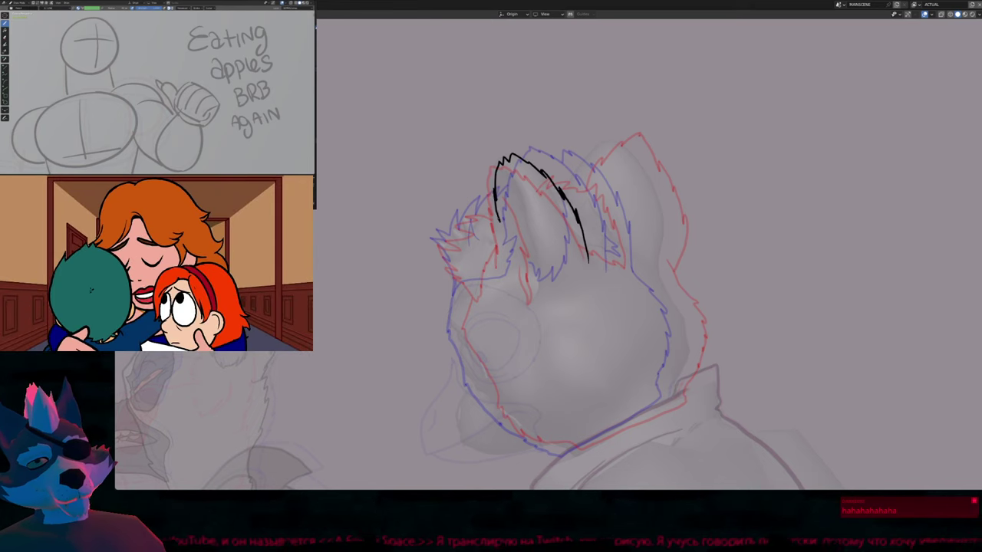
drag(497, 221, 503, 264)
key(Down)
key(Up)
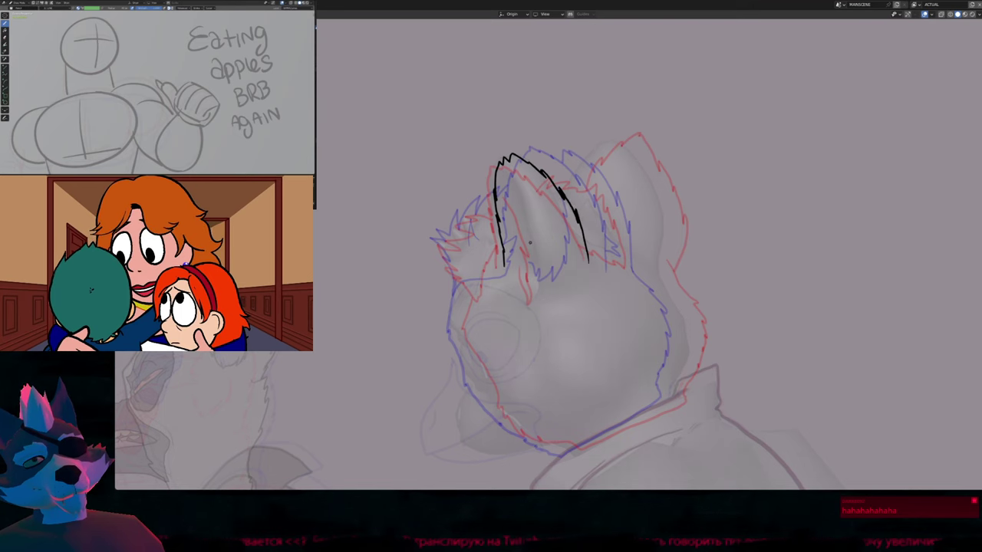
Compare the working frame with the plain grey and fully inked neighbouring frames
key(Down)
key(Down)
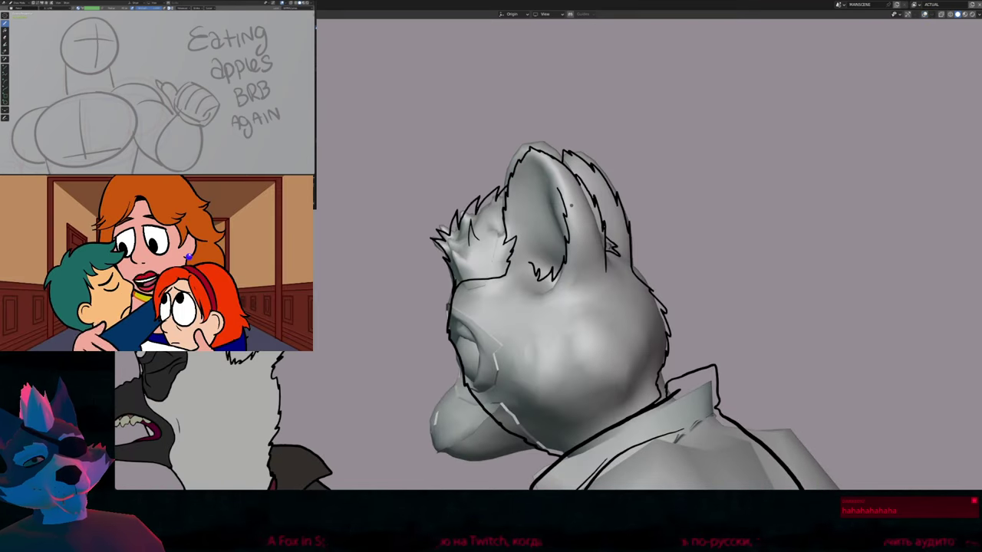
key(Up)
key(Down)
key(Up)
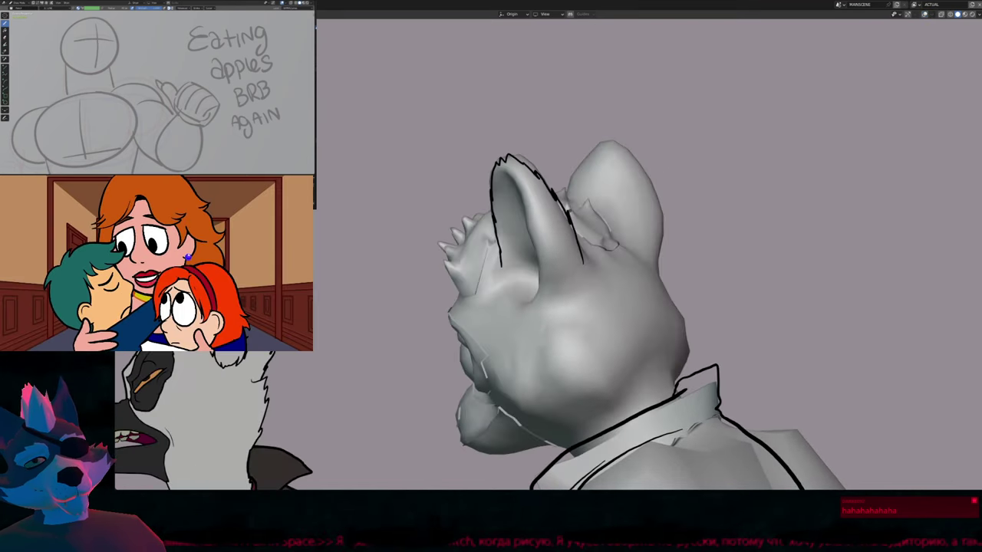
key(Down)
key(Up)
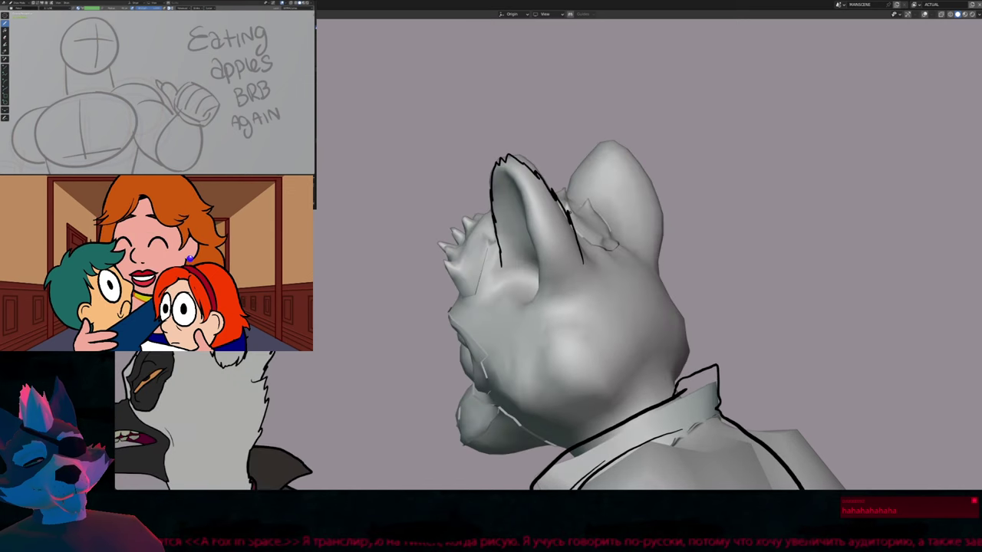
key(Down)
Draw a fur line inside the ear and a zigzag fur tuft beside it
scroll(614, 307, up, 1)
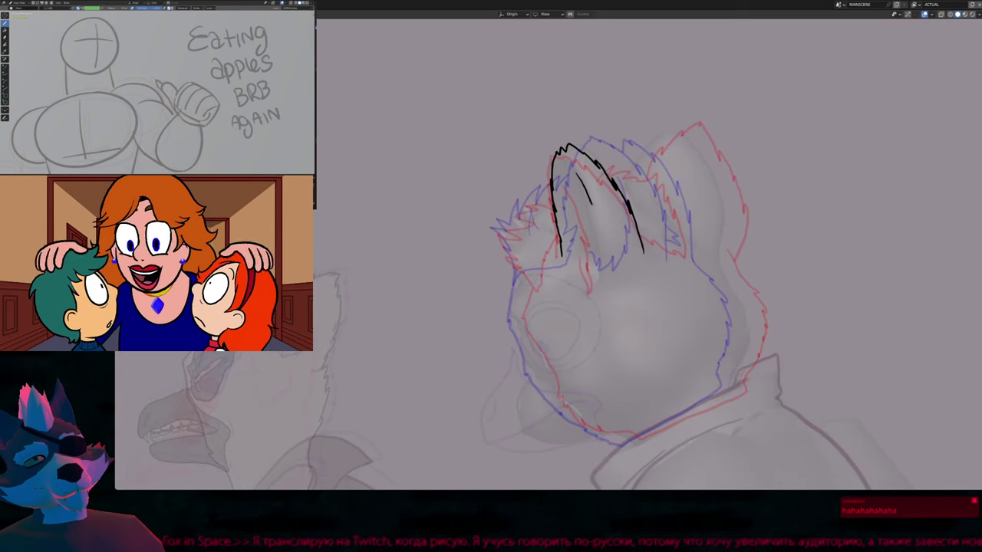
drag(586, 193, 596, 247)
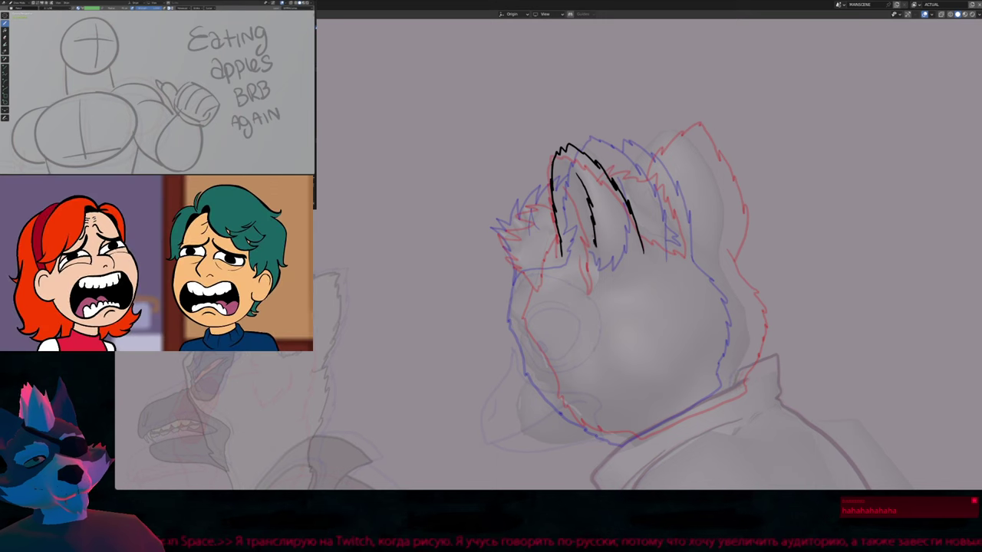
shift+middle_drag(597, 217, 591, 268)
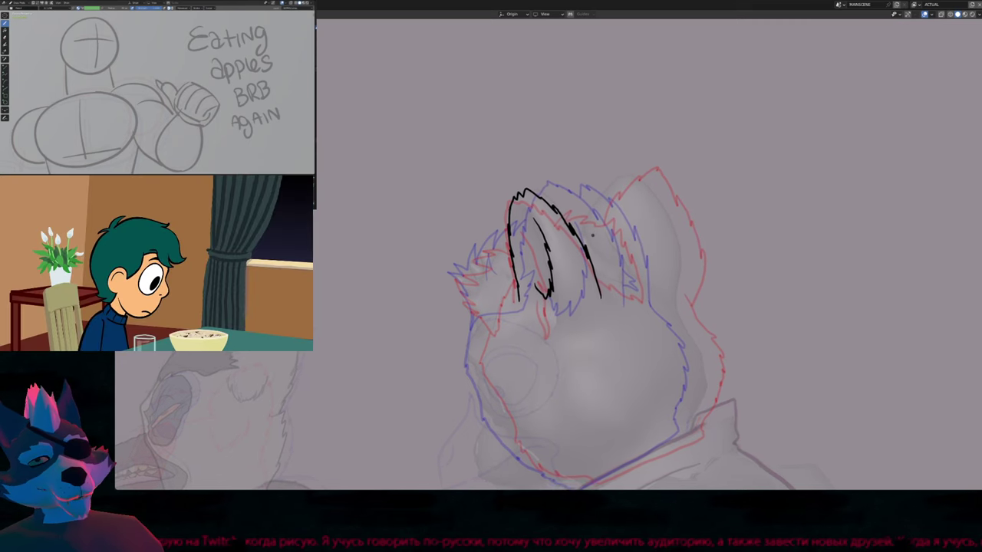
shift+middle_drag(601, 234, 621, 252)
scroll(606, 230, up, 3)
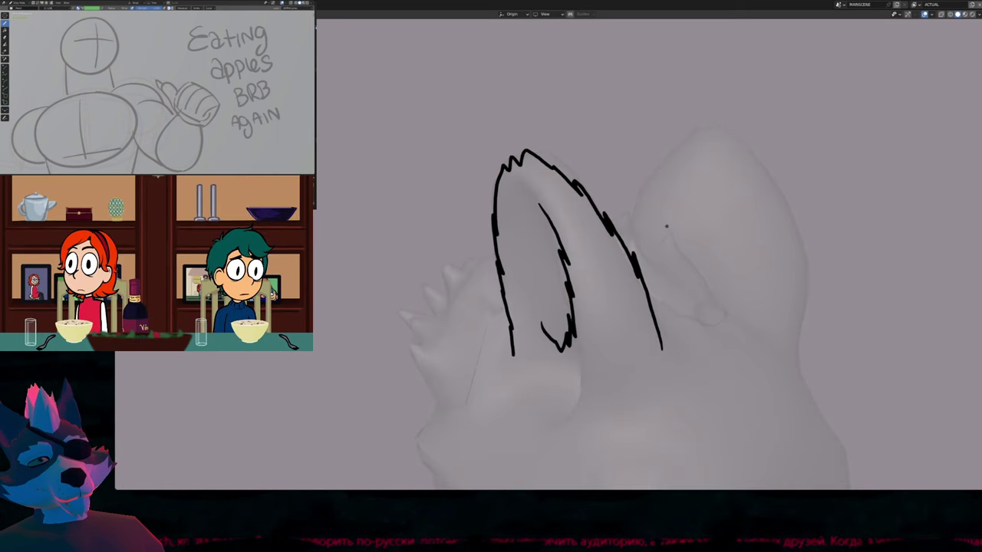
shift+middle_drag(666, 222, 528, 223)
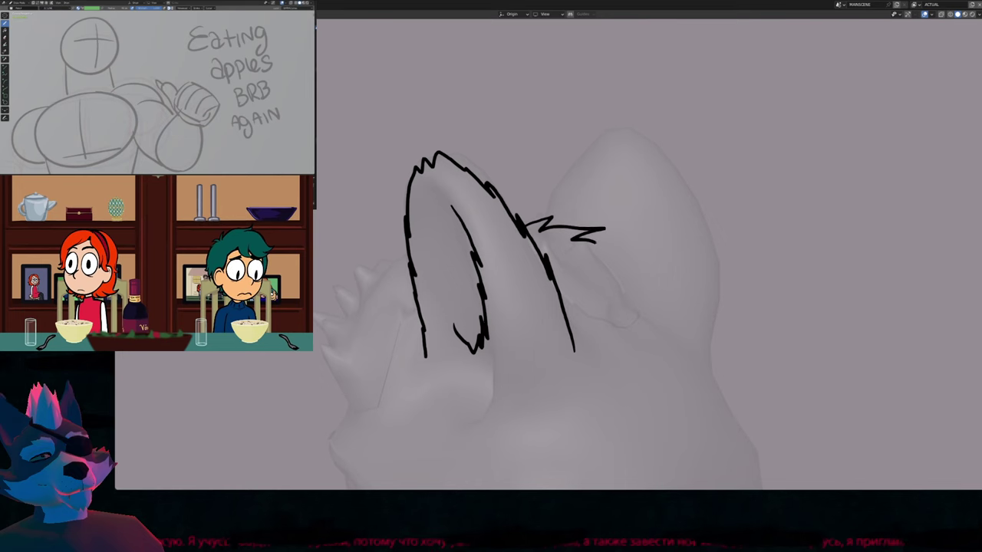
drag(628, 298, 634, 333)
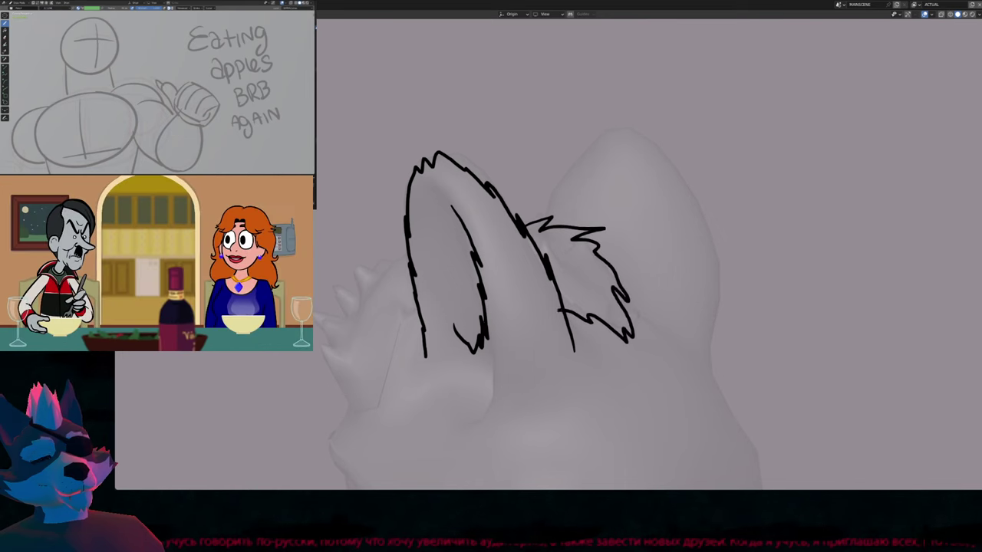
key(space)
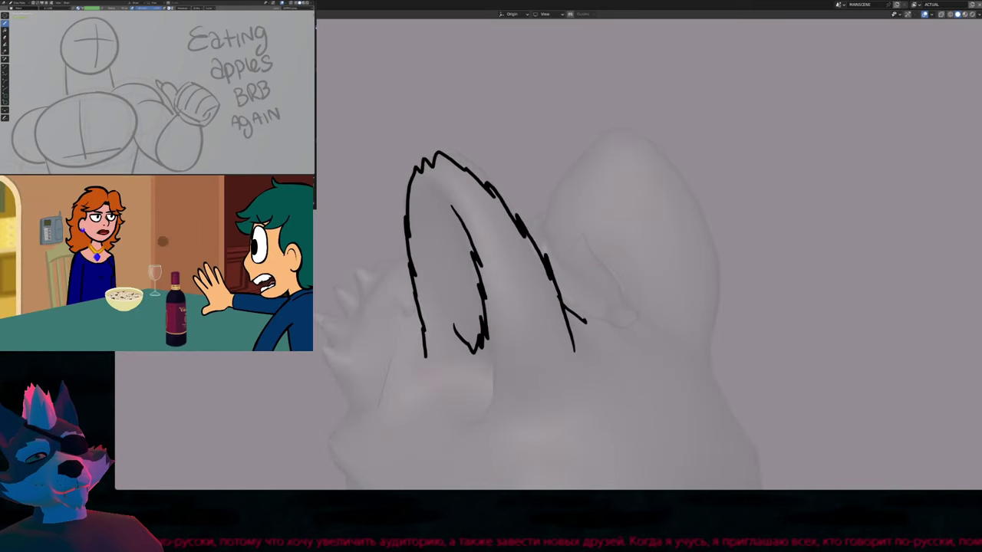
mouse_move(586, 323)
mouse_down()
mouse_move(628, 330)
mouse_move(600, 240)
mouse_move(543, 215)
mouse_move(501, 238)
mouse_up()
Compare against finished neighbouring drawings and shrink the brush
key(Down)
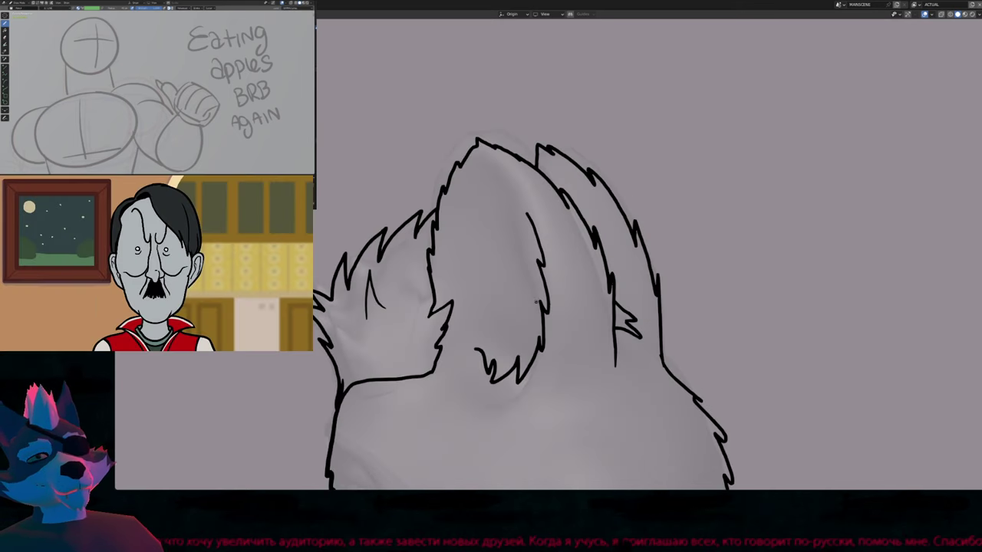
key(Up)
key(Up)
key(Down)
key(Down)
key(Up)
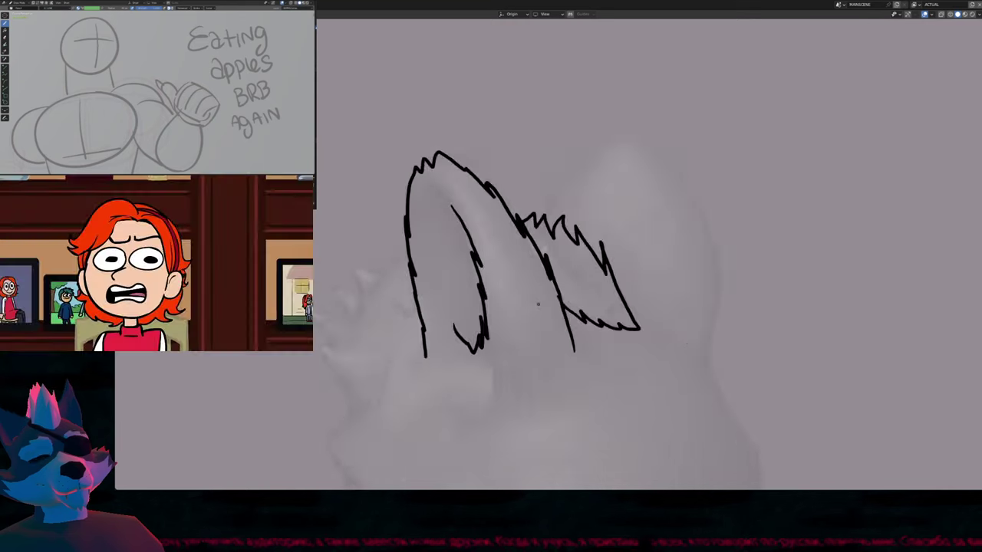
key(f)
click(567, 201)
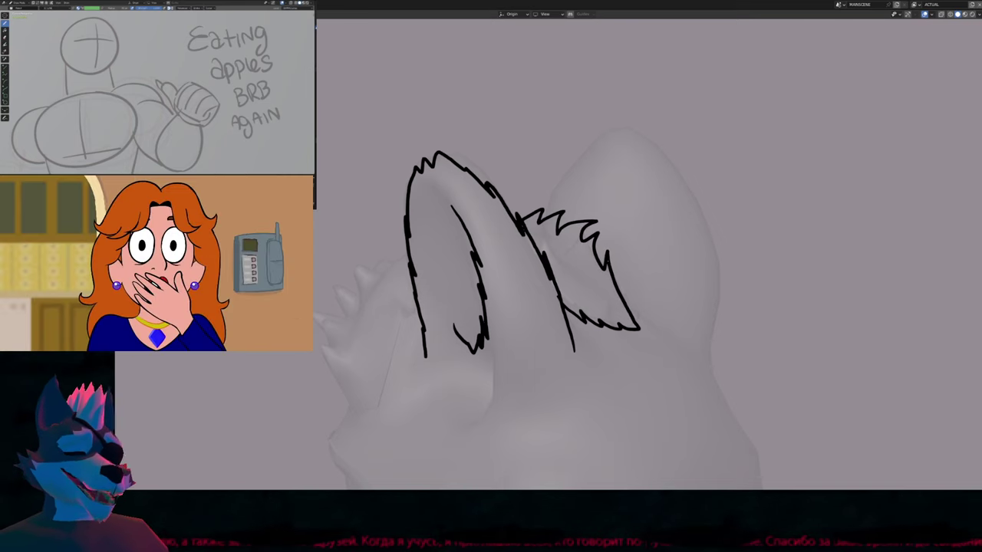
Resize the brush and ink the right ear outline over its peak and down its side
key(f)
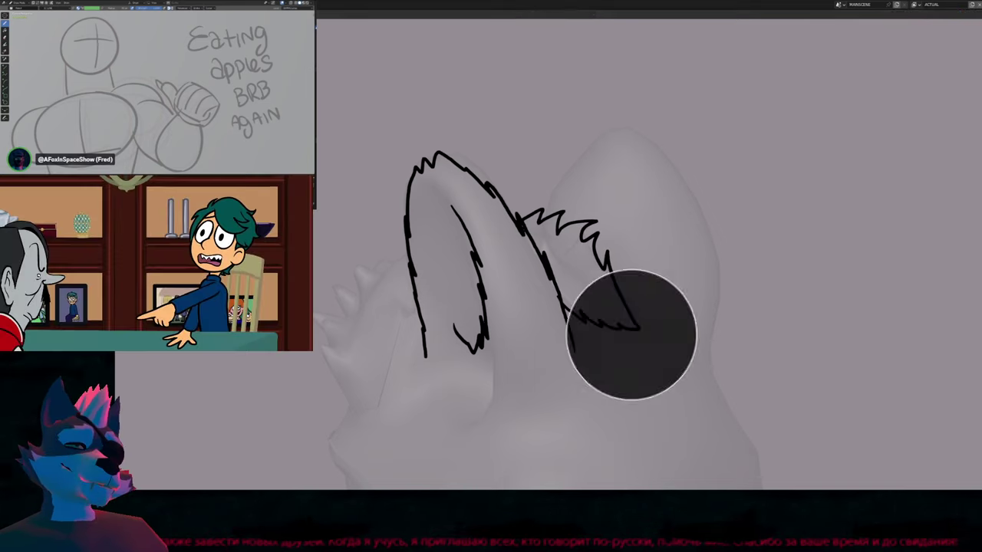
click(670, 310)
shift+middle_drag(679, 278, 593, 266)
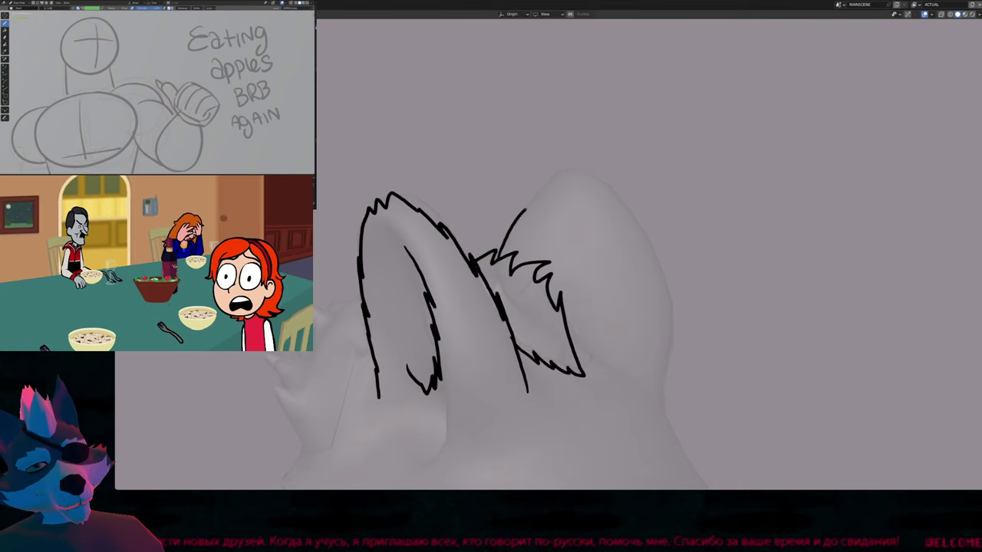
mouse_move(525, 209)
mouse_down()
mouse_move(532, 193)
mouse_move(584, 170)
mouse_move(610, 213)
mouse_up()
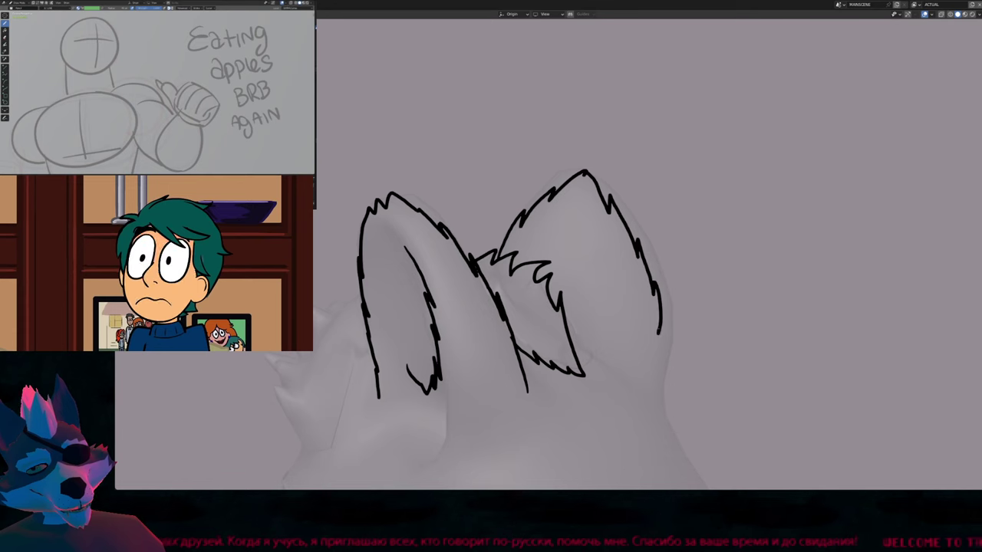
drag(659, 335, 660, 413)
mouse_move(660, 413)
shift+middle_down()
mouse_move(601, 314)
mouse_move(668, 246)
mouse_move(673, 263)
shift+middle_up()
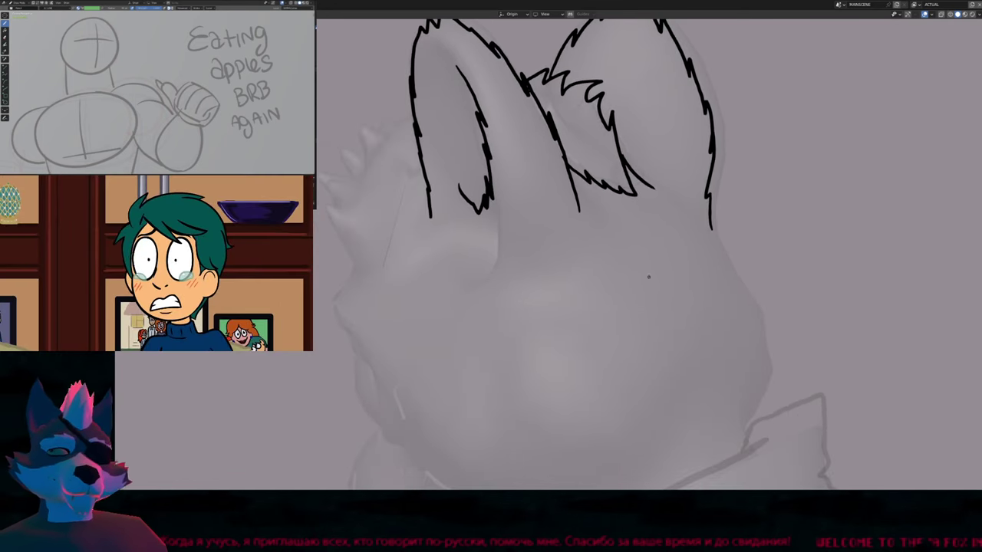
Show onion skins, extend the ear line toward the cheek and draw a spiky fur tuft
mouse_move(537, 263)
shift+middle_down()
mouse_move(605, 253)
mouse_move(596, 230)
mouse_move(661, 241)
mouse_move(692, 261)
shift+middle_up()
key(alt+z)
key(alt+z)
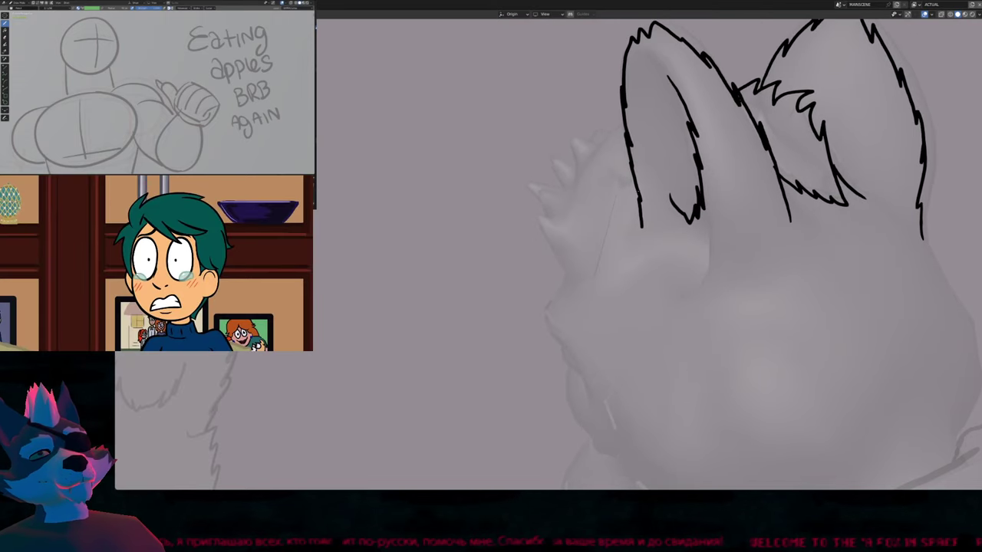
key(shift+alt+z)
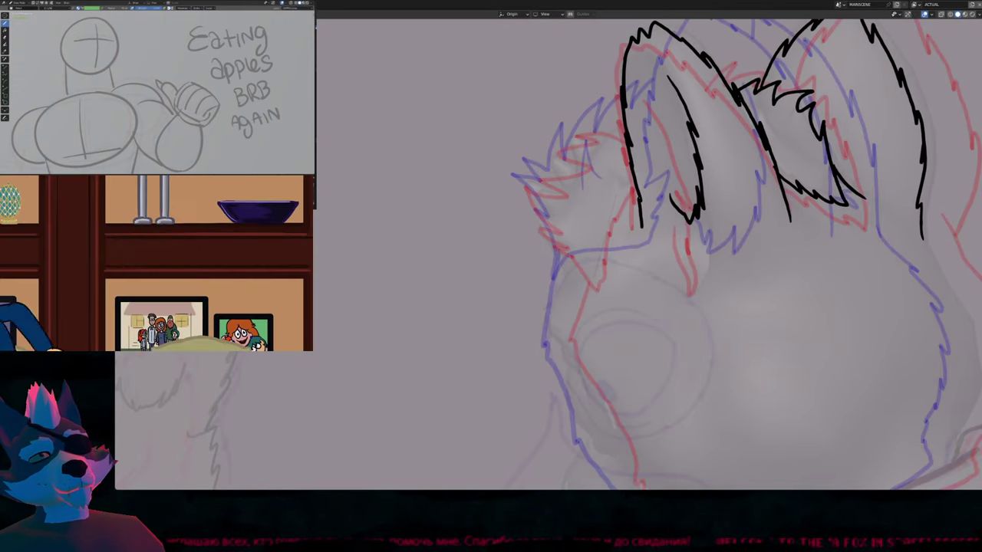
mouse_move(638, 211)
mouse_down()
mouse_move(622, 247)
mouse_move(560, 288)
mouse_move(551, 236)
mouse_up()
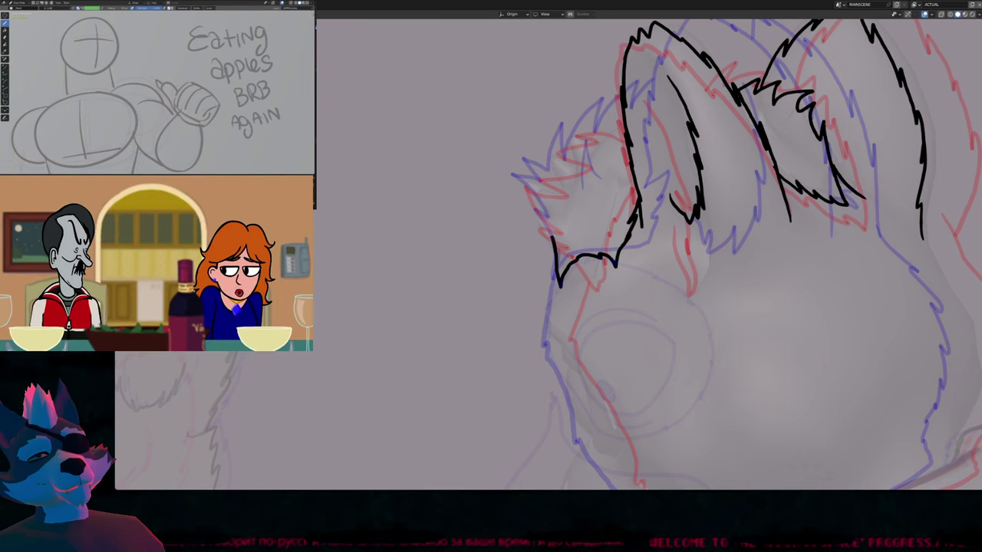
drag(549, 183, 582, 170)
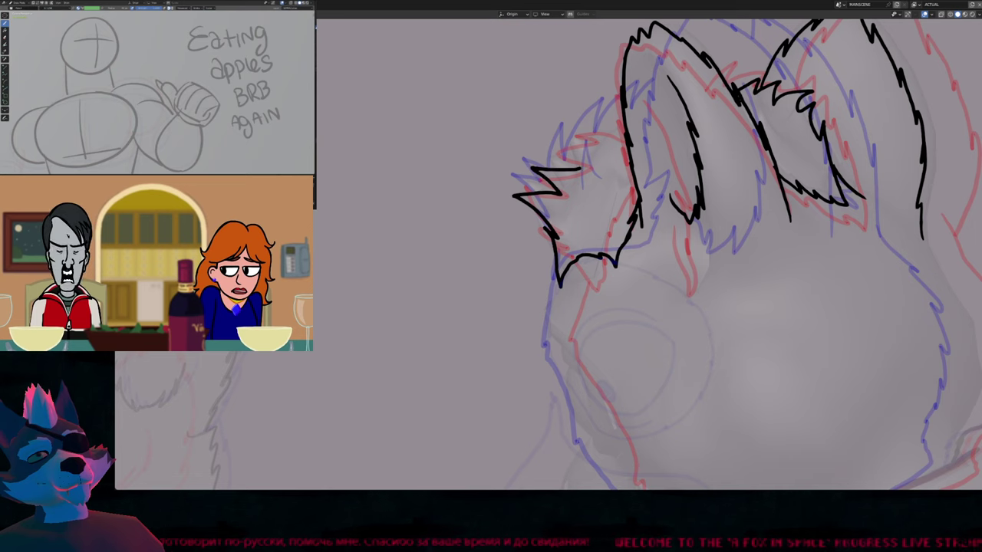
mouse_move(561, 138)
mouse_down()
mouse_move(603, 144)
mouse_move(613, 135)
mouse_up()
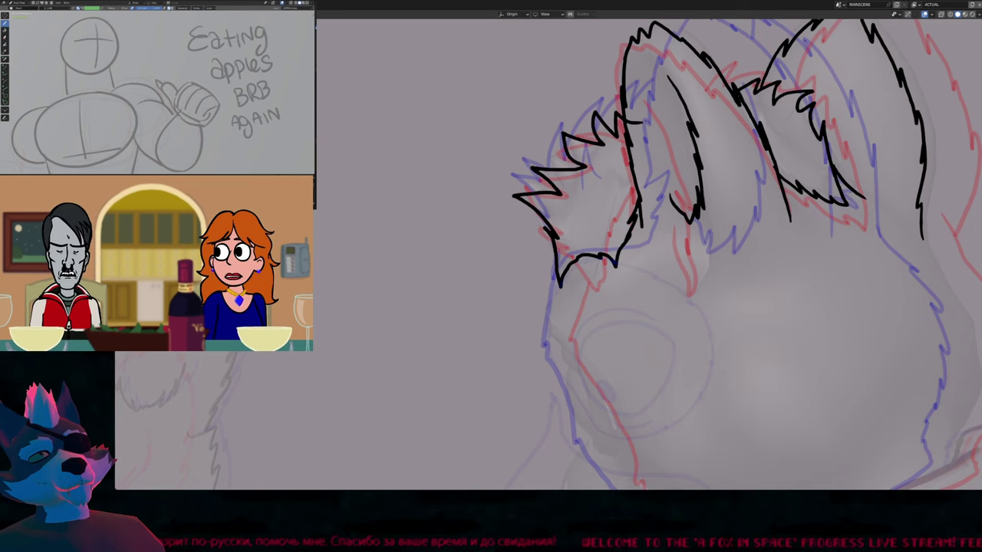
shift+middle_drag(533, 268, 490, 216)
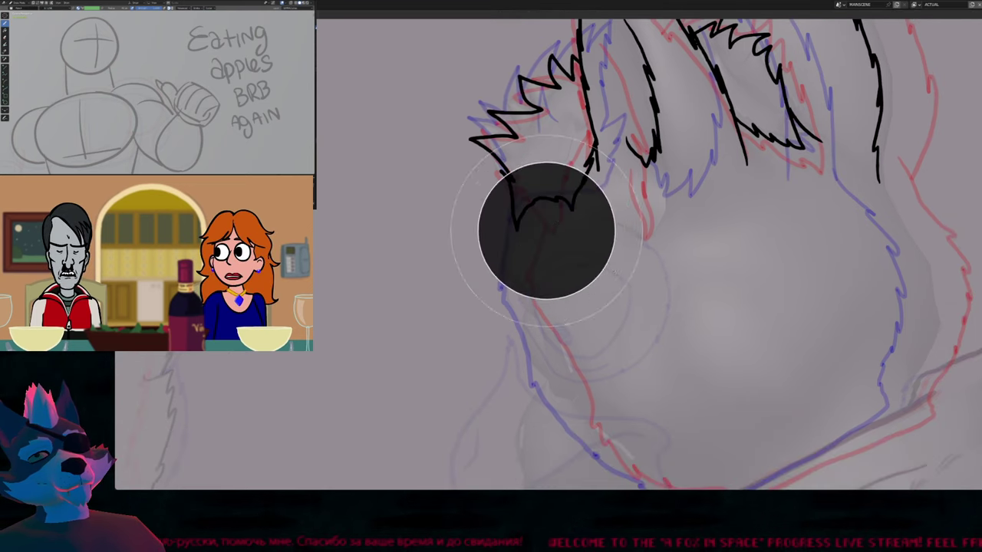
drag(500, 173, 523, 227)
Ink the cheek edge below the tuft and trace the jaw along its lower curve
shift+middle_drag(548, 273, 517, 177)
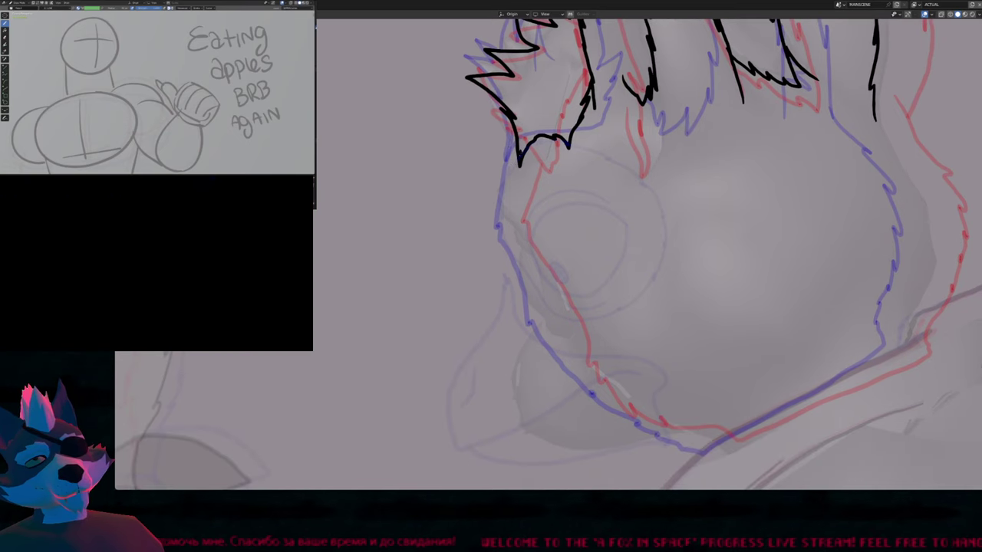
mouse_move(516, 154)
mouse_down()
mouse_move(504, 212)
mouse_move(539, 318)
mouse_move(566, 358)
mouse_up()
drag(604, 398, 627, 413)
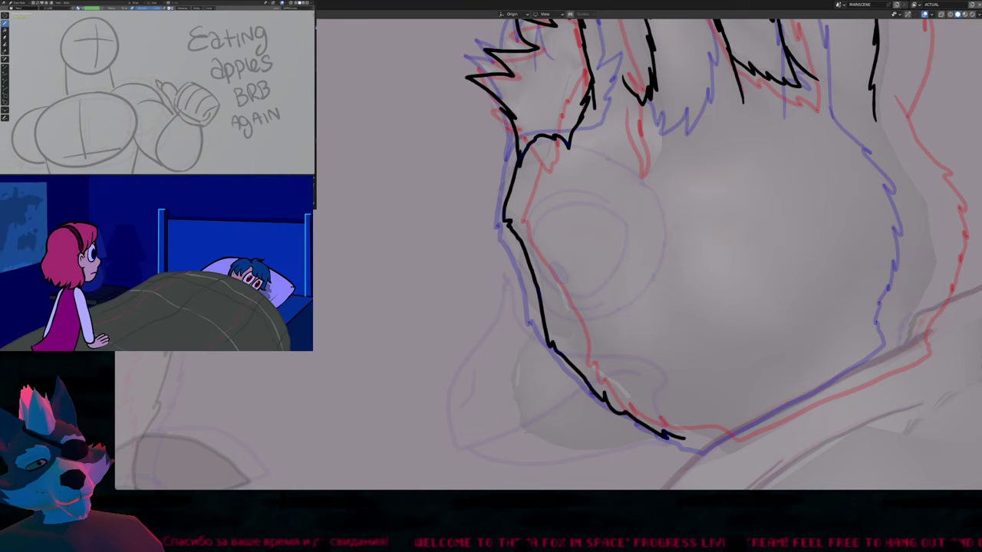
mouse_move(707, 436)
mouse_down()
mouse_move(734, 440)
mouse_move(922, 345)
mouse_up()
Extend the hair line beside the ear, ink the head's right side to the jaw, and play back
shift+middle_drag(882, 320, 608, 274)
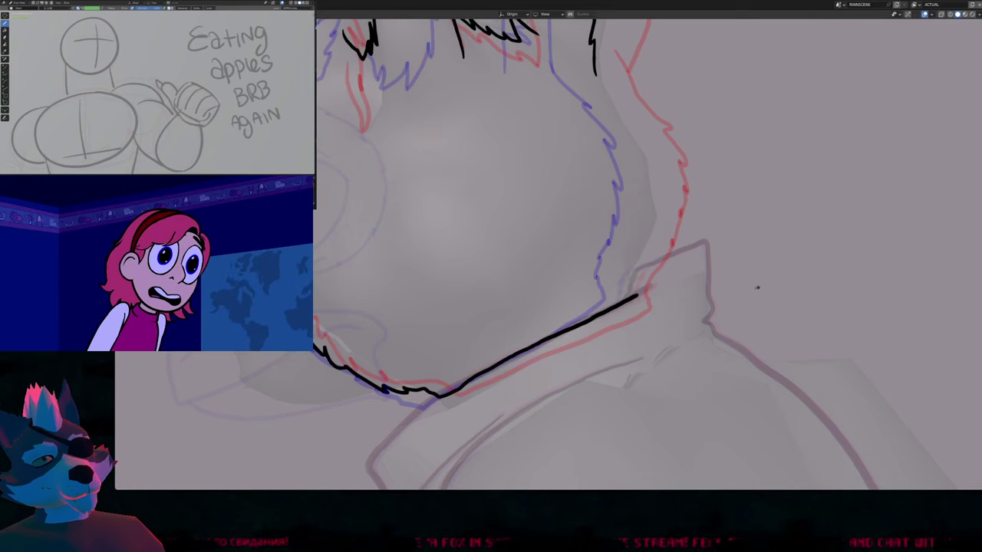
shift+middle_drag(702, 309, 639, 405)
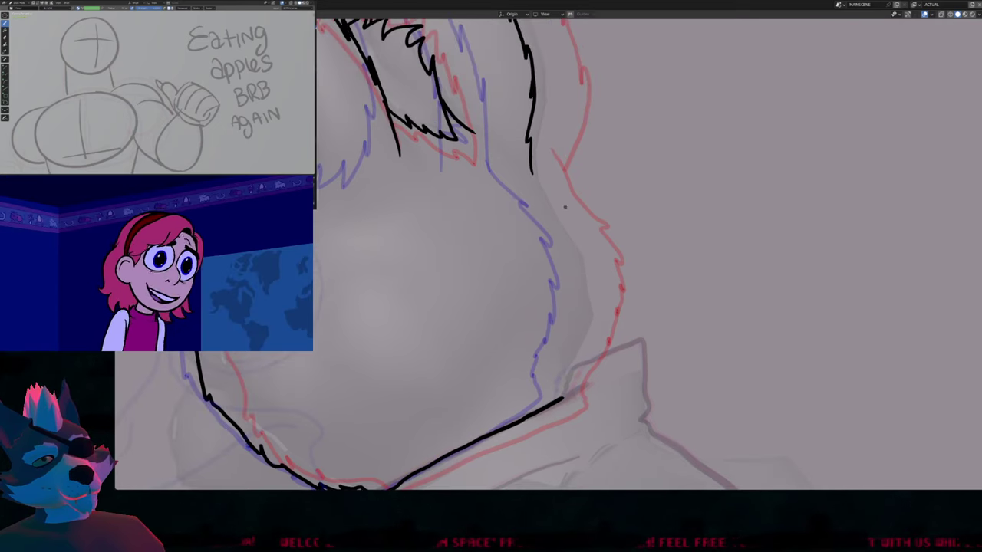
drag(532, 170, 564, 215)
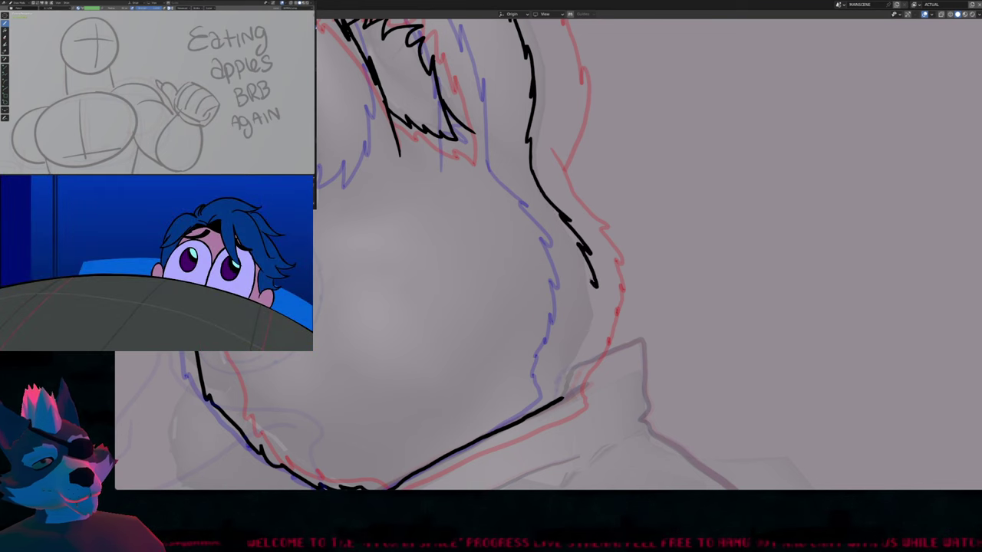
drag(591, 325, 562, 395)
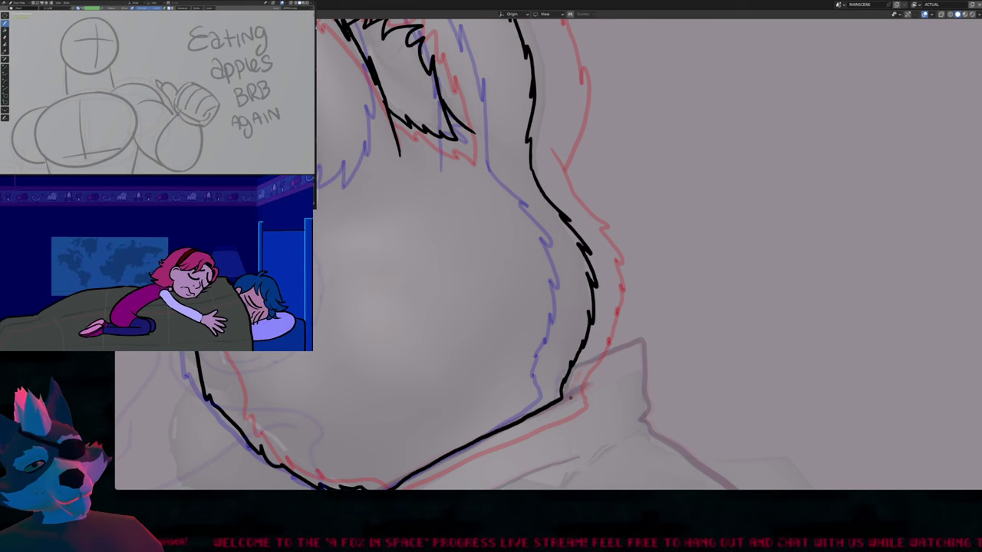
mouse_move(570, 397)
shift+middle_down()
mouse_move(563, 390)
mouse_move(617, 323)
mouse_move(636, 281)
shift+middle_up()
key(space)
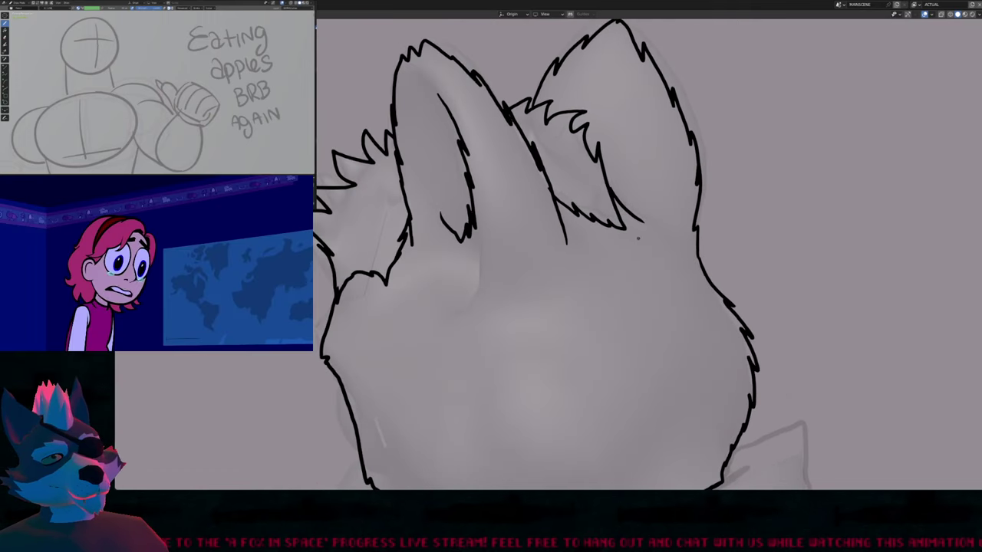
Resize the brush and undo the stray straight line across the face
key(f)
key(Return)
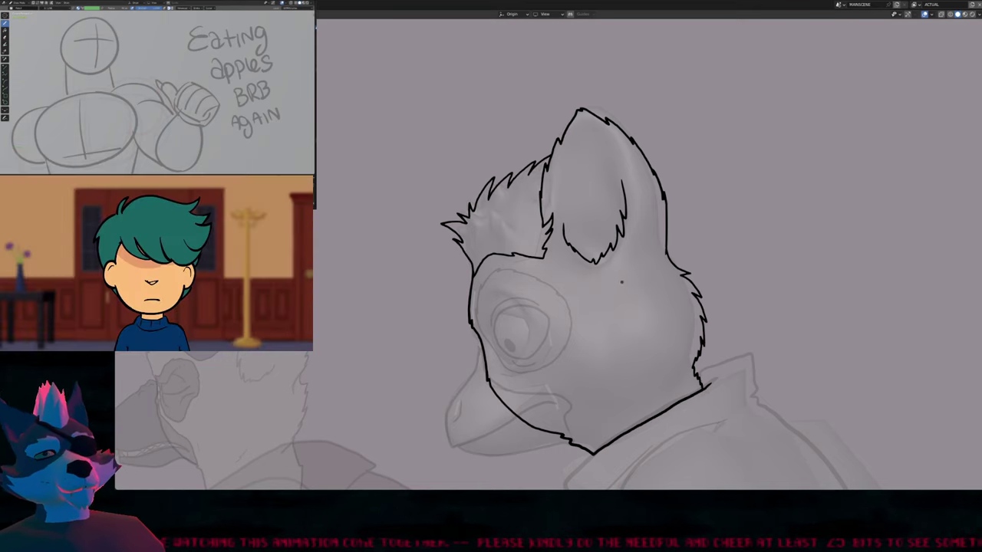
key(ctrl+z)
shift+scroll(649, 291, down, 4)
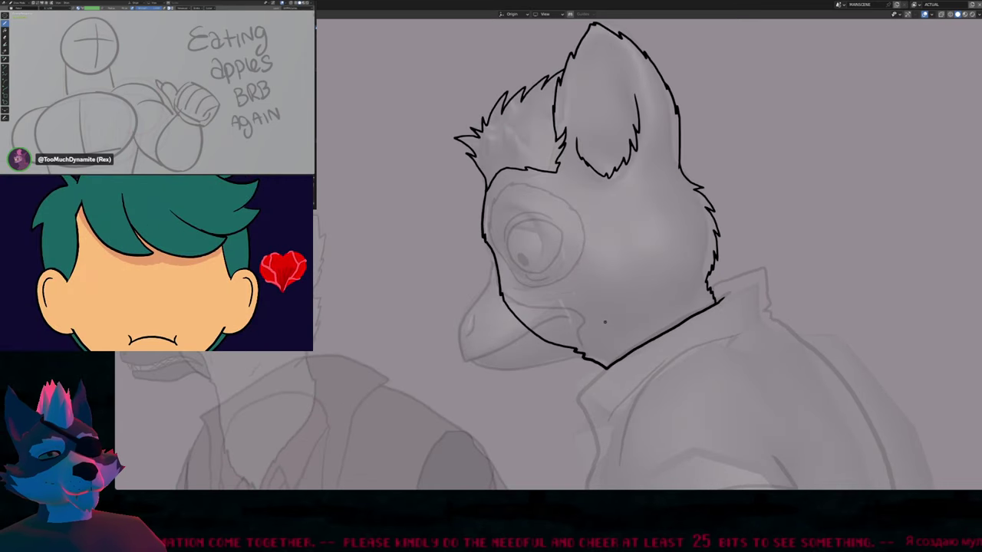
Select all head strokes in Edit Mode, move to the uninked frame and re-maximize the viewport
key(ctrl+space)
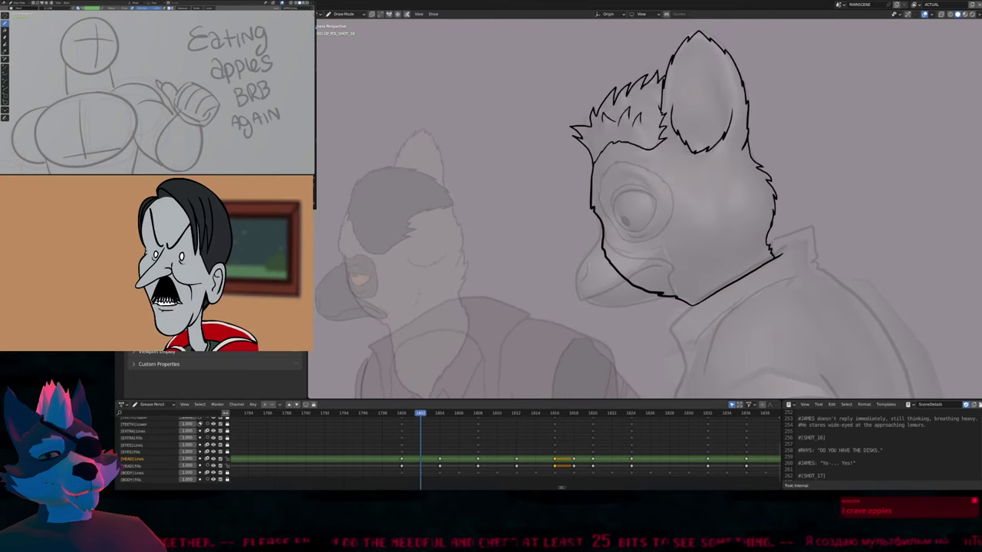
key(Tab)
key(a)
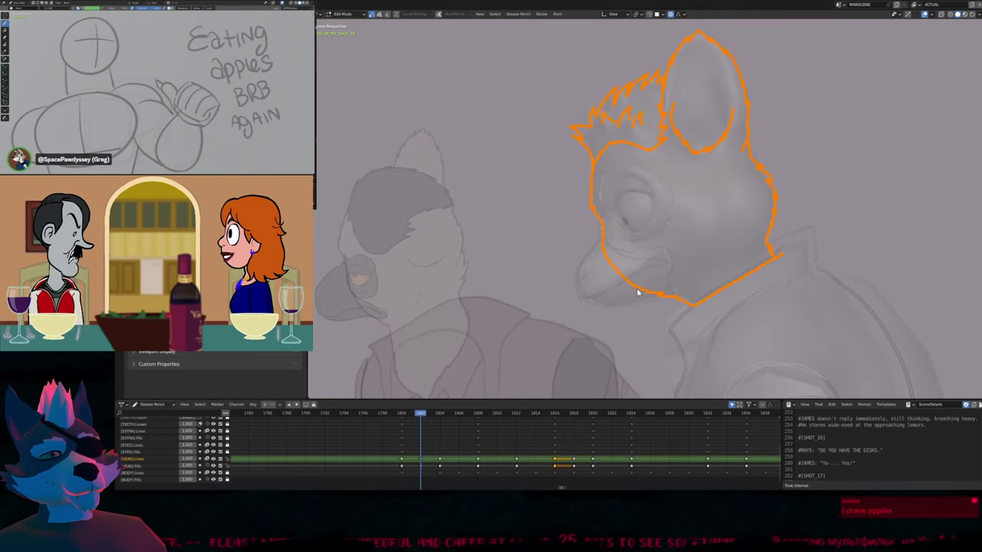
key(Tab)
scroll(636, 294, up, 3)
key(ctrl+space)
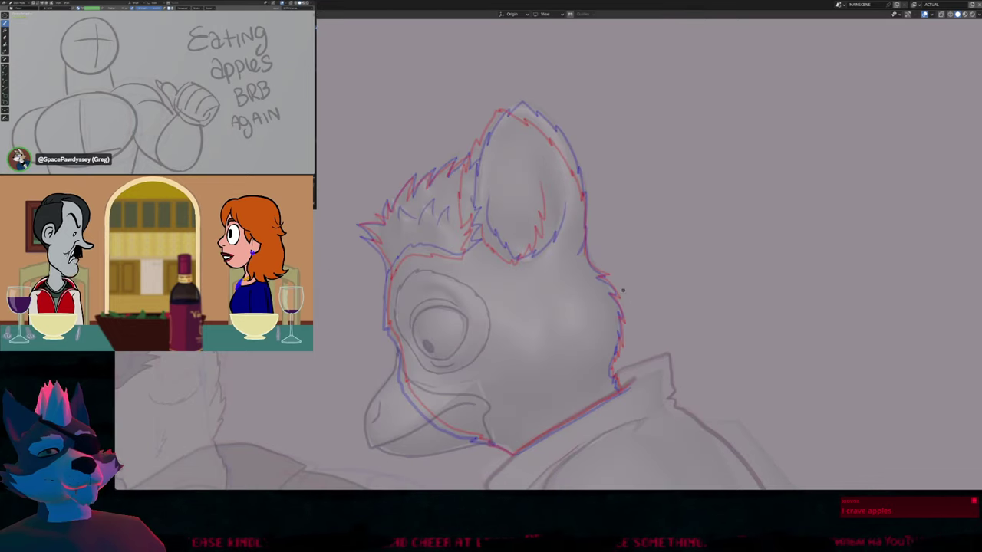
Ink the ear's left edge up to its tip and down its right edge, then zoom out
shift+middle_drag(677, 303, 592, 291)
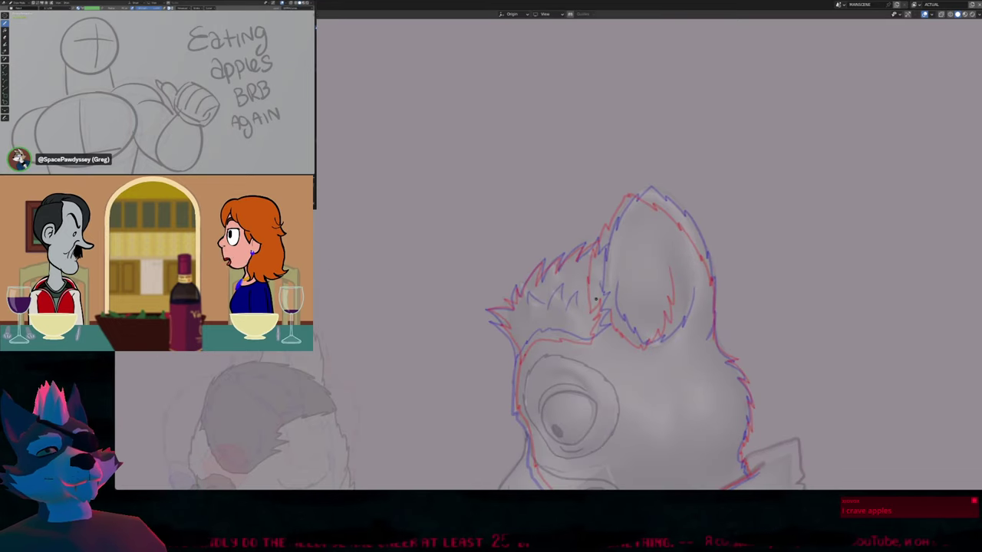
drag(595, 286, 612, 221)
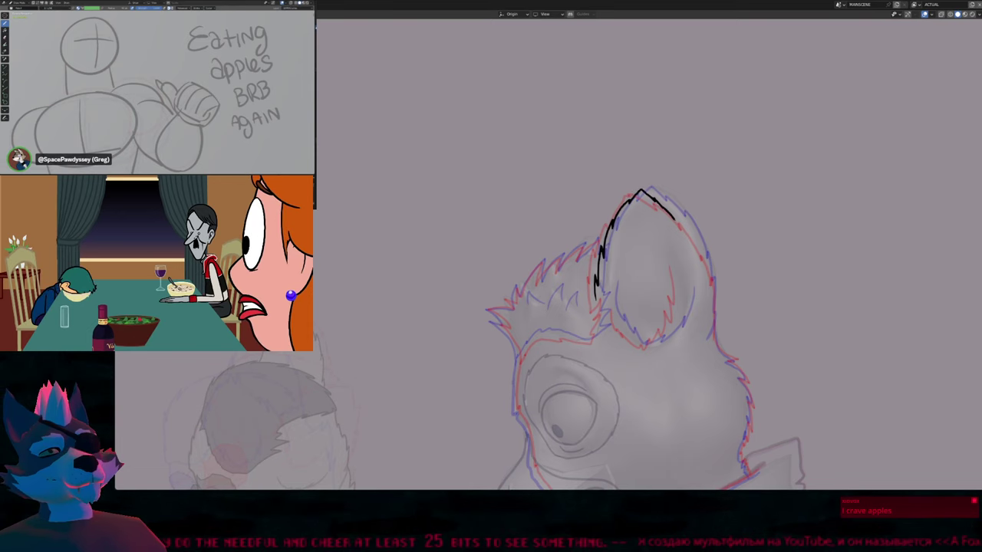
drag(653, 200, 680, 222)
drag(701, 263, 714, 325)
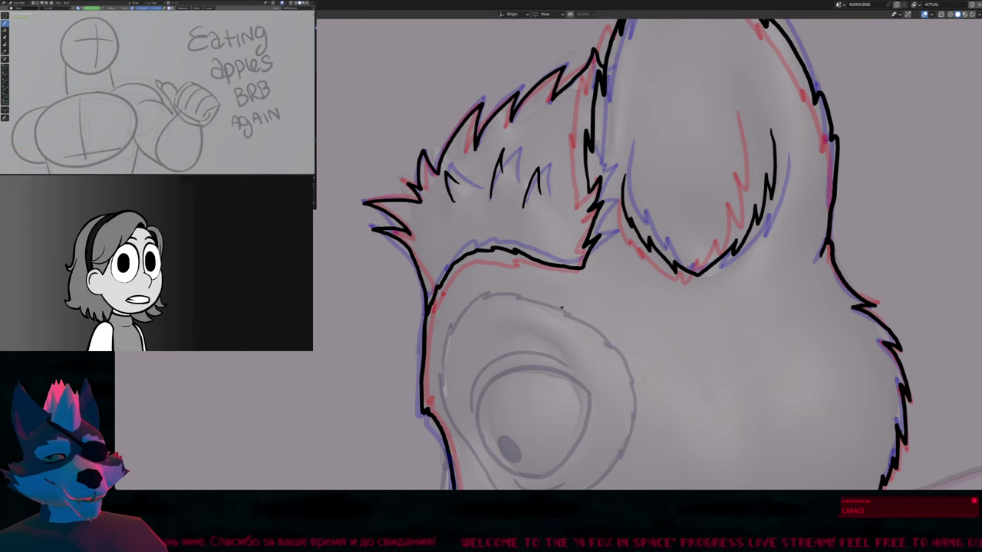
scroll(567, 304, down, 1)
shift+scroll(580, 304, down, 4)
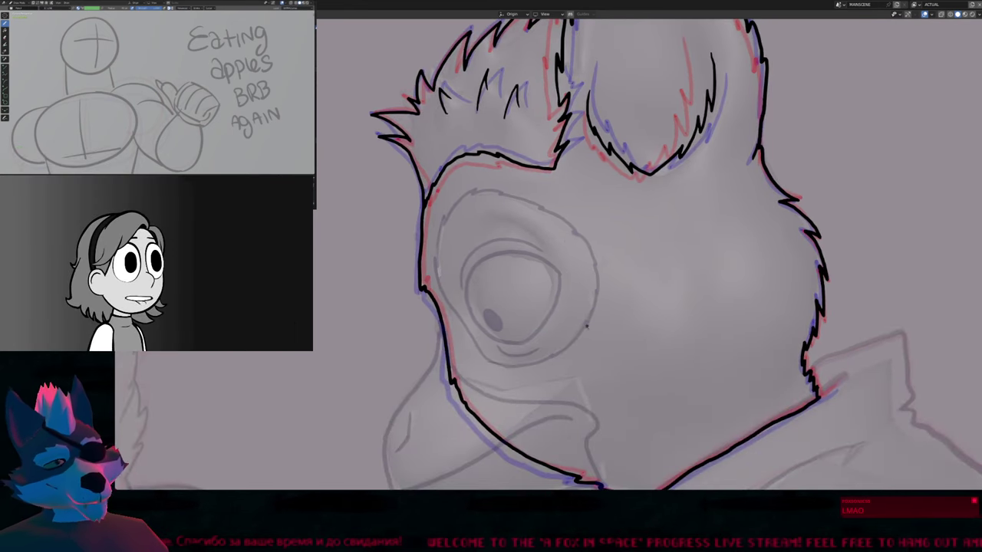
shift+scroll(584, 317, down, 4)
shift+scroll(583, 317, down, 2)
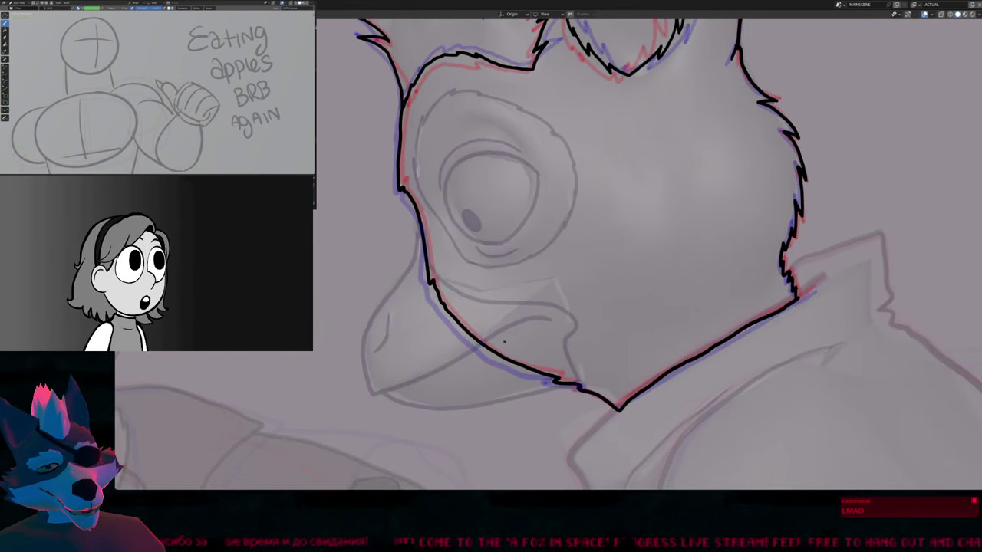
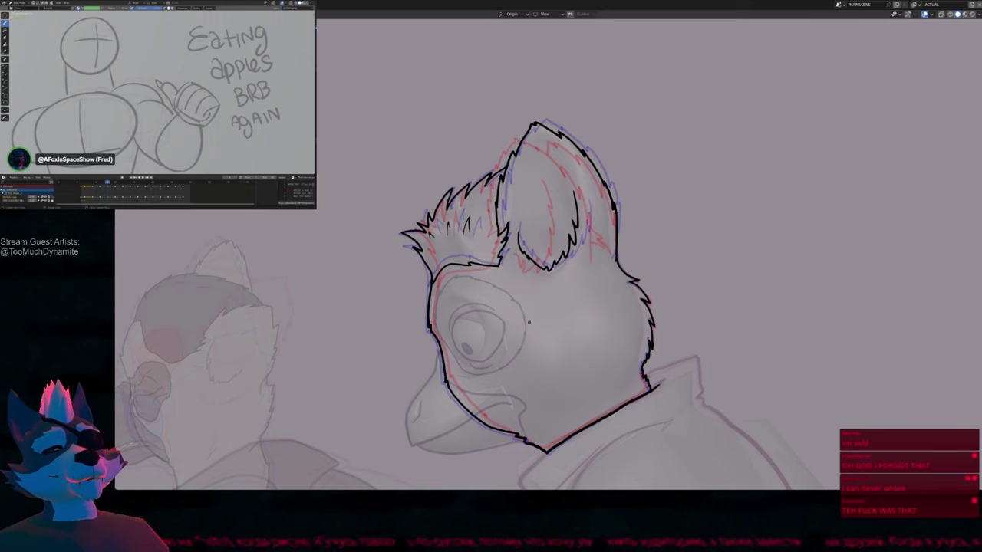
Pan and orbit around the inked head, return to camera view, and zoom in on the ears
shift+scroll(529, 322, down, 10)
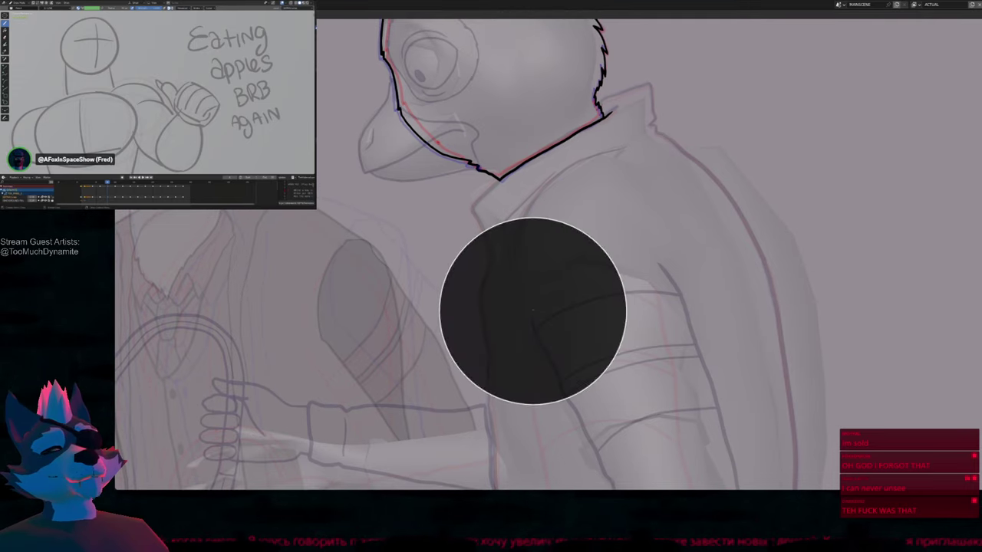
scroll(535, 312, up, 3)
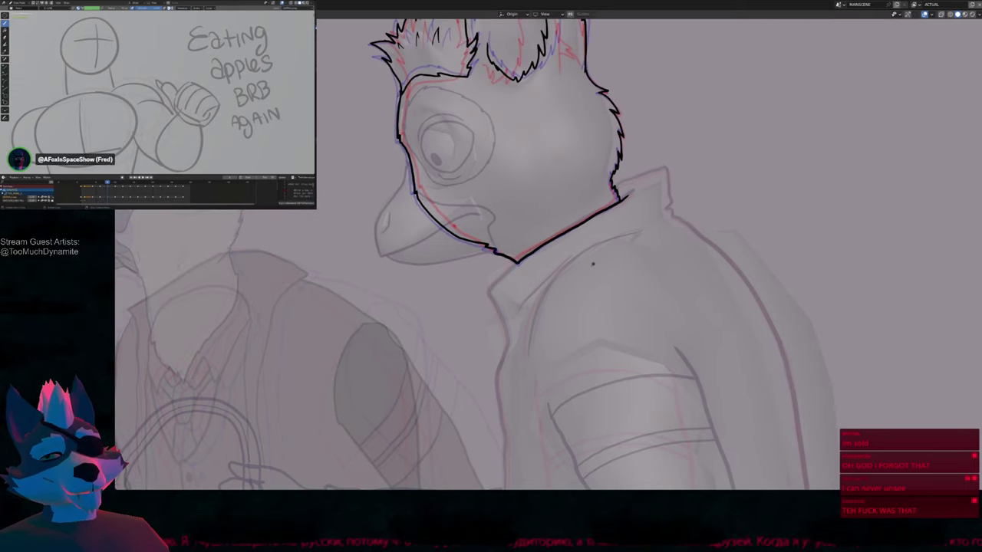
mouse_move(581, 279)
middle_down()
mouse_move(605, 232)
mouse_move(631, 291)
mouse_move(631, 346)
middle_up()
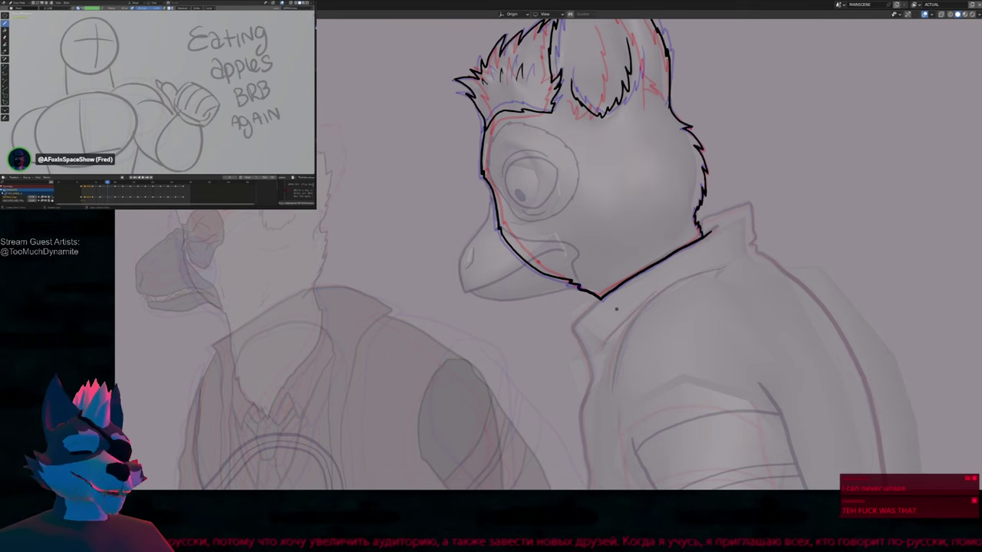
mouse_move(616, 309)
middle_down()
mouse_move(537, 304)
mouse_move(587, 326)
mouse_move(598, 376)
middle_up()
key(KP_0)
scroll(596, 376, up, 5)
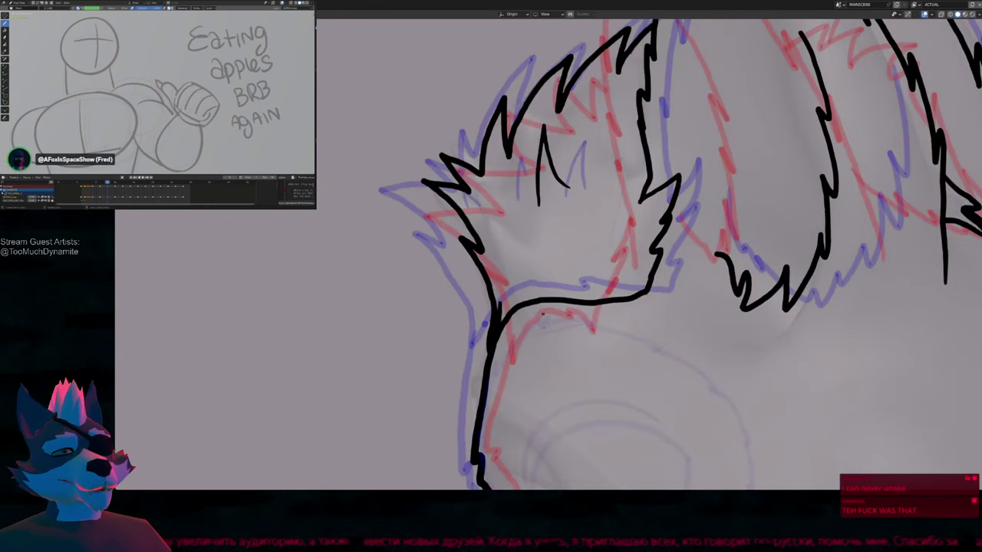
Redraw the jagged black fur strokes along the ear beside the left hair tuft
click(576, 325)
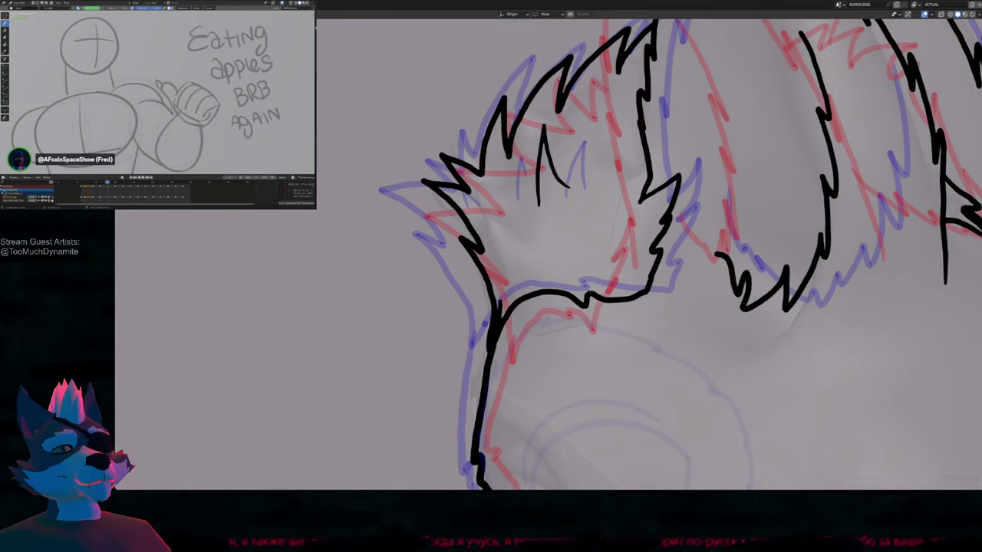
click(580, 308)
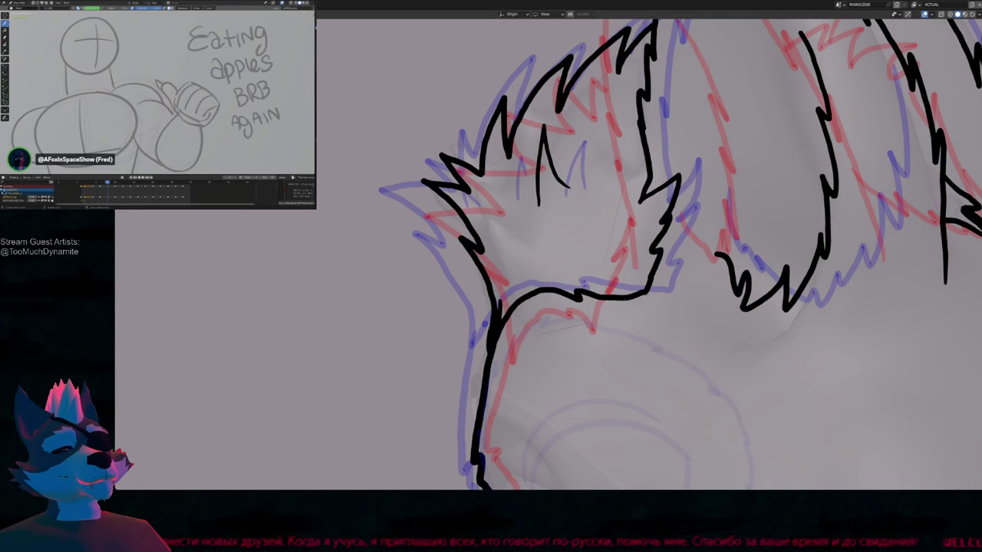
shift+middle_drag(682, 275, 608, 416)
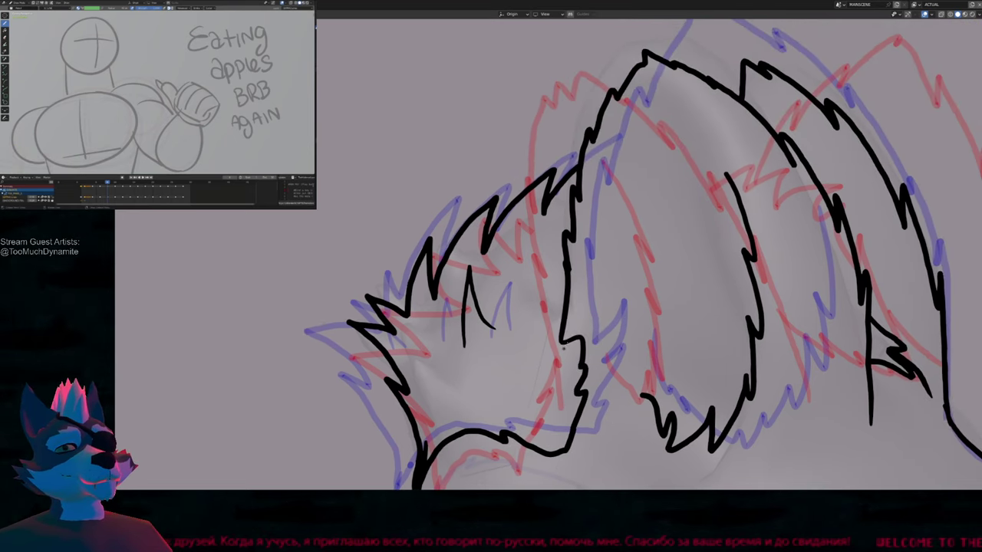
mouse_move(562, 346)
mouse_down()
mouse_move(583, 406)
mouse_move(573, 322)
mouse_move(591, 387)
mouse_move(600, 344)
mouse_up()
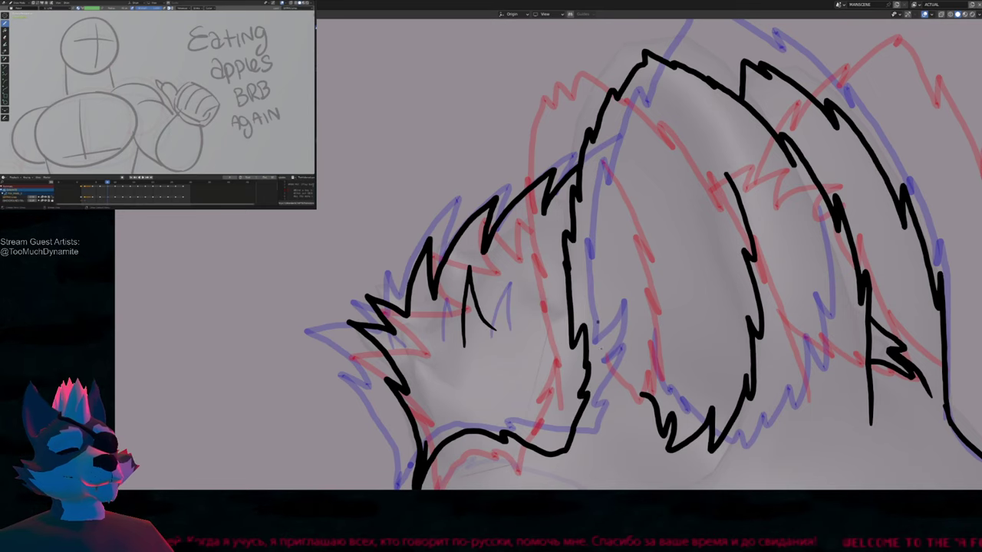
drag(583, 393, 590, 330)
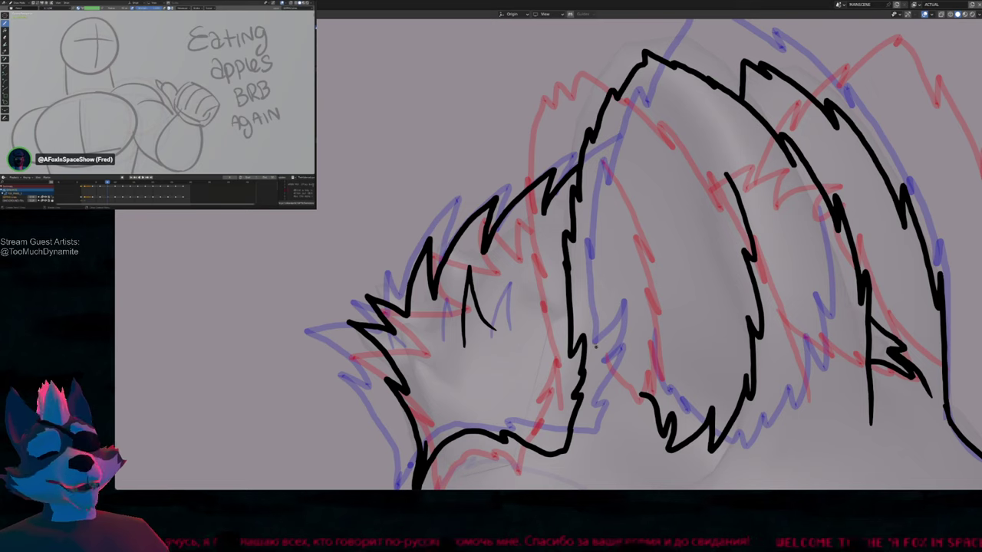
Redraw the right and left cheek outlines in black ink
mouse_move(528, 338)
shift+middle_down()
mouse_move(565, 261)
mouse_move(636, 351)
mouse_move(621, 361)
shift+middle_up()
mouse_move(666, 332)
mouse_down()
mouse_move(661, 307)
mouse_move(679, 245)
mouse_move(682, 307)
mouse_move(672, 268)
mouse_move(677, 293)
mouse_up()
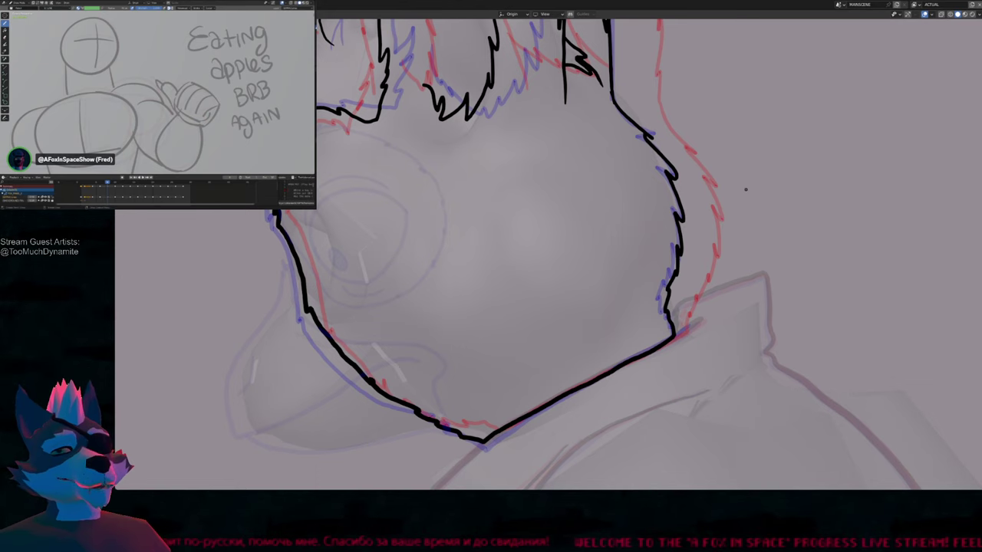
shift+middle_drag(494, 356, 714, 381)
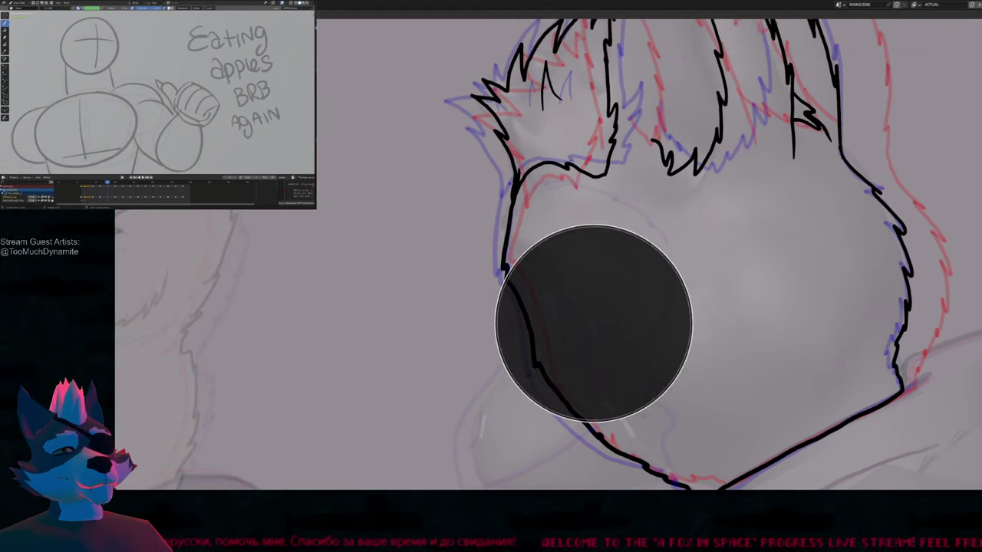
drag(448, 319, 599, 384)
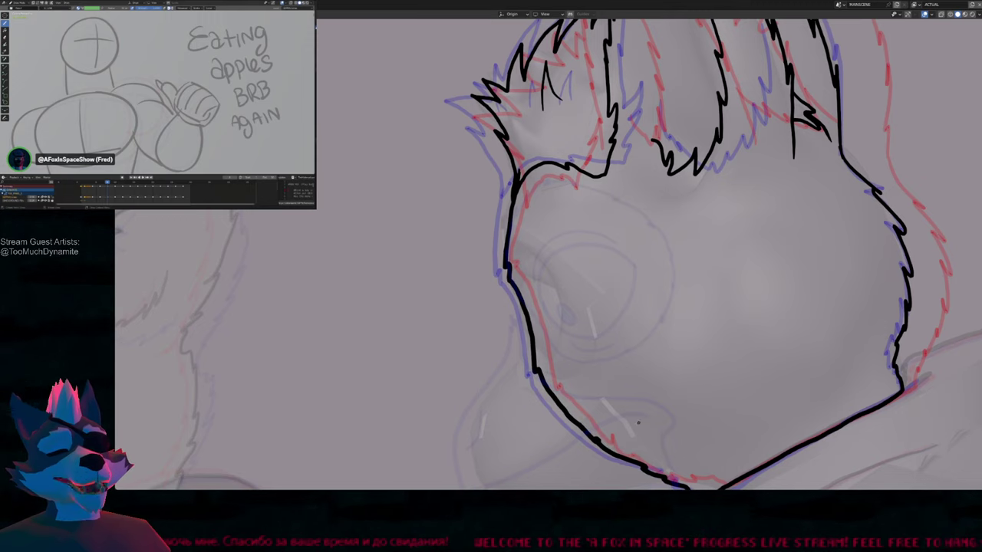
Redraw and refine the chin outline with short black strokes, framing the whole head
shift+middle_drag(734, 412, 579, 334)
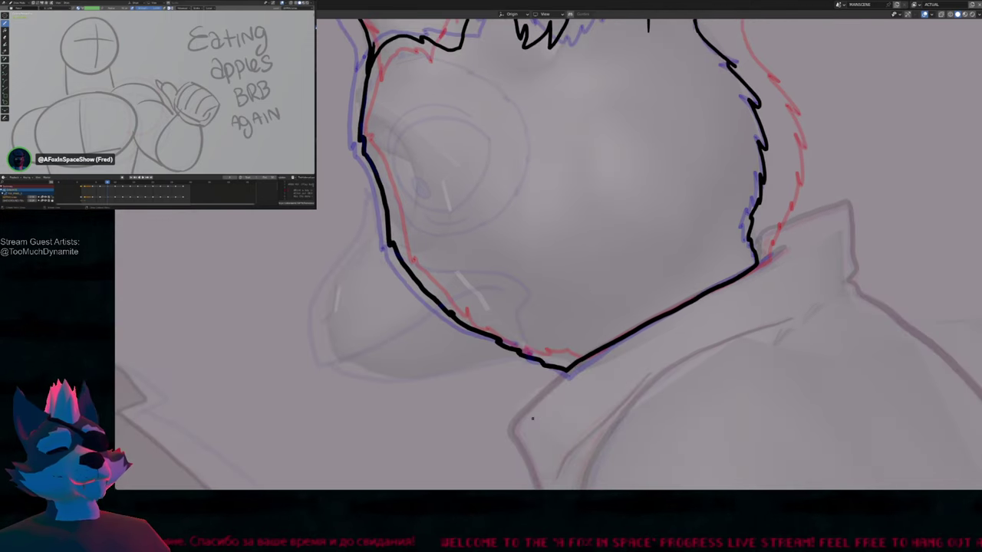
mouse_move(510, 350)
mouse_down()
mouse_move(583, 366)
mouse_move(532, 373)
mouse_move(579, 377)
mouse_up()
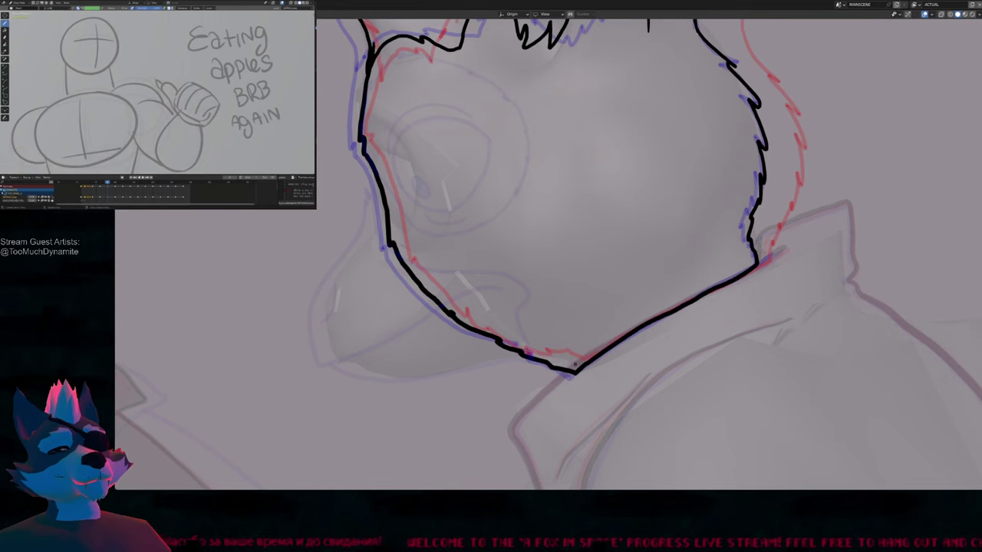
drag(529, 354, 575, 370)
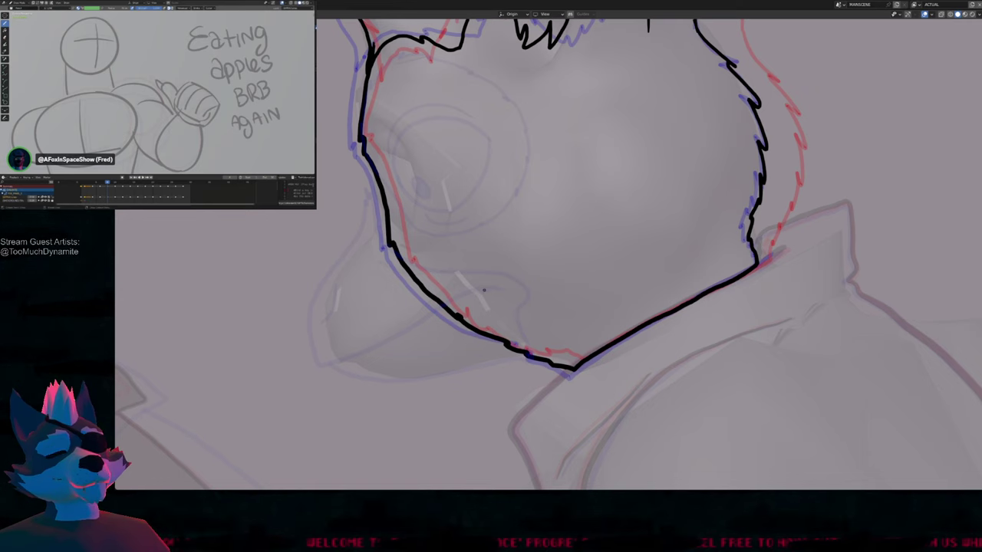
shift+scroll(483, 290, up, 5)
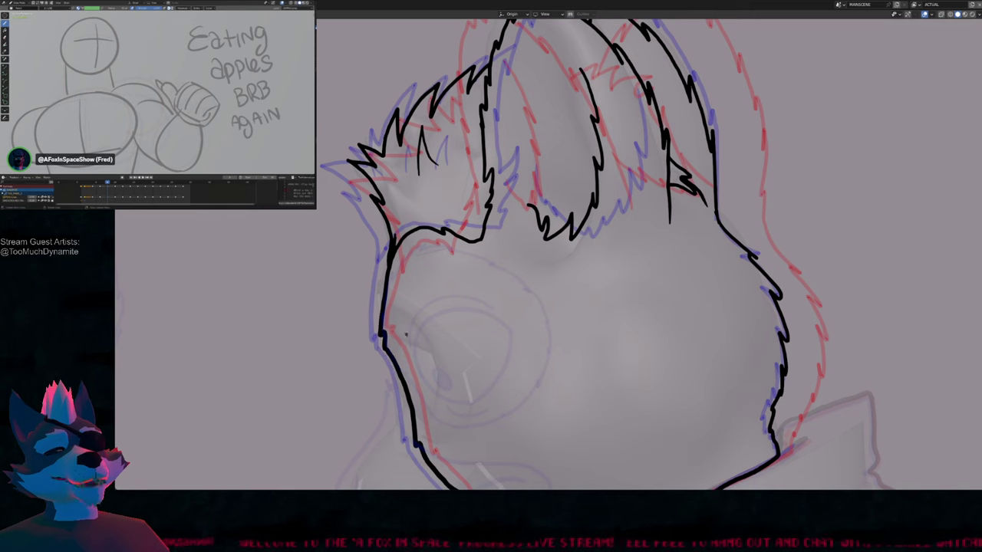
scroll(521, 332, down, 3)
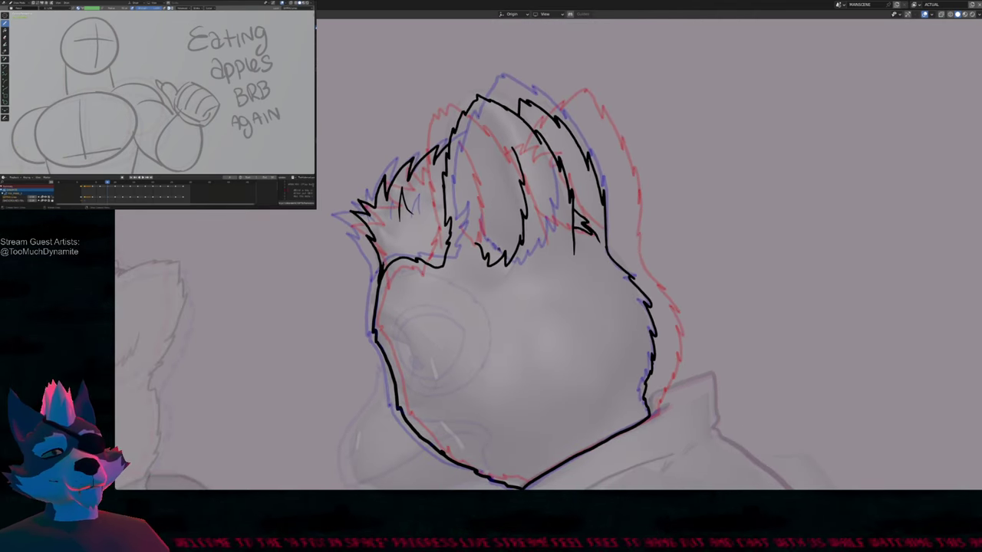
middle_drag(495, 282, 496, 353)
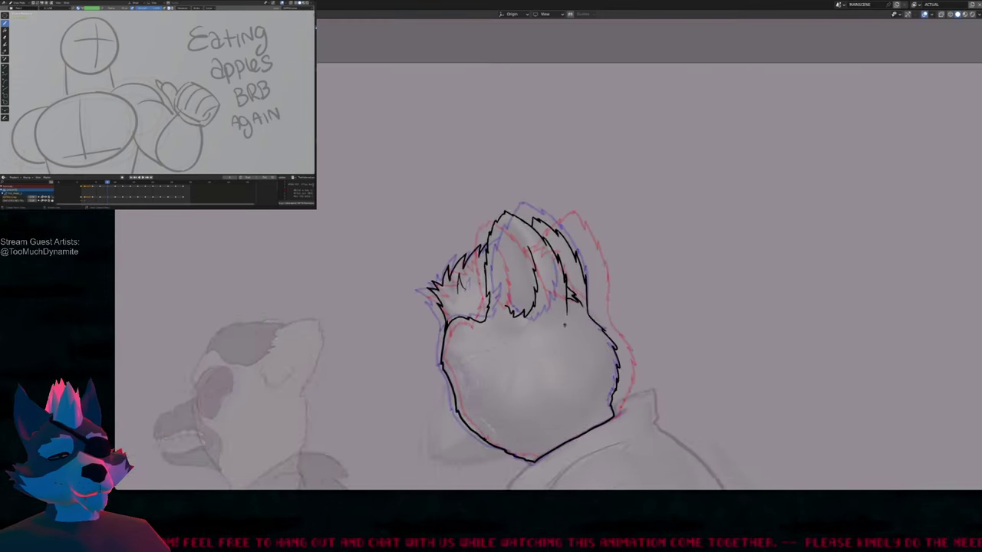
Duplicate the drawing frame, then maximize the drawing area zoomed in on the head
key(ctrl+space)
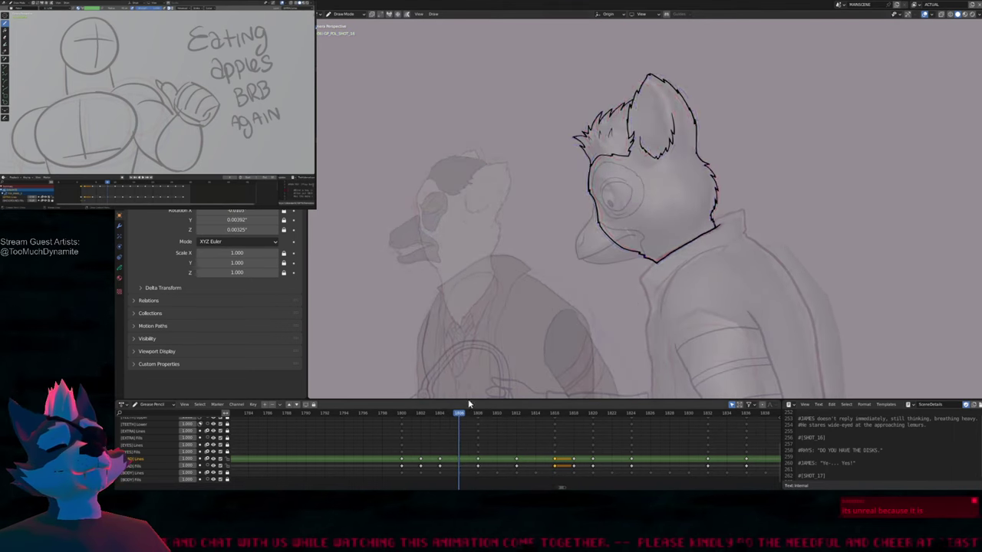
key(shift+d)
shift+middle_drag(644, 254, 569, 307)
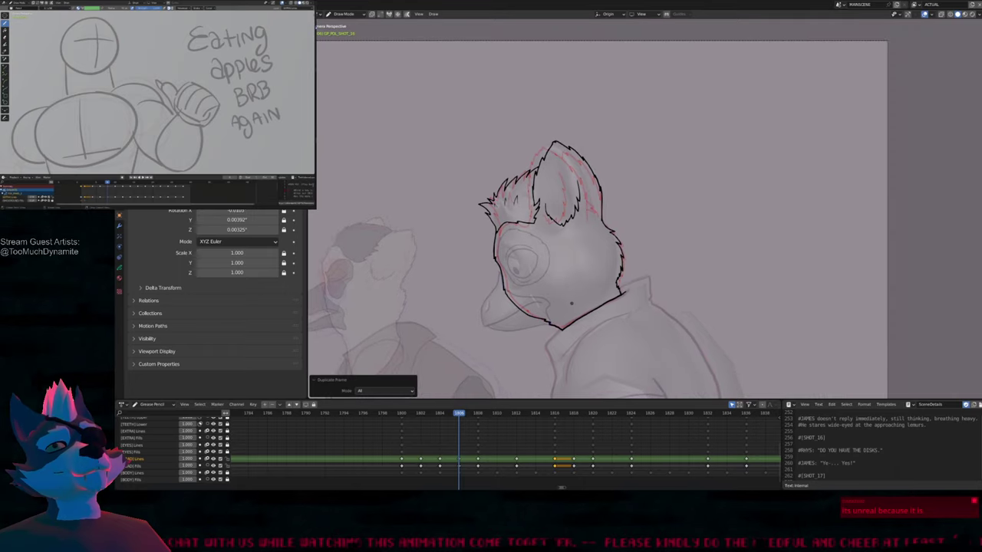
key(ctrl+z)
scroll(572, 299, up, 4)
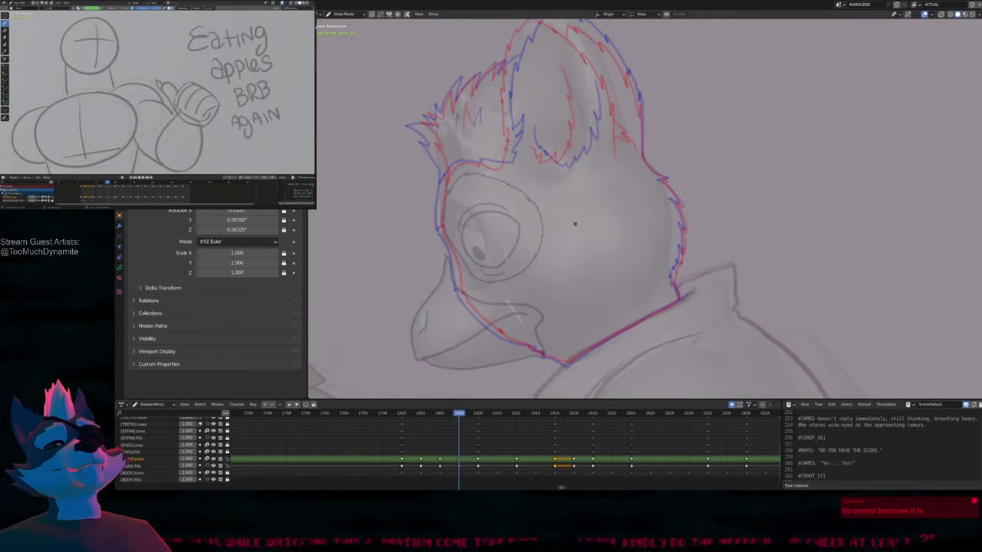
key(ctrl+space)
scroll(565, 319, up, 1)
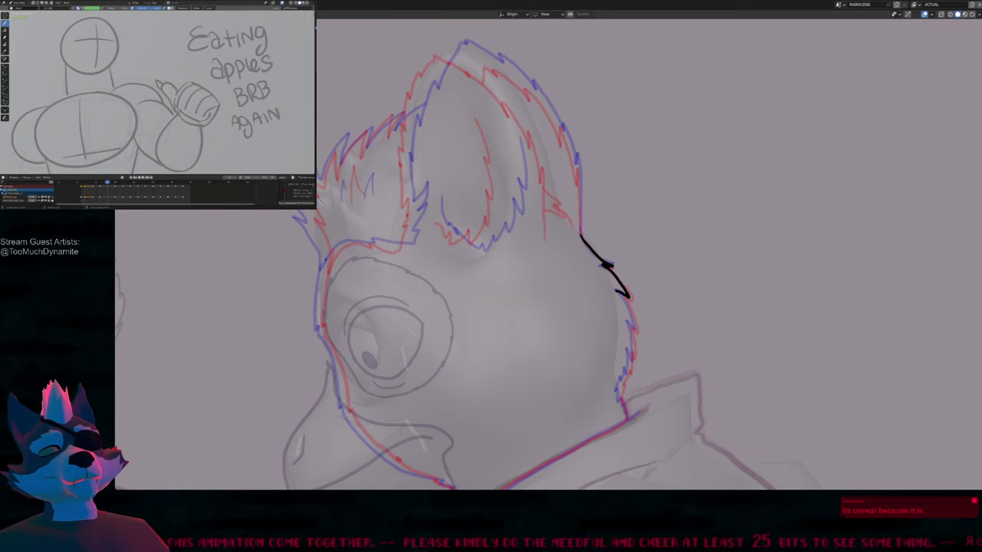
Ink the cheek fur down to the collar, the left face outline, the beak line and the ear's zigzag base
scroll(686, 155, down, 1)
scroll(687, 155, up, 3)
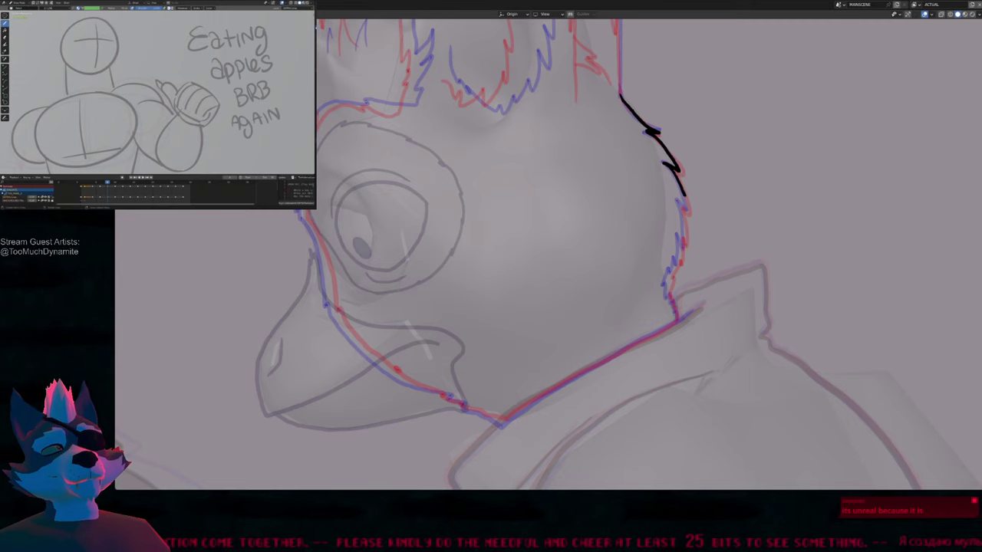
mouse_move(687, 217)
mouse_down()
mouse_move(669, 282)
mouse_move(683, 365)
mouse_up()
shift+middle_drag(683, 365, 807, 349)
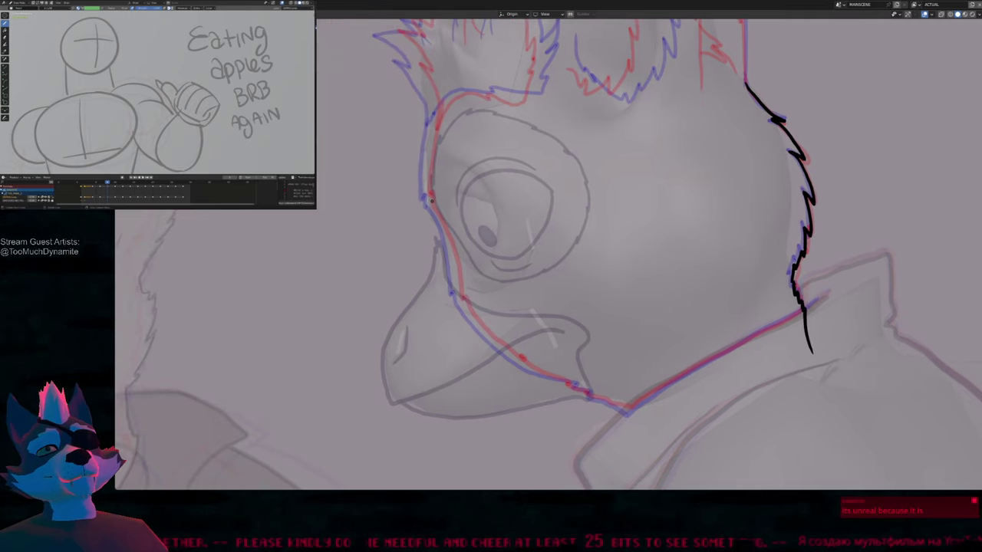
mouse_move(437, 217)
mouse_down()
mouse_move(458, 301)
mouse_move(497, 350)
mouse_up()
mouse_move(524, 365)
mouse_down()
mouse_move(632, 411)
mouse_move(843, 284)
mouse_move(805, 338)
mouse_move(805, 311)
mouse_up()
mouse_move(734, 251)
shift+middle_down()
mouse_move(699, 291)
mouse_move(652, 476)
mouse_move(664, 480)
shift+middle_up()
mouse_move(471, 390)
mouse_down()
mouse_move(488, 342)
mouse_move(469, 277)
mouse_move(474, 226)
mouse_move(526, 141)
mouse_move(575, 170)
mouse_move(636, 239)
mouse_move(682, 371)
mouse_up()
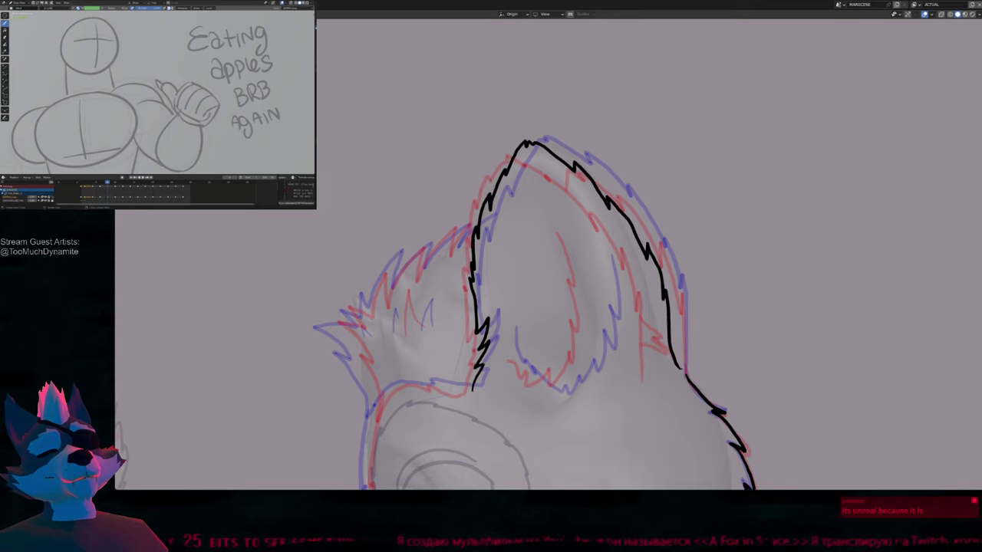
Resize the brush and ink the ear's right edge, a hooked inner fur stroke and its left fur edge
key(f)
click(686, 350)
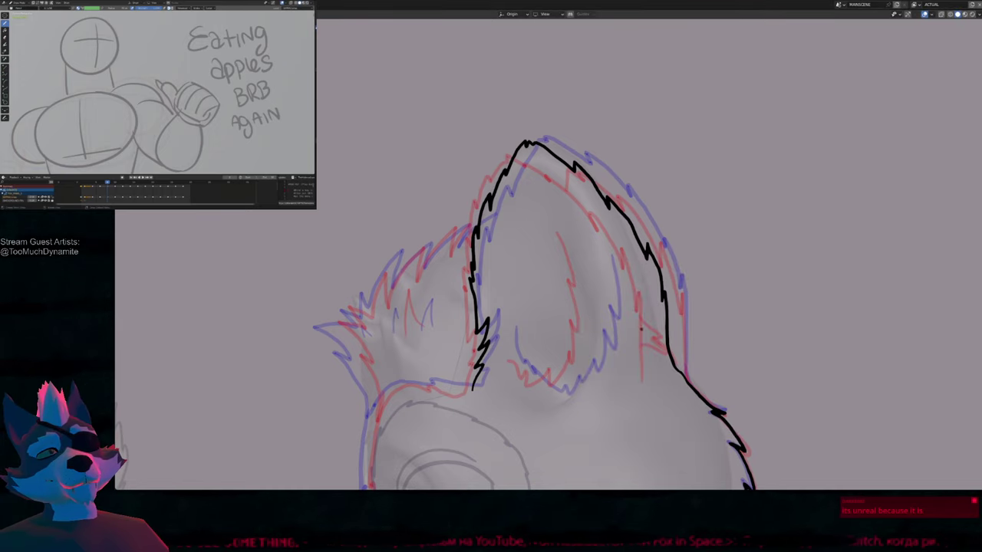
mouse_move(642, 329)
mouse_down()
mouse_move(661, 322)
mouse_move(640, 199)
mouse_up()
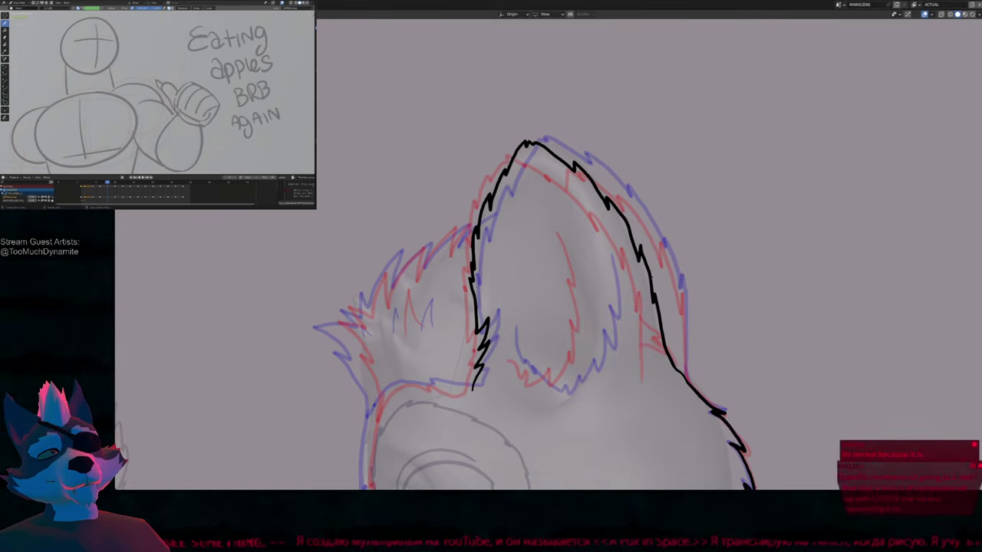
mouse_move(605, 227)
shift+middle_down()
mouse_move(548, 368)
mouse_move(575, 244)
shift+middle_up()
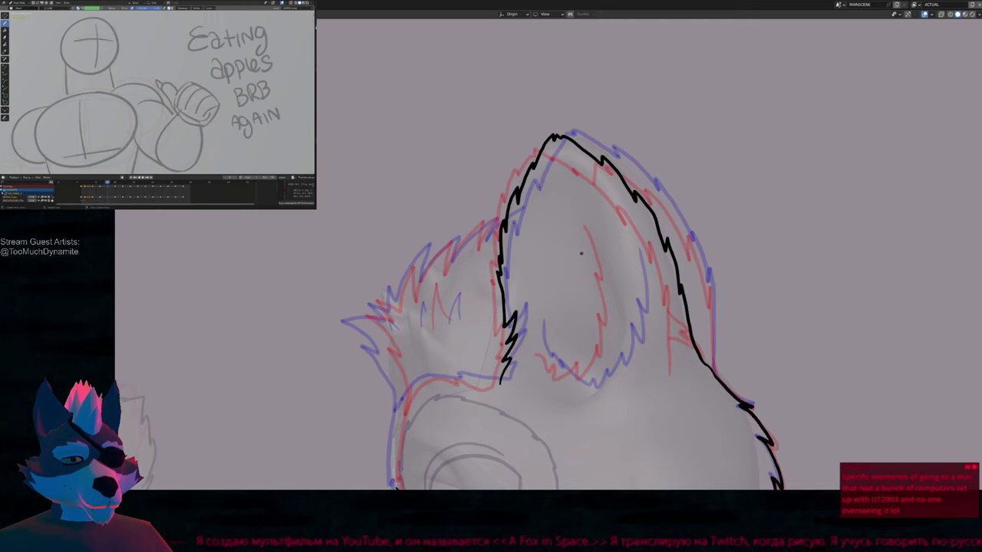
mouse_move(608, 296)
middle_down()
mouse_move(602, 277)
mouse_move(637, 289)
middle_up()
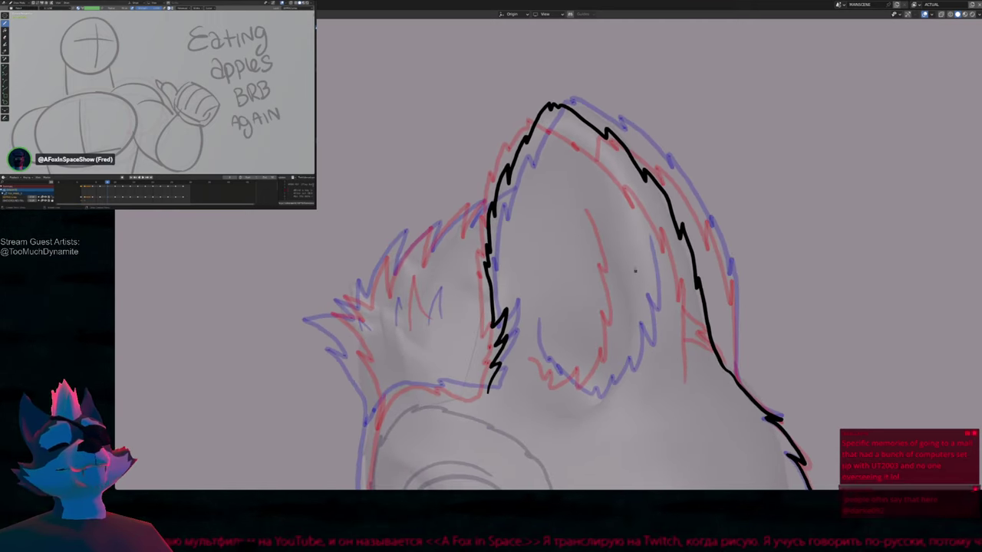
mouse_move(615, 213)
mouse_down()
mouse_move(634, 257)
mouse_move(624, 270)
mouse_move(633, 325)
mouse_move(606, 388)
mouse_move(583, 395)
mouse_move(549, 368)
mouse_move(529, 319)
mouse_up()
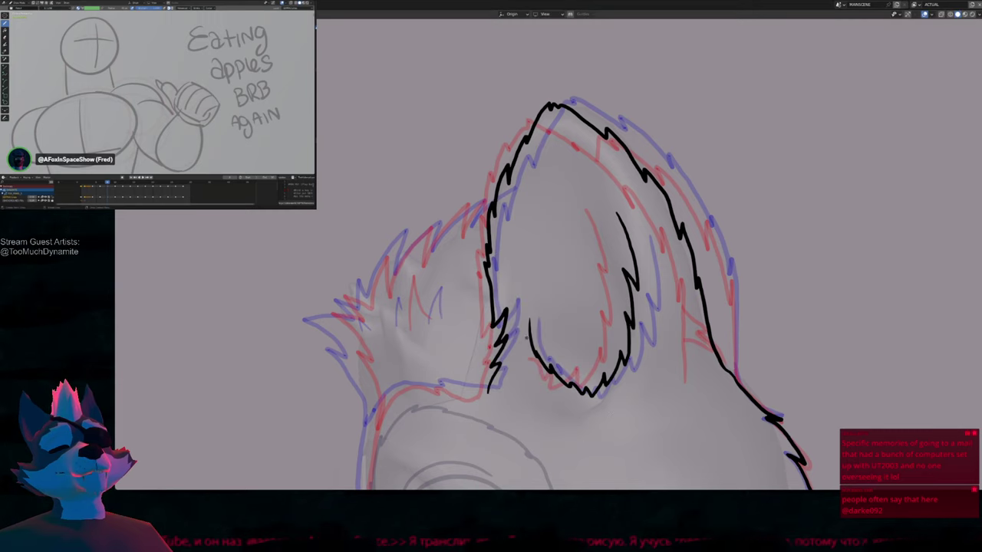
shift+middle_drag(535, 336, 530, 329)
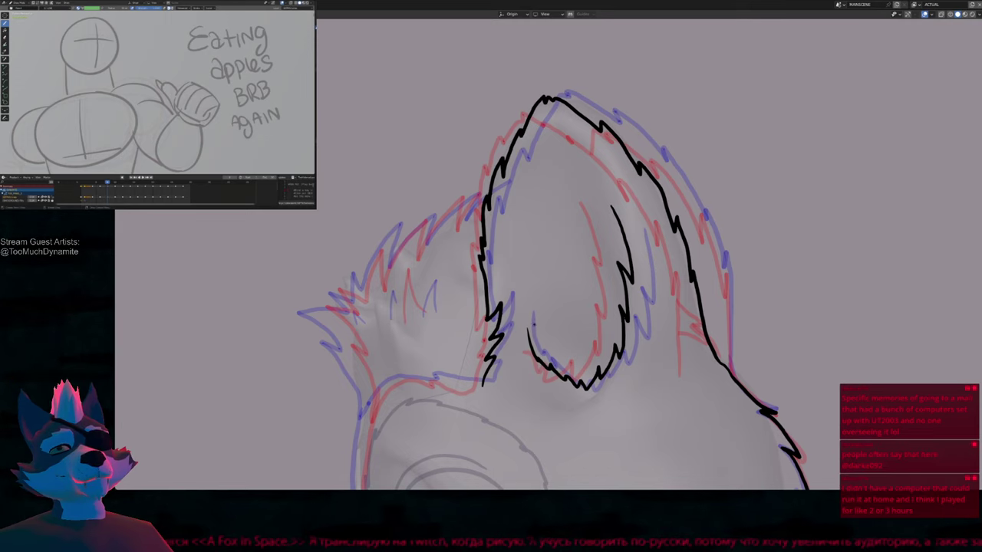
shift+middle_drag(533, 324, 618, 245)
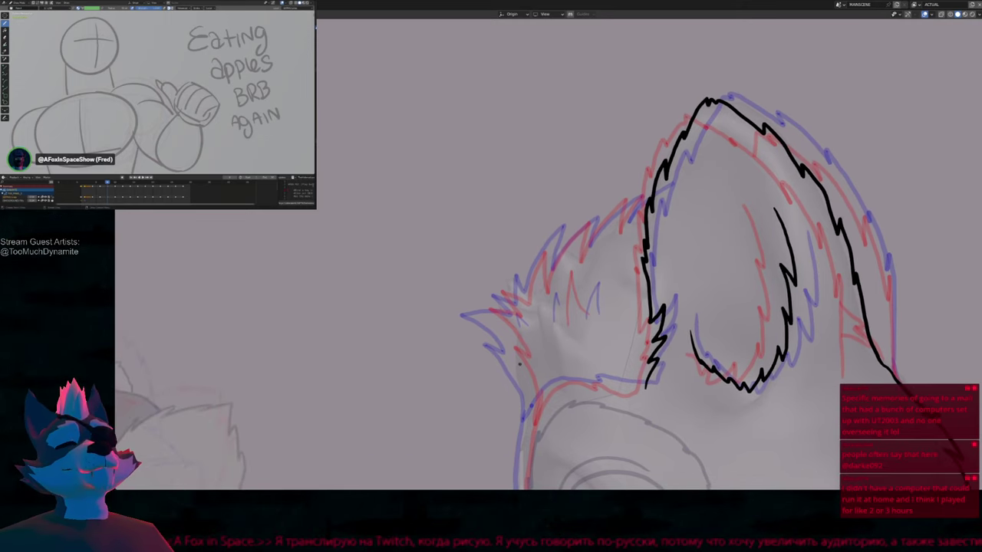
mouse_move(527, 420)
mouse_down()
mouse_move(506, 345)
mouse_move(518, 356)
mouse_move(485, 316)
mouse_move(516, 316)
mouse_move(497, 293)
mouse_move(527, 305)
mouse_move(523, 280)
mouse_move(555, 234)
mouse_move(550, 281)
mouse_move(584, 229)
mouse_move(587, 256)
mouse_move(612, 215)
mouse_move(636, 197)
mouse_move(628, 226)
mouse_move(678, 186)
mouse_up()
Undo the stray stroke across the ear and add small zigzag fur spikes inside the left tuft
key(ctrl+z)
shift+middle_drag(720, 292, 559, 266)
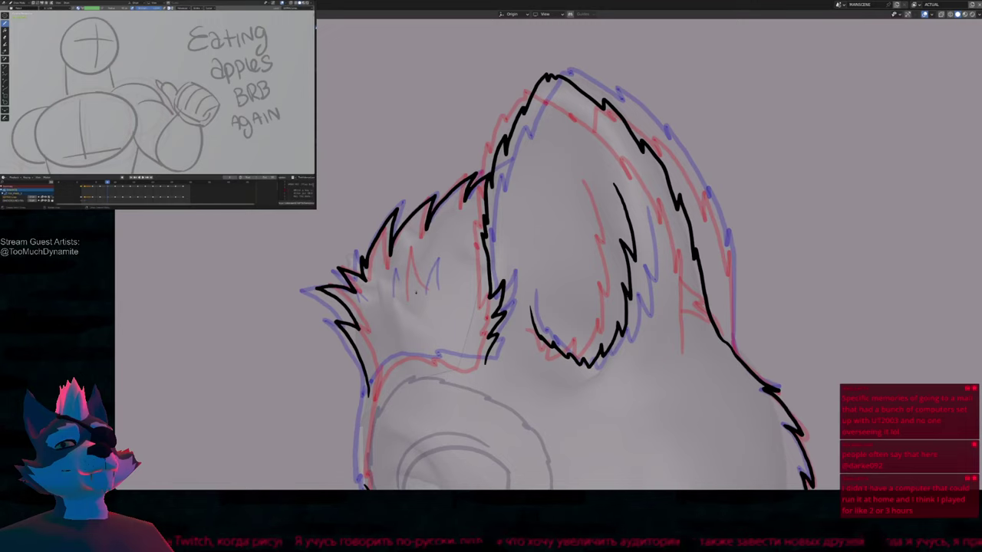
mouse_move(416, 292)
mouse_down()
mouse_move(425, 260)
mouse_move(434, 291)
mouse_move(402, 258)
mouse_up()
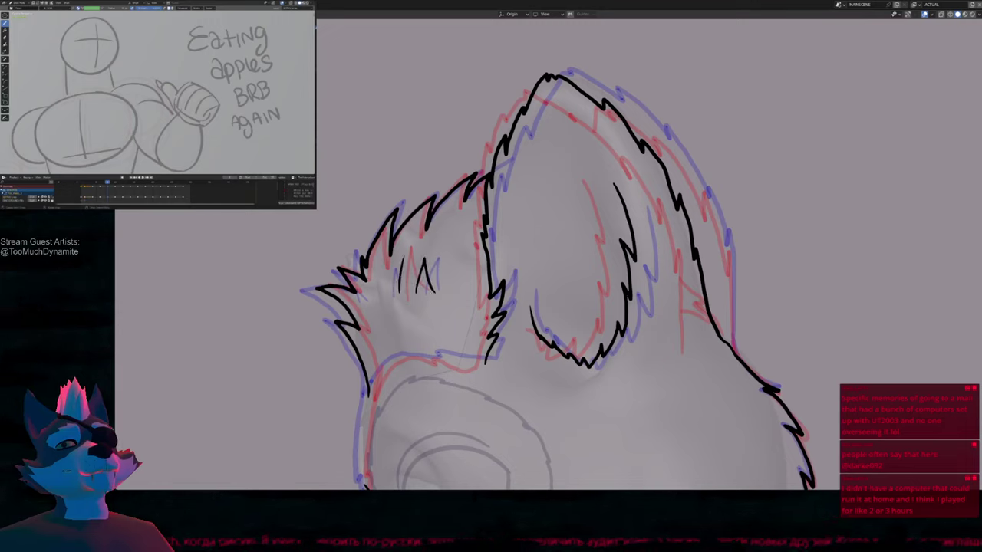
drag(372, 301, 379, 300)
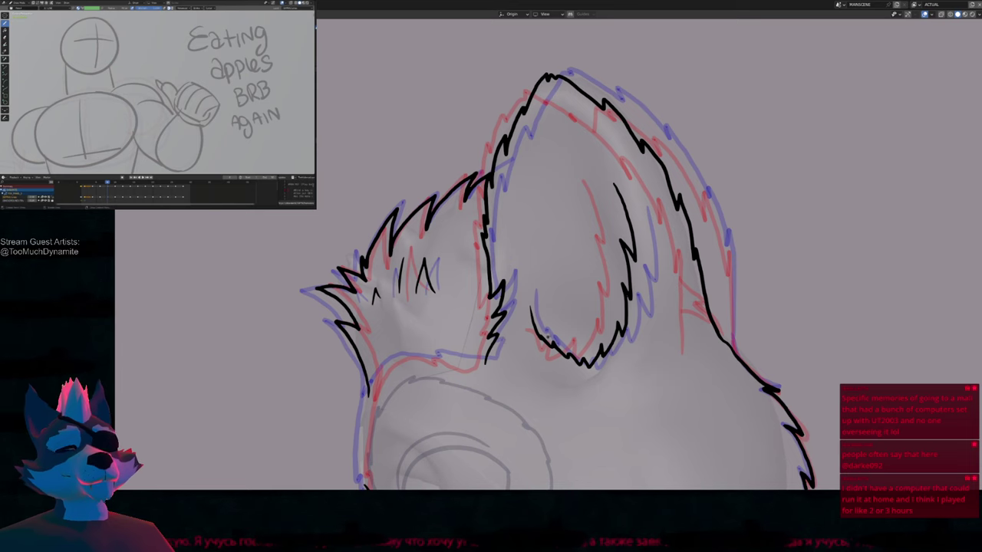
mouse_move(676, 266)
shift+middle_down()
mouse_move(589, 258)
mouse_move(519, 228)
shift+middle_up()
middle_drag(502, 314, 537, 270)
key(Right)
key(Right)
key(Right)
key(Right)
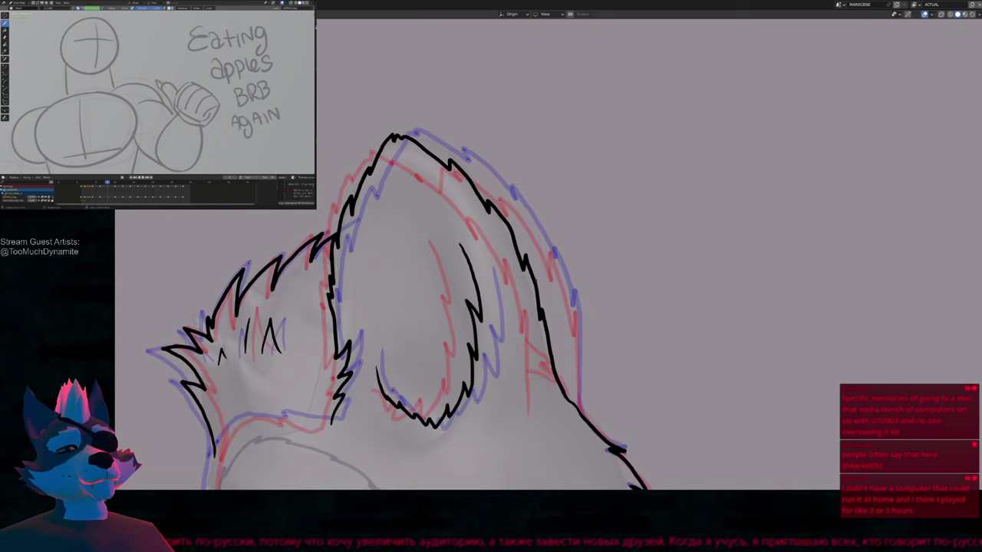
key(Right)
key(Right)
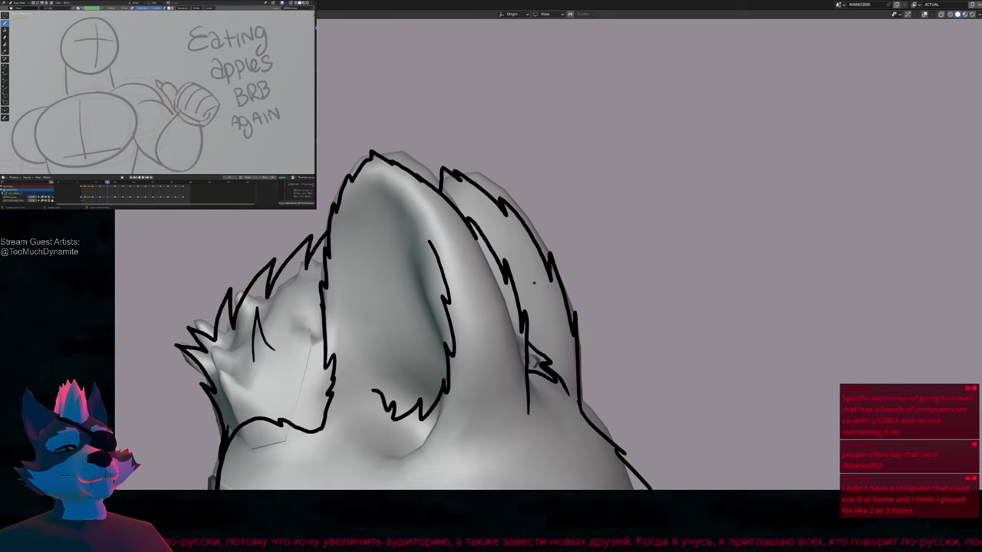
Go to frame 1806 and ink a curved stroke along the cheek below the ear
key(Right)
key(Right)
key(ctrl+space)
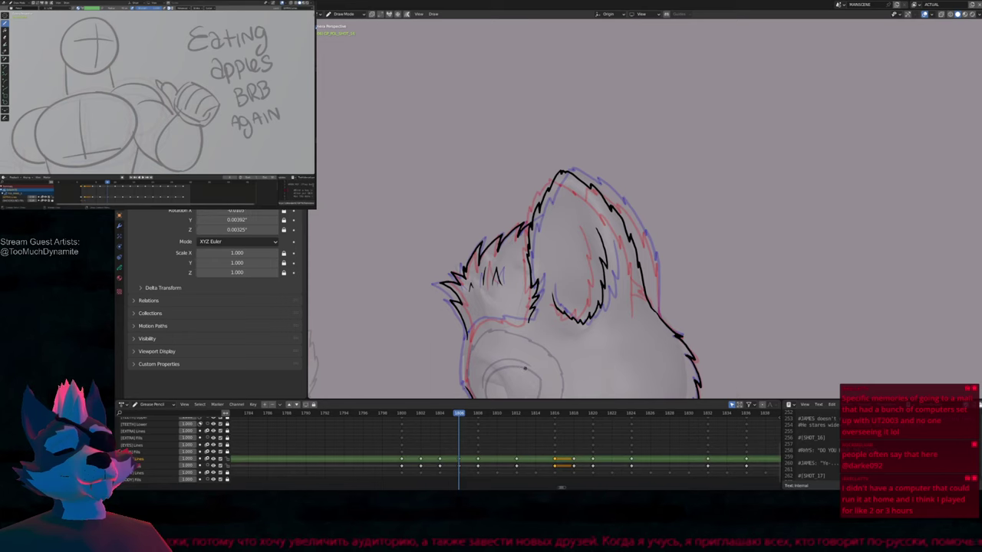
shift+middle_drag(525, 369, 509, 322)
key(Right)
key(Right)
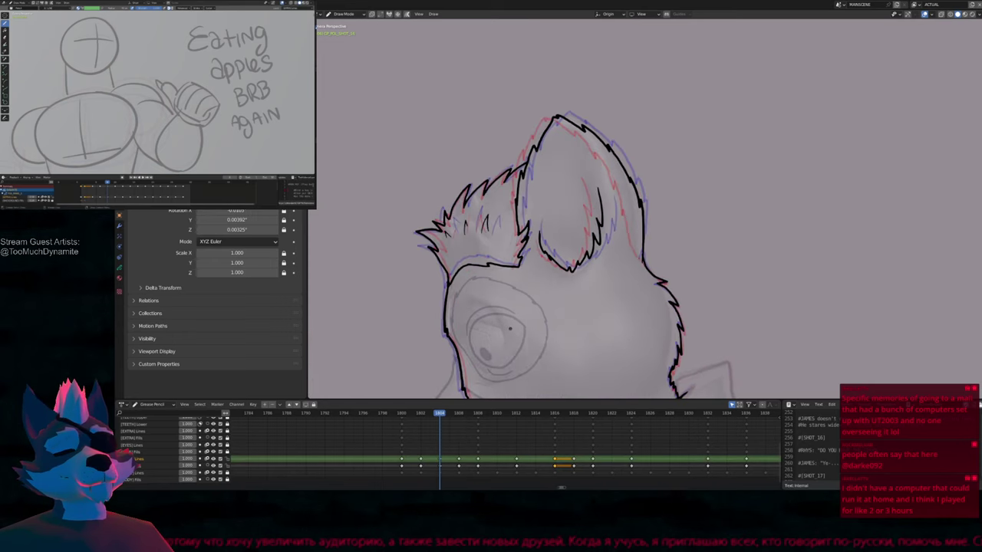
key(Left)
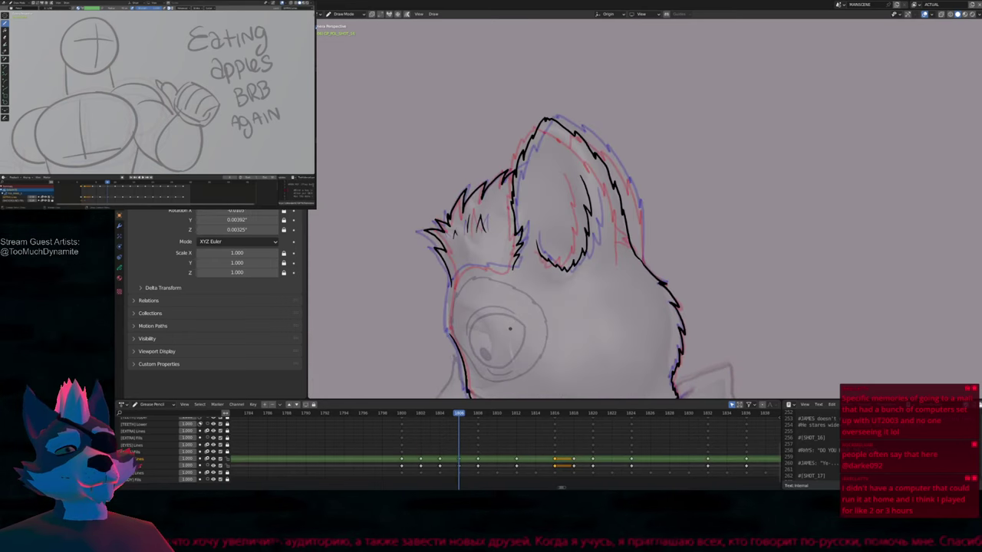
key(Left)
scroll(509, 329, up, 4)
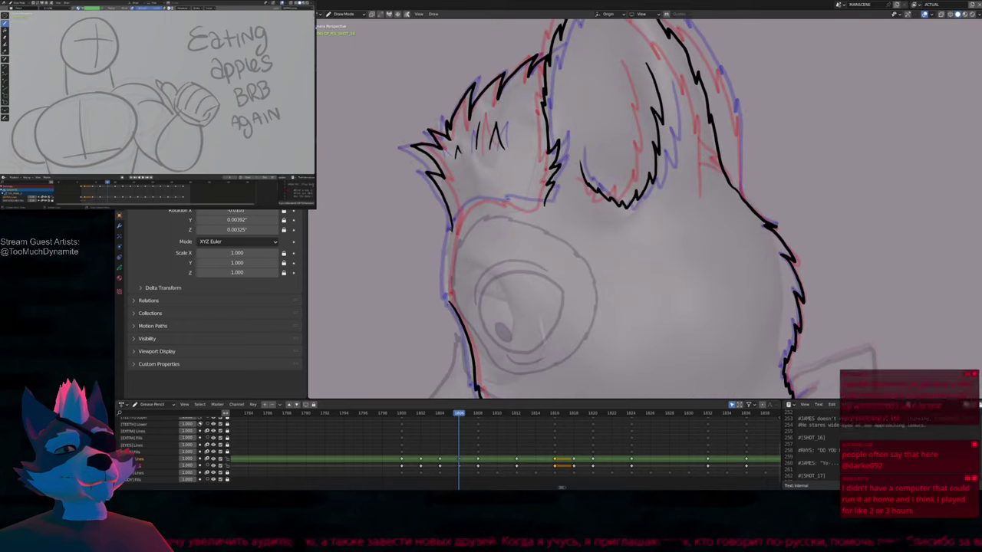
mouse_move(452, 234)
mouse_down()
mouse_move(485, 200)
mouse_move(515, 203)
mouse_up()
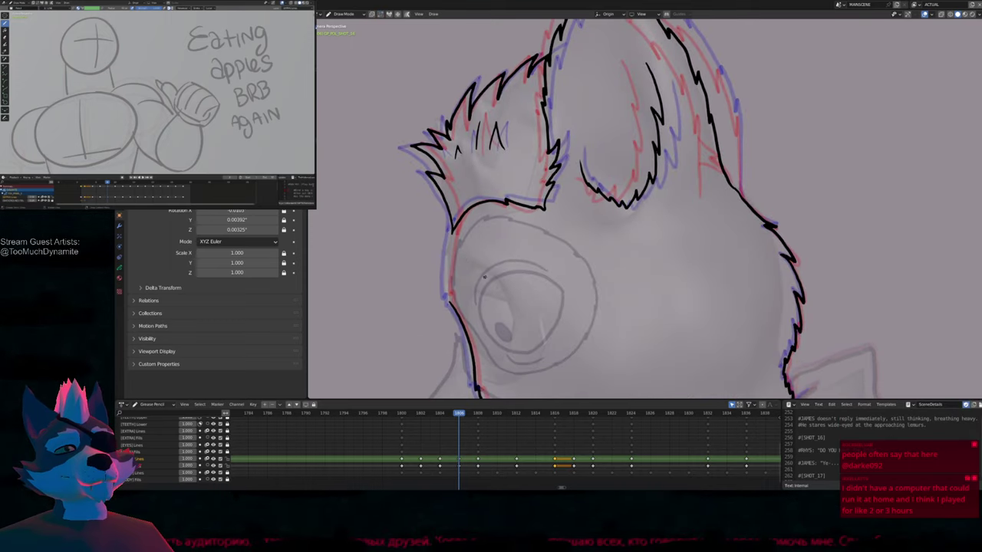
Ink the left edge of the face on frame 1806, keeping the spiky fur stroke
shift+middle_drag(541, 208, 611, 130)
drag(525, 138, 519, 209)
key(ctrl+z)
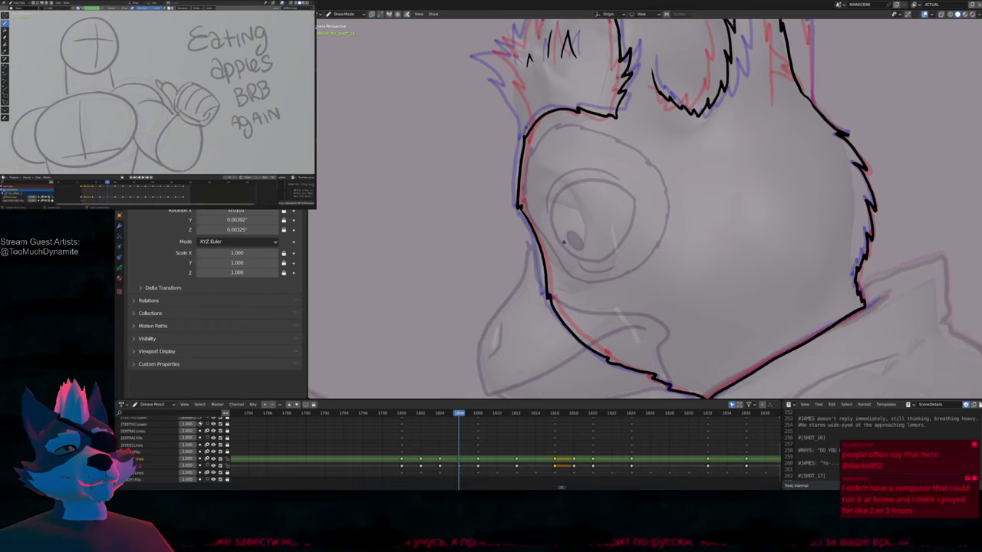
shift+middle_drag(588, 222, 604, 346)
key(ctrl+shift+z)
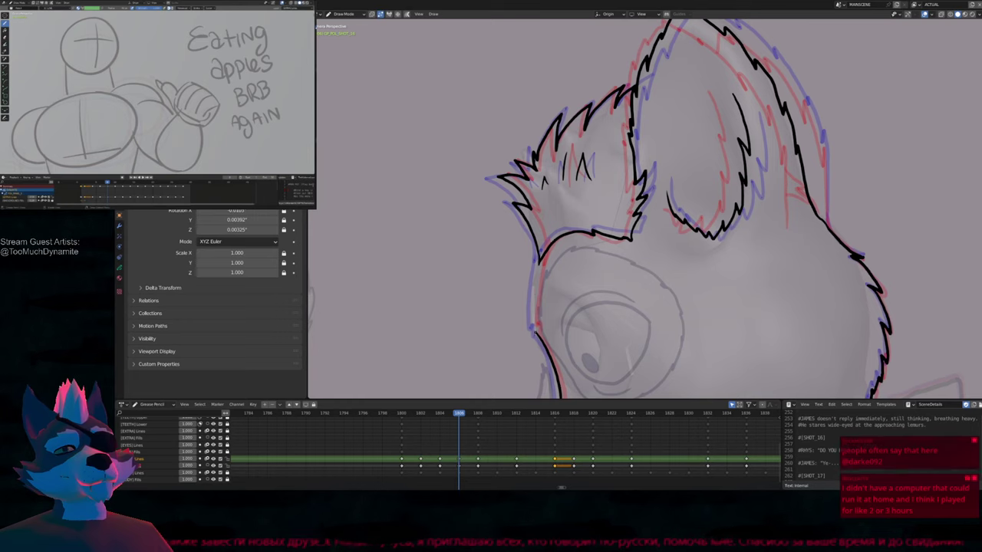
mouse_move(533, 331)
mouse_down()
mouse_move(534, 282)
mouse_move(562, 198)
mouse_up()
mouse_move(561, 198)
shift+middle_down()
mouse_move(529, 224)
mouse_move(473, 234)
mouse_move(420, 140)
shift+middle_up()
scroll(607, 236, down, 3)
scroll(608, 237, up, 3)
shift+middle_drag(614, 292, 608, 237)
scroll(590, 232, up, 4)
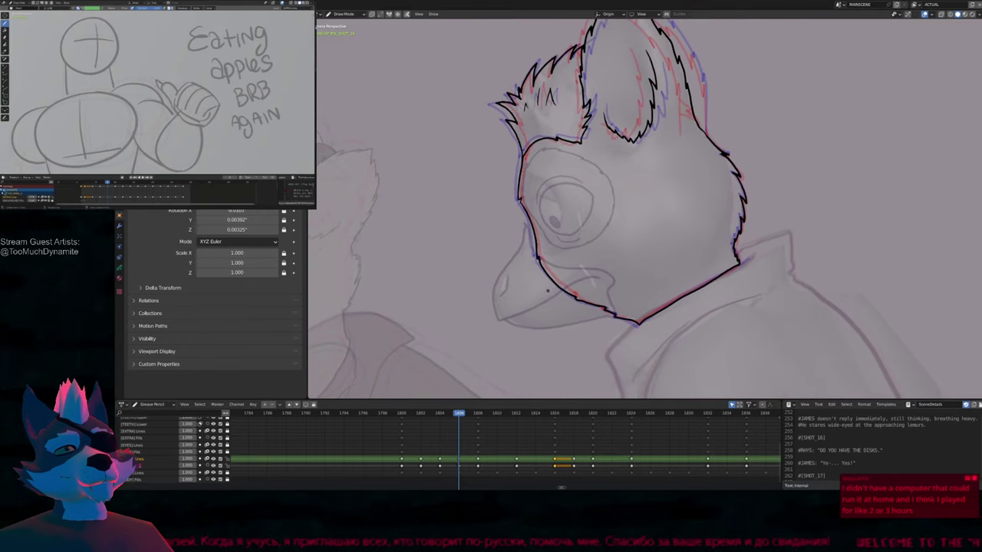
Resize the brush and step through keyframes to frame 1812
key(f)
click(572, 229)
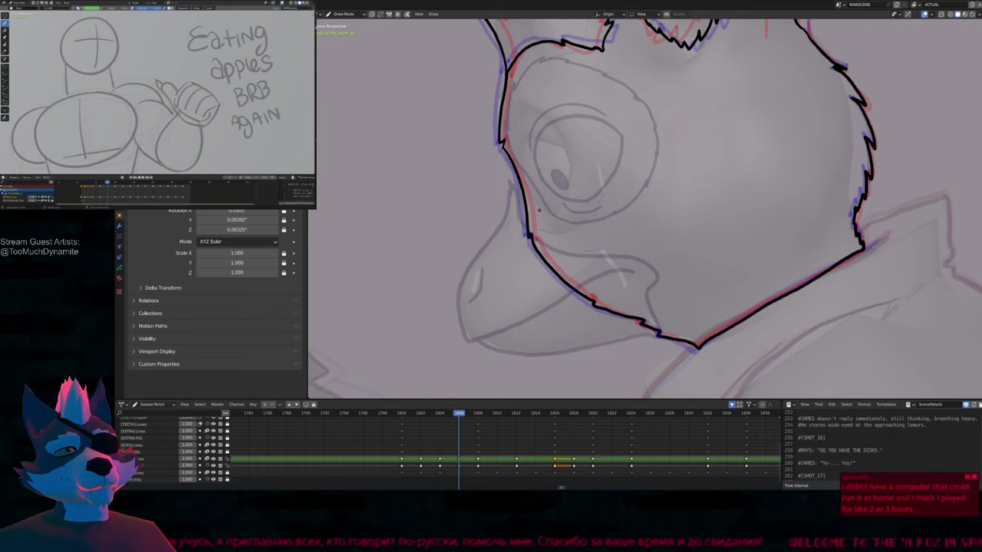
shift+middle_drag(656, 76, 547, 233)
scroll(547, 233, down, 5)
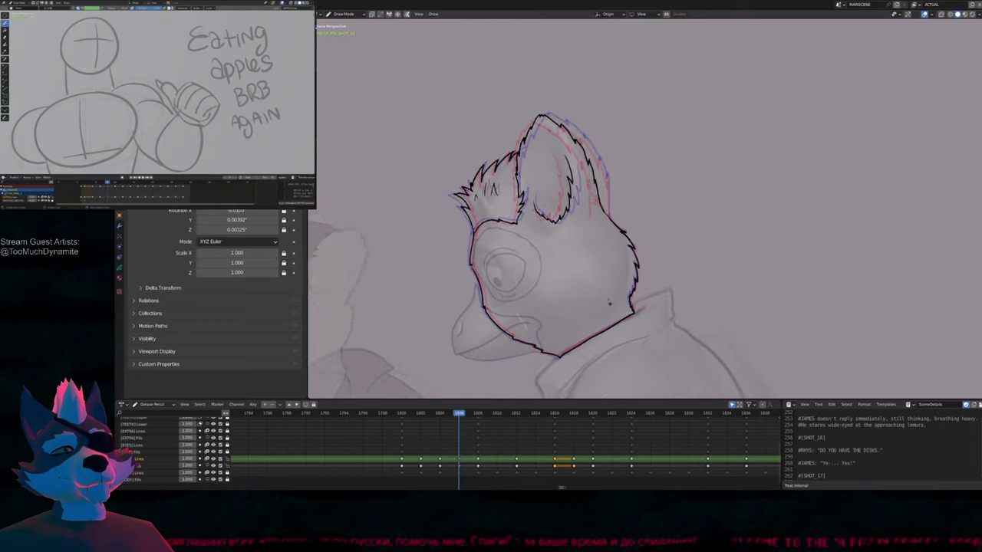
scroll(605, 228, up, 2)
scroll(612, 284, down, 2)
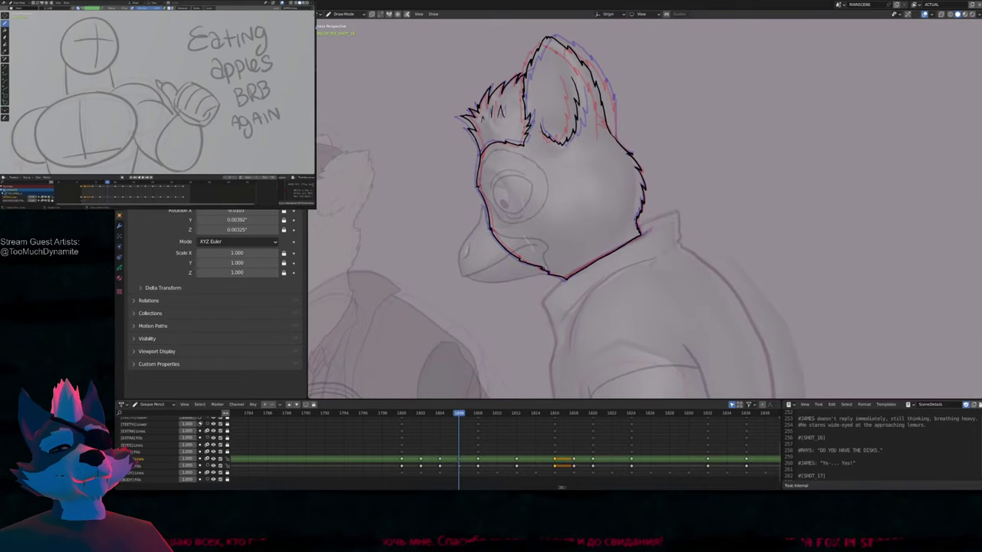
key(Up)
key(Up)
key(Up)
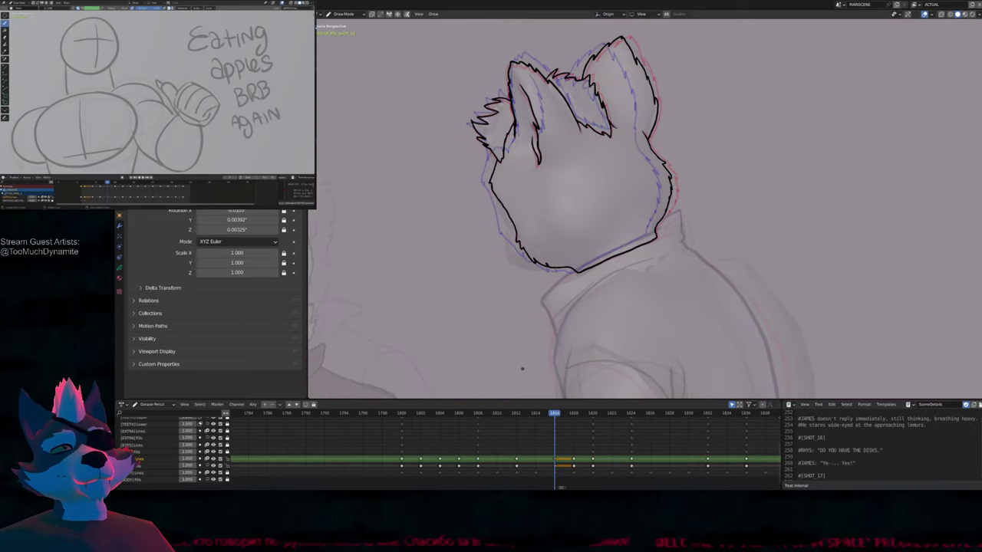
key(Down)
key(Down)
key(Up)
scroll(559, 357, up, 3)
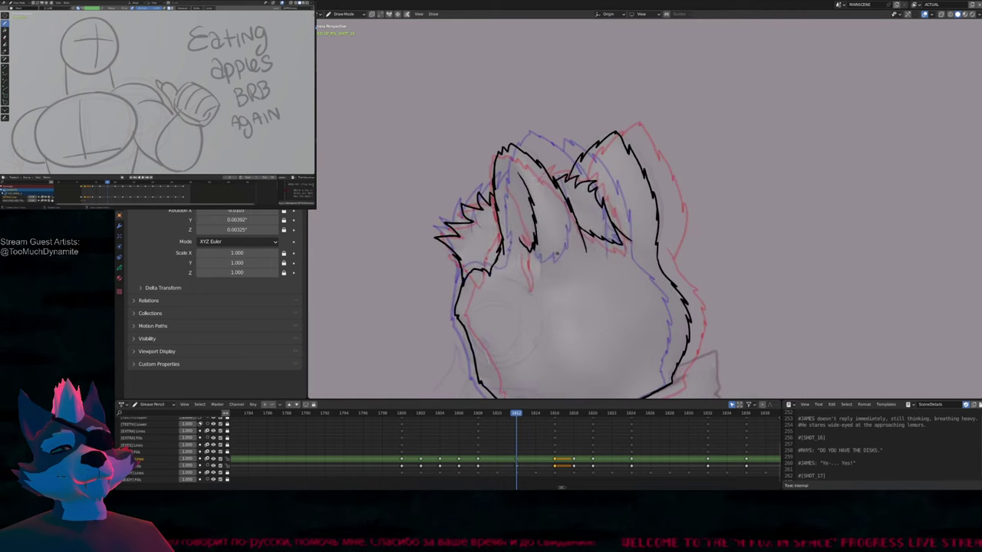
key(f)
click(557, 254)
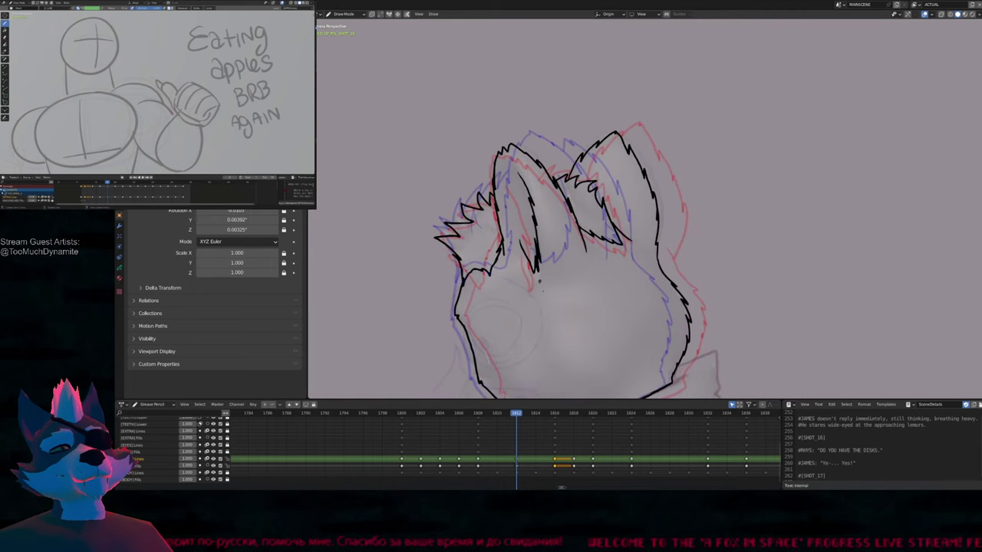
On frame 1816, redraw the inner-ear line shorter with a hook and compare it against frame 1818
key(Right)
key(Right)
key(Right)
key(Right)
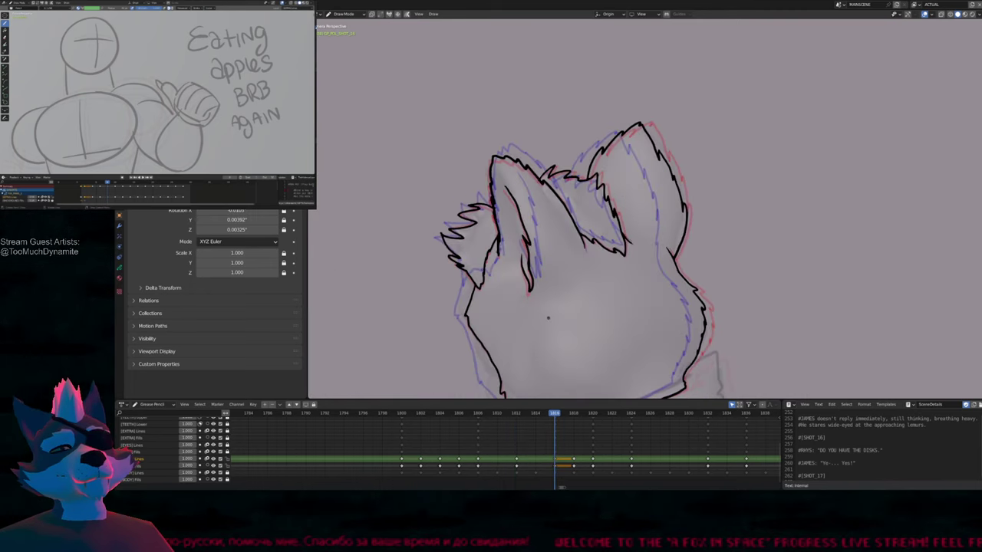
drag(525, 257, 527, 286)
key(Left)
key(Left)
key(Left)
key(Left)
key(Right)
key(Right)
key(Right)
key(Right)
key(Right)
key(Right)
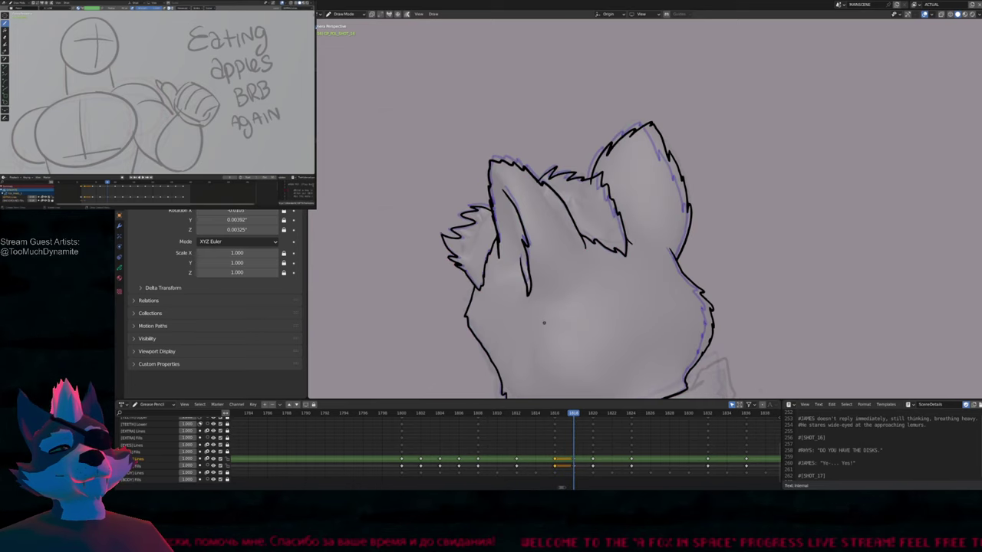
key(Left)
key(Left)
key(Right)
key(Right)
key(Left)
key(Left)
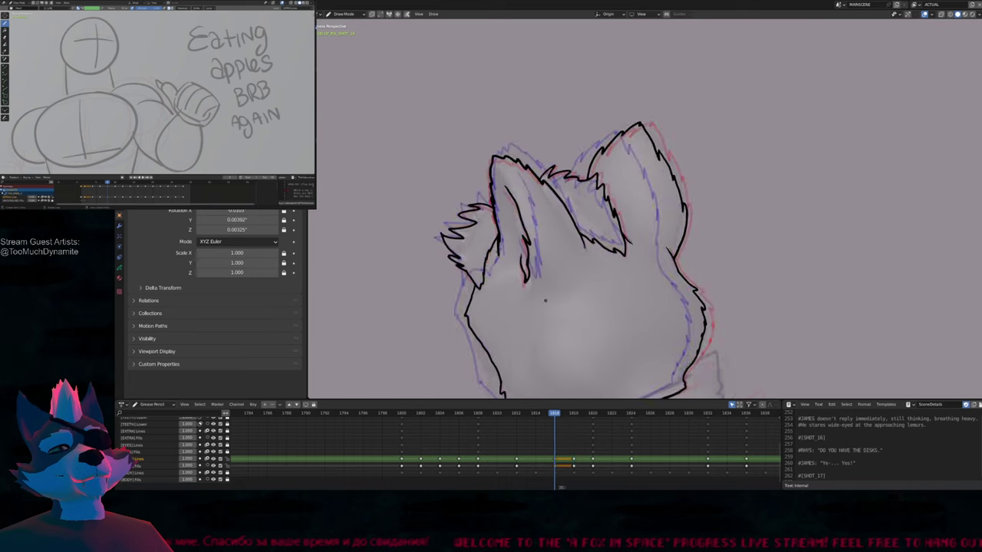
key(Right)
key(Right)
key(Left)
key(Left)
Flip back through frames 1806 and 1808 to compare ear poses, ending on frame 1808
key(Left)
key(Left)
key(Left)
key(Left)
key(Left)
key(Left)
key(Left)
key(Left)
key(Right)
key(Right)
key(Right)
key(Right)
key(Right)
key(Right)
key(Right)
key(Right)
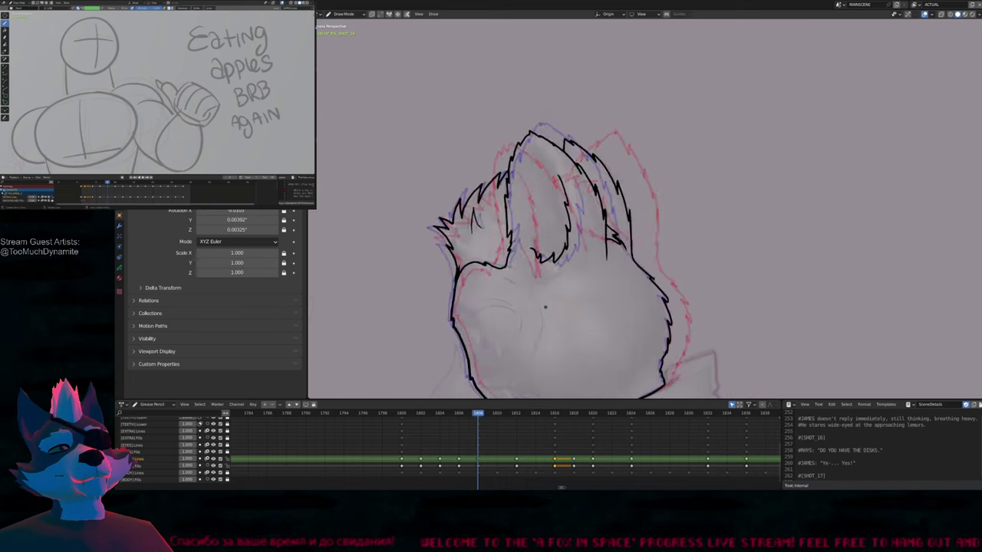
key(Left)
key(Left)
key(Left)
key(Left)
key(Left)
key(Left)
key(Left)
key(Left)
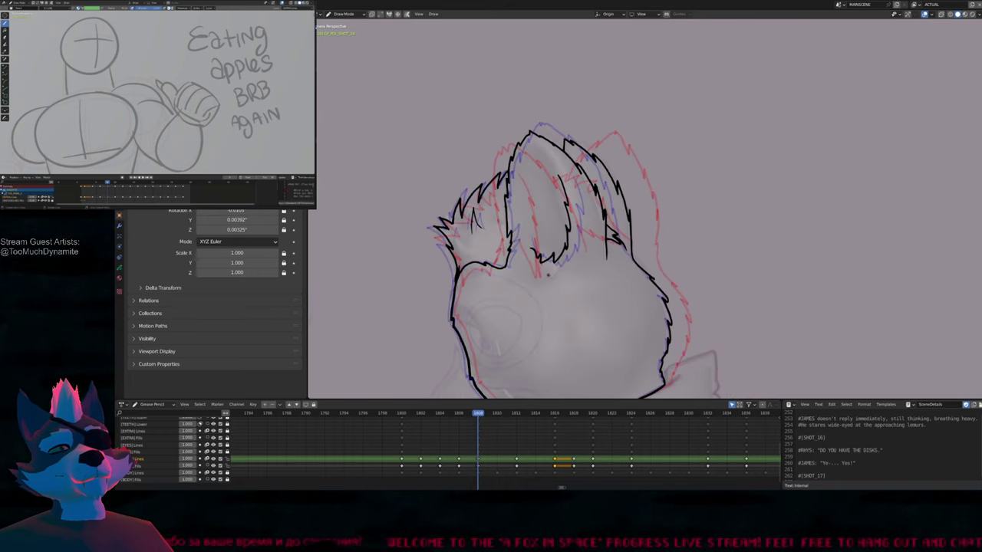
key(Left)
key(Left)
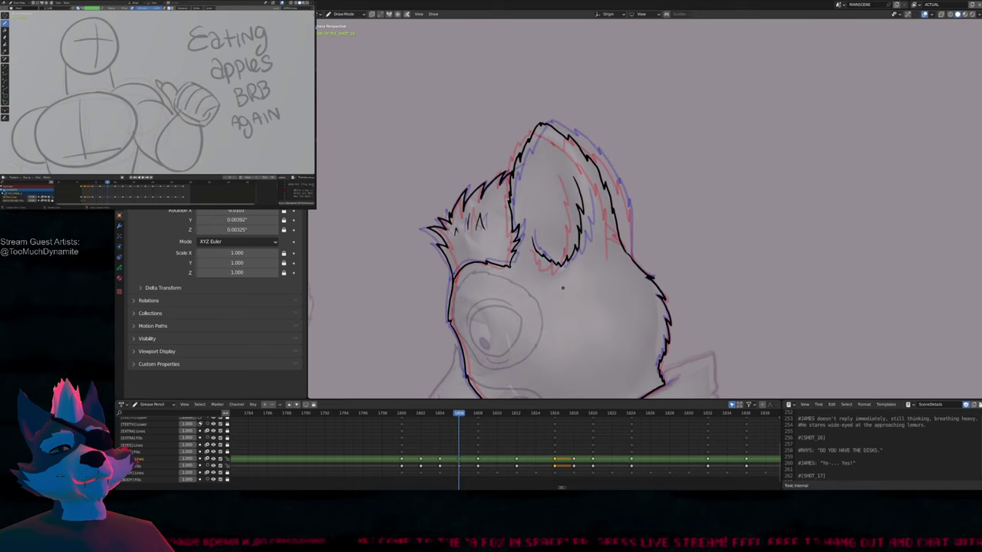
key(Right)
key(Right)
key(Right)
key(Right)
key(Right)
key(Right)
key(Left)
key(Left)
key(Left)
key(Left)
key(Left)
key(Left)
key(Left)
key(Left)
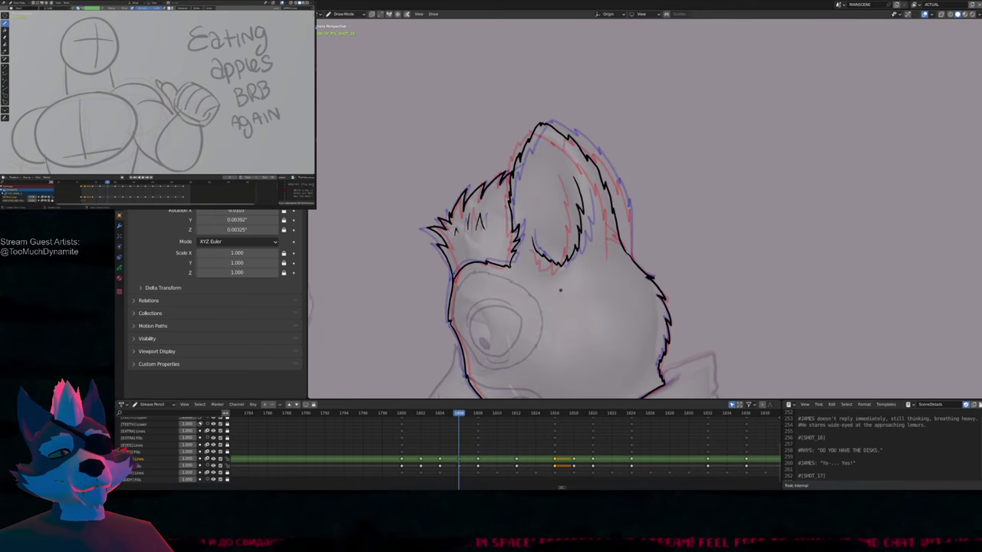
key(Right)
key(Right)
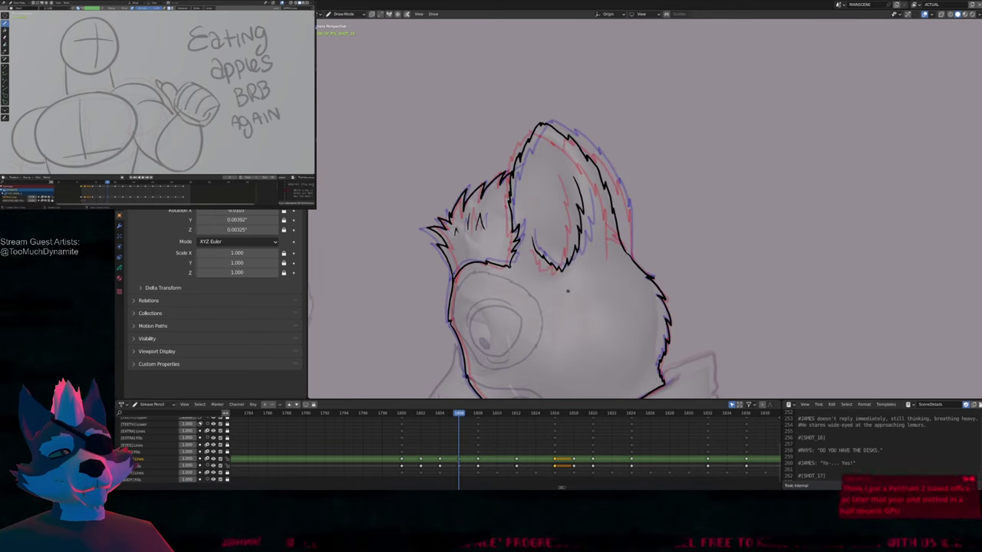
key(Right)
key(Right)
shift+middle_drag(564, 293, 543, 303)
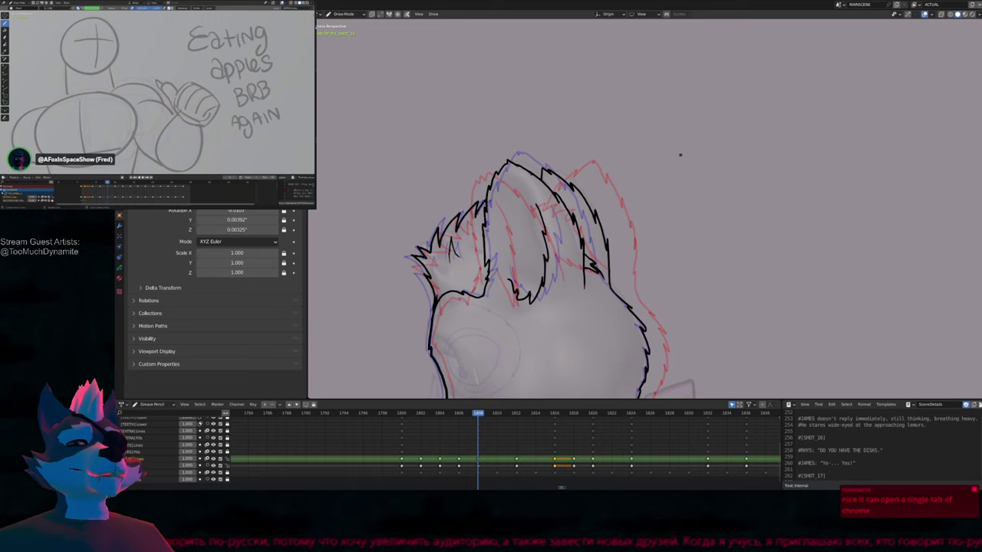
Step through keyframes to the drawing at frame 1810
scroll(558, 307, down, 5)
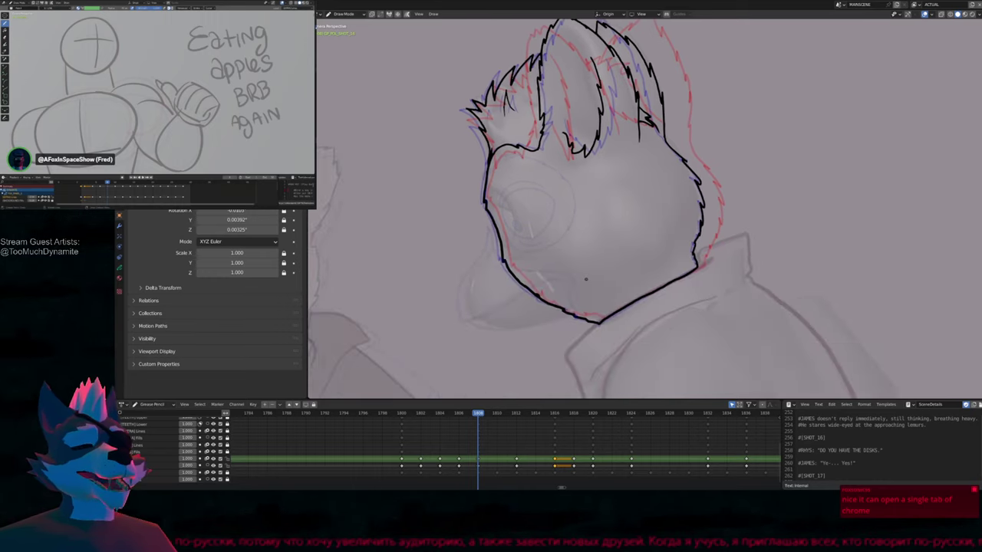
scroll(578, 307, up, 3)
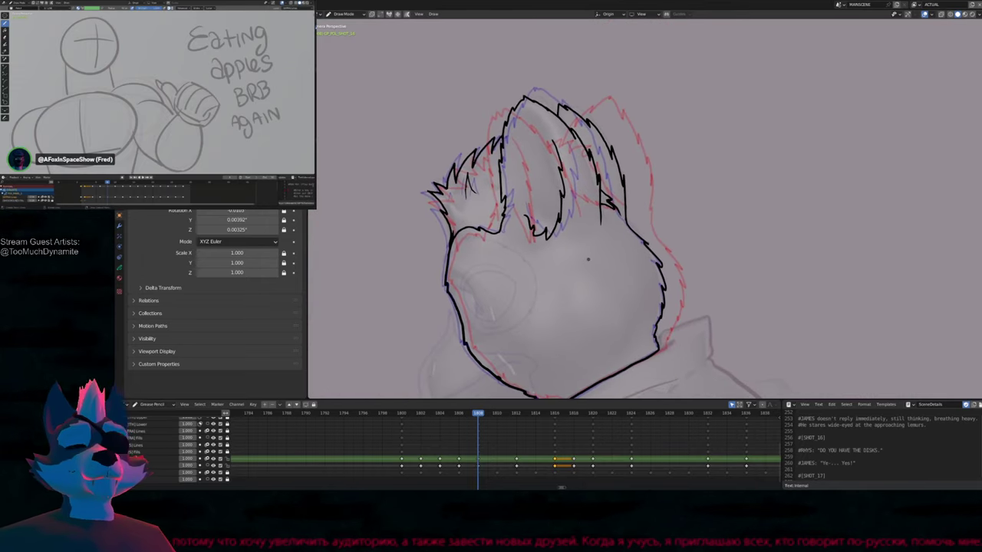
key(Up)
key(Down)
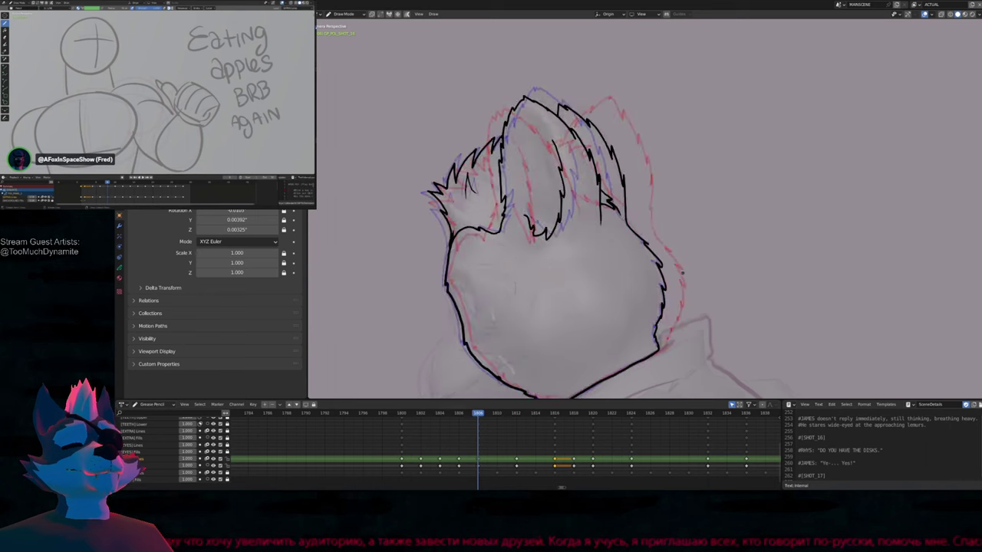
key(Up)
scroll(506, 428, down, 2)
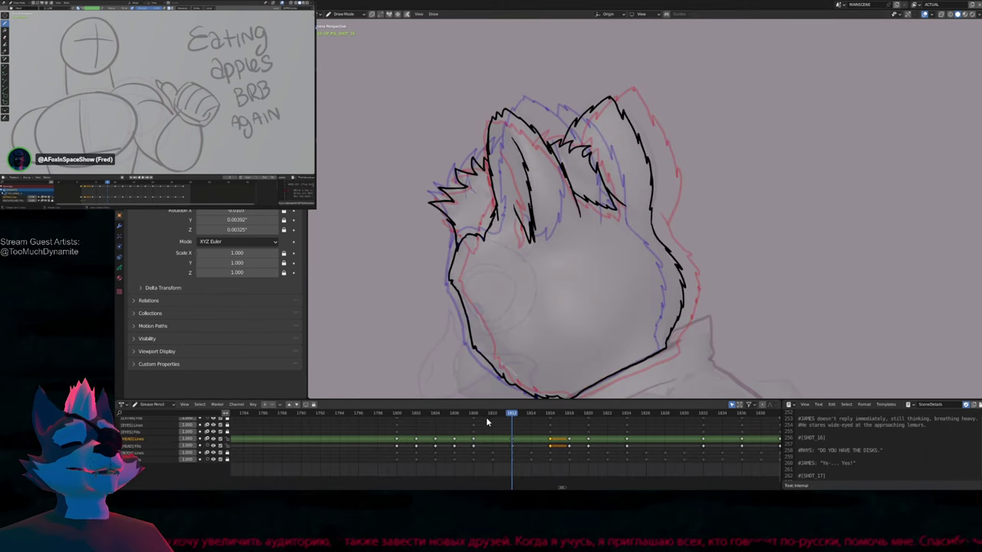
key(Left)
key(Left)
mouse_move(583, 305)
shift+middle_down()
mouse_move(599, 276)
mouse_move(548, 300)
mouse_move(621, 329)
shift+middle_up()
Select and delete all of frame 1810's head strokes in Edit Mode, then return to Draw Mode
key(Tab)
key(a)
key(Delete)
key(Tab)
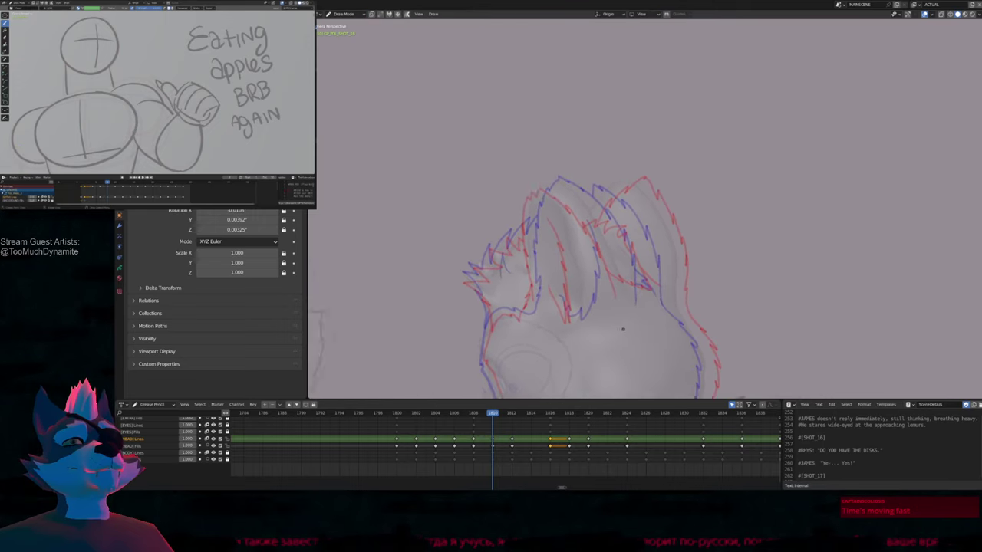
Ink the left ear's outer outline and its curved, jagged inner fur line
scroll(621, 307, up, 2)
scroll(617, 284, up, 3)
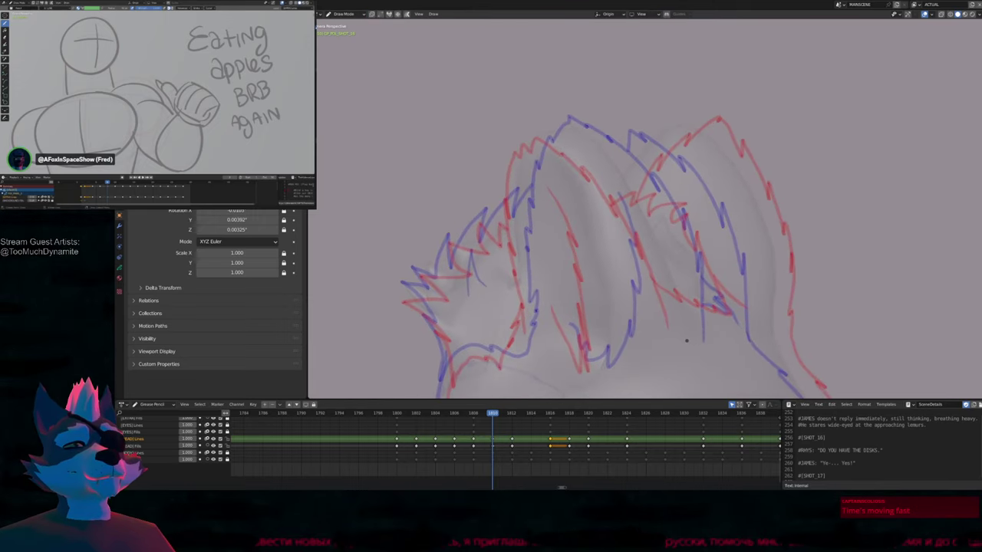
mouse_move(681, 315)
mouse_down()
mouse_move(685, 342)
mouse_move(661, 239)
mouse_move(590, 144)
mouse_move(557, 121)
mouse_move(522, 167)
mouse_move(512, 218)
mouse_move(529, 347)
mouse_up()
shift+middle_drag(530, 346, 551, 278)
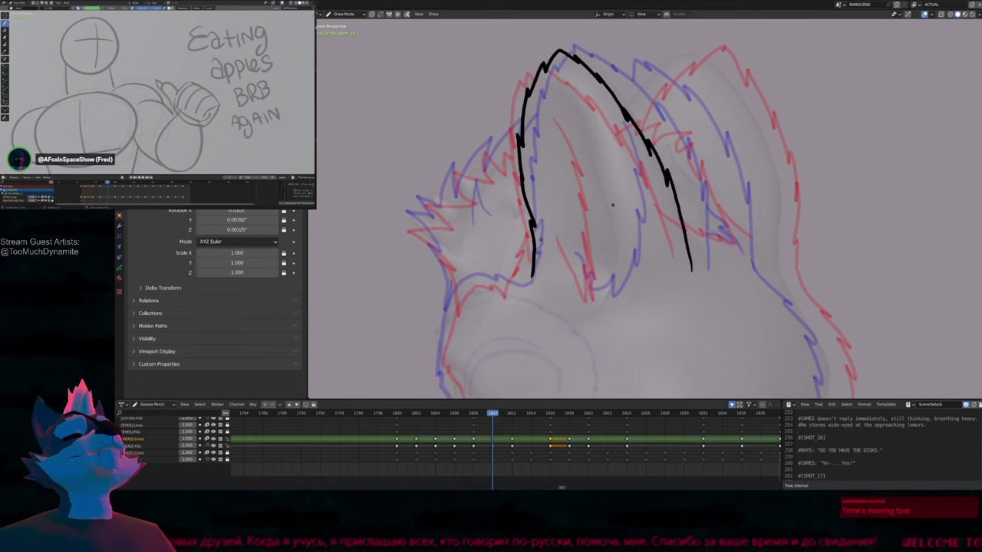
mouse_move(585, 121)
mouse_down()
mouse_move(608, 205)
mouse_move(594, 297)
mouse_move(575, 260)
mouse_up()
shift+middle_drag(575, 261, 608, 256)
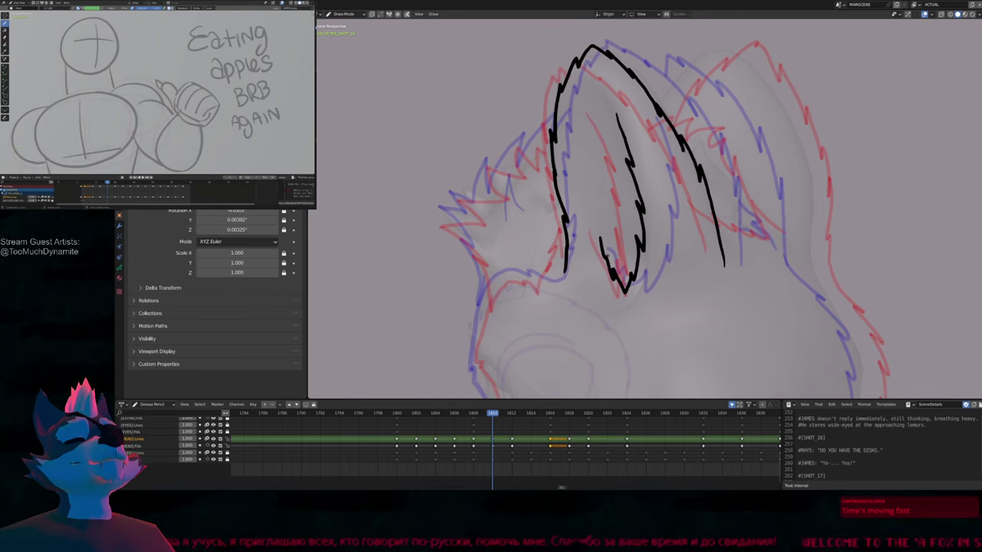
mouse_move(598, 239)
mouse_down()
mouse_move(632, 297)
mouse_move(645, 230)
mouse_move(618, 115)
mouse_up()
shift+middle_drag(644, 153, 748, 144)
Ink the base curve and jagged top of the fur tuft beside the ear, then resize the brush
shift+middle_drag(722, 196, 748, 219)
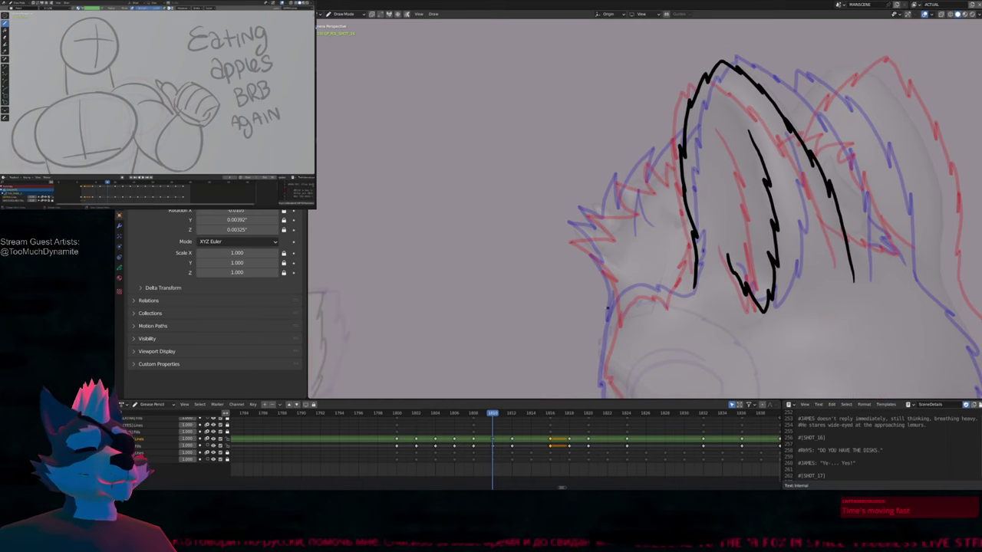
mouse_move(611, 326)
mouse_down()
mouse_move(625, 297)
mouse_move(683, 302)
mouse_move(698, 238)
mouse_up()
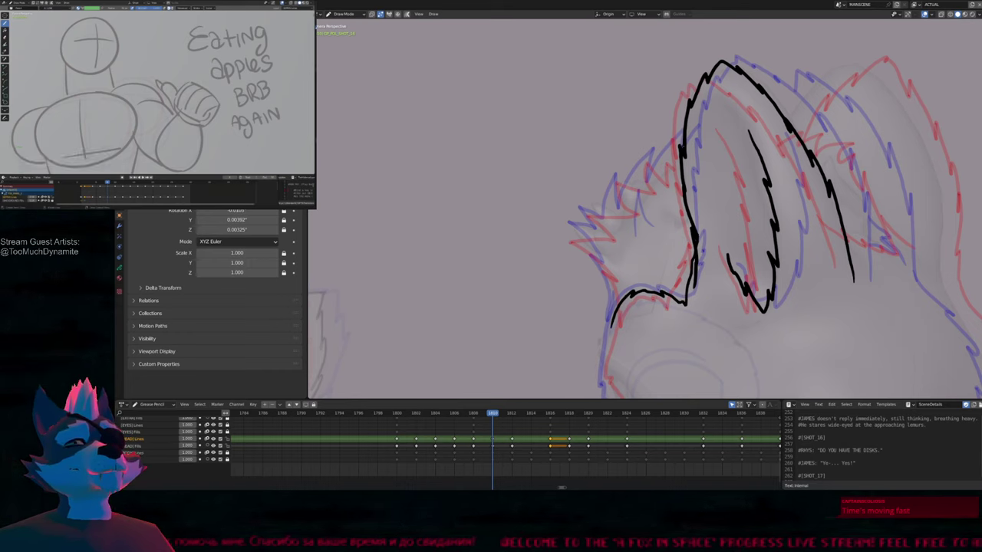
mouse_move(677, 152)
mouse_down()
mouse_move(635, 195)
mouse_move(623, 181)
mouse_move(616, 213)
mouse_move(586, 207)
mouse_move(598, 233)
mouse_move(570, 230)
mouse_move(602, 263)
mouse_move(592, 263)
mouse_move(608, 284)
mouse_move(611, 330)
mouse_up()
key(f)
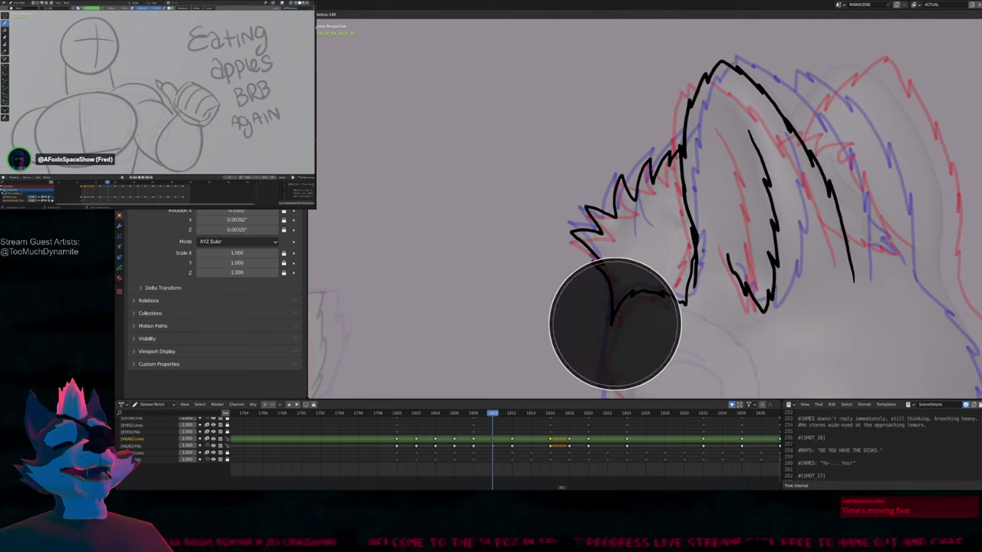
click(616, 326)
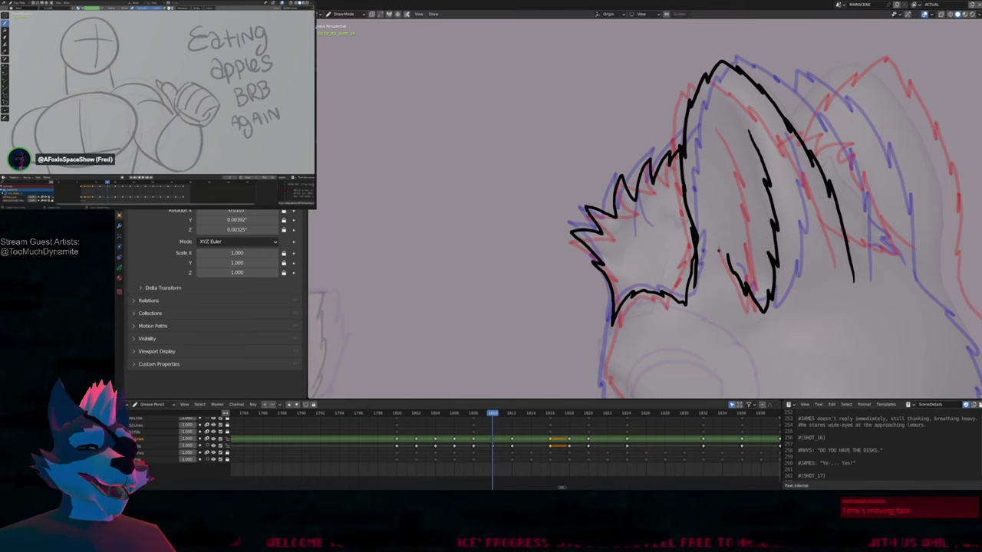
Compare neighbouring frames, erase a stray inner-ear bit and ink the central tuft's left edge
shift+middle_drag(644, 230, 602, 239)
shift+middle_drag(657, 287, 622, 280)
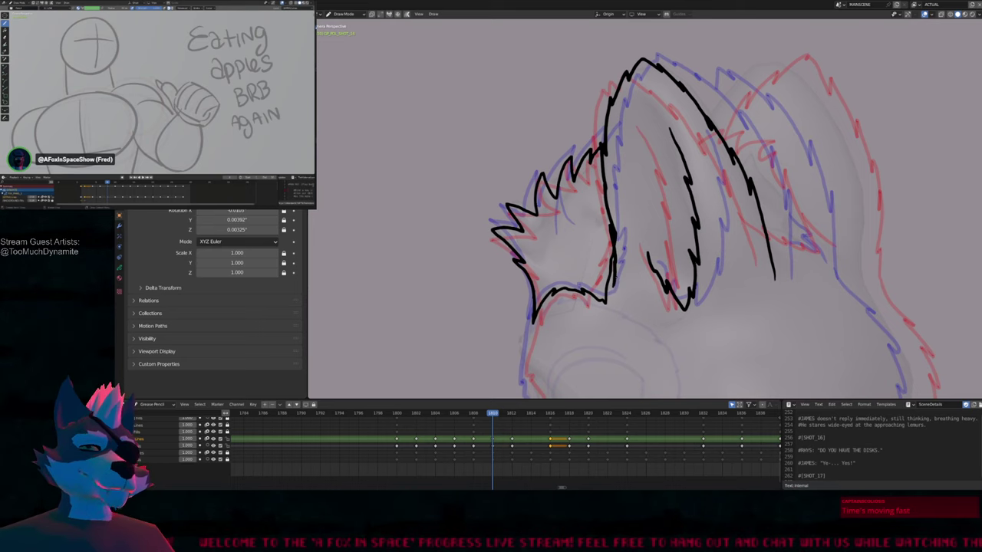
key(Right)
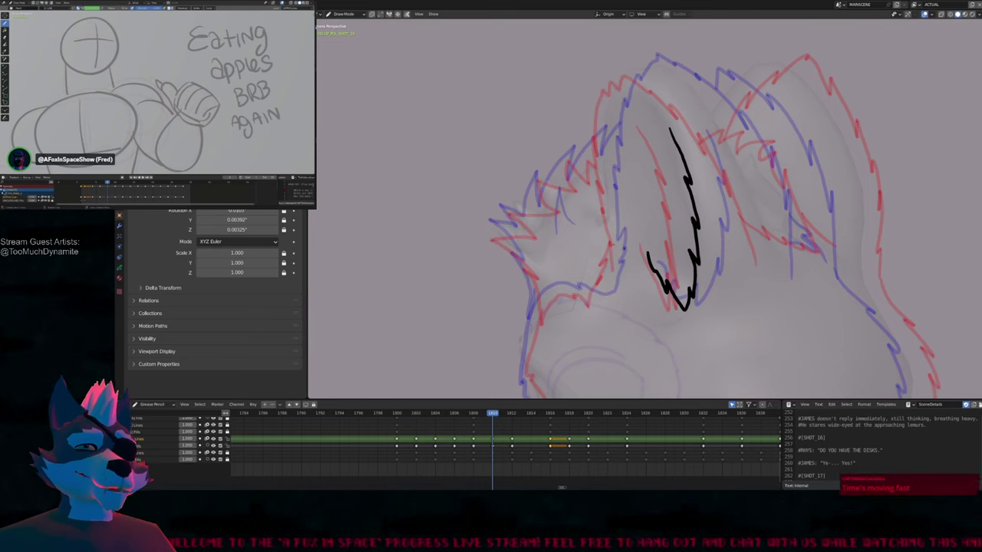
key(Left)
key(Left)
key(Right)
drag(610, 221, 615, 262)
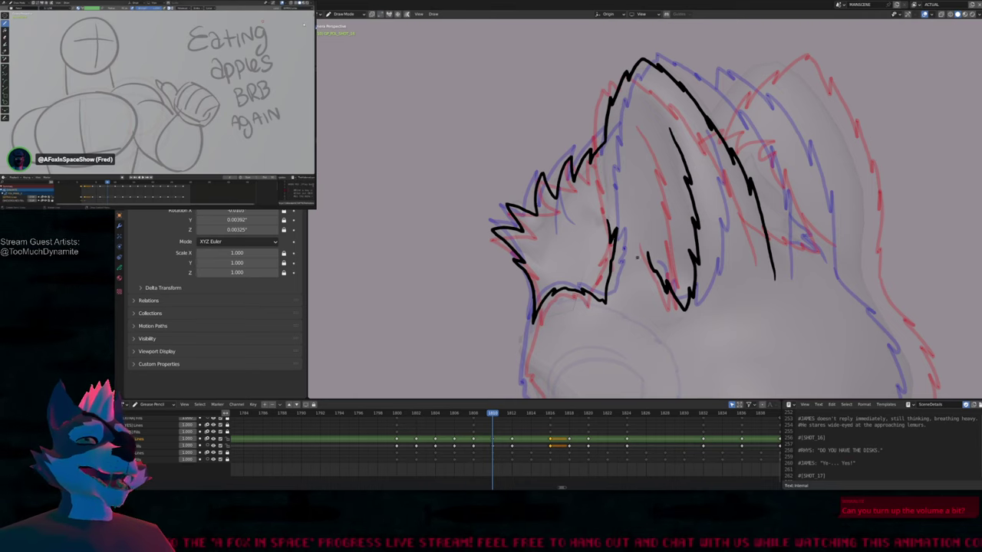
drag(601, 137, 614, 261)
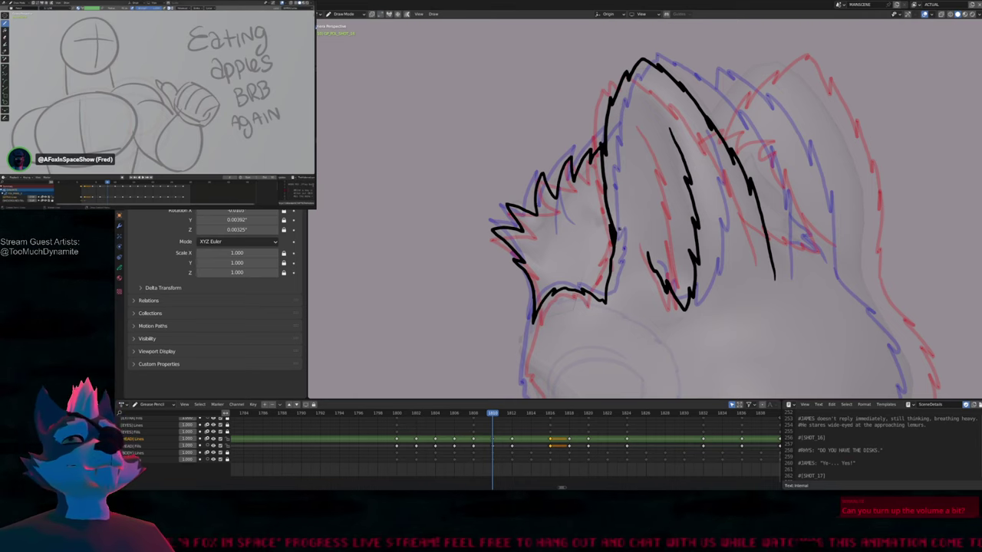
shift+middle_drag(664, 215, 613, 241)
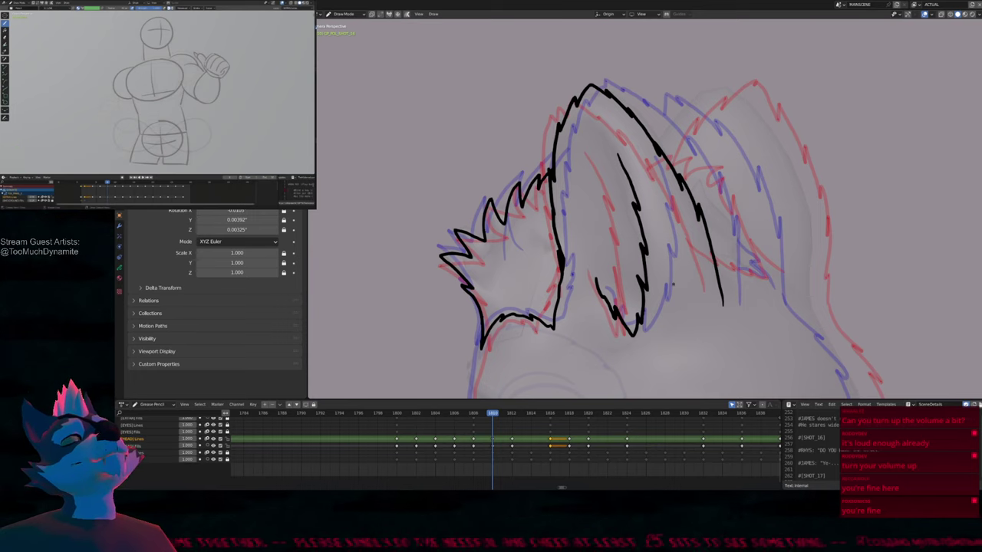
Ink the second ear's outline and the right edge of the face
mouse_move(644, 230)
middle_down()
mouse_move(580, 245)
mouse_move(590, 244)
mouse_move(514, 299)
mouse_move(521, 319)
middle_up()
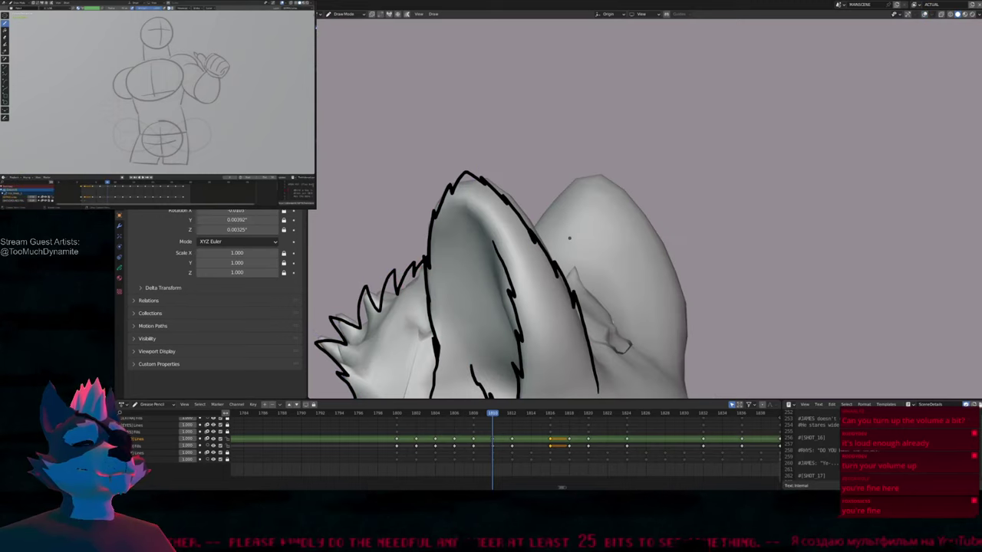
middle_drag(582, 301, 516, 207)
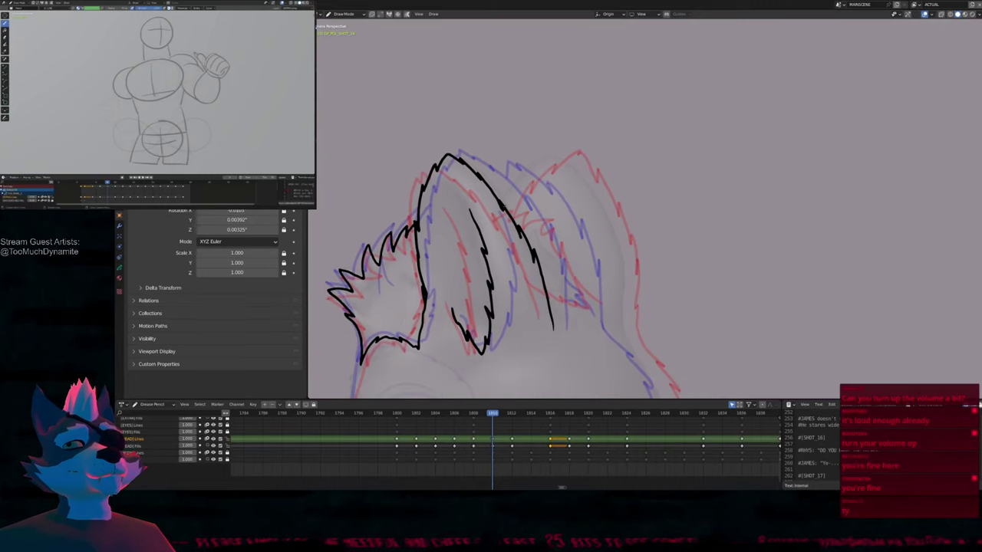
mouse_move(512, 194)
mouse_down()
mouse_move(558, 156)
mouse_move(606, 237)
mouse_up()
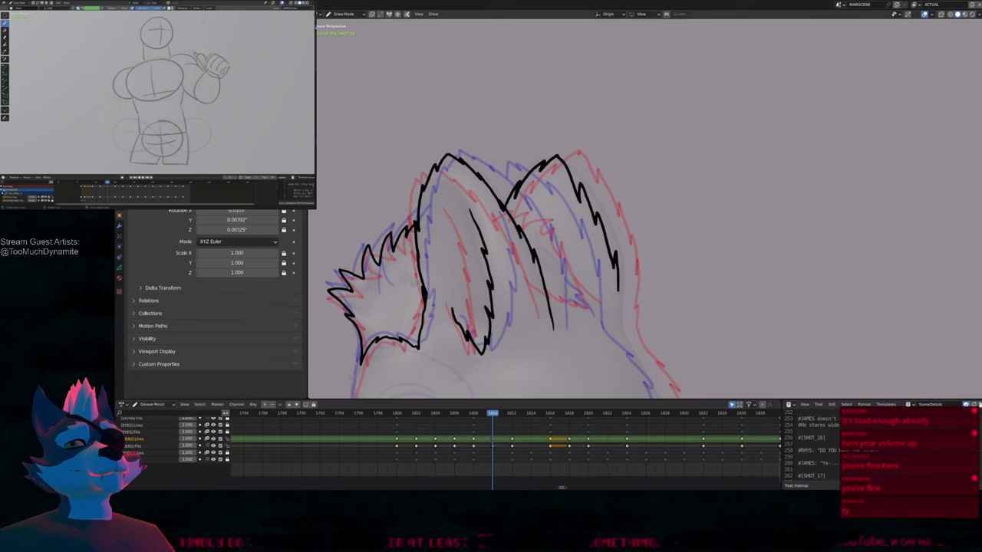
scroll(625, 299, up, 4)
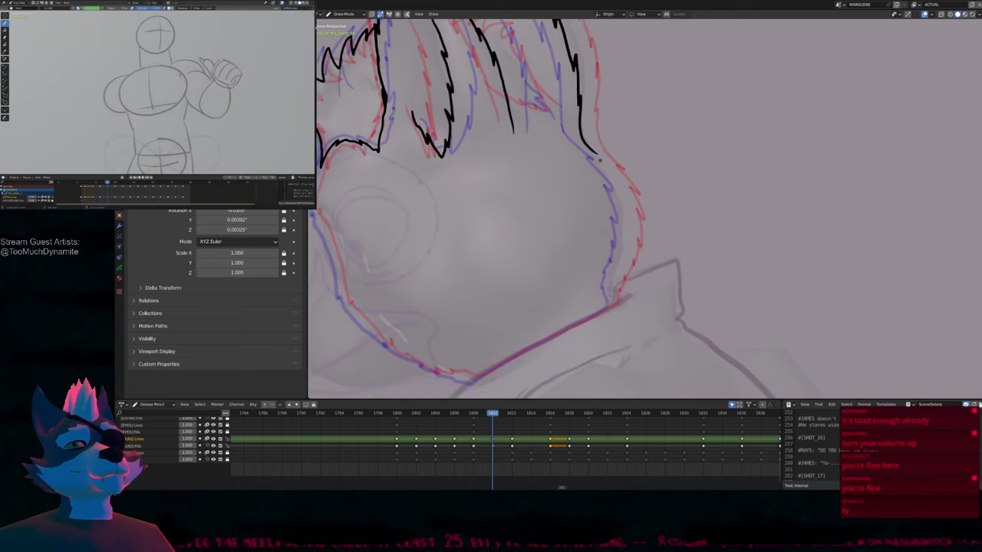
mouse_move(600, 158)
mouse_down()
mouse_move(629, 210)
mouse_move(625, 252)
mouse_up()
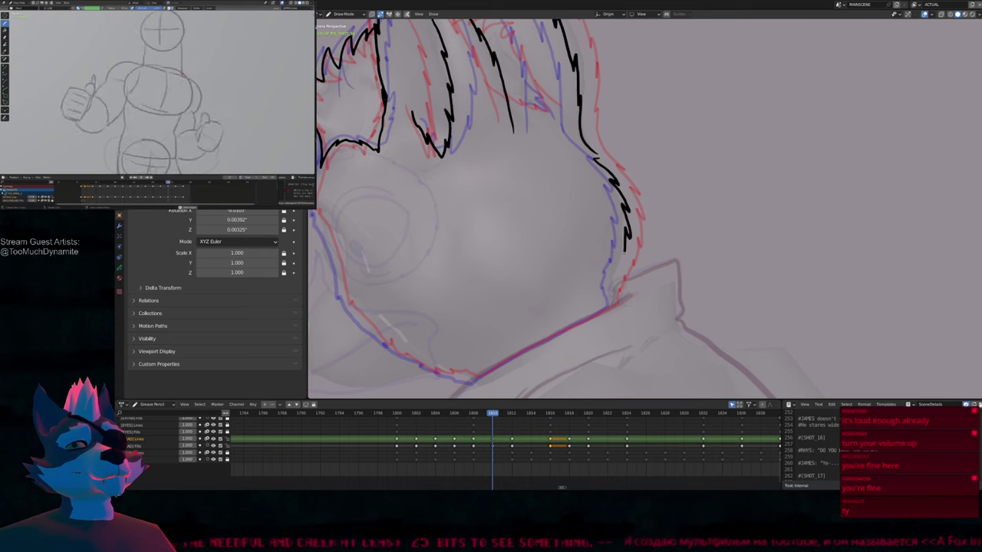
Ink the face's left edge and join the jaw line to the cheek, resizing the brush
shift+middle_drag(613, 300, 767, 227)
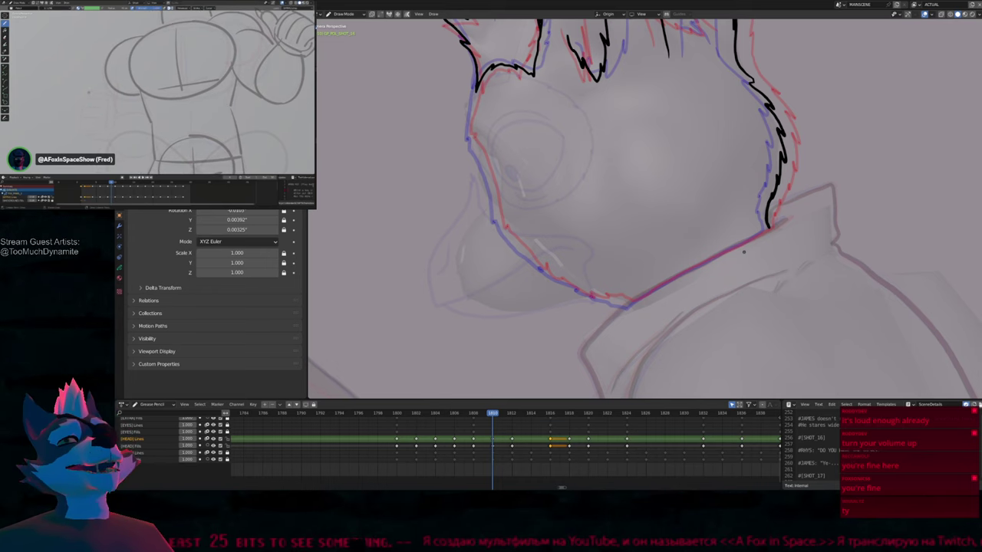
shift+middle_drag(718, 267, 667, 285)
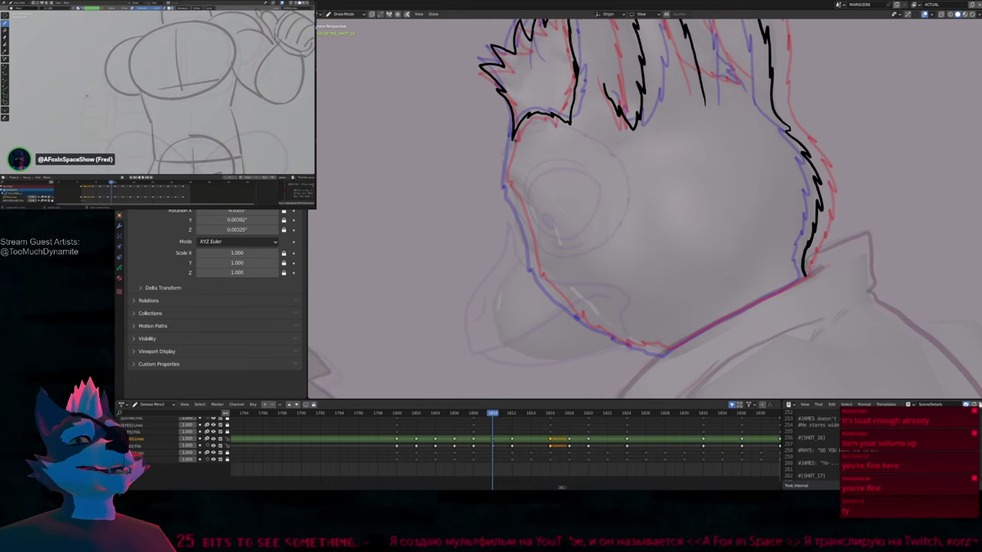
mouse_move(512, 132)
mouse_down()
mouse_move(505, 189)
mouse_move(537, 282)
mouse_move(596, 335)
mouse_move(626, 347)
mouse_move(707, 328)
mouse_move(798, 279)
mouse_up()
key(f)
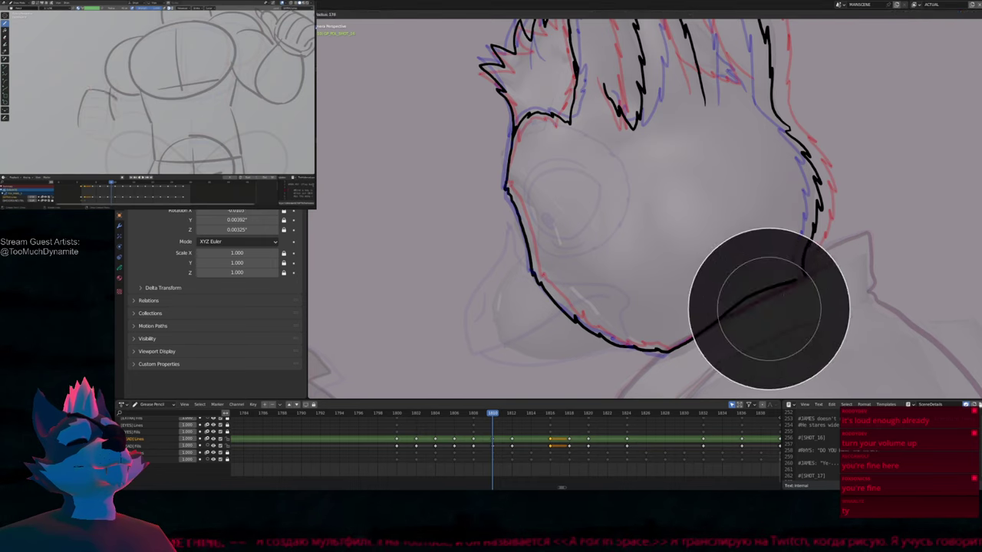
click(736, 270)
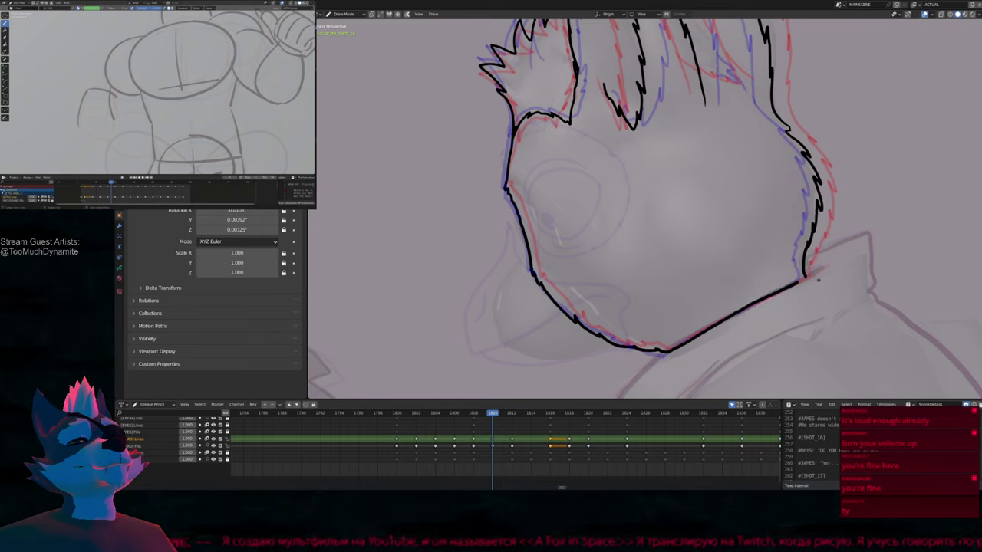
drag(798, 283, 807, 277)
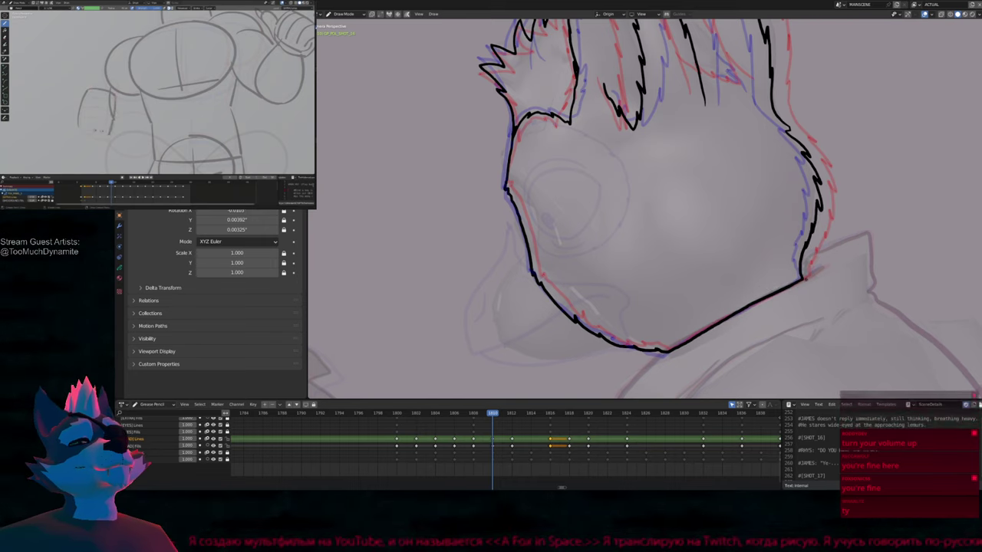
drag(814, 209, 804, 277)
shift+middle_drag(727, 274, 682, 375)
key(f)
click(735, 270)
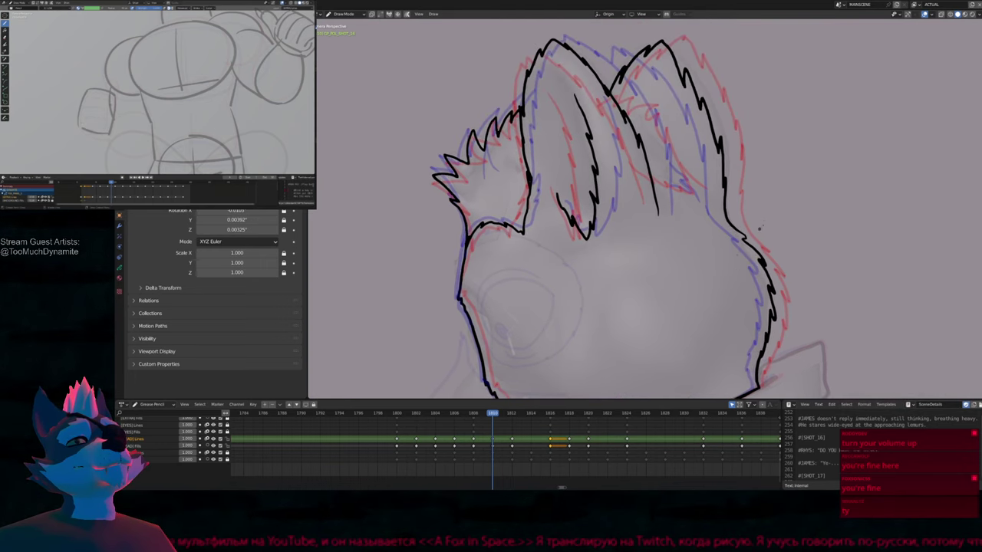
Hide onion skins and overlays, then draw a jagged fur tuft inside the right ear
shift+middle_drag(741, 263, 649, 258)
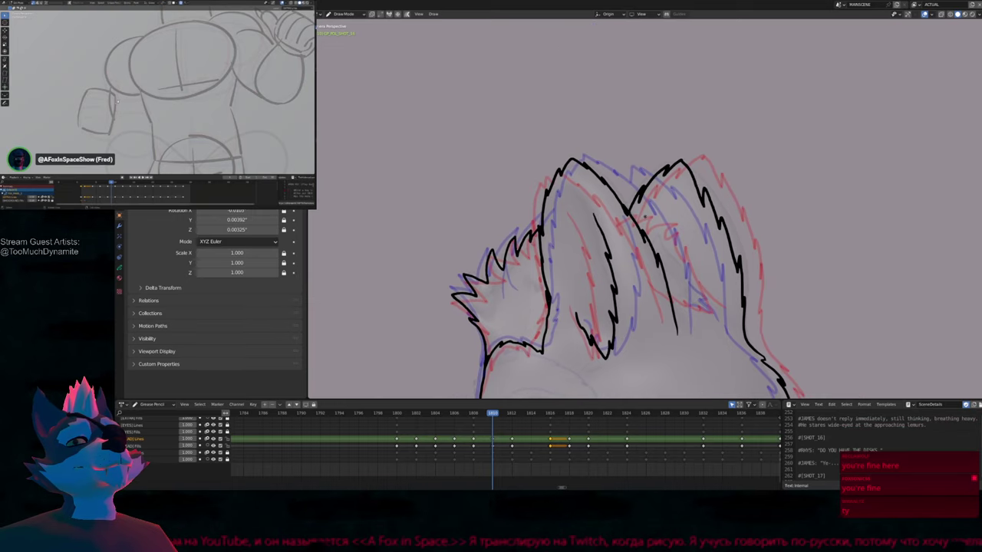
key(shift+alt+z)
key(shift+alt+z)
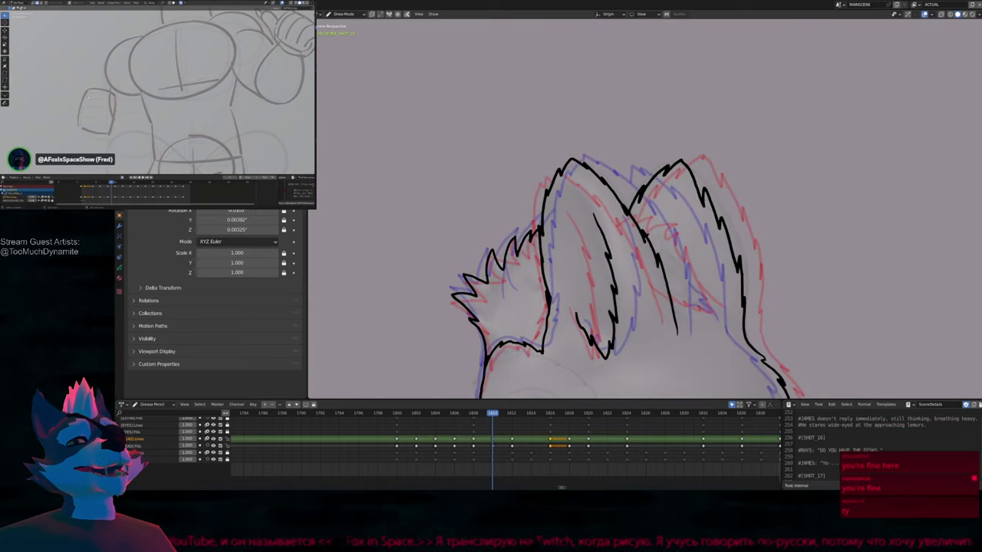
mouse_move(669, 238)
mouse_down()
mouse_move(694, 264)
mouse_move(712, 313)
mouse_up()
scroll(622, 228, up, 2)
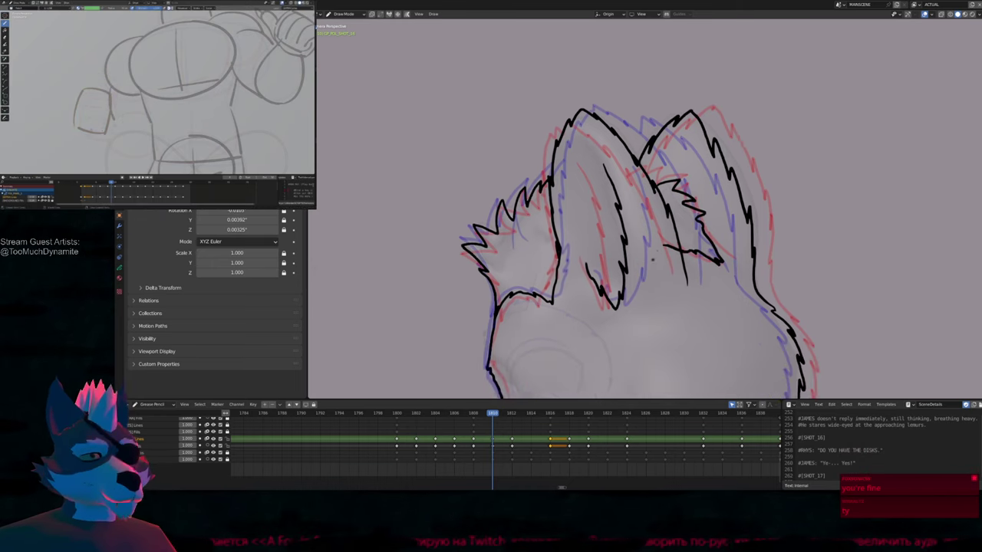
mouse_move(622, 327)
shift+middle_down()
mouse_move(629, 197)
mouse_move(629, 221)
shift+middle_up()
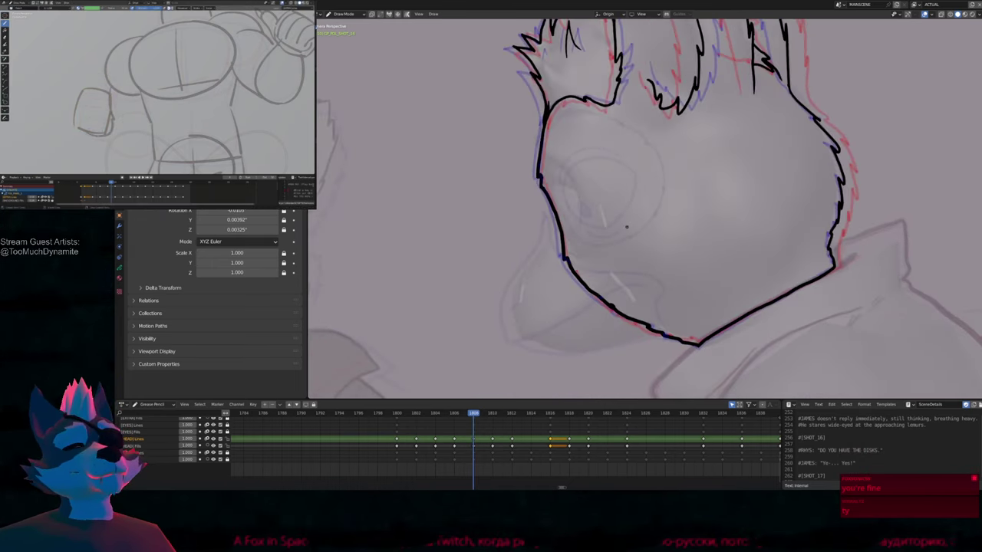
Flip between keyframes 1810, 1812 and 1816 to check the head's motion
key(Up)
key(Up)
key(Down)
key(Up)
key(Down)
key(Up)
key(Down)
key(Up)
key(Down)
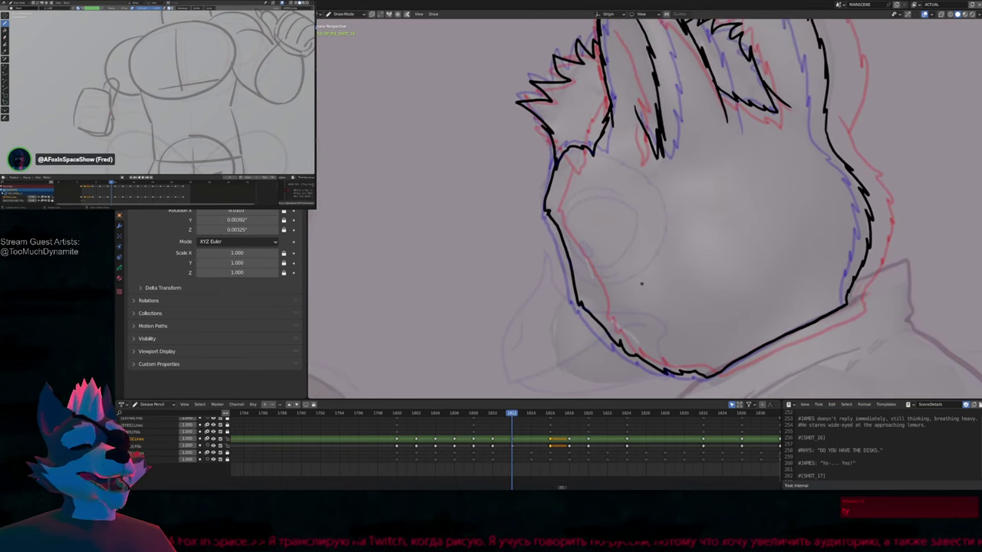
key(Down)
key(Down)
key(Down)
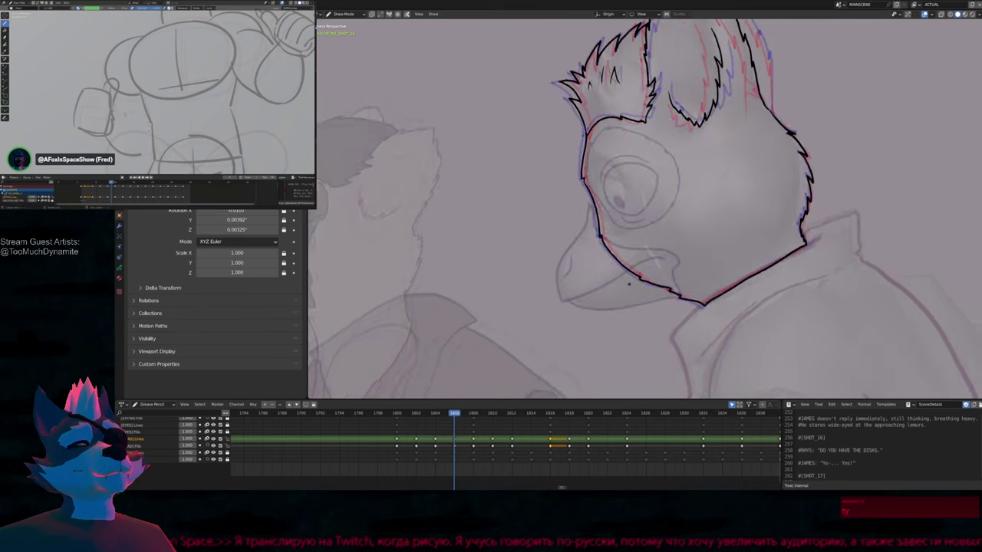
key(Up)
key(Up)
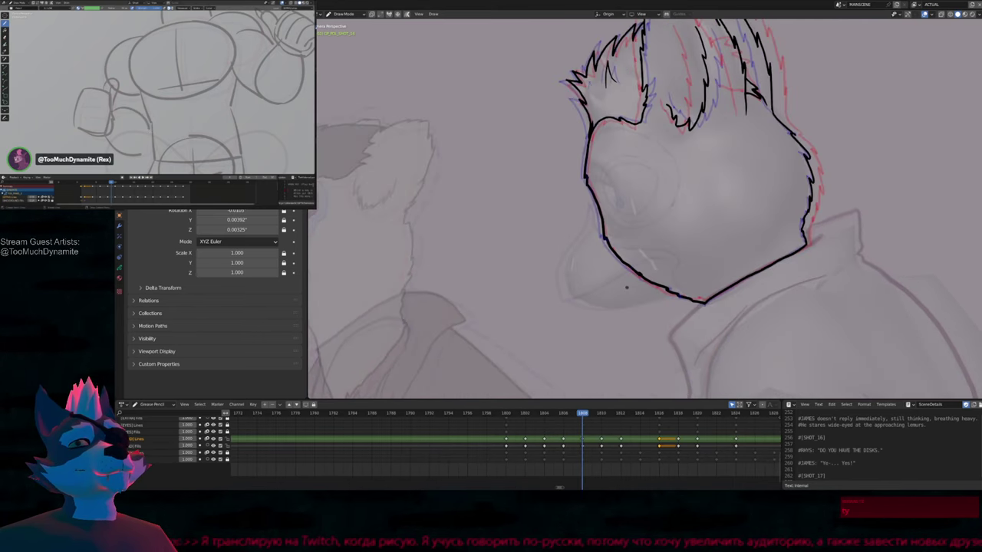
key(Up)
key(Up)
key(Down)
key(Down)
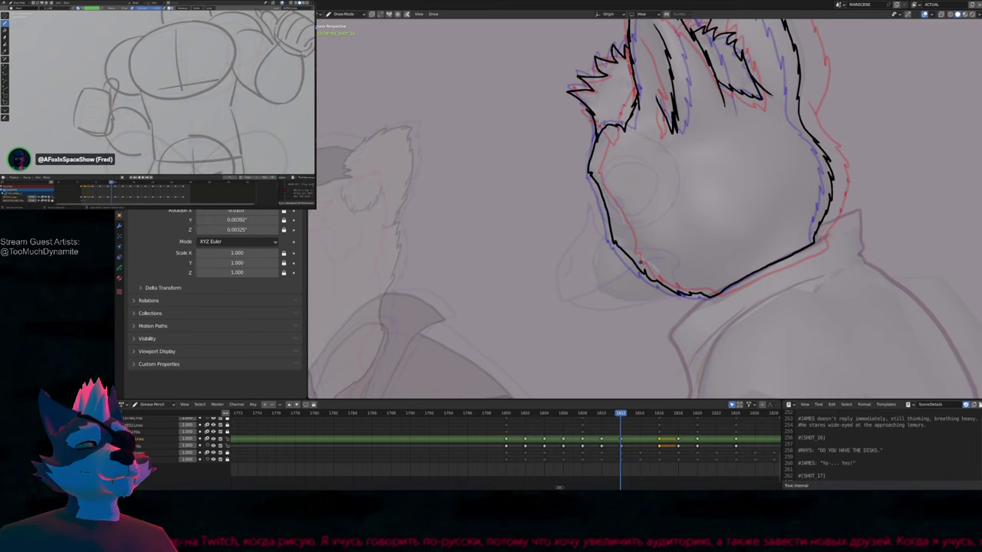
key(Down)
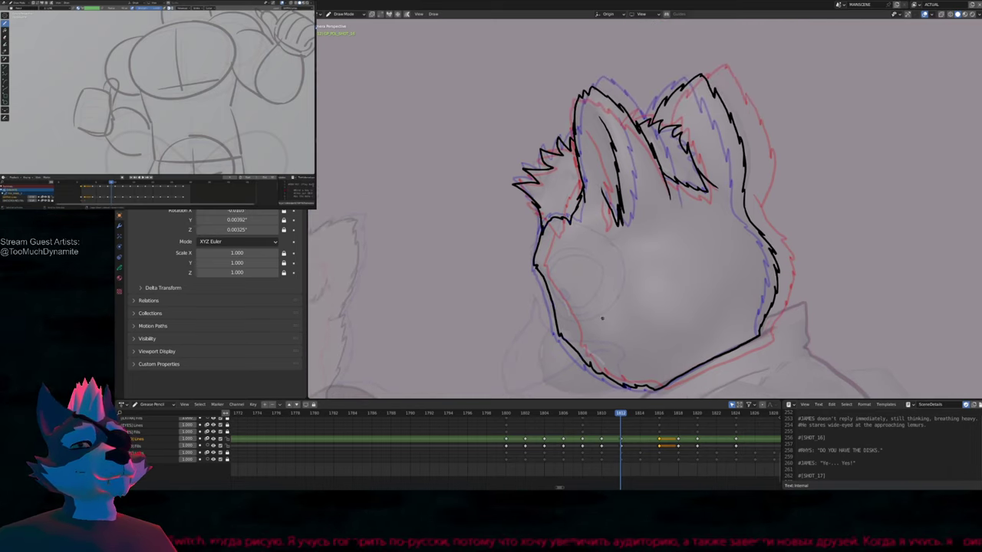
key(Up)
key(Up)
key(Down)
key(Down)
key(Up)
key(Up)
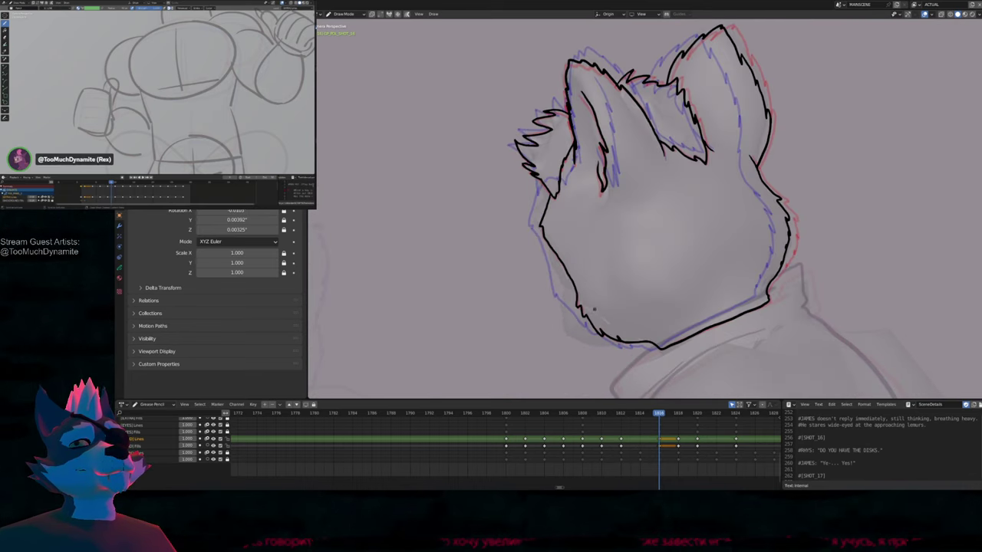
scroll(594, 309, up, 5)
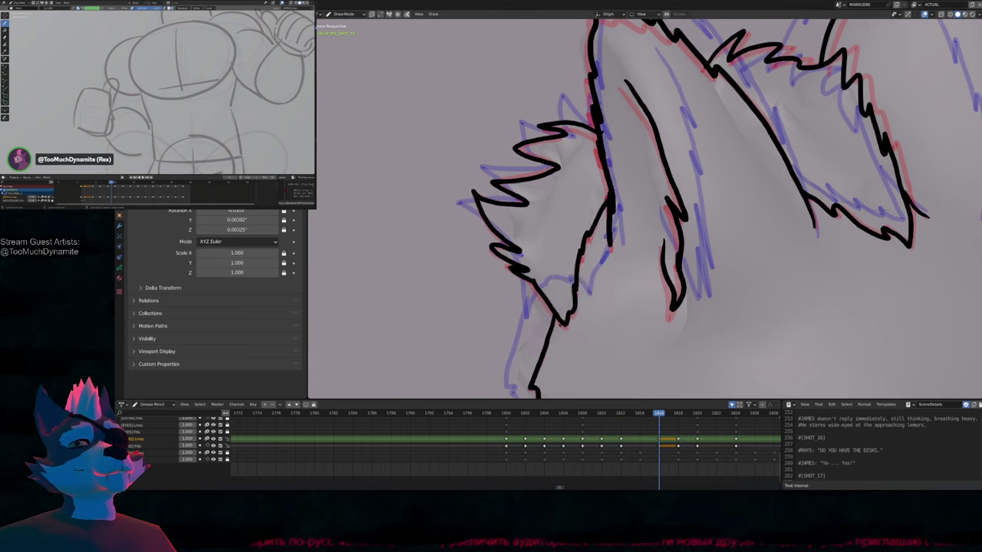
Redraw the ink along the ear fur's lower-left edge and the hair's left edge
mouse_move(558, 329)
mouse_down()
mouse_move(583, 253)
mouse_move(589, 284)
mouse_move(569, 260)
mouse_move(590, 293)
mouse_move(555, 314)
mouse_move(561, 301)
mouse_move(552, 337)
mouse_move(559, 314)
mouse_up()
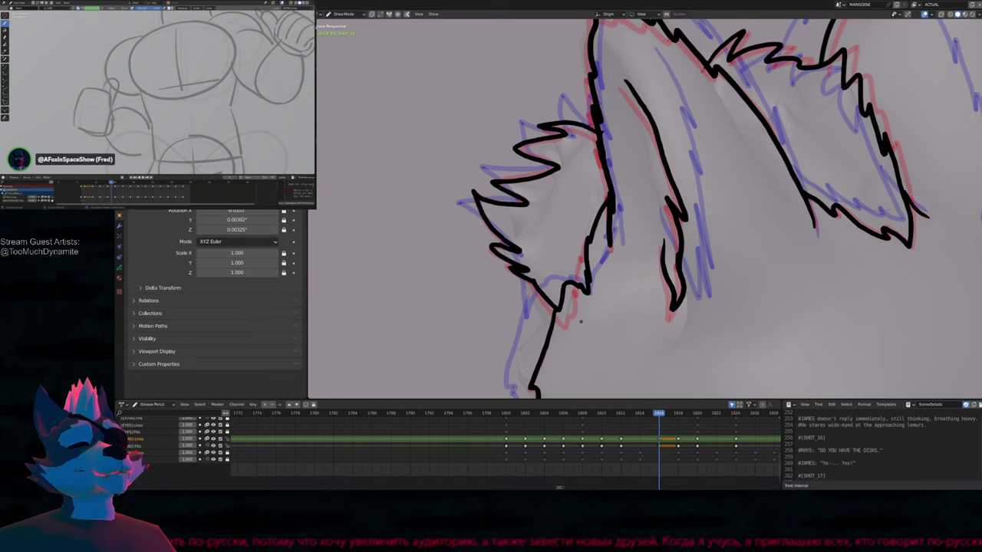
mouse_move(581, 321)
shift+middle_down()
mouse_move(565, 304)
mouse_move(574, 321)
shift+middle_up()
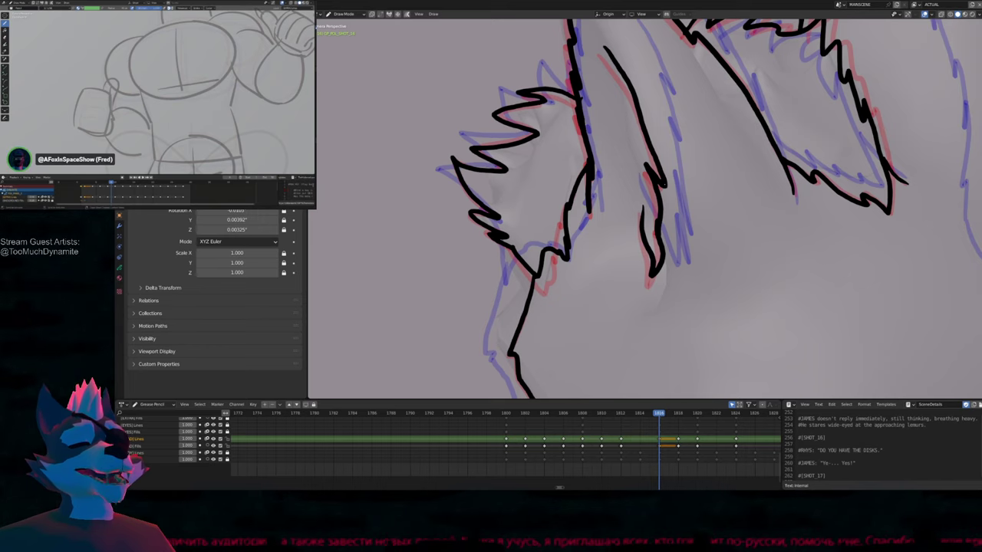
mouse_move(573, 302)
middle_down()
mouse_move(583, 245)
mouse_move(575, 274)
mouse_move(586, 335)
middle_up()
drag(603, 238, 583, 310)
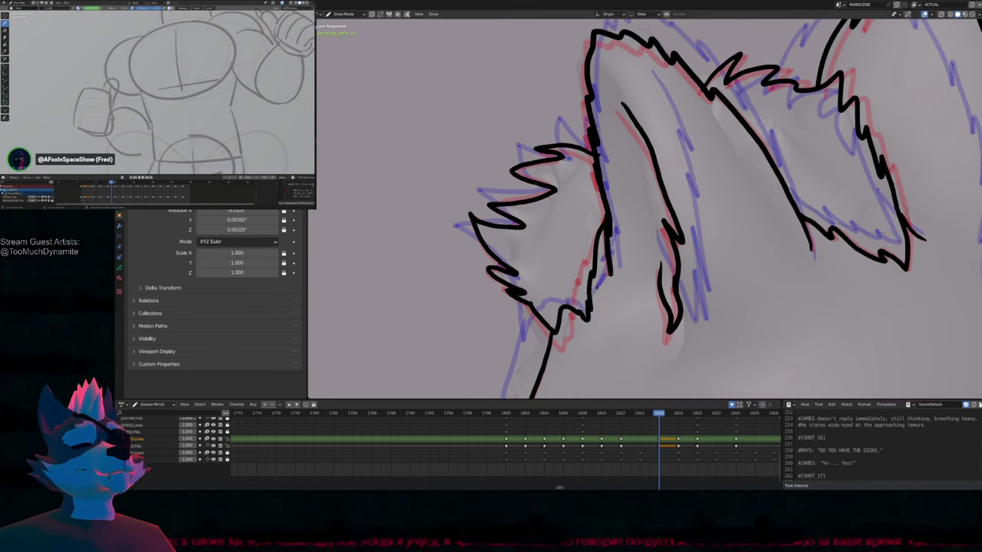
drag(605, 234, 613, 281)
scroll(627, 284, down, 4)
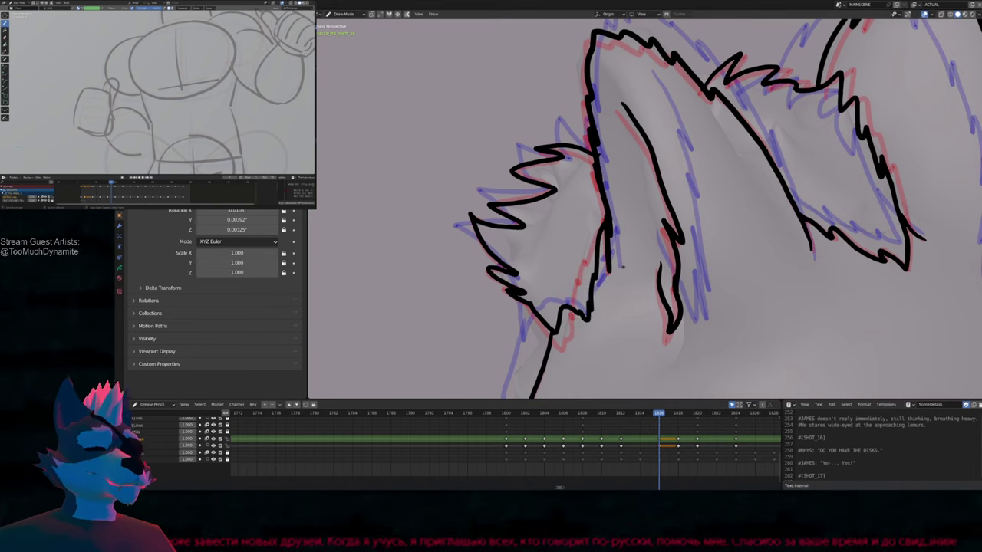
Compare frame 1816 against keyframes 1810, 1812 and 1818, then fit the camera frame in view
key(Right)
key(Right)
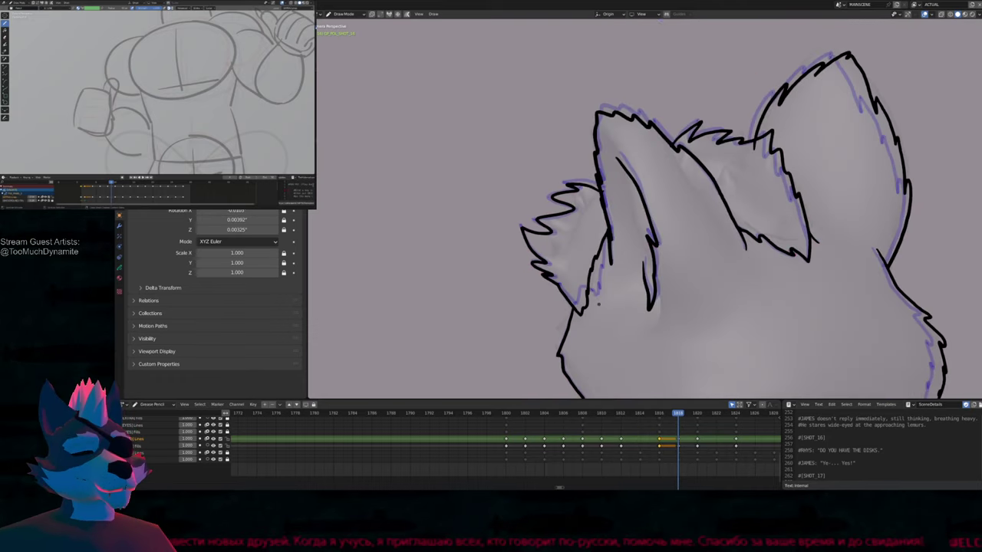
key(Left)
key(Left)
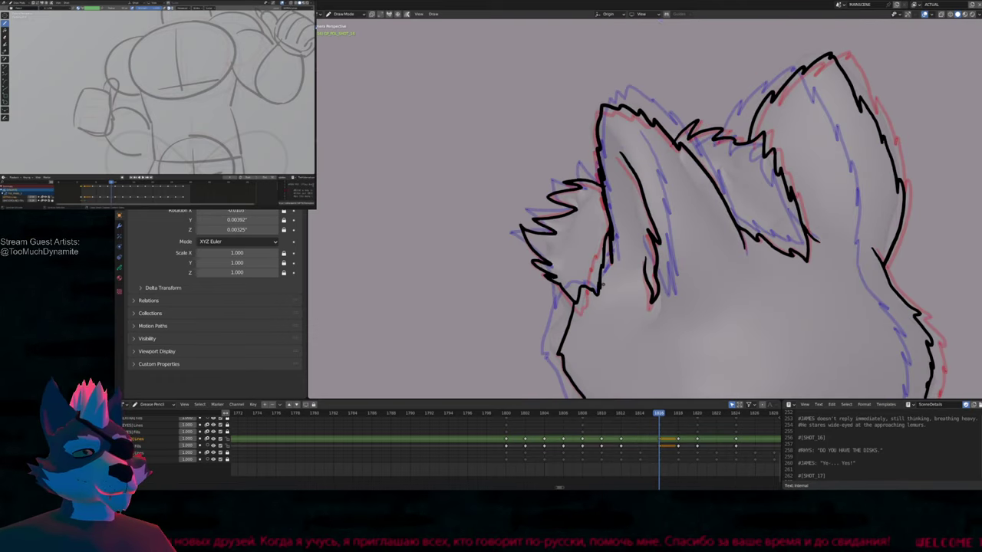
key(Right)
key(Right)
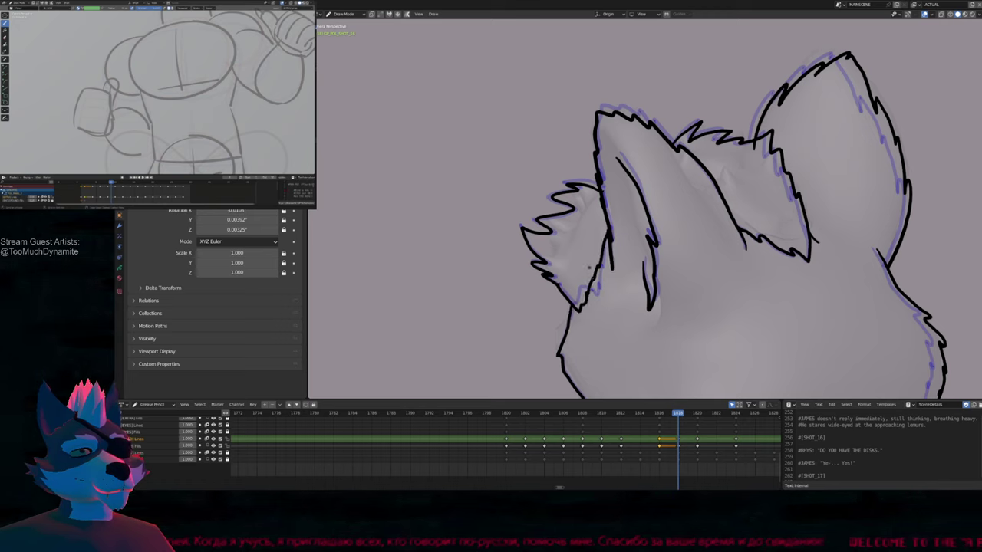
key(Left)
key(Left)
click(616, 278)
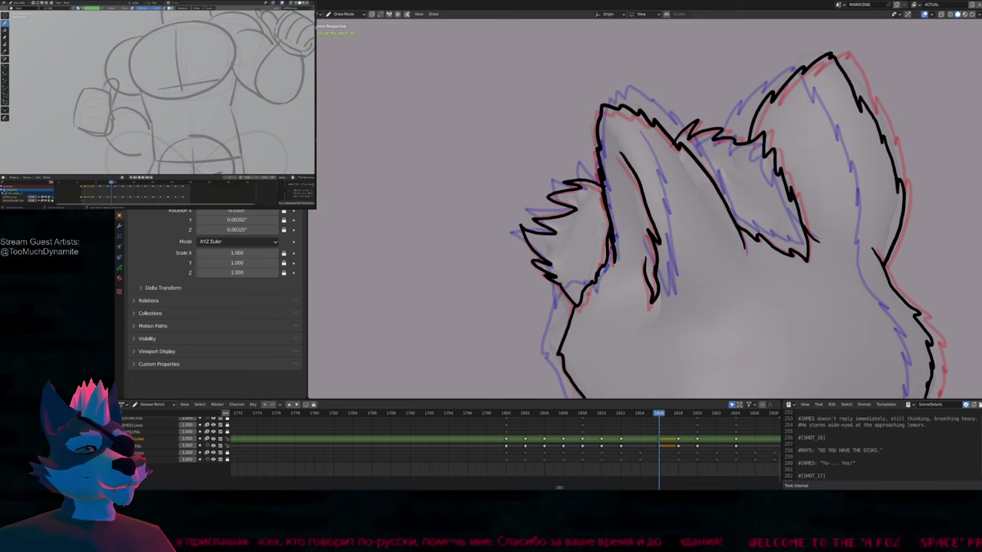
key(Left)
key(Left)
key(Left)
key(Left)
key(Right)
key(Right)
key(Right)
key(Right)
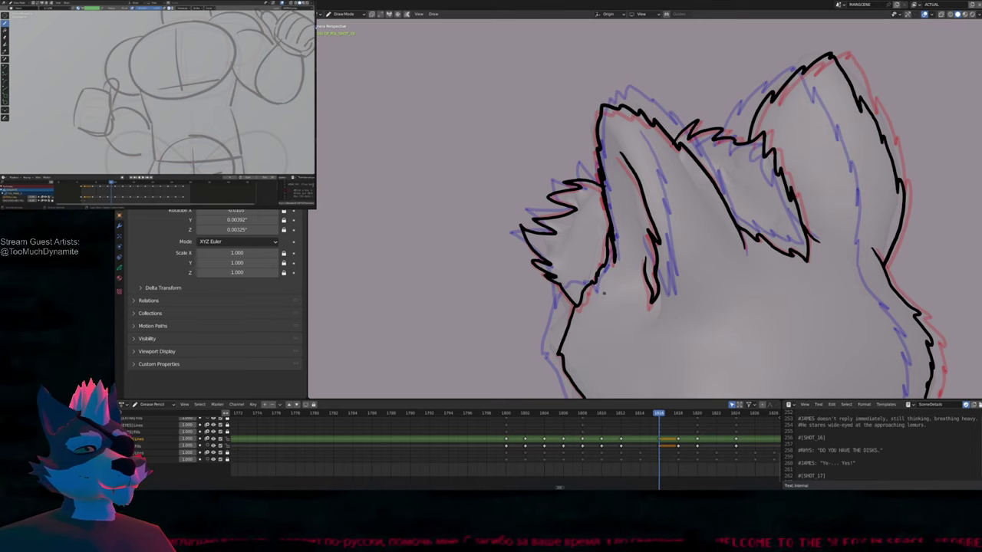
key(Left)
key(Left)
key(Left)
key(Left)
key(Left)
key(Left)
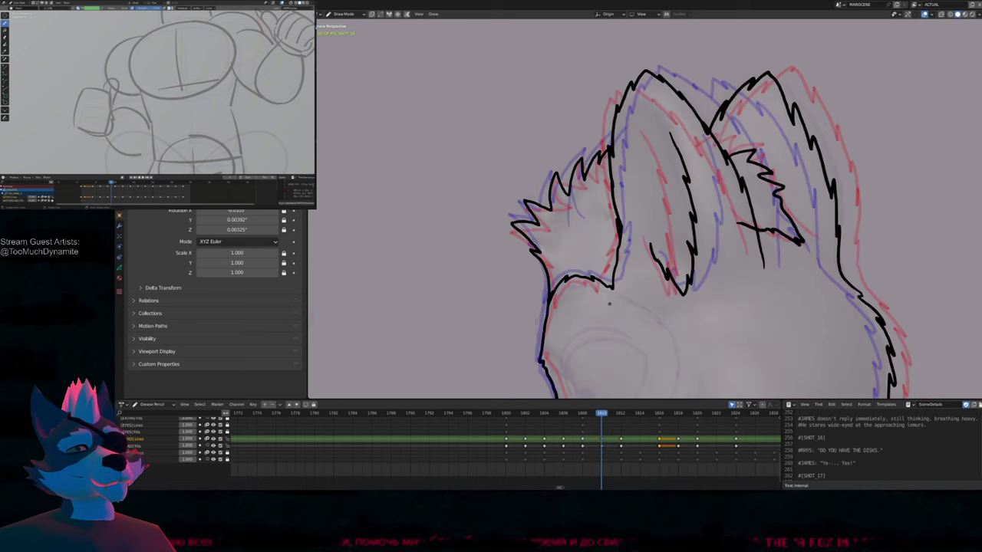
key(Right)
key(Right)
key(Right)
key(Right)
key(Right)
key(Right)
key(Home)
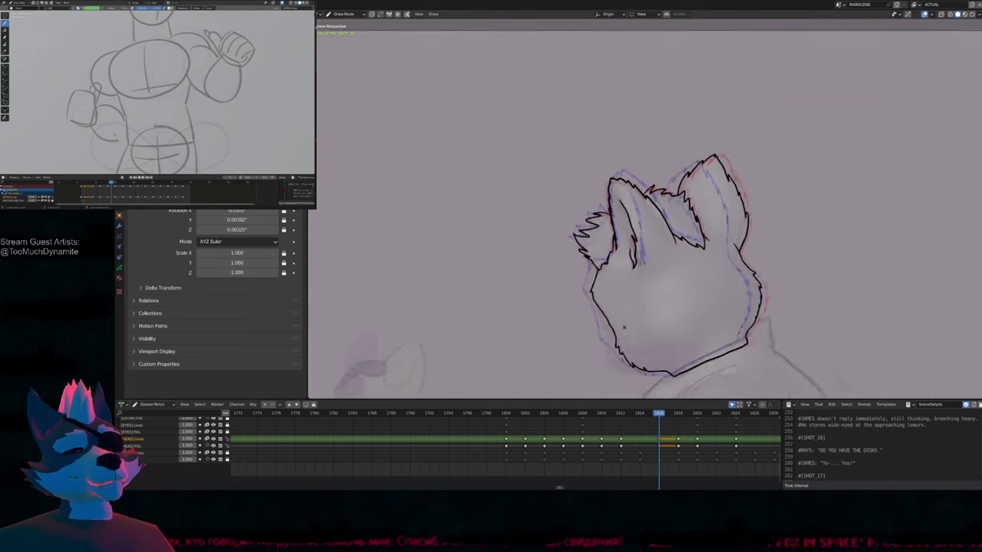
Go to frame 1814, maximize the viewport and hide mesh shading to show only strokes
key(Left)
key(Left)
key(Left)
key(Left)
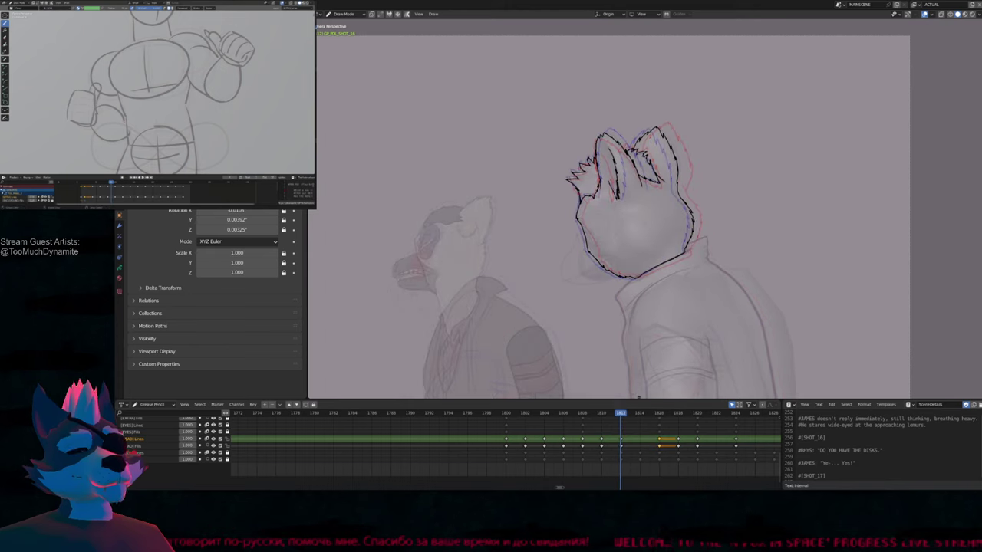
click(642, 414)
key(Tab)
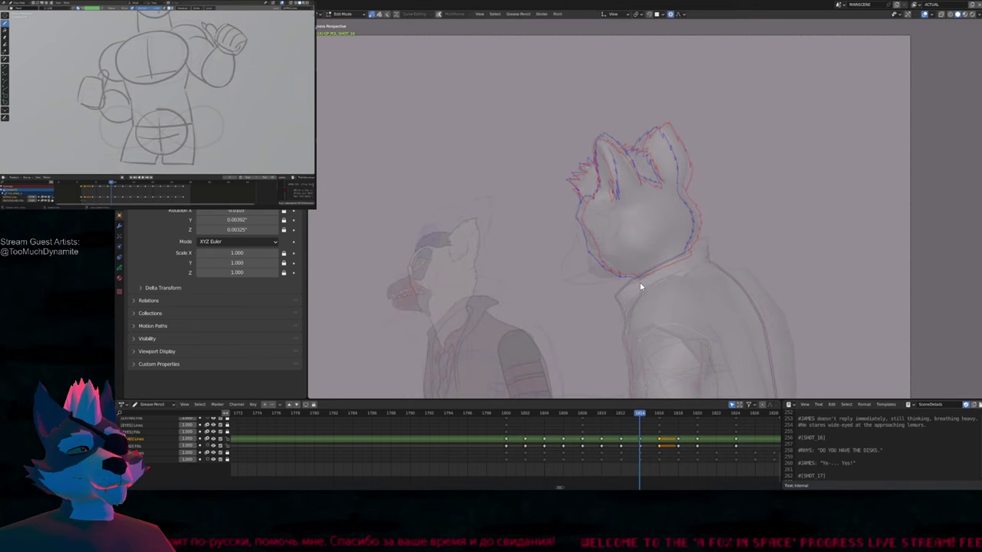
scroll(624, 247, up, 4)
key(ctrl+space)
shift+middle_drag(634, 208, 634, 302)
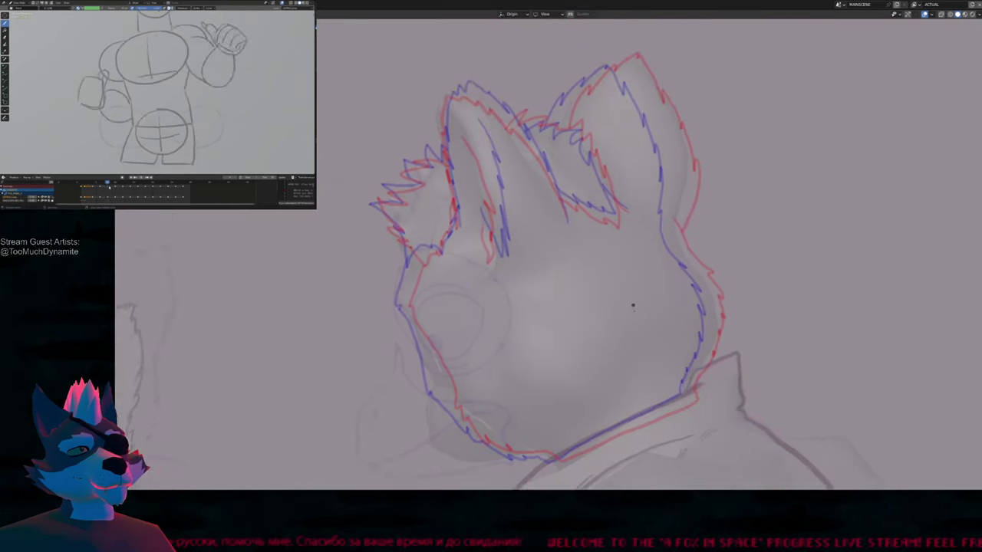
scroll(633, 302, up, 2)
key(z)
click(502, 247)
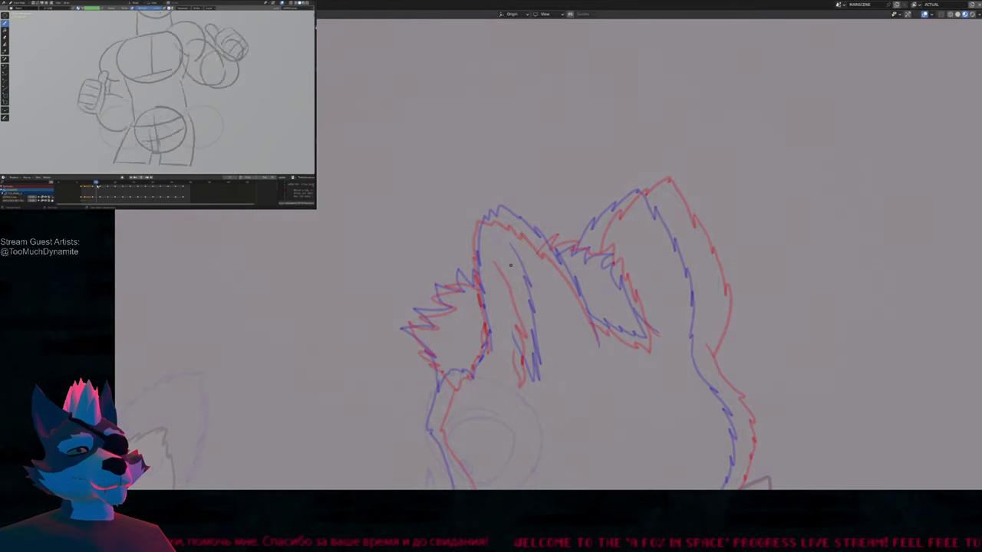
Ink the inner left ear line with short side strokes and an arc over the right ear tip
mouse_move(501, 247)
mouse_down()
mouse_move(522, 287)
mouse_move(531, 381)
mouse_up()
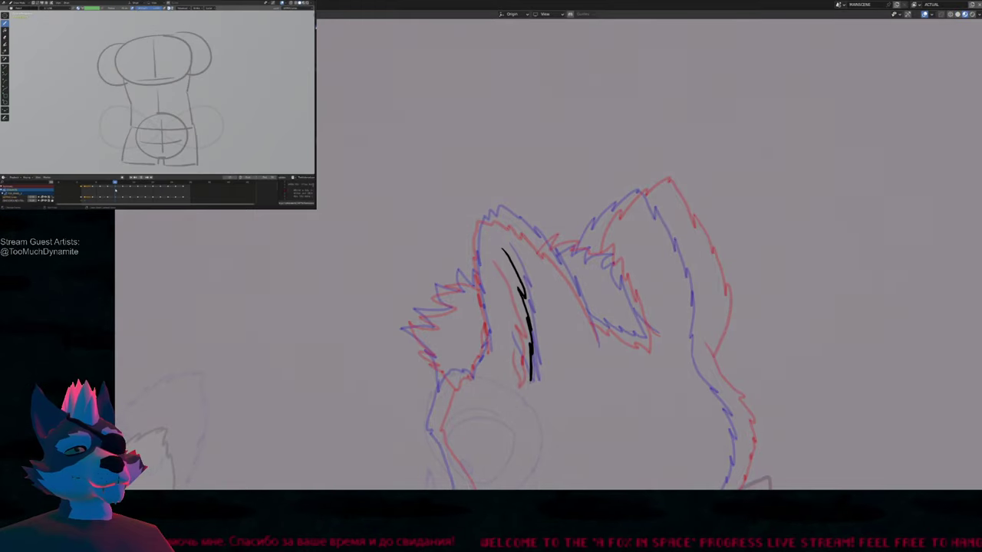
drag(513, 340, 524, 376)
shift+middle_drag(598, 229, 541, 259)
mouse_move(549, 244)
mouse_down()
mouse_move(602, 215)
mouse_move(651, 330)
mouse_move(650, 399)
mouse_up()
key(f)
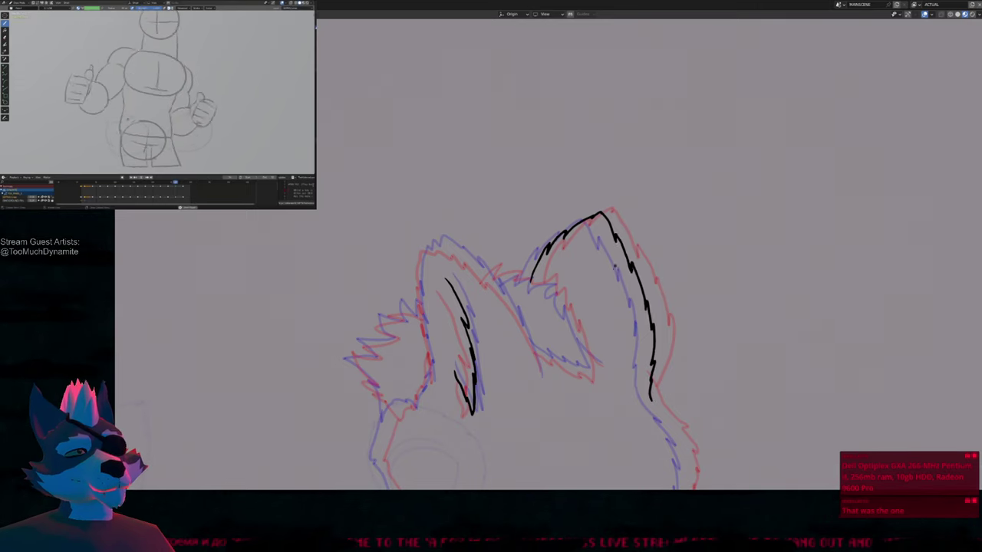
Extend the ink down the right ear's outer edge, the head's right side and the jaw
shift+scroll(635, 245, down, 8)
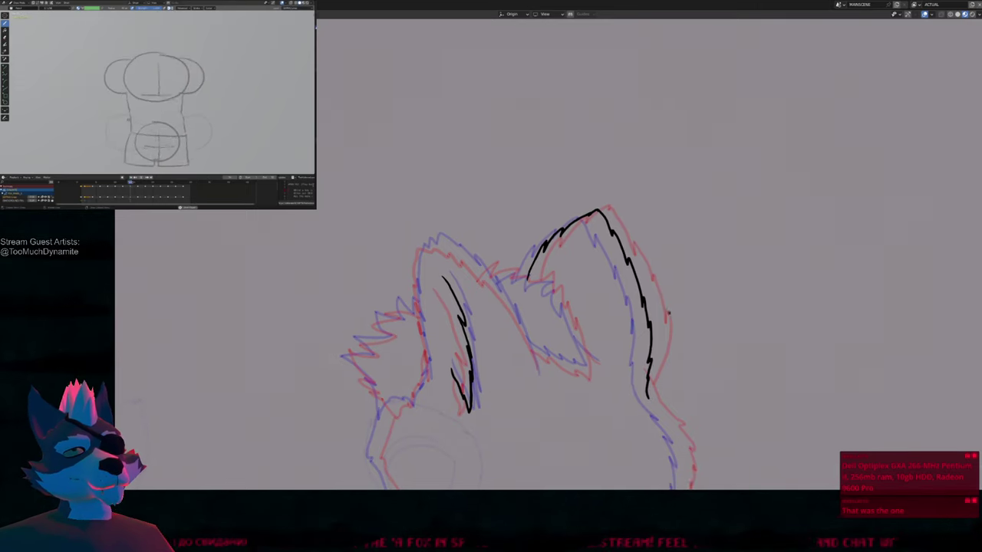
mouse_move(698, 287)
shift+middle_down()
mouse_move(688, 281)
mouse_move(672, 325)
mouse_move(767, 225)
shift+middle_up()
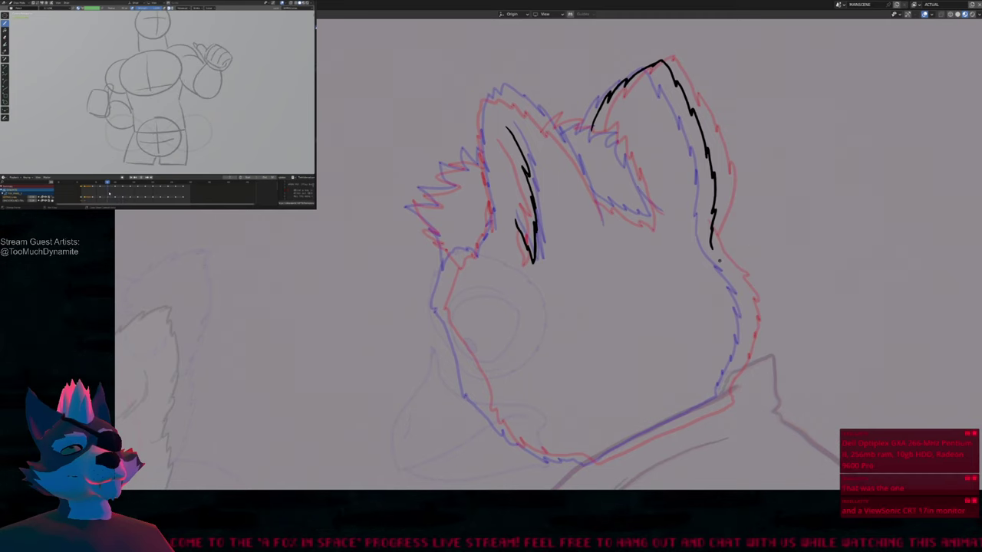
mouse_move(723, 262)
shift+middle_down()
mouse_move(741, 234)
mouse_move(705, 240)
mouse_move(731, 203)
shift+middle_up()
drag(728, 224, 753, 253)
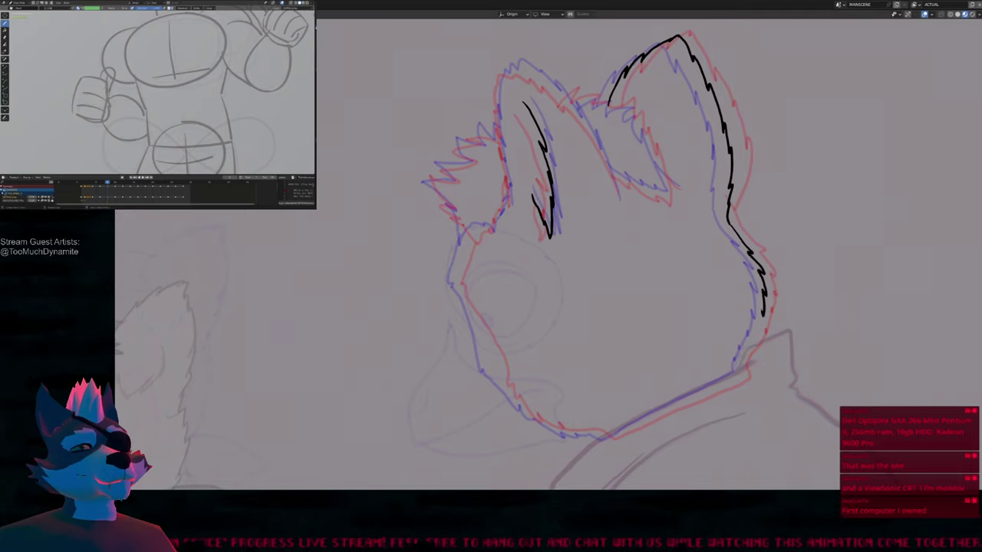
drag(763, 315, 757, 336)
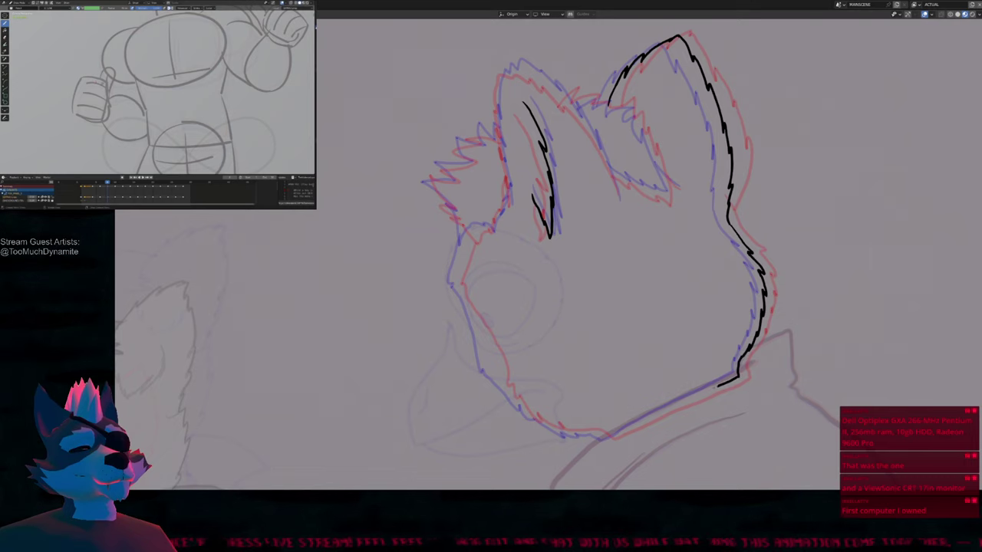
drag(718, 385, 605, 442)
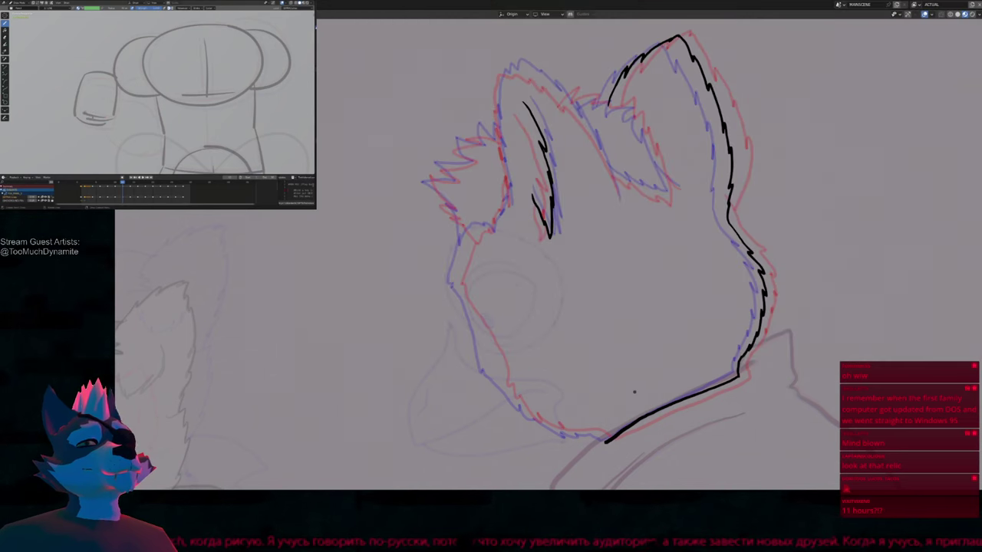
Ink the outer edges of the right and left ears up to their tips
mouse_move(627, 208)
shift+middle_down()
mouse_move(609, 285)
mouse_move(619, 360)
mouse_move(737, 287)
shift+middle_up()
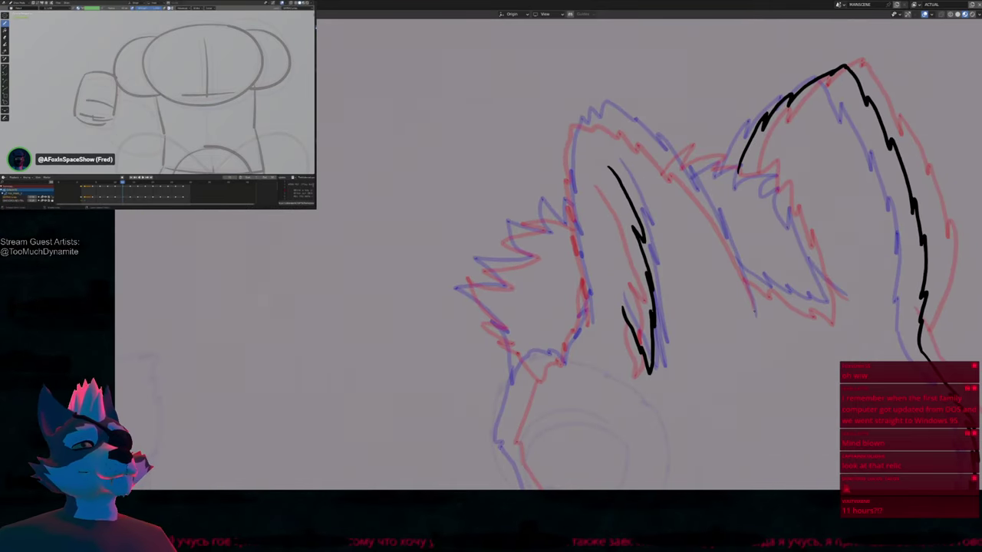
mouse_move(744, 282)
mouse_down()
mouse_move(685, 177)
mouse_move(646, 135)
mouse_move(595, 109)
mouse_move(566, 195)
mouse_move(593, 339)
mouse_up()
key(f)
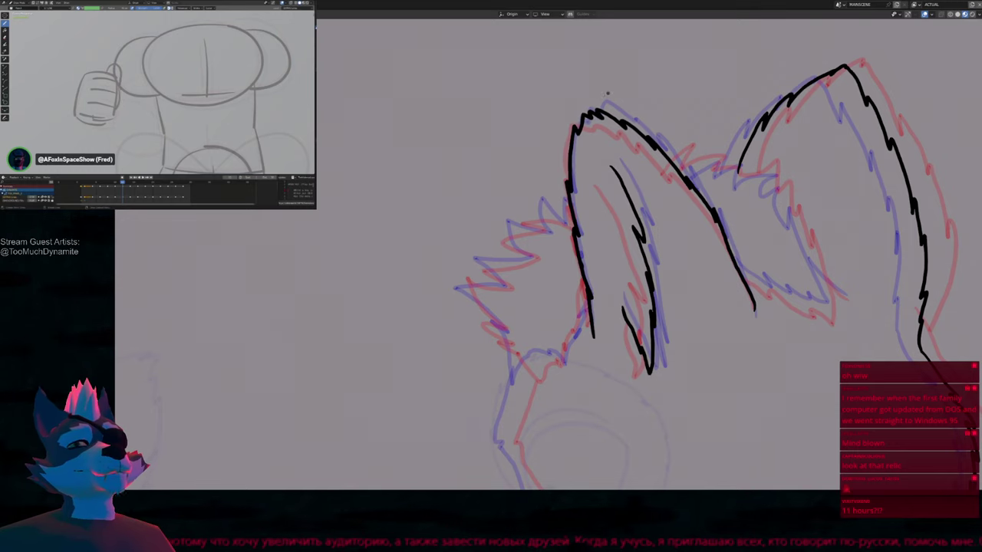
drag(620, 181, 652, 309)
Ink the zigzag fur between the ears and the right ear's lower fur tip
shift+middle_drag(690, 269, 579, 274)
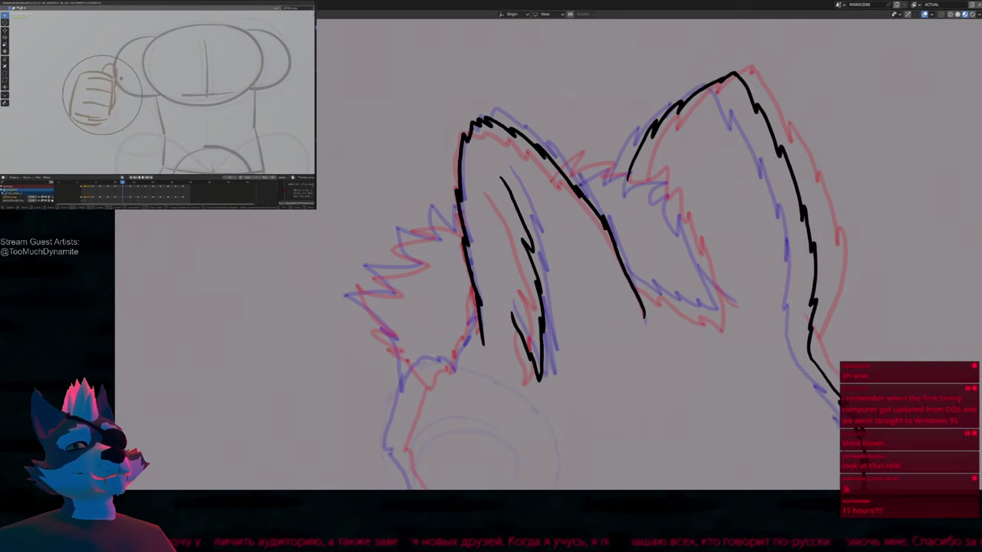
mouse_move(571, 178)
mouse_down()
mouse_move(591, 167)
mouse_move(616, 184)
mouse_move(637, 172)
mouse_move(642, 193)
mouse_move(669, 178)
mouse_move(660, 199)
mouse_move(689, 239)
mouse_move(722, 325)
mouse_move(640, 287)
mouse_up()
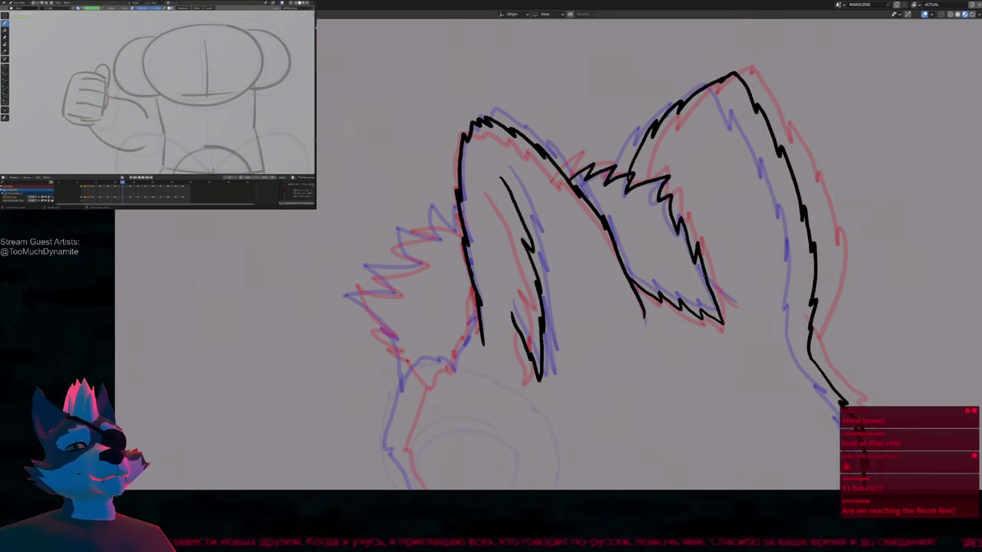
key(f)
click(744, 307)
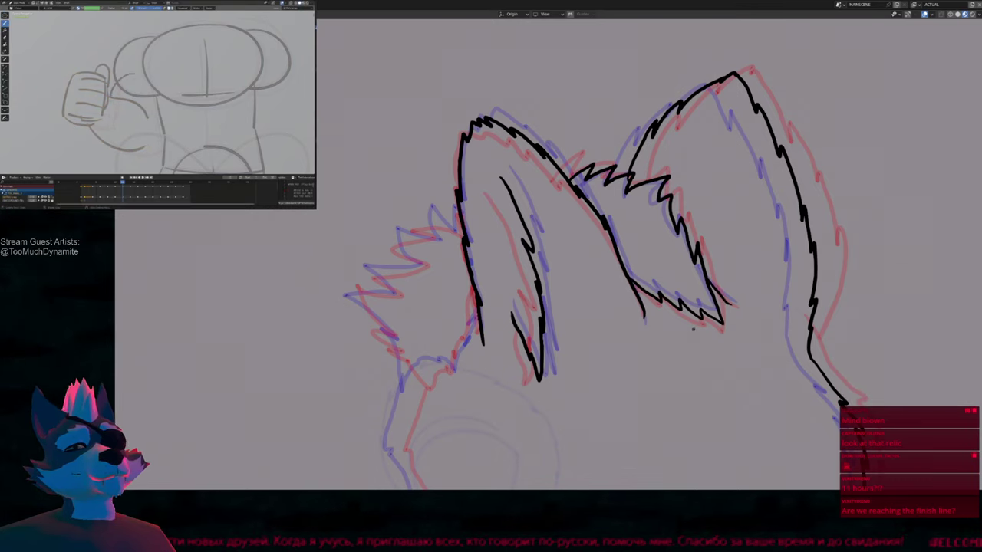
drag(735, 302, 728, 323)
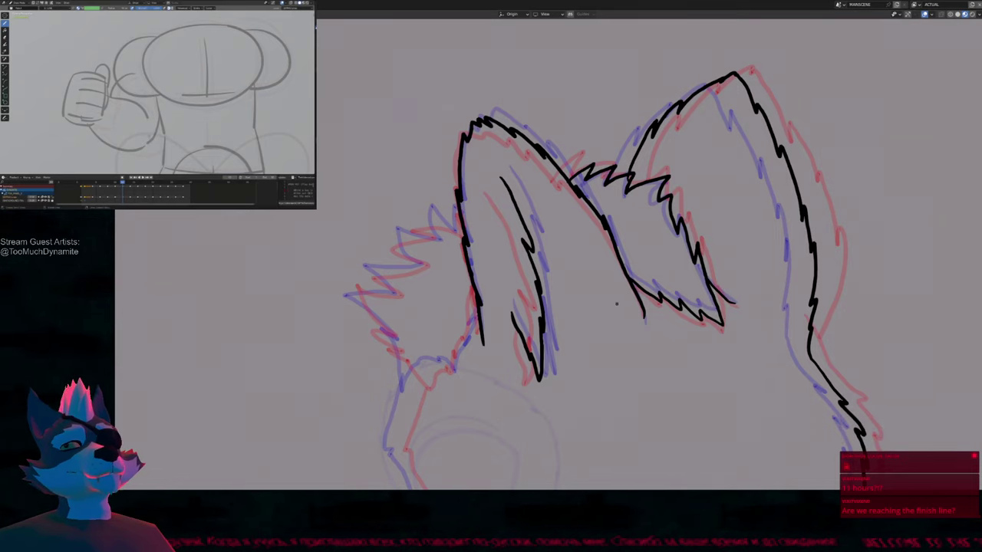
Ink the spiky fur tuft beside the left ear
scroll(616, 304, down, 5)
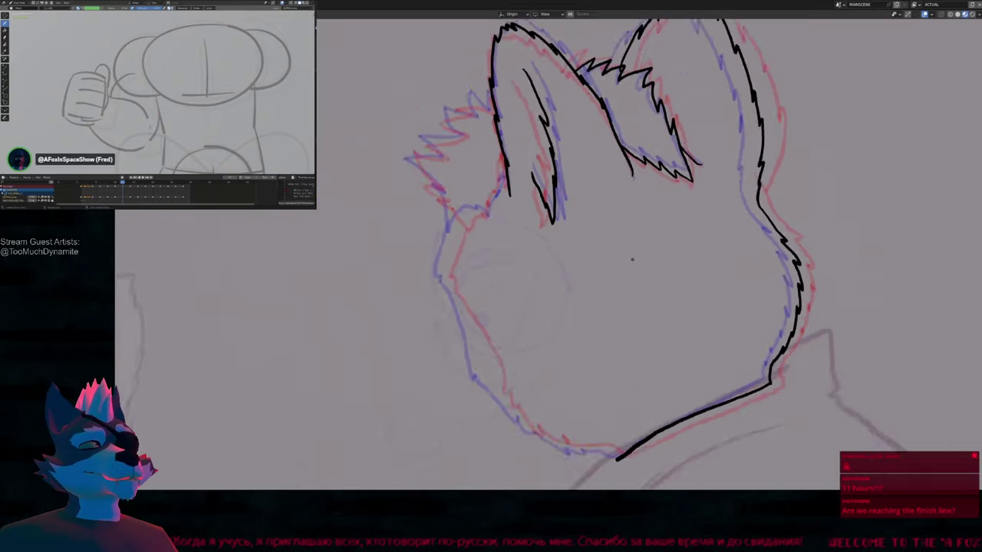
scroll(632, 259, down, 2)
mouse_move(634, 272)
middle_down()
mouse_move(624, 268)
mouse_move(662, 267)
mouse_move(563, 256)
middle_up()
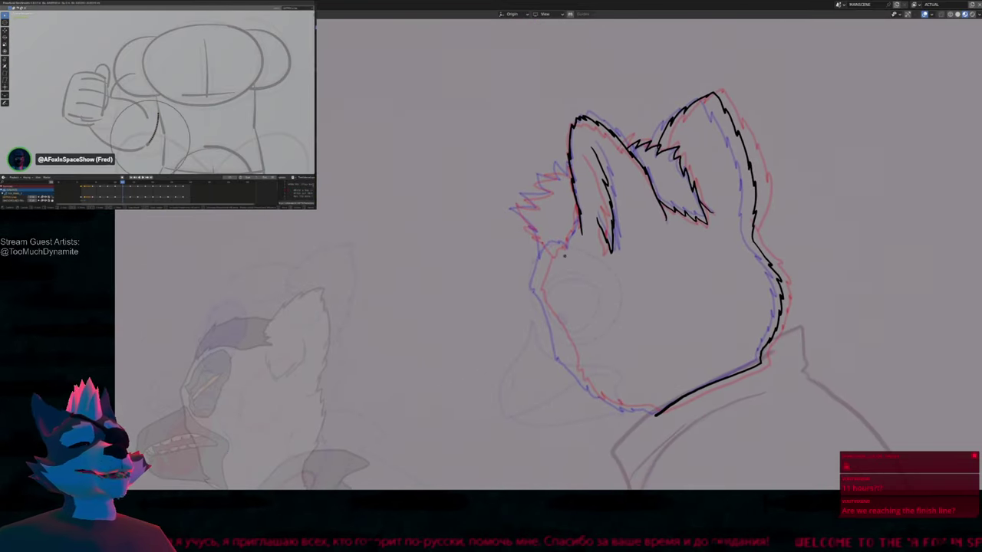
scroll(564, 255, up, 4)
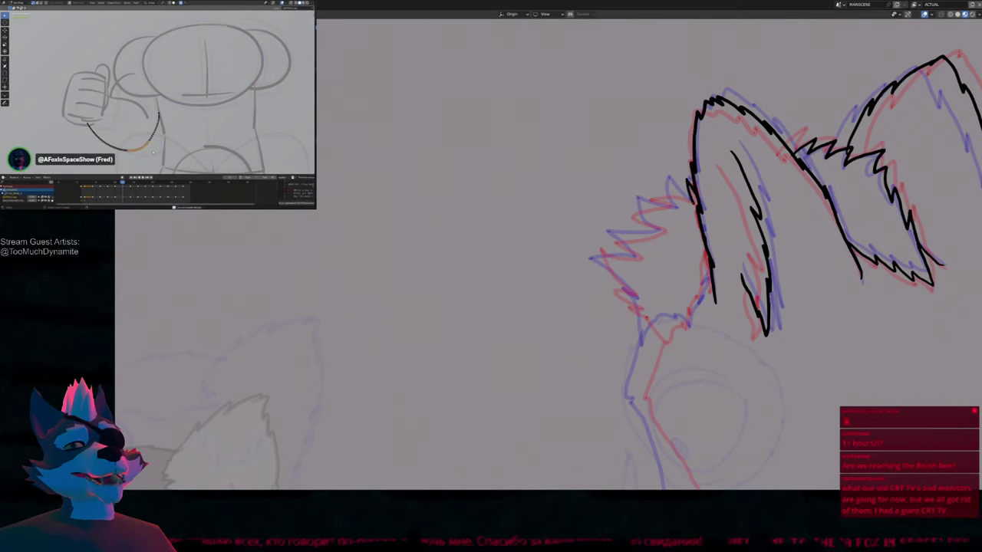
mouse_move(693, 192)
mouse_down()
mouse_move(658, 199)
mouse_move(658, 235)
mouse_move(618, 237)
mouse_move(652, 349)
mouse_move(688, 323)
mouse_move(705, 281)
mouse_up()
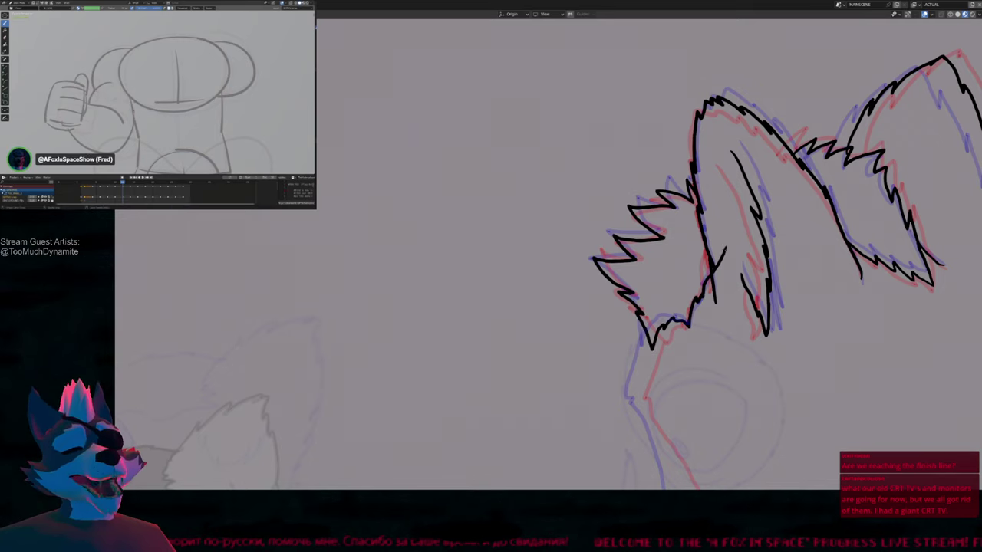
Extend the ink down the head's left edge to the chin
shift+scroll(621, 247, down, 10)
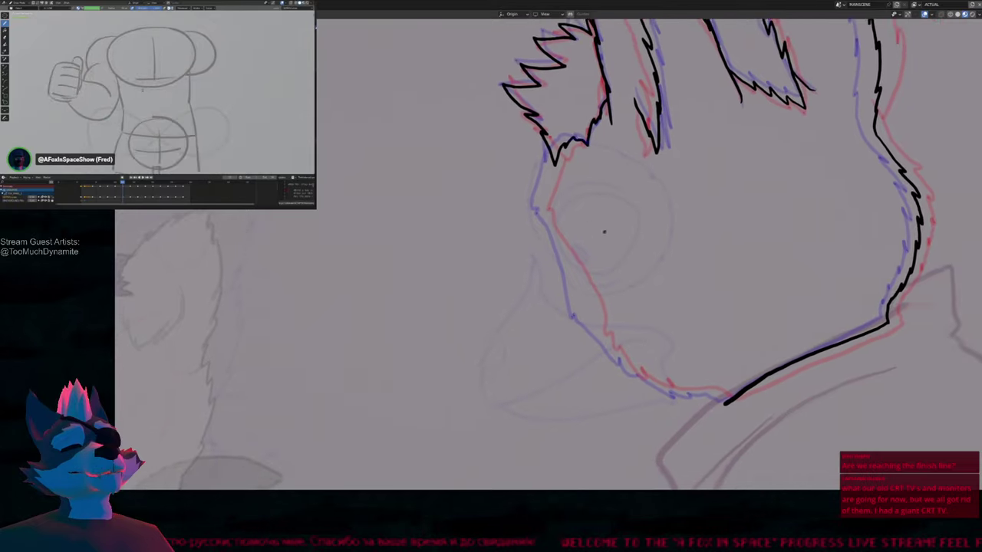
mouse_move(604, 232)
shift+middle_down()
mouse_move(639, 215)
mouse_move(609, 224)
shift+middle_up()
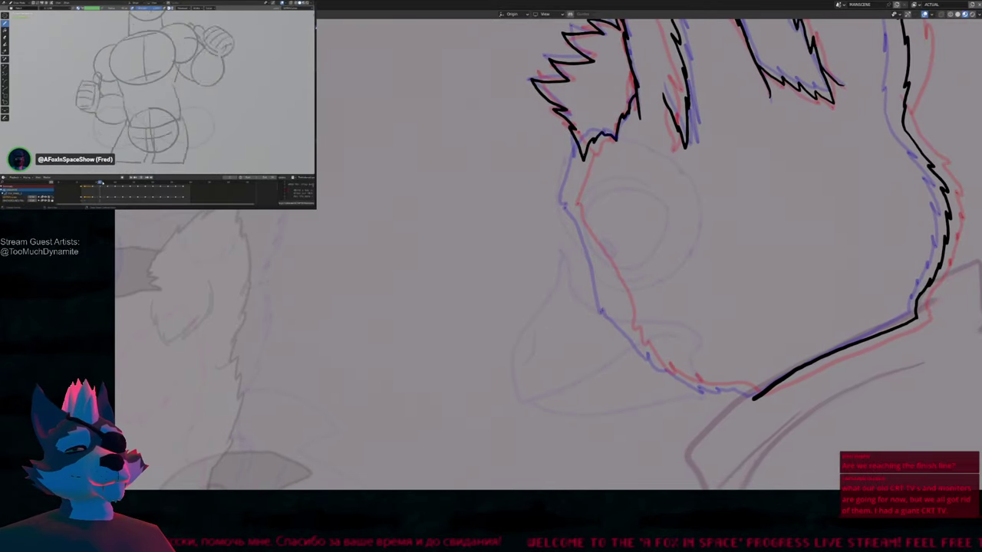
mouse_move(583, 158)
mouse_down()
mouse_move(572, 214)
mouse_move(621, 322)
mouse_move(684, 379)
mouse_move(752, 395)
mouse_up()
middle_drag(751, 395, 747, 355)
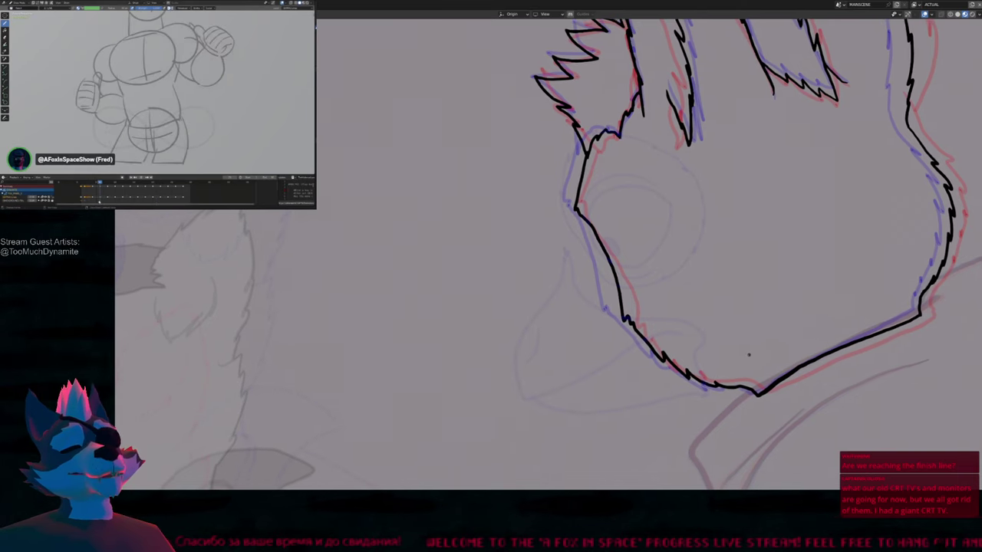
key(f)
click(691, 287)
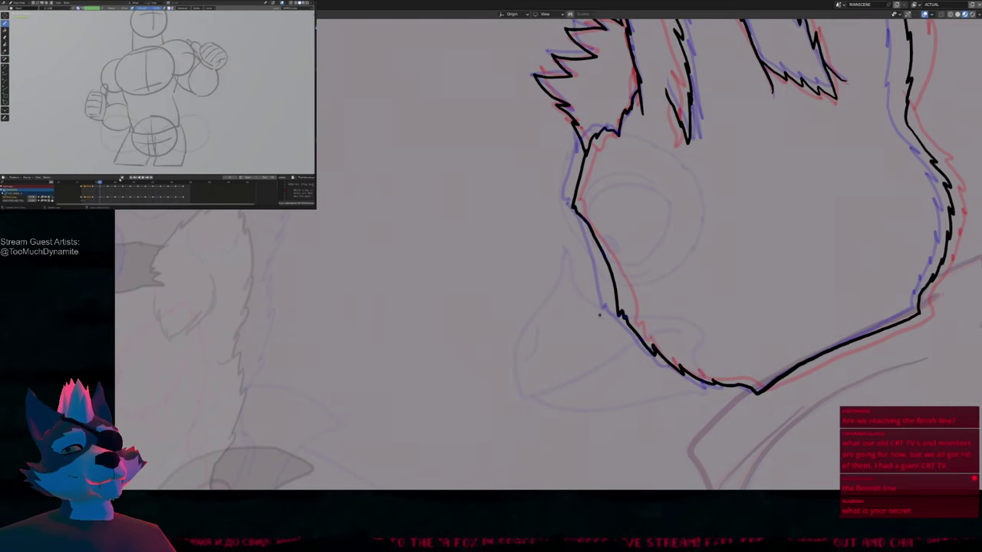
scroll(661, 254, down, 5)
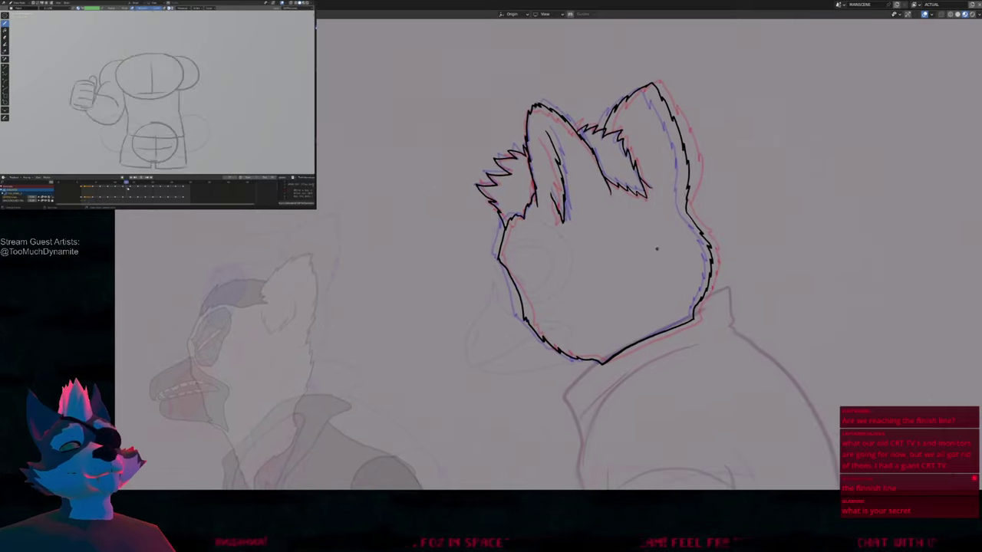
shift+middle_drag(610, 267, 631, 263)
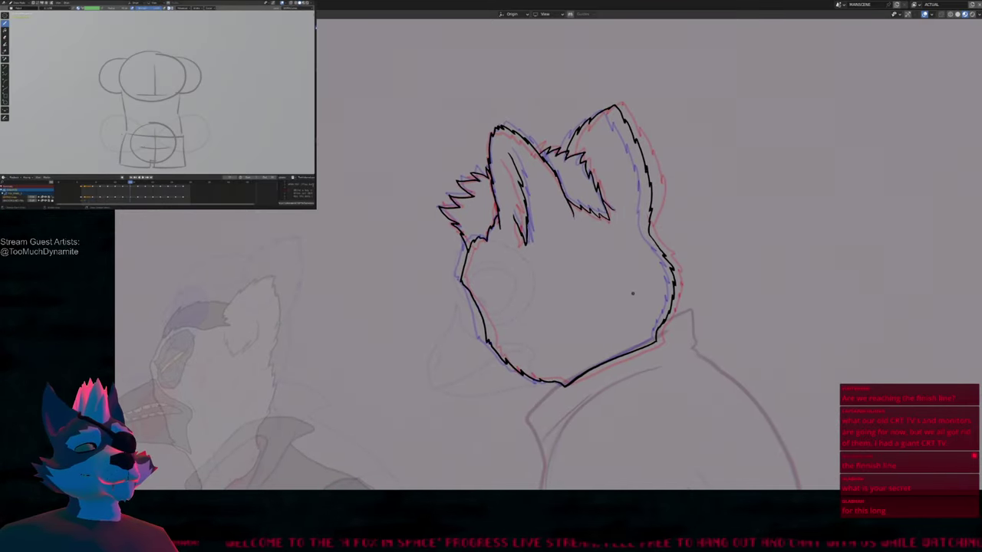
shift+scroll(635, 284, down, 5)
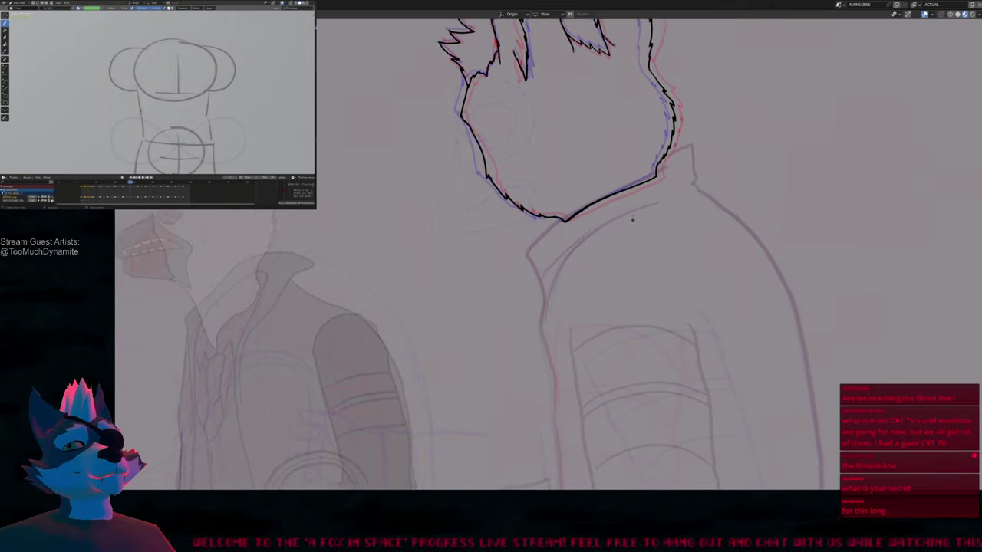
shift+middle_drag(633, 220, 627, 279)
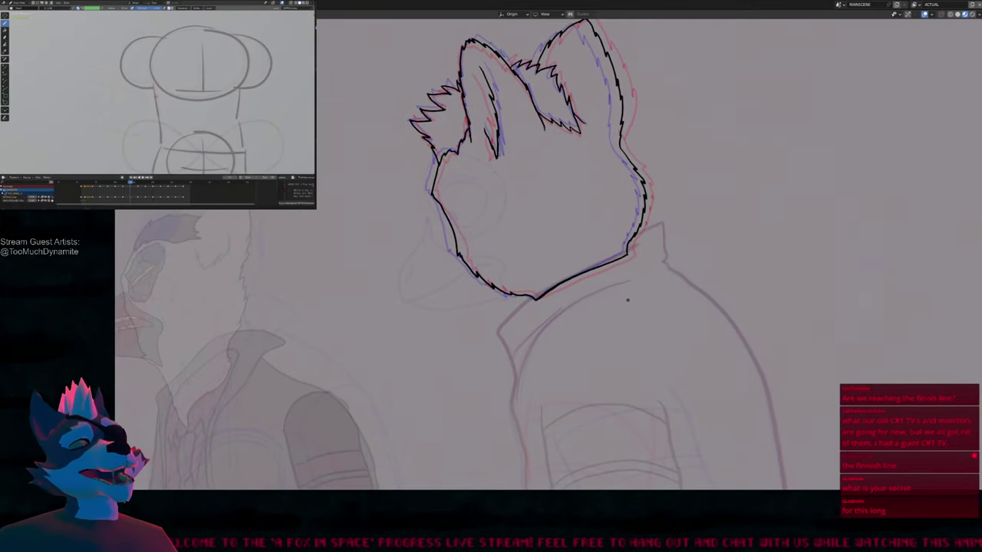
shift+scroll(626, 332, down, 3)
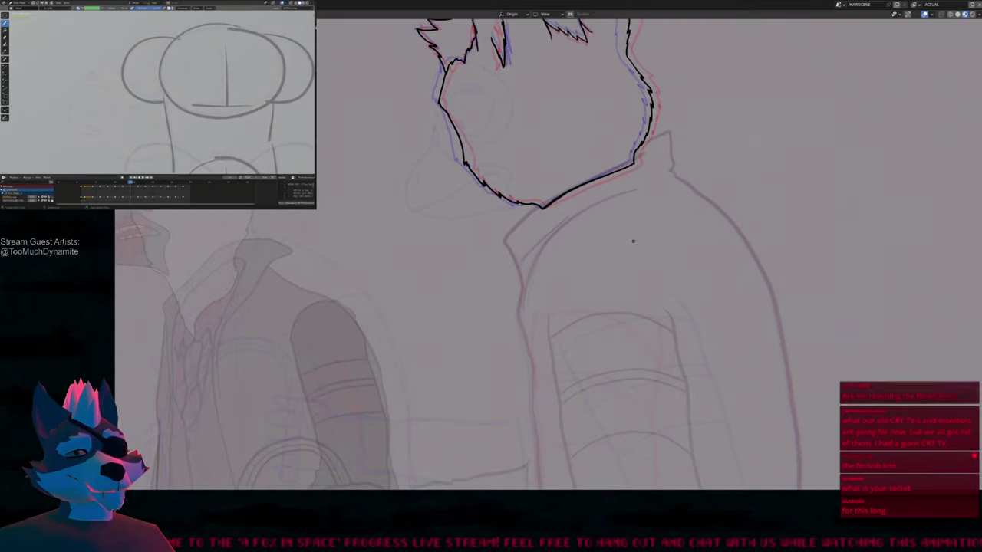
shift+scroll(633, 271, up, 4)
scroll(636, 329, up, 2)
key(f)
click(648, 297)
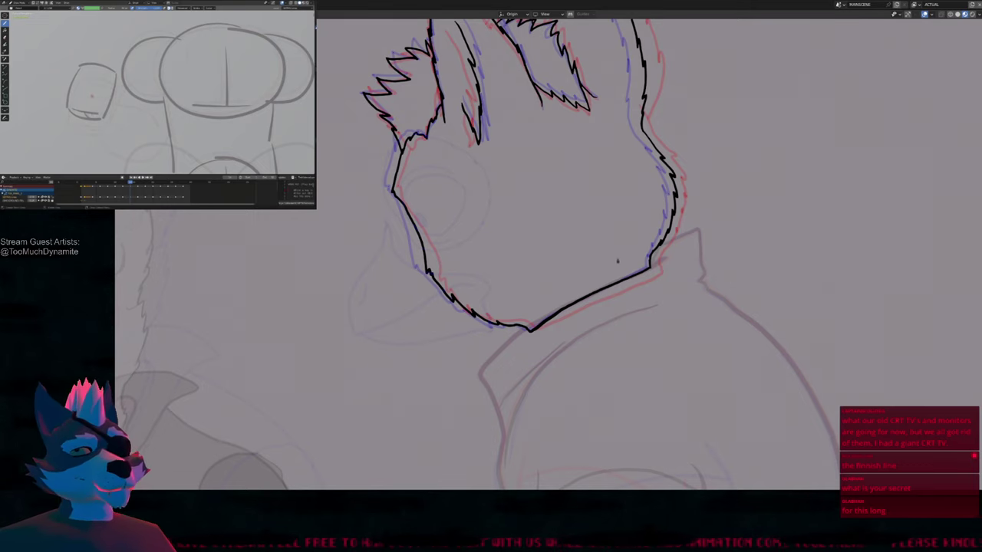
scroll(626, 273, down, 3)
mouse_move(626, 274)
middle_down()
mouse_move(575, 259)
mouse_move(587, 302)
mouse_move(642, 215)
mouse_move(620, 300)
mouse_move(604, 287)
middle_up()
key(f)
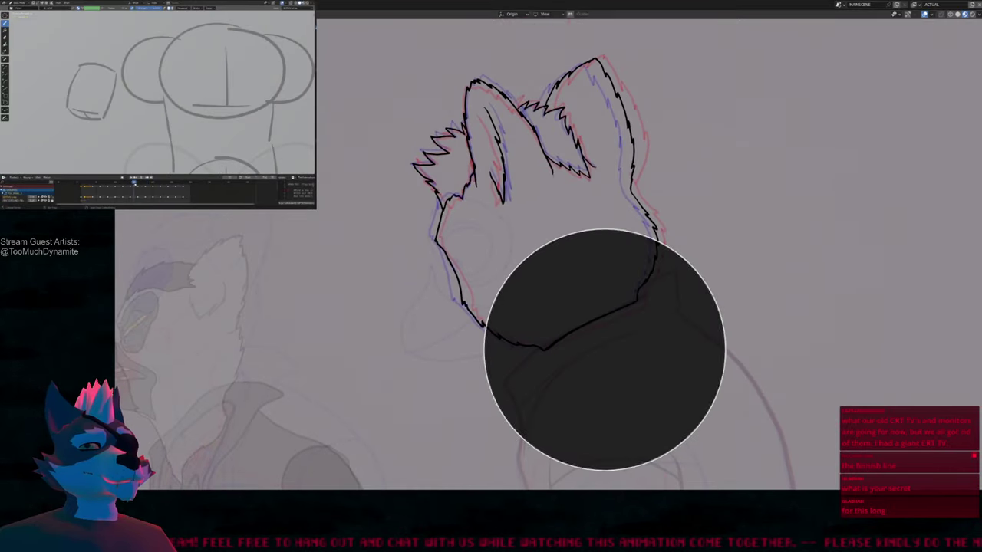
Move to the inked body drawing and scroll over the jacket torso down to the belt
click(611, 349)
mouse_move(611, 349)
middle_down()
mouse_move(639, 213)
mouse_move(633, 263)
mouse_move(607, 296)
middle_up()
key(Right)
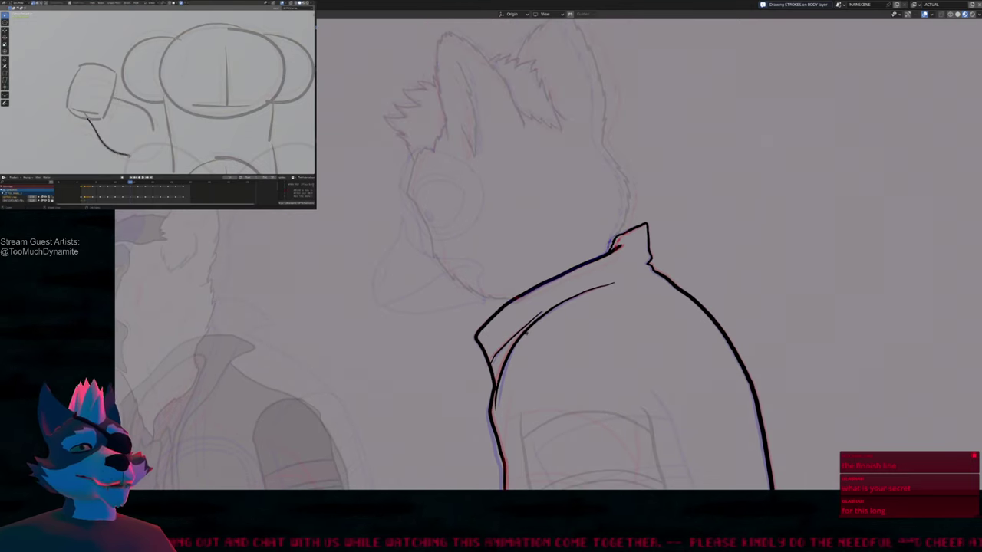
shift+scroll(574, 197, down, 15)
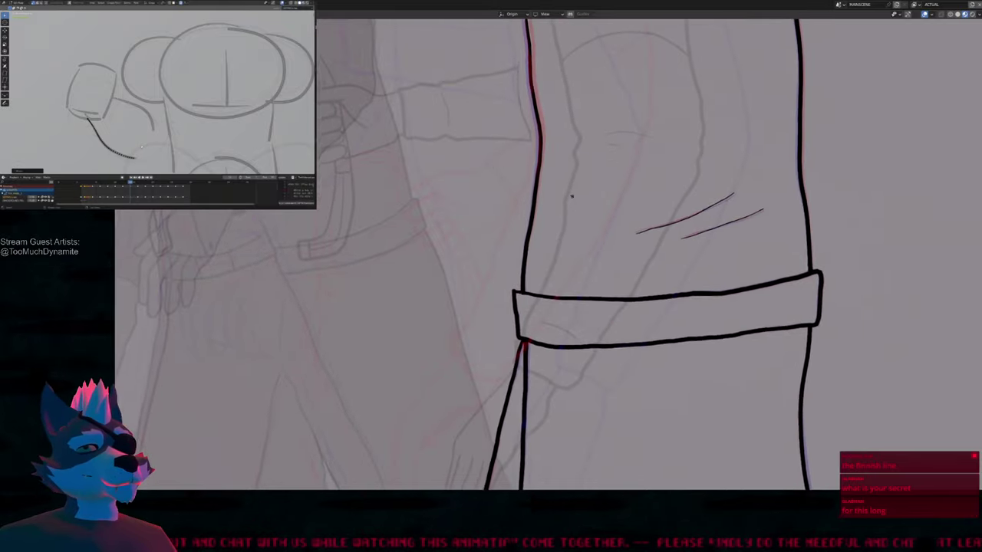
shift+scroll(572, 196, up, 10)
scroll(566, 252, down, 5)
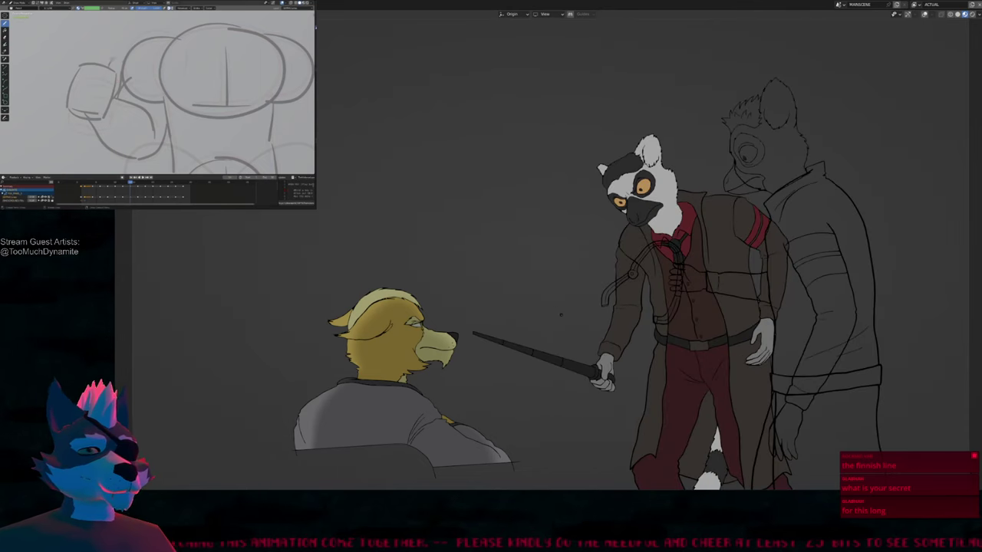
Switch to Rendered shading showing the train interior, save the file, and restore the normal layout
key(z)
click(592, 268)
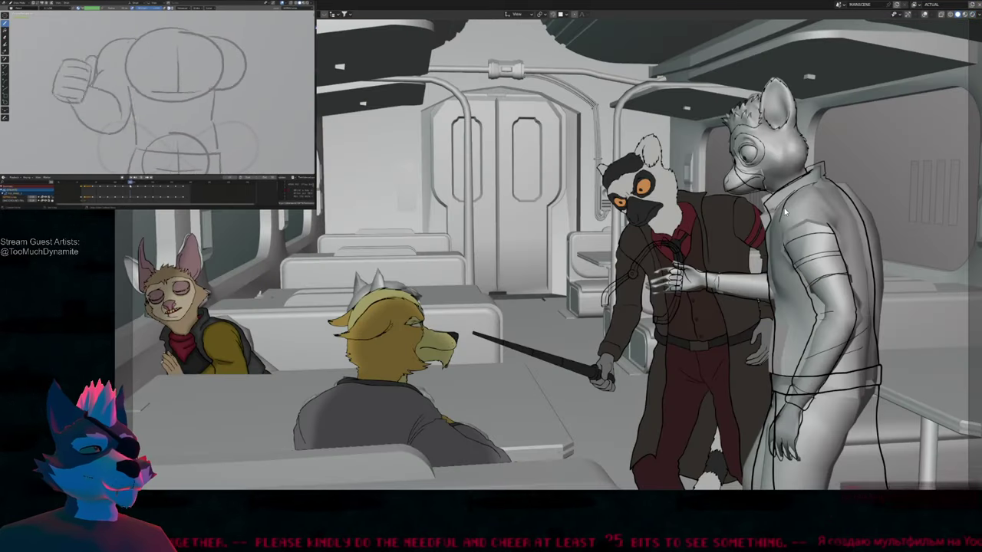
key(ctrl+s)
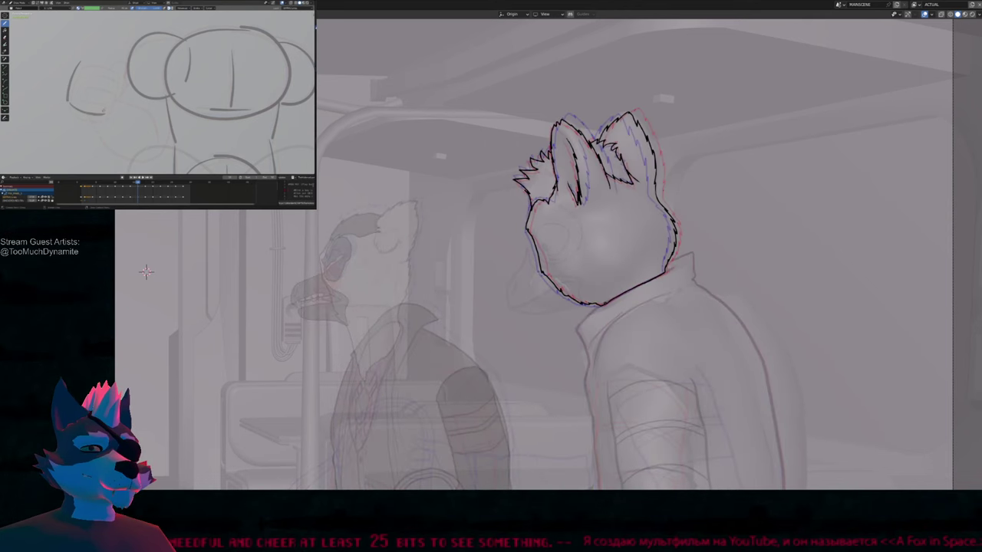
key(ctrl+space)
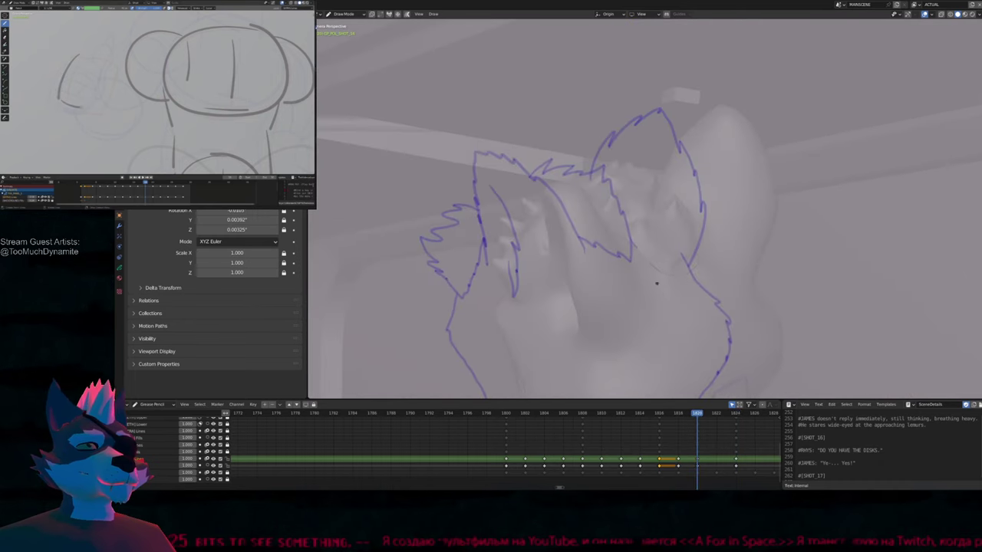
Draw strokes from the cheek to the ear and from the ear tip down the head
mouse_move(645, 270)
mouse_down()
mouse_move(589, 175)
mouse_move(560, 227)
mouse_move(552, 281)
mouse_up()
mouse_move(563, 195)
mouse_down()
mouse_move(569, 297)
mouse_move(583, 343)
mouse_up()
key(f)
click(575, 314)
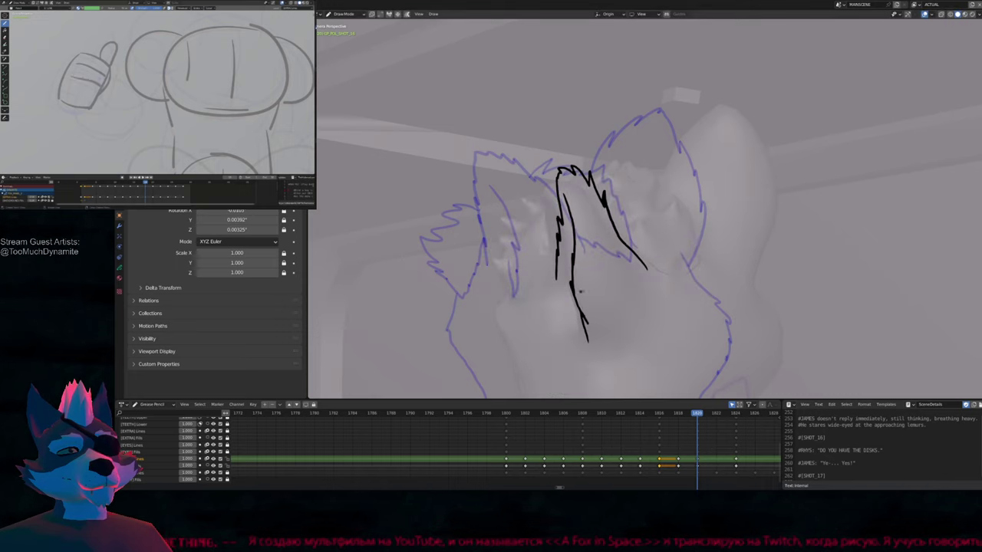
shift+middle_drag(666, 168, 632, 222)
mouse_move(624, 233)
mouse_down()
mouse_move(686, 170)
mouse_move(732, 215)
mouse_move(741, 273)
mouse_move(724, 338)
mouse_up()
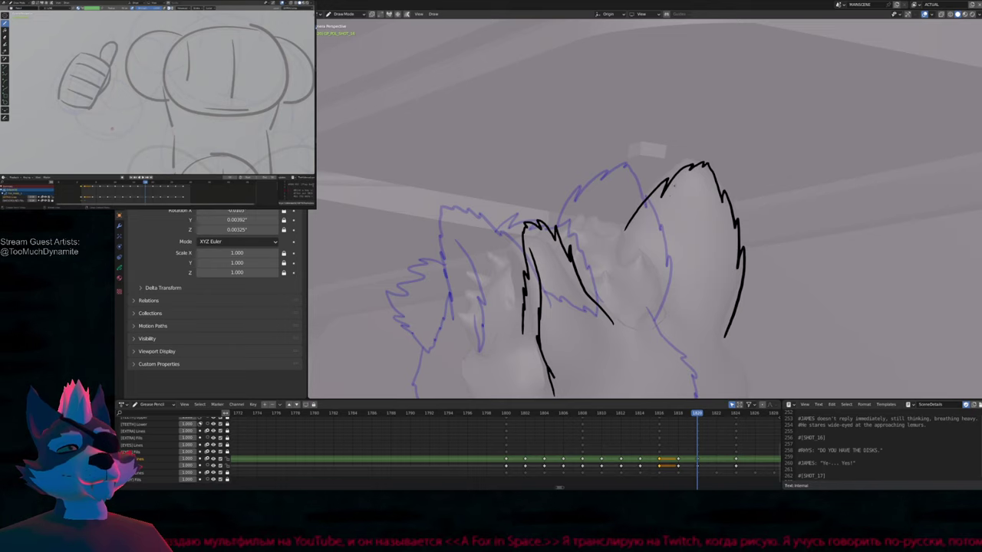
Undo the stray stroke beside the ear, redraw it, and shrink the brush size
key(ctrl+z)
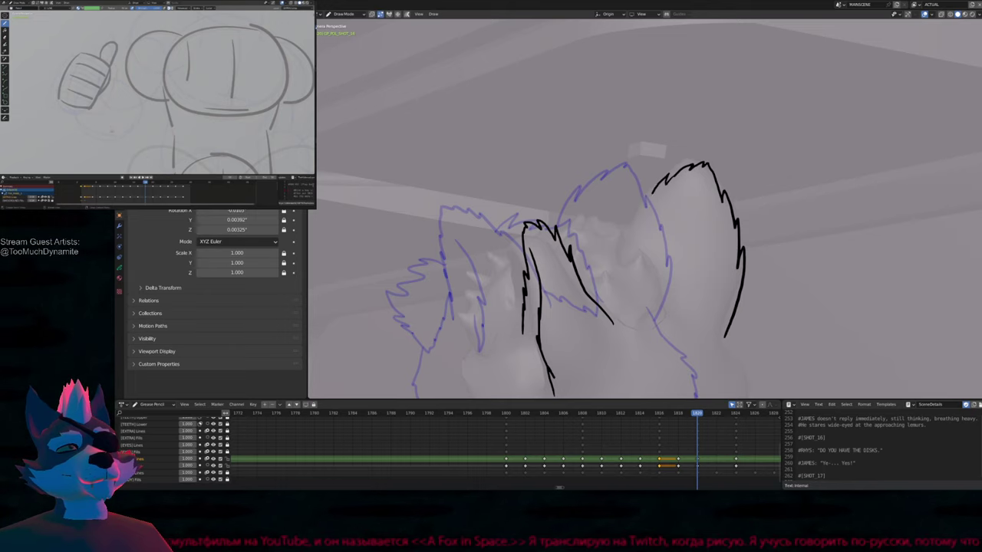
shift+middle_drag(644, 253, 759, 184)
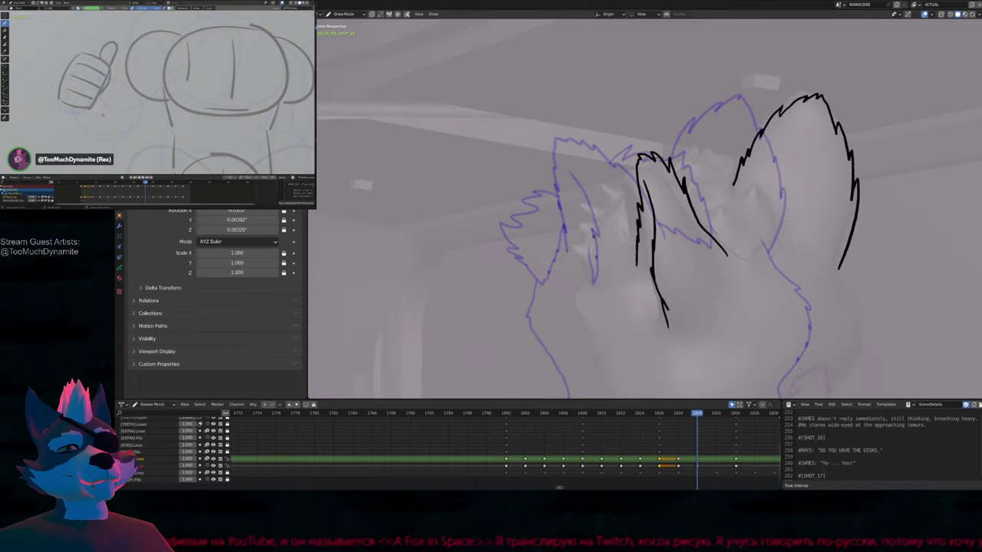
mouse_move(627, 186)
mouse_down()
mouse_move(593, 197)
mouse_move(569, 231)
mouse_move(595, 290)
mouse_up()
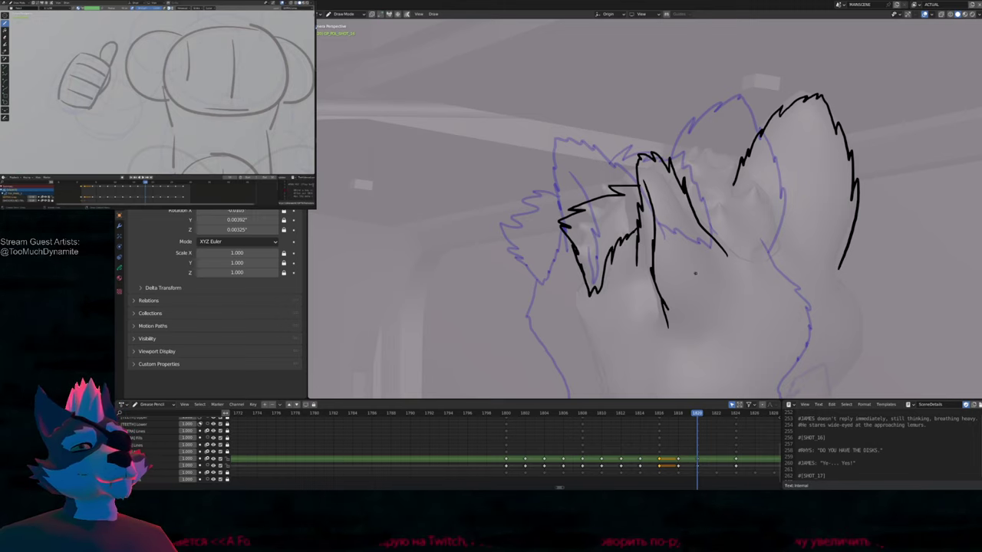
middle_drag(695, 273, 589, 245)
key(f)
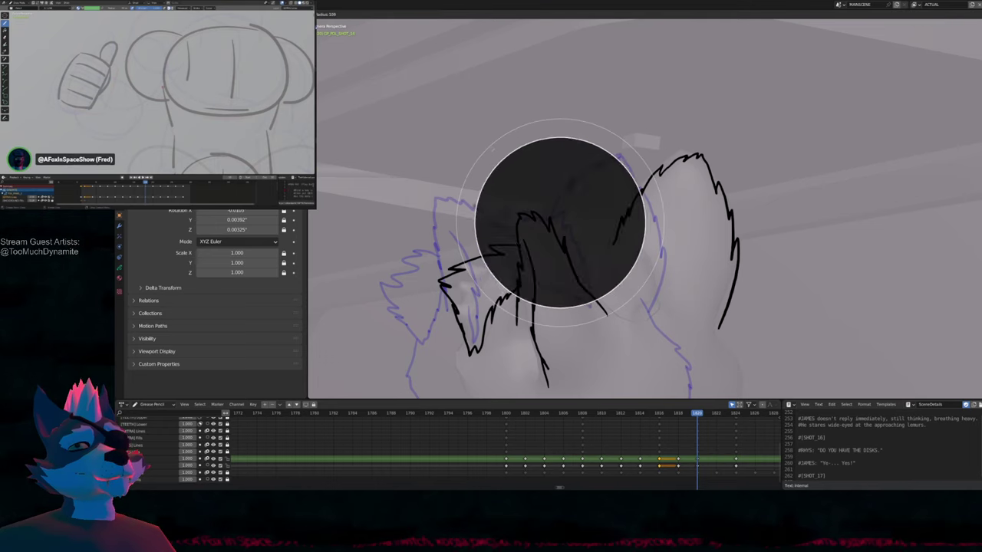
click(543, 246)
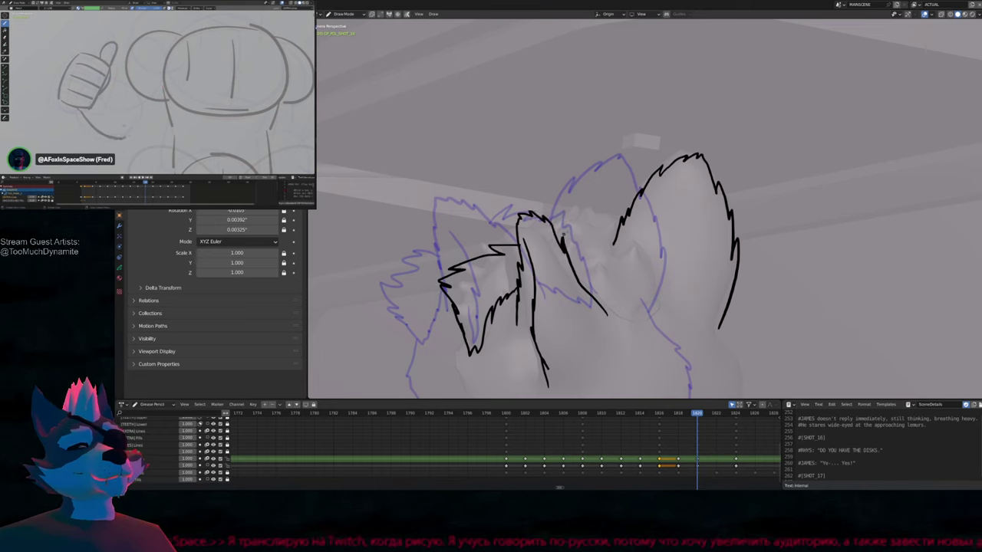
key(f)
click(549, 243)
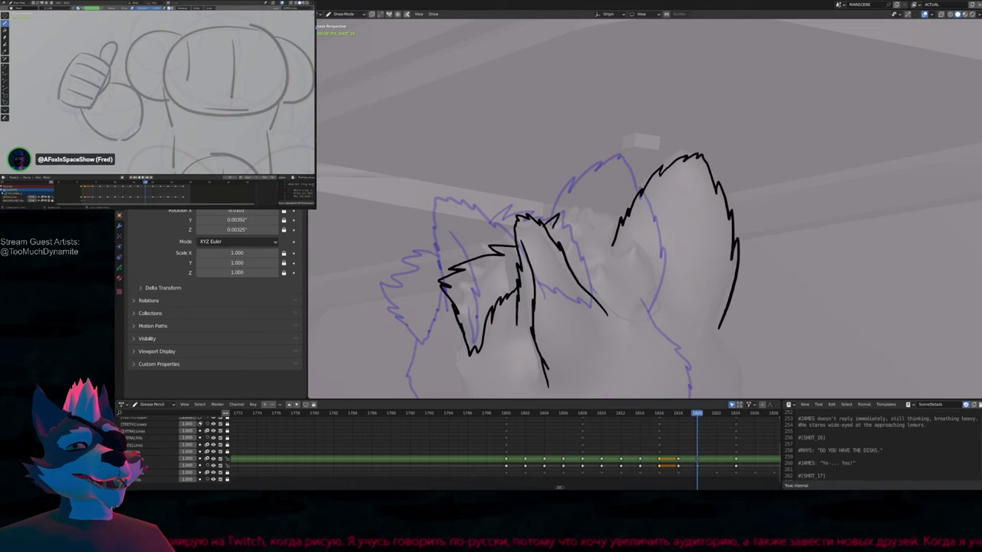
Draw a zigzag fur tuft across the ear between the two ears
mouse_move(581, 214)
mouse_down()
mouse_move(642, 229)
mouse_move(654, 313)
mouse_move(649, 330)
mouse_move(575, 303)
mouse_up()
shift+middle_drag(582, 325, 572, 266)
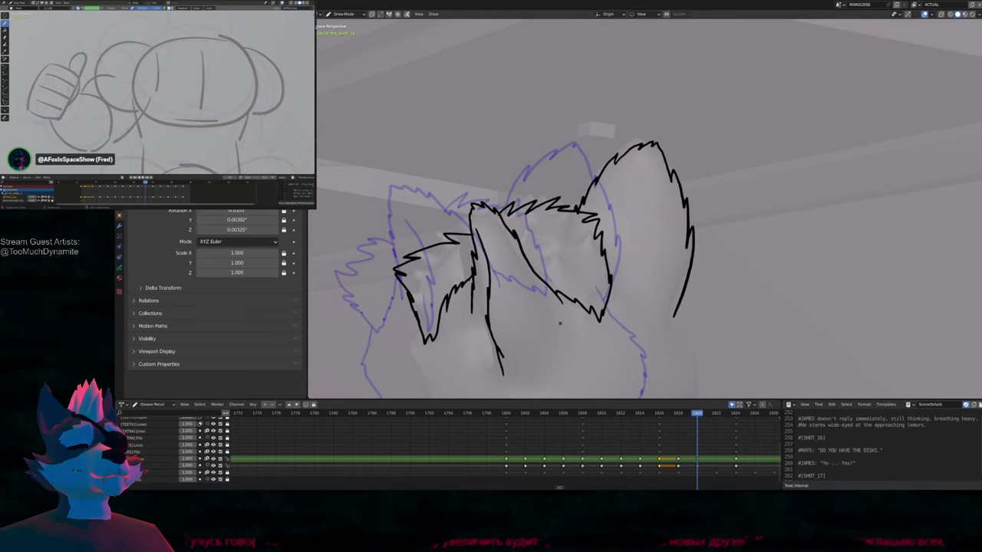
mouse_move(560, 323)
shift+middle_down()
mouse_move(580, 271)
mouse_move(591, 289)
mouse_move(584, 315)
mouse_move(576, 287)
shift+middle_up()
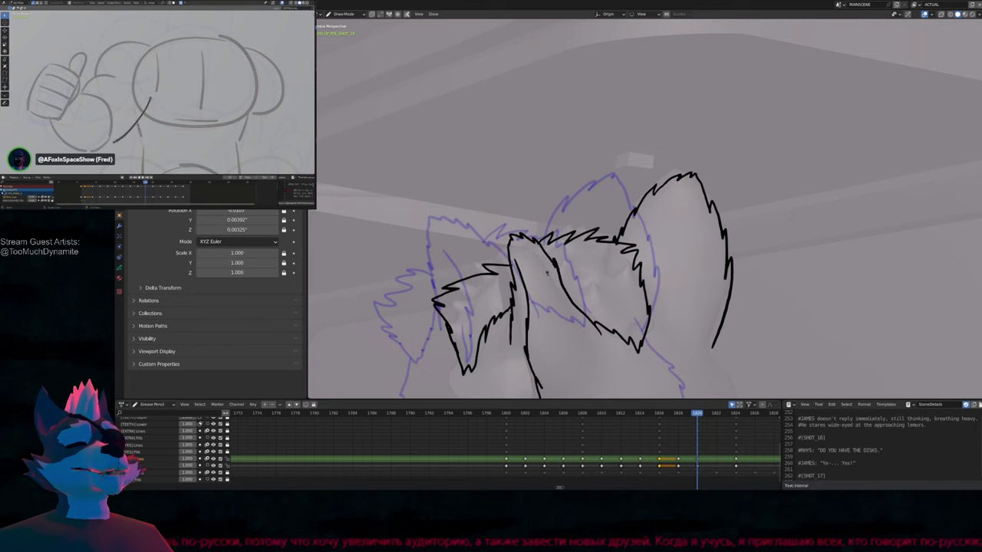
mouse_move(572, 295)
shift+middle_down()
mouse_move(529, 302)
mouse_move(487, 207)
shift+middle_up()
shift+middle_drag(632, 217, 709, 255)
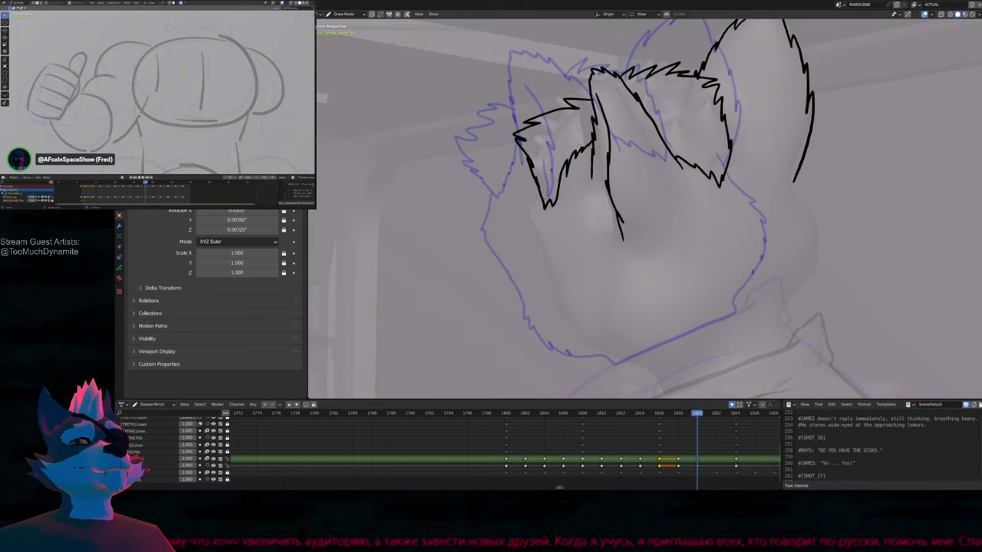
Redraw the jaw outline from below the left ear down to the neck
mouse_move(531, 214)
mouse_down()
mouse_move(593, 359)
mouse_move(647, 375)
mouse_up()
shift+middle_drag(655, 387, 605, 297)
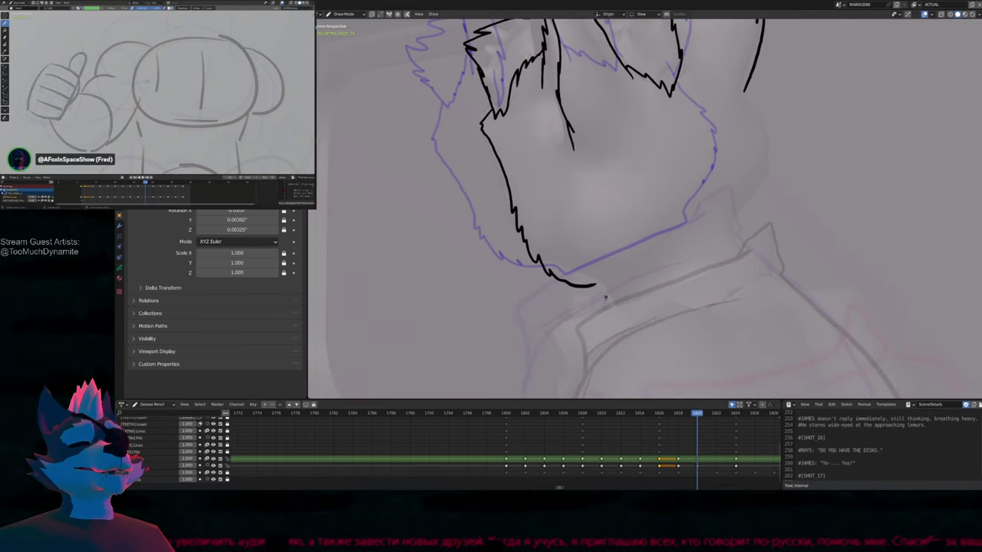
key(ctrl+z)
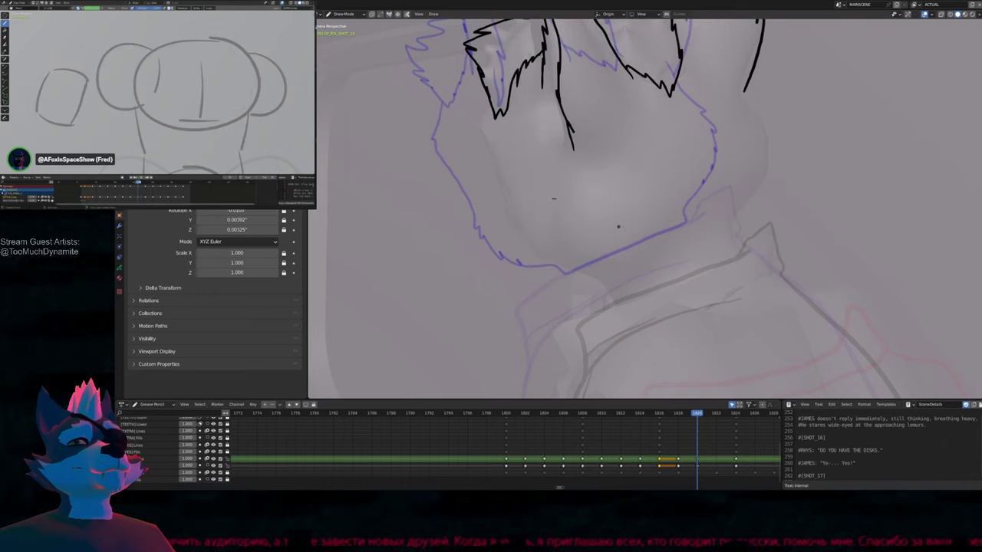
shift+middle_drag(628, 235, 589, 185)
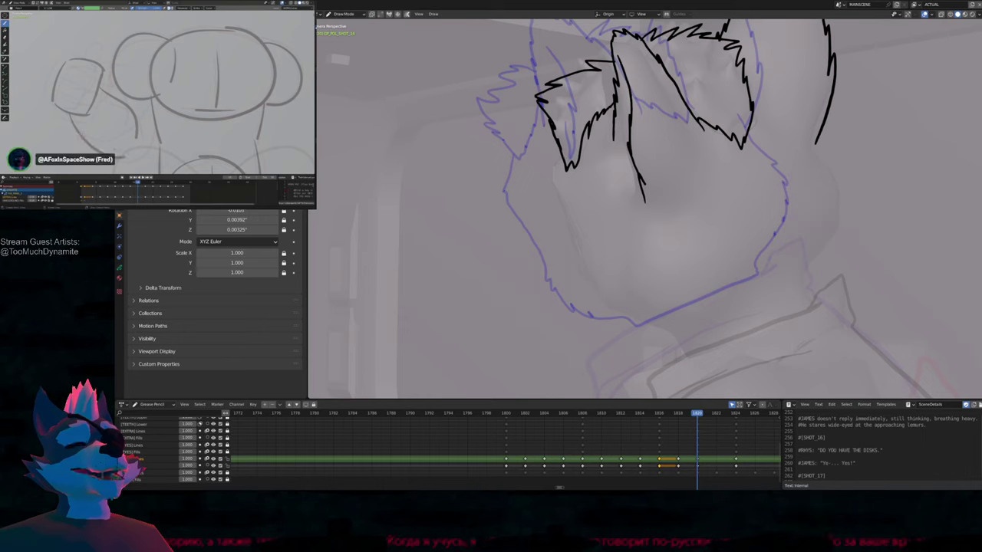
drag(562, 164, 547, 175)
mouse_move(565, 209)
mouse_down()
mouse_move(603, 309)
mouse_move(711, 350)
mouse_move(812, 309)
mouse_up()
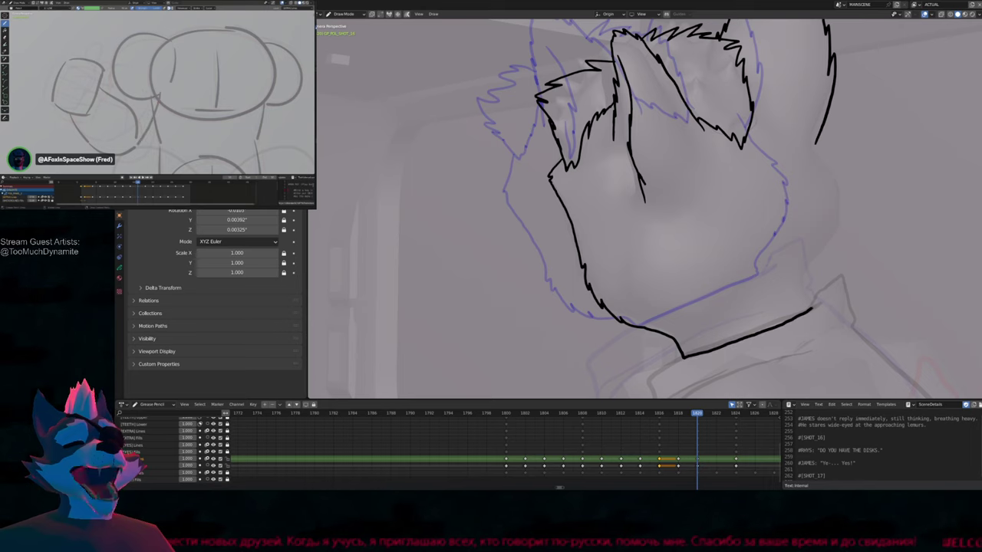
Ink the right cheek outline, then return to the full camera shot
shift+middle_drag(850, 249, 739, 275)
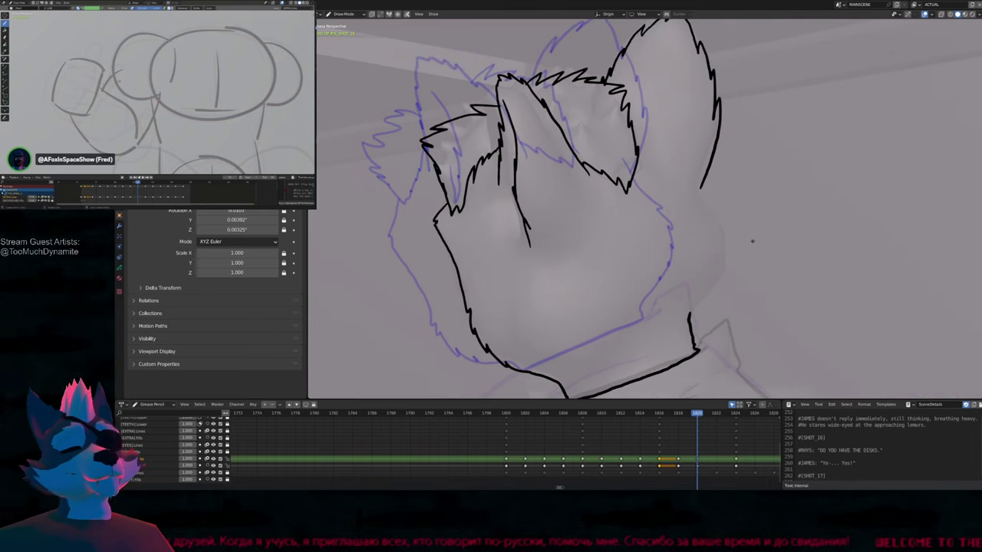
middle_drag(728, 226, 681, 185)
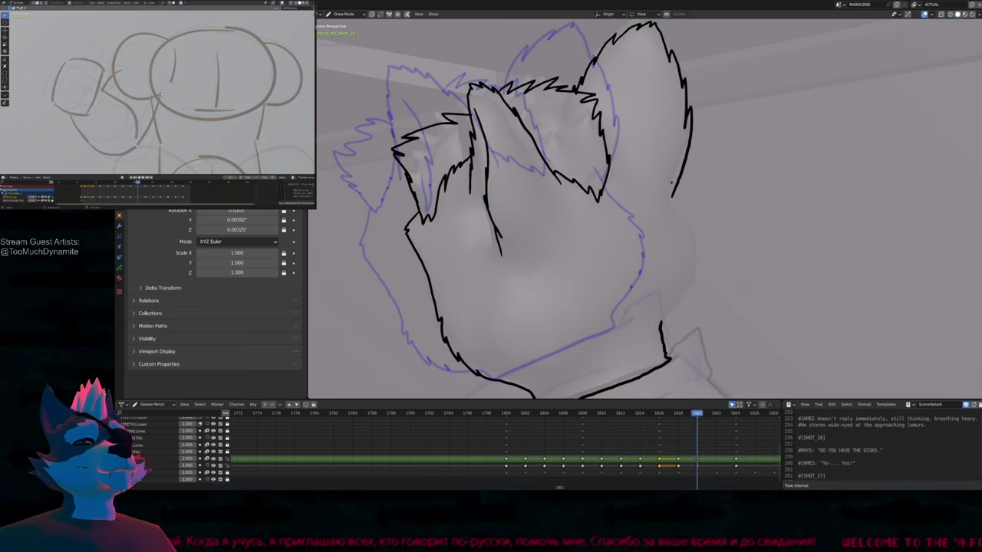
mouse_move(689, 224)
mouse_down()
mouse_move(689, 291)
mouse_move(673, 310)
mouse_up()
mouse_move(661, 322)
middle_down()
mouse_move(701, 281)
mouse_move(693, 281)
middle_up()
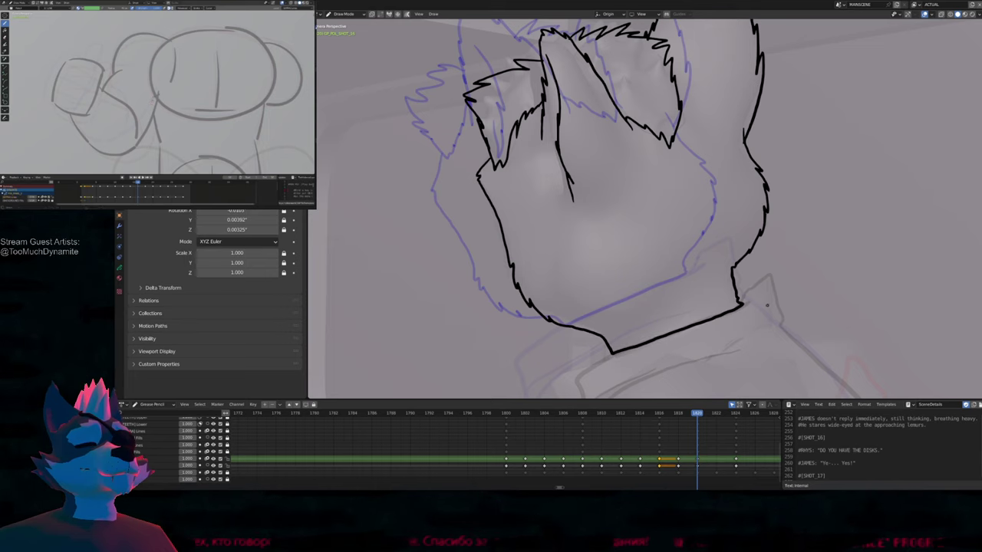
scroll(736, 315, up, 4)
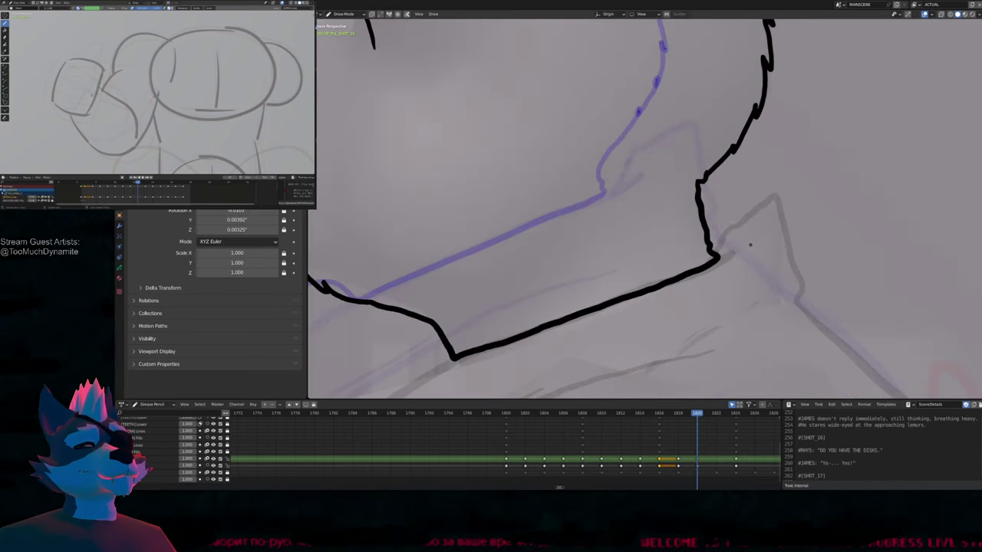
scroll(750, 245, down, 6)
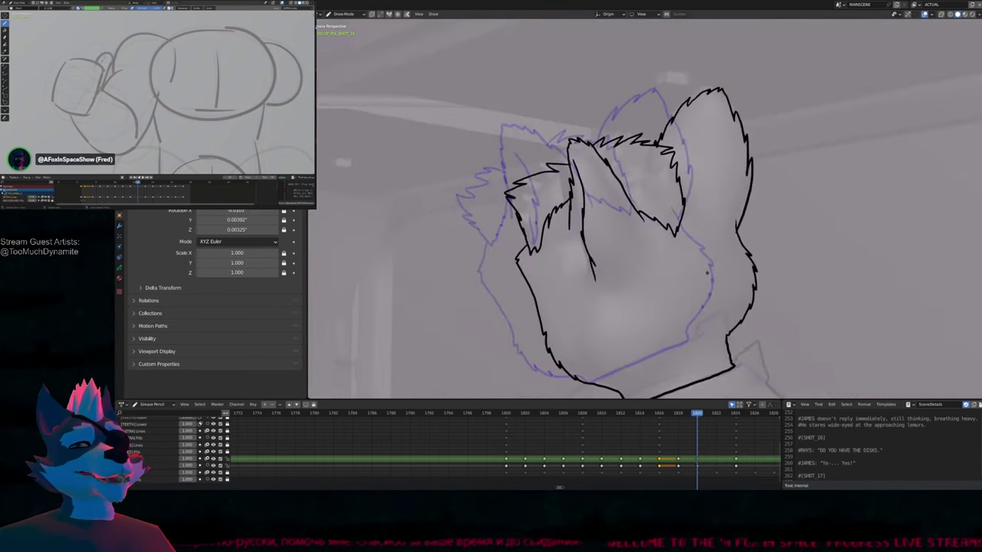
mouse_move(707, 272)
shift+middle_down()
mouse_move(703, 319)
mouse_move(684, 333)
shift+middle_up()
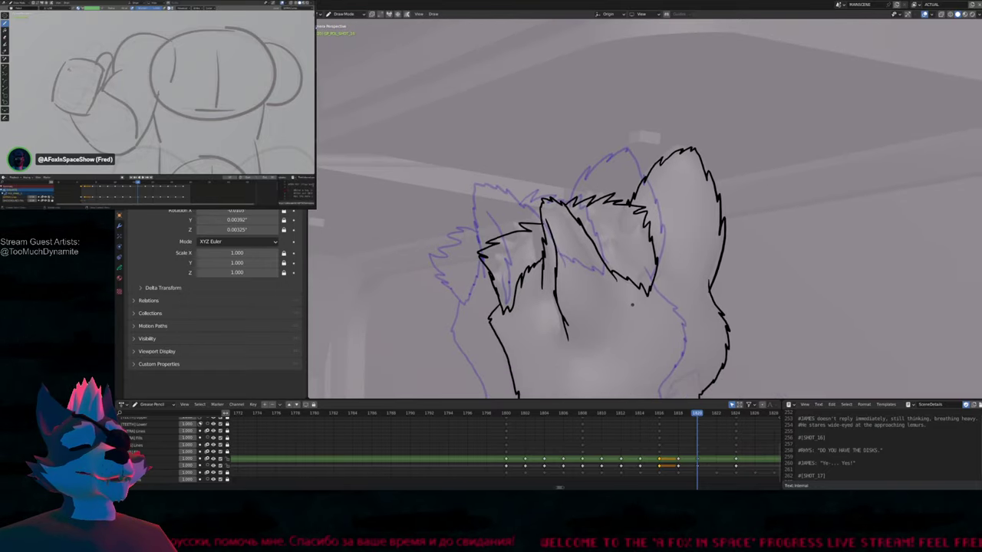
shift+middle_drag(615, 307, 606, 250)
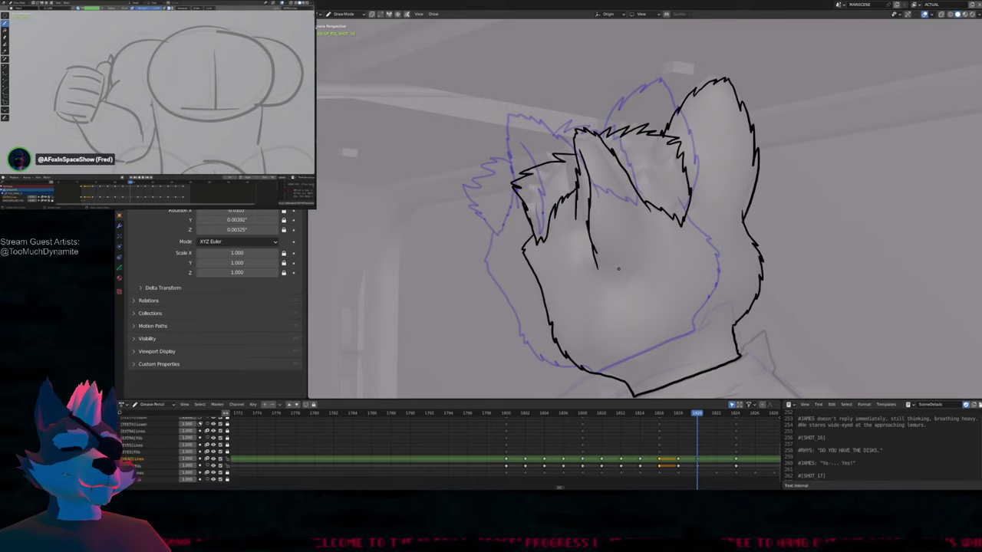
scroll(625, 292, down, 3)
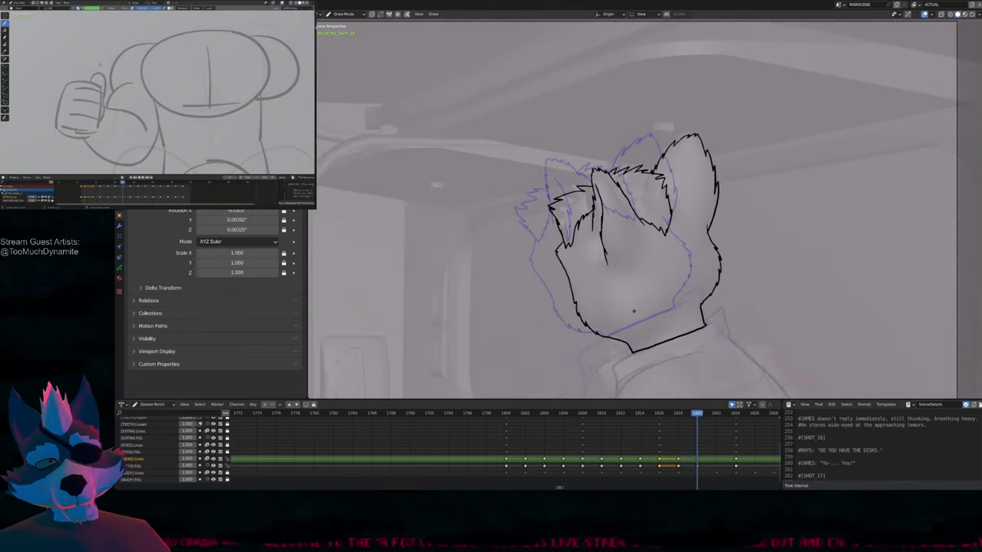
key(Home)
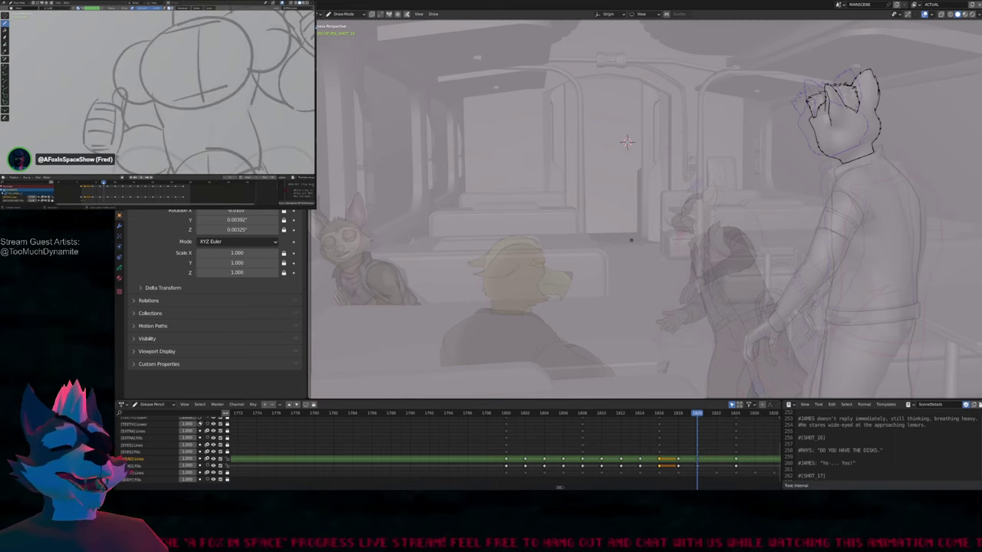
Step back and forth through frames 1818 to 1822 to compare the head poses
scroll(652, 267, down, 4)
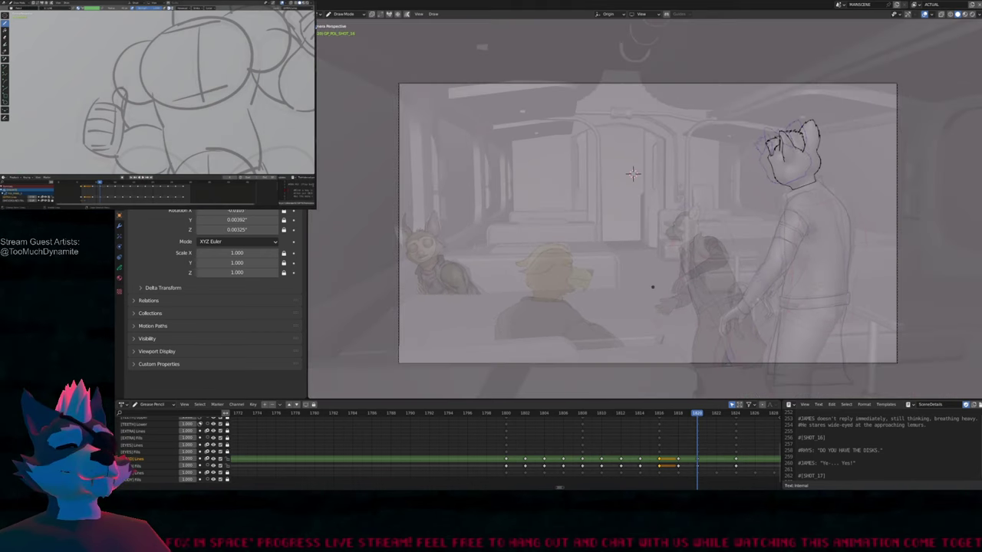
scroll(633, 326, up, 4)
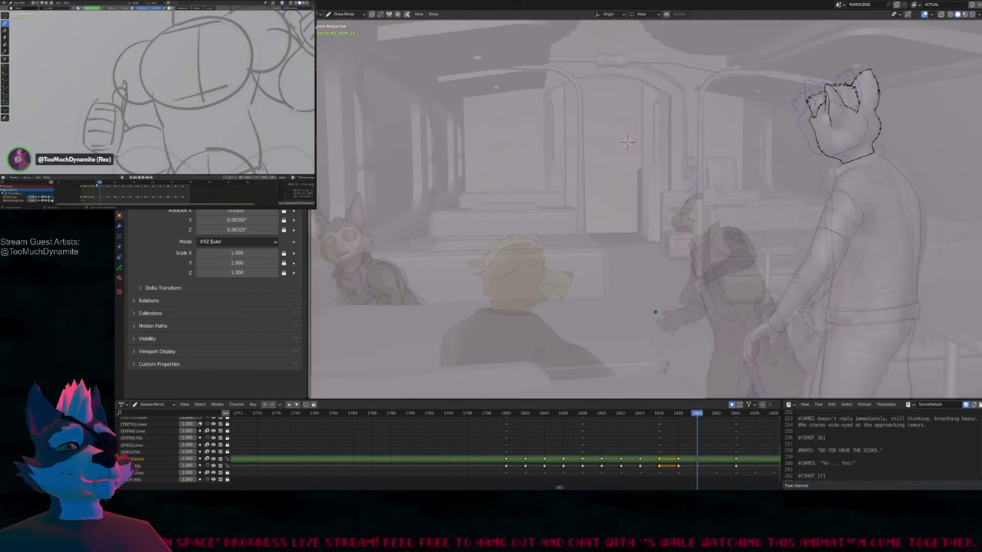
key(Down)
key(Down)
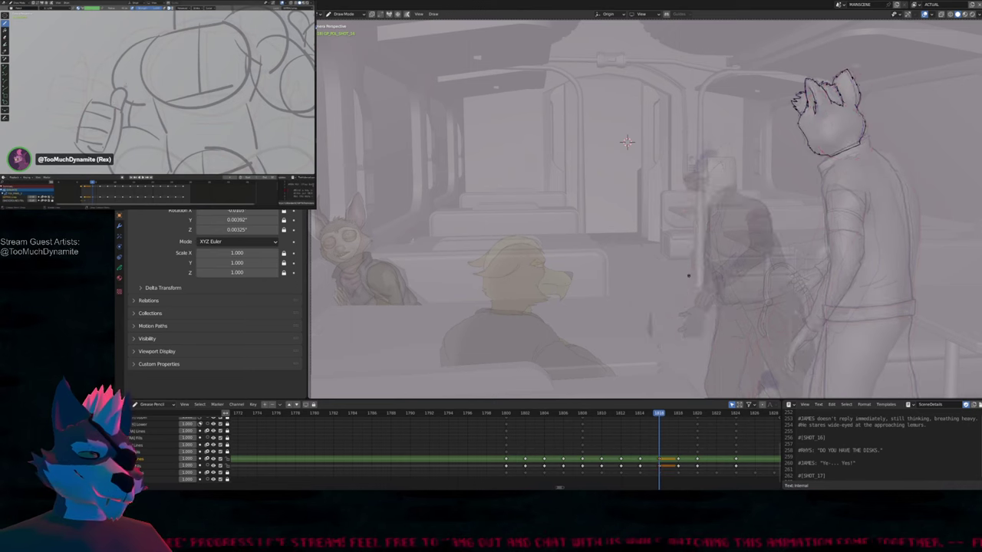
key(Up)
key(Up)
middle_drag(717, 433, 534, 414)
key(Down)
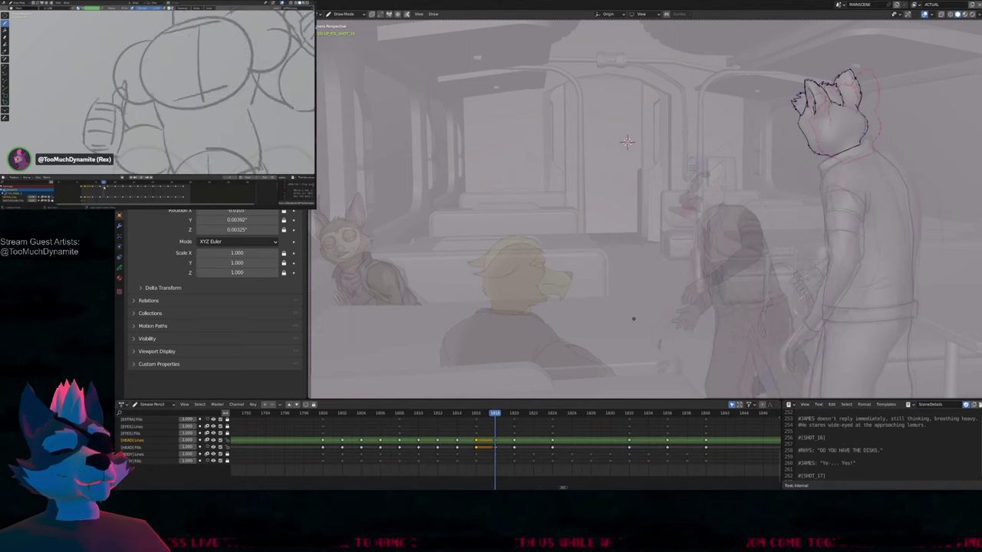
key(Up)
key(Up)
key(Down)
key(Up)
key(Up)
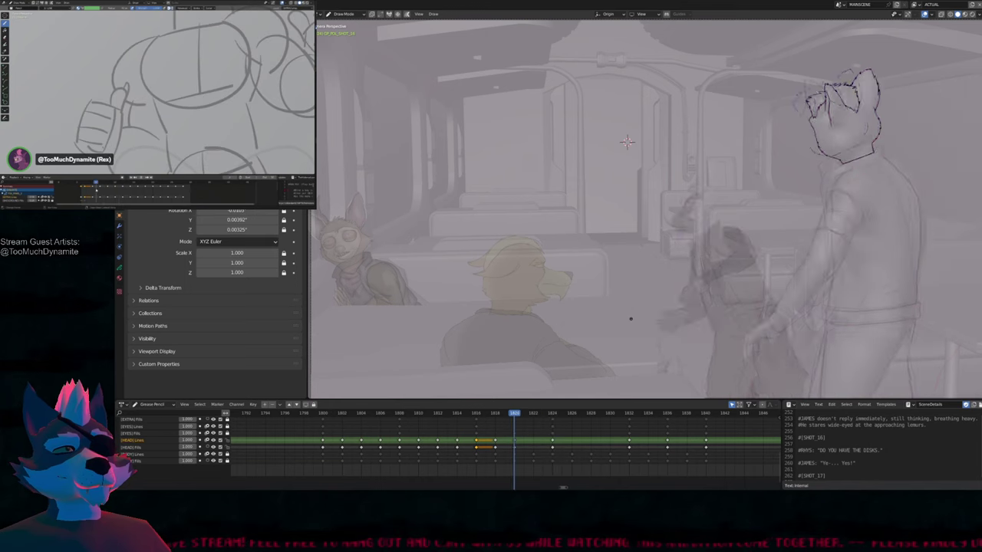
key(Down)
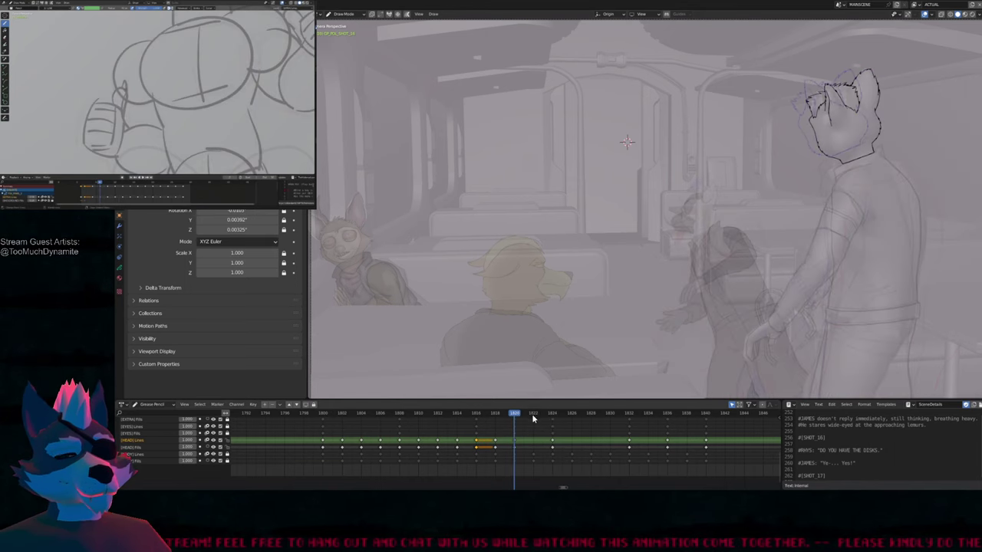
key(Up)
Rotate all head strokes with proportional editing and shift them right over the head
key(Tab)
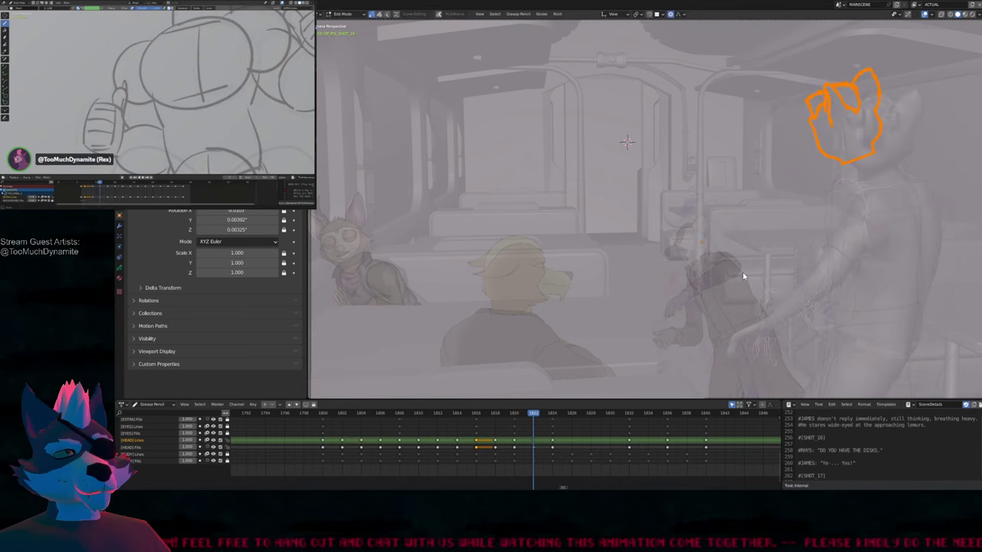
key(KP_0)
scroll(657, 267, up, 4)
click(651, 282)
key(a)
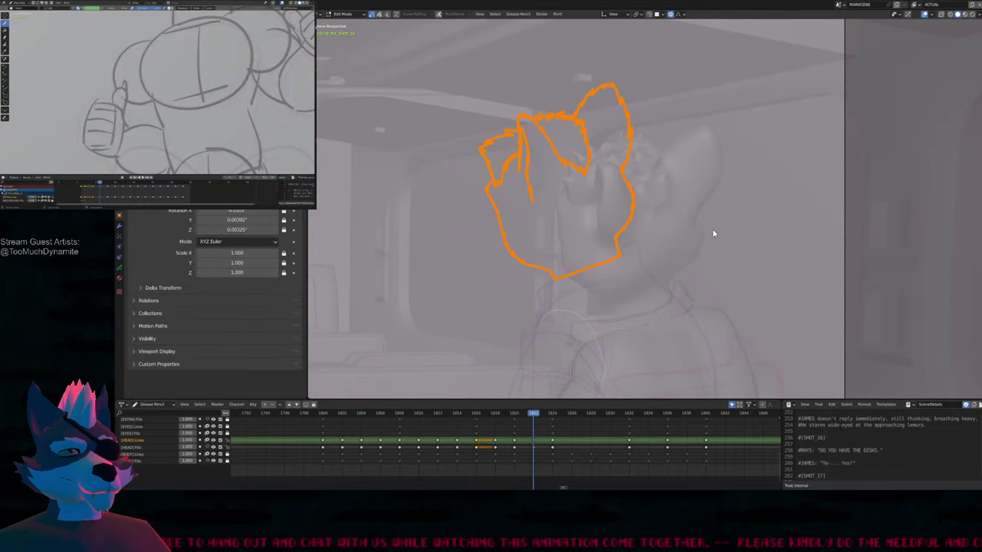
key(r)
click(689, 275)
key(g)
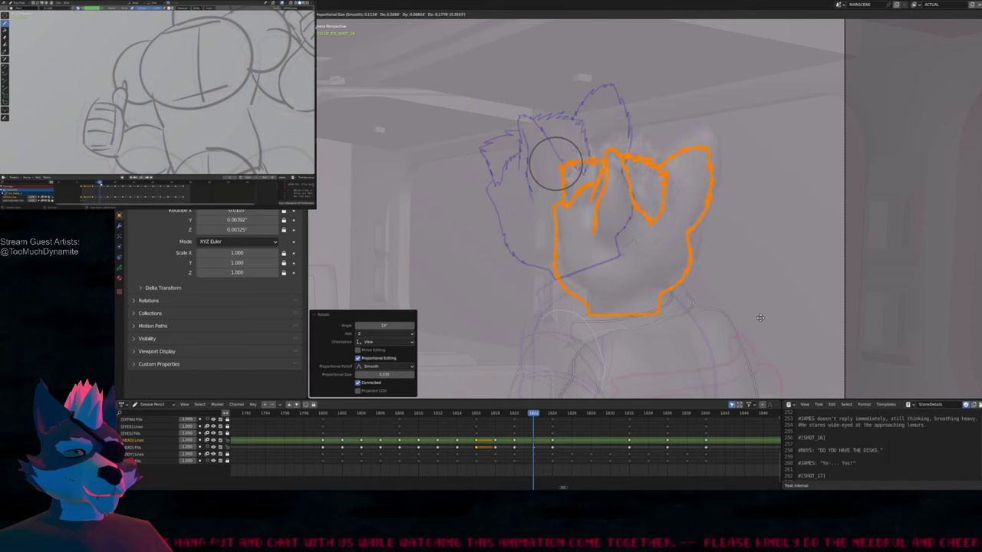
click(764, 313)
key(alt+a)
key(Tab)
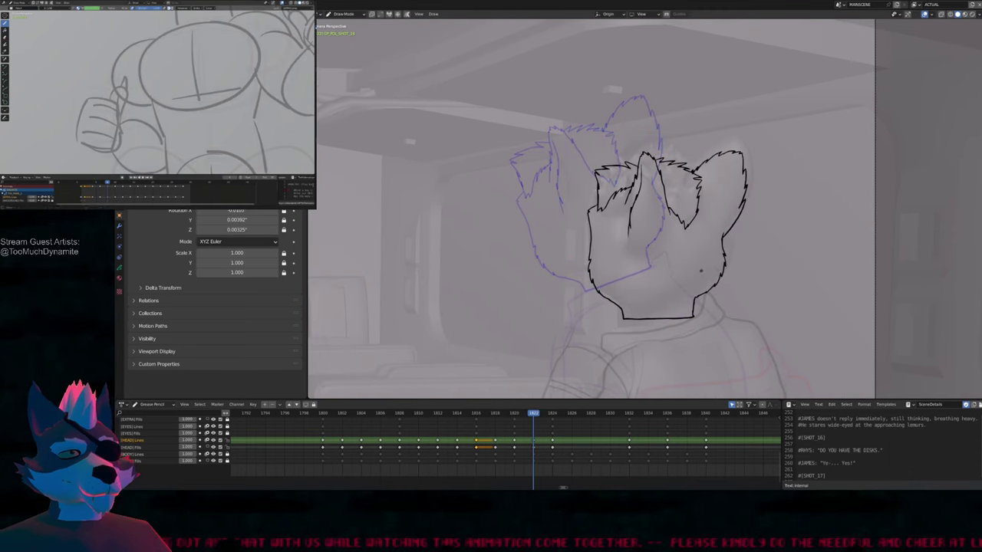
Resize the brush and flip between the previous and current poses to check the fit
key(f)
click(758, 230)
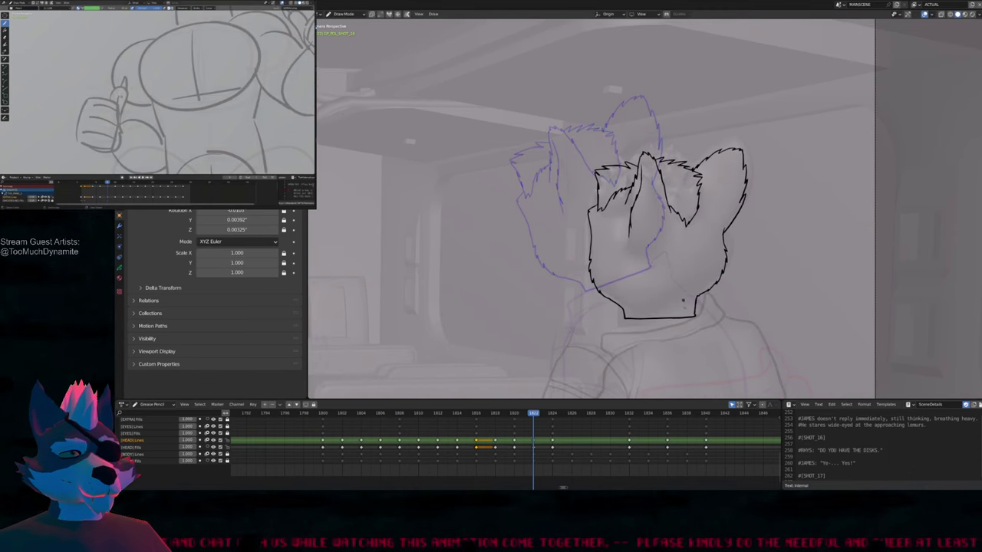
key(Down)
key(Up)
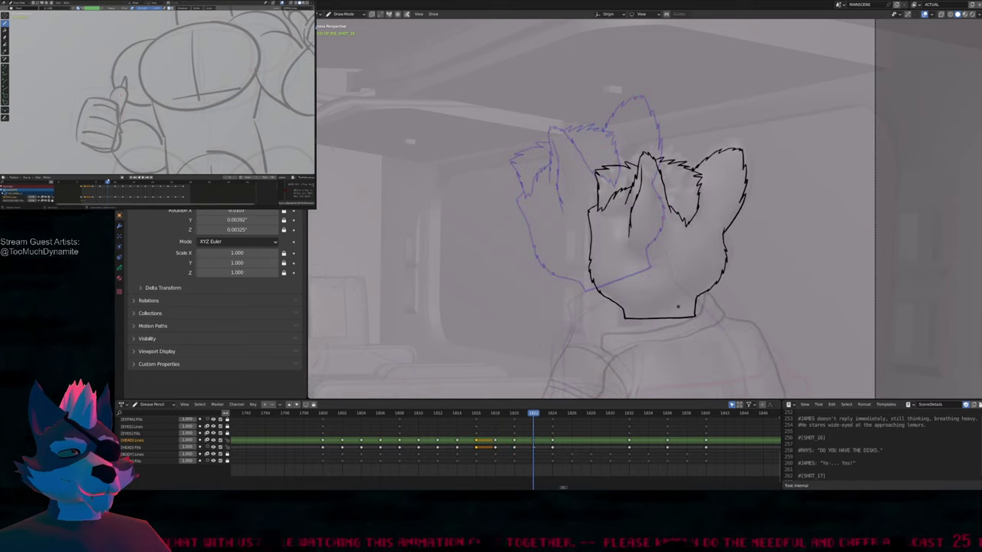
key(Down)
key(Up)
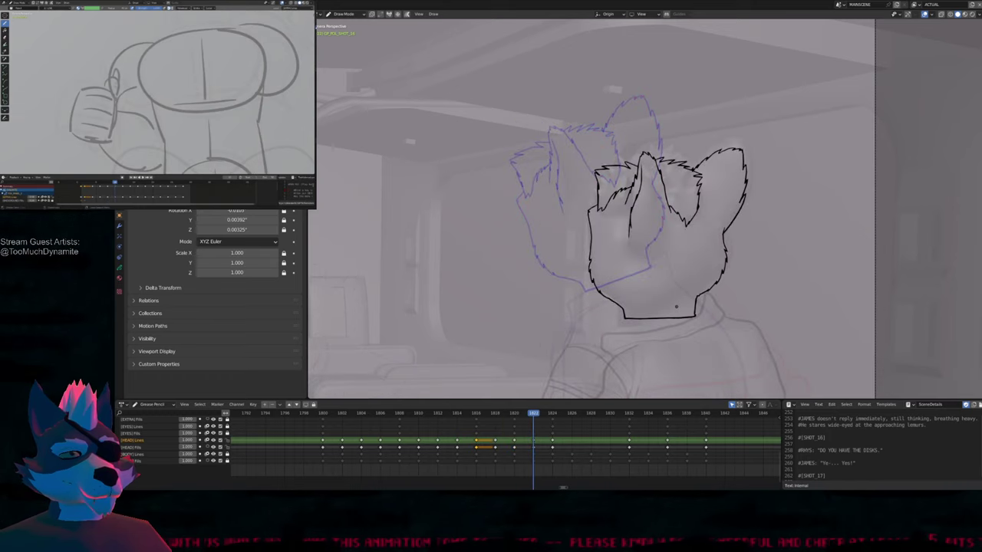
Redraw the chin's bottom as a lower curve and re-stroke the jaw's right side smoothly
scroll(646, 356, up, 4)
key(f)
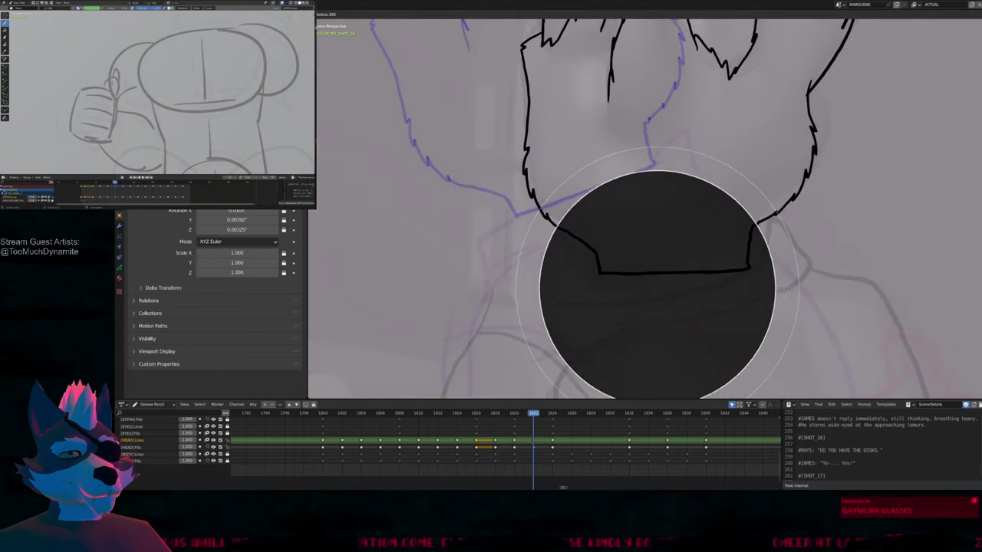
mouse_move(584, 247)
mouse_down()
mouse_move(606, 305)
mouse_move(748, 269)
mouse_up()
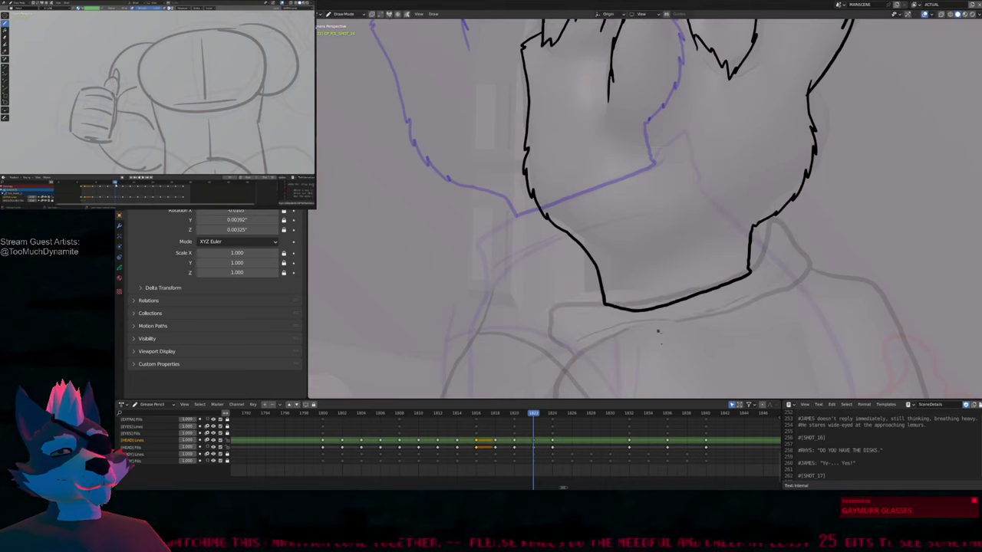
drag(757, 223, 753, 270)
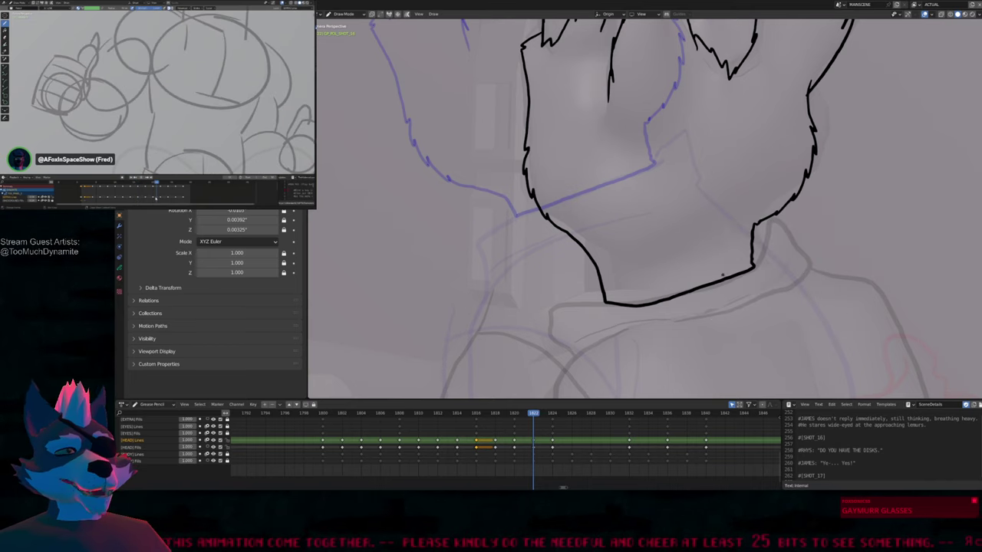
drag(764, 221, 756, 269)
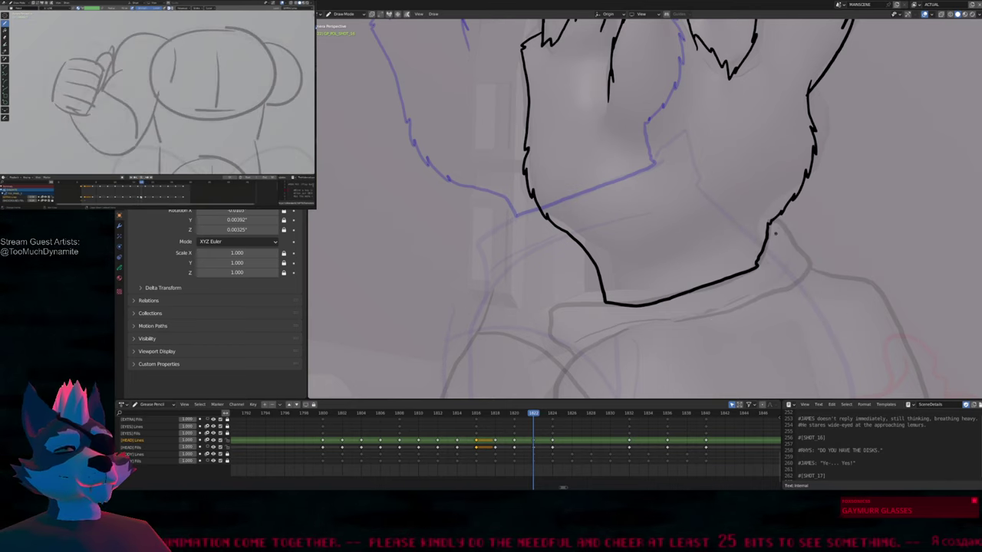
drag(768, 230, 762, 265)
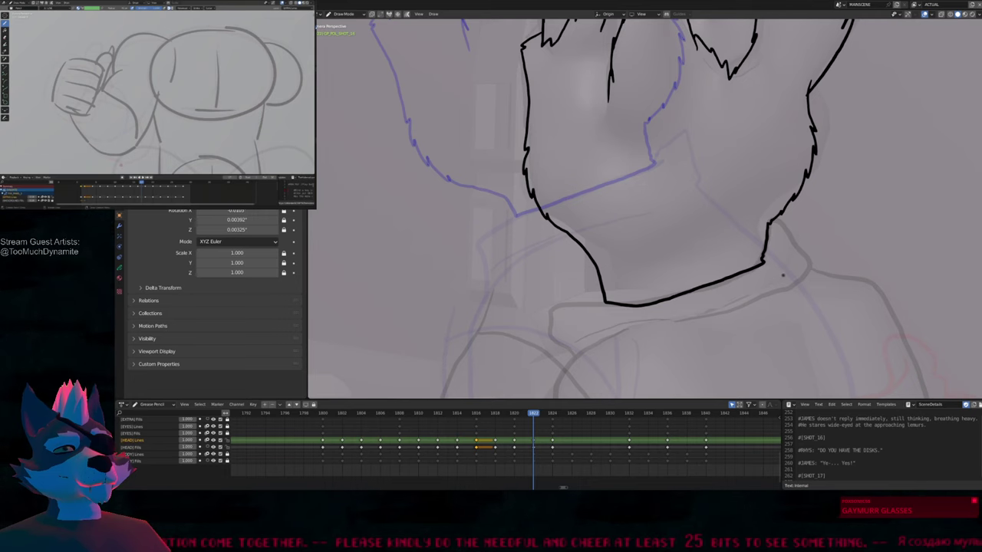
scroll(737, 245, down, 5)
key(Down)
key(Up)
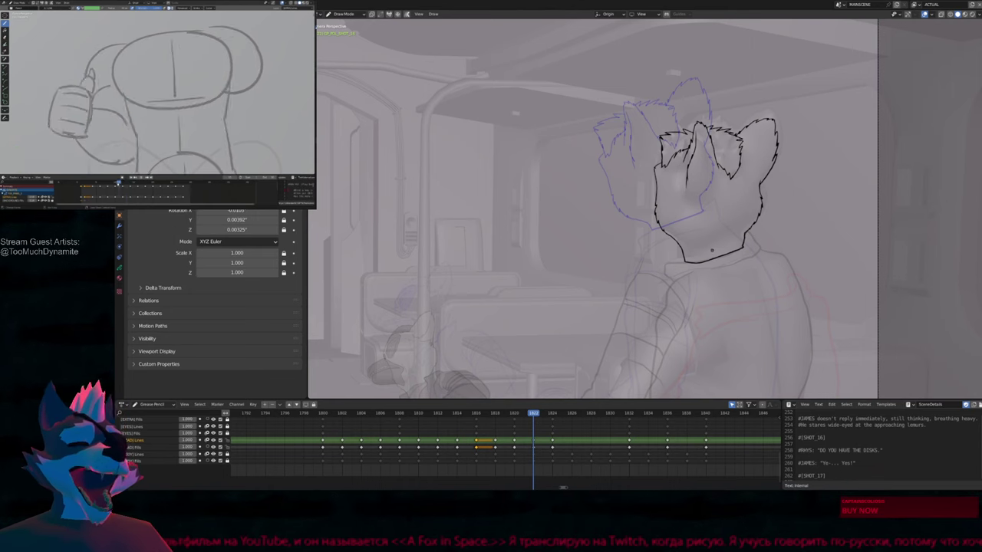
Reframe the view and step between keyframes 1822 and 1824 to compare the poses
shift+middle_drag(429, 254, 344, 154)
key(Down)
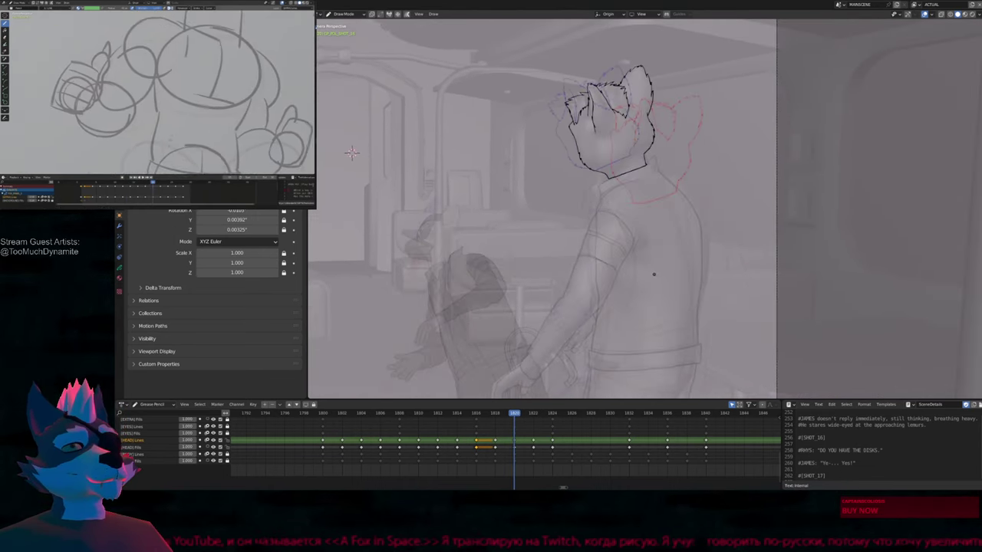
key(Up)
key(Up)
key(Down)
key(Down)
key(Down)
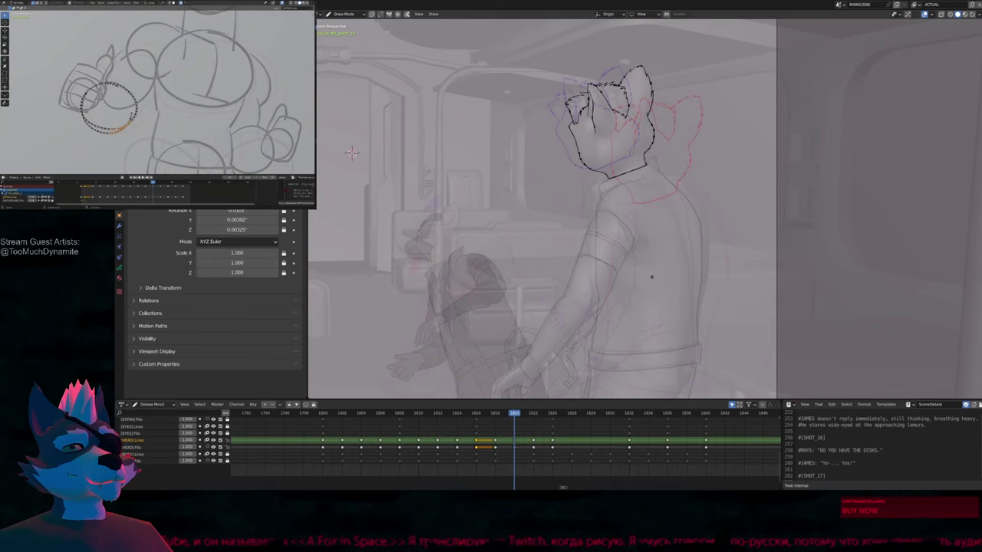
key(Up)
key(Up)
key(Up)
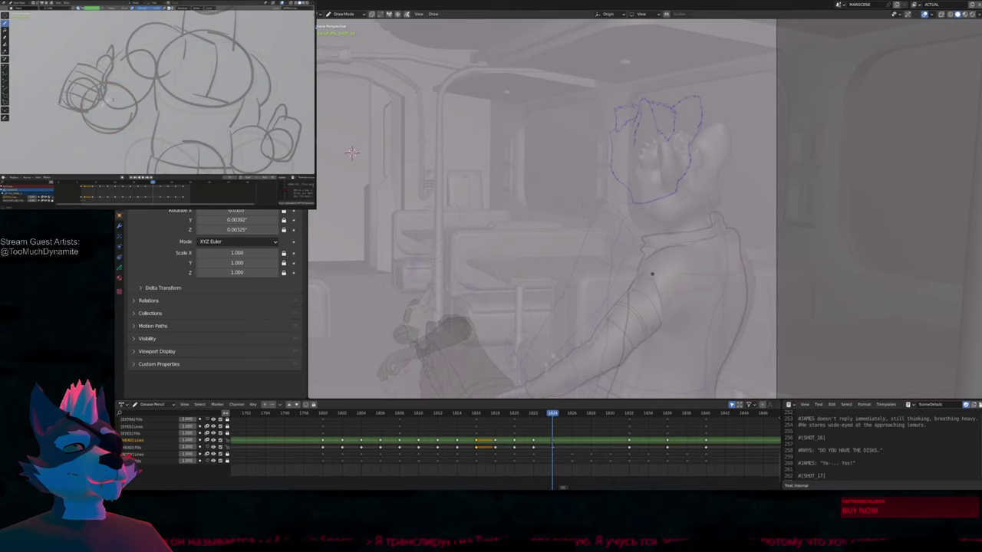
key(Down)
On keyframe 1824, move all head strokes with soft falloff to fit the pose
key(Tab)
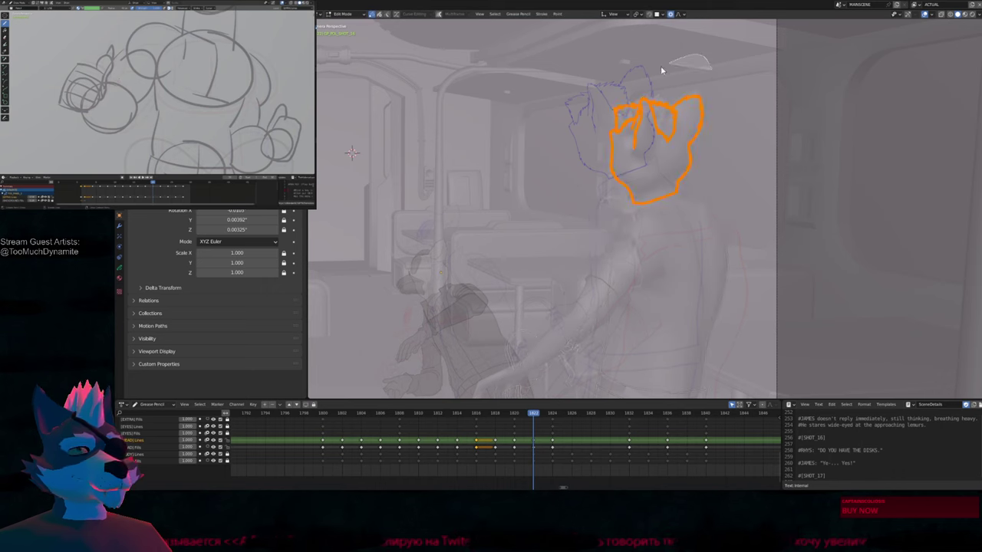
key(Up)
scroll(723, 226, up, 4)
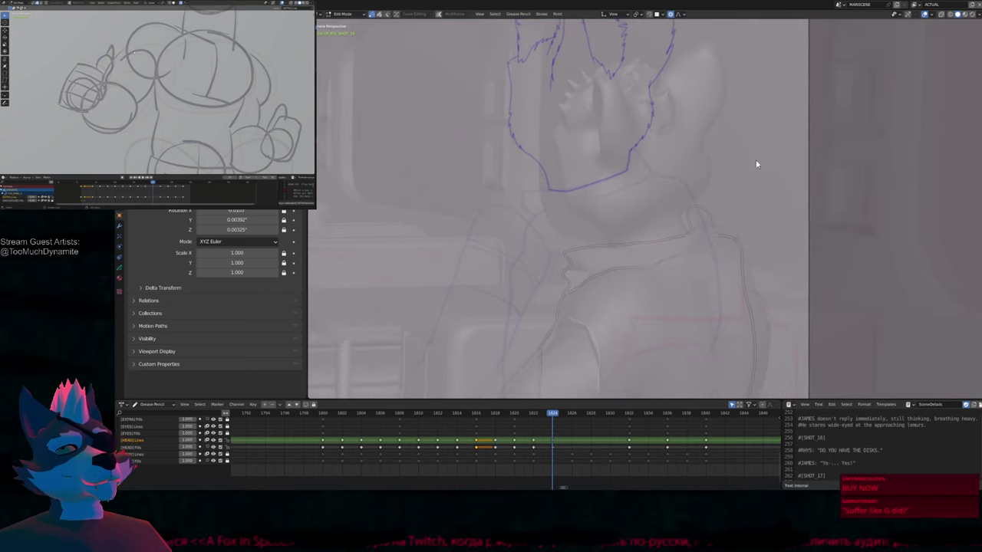
key(a)
key(g)
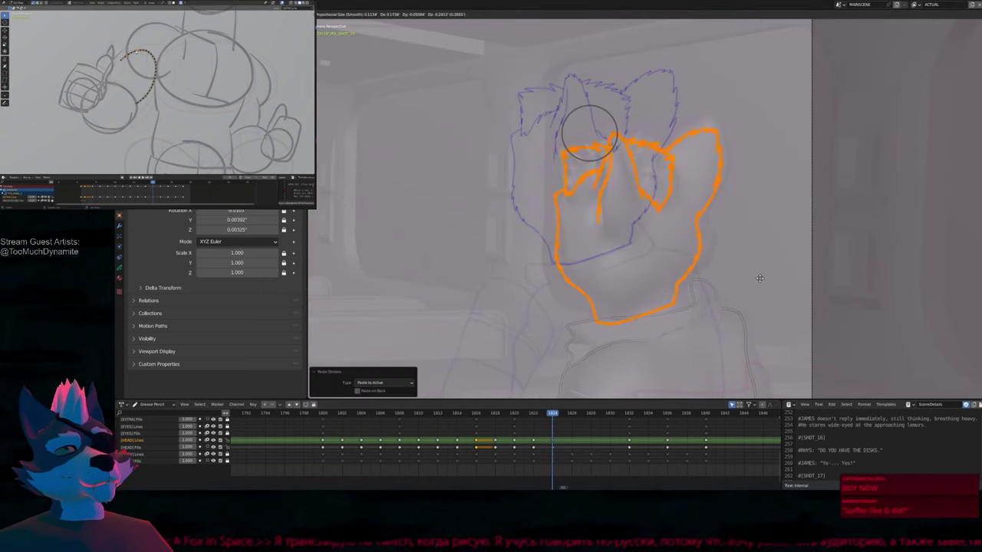
click(760, 276)
key(Tab)
key(f)
click(614, 224)
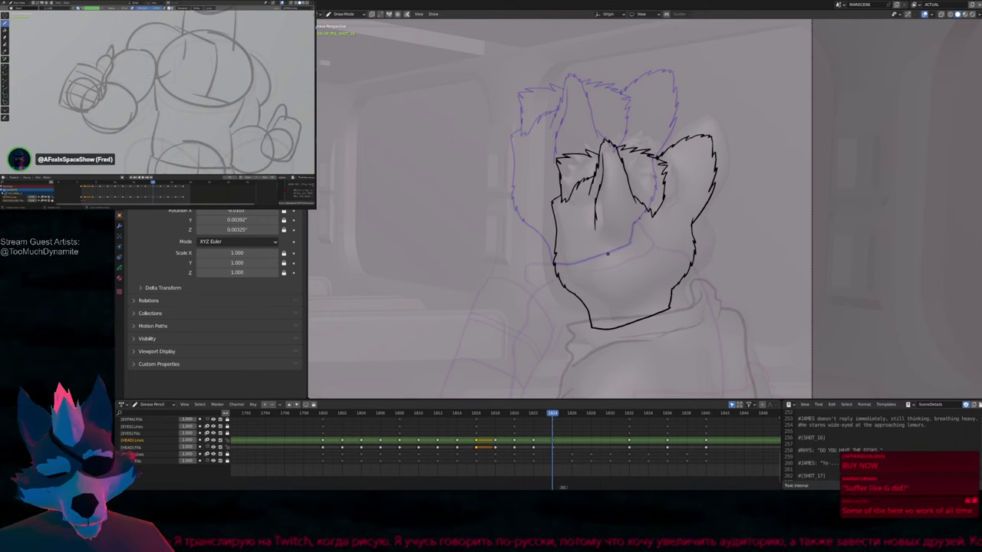
Redraw the strokes around the right ear and the right cheek outline
key(f)
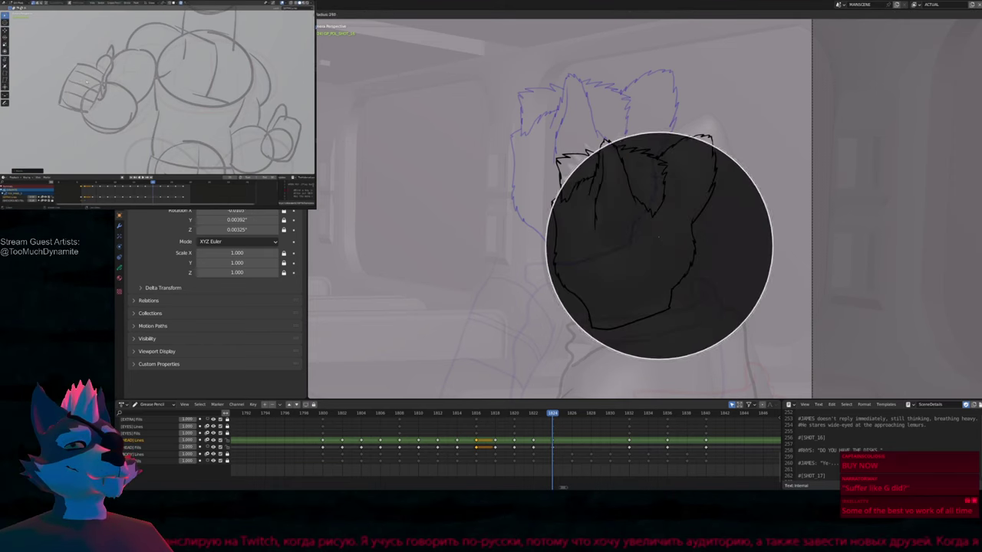
click(721, 260)
mouse_move(717, 196)
mouse_down()
mouse_move(711, 135)
mouse_move(645, 165)
mouse_up()
drag(700, 215, 687, 282)
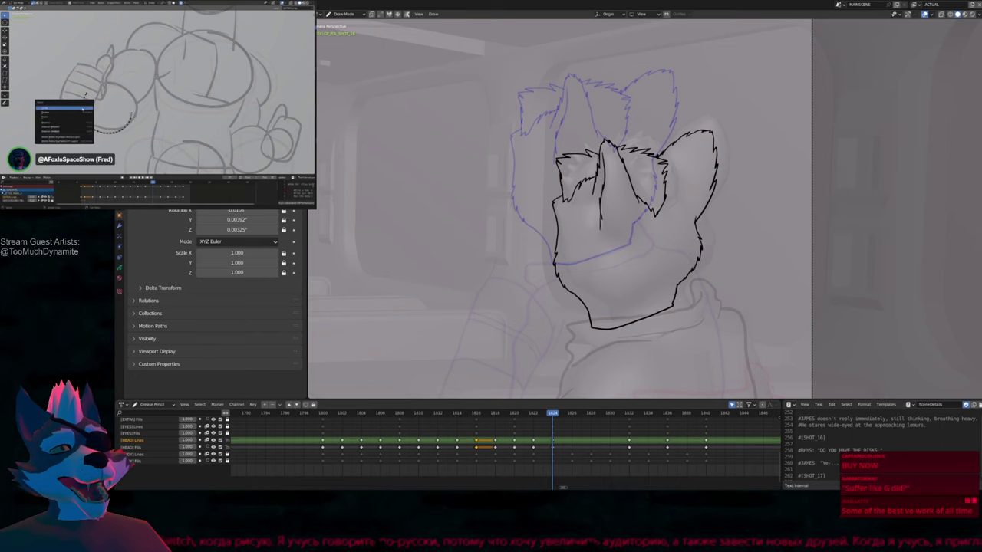
Redraw the left jaw and chin outline, nudge the chin upward and smooth the right jaw corner
key(f)
click(701, 263)
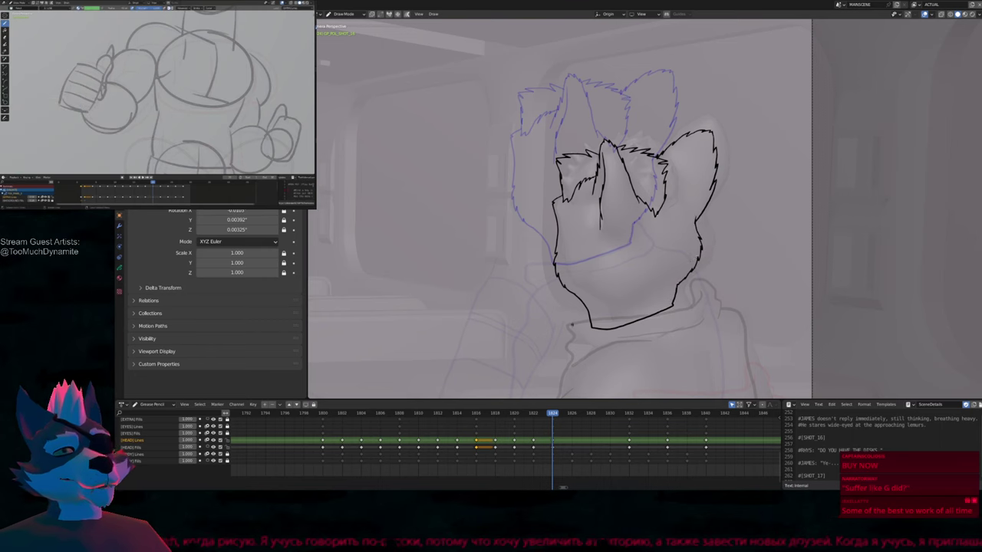
mouse_move(564, 222)
mouse_down()
mouse_move(605, 322)
mouse_move(683, 307)
mouse_up()
key(f)
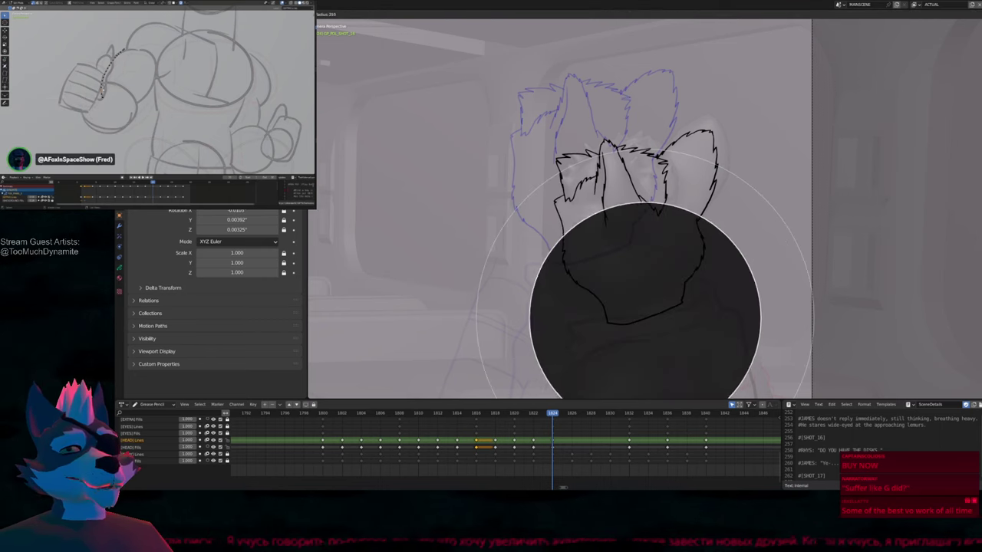
click(618, 328)
drag(624, 342, 623, 326)
drag(695, 270, 695, 308)
key(f)
click(695, 308)
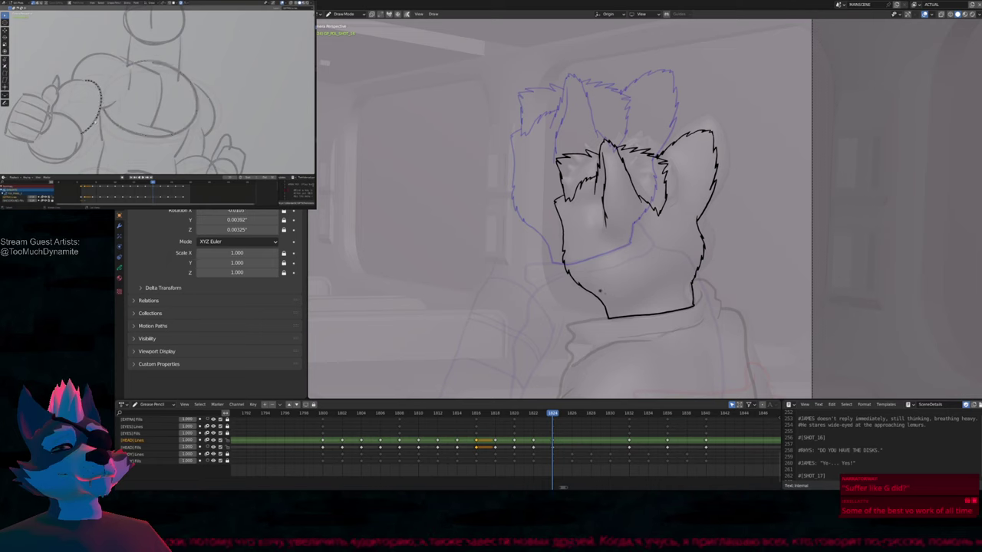
key(f)
click(634, 303)
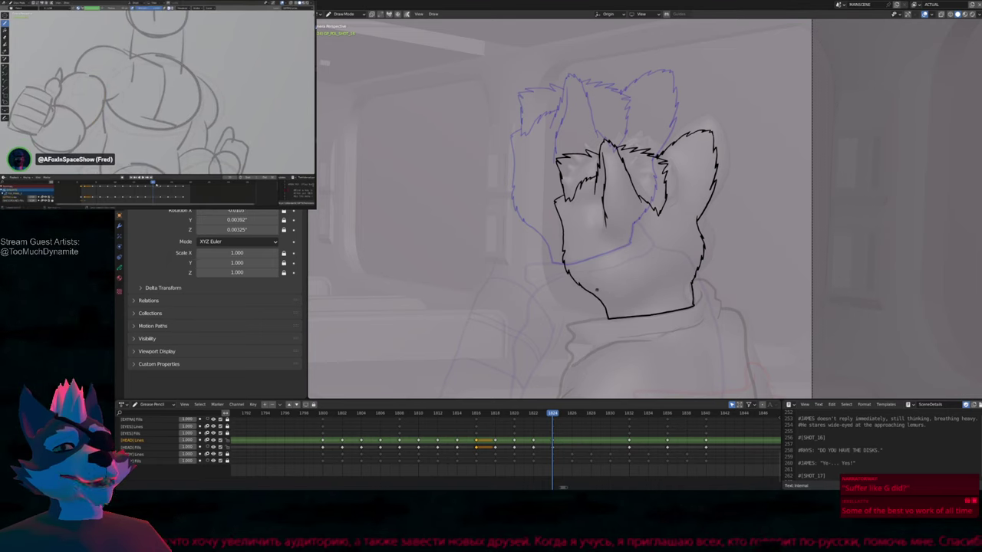
Preview the head ink over the shaded scene with overlays hidden, then return to camera view
key(shift+alt+z)
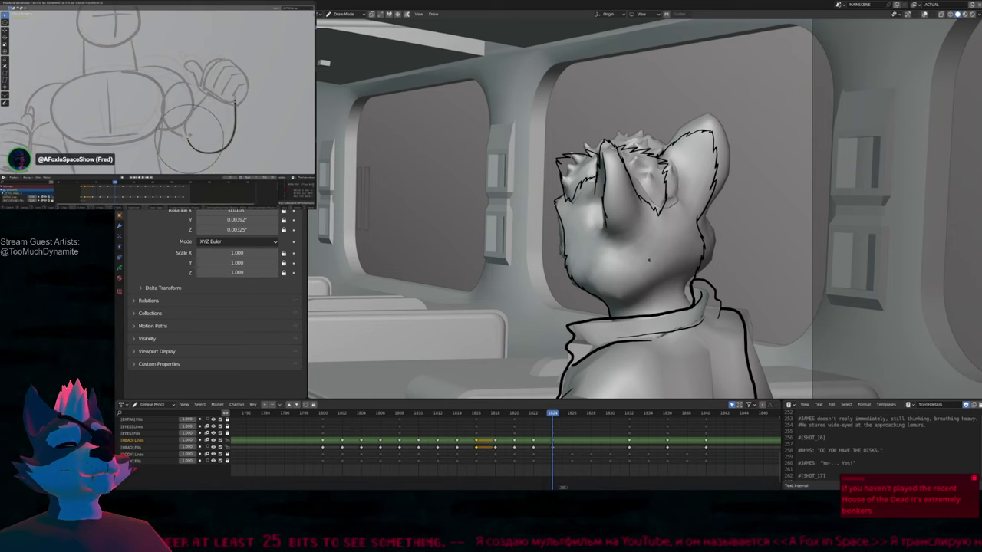
key(KP_0)
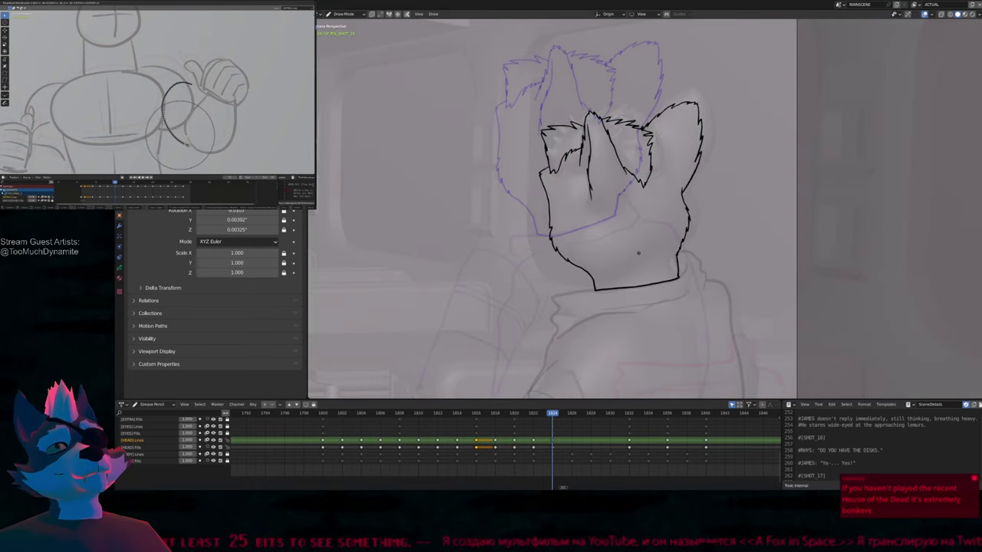
scroll(638, 253, up, 4)
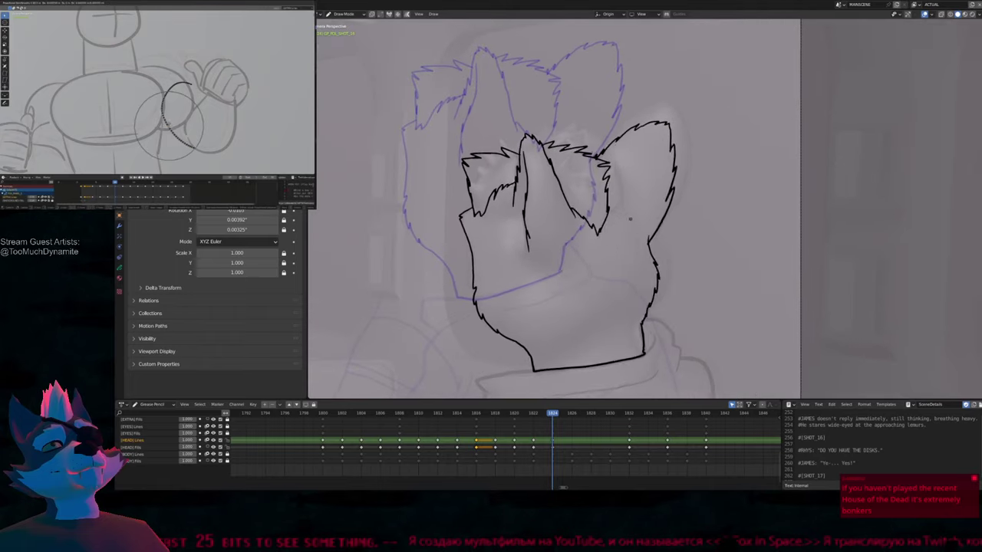
Redraw the right ear's inner stroke, undoing and re-stroking it with a resized brush
key(f)
click(726, 203)
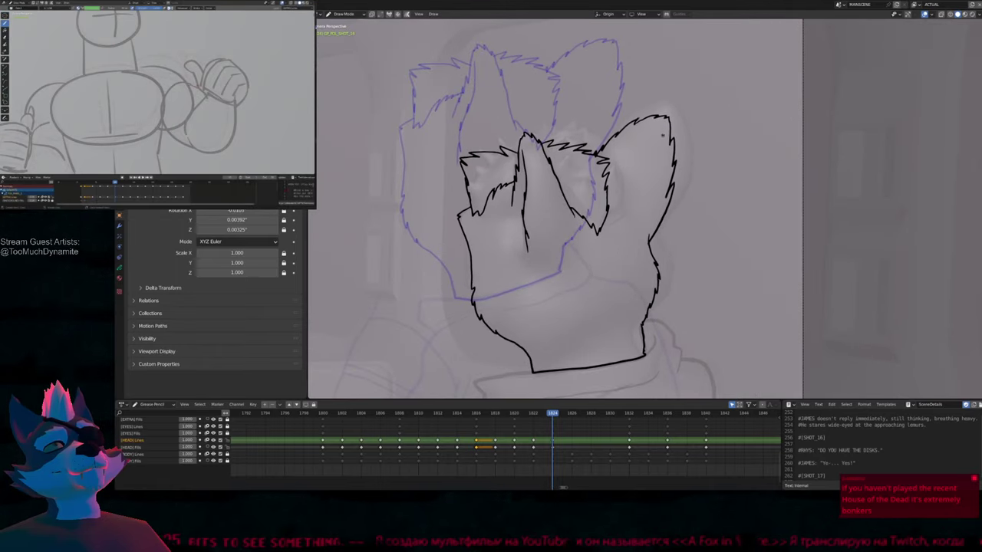
drag(606, 159, 600, 230)
key(f)
click(675, 197)
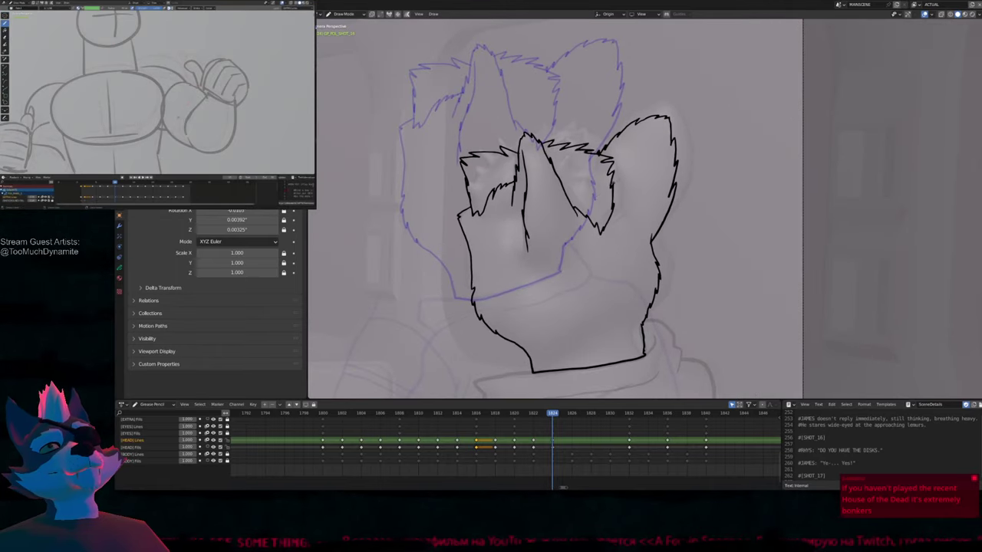
key(ctrl+z)
drag(614, 153, 606, 224)
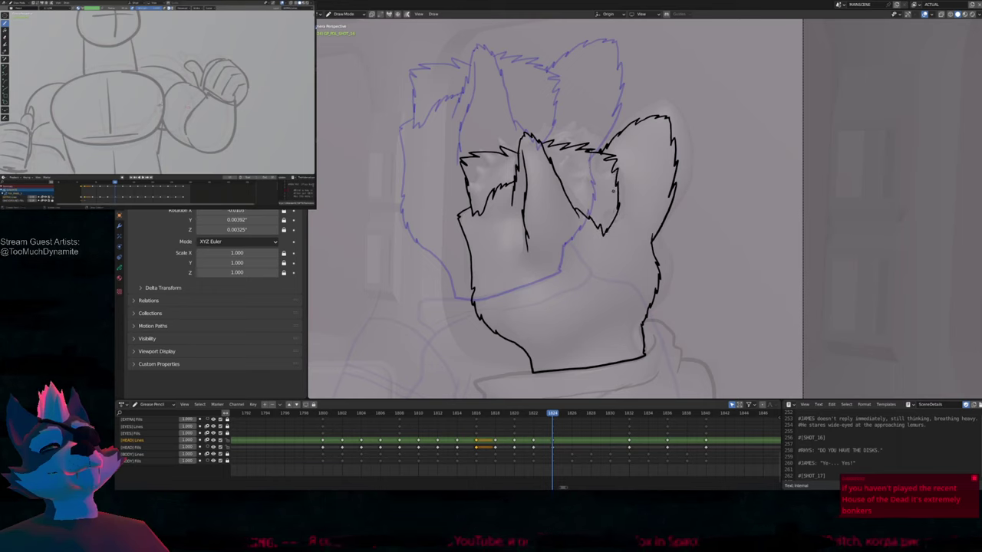
Remove the old inner-ear stroke and draw zigzag fur tufts along the top of the head
key(ctrl+z)
mouse_move(630, 146)
mouse_down()
mouse_move(564, 138)
mouse_move(617, 135)
mouse_move(569, 166)
mouse_up()
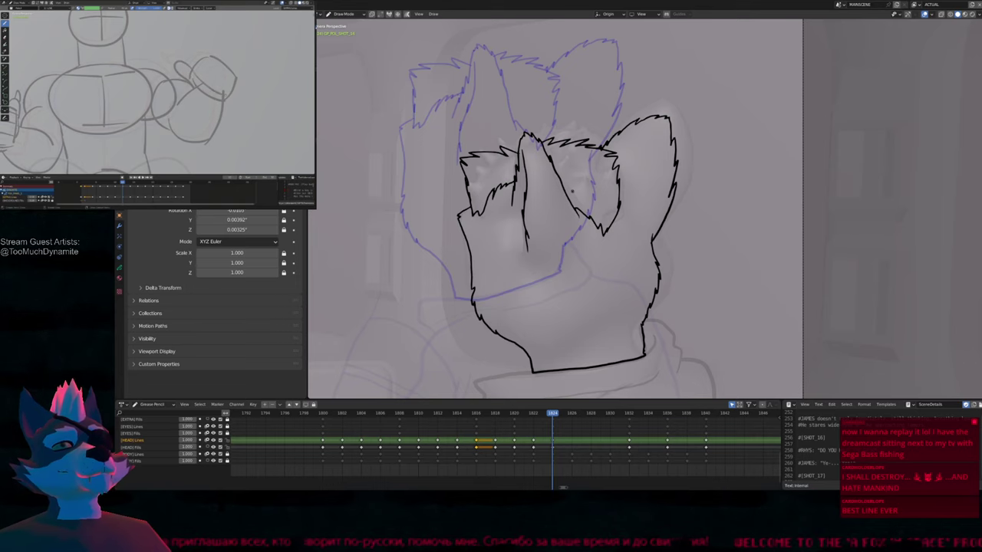
Play the animation to check the motion, stopping back at frame 1824
scroll(571, 190, down, 2)
mouse_move(608, 248)
shift+middle_down()
mouse_move(612, 219)
mouse_move(642, 194)
mouse_move(619, 252)
shift+middle_up()
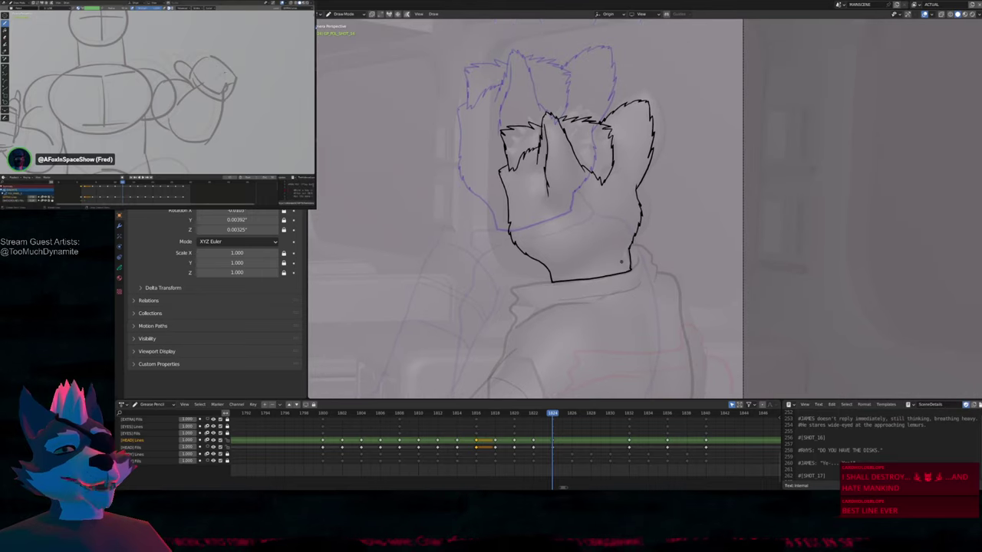
scroll(619, 247, up, 4)
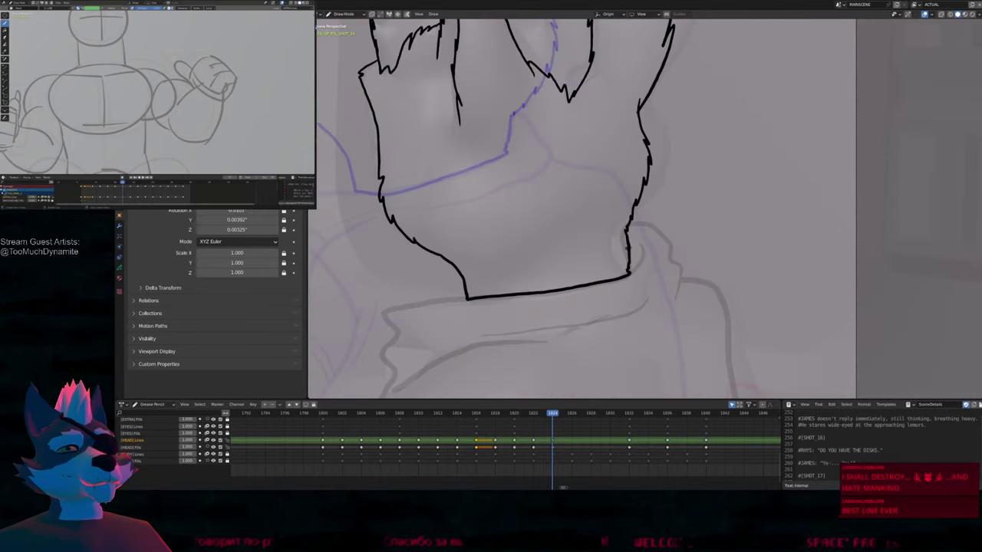
scroll(618, 253, down, 3)
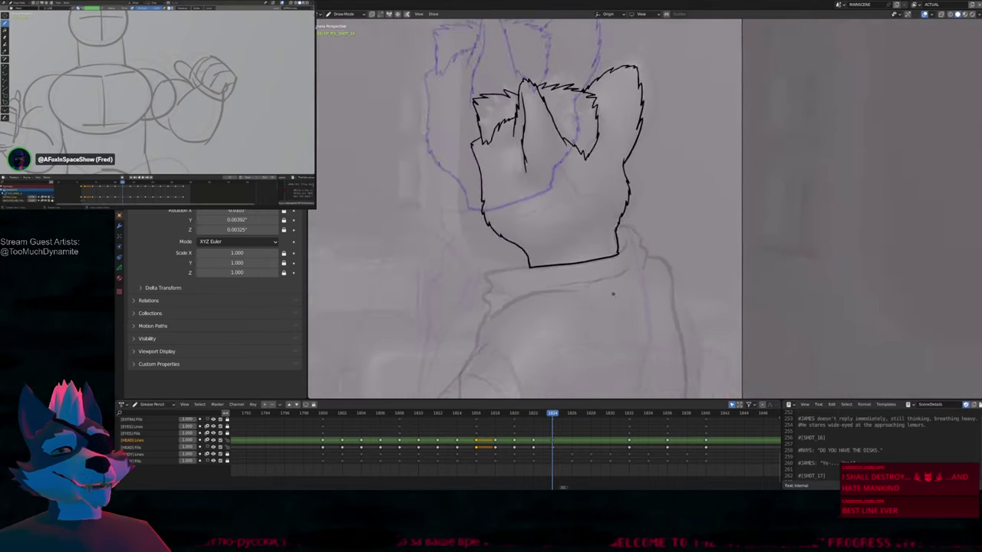
scroll(613, 293, down, 4)
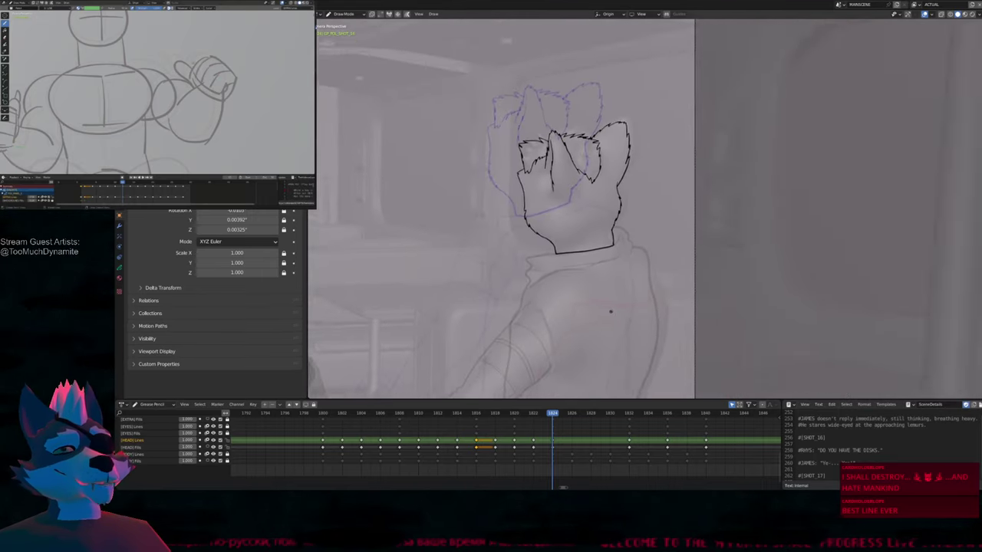
key(Left)
key(Left)
key(Right)
key(Right)
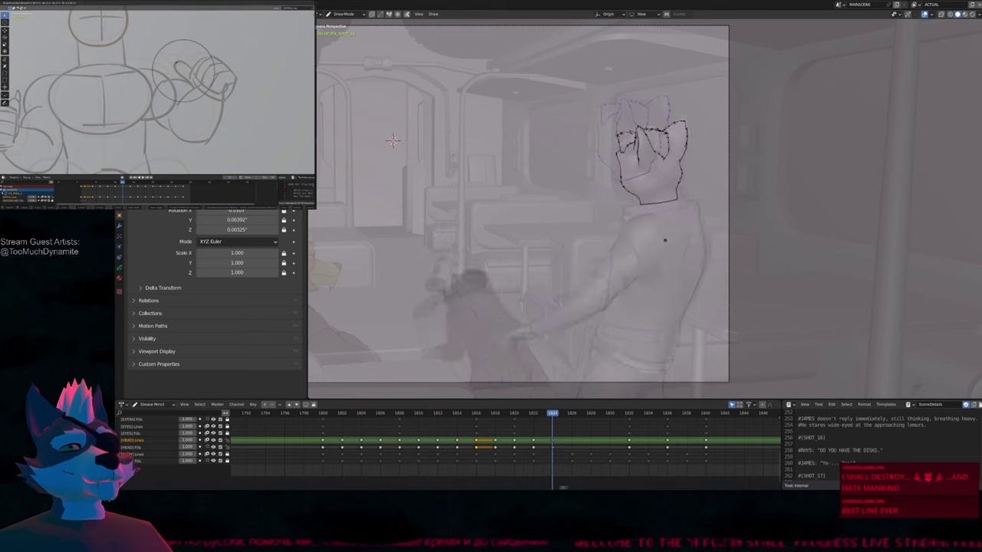
key(space)
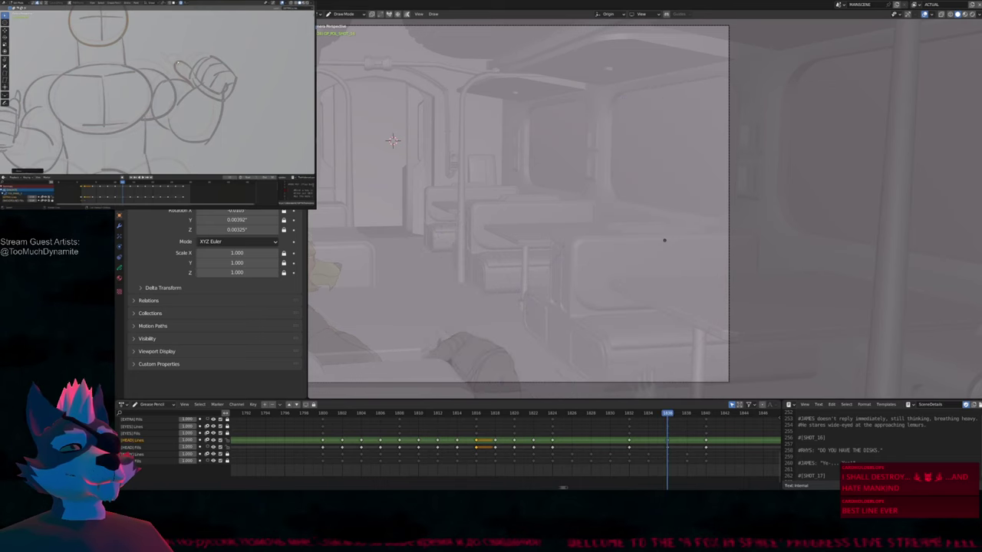
key(Escape)
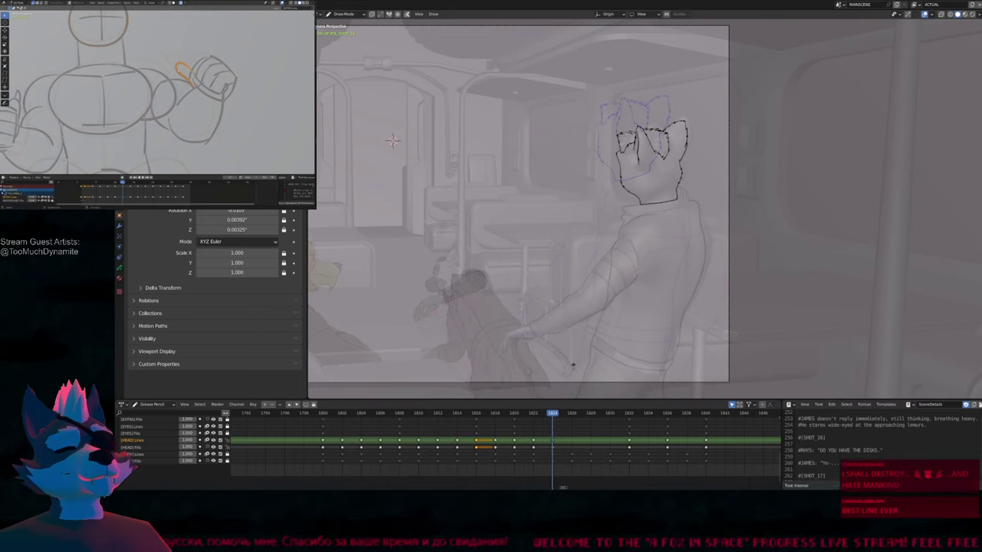
Duplicate the head drawing onto frame 1826 and shift it down-right onto the new pose
key(Right)
key(Right)
key(shift+d)
shift+middle_drag(612, 355, 491, 345)
scroll(491, 345, up, 5)
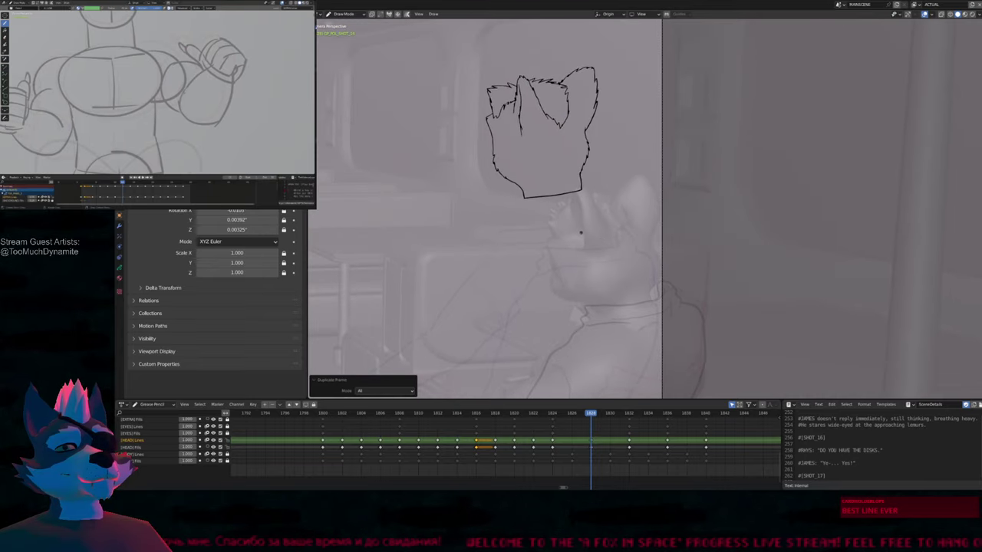
key(Tab)
key(a)
key(g)
click(618, 317)
Draw the head's centre line, a taller pointed right ear and a thicker right side down to the jaw
key(Tab)
key(f)
click(614, 310)
mouse_move(583, 255)
mouse_down()
mouse_move(579, 188)
mouse_move(653, 234)
mouse_up()
mouse_move(606, 198)
mouse_down()
mouse_move(656, 223)
mouse_move(652, 178)
mouse_move(654, 230)
mouse_up()
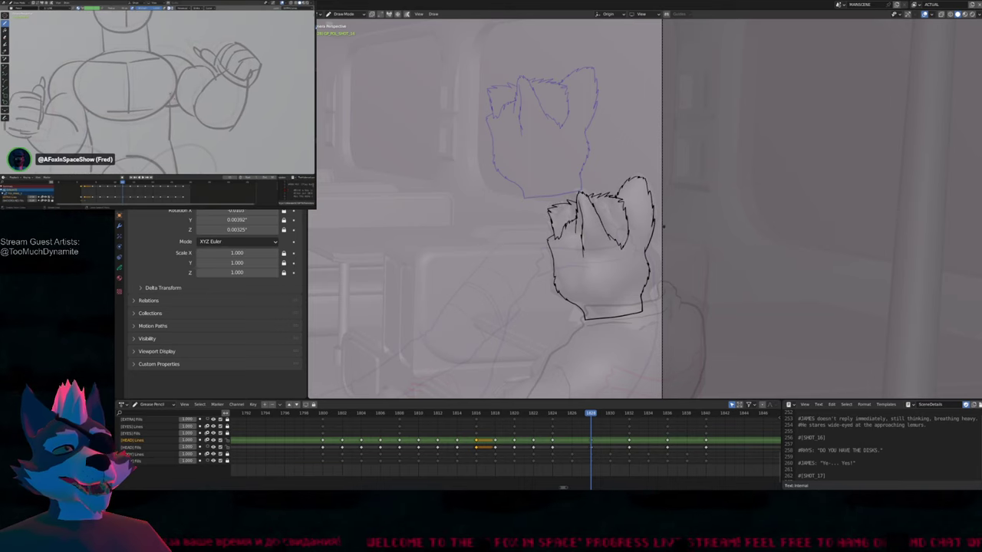
mouse_move(654, 190)
mouse_down()
mouse_move(649, 313)
mouse_move(606, 318)
mouse_up()
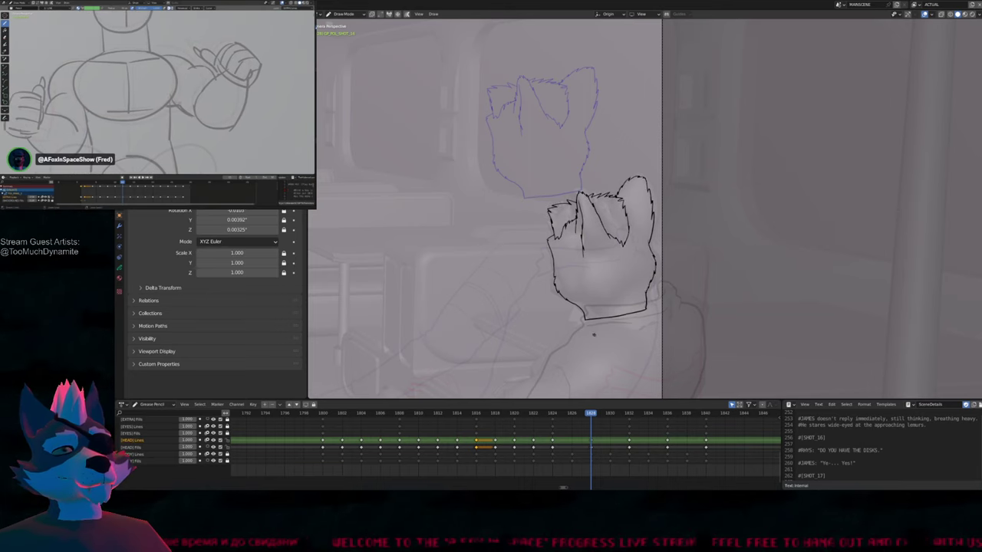
key(shift+alt+z)
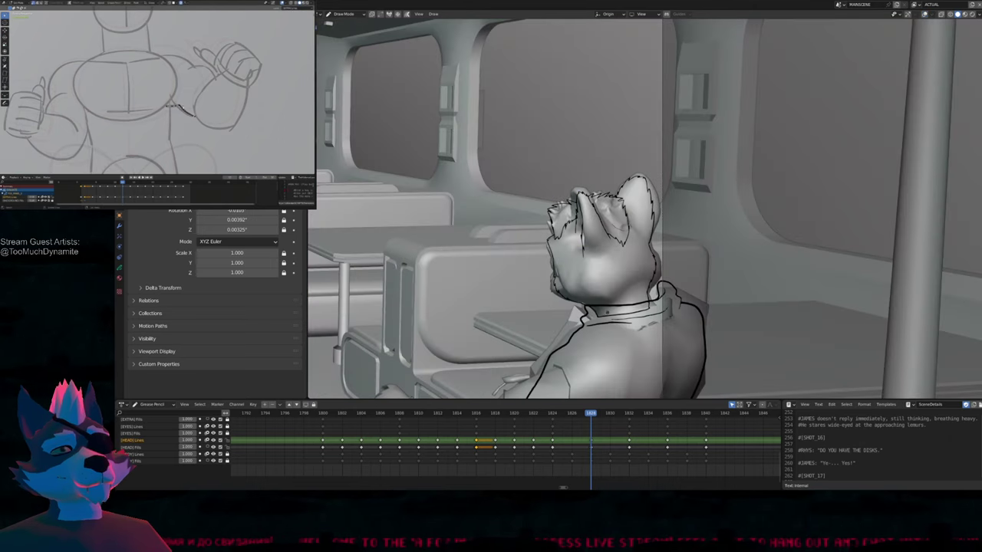
key(shift+alt+z)
scroll(560, 286, up, 5)
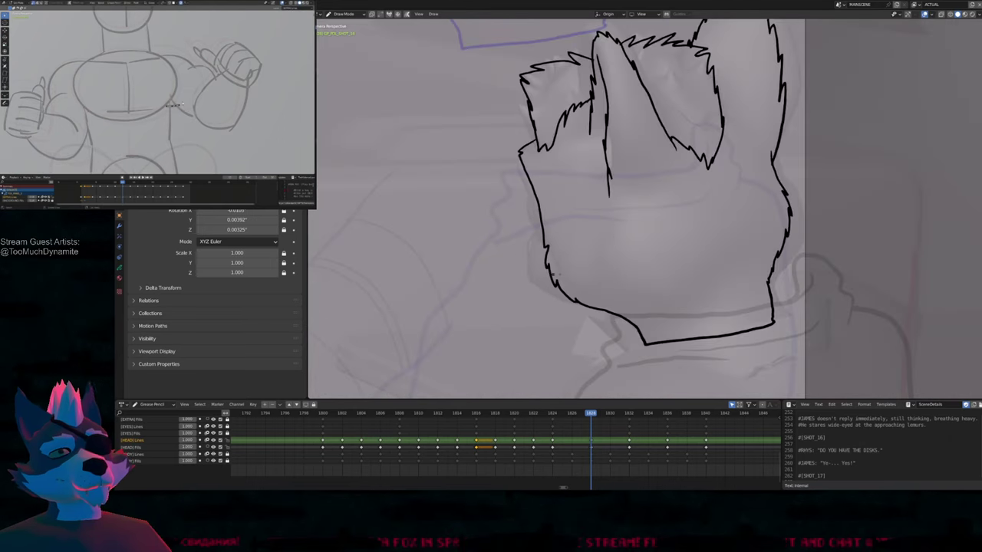
Draw jagged fur along the head's left side and compare it with frames 1824 and 1828
mouse_move(554, 274)
mouse_down()
mouse_move(529, 153)
mouse_move(535, 186)
mouse_up()
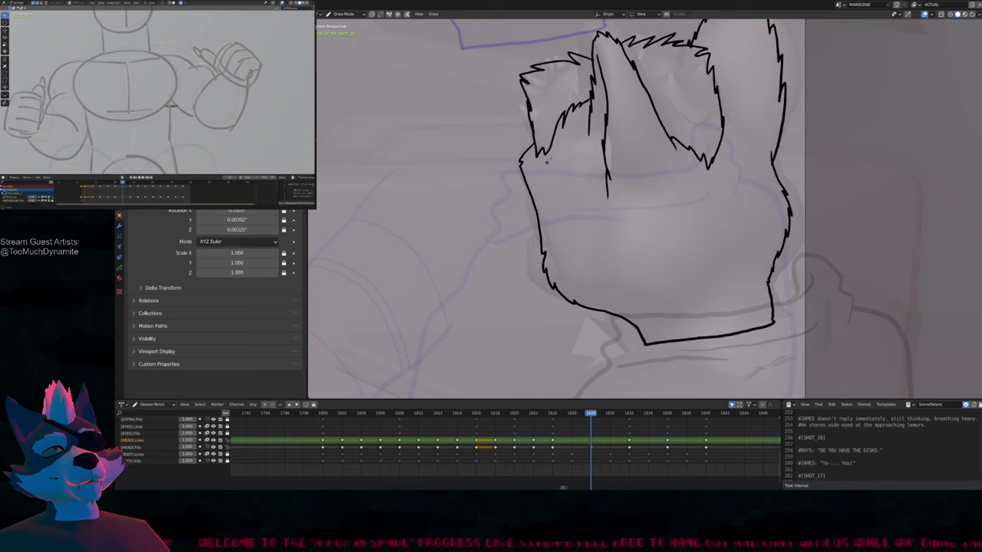
mouse_move(580, 192)
shift+middle_down()
mouse_move(581, 274)
mouse_move(567, 259)
shift+middle_up()
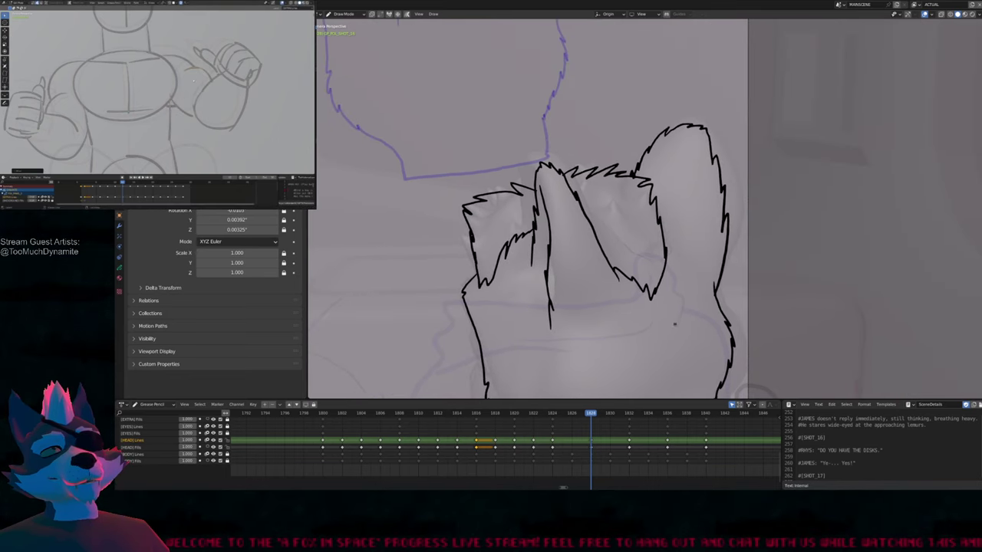
shift+middle_drag(674, 324, 593, 286)
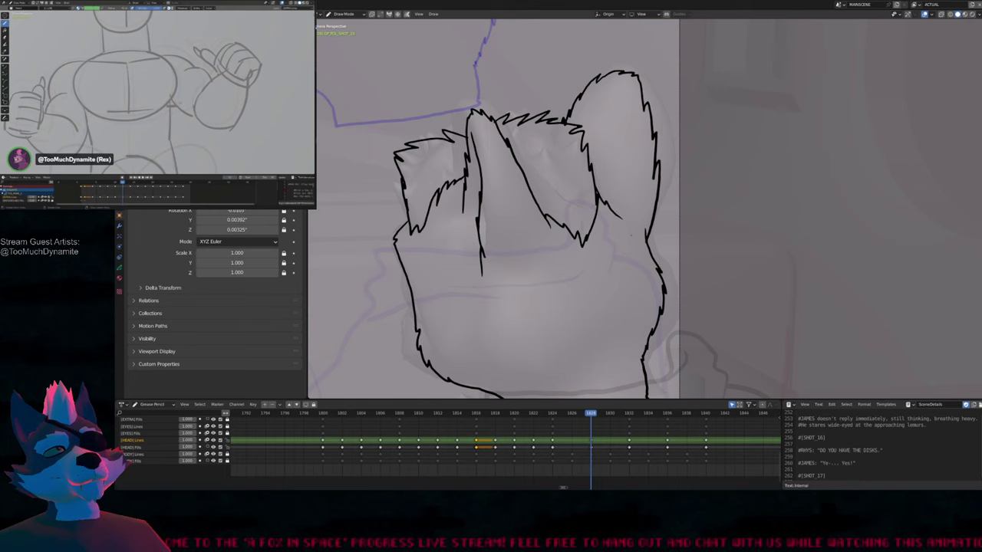
scroll(632, 303, down, 5)
shift+middle_drag(631, 303, 634, 350)
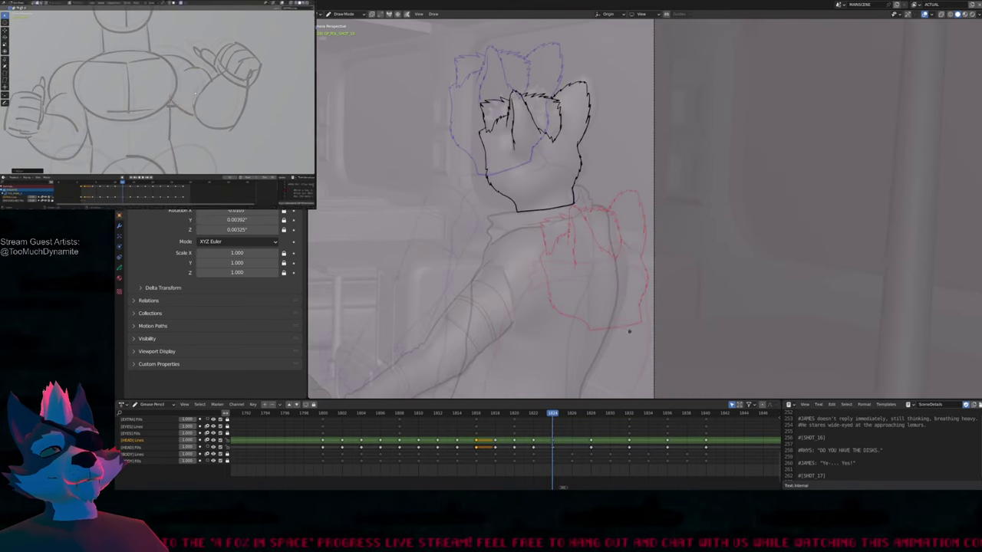
key(Down)
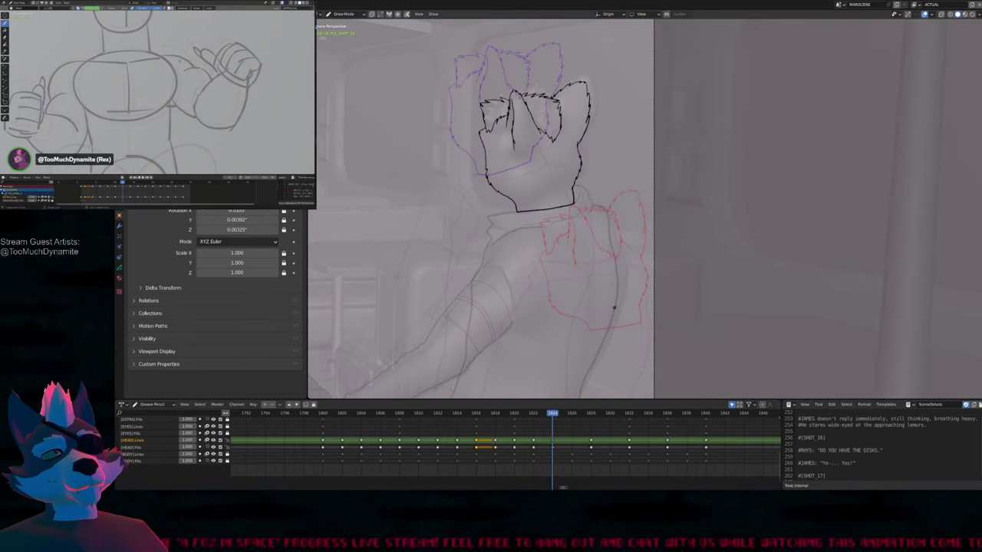
key(Up)
key(Up)
key(Down)
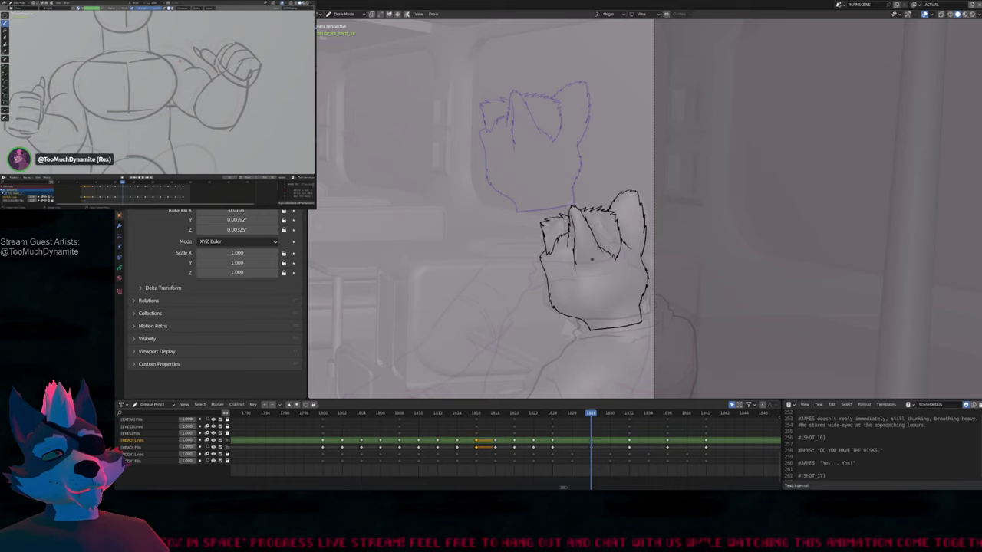
With a smaller brush, undo and redraw the chin line under the head
key(f)
click(590, 230)
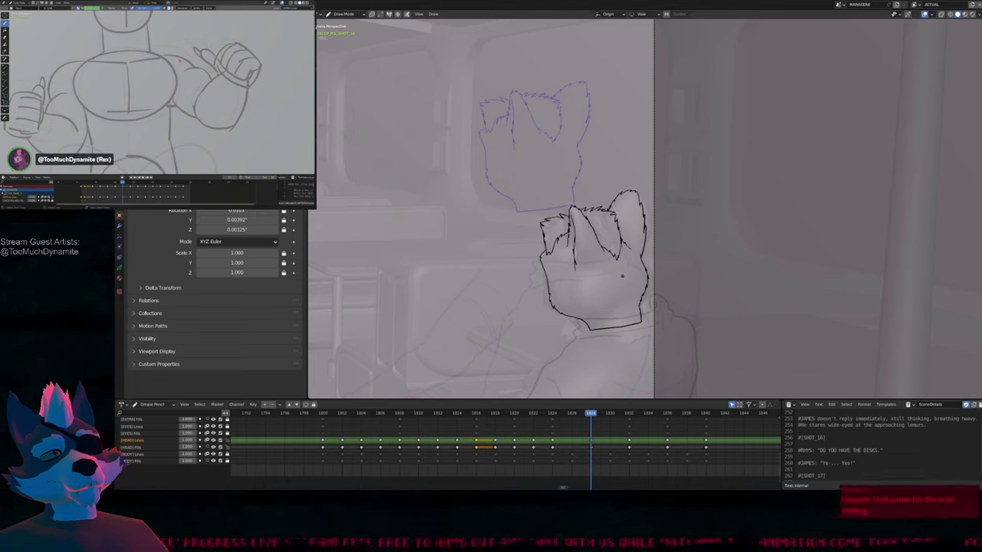
mouse_move(581, 269)
shift+middle_down()
mouse_move(515, 254)
mouse_move(674, 180)
mouse_move(652, 201)
mouse_move(660, 212)
mouse_move(633, 289)
shift+middle_up()
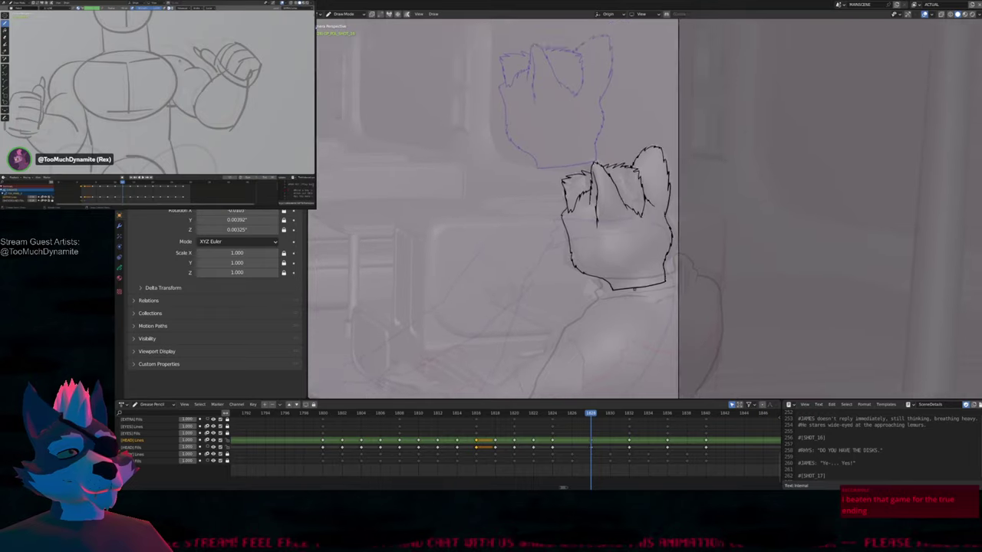
scroll(633, 289, up, 5)
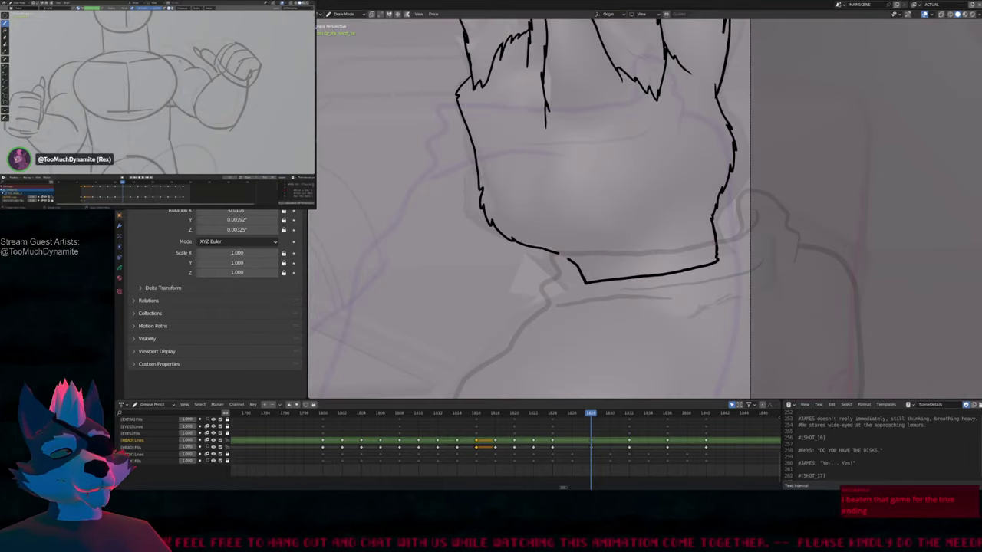
key(ctrl+z)
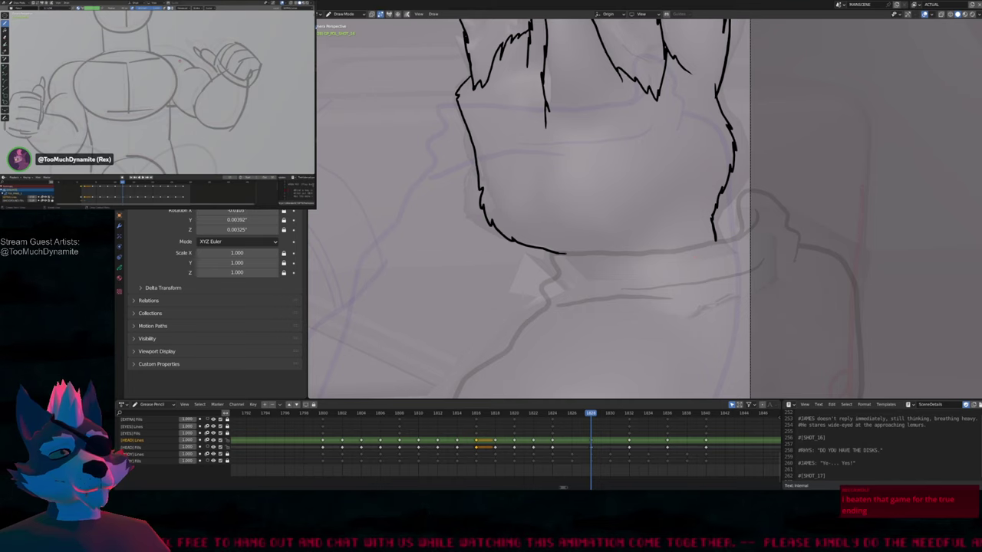
mouse_move(565, 253)
mouse_down()
mouse_move(669, 252)
mouse_move(714, 240)
mouse_up()
scroll(701, 228, down, 4)
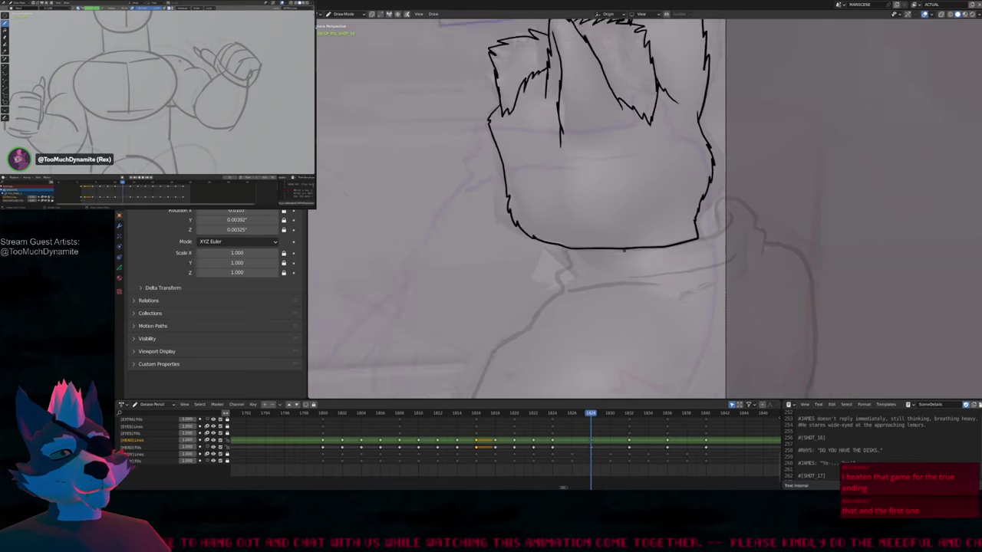
scroll(619, 246, up, 3)
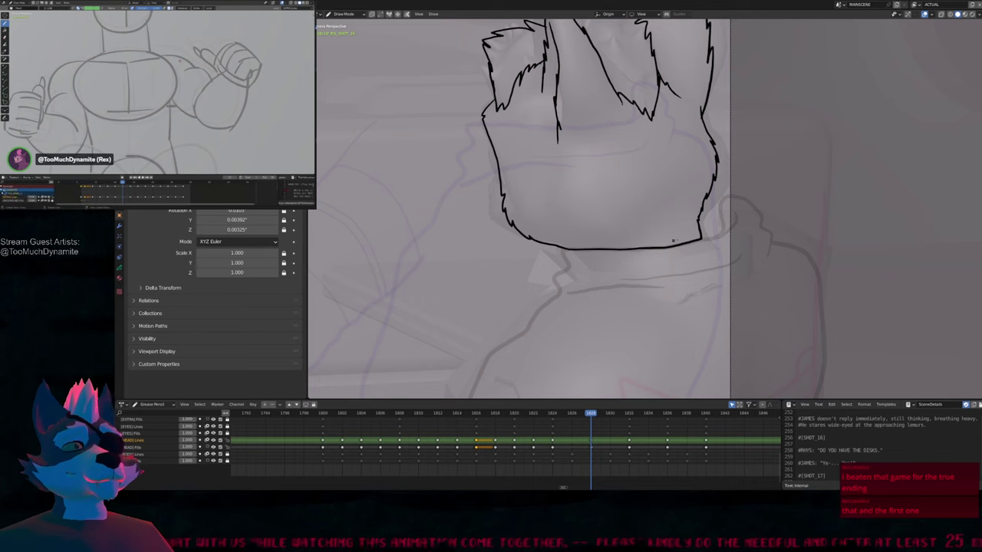
Draw a bulging right cheek, lengthen a top hair spike, thicken the right contour, then select the chin line
shift+middle_drag(713, 221, 673, 233)
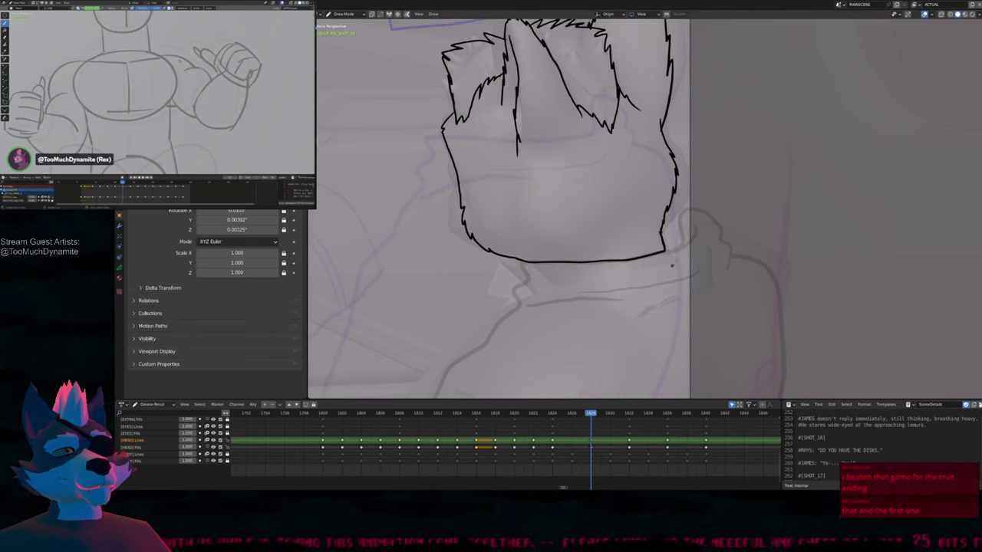
drag(667, 235, 665, 123)
drag(623, 94, 644, 109)
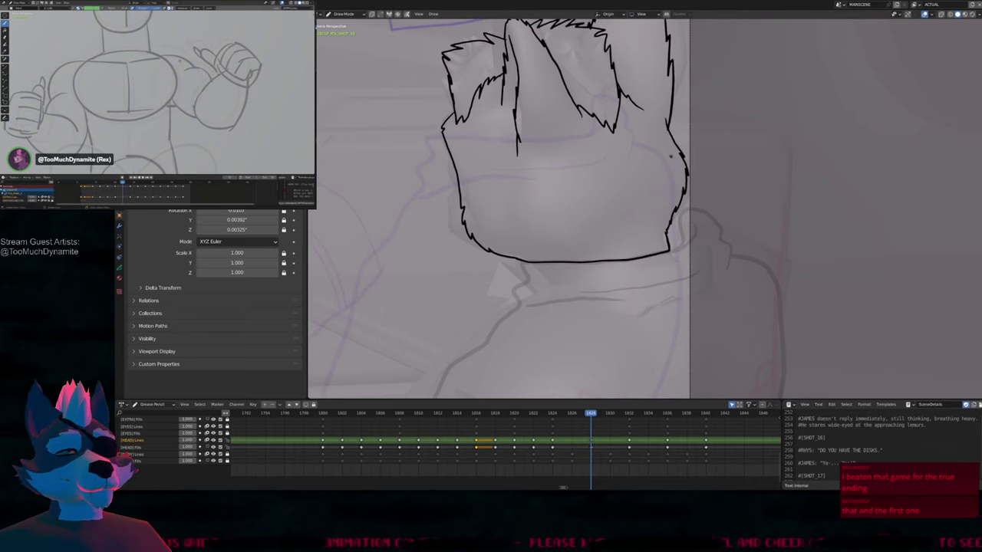
drag(675, 153, 672, 218)
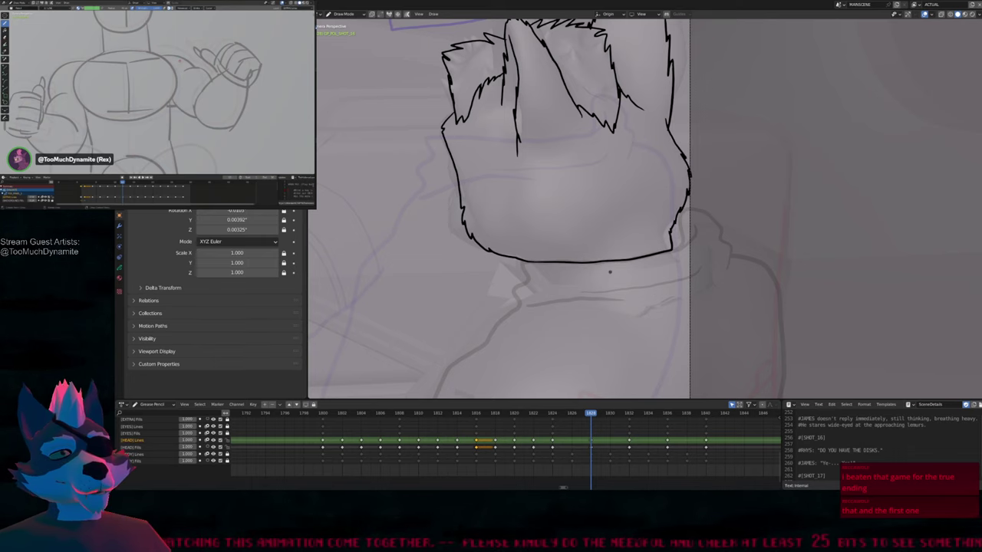
key(Tab)
click(545, 255)
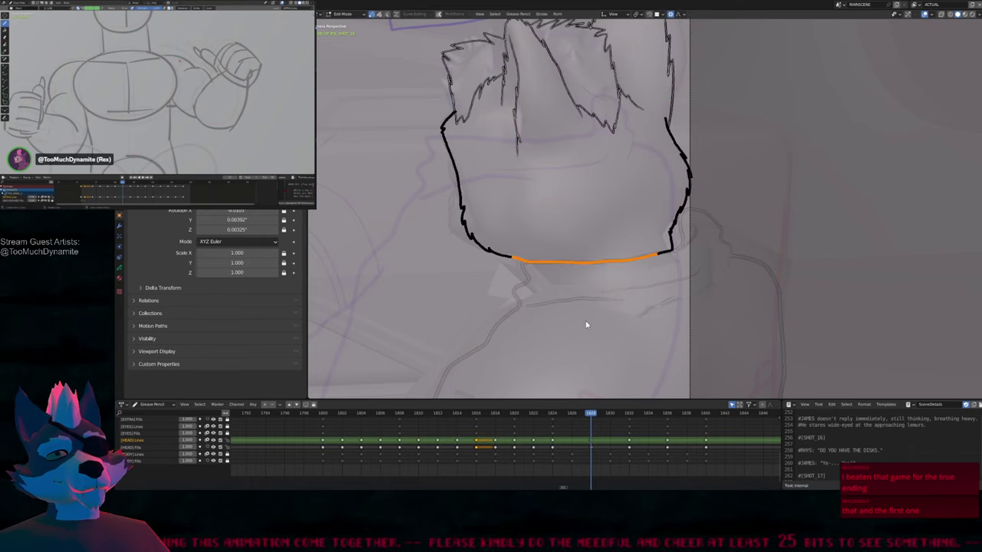
Pull the chin line down with a soft-falloff move and return to drawing
key(s)
click(587, 328)
key(Tab)
mouse_move(587, 328)
middle_down()
mouse_move(583, 307)
mouse_move(614, 345)
mouse_move(606, 272)
mouse_move(582, 319)
mouse_move(619, 233)
mouse_move(619, 253)
mouse_move(629, 256)
mouse_move(604, 262)
middle_up()
scroll(611, 266, up, 4)
Select a single point on the chin stroke and move it down with proportional falloff
key(Tab)
click(566, 219)
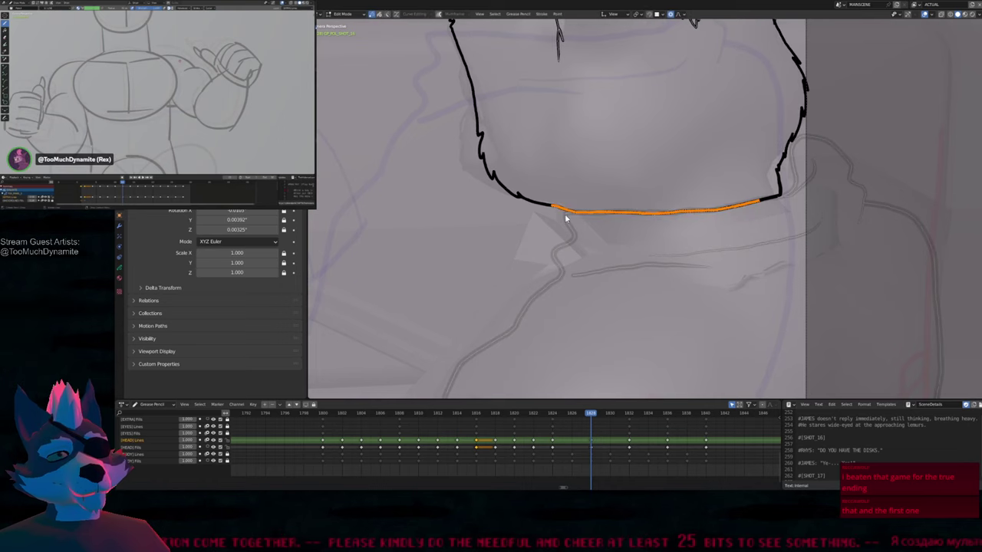
click(555, 209)
key(g)
scroll(556, 219, down, 3)
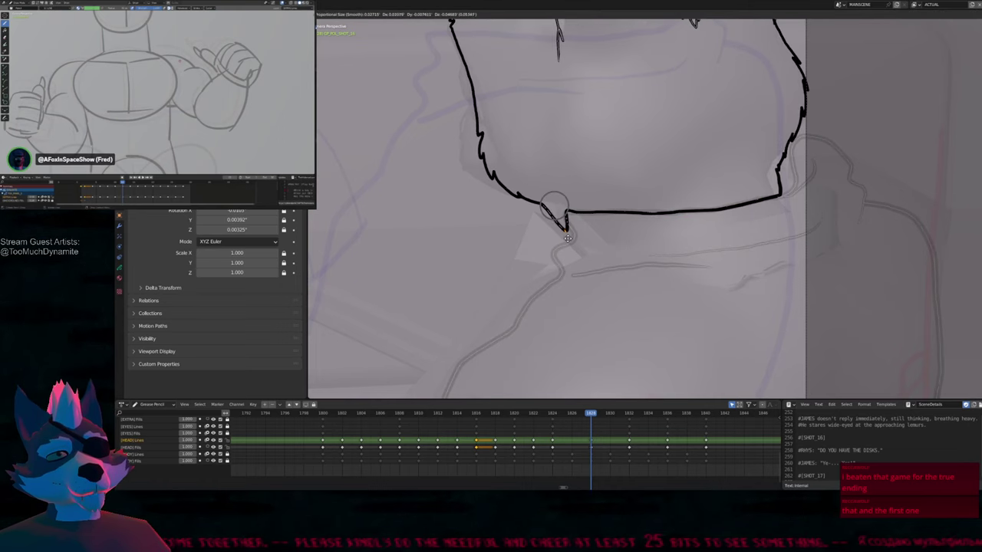
click(568, 236)
Reposition the chin point twice more into a small pointed dip, then return to Draw Mode
key(g)
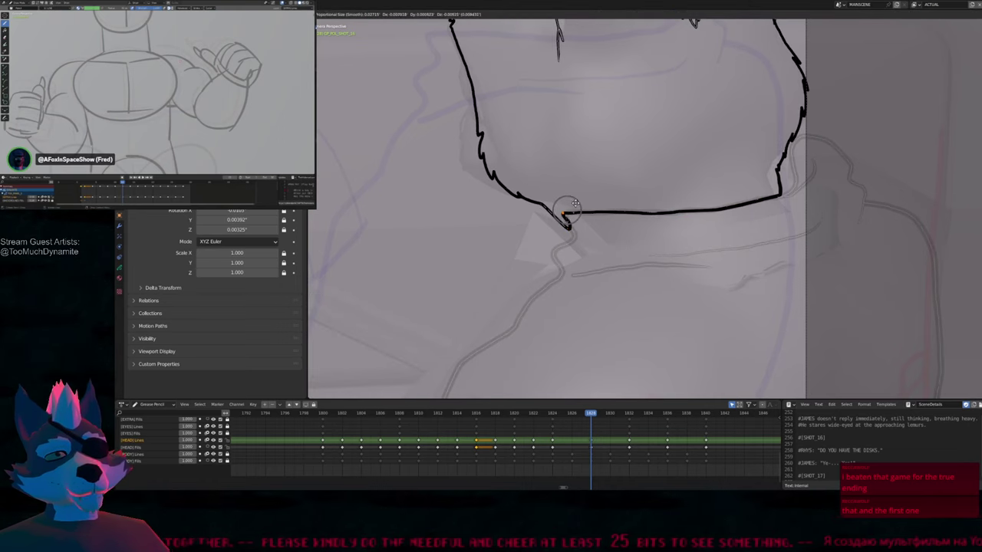
click(576, 204)
key(g)
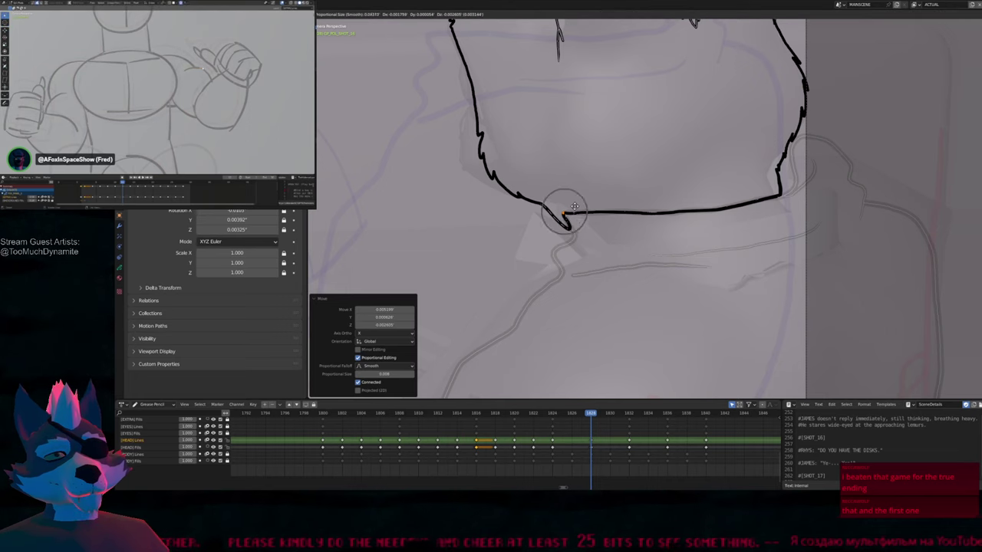
scroll(572, 221, down, 3)
click(578, 235)
key(Tab)
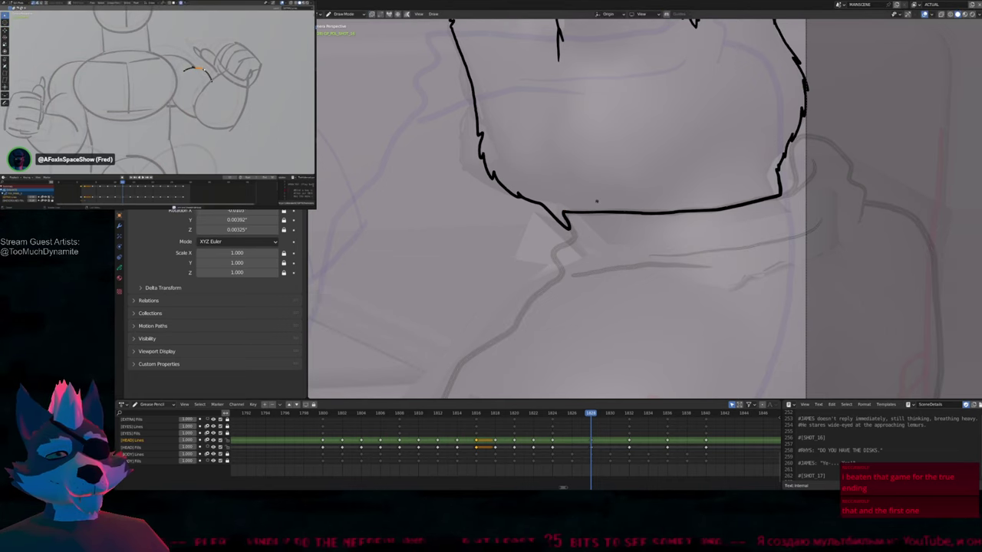
Resize the brush and frame the view on the fox's chin
scroll(574, 230, down, 3)
scroll(575, 230, down, 2)
scroll(613, 222, up, 2)
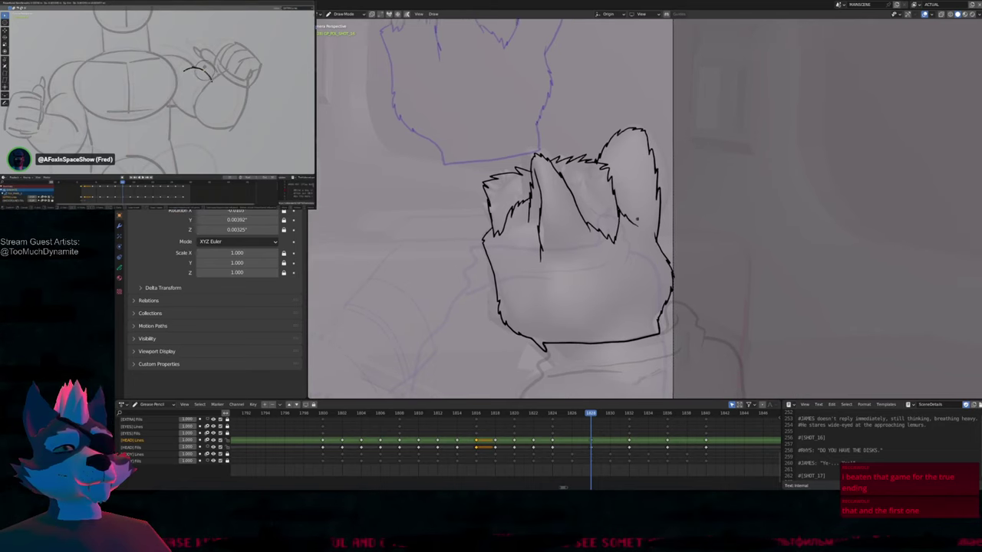
scroll(635, 230, down, 2)
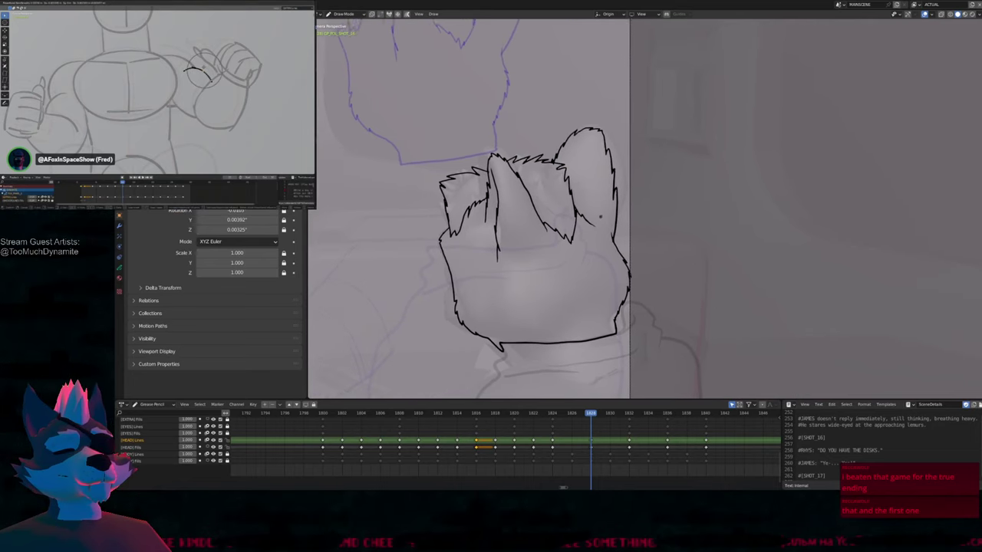
scroll(630, 253, up, 2)
key(f)
click(587, 228)
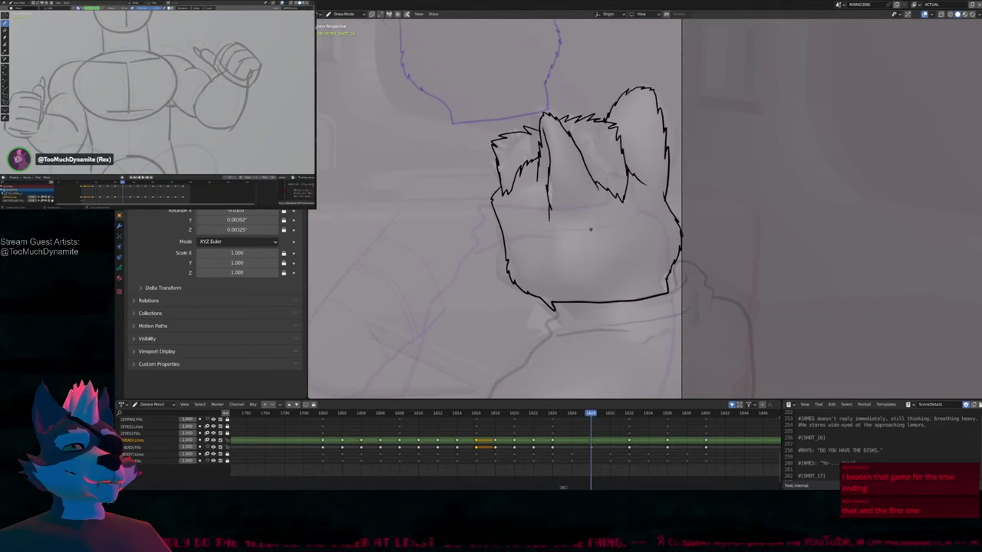
shift+middle_drag(587, 228, 564, 297)
key(f)
click(597, 231)
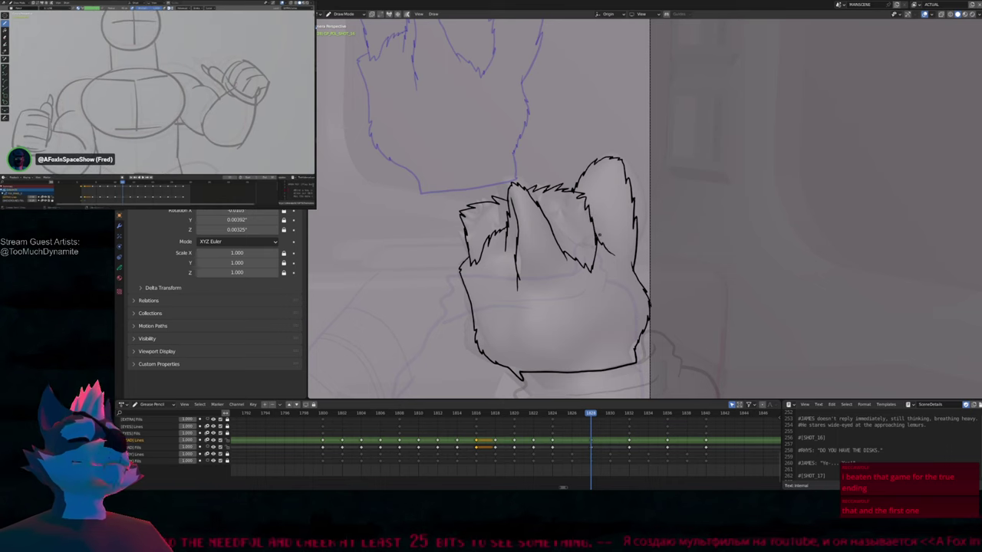
mouse_move(606, 254)
shift+middle_down()
mouse_move(663, 180)
mouse_move(660, 259)
mouse_move(651, 247)
mouse_move(620, 269)
mouse_move(573, 256)
mouse_move(578, 247)
shift+middle_up()
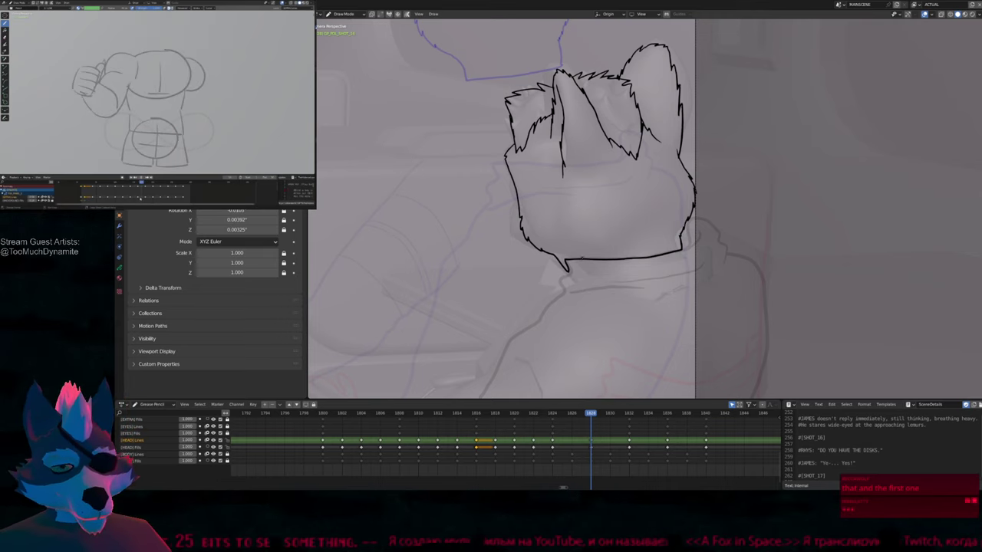
Remove the stray V-shaped strokes under the chin and draw a short stroke joining the chin line
key(Left)
key(Right)
scroll(614, 253, down, 3)
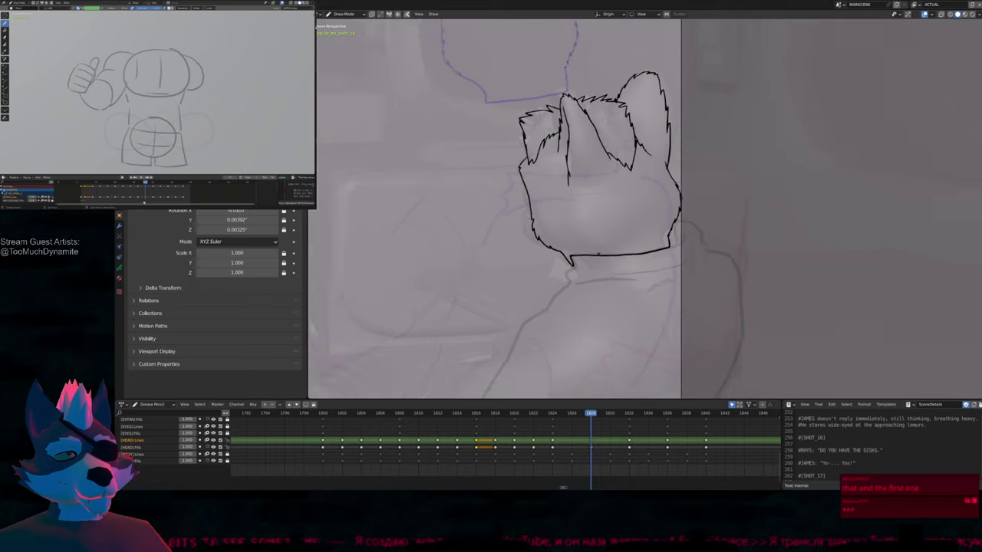
scroll(599, 266, up, 5)
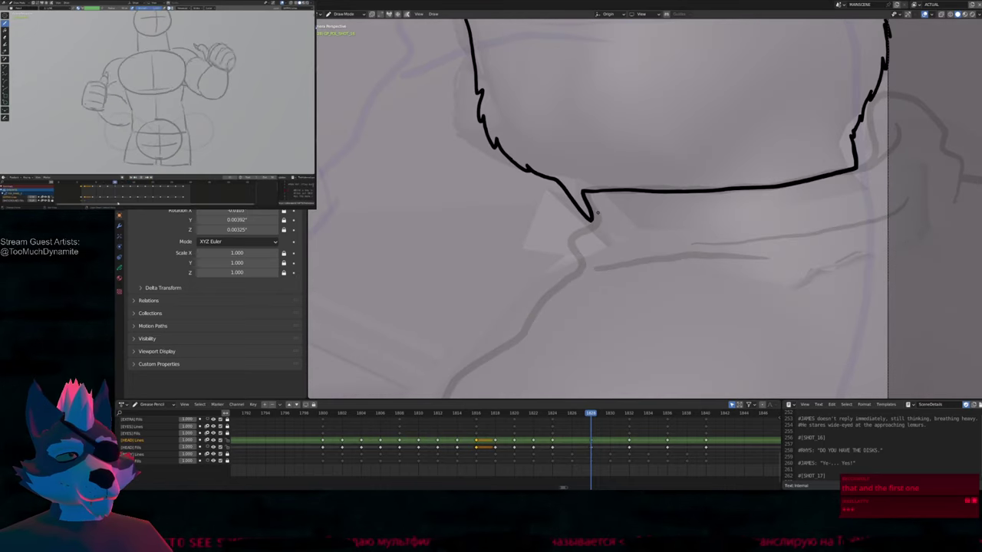
key(alt+z)
key(alt+z)
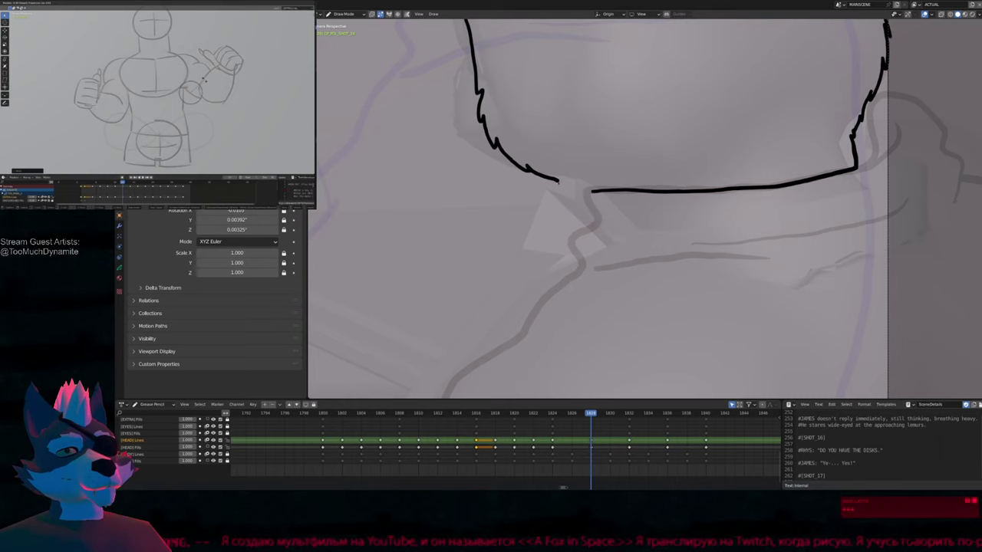
key(ctrl+z)
drag(558, 180, 588, 185)
scroll(601, 258, down, 5)
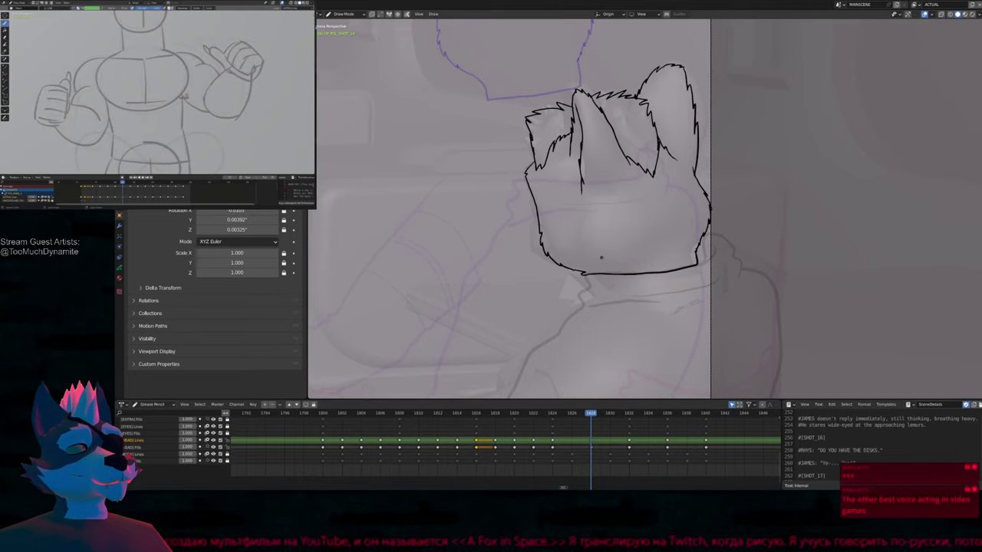
mouse_move(689, 249)
shift+middle_down()
mouse_move(662, 337)
mouse_move(688, 271)
mouse_move(675, 97)
mouse_move(625, 284)
shift+middle_up()
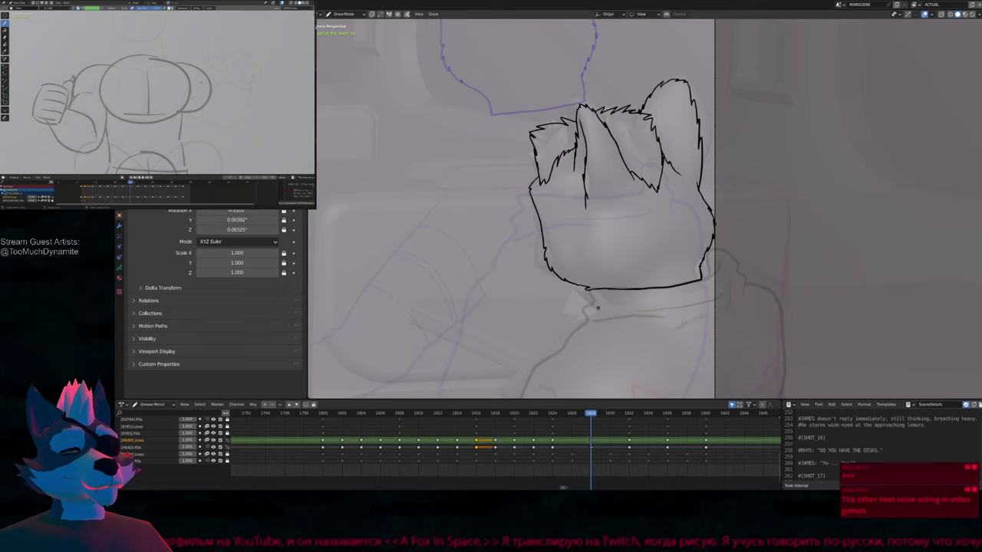
key(Page_Down)
Switch back to the HEAD Lines layer and compare poses across neighbouring frames
key(f)
click(586, 295)
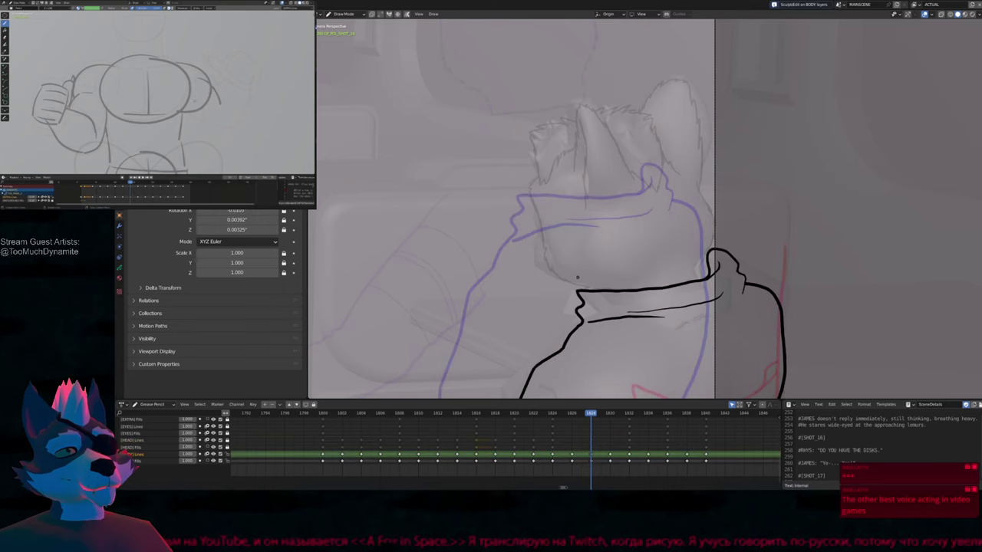
scroll(580, 271, down, 8)
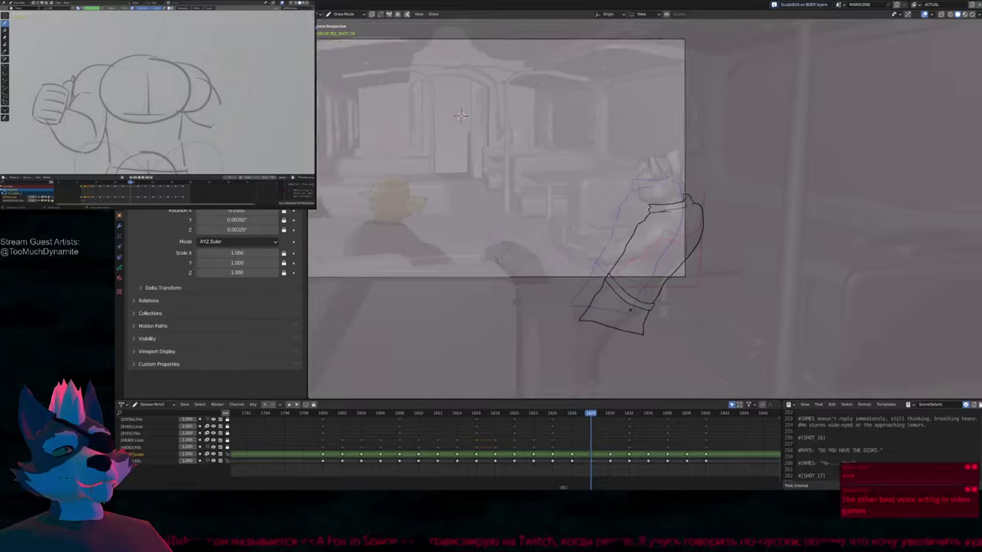
scroll(629, 309, up, 5)
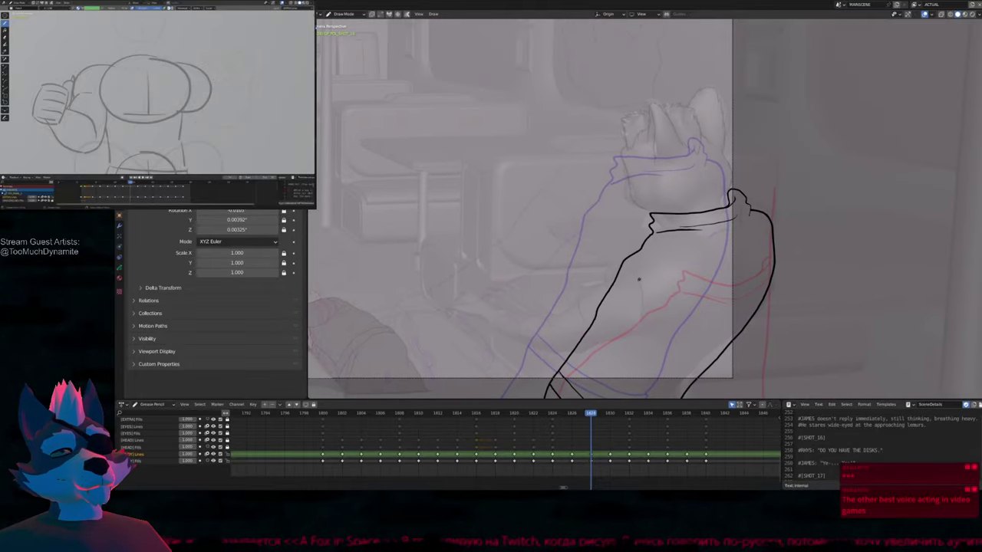
key(Page_Up)
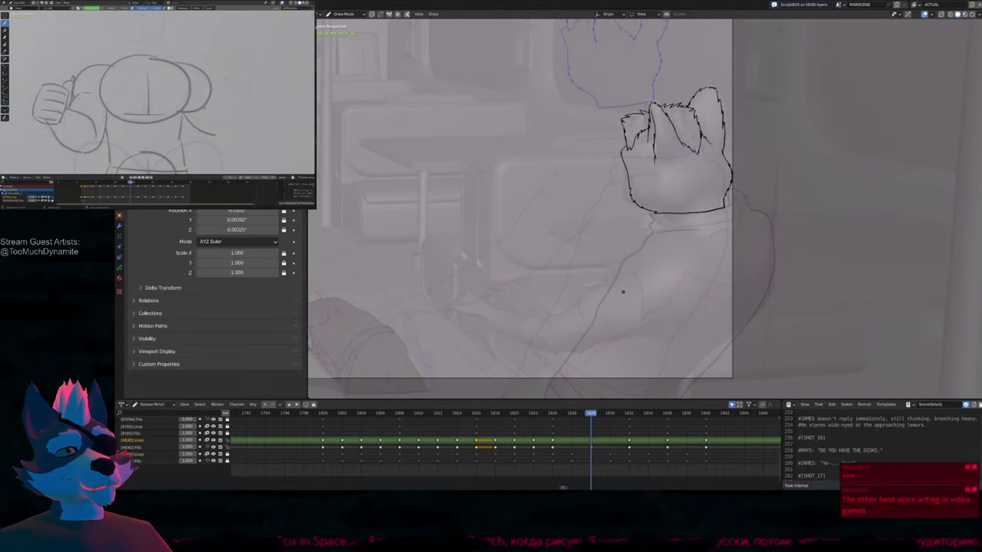
key(Left)
key(Left)
key(Left)
key(Left)
key(Right)
key(Right)
key(Right)
key(Right)
key(Right)
key(Right)
key(Right)
key(Right)
key(Left)
key(Left)
key(Left)
key(Left)
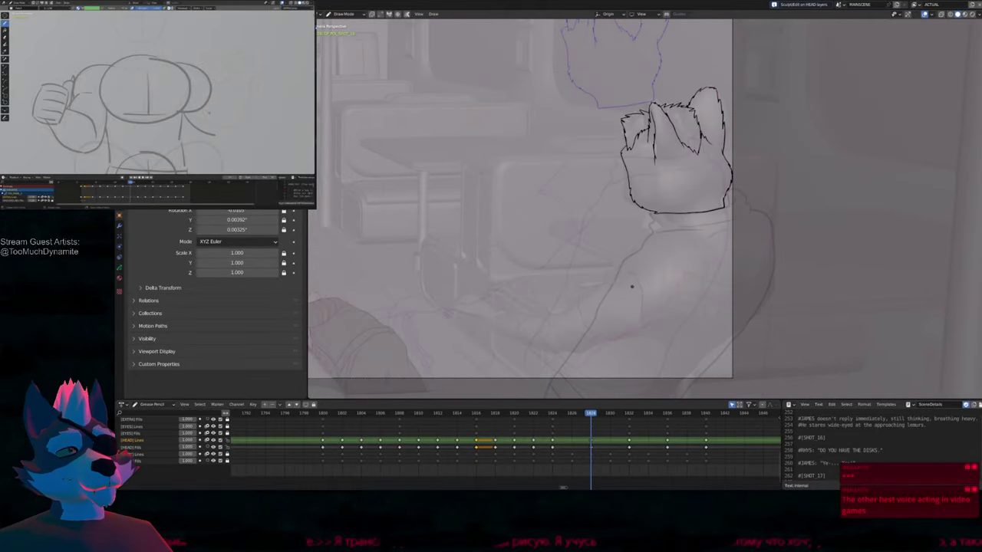
shift+middle_drag(654, 290, 557, 300)
On frame 1832, move the pasted head strokes and tilt them 13.3° onto the character's head
key(Tab)
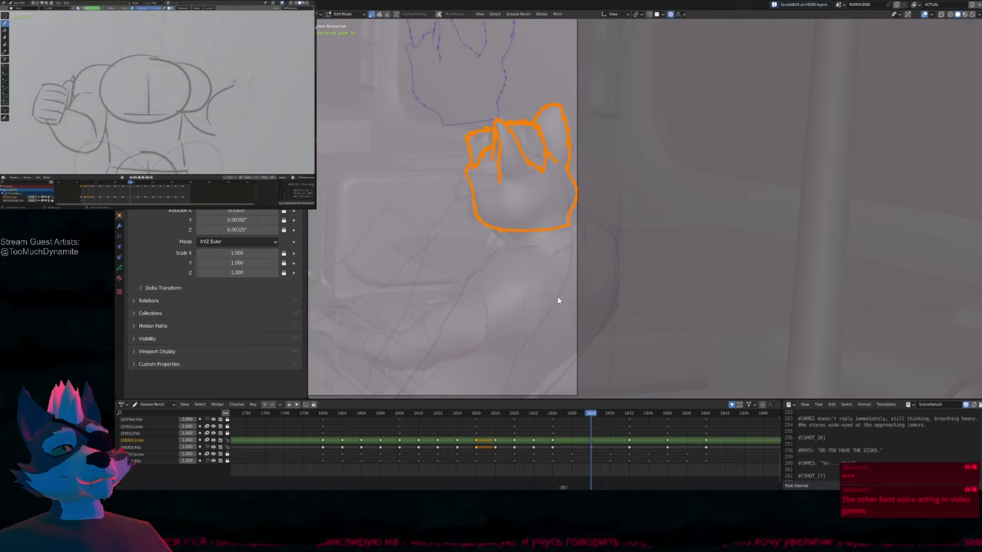
key(Right)
key(Right)
key(Right)
key(Right)
key(ctrl+v)
key(g)
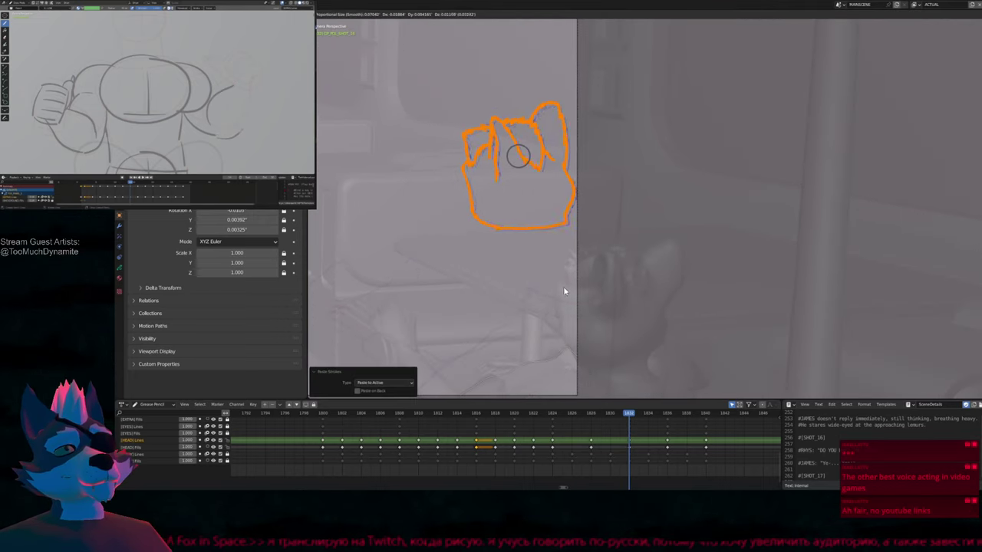
click(572, 291)
shift+middle_drag(571, 291, 556, 237)
key(g)
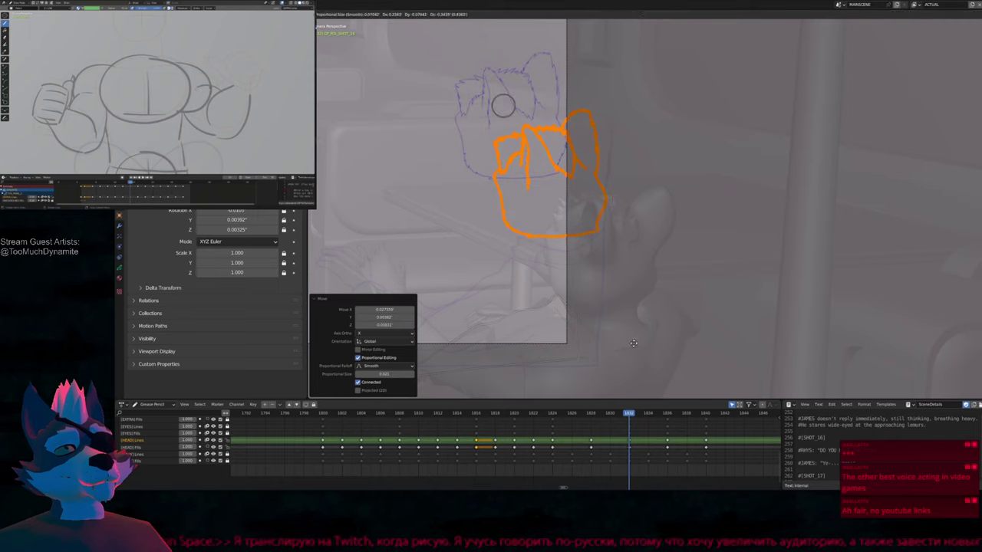
click(659, 276)
key(r)
click(665, 281)
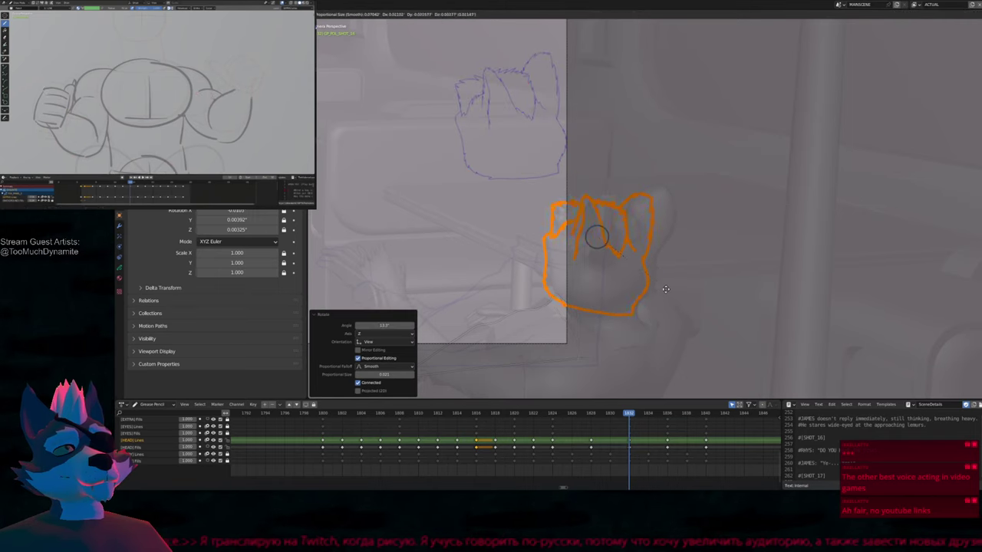
key(g)
click(674, 290)
Add fur strokes inside the right ear and redraw the upper-left ear and left head outline
key(Tab)
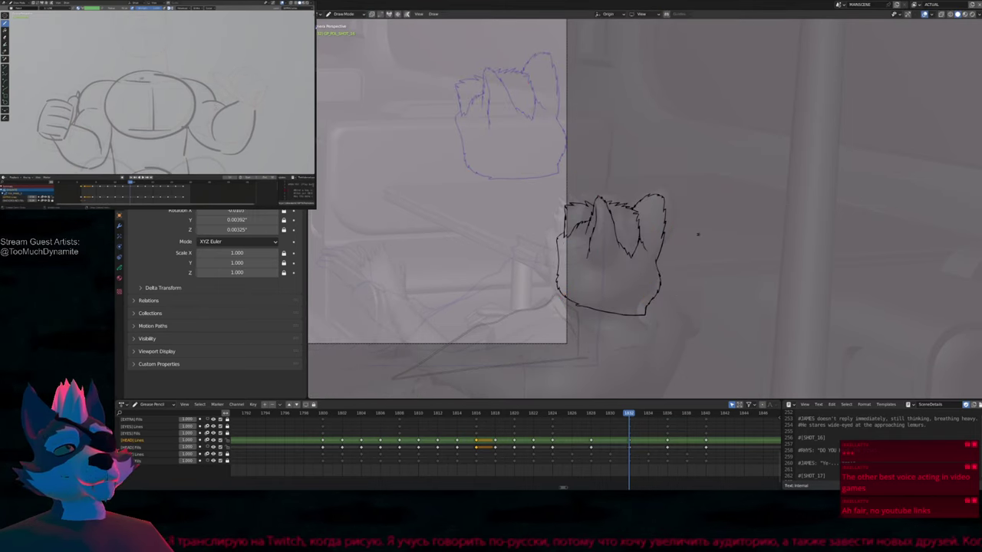
drag(644, 216, 649, 241)
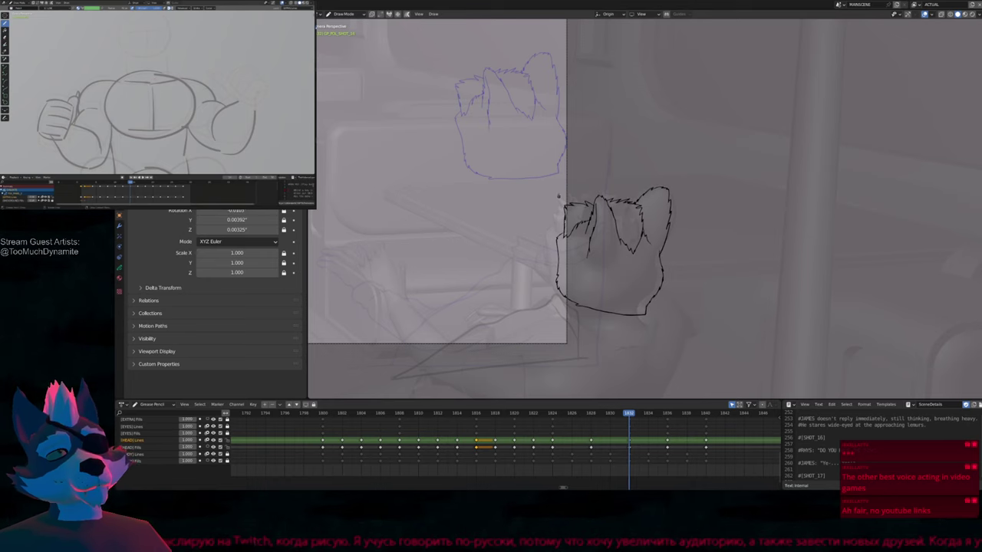
mouse_move(560, 201)
mouse_down()
mouse_move(598, 230)
mouse_move(587, 223)
mouse_move(575, 239)
mouse_move(569, 307)
mouse_up()
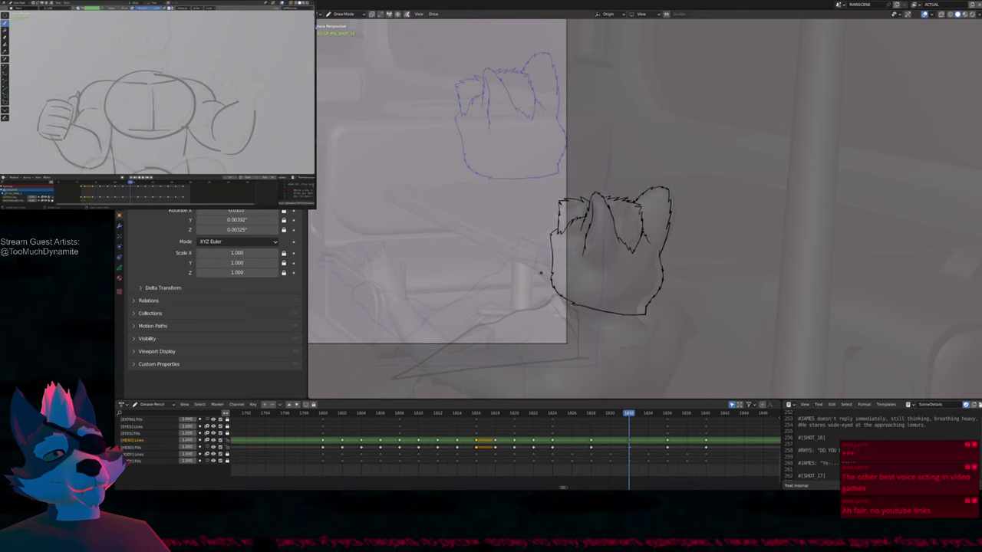
scroll(540, 272, up, 3)
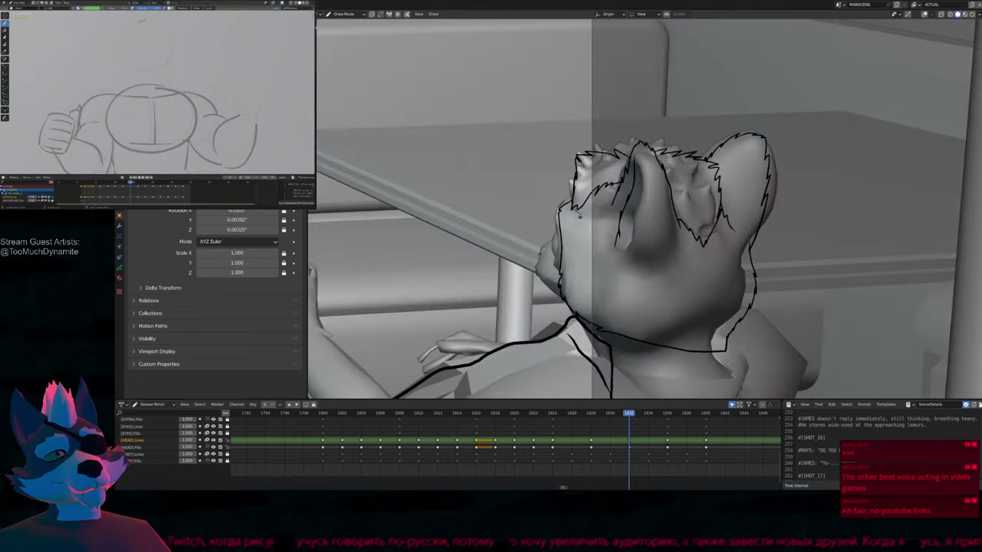
Resize the brush and retrace the right head outline and right ear contour with fur lines
key(f)
click(586, 225)
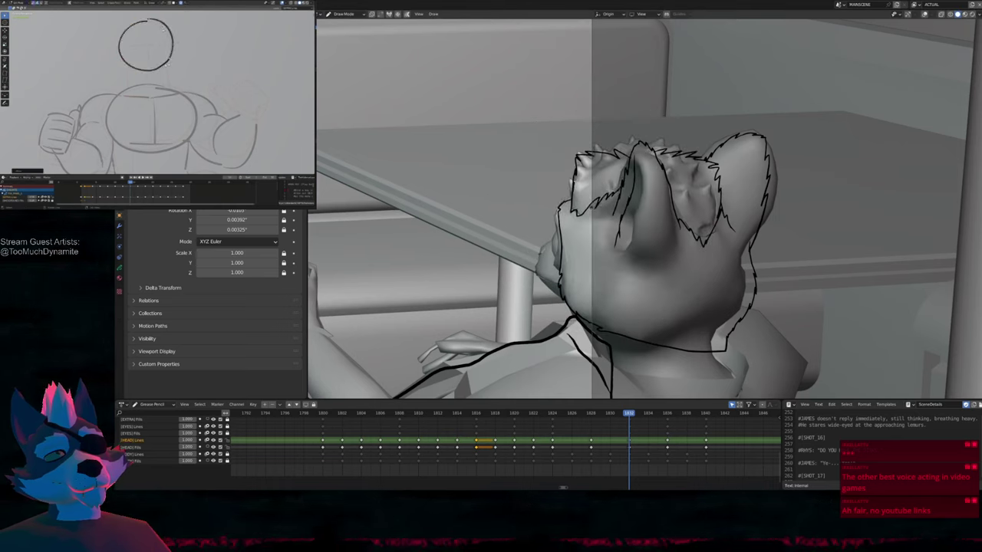
key(f)
click(551, 205)
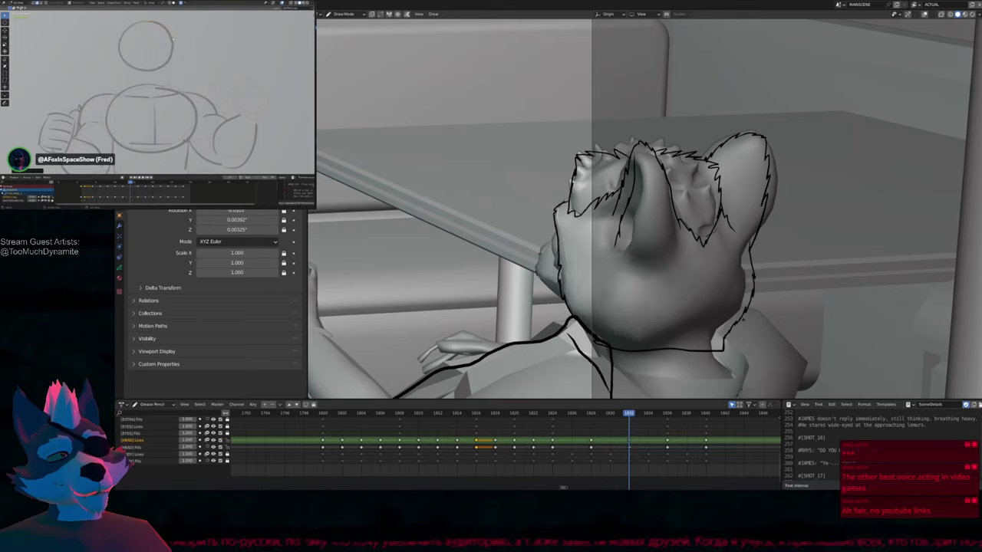
key(f)
click(752, 293)
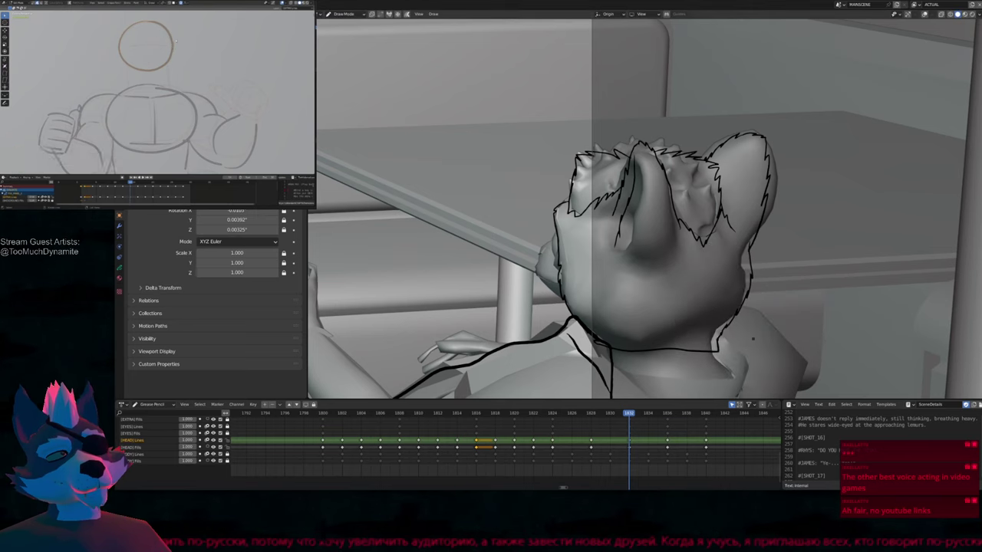
drag(737, 230, 748, 303)
drag(725, 184, 698, 249)
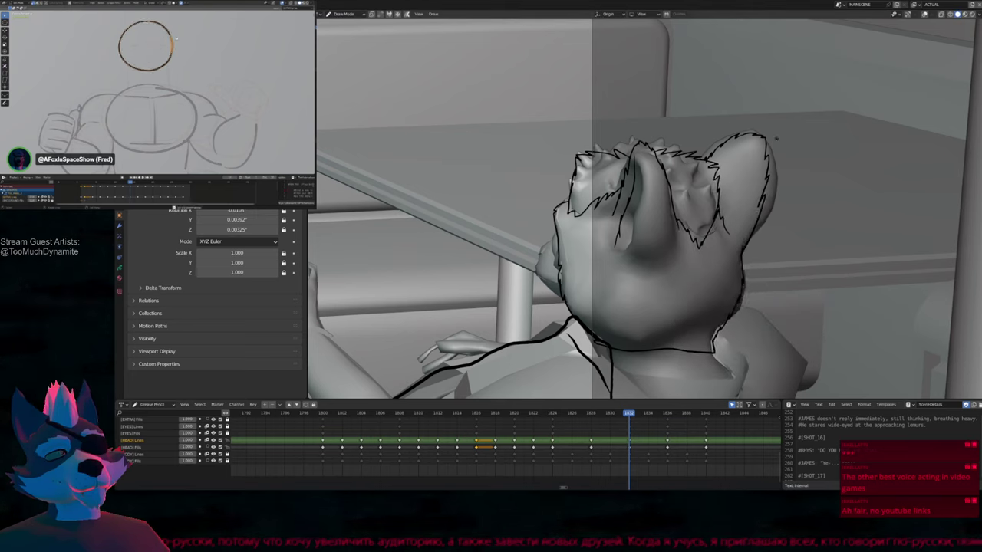
drag(724, 139, 767, 230)
mouse_move(756, 135)
mouse_down()
mouse_move(773, 245)
mouse_move(776, 230)
mouse_up()
drag(710, 142, 775, 215)
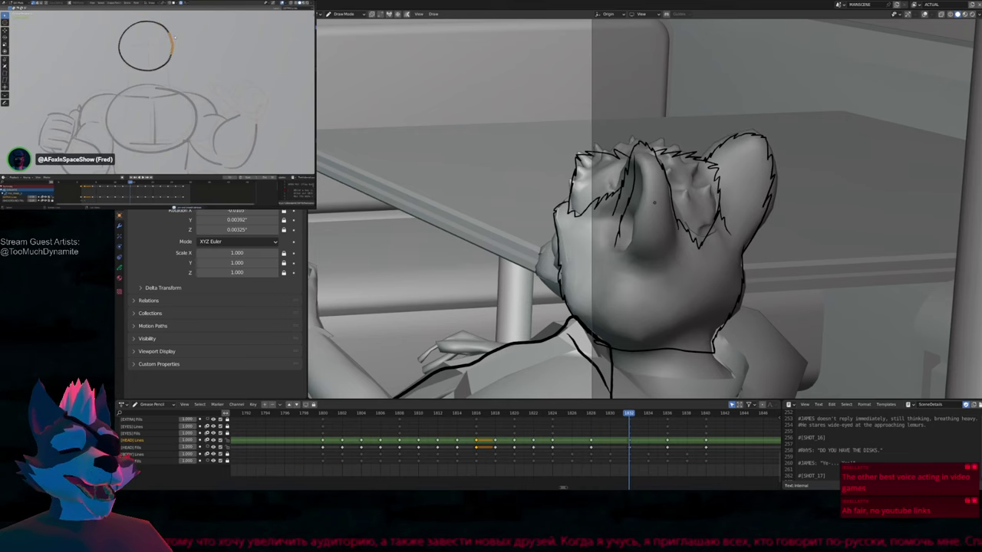
Nudge the head strokes with a soft-falloff move so the ears and cheek hug the 3D head
shift+middle_drag(620, 204, 633, 182)
key(shift+f)
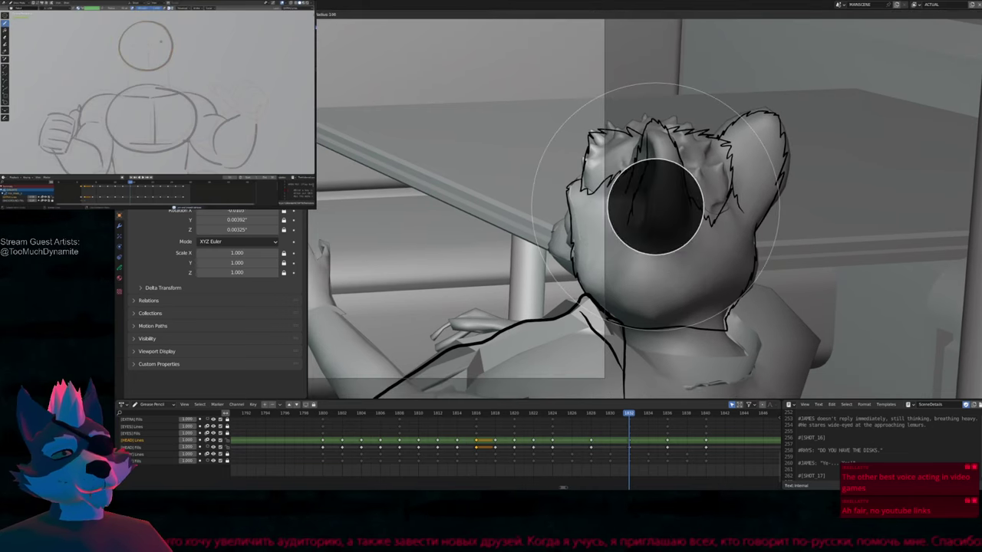
click(632, 182)
key(g)
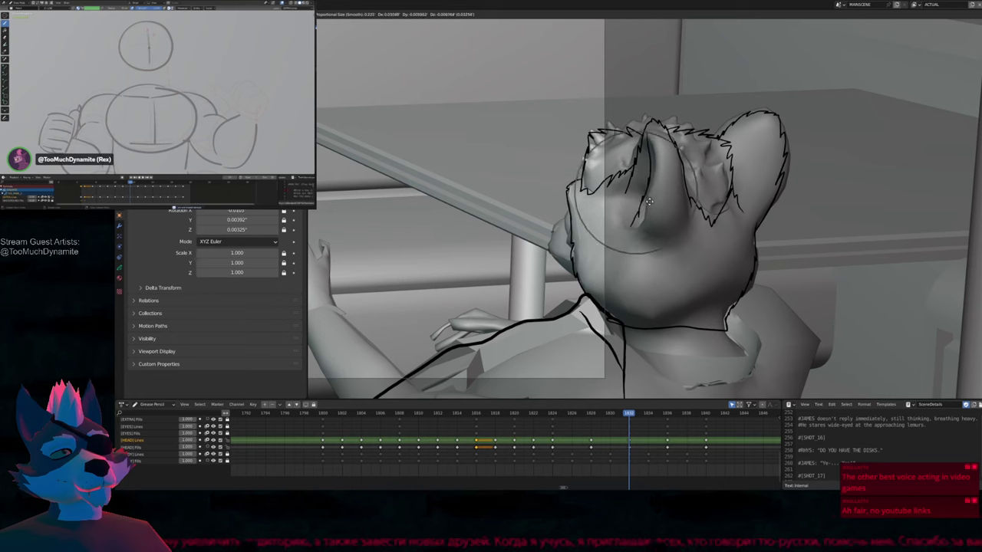
scroll(651, 203, down, 3)
scroll(652, 203, up, 1)
click(651, 203)
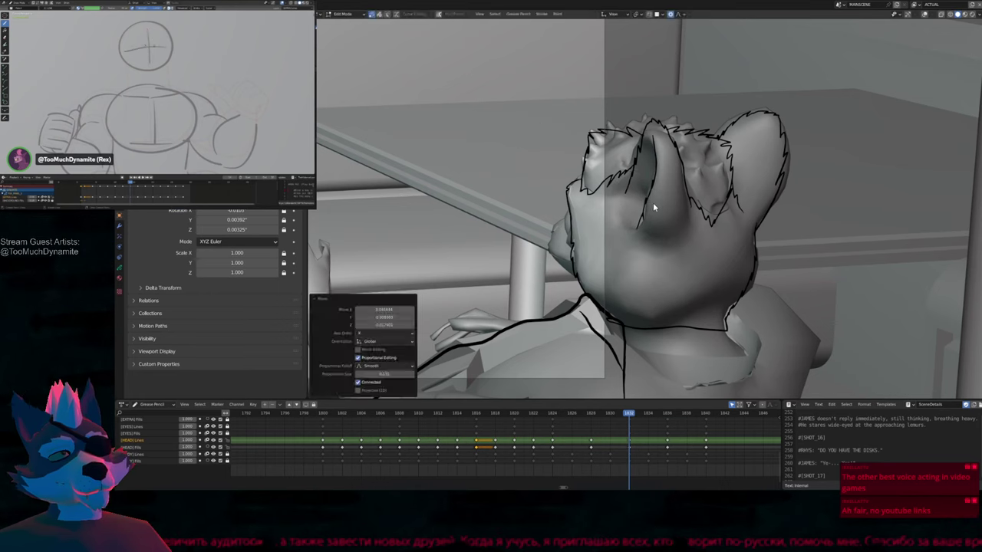
key(Tab)
Touch up the stroke along the face edge and bring back overlays with the 3D scene faded
middle_drag(651, 203, 698, 184)
scroll(690, 176, up, 3)
key(f)
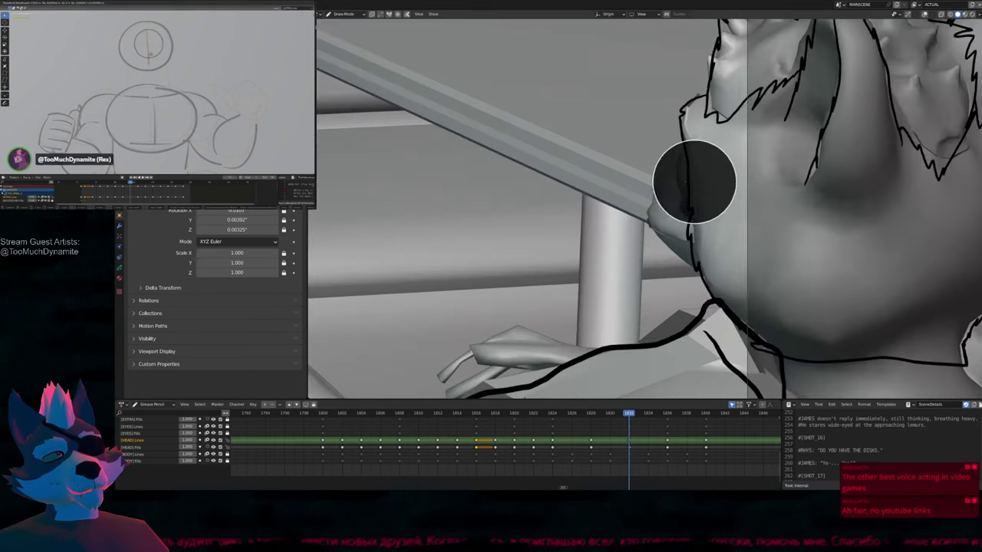
click(690, 176)
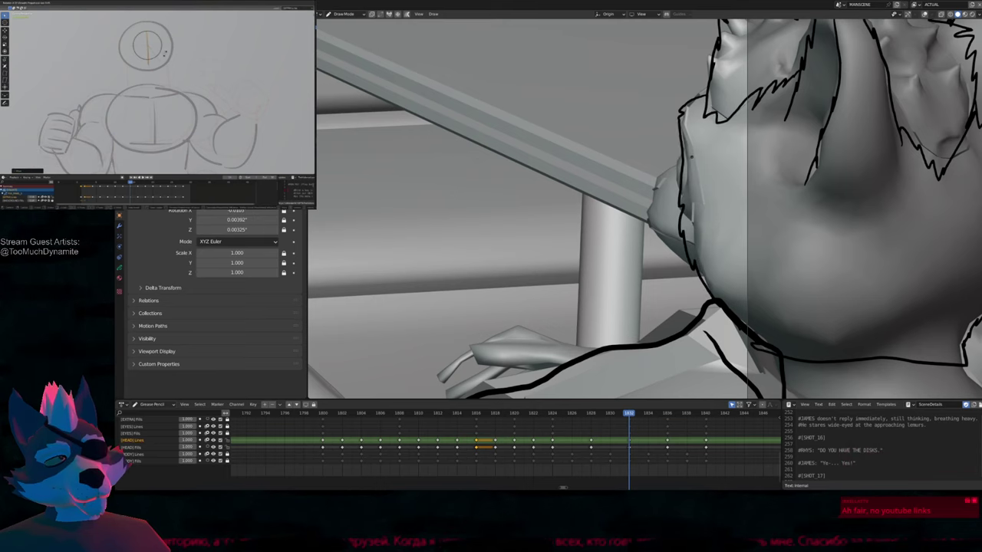
key(shift+alt+z)
scroll(658, 176, down, 4)
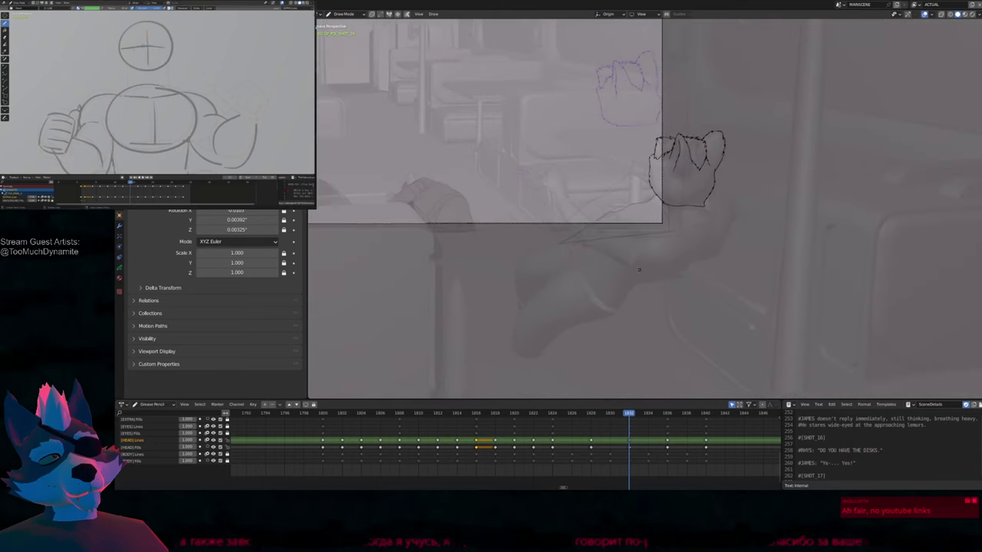
Scrub back and forth through the frames, comparing the head sketch against the onion-skin ghosts
mouse_move(659, 176)
shift+middle_down()
mouse_move(631, 232)
mouse_move(644, 230)
mouse_move(629, 246)
mouse_move(673, 237)
mouse_move(675, 249)
shift+middle_up()
scroll(648, 194, up, 3)
scroll(676, 254, up, 1)
scroll(677, 261, down, 2)
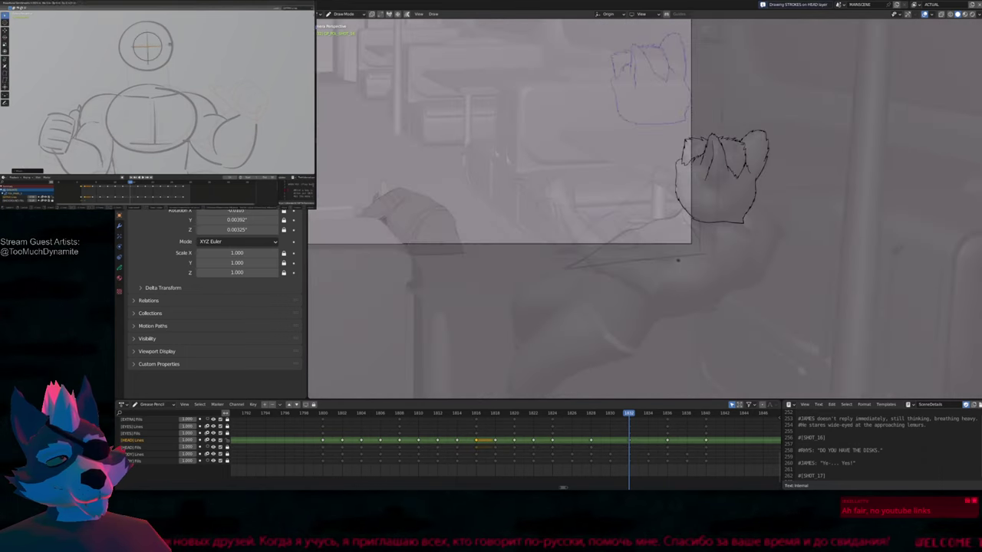
alt+scroll(667, 283, up, 16)
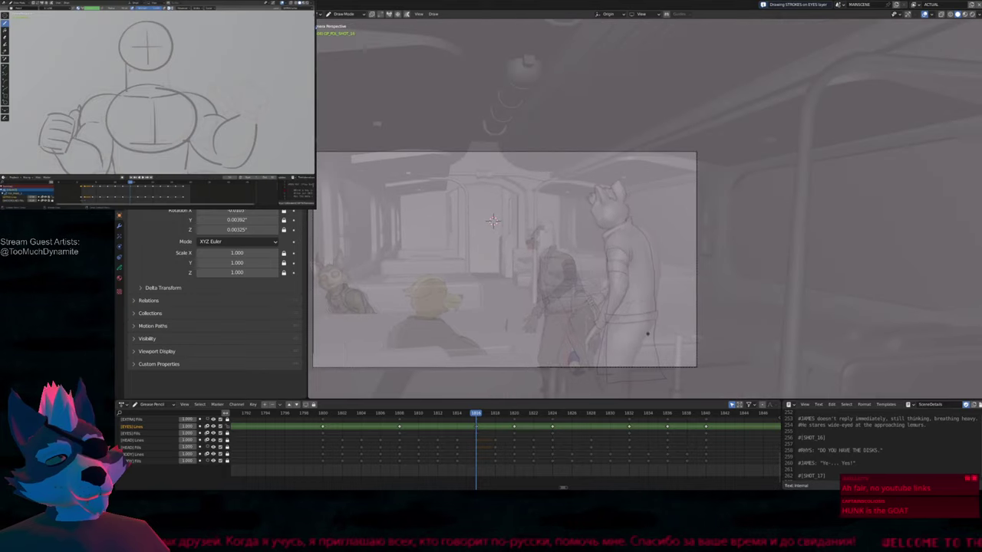
alt+scroll(647, 333, down, 4)
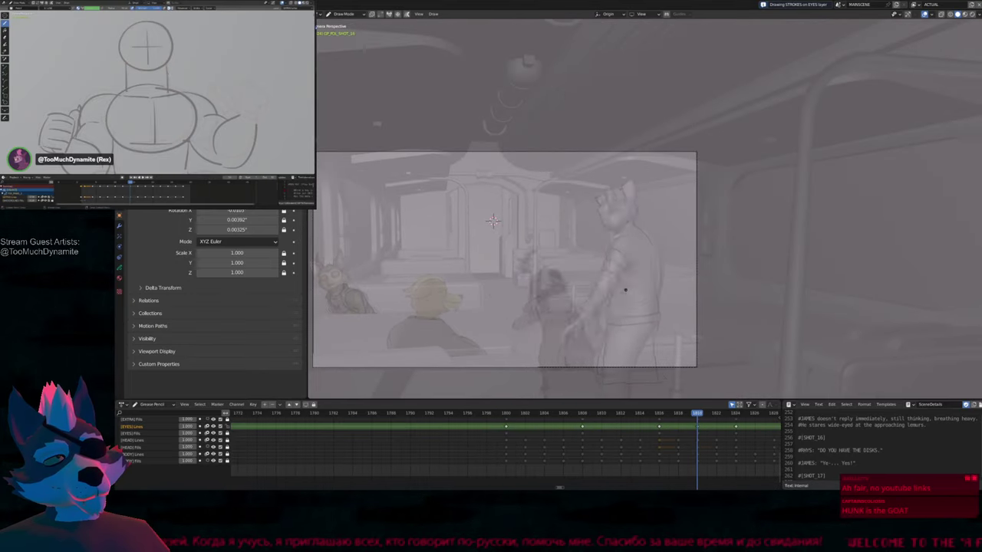
alt+scroll(625, 290, up, 2)
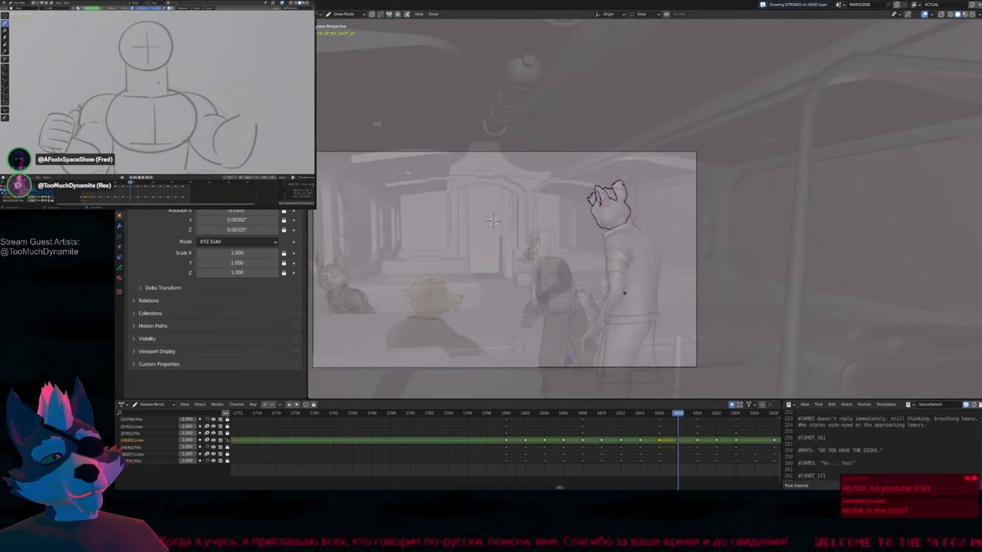
alt+scroll(624, 292, down, 10)
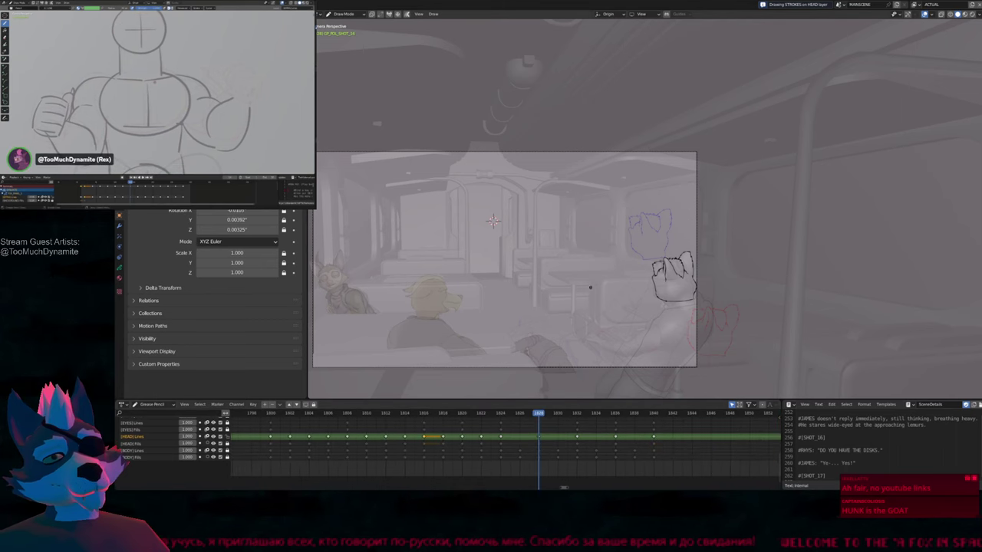
Jump to an earlier frame and shift its head strokes down-right with a soft-falloff move
click(521, 415)
key(Tab)
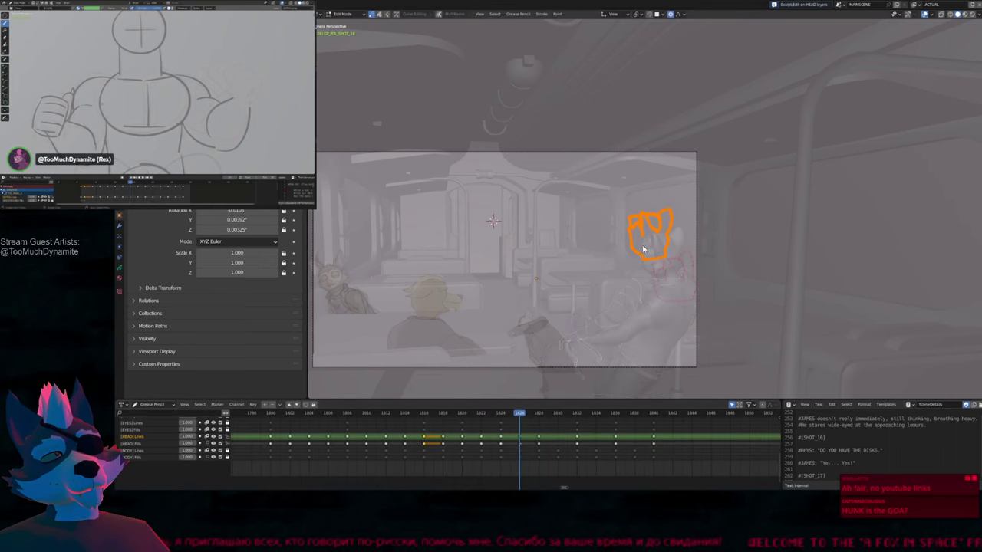
scroll(672, 284, up, 5)
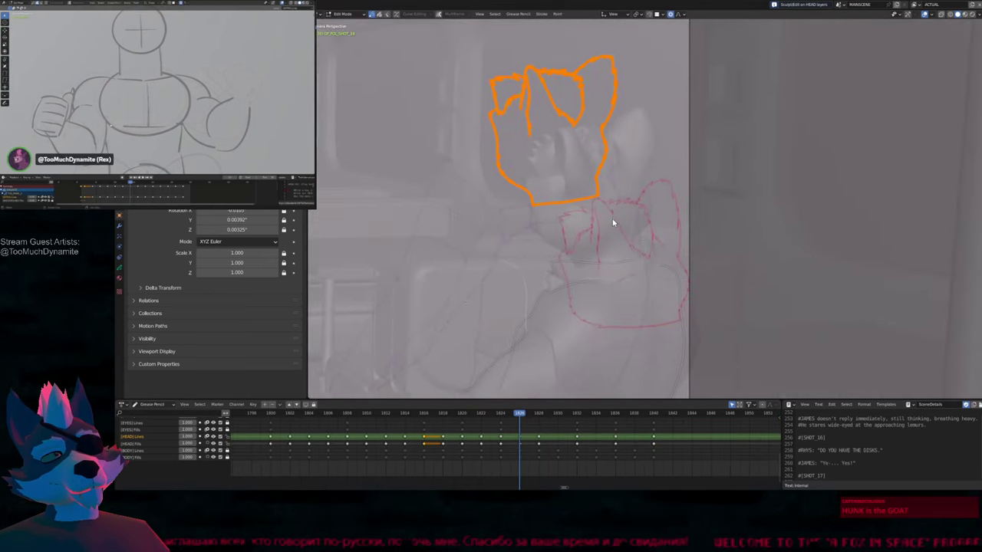
key(g)
click(652, 269)
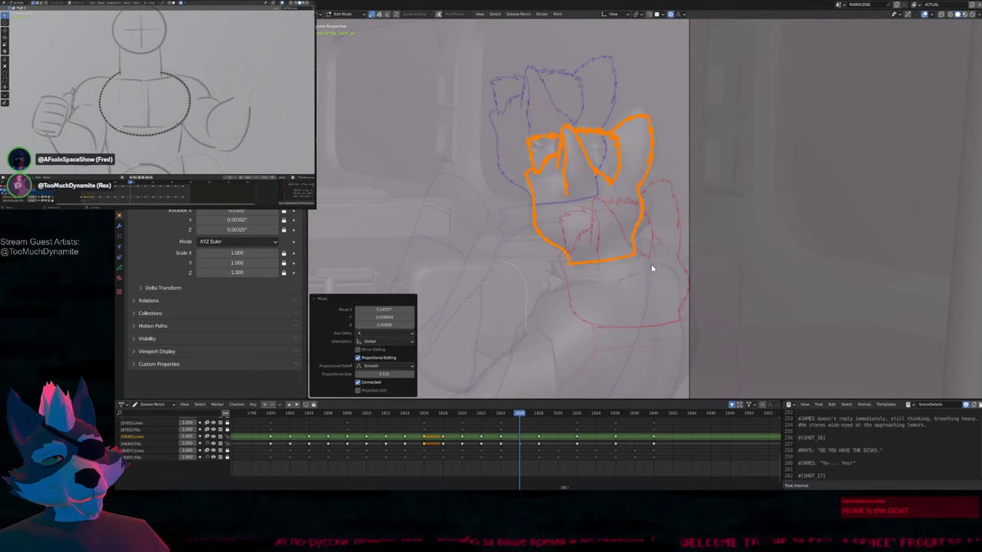
scroll(629, 268, up, 2)
key(Tab)
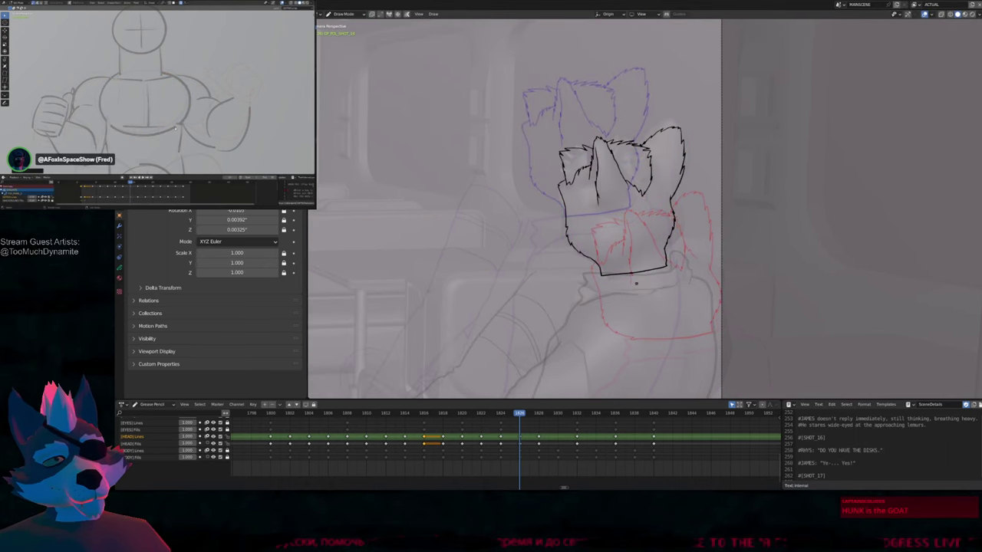
Redraw the head's bottom line and lower-right corner with smooth black strokes
scroll(640, 276, up, 5)
ctrl+drag(598, 253, 629, 252)
drag(548, 251, 713, 239)
drag(623, 257, 716, 239)
drag(713, 165, 722, 245)
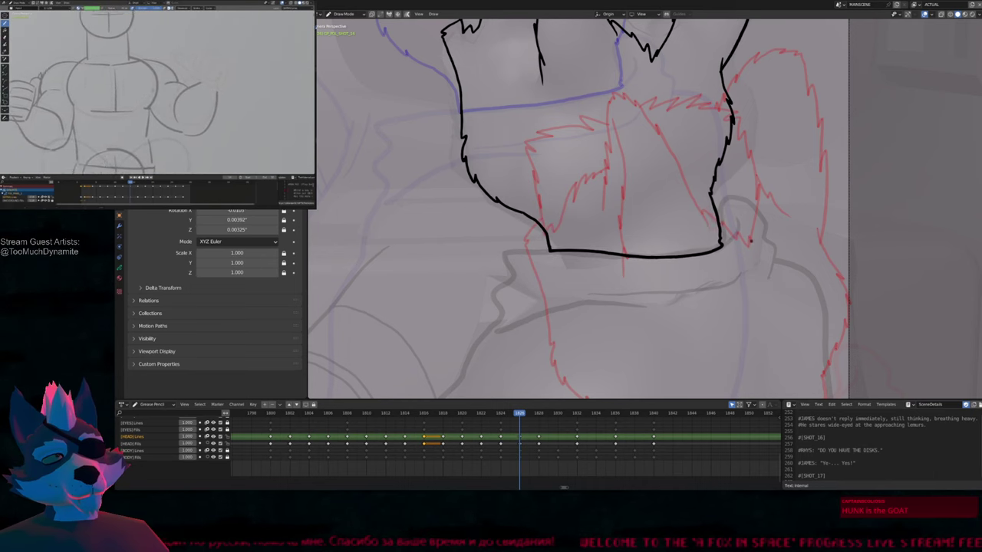
drag(717, 167, 724, 247)
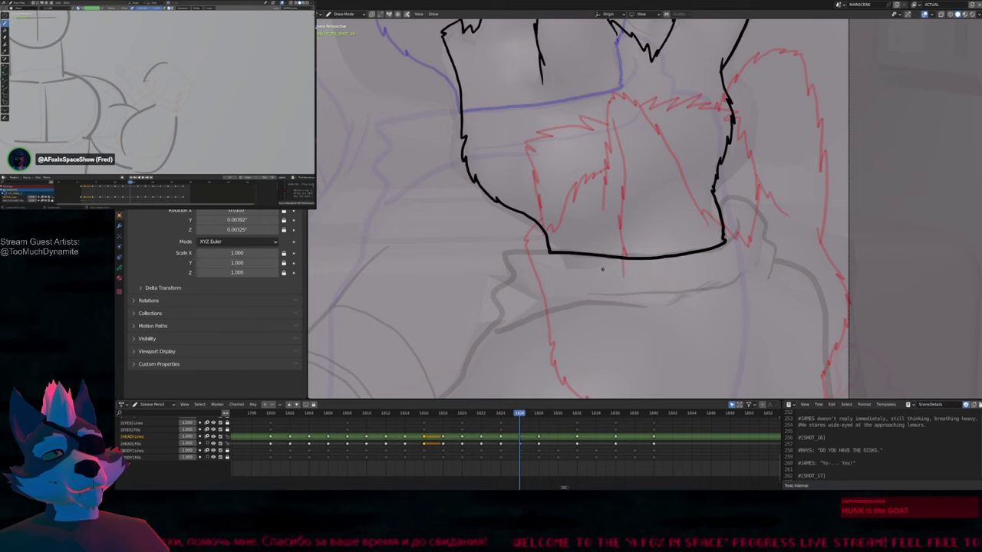
Adjust the brush size and pan the view from the ears down to the collar
key(f)
click(551, 297)
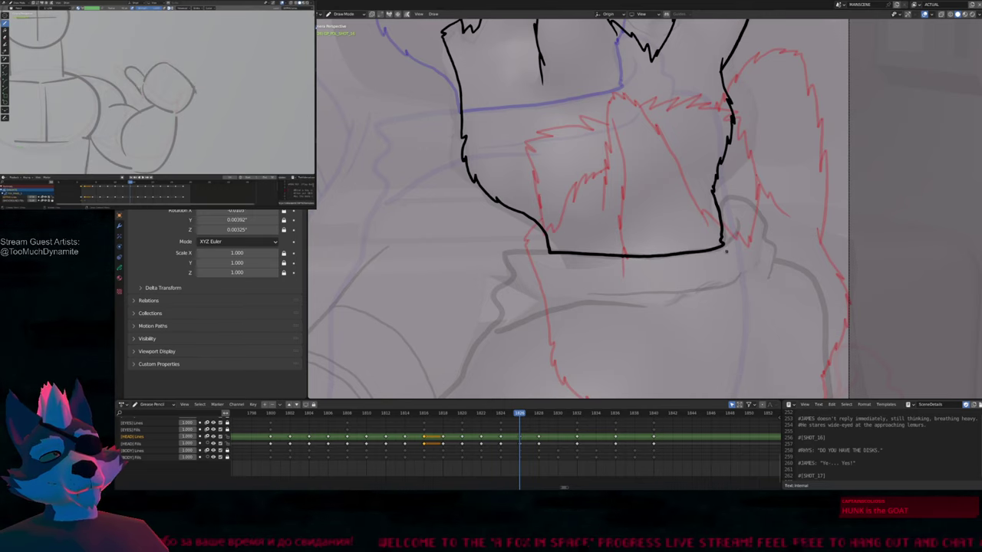
scroll(725, 250, down, 3)
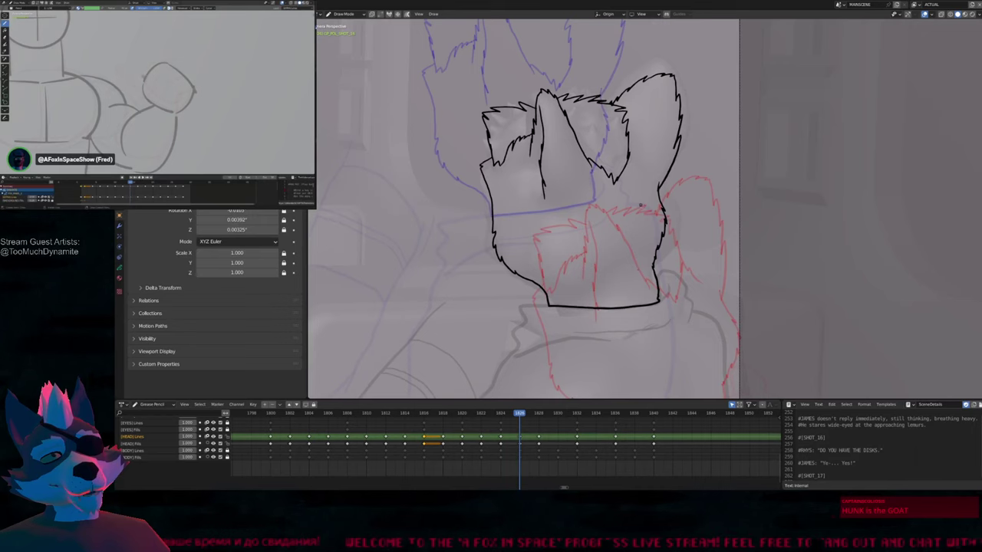
shift+middle_drag(641, 205, 639, 234)
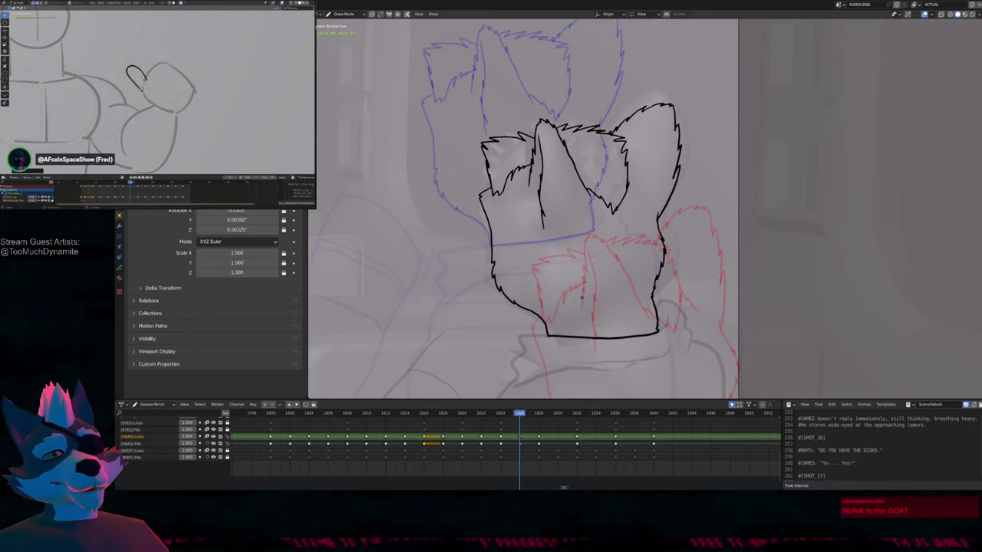
shift+middle_drag(593, 287, 586, 268)
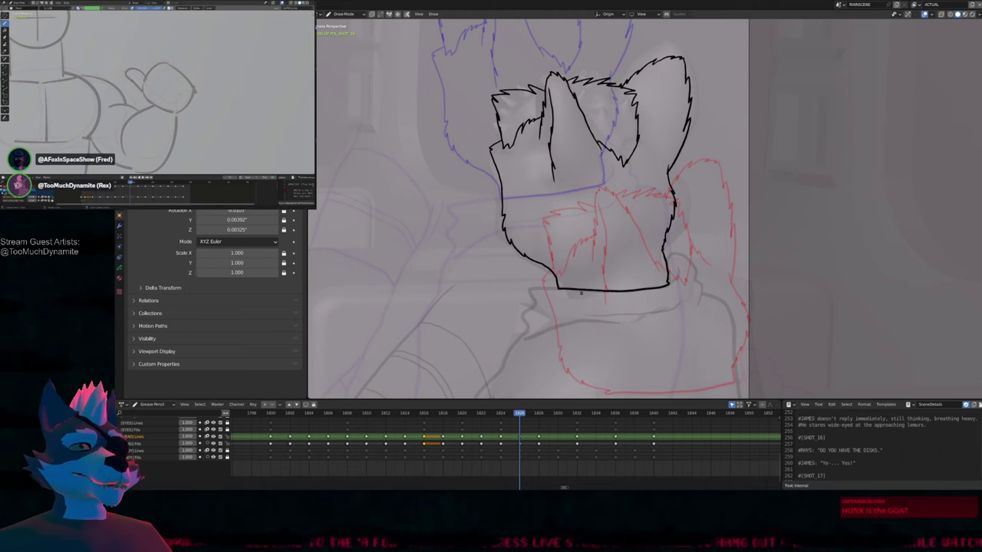
shift+middle_drag(582, 266, 588, 308)
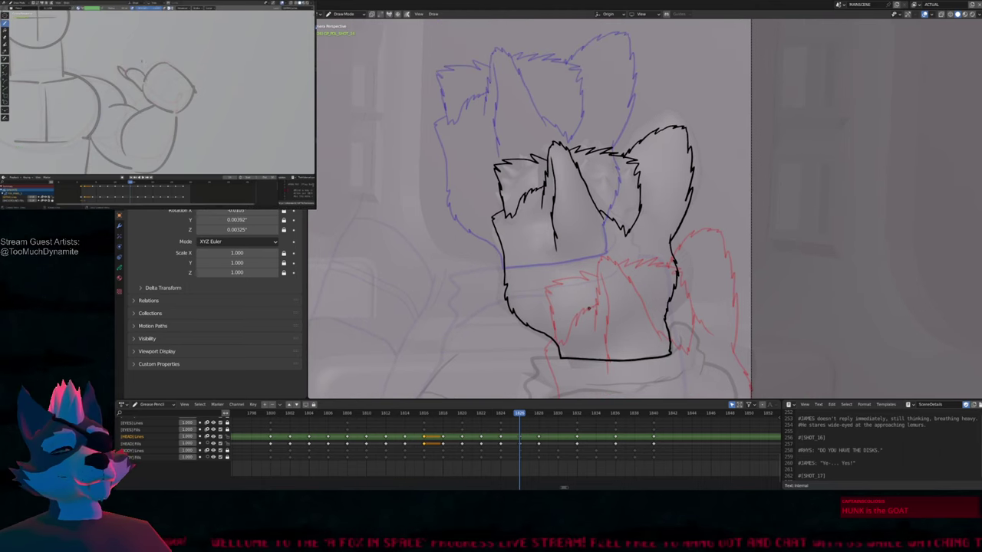
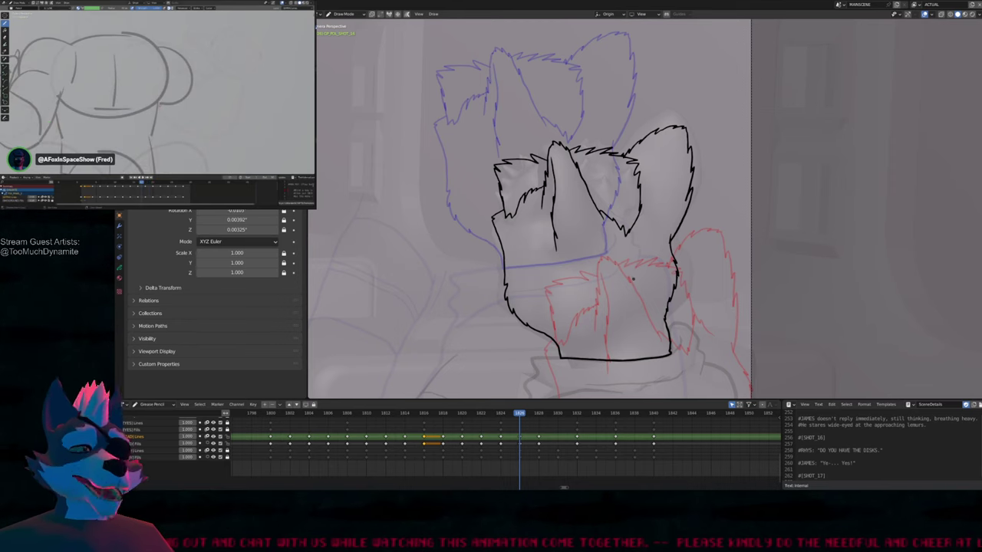
Frame the character's head in the viewport and resize the drawing brush
scroll(529, 207, down, 3)
mouse_move(641, 328)
shift+middle_down()
mouse_move(627, 317)
mouse_move(627, 221)
mouse_move(625, 250)
mouse_move(588, 259)
shift+middle_up()
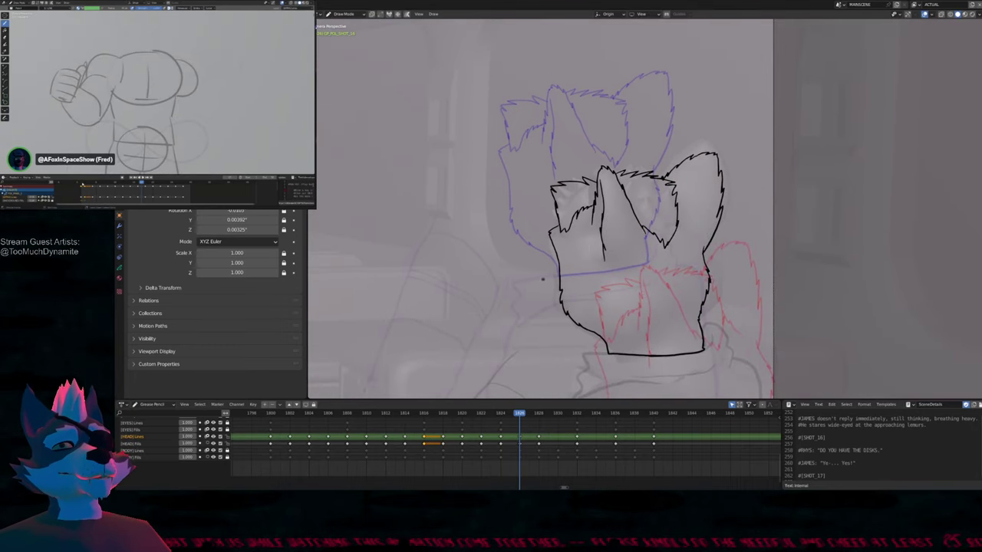
key(f)
click(541, 247)
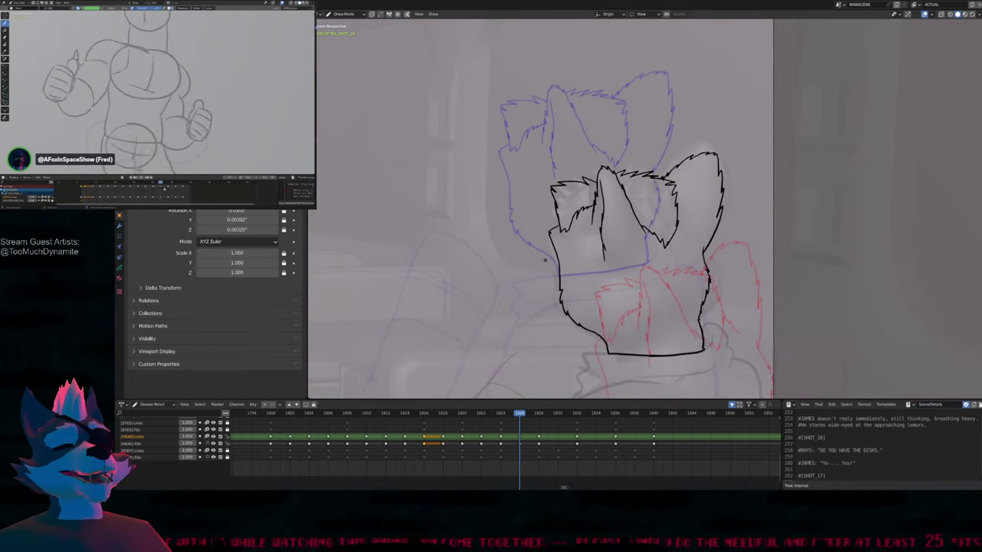
scroll(559, 234, up, 3)
scroll(560, 242, up, 1)
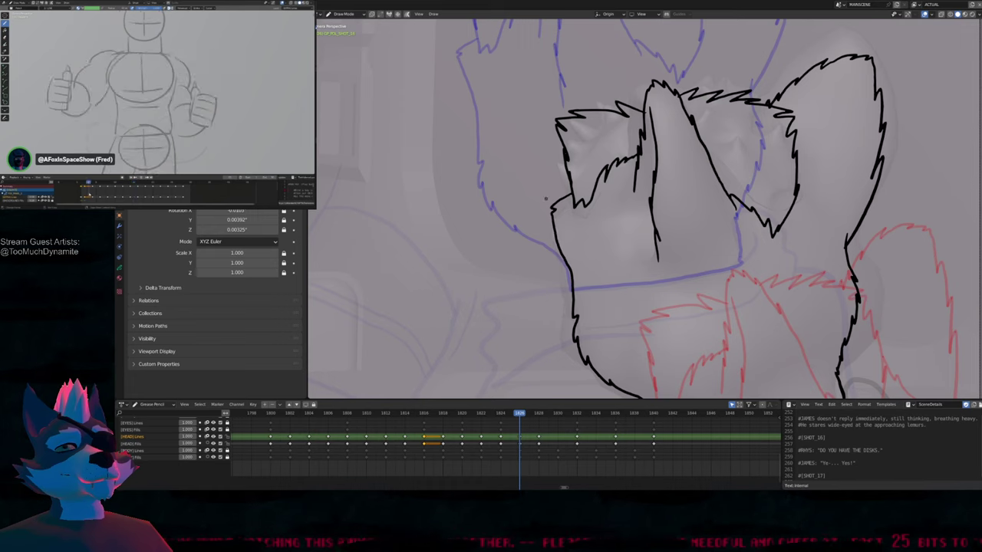
scroll(571, 128, down, 5)
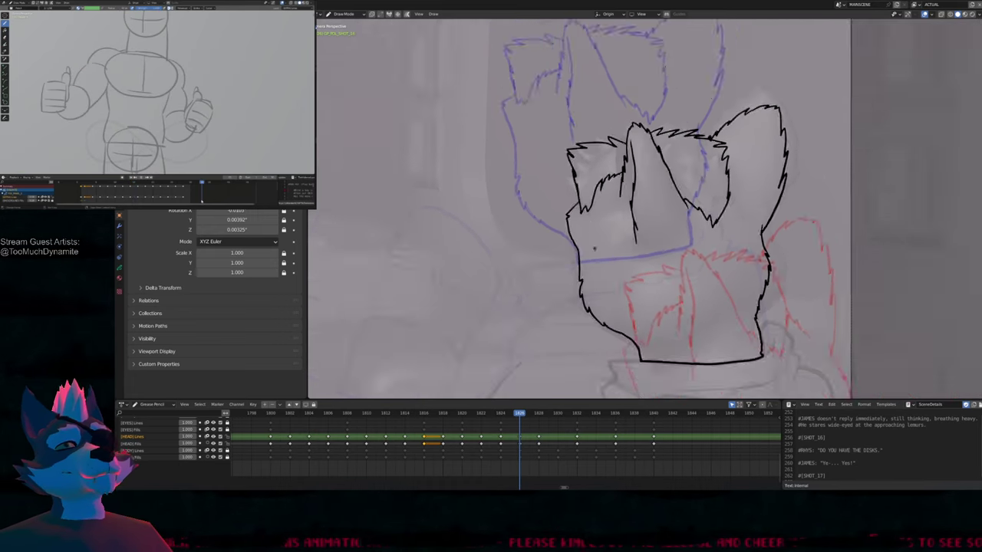
Flip between the neighbouring head drawings around frames 1824-1828 to compare them
key(Left)
key(Left)
key(Right)
key(Right)
key(Right)
key(Right)
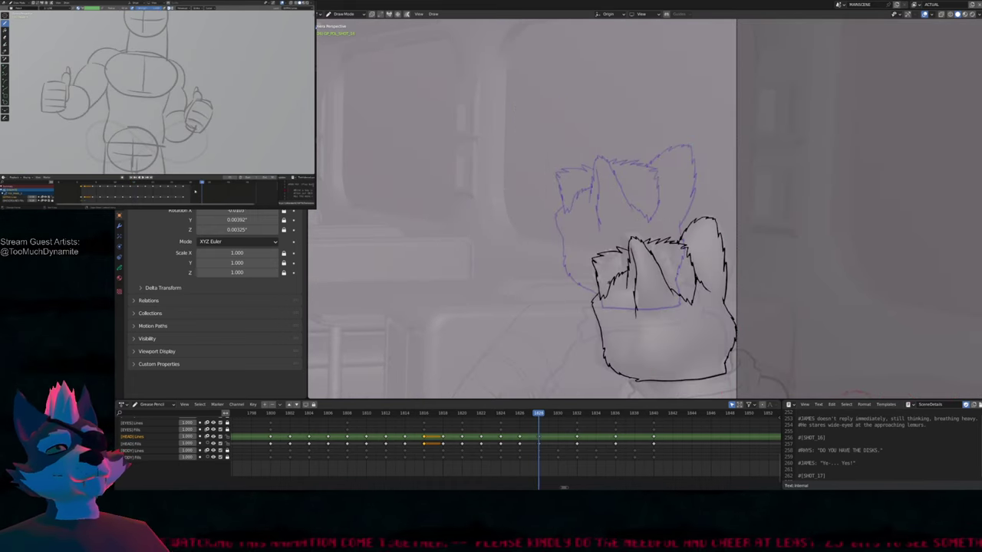
key(Left)
key(Left)
key(Left)
key(Left)
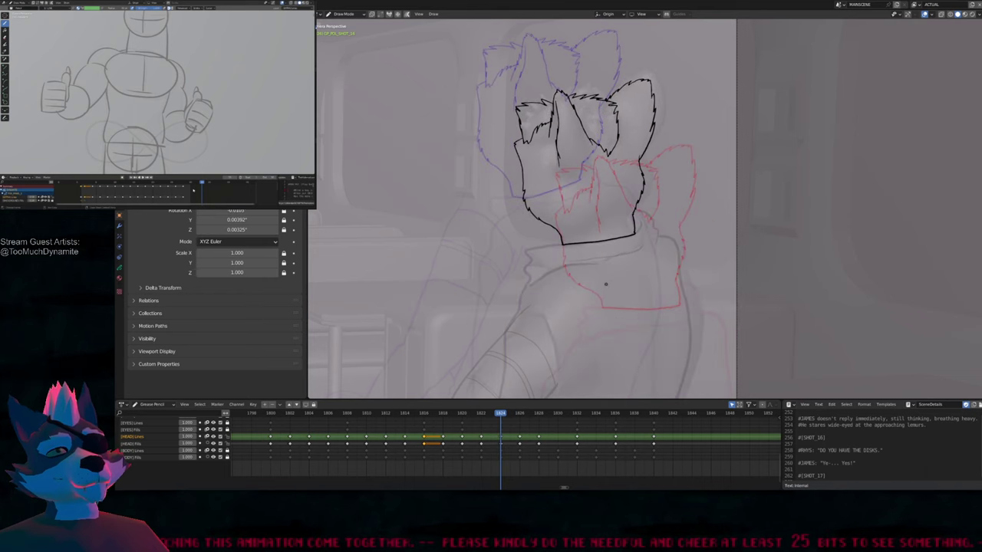
key(Right)
key(Right)
key(Right)
key(Right)
scroll(639, 228, up, 2)
scroll(635, 285, down, 3)
key(Left)
key(Left)
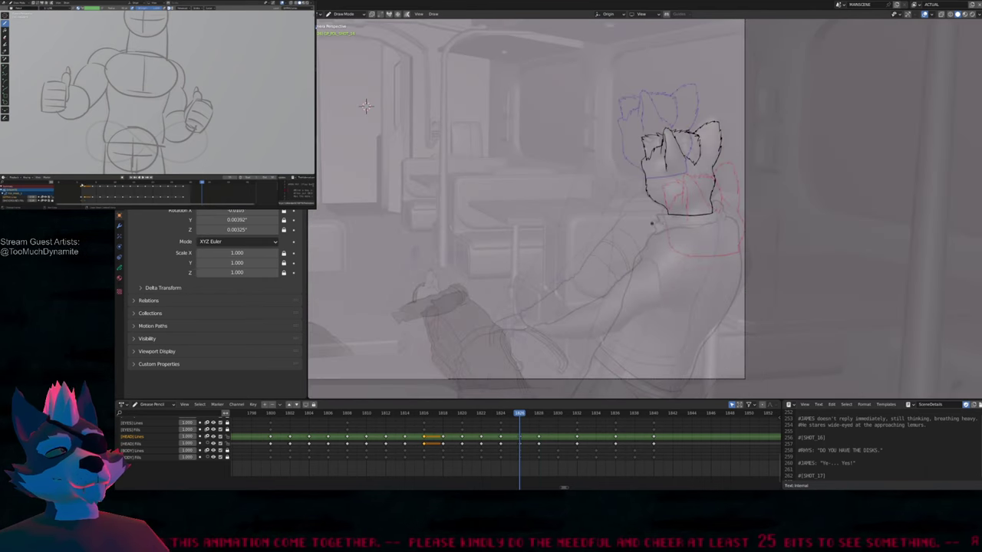
scroll(657, 220, up, 5)
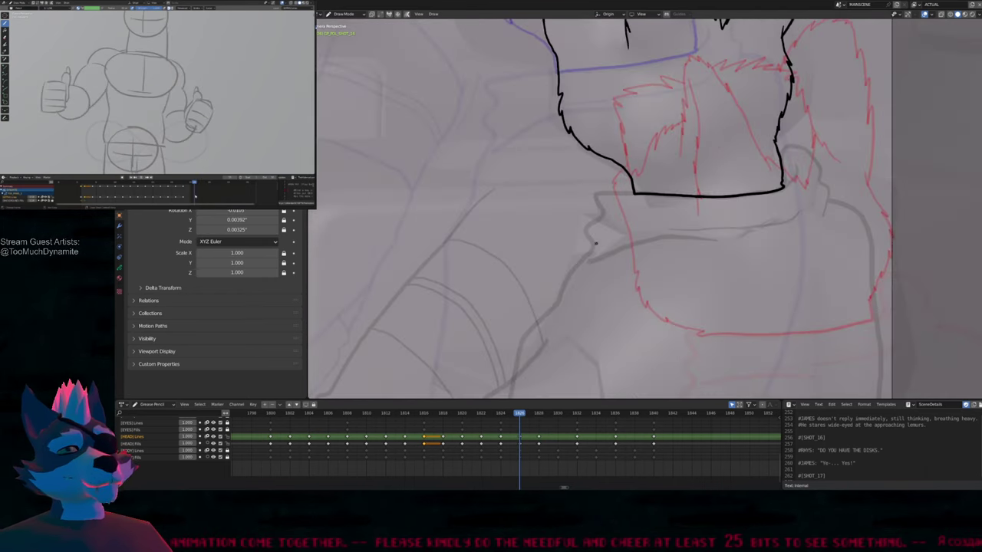
scroll(595, 289, down, 5)
ctrl+scroll(591, 297, left, 2)
key(Left)
shift+scroll(629, 272, down, 3)
On frame 1826, scribble the note '6r6' beside the character's head
key(Left)
key(Right)
key(Right)
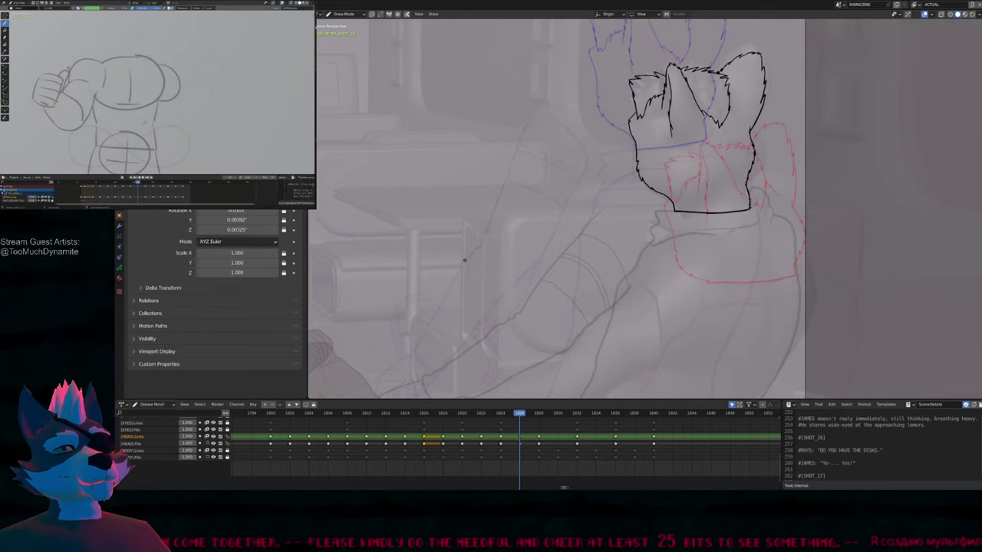
drag(510, 287, 532, 262)
mouse_move(565, 209)
mouse_down()
mouse_move(557, 314)
mouse_move(576, 302)
mouse_up()
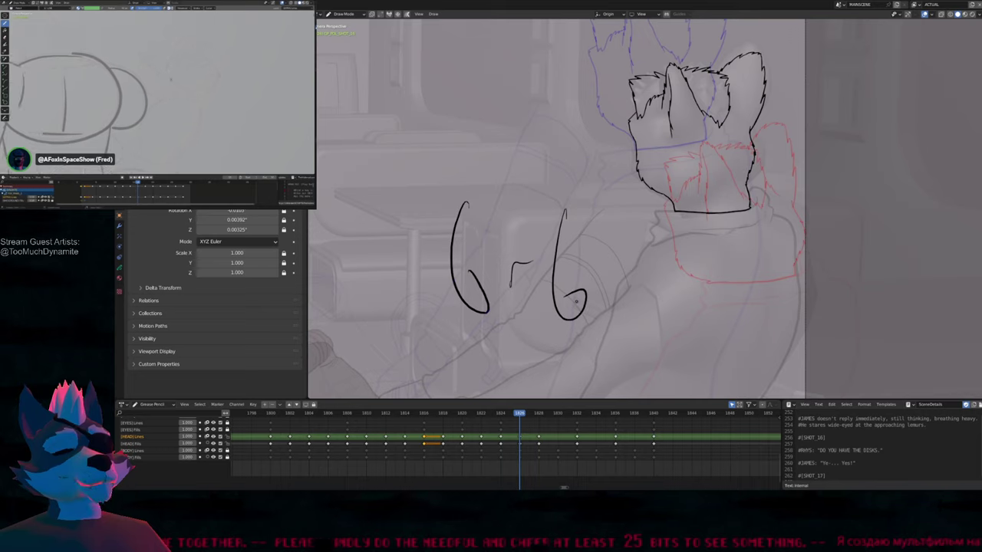
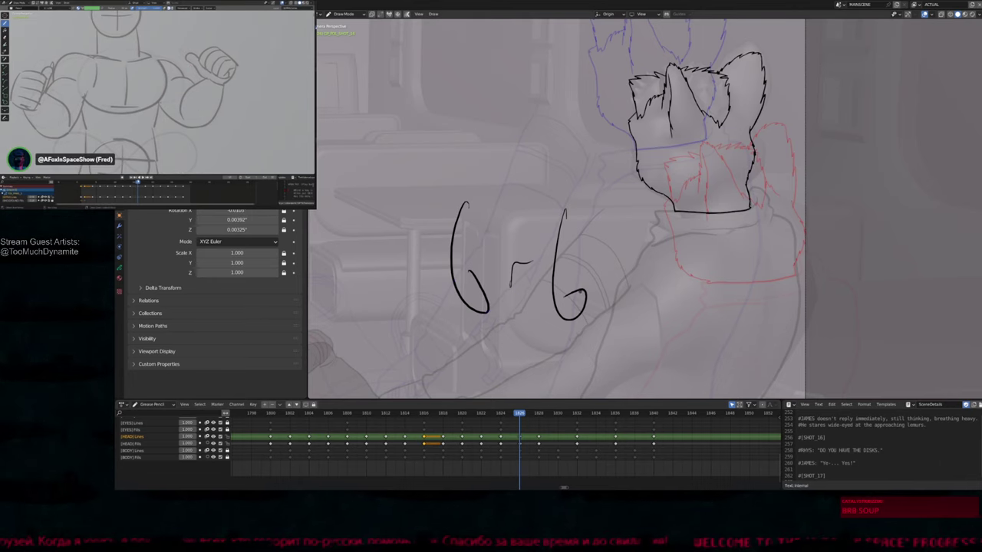
Undo the stray 6r6 doodle strokes in the train-car shot
mouse_move(430, 320)
shift+middle_down()
mouse_move(535, 243)
mouse_move(729, 264)
mouse_move(598, 263)
mouse_move(603, 274)
shift+middle_up()
key(ctrl+z)
key(ctrl+z)
key(ctrl+z)
mouse_move(504, 294)
shift+middle_down()
mouse_move(461, 336)
mouse_move(516, 302)
mouse_move(658, 269)
mouse_move(673, 234)
mouse_move(728, 219)
mouse_move(771, 234)
shift+middle_up()
scroll(706, 232, up, 3)
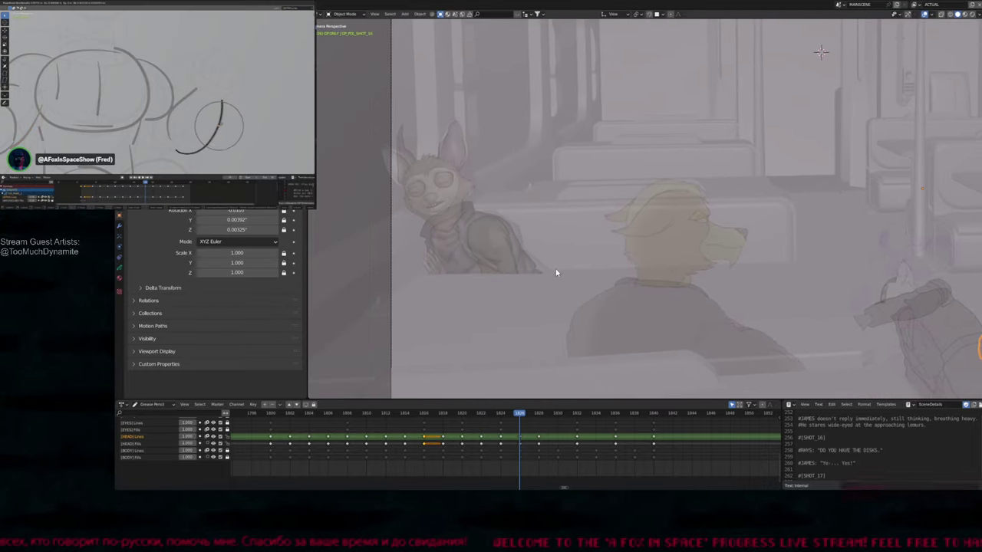
Select the standing character's Grease Pencil line art and return to Draw Mode on it
key(ctrl+Tab)
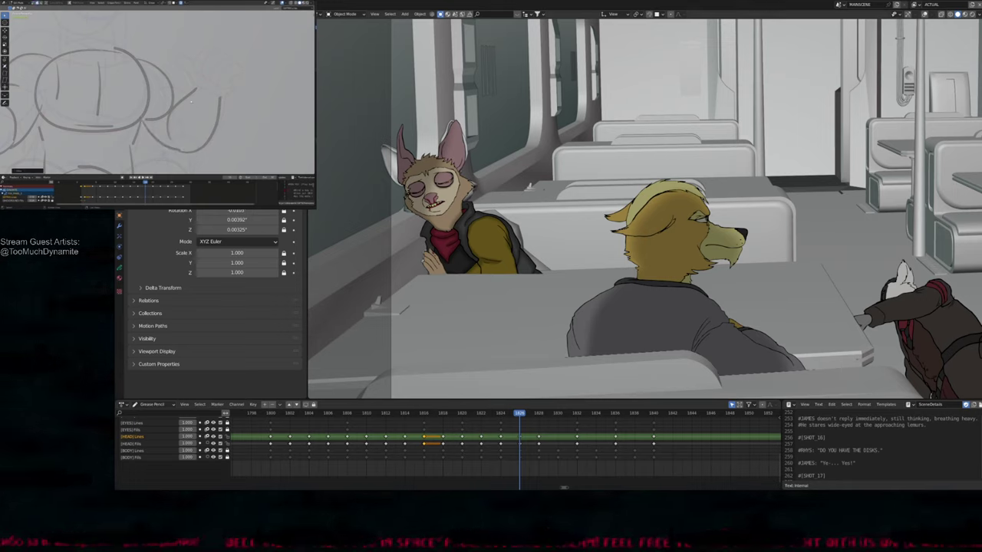
click(788, 216)
key(KP_0)
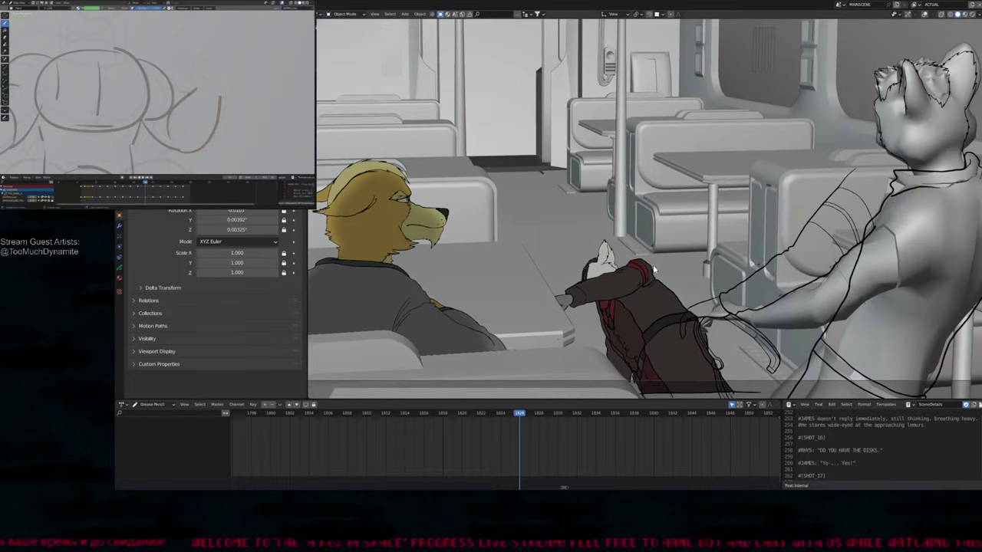
click(719, 294)
key(ctrl+Tab)
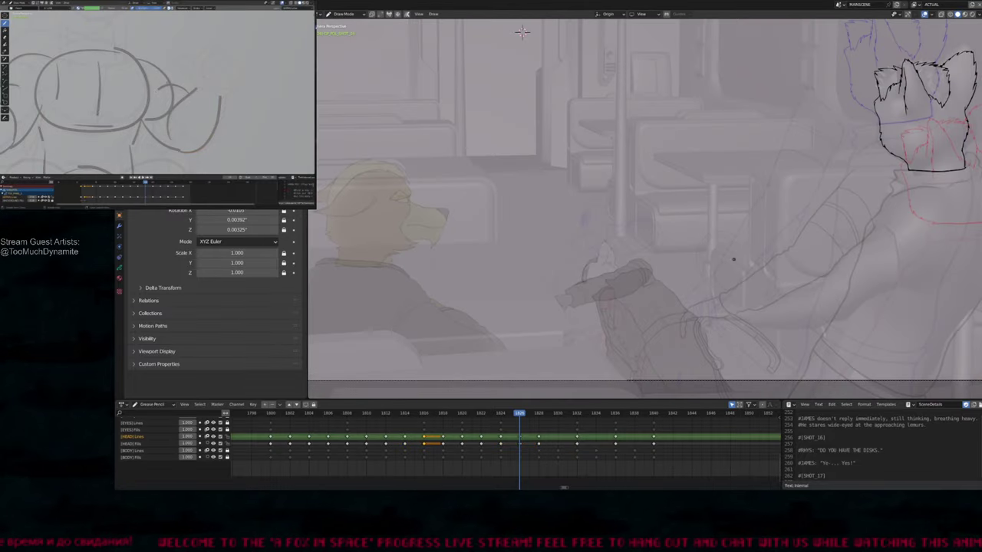
key(KP_Decimal)
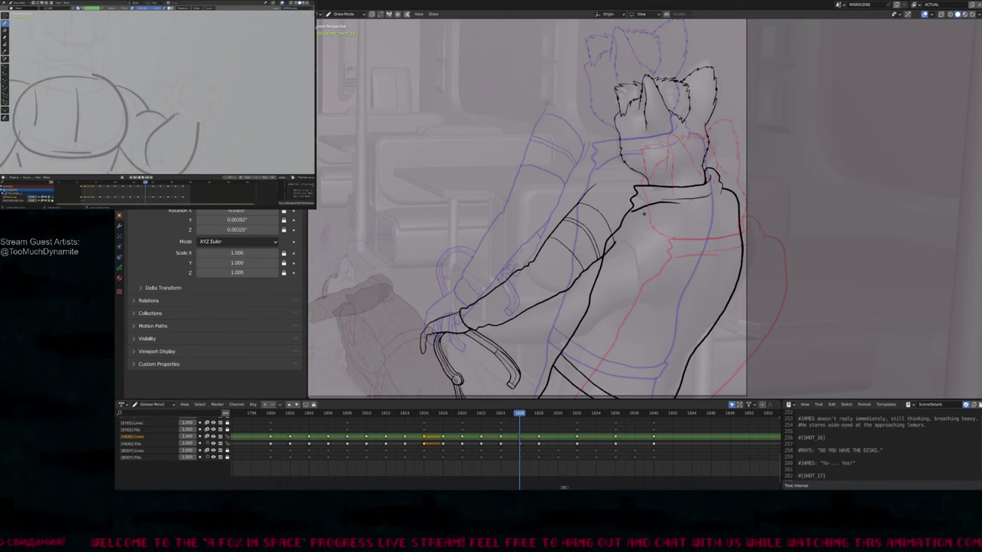
Flip between the arm poses at keyframes 1816 and 1824 to compare them
key(Down)
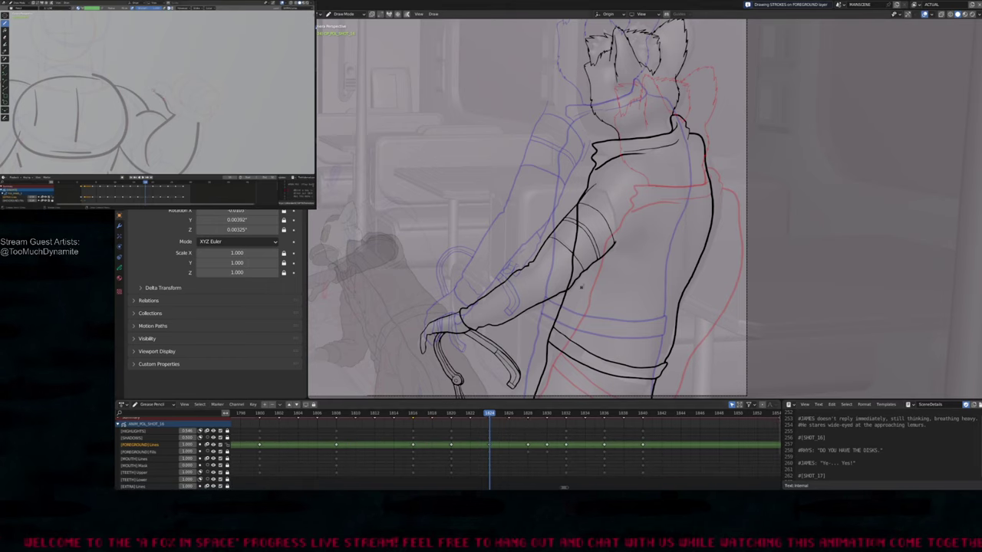
key(Left)
key(Left)
key(Left)
key(Left)
key(Left)
key(Left)
key(Left)
key(Left)
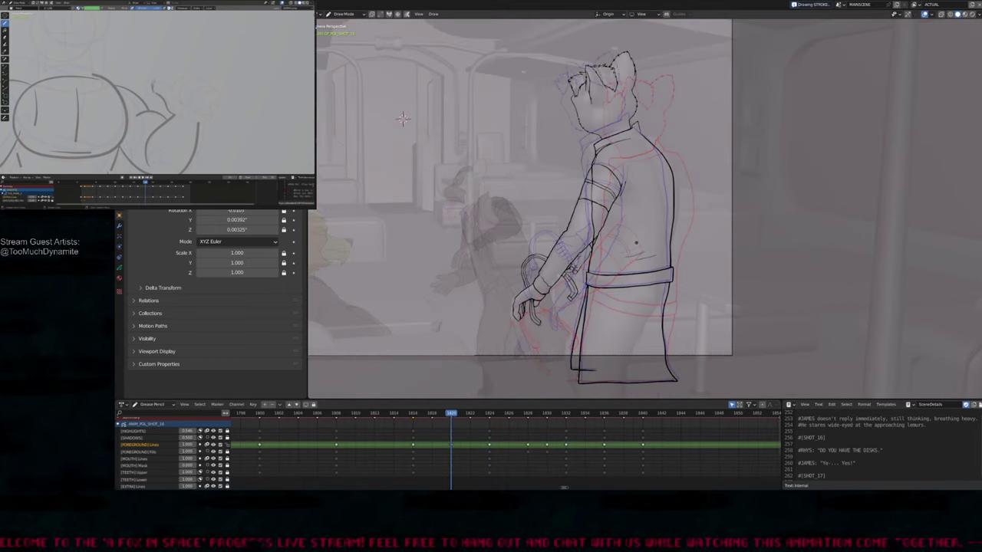
key(Right)
key(Right)
key(Right)
key(Right)
key(Right)
key(Right)
key(Right)
key(Right)
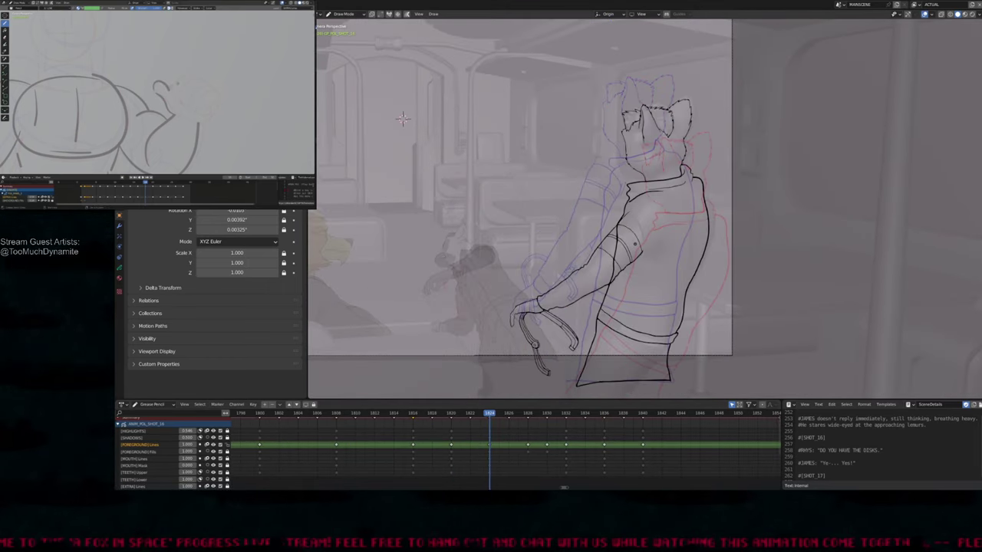
key(Left)
key(Left)
key(Left)
key(Left)
key(Left)
key(Left)
key(Left)
key(Left)
key(Left)
key(Left)
key(Left)
key(Left)
key(Left)
key(Left)
key(Left)
key(Left)
key(Right)
key(Right)
key(Right)
key(Right)
key(Right)
key(Right)
key(Right)
key(Right)
middle_drag(391, 436, 414, 430)
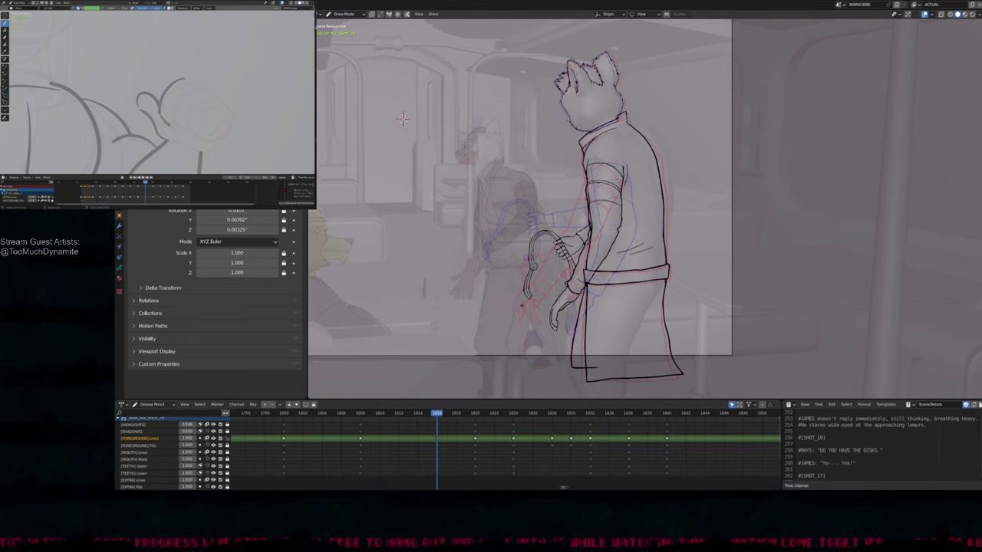
At frame 1812, delete the extended arm strokes in Edit Mode
click(398, 415)
key(Tab)
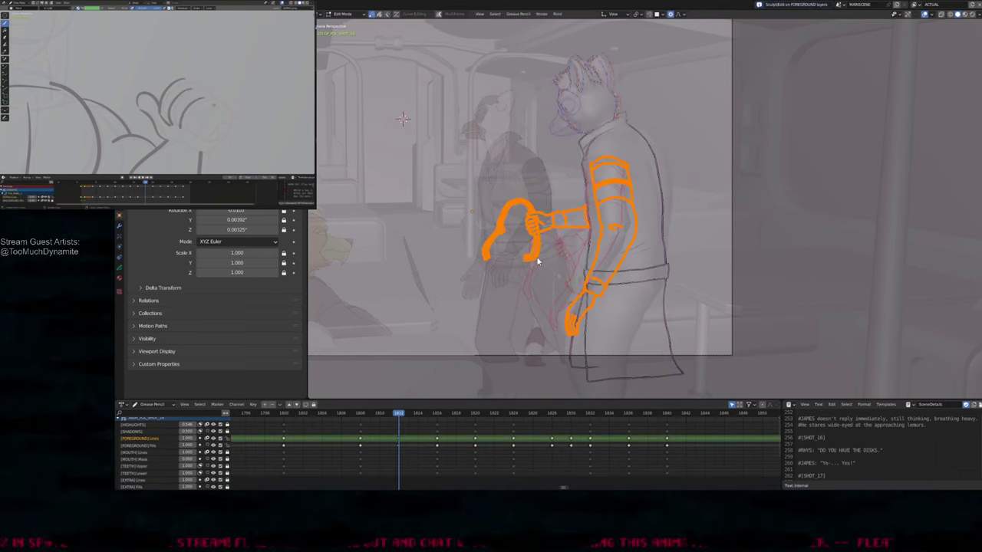
scroll(534, 254, up, 5)
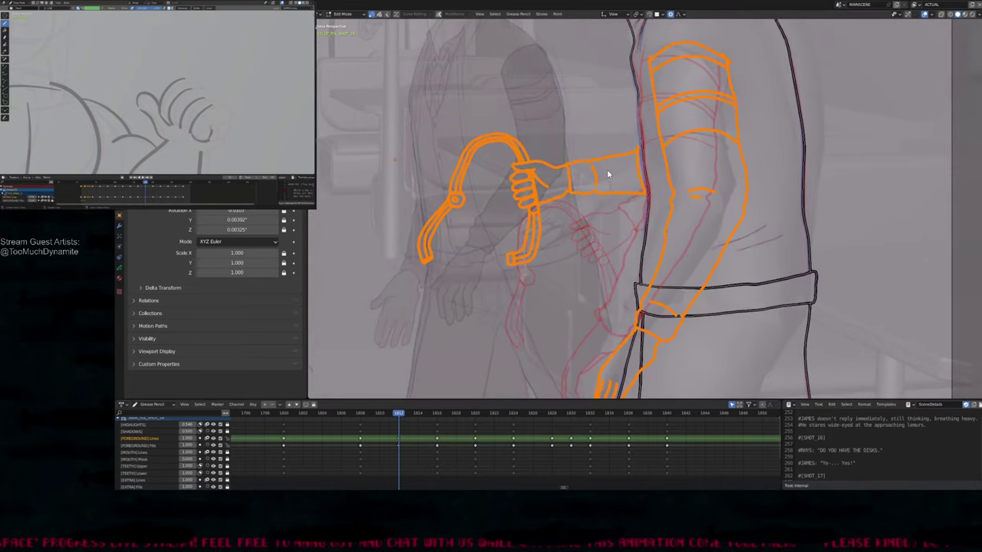
mouse_move(608, 174)
middle_down()
mouse_move(605, 213)
mouse_move(601, 186)
middle_up()
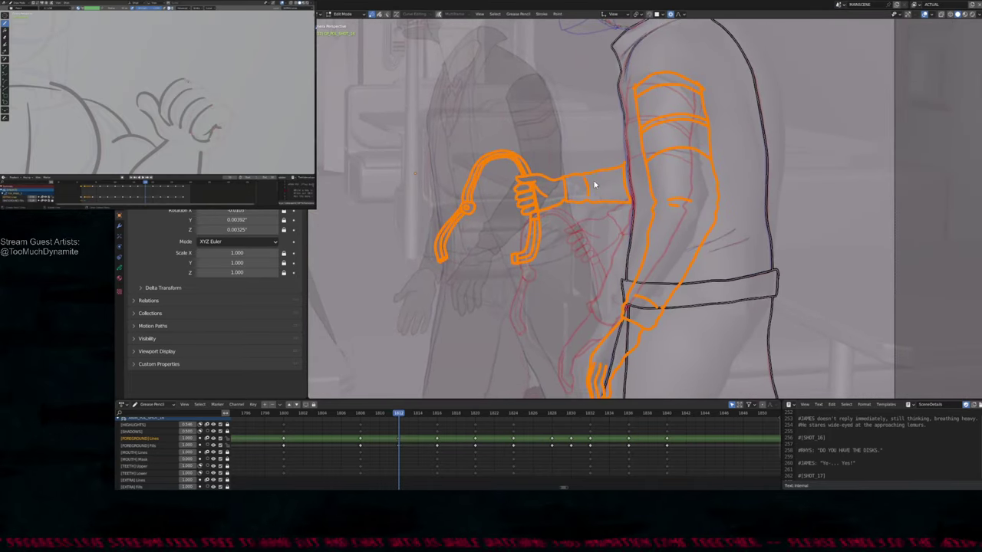
key(Delete)
key(KP_0)
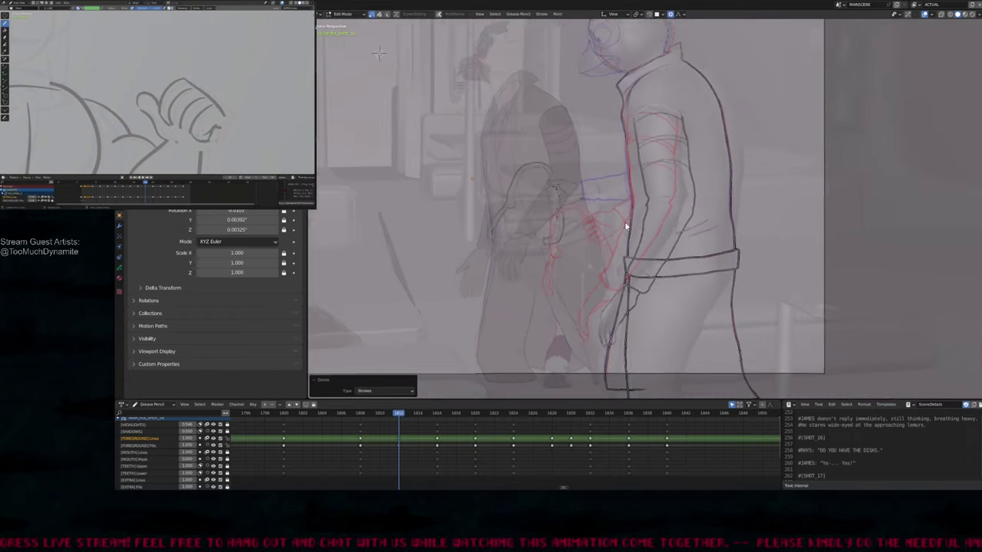
Lasso the hanging arm, rotate and shift it into place, then return to Draw Mode
mouse_move(653, 92)
mouse_down()
mouse_move(629, 109)
mouse_move(596, 221)
mouse_move(589, 284)
mouse_move(616, 351)
mouse_move(762, 255)
mouse_move(769, 138)
mouse_up()
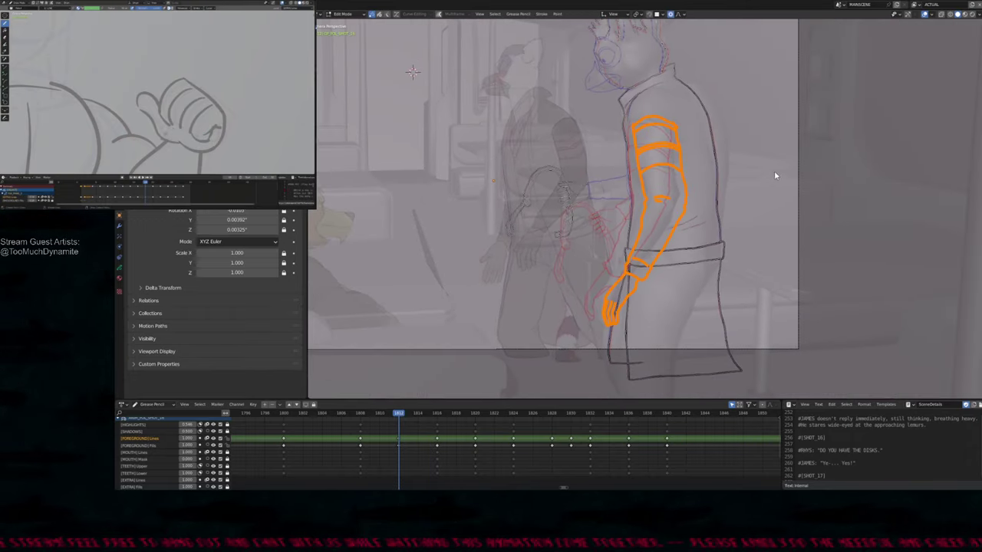
key(r)
click(775, 178)
key(g)
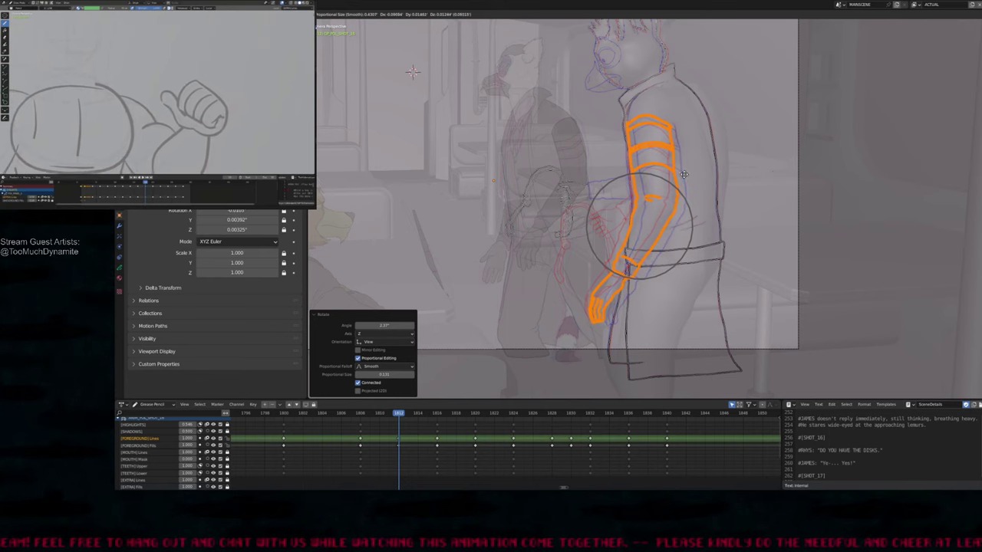
click(684, 175)
key(Tab)
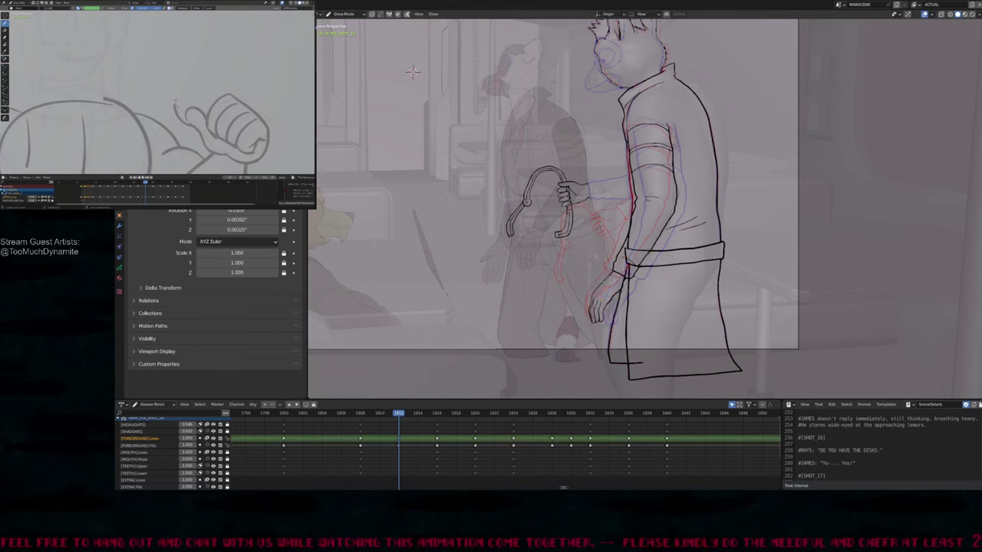
scroll(599, 330, up, 3)
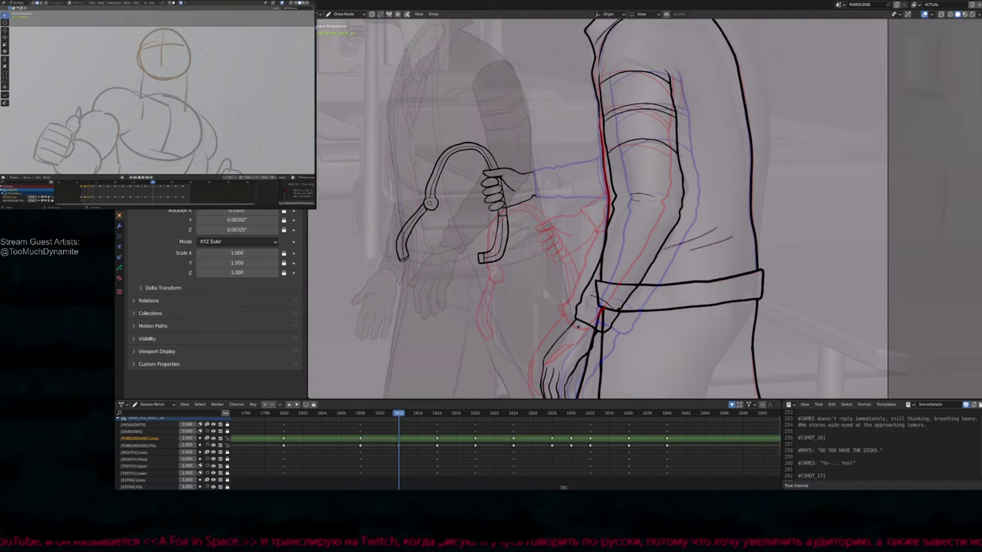
scroll(598, 207, down, 3)
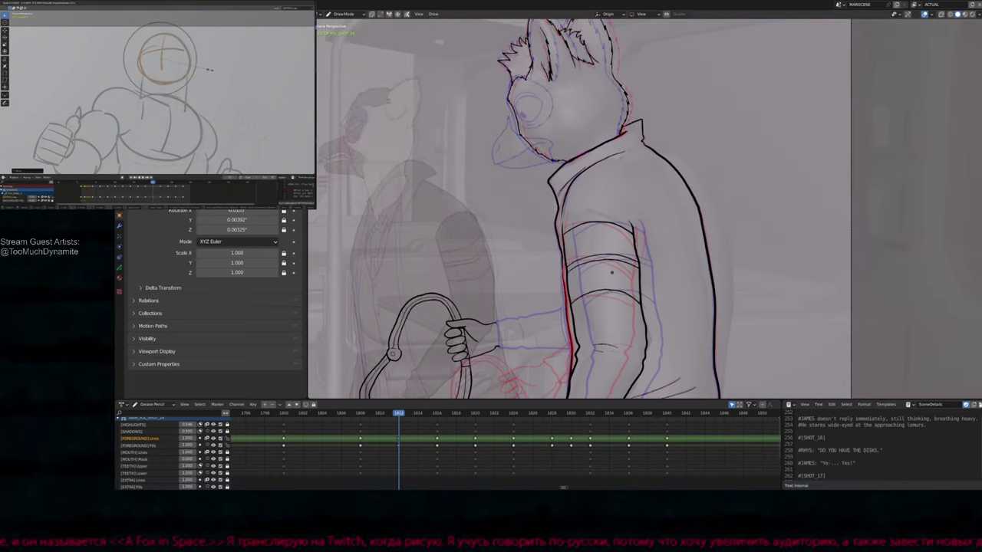
scroll(611, 271, down, 3)
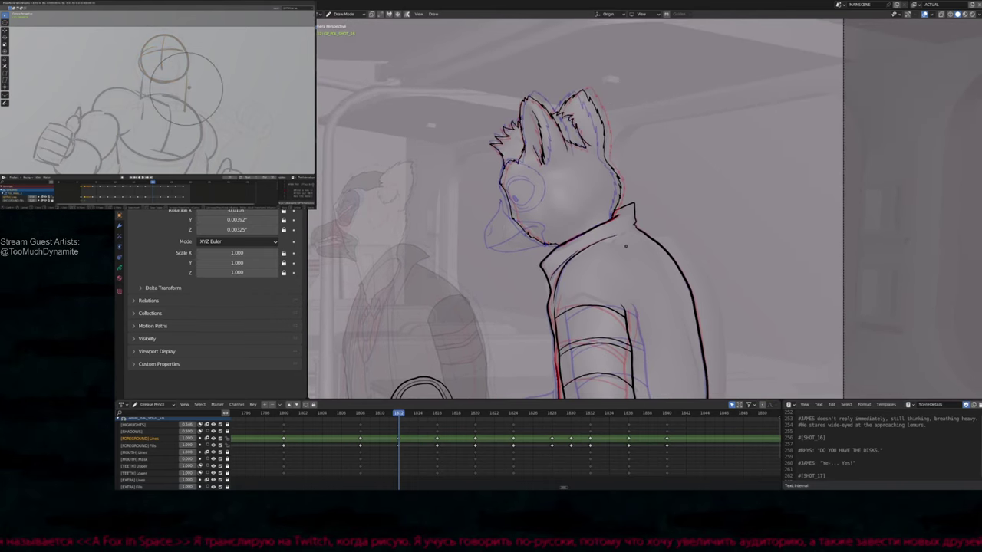
scroll(611, 271, down, 4)
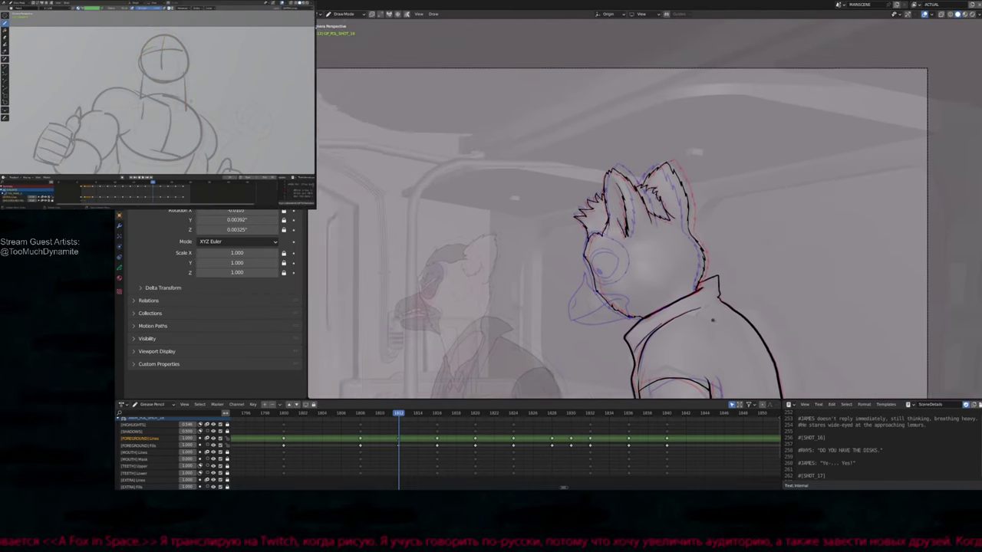
scroll(712, 321, up, 5)
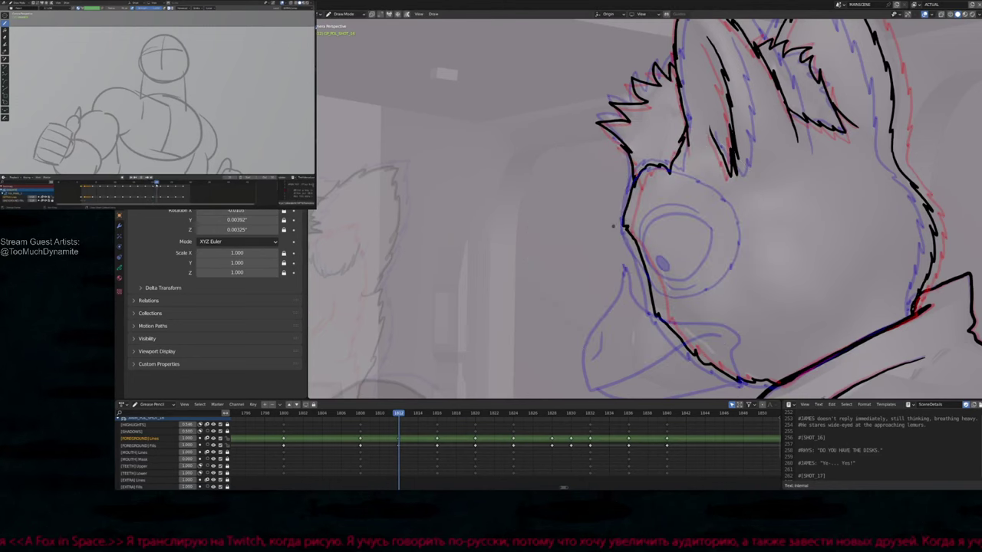
key(alt+a)
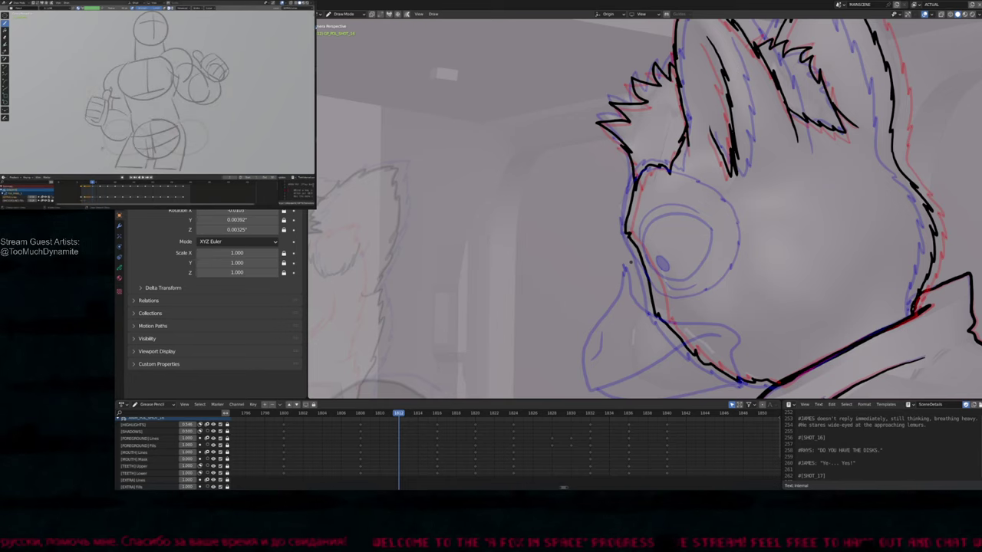
scroll(644, 207, down, 4)
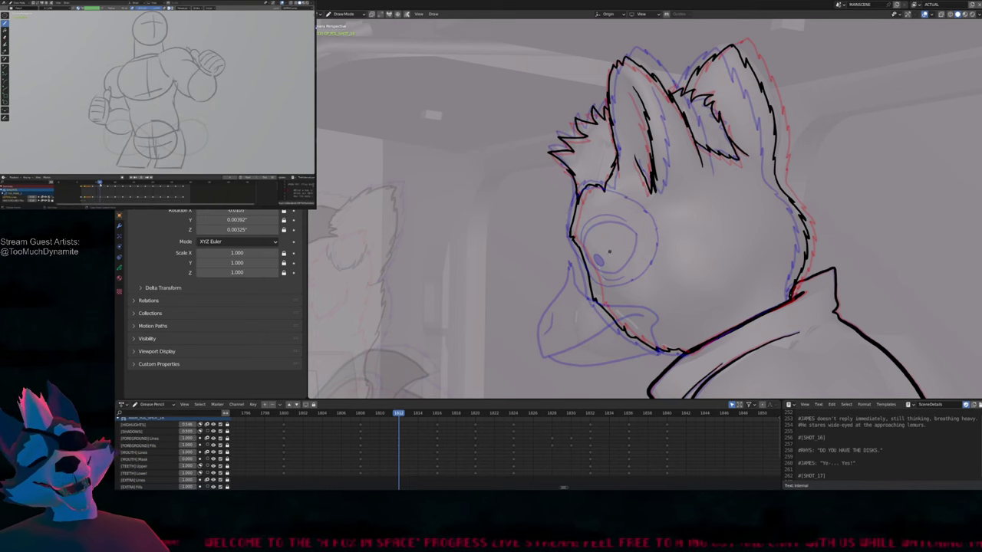
middle_drag(613, 235, 583, 184)
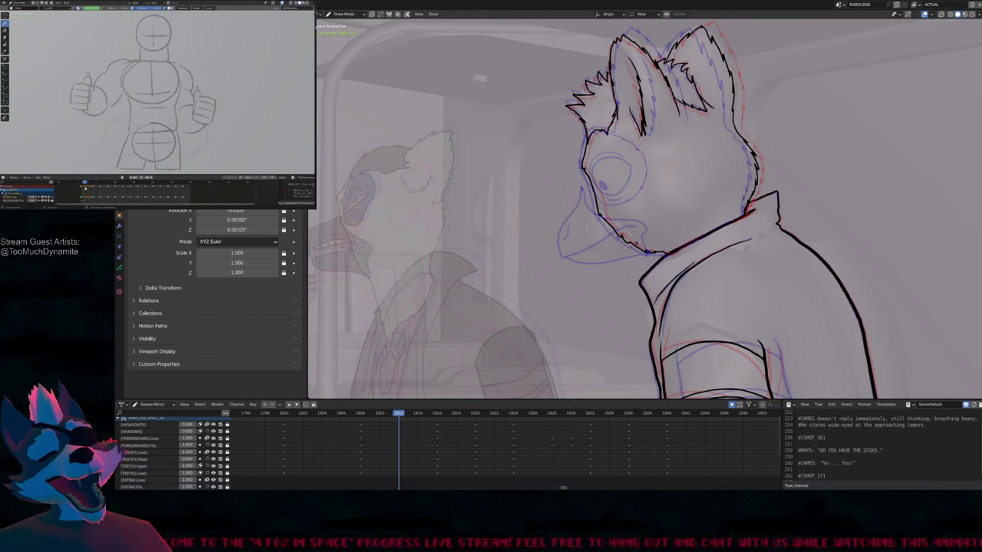
mouse_move(617, 226)
shift+middle_down()
mouse_move(642, 263)
mouse_move(653, 197)
shift+middle_up()
scroll(654, 197, down, 2)
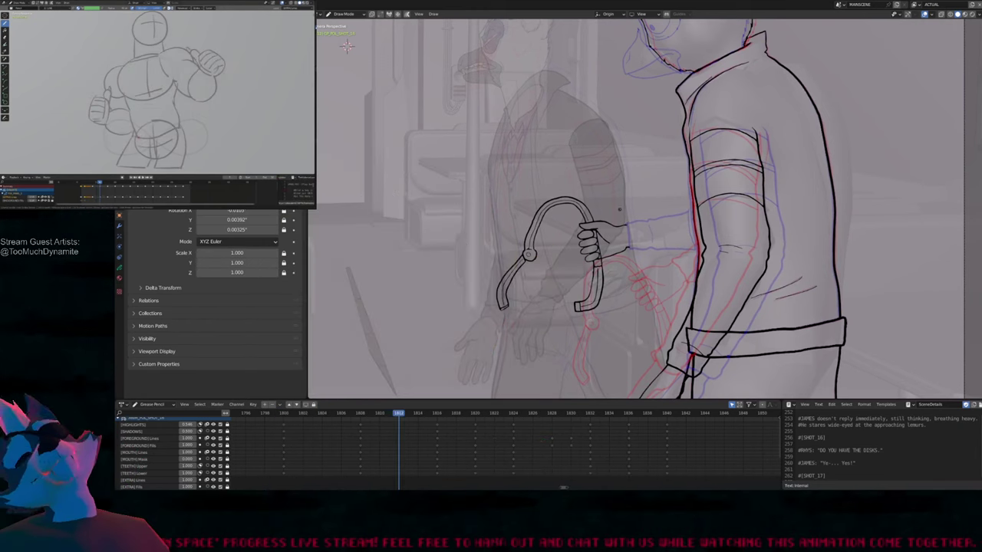
scroll(590, 212, up, 4)
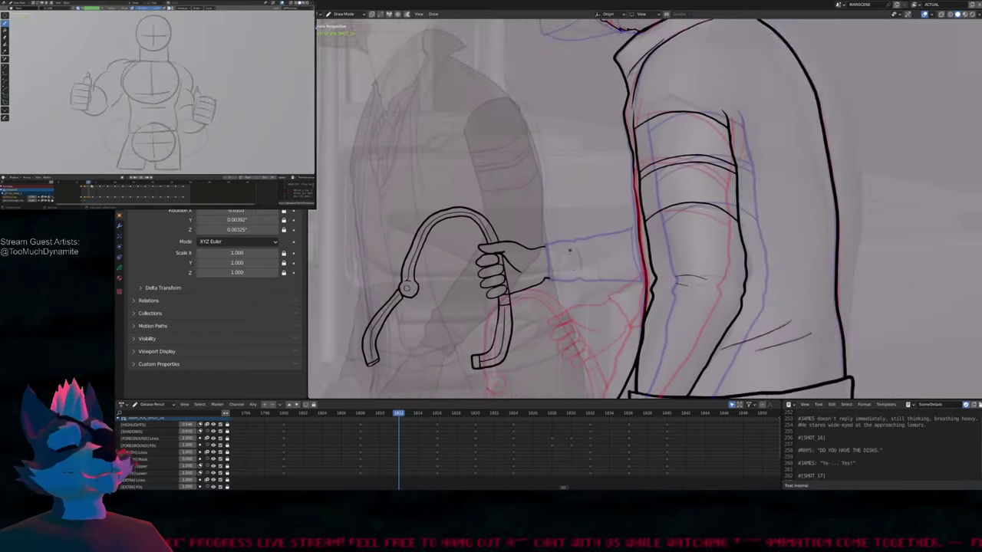
scroll(590, 212, down, 3)
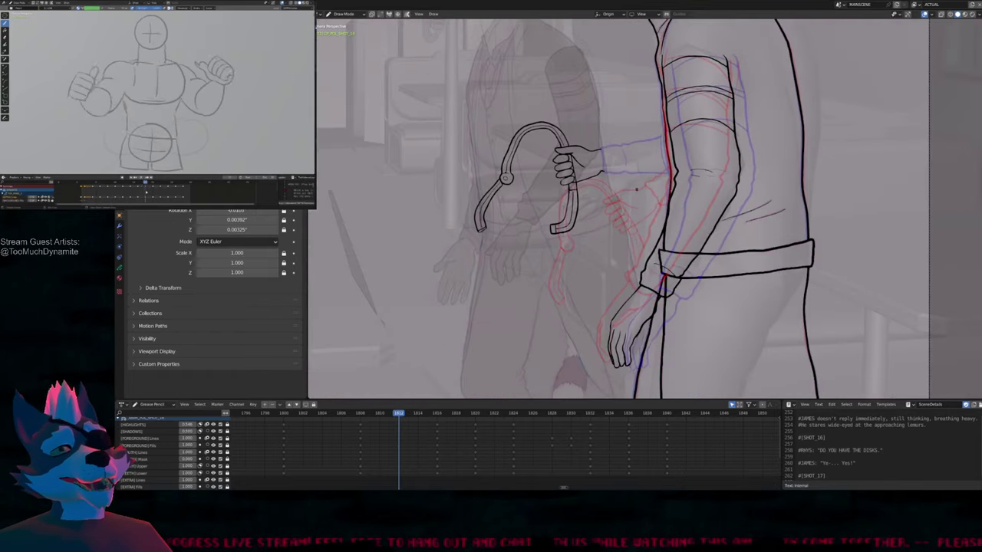
In Edit Mode, select the arm strokes and lasso the whip and hand strokes
key(Tab)
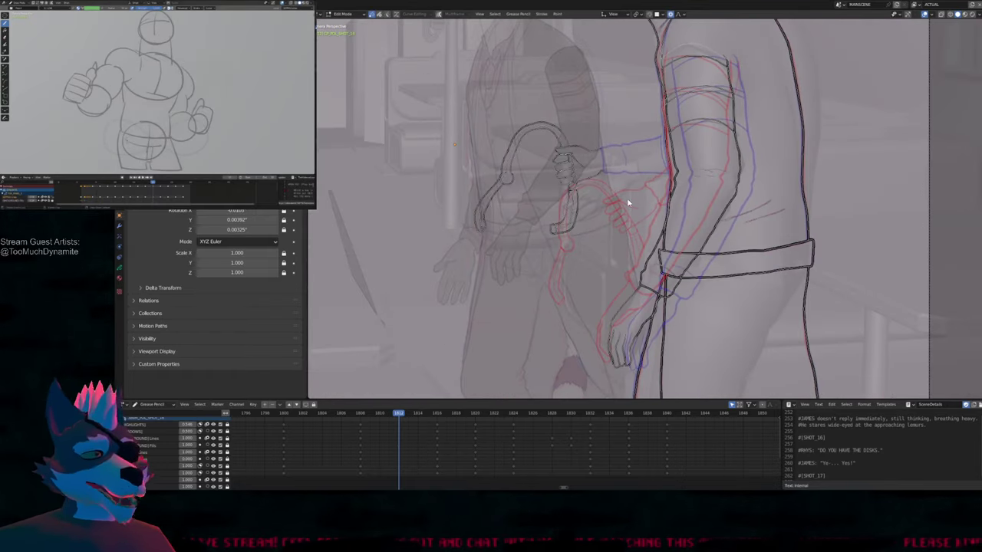
key(Tab)
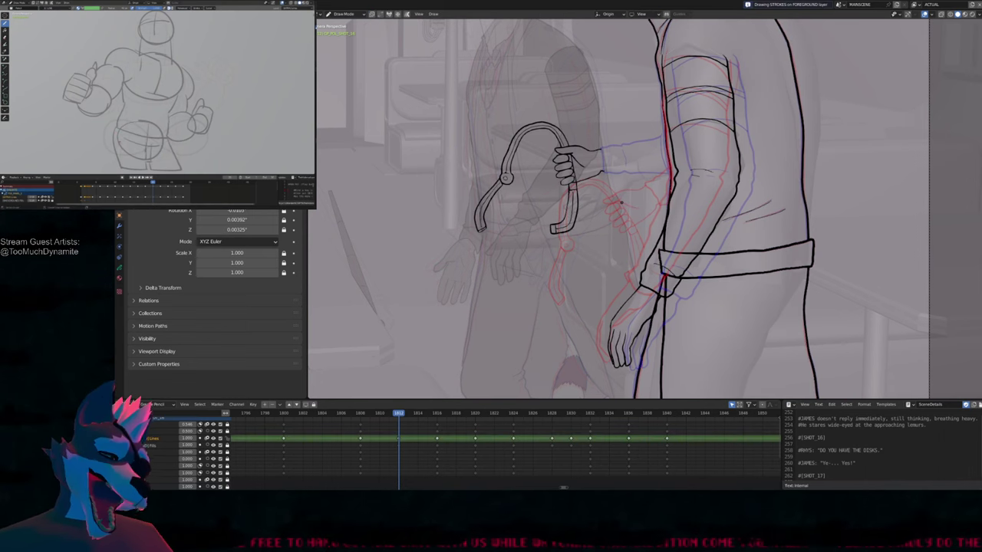
key(Tab)
scroll(647, 208, down, 2)
click(646, 208)
shift+click(634, 193)
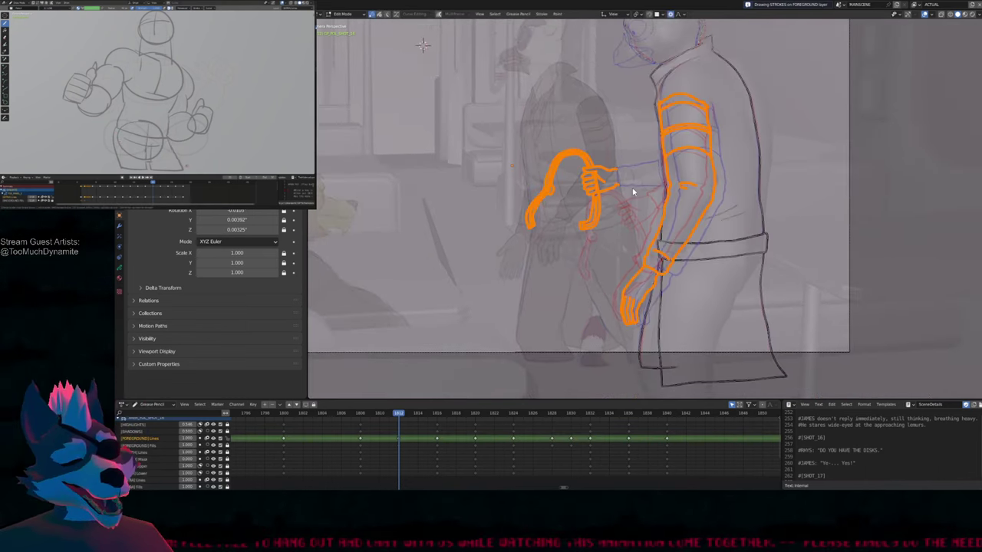
shift+middle_drag(634, 192, 633, 138)
scroll(634, 137, up, 4)
shift+middle_drag(636, 95, 651, 150)
scroll(651, 150, down, 2)
mouse_move(653, 110)
ctrl+right_down()
mouse_move(526, 107)
mouse_move(508, 259)
ctrl+right_up()
Move and rotate the whip with proportional falloff, bending it toward the hand
key(g)
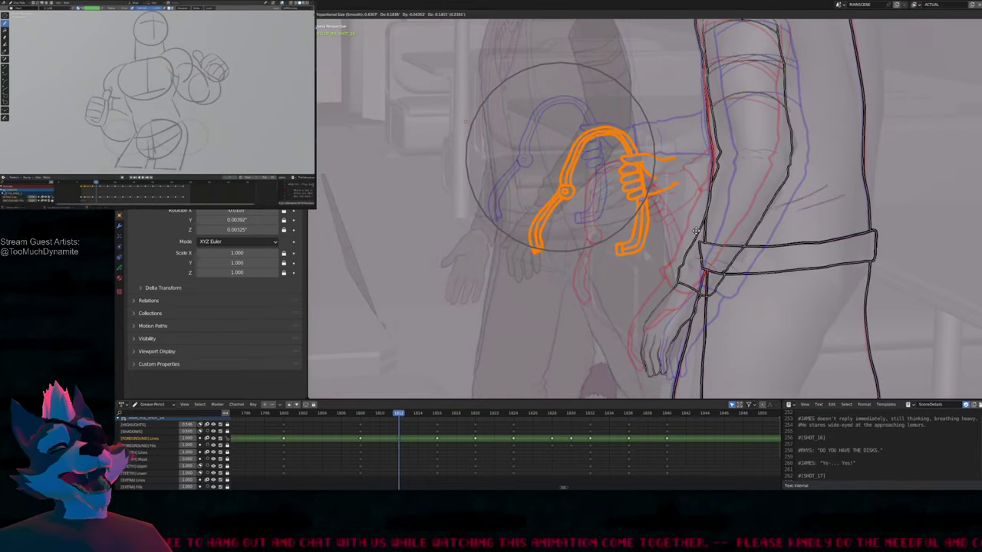
click(696, 233)
key(r)
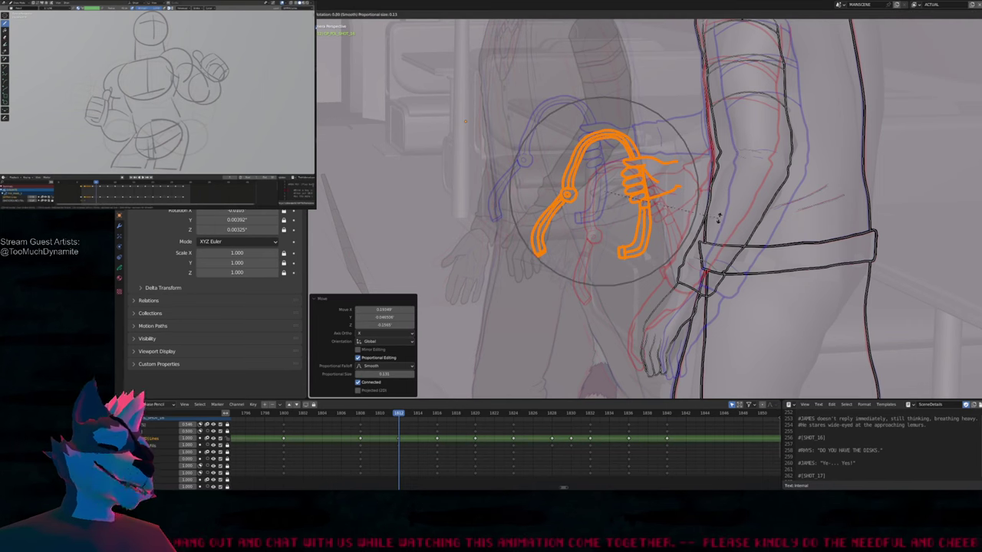
click(721, 205)
key(g)
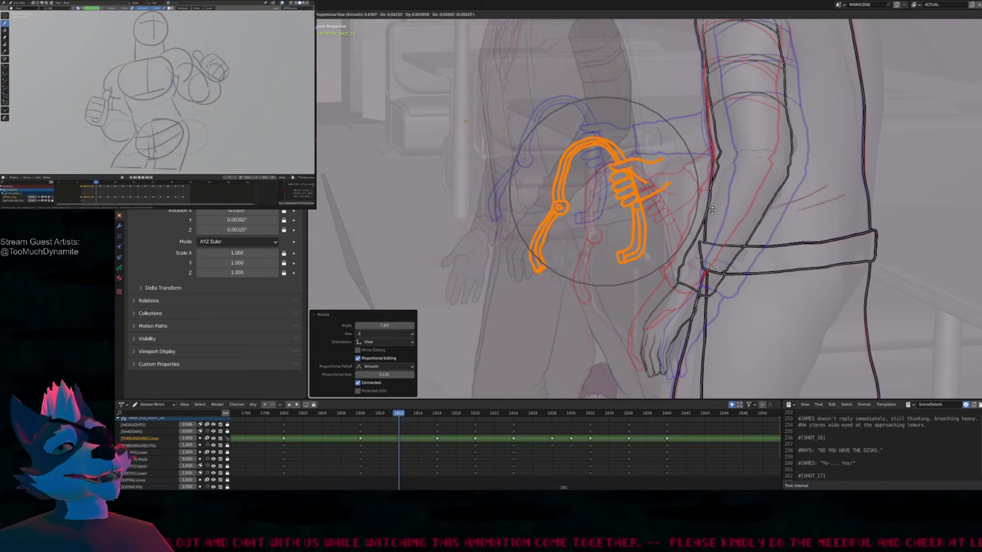
click(713, 207)
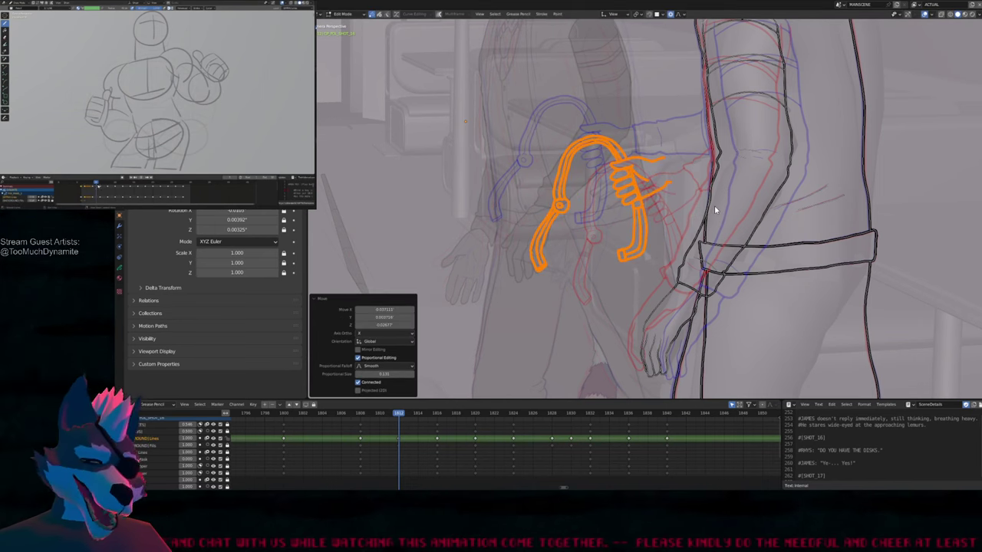
key(r)
click(713, 211)
scroll(700, 207, up, 3)
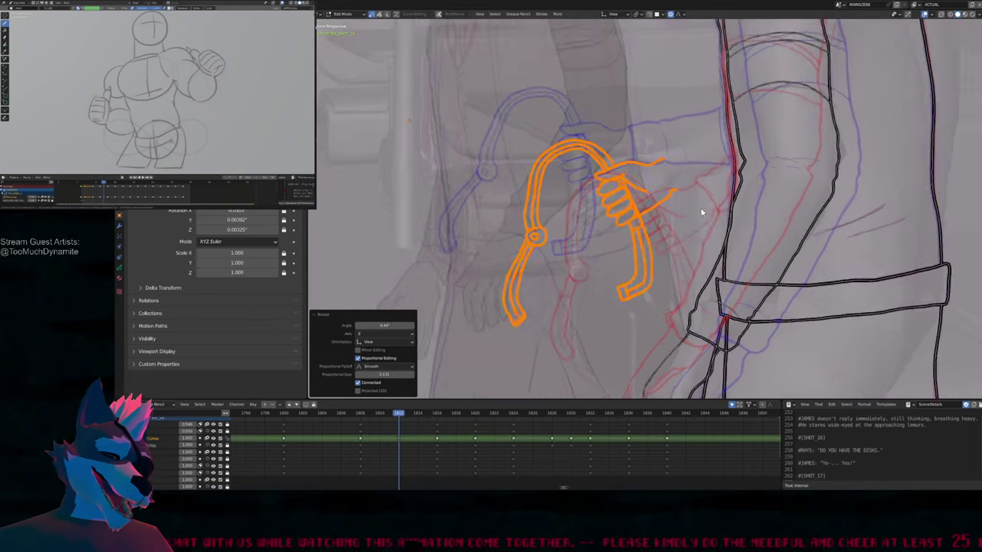
shift+middle_drag(688, 206, 746, 187)
key(g)
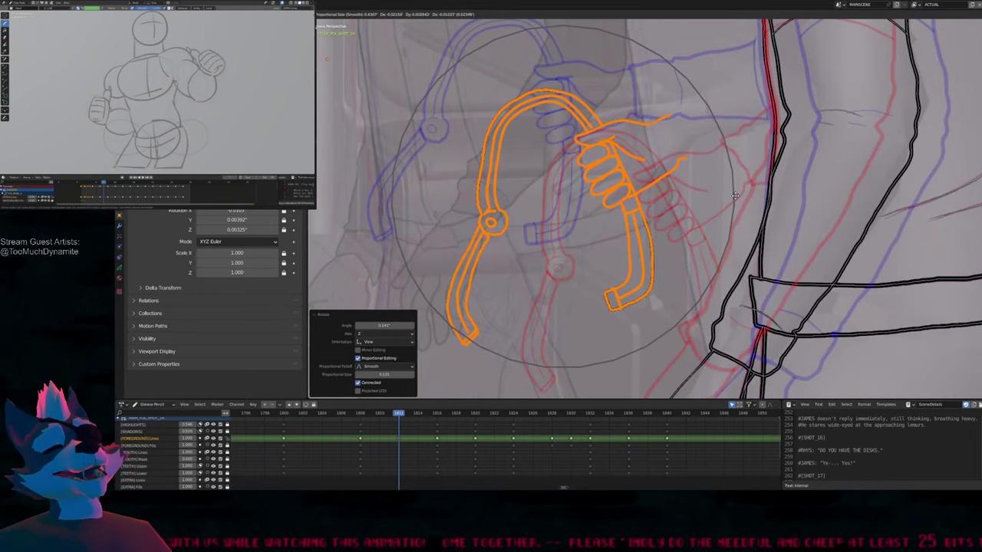
click(734, 194)
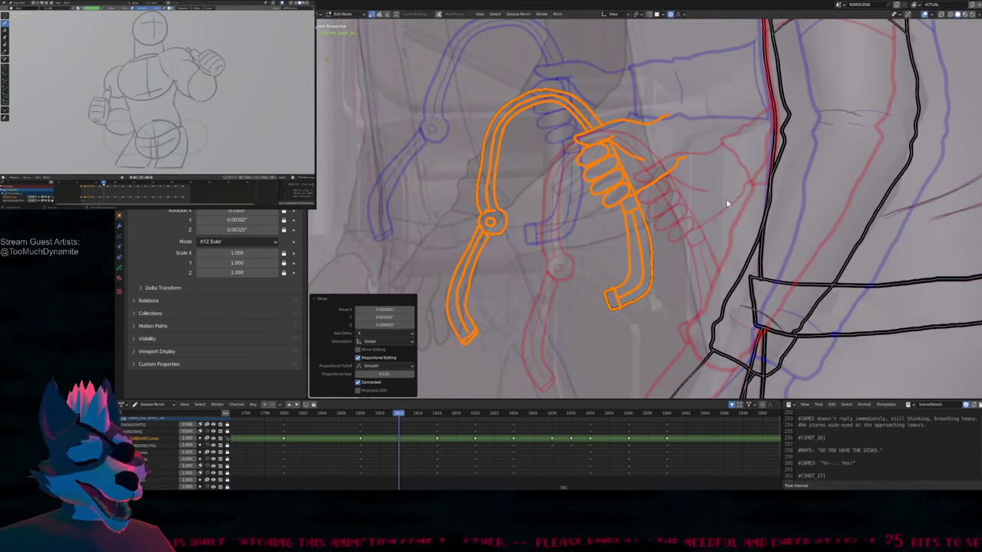
Give the whip final rotations into the hand's grip and return to Draw Mode
scroll(727, 200, down, 2)
shift+middle_drag(731, 199, 699, 221)
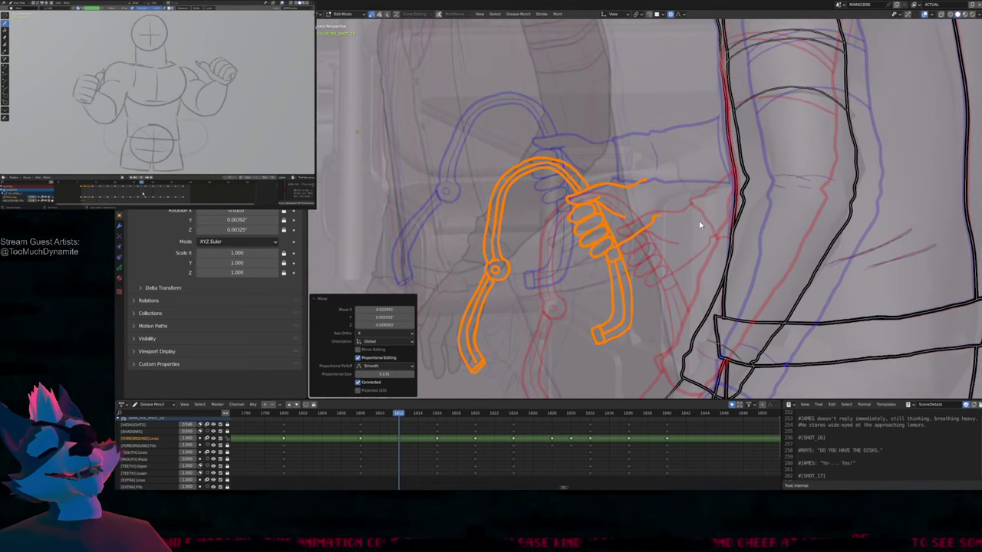
scroll(690, 285, down, 3)
scroll(690, 280, up, 2)
shift+middle_drag(685, 266, 686, 232)
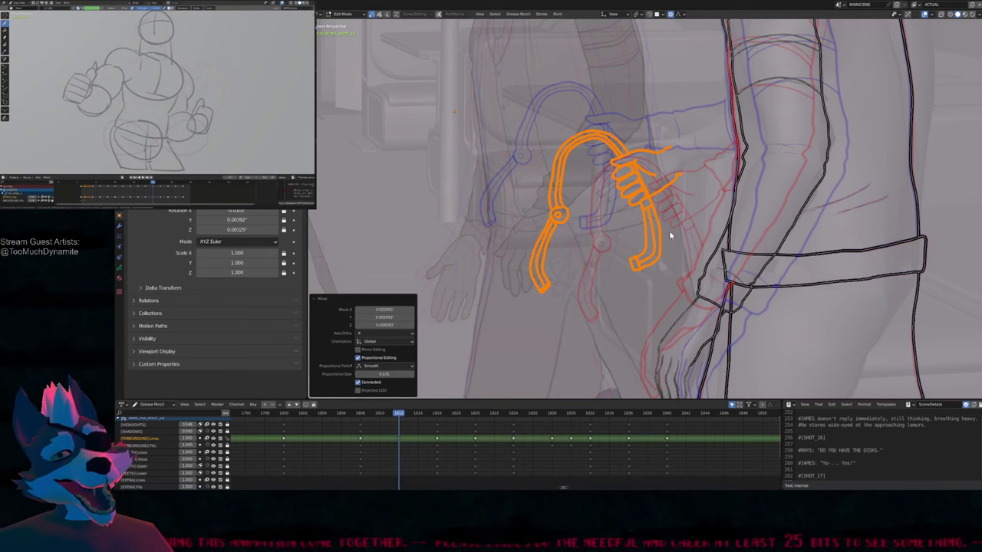
shift+middle_drag(669, 242, 672, 217)
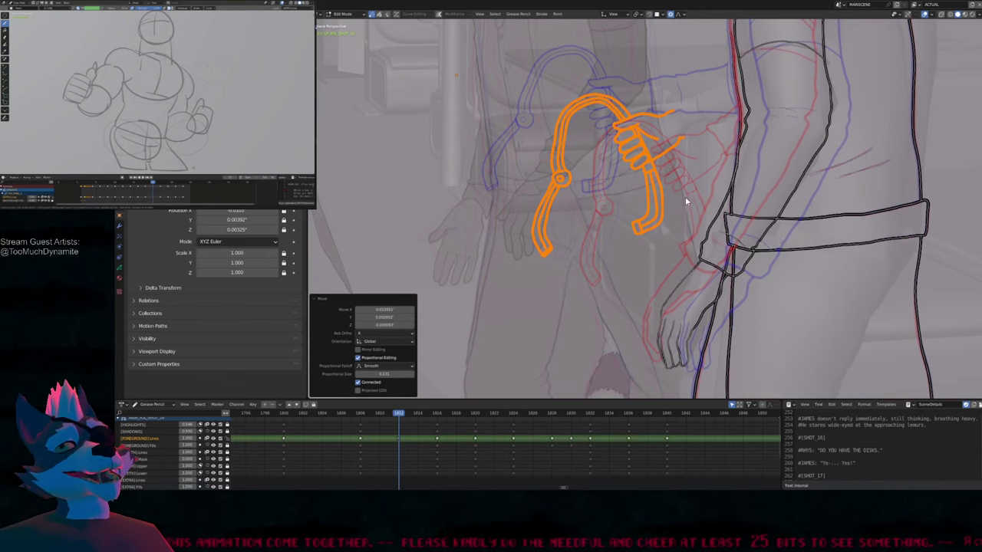
key(r)
click(704, 186)
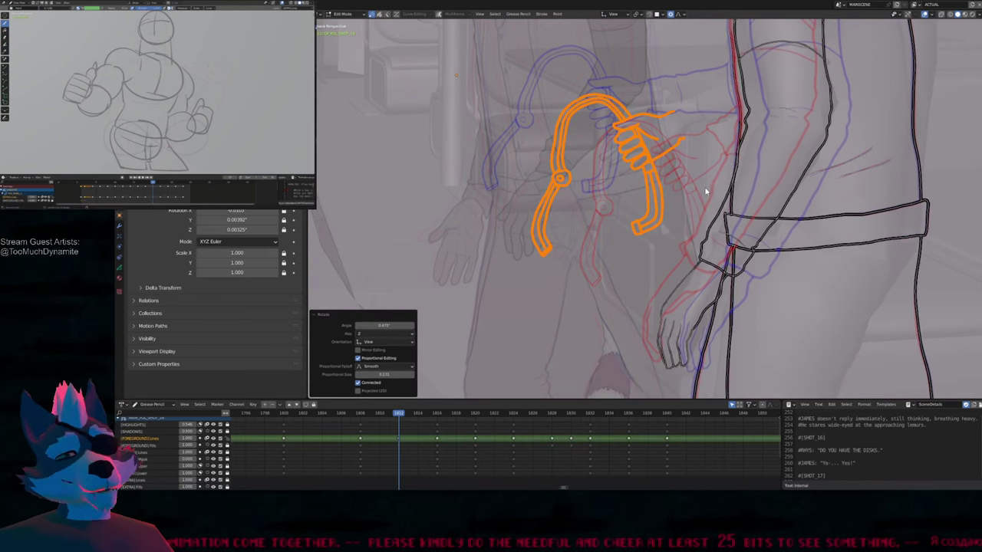
key(r)
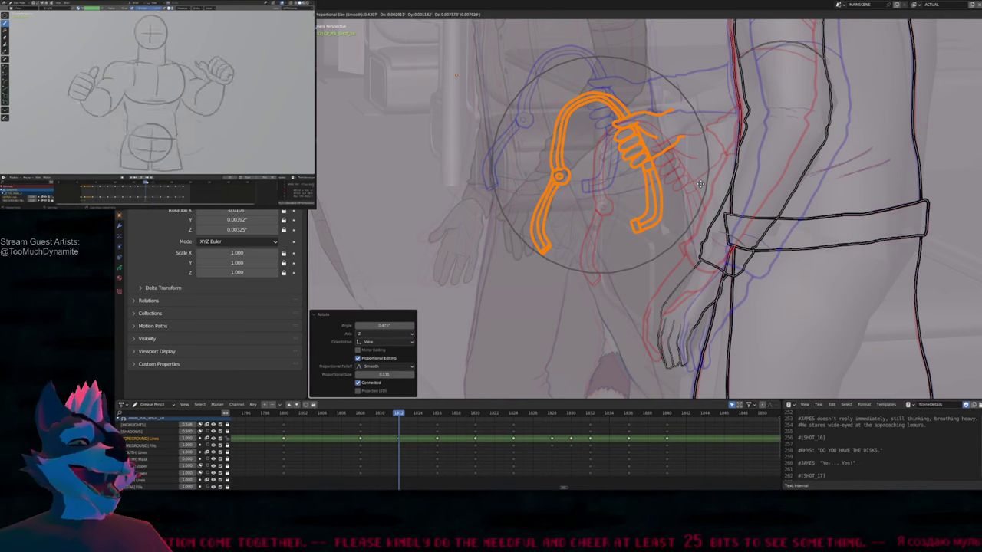
click(702, 183)
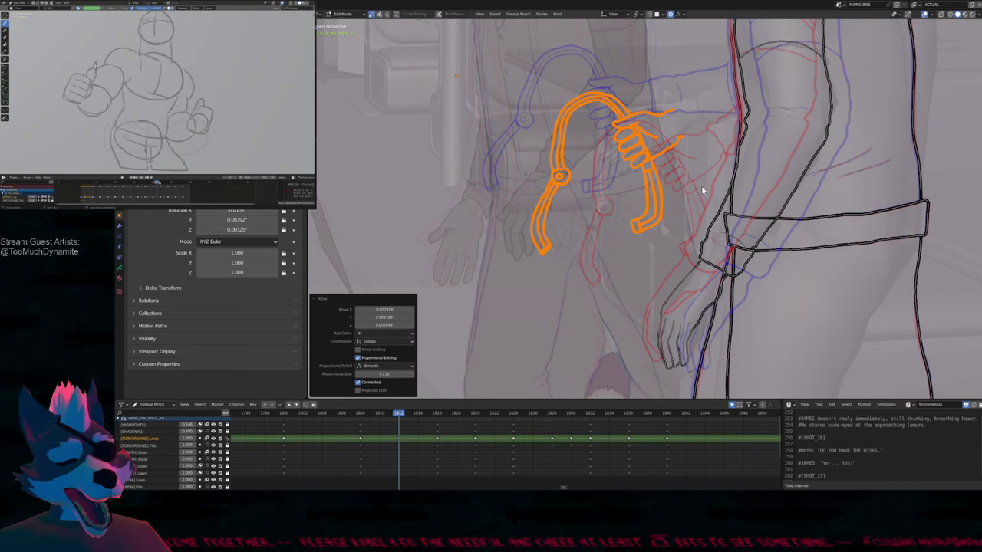
middle_drag(719, 166, 670, 195)
scroll(669, 196, up, 3)
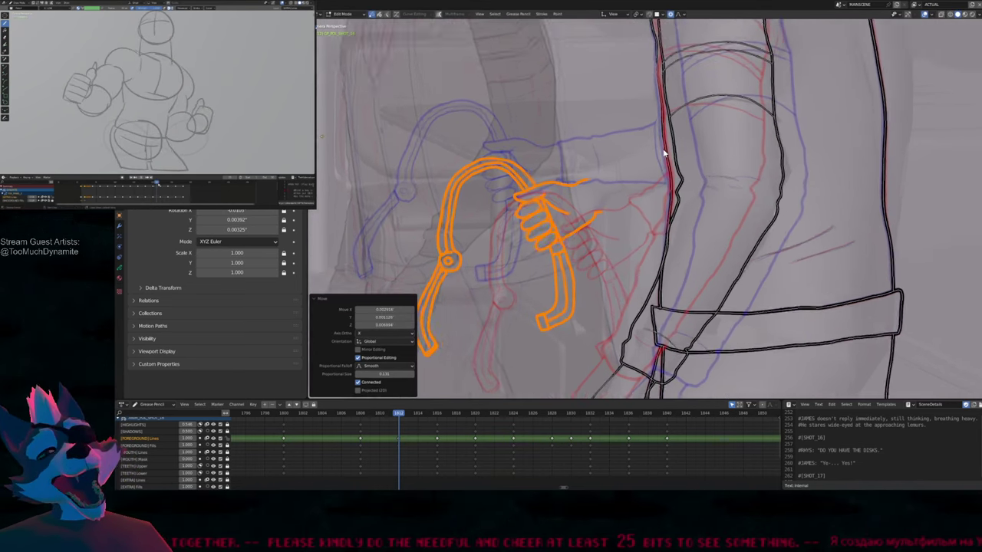
key(Tab)
scroll(670, 195, up, 3)
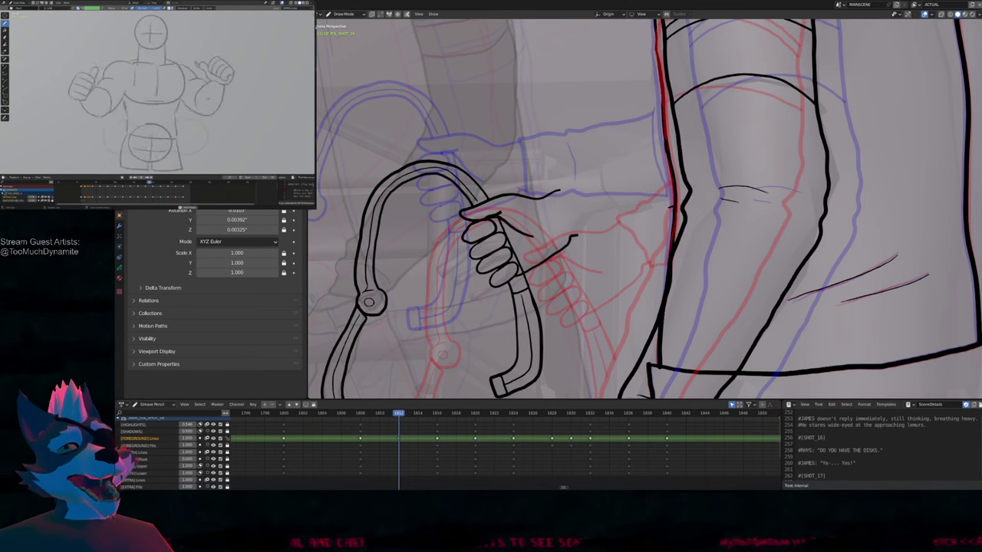
Draw the sleeve cuff behind the hand, close and join it smoothly, then add another cuff line
mouse_move(662, 129)
mouse_down()
mouse_move(553, 188)
mouse_move(576, 240)
mouse_move(661, 212)
mouse_up()
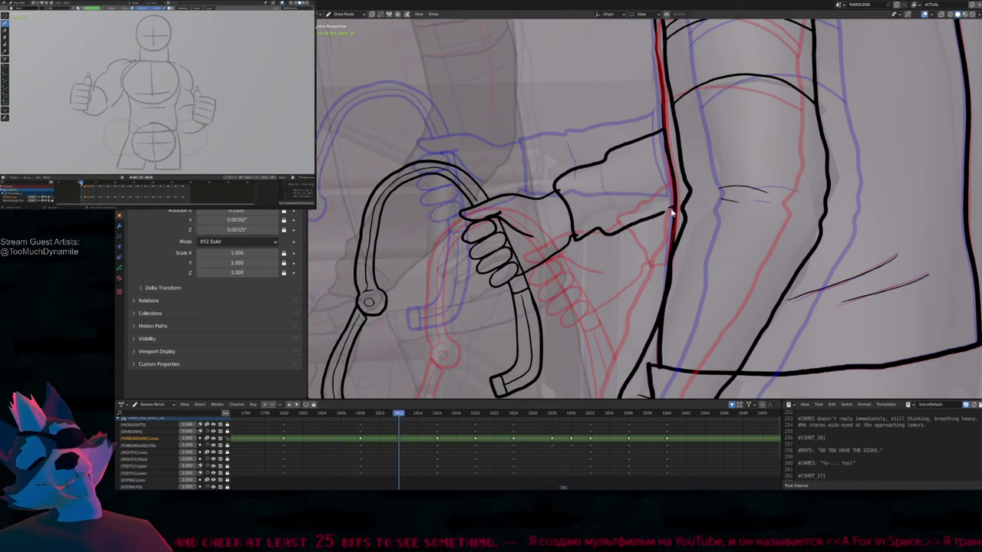
key(Tab)
key(f)
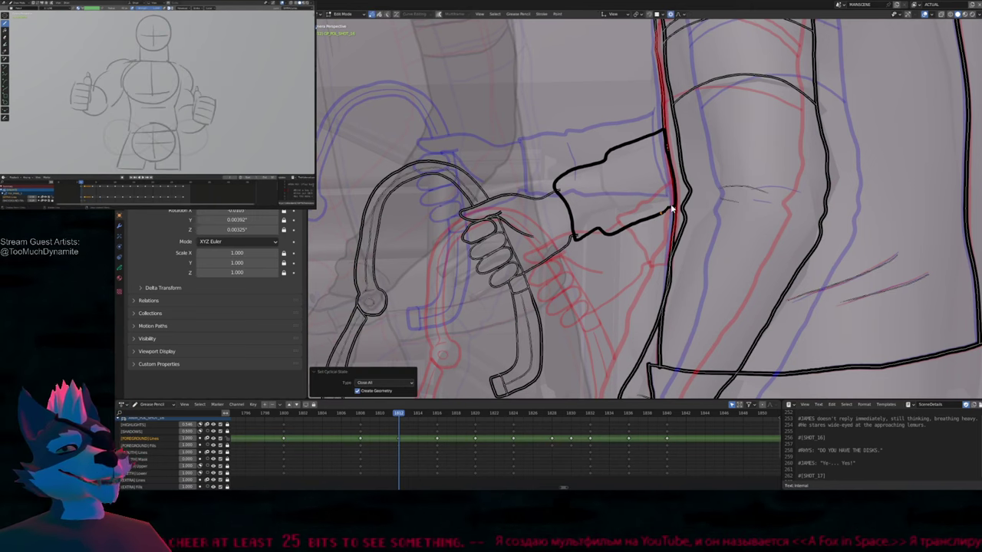
click(669, 210)
key(ctrl+j)
key(Tab)
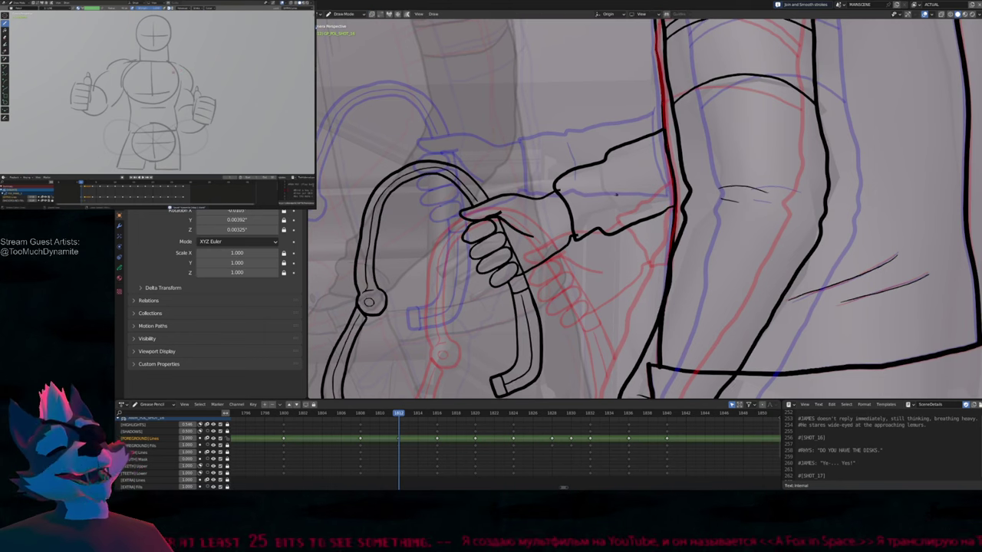
drag(576, 238, 660, 214)
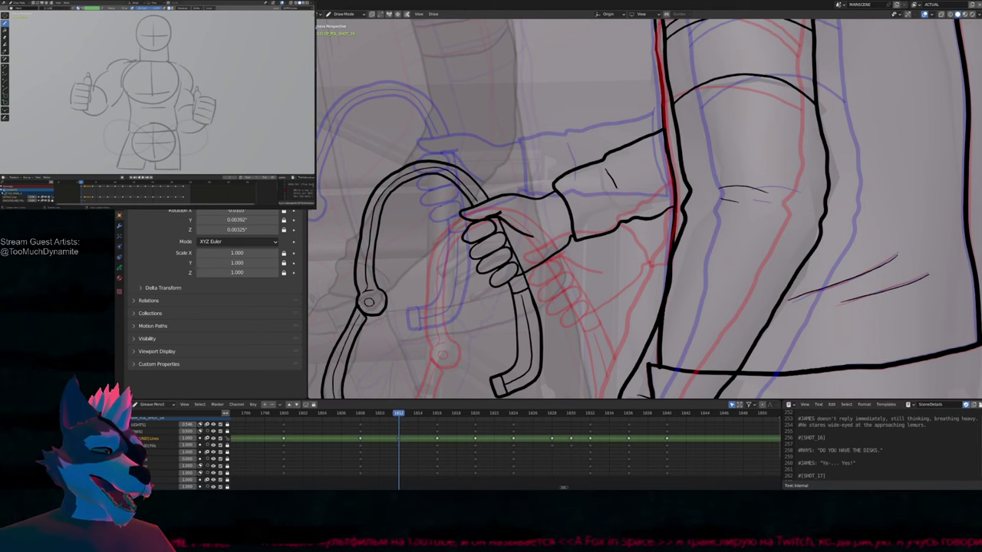
Ink the underside of the forearm on frame 1808
scroll(608, 219, down, 5)
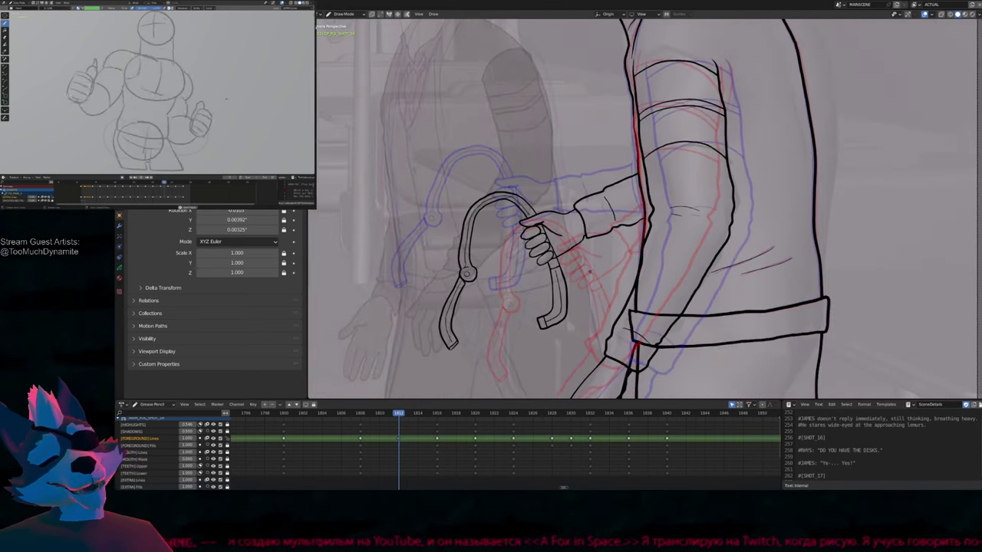
scroll(627, 211, down, 3)
key(Right)
key(Right)
key(Right)
key(Right)
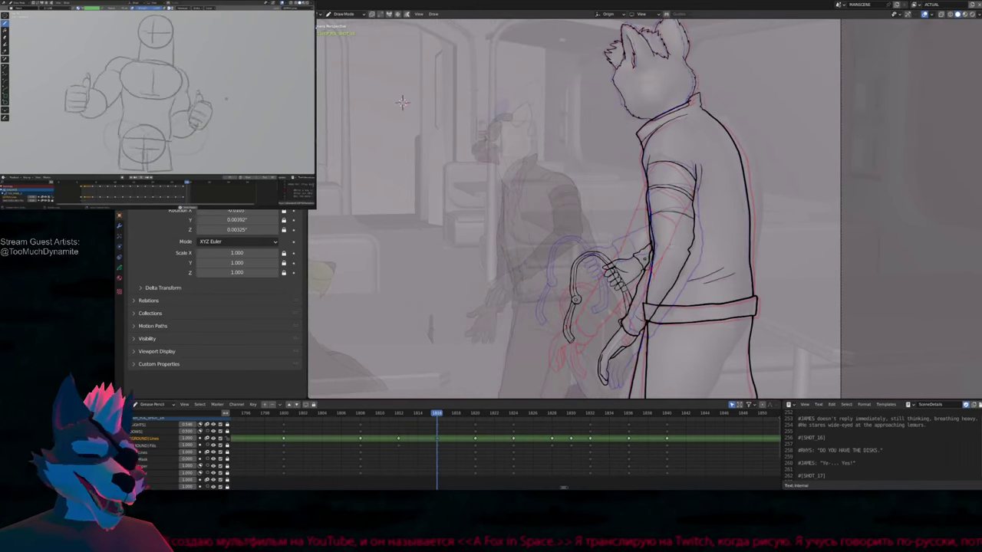
key(Left)
key(Left)
key(Left)
key(Left)
key(Left)
key(Left)
key(Left)
key(Left)
scroll(641, 260, up, 6)
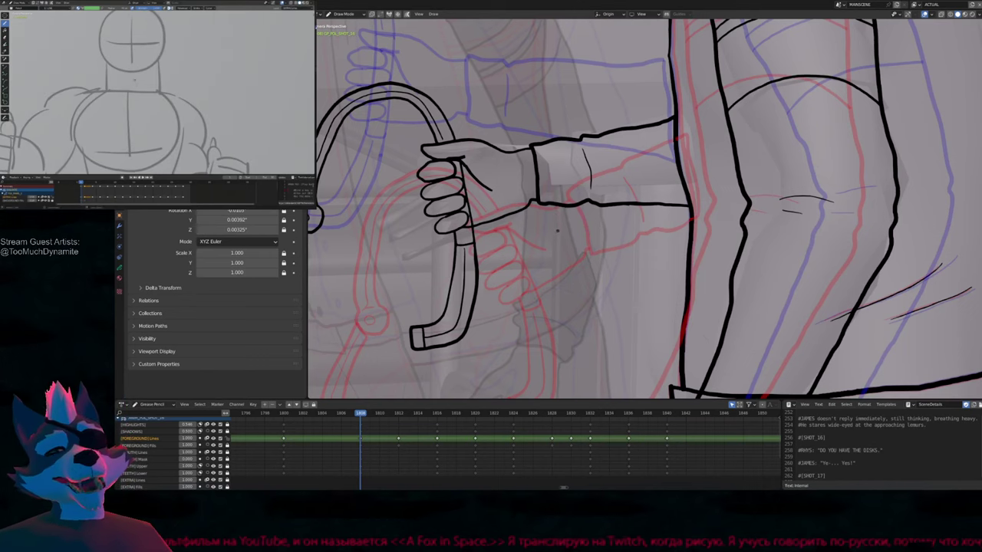
drag(534, 204, 630, 205)
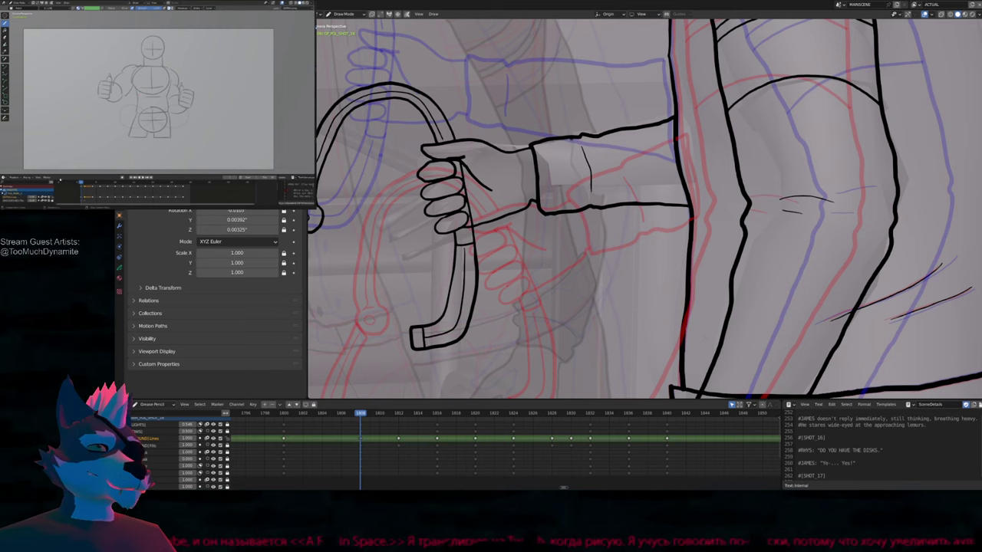
Play the animation to check the motion, then jump back to frame 1800
key(Home)
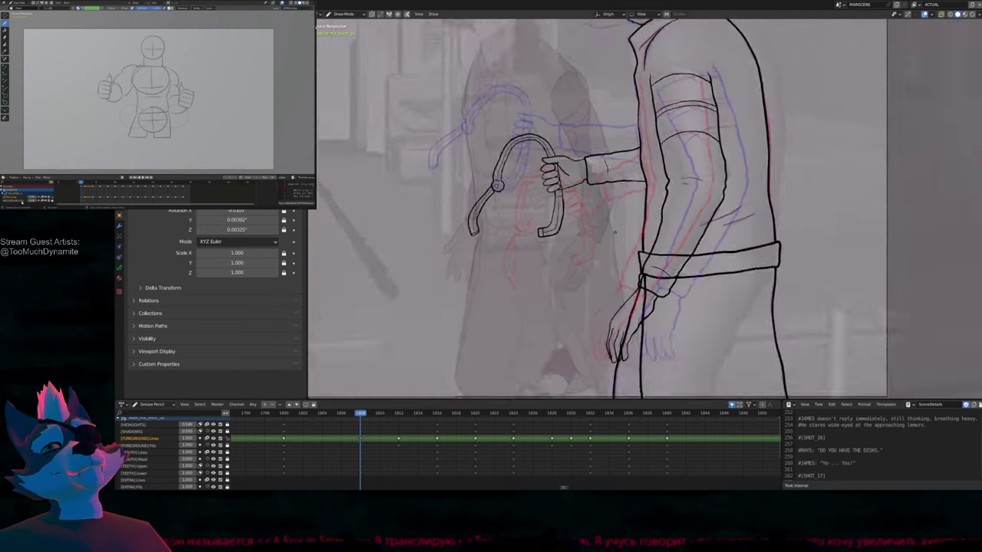
key(space)
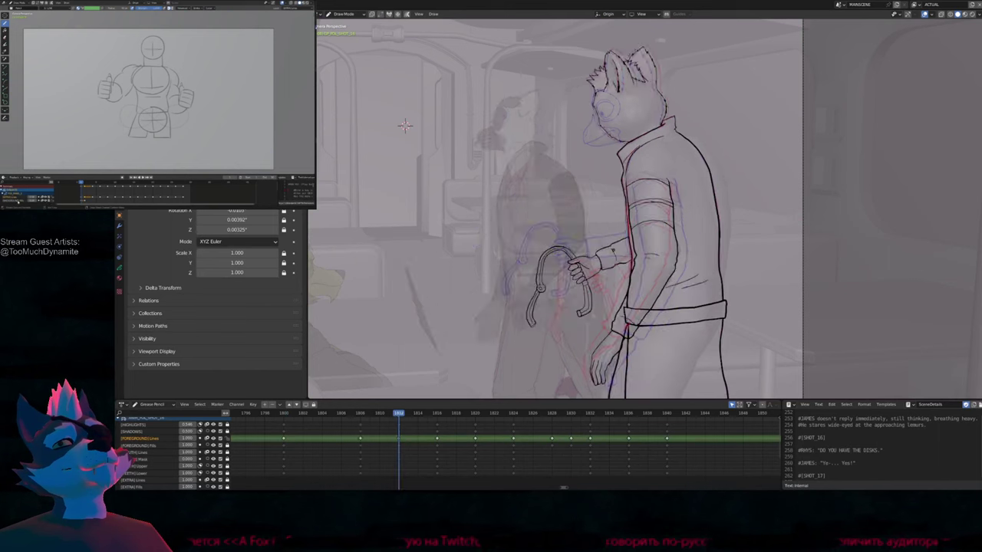
key(Escape)
key(Down)
key(Down)
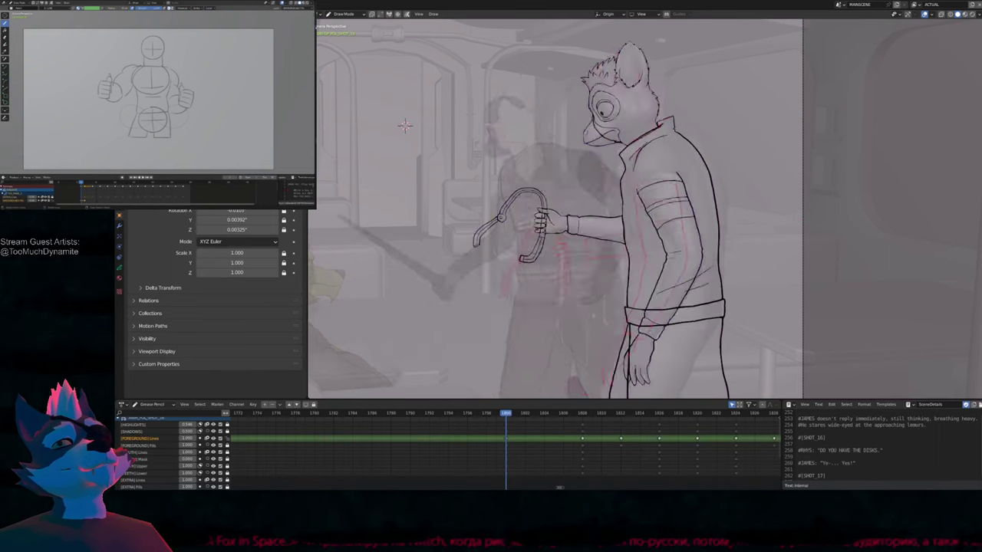
key(KP_Decimal)
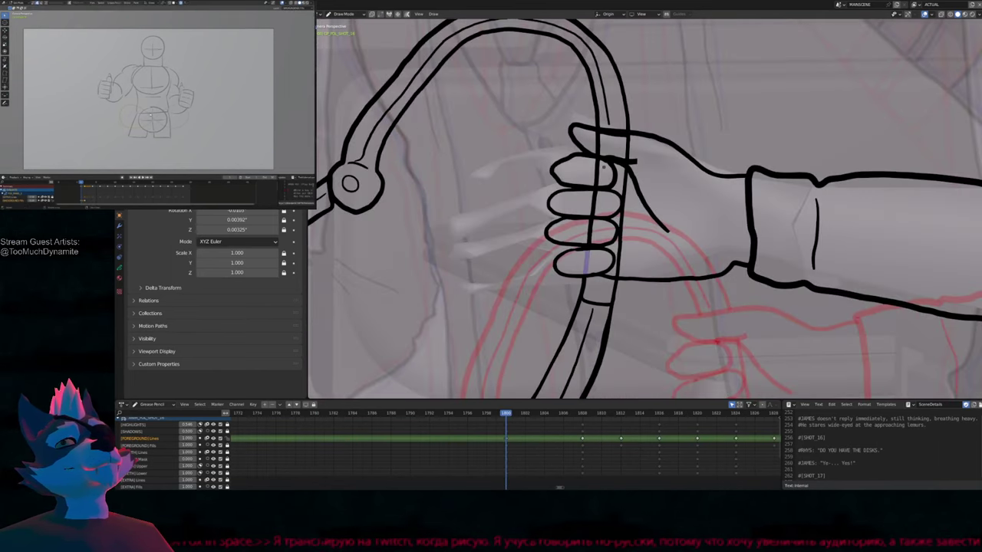
Slide the frame 1800 keyframes 39 frames earlier in the timeline
shift+middle_drag(583, 215, 529, 229)
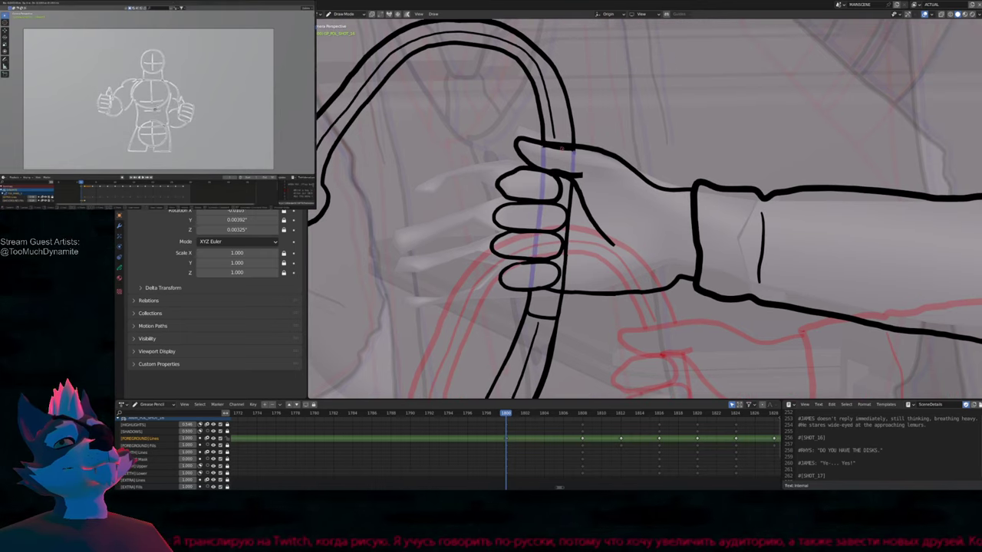
mouse_move(569, 153)
middle_down()
mouse_move(589, 197)
mouse_move(562, 263)
middle_up()
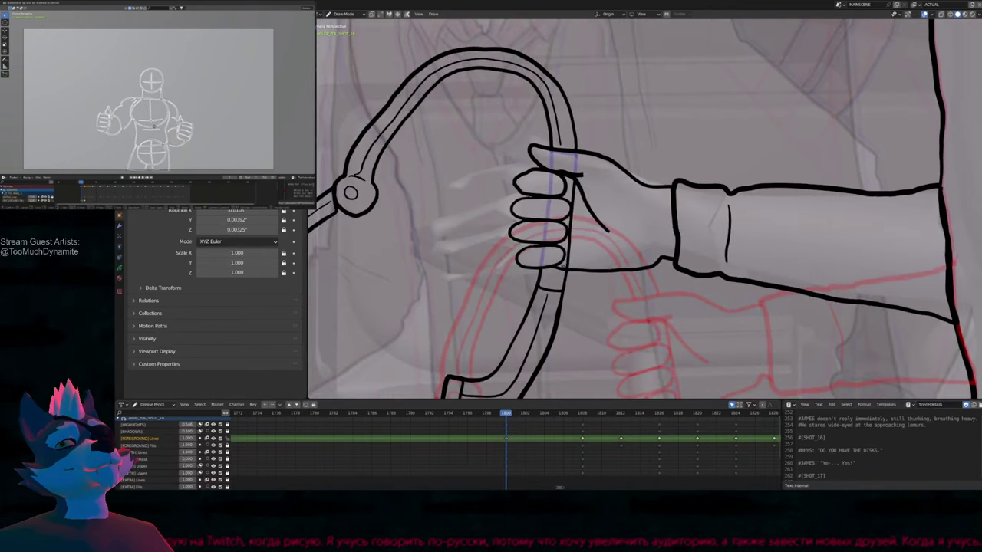
scroll(582, 241, down, 6)
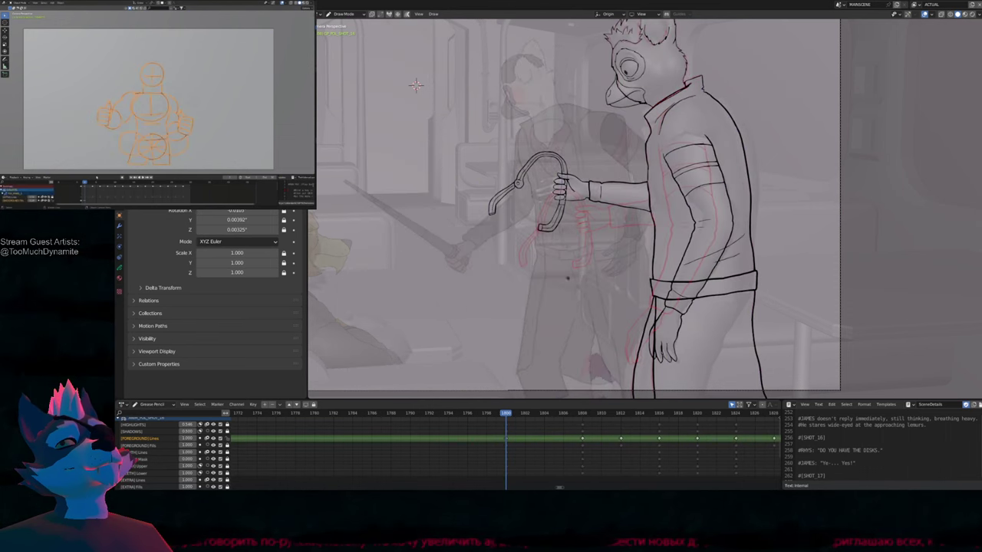
middle_drag(512, 456, 709, 427)
drag(706, 422, 323, 445)
mouse_move(413, 443)
middle_down()
mouse_move(433, 433)
mouse_move(412, 435)
middle_up()
scroll(444, 174, down, 3)
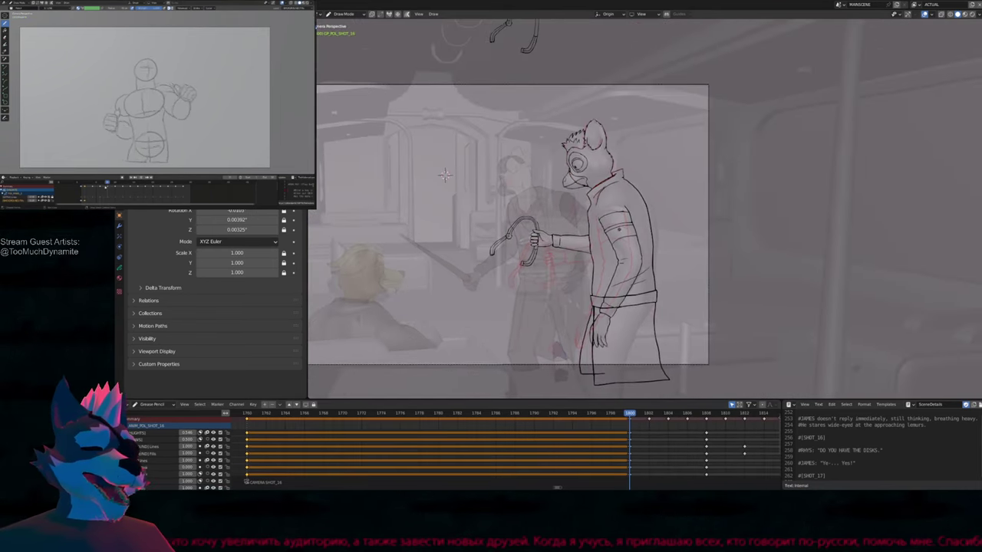
Make BODY the active Grease Pencil layer and zoom out to frame the whole character
mouse_move(445, 175)
shift+middle_down()
mouse_move(427, 201)
mouse_move(626, 141)
shift+middle_up()
scroll(427, 201, up, 2)
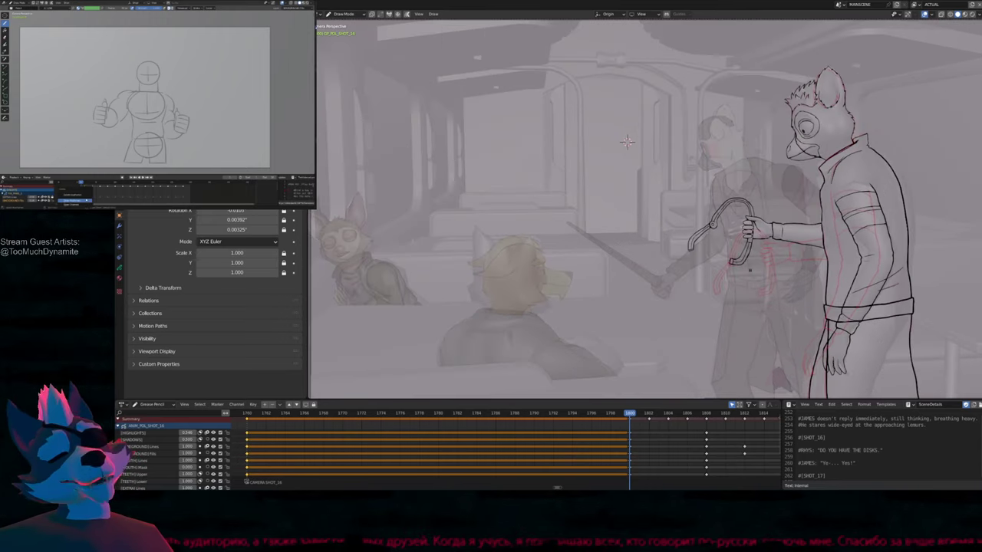
scroll(627, 141, up, 3)
shift+middle_drag(627, 141, 412, 93)
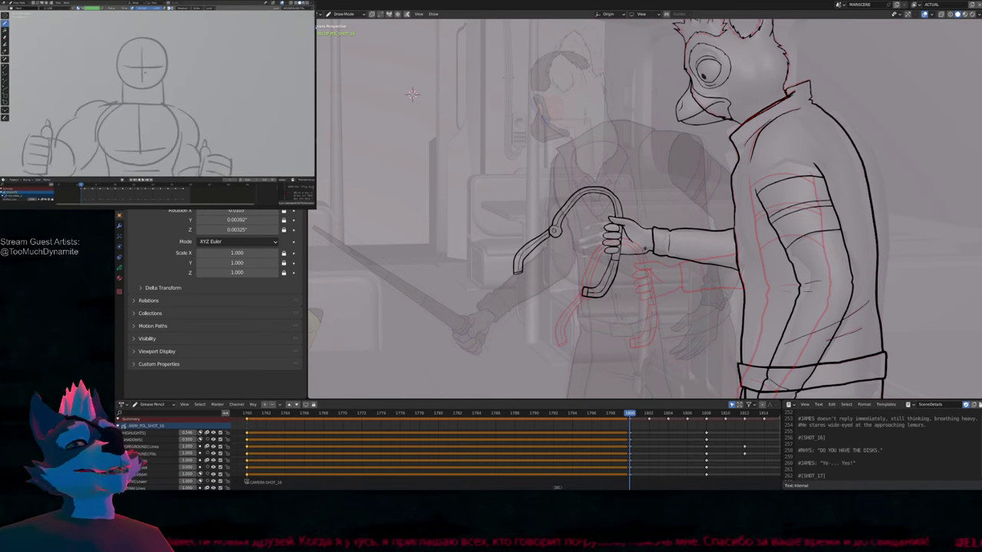
mouse_move(412, 93)
shift+middle_down()
mouse_move(391, 89)
mouse_move(382, 195)
shift+middle_up()
scroll(391, 89, down, 3)
scroll(648, 210, up, 4)
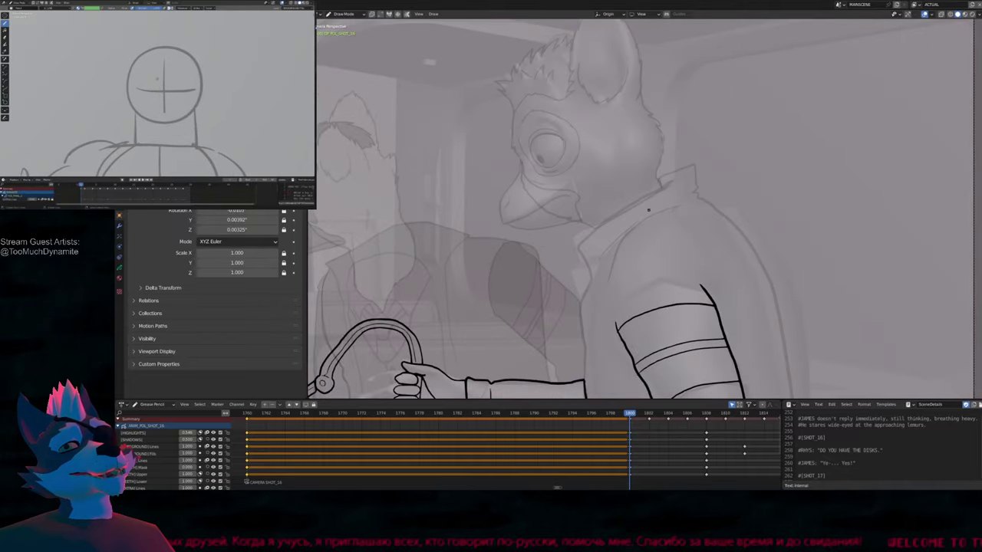
key(Page_Up)
key(Page_Up)
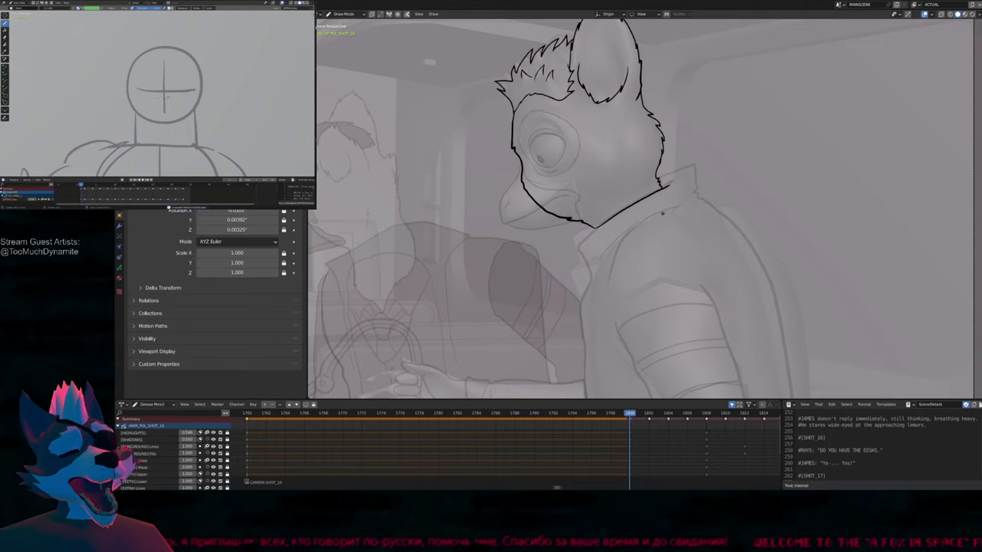
scroll(428, 117, down, 4)
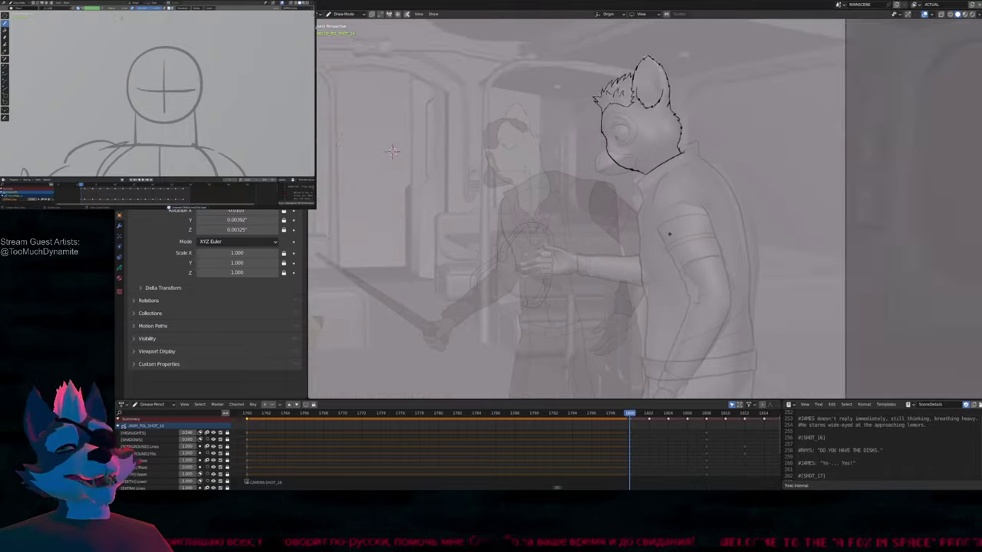
shift+middle_drag(428, 116, 475, 124)
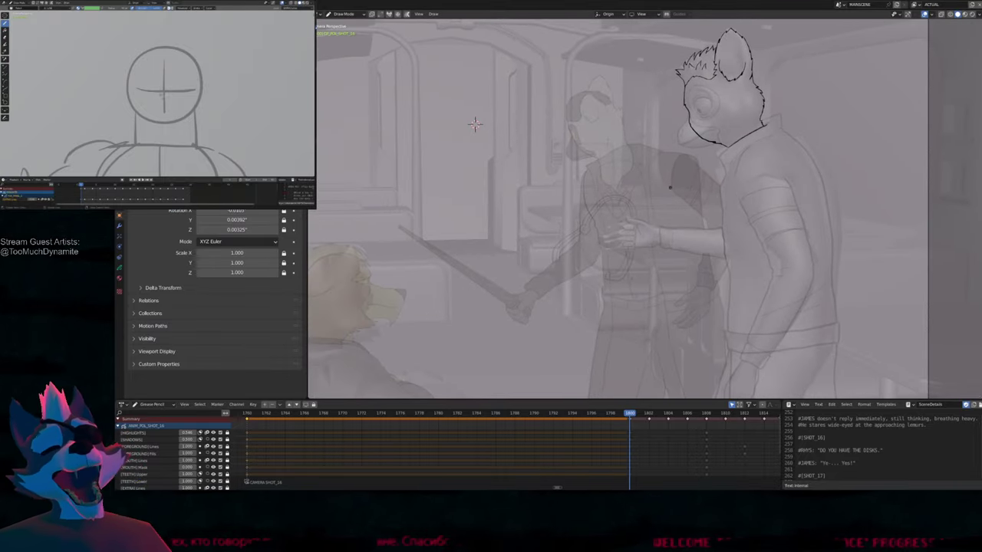
scroll(453, 142, down, 3)
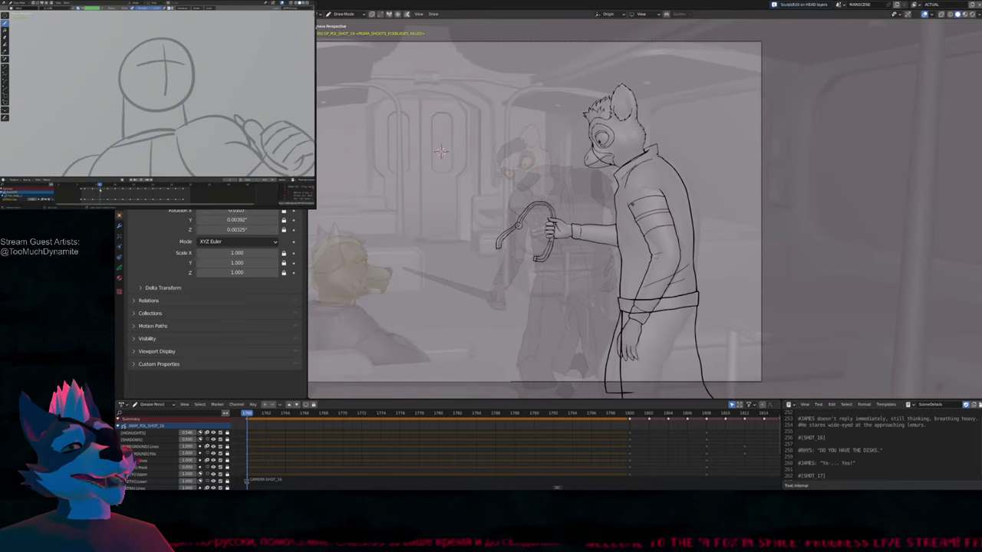
Zoom the timeline to frames 1745–1825 and slide the frame 1800 keys toward 1760
scroll(648, 123, up, 6)
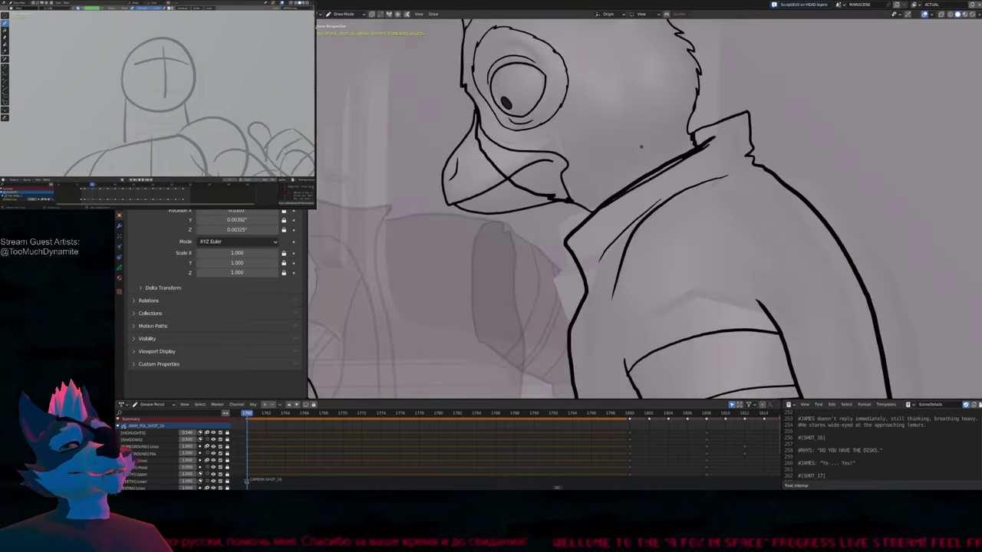
scroll(560, 438, down, 5)
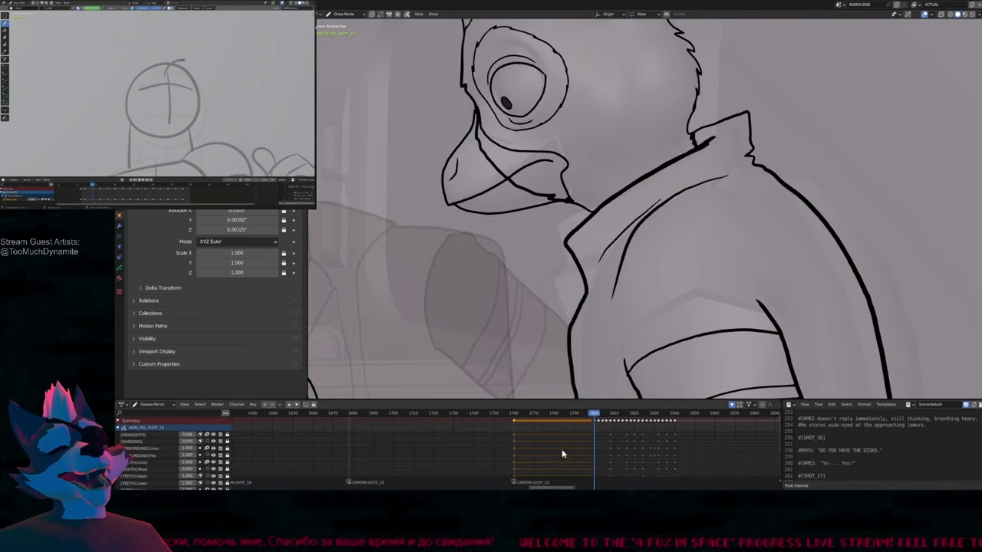
ctrl+middle_drag(582, 439, 597, 439)
click(630, 421)
drag(645, 442, 389, 447)
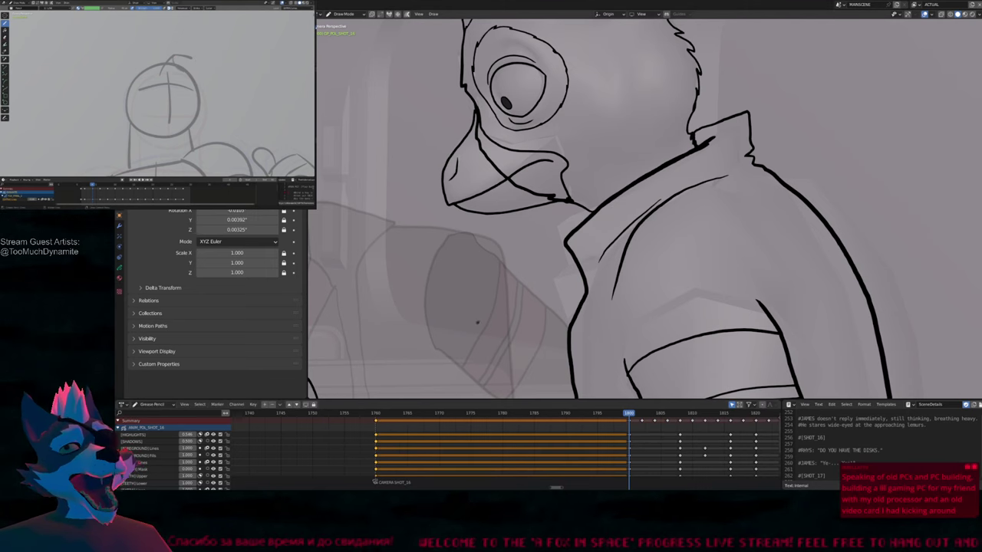
Frame the full inked character with the extended arm holding the whip handle
shift+middle_drag(648, 169, 599, 199)
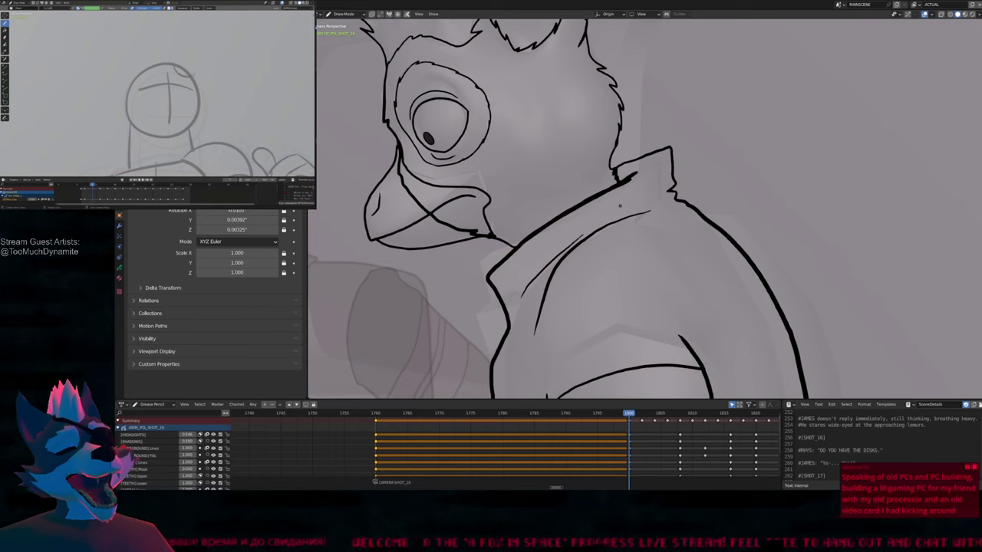
shift+middle_drag(622, 212, 619, 220)
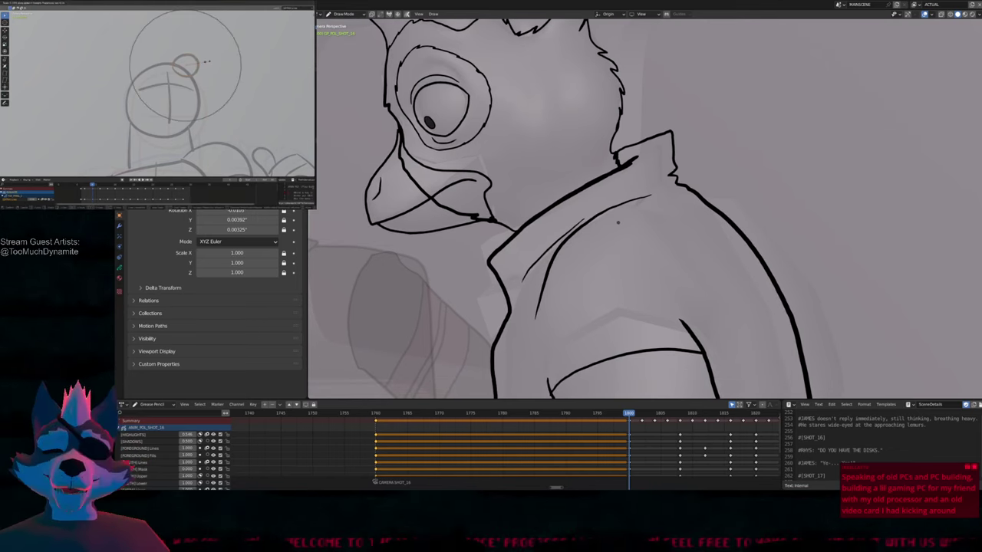
scroll(618, 222, down, 2)
mouse_move(618, 222)
shift+middle_down()
mouse_move(642, 177)
mouse_move(672, 201)
mouse_move(672, 174)
mouse_move(630, 194)
shift+middle_up()
scroll(642, 177, down, 2)
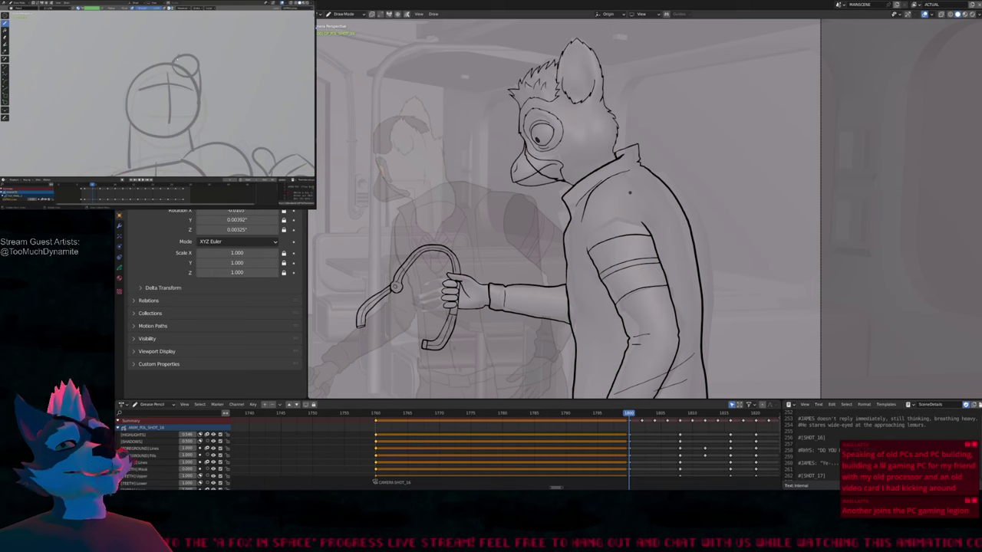
scroll(629, 193, down, 2)
mouse_move(629, 193)
shift+middle_down()
mouse_move(656, 274)
mouse_move(661, 165)
shift+middle_up()
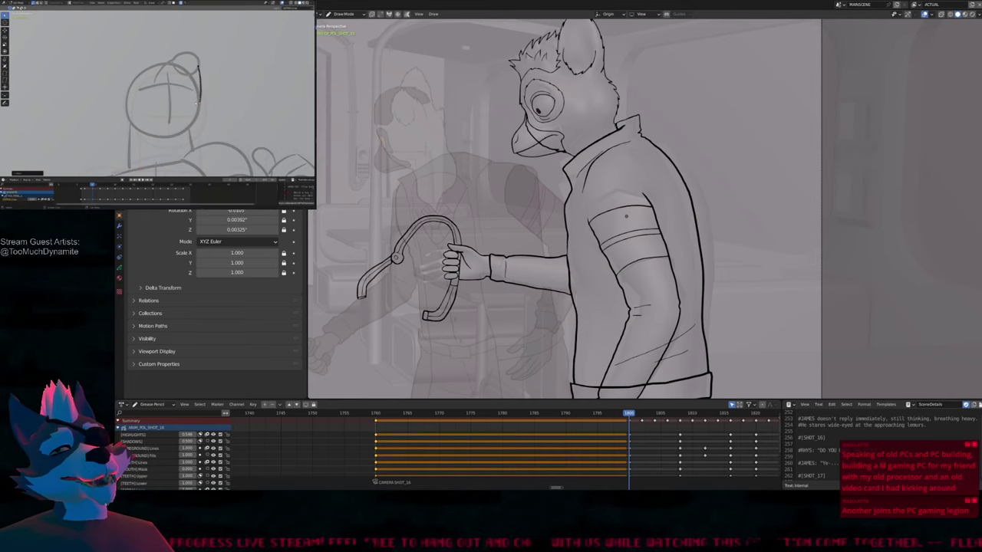
shift+middle_drag(622, 246, 638, 227)
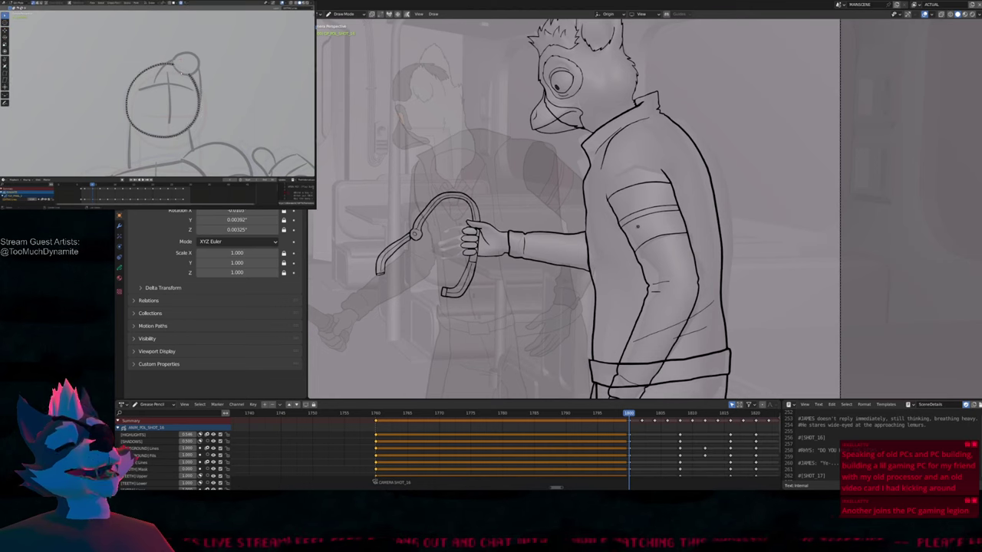
scroll(380, 110, down, 3)
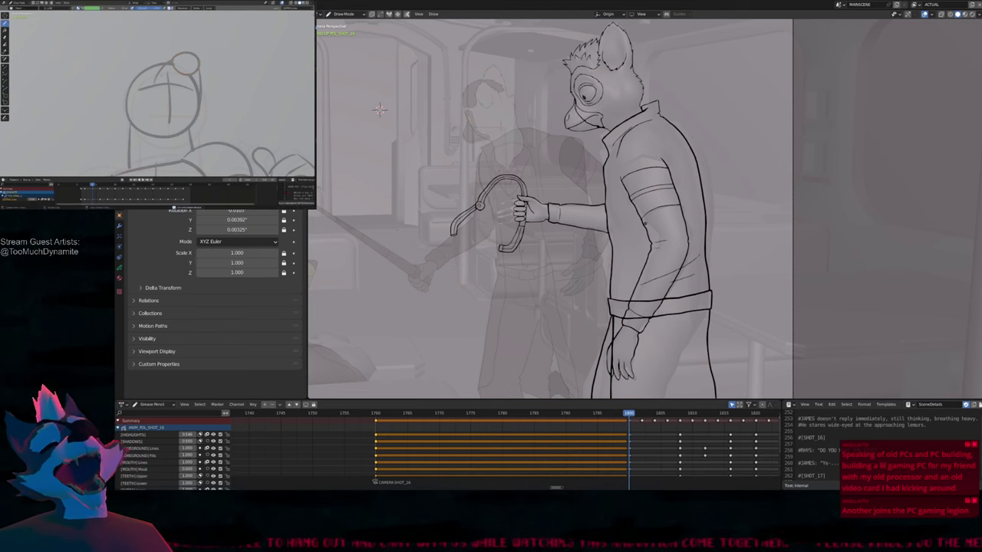
scroll(398, 115, down, 1)
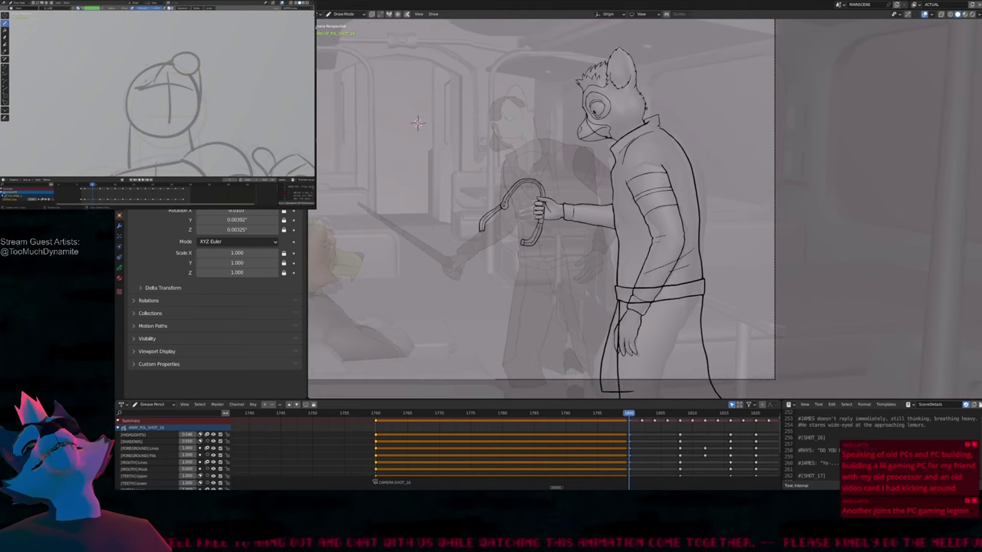
mouse_move(418, 123)
shift+middle_down()
mouse_move(418, 186)
mouse_move(410, 109)
shift+middle_up()
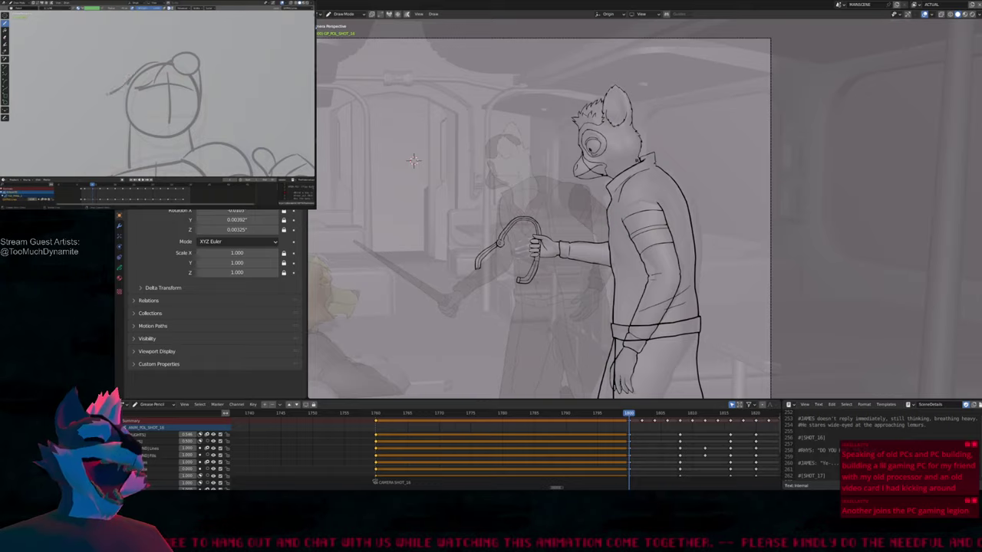
scroll(413, 159, up, 3)
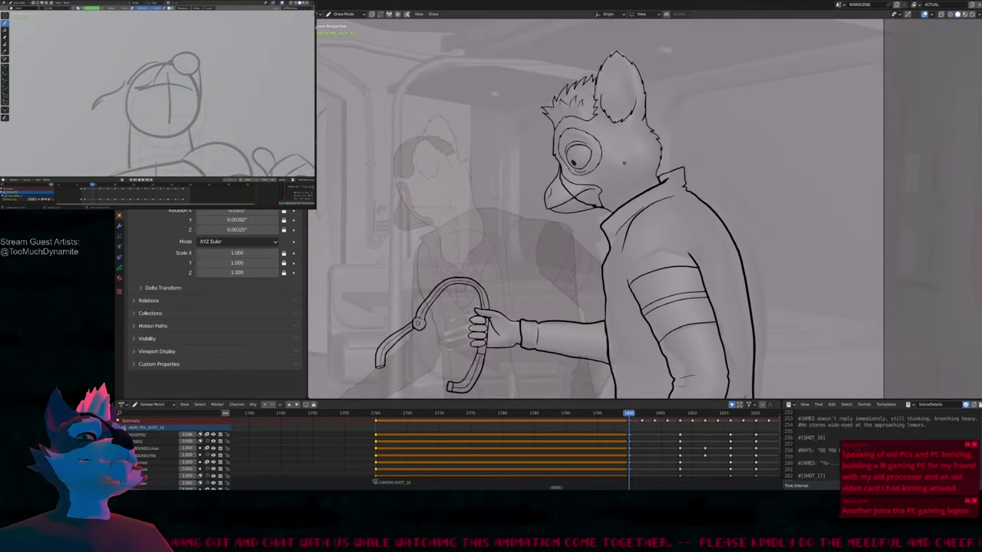
Jump between the shot 15, 16 and 17 markers and select the character's drawing object
key(Up)
key(Up)
key(Up)
key(Up)
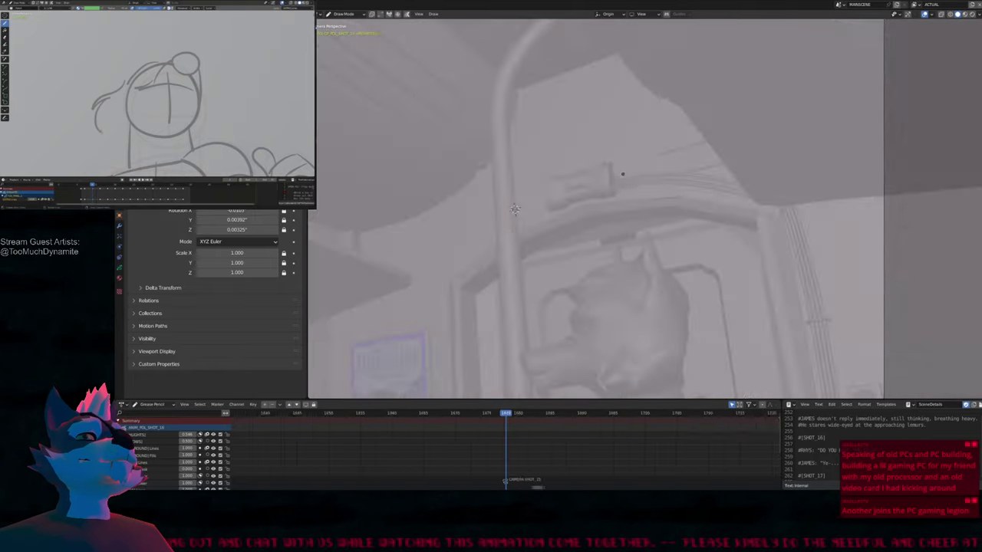
scroll(618, 176, up, 4)
key(Down)
key(Down)
scroll(619, 189, down, 4)
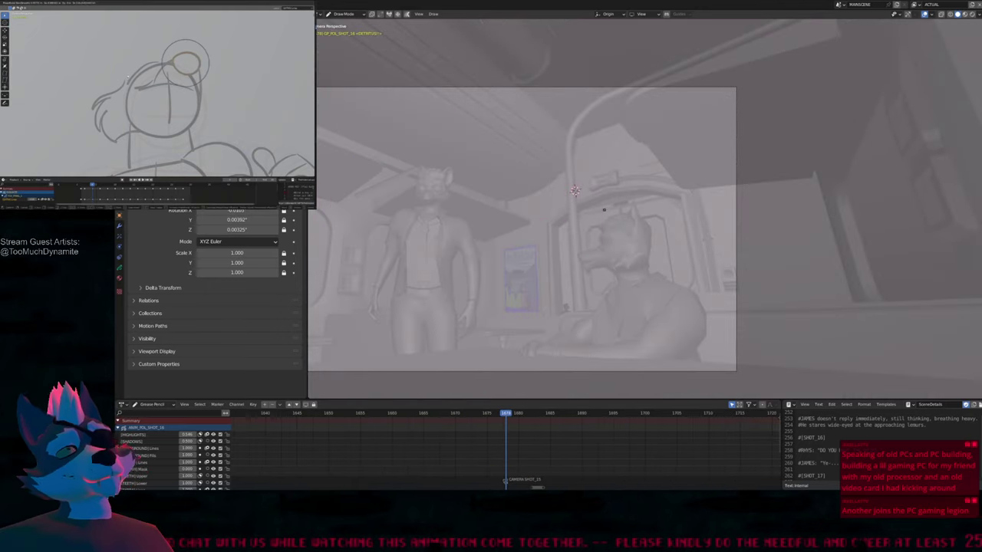
shift+middle_drag(356, 324, 356, 274)
key(Up)
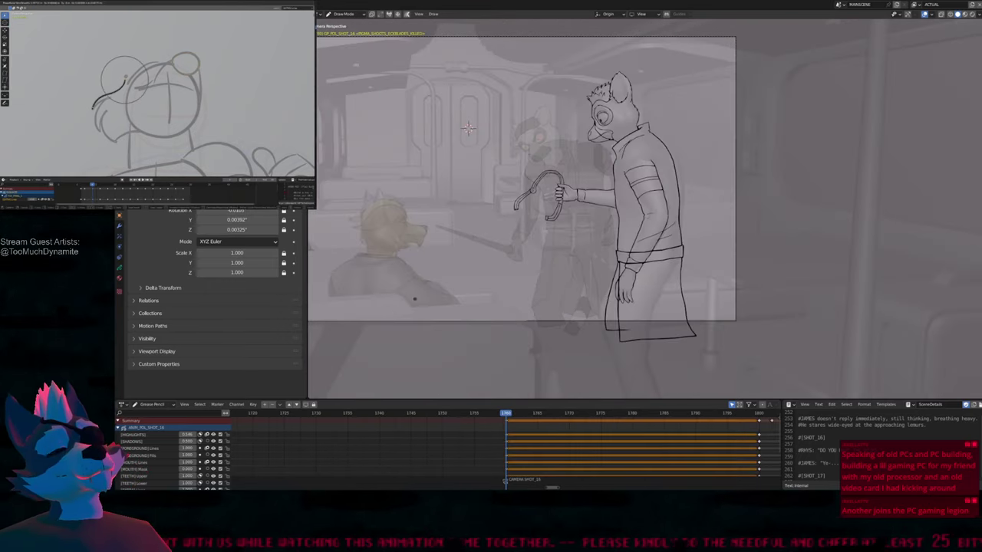
click(596, 201)
Set the playhead to around frame 1800 in shot 16 and return to Draw Mode
key(Up)
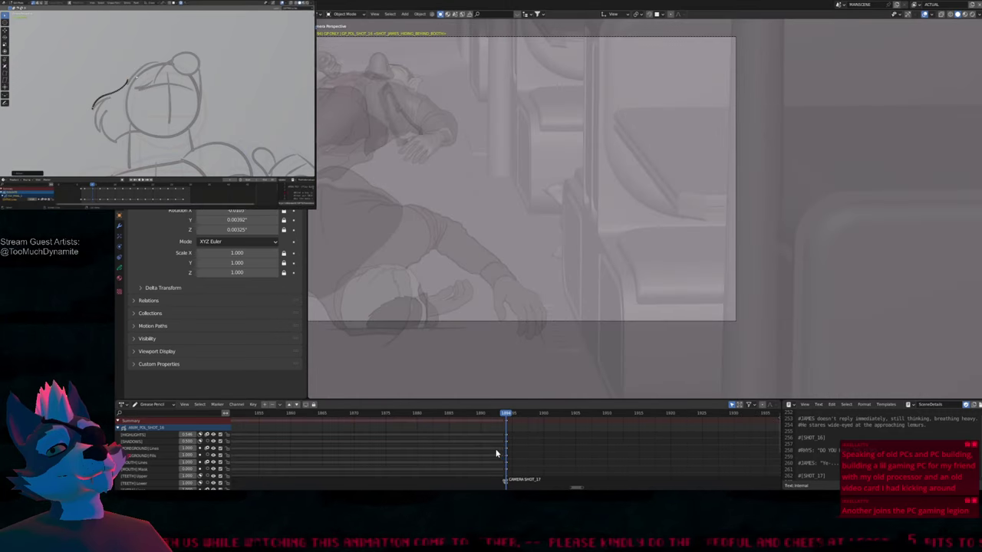
key(Home)
scroll(419, 451, up, 10)
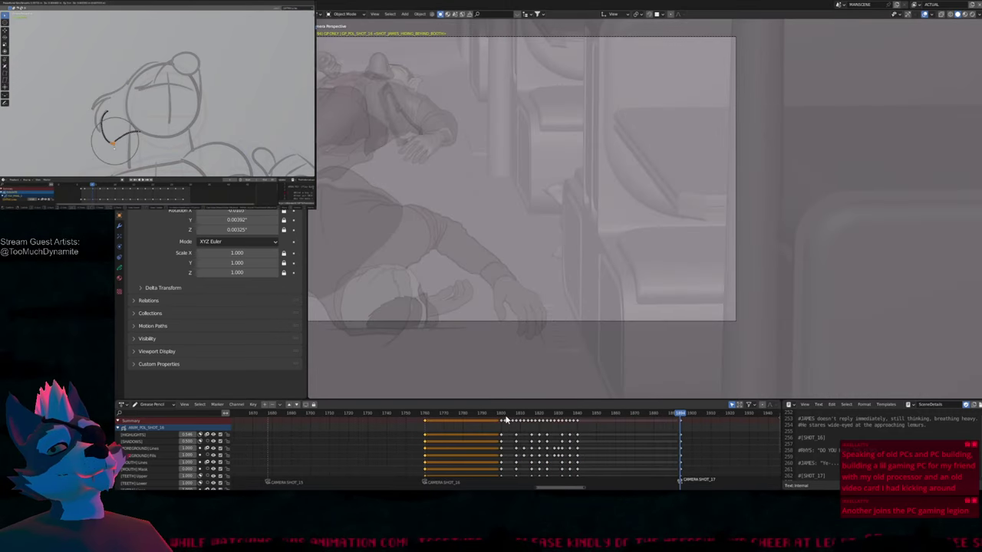
click(504, 416)
key(Up)
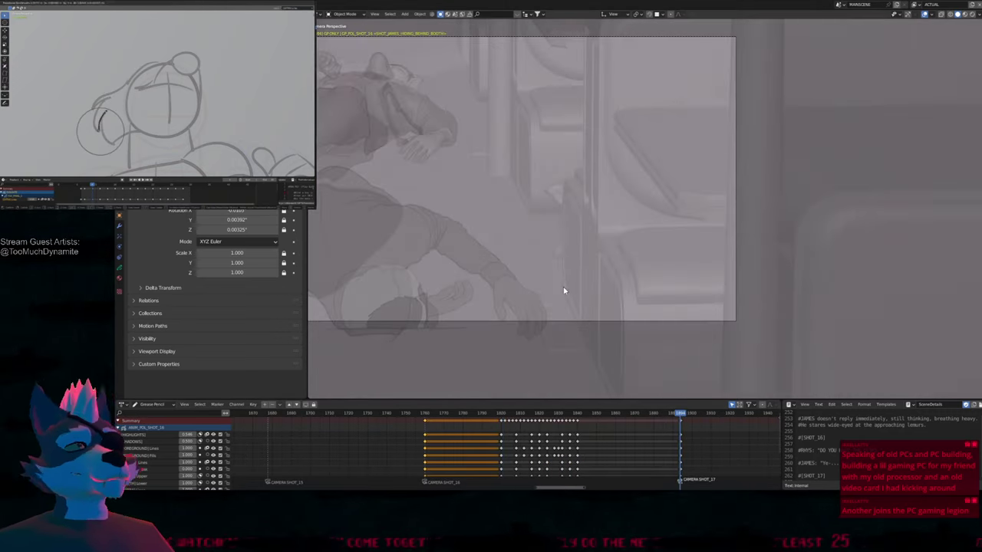
key(Down)
key(ctrl+Tab)
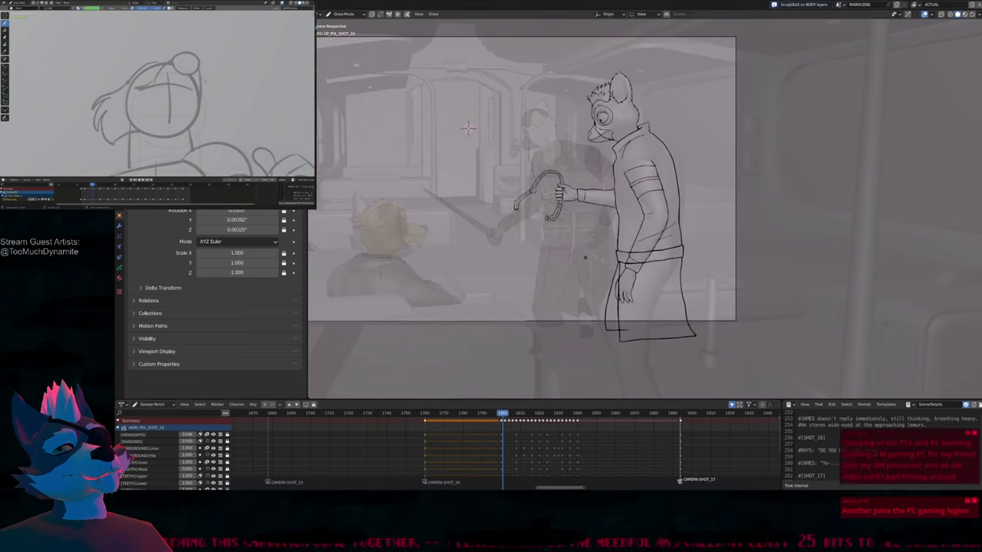
scroll(468, 128, up, 4)
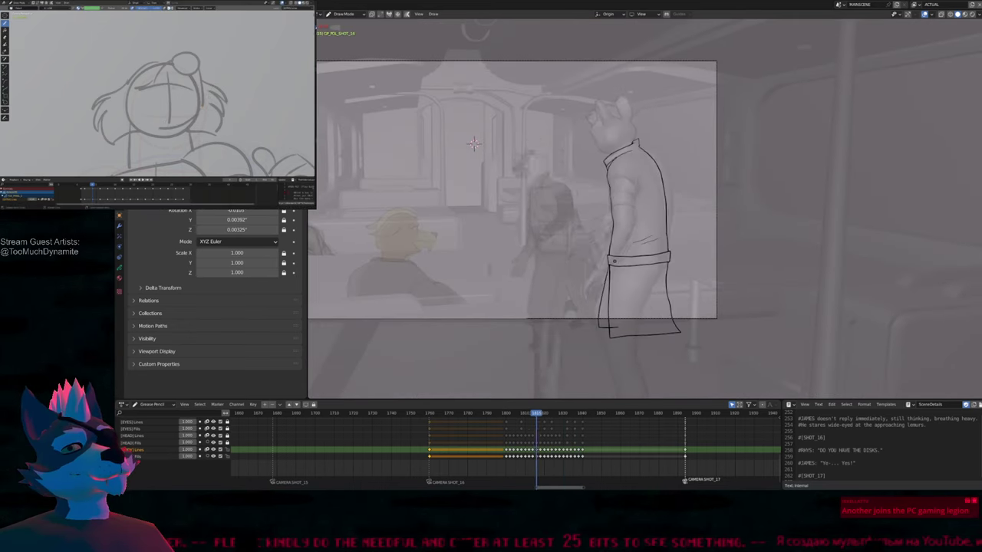
Leave the camera view for free perspective and make [HEAD] Lines the active layer
key(grave)
click(630, 246)
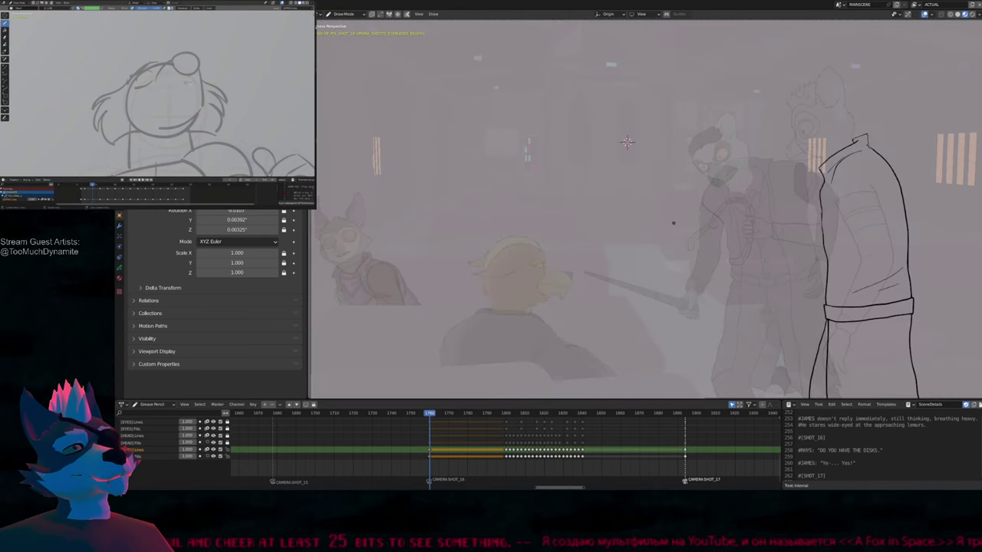
key(Page_Up)
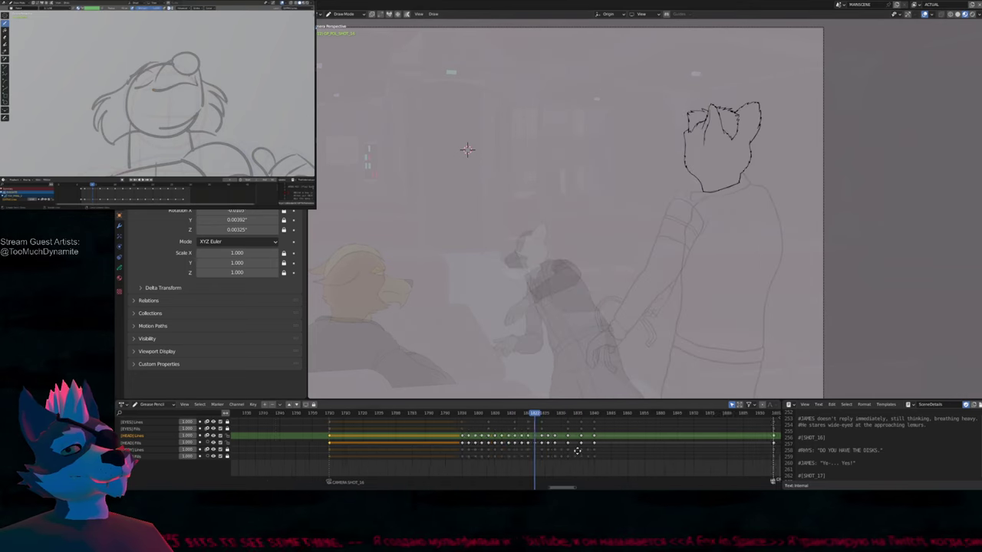
In Edit Mode, rotate the fox-head strokes using soft proportional falloff
scroll(603, 425, up, 5)
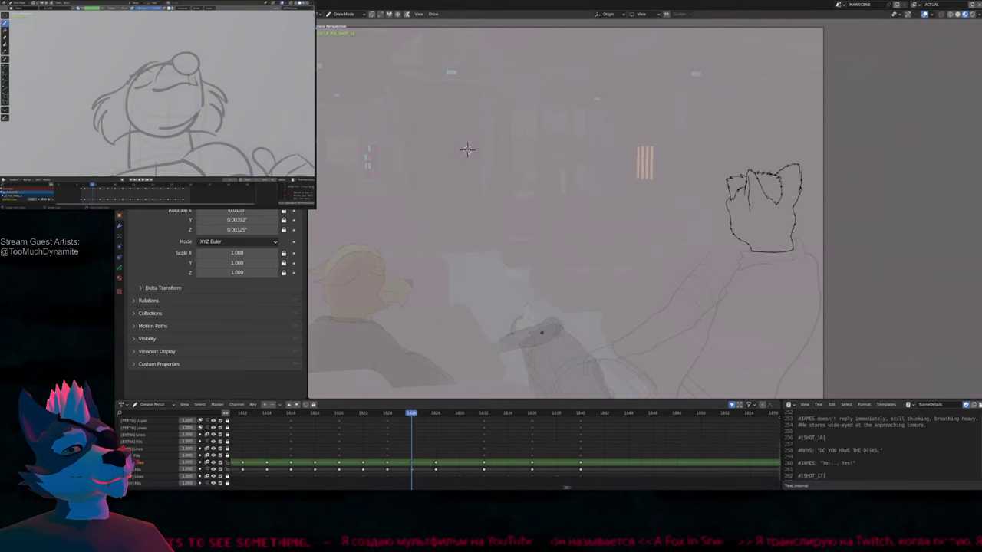
middle_drag(523, 453, 444, 439)
shift+scroll(444, 439, up, 3)
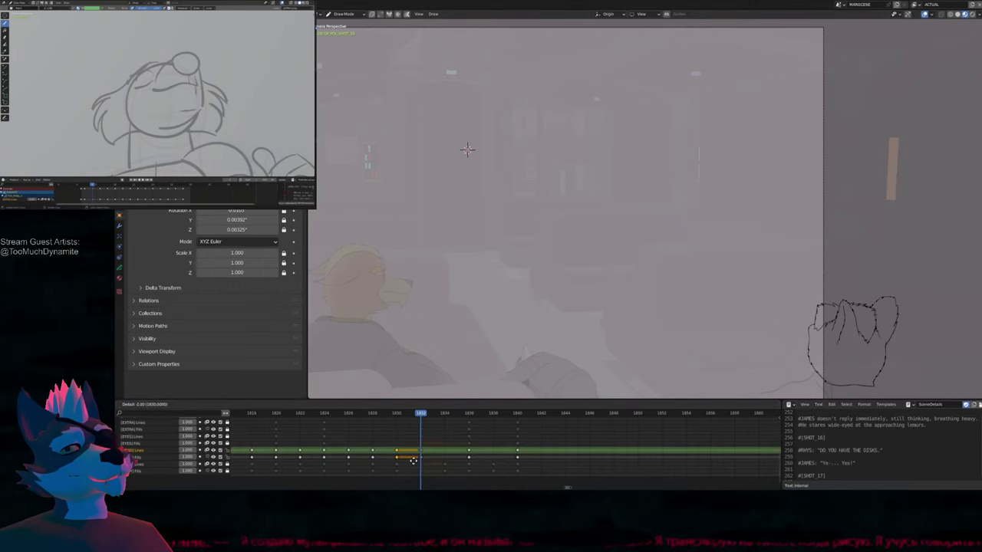
key(Tab)
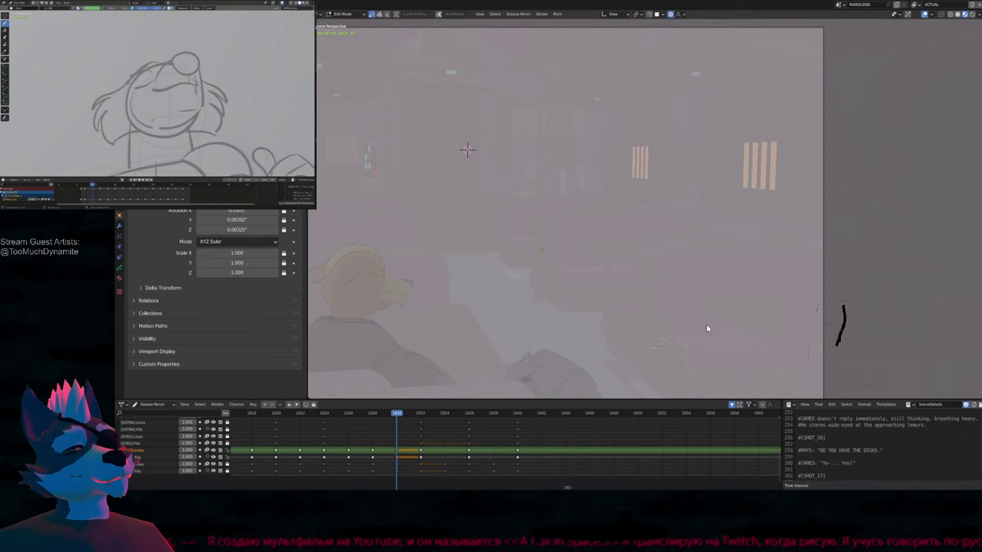
shift+middle_drag(761, 322, 658, 271)
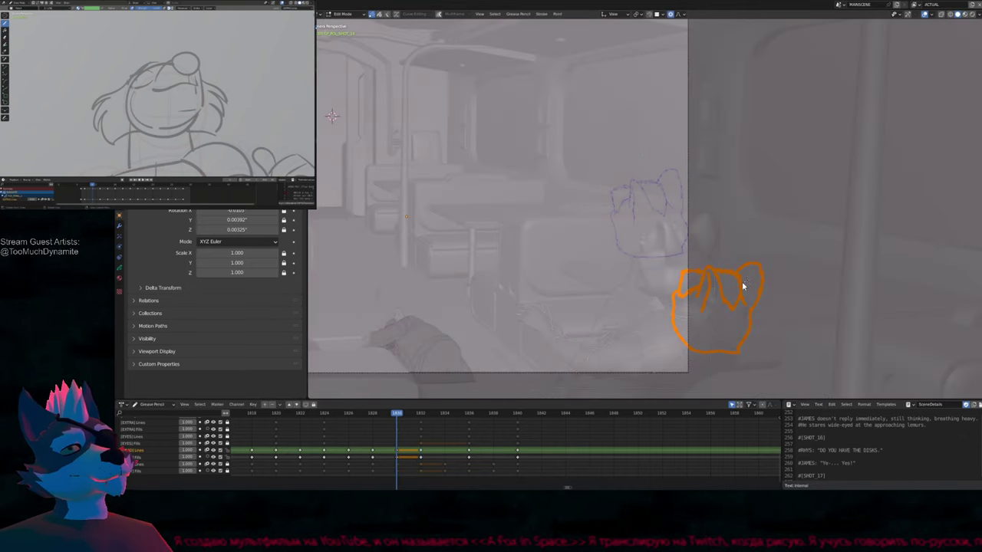
scroll(745, 281, up, 3)
key(g)
key(r)
click(678, 173)
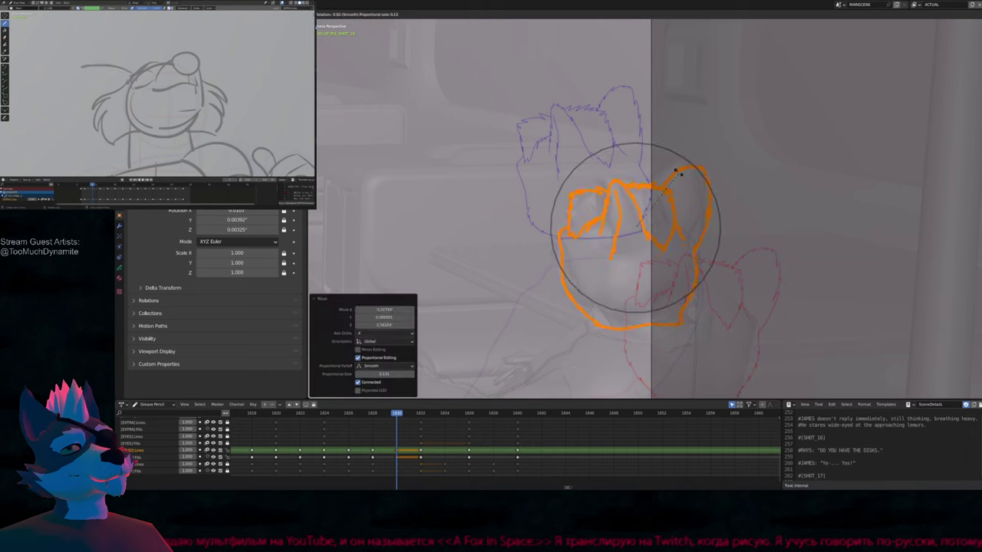
Move the head strokes twice into a better position, then resize the draw brush
key(g)
click(624, 87)
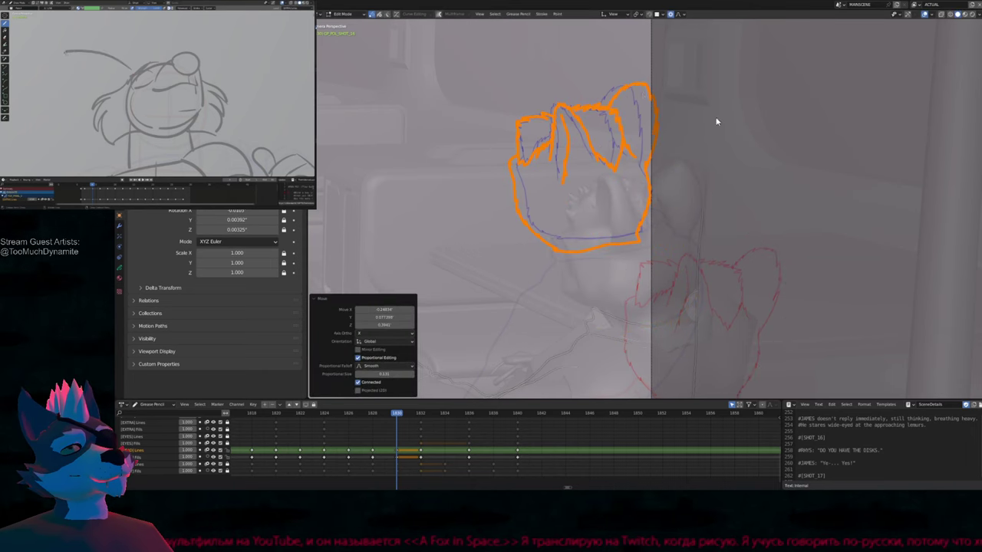
key(g)
click(698, 126)
key(Tab)
key(f)
click(754, 74)
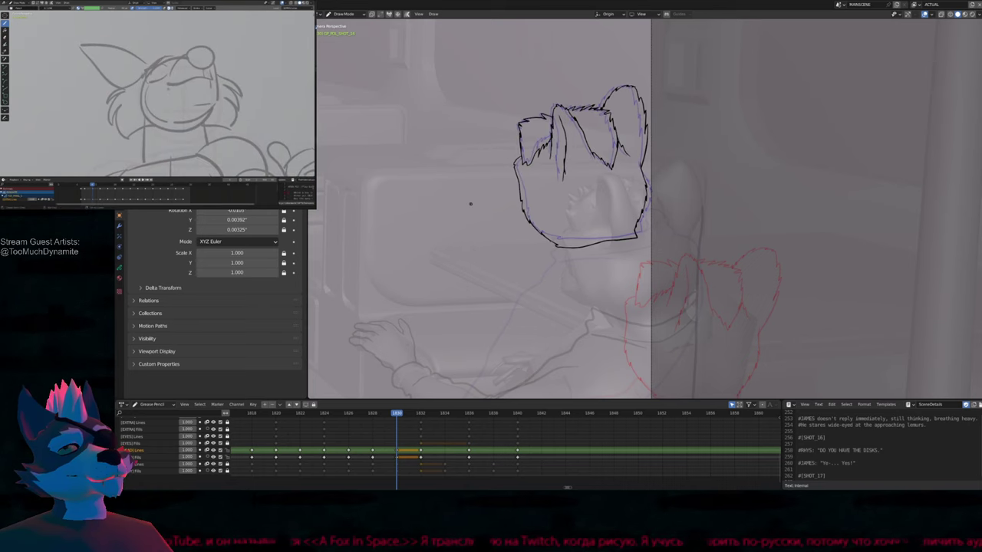
Lower the head strokes again with a soft proportional move and return to Draw Mode
key(Tab)
key(g)
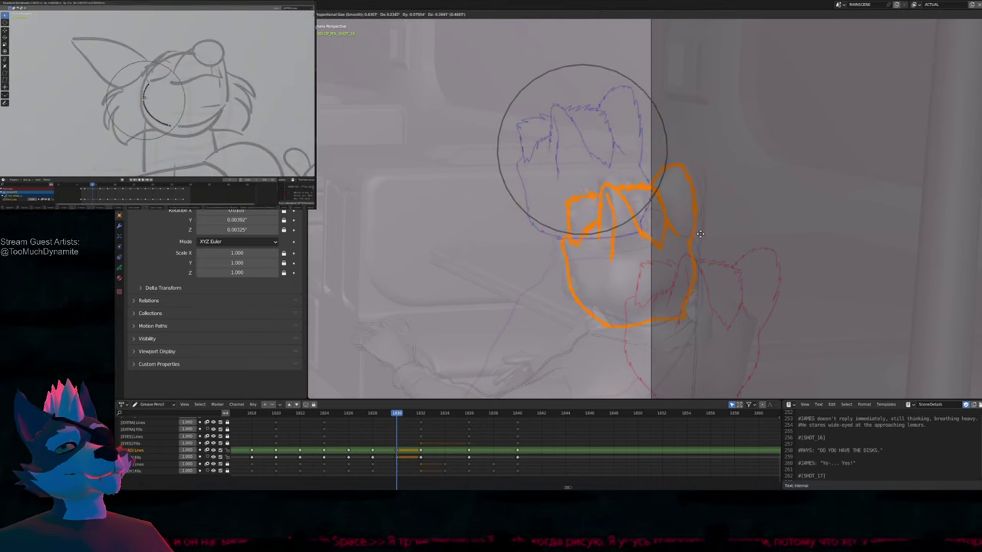
click(707, 218)
key(Tab)
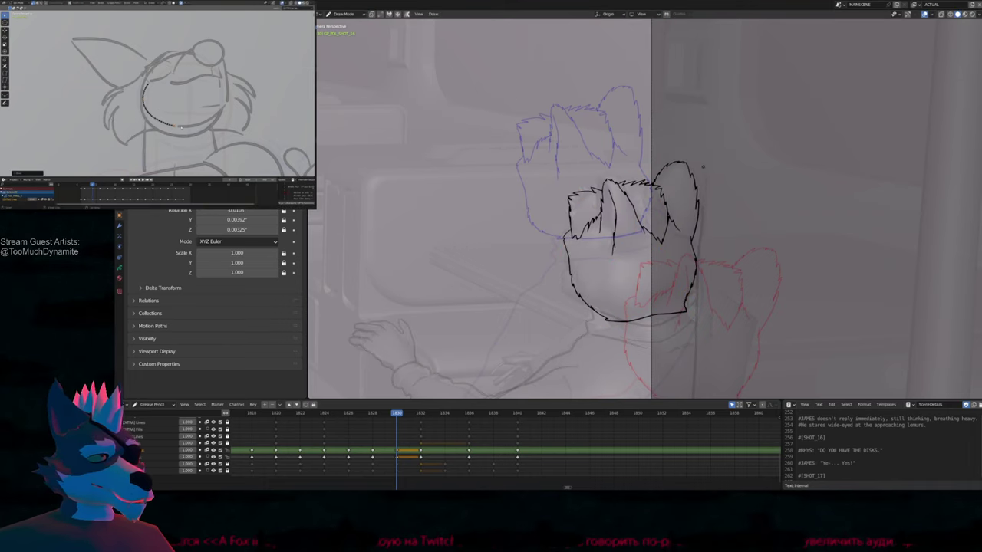
Redraw the fox's chin as a smoother curve with short strokes along it
scroll(493, 265, up, 5)
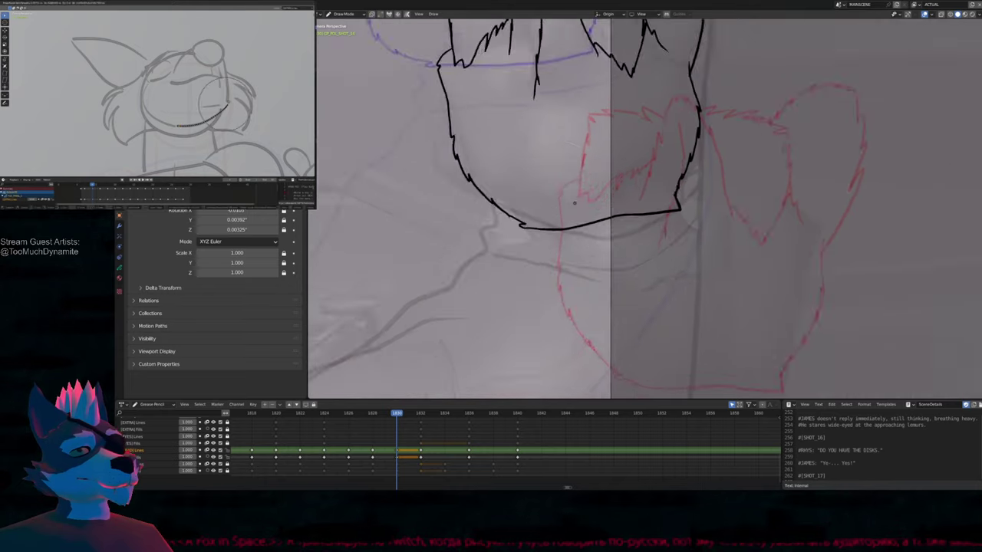
drag(468, 175, 563, 209)
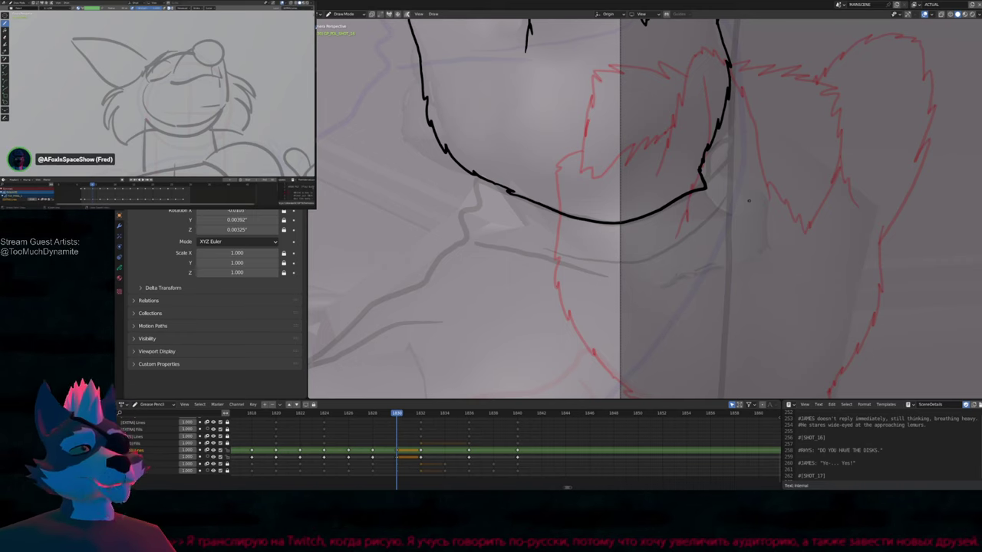
key(f)
click(716, 211)
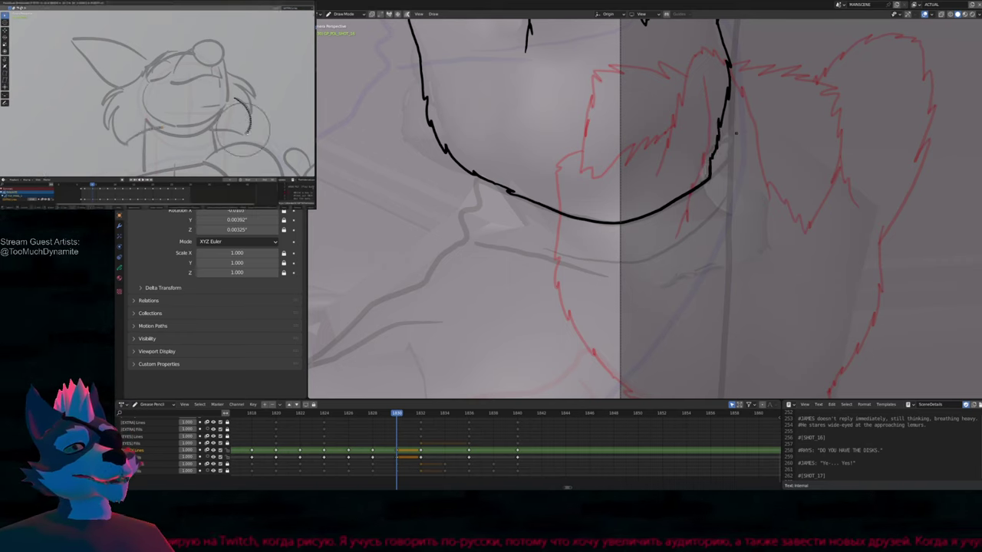
drag(724, 107, 719, 148)
Adjust the draw brush size a couple of times
scroll(719, 179, down, 5)
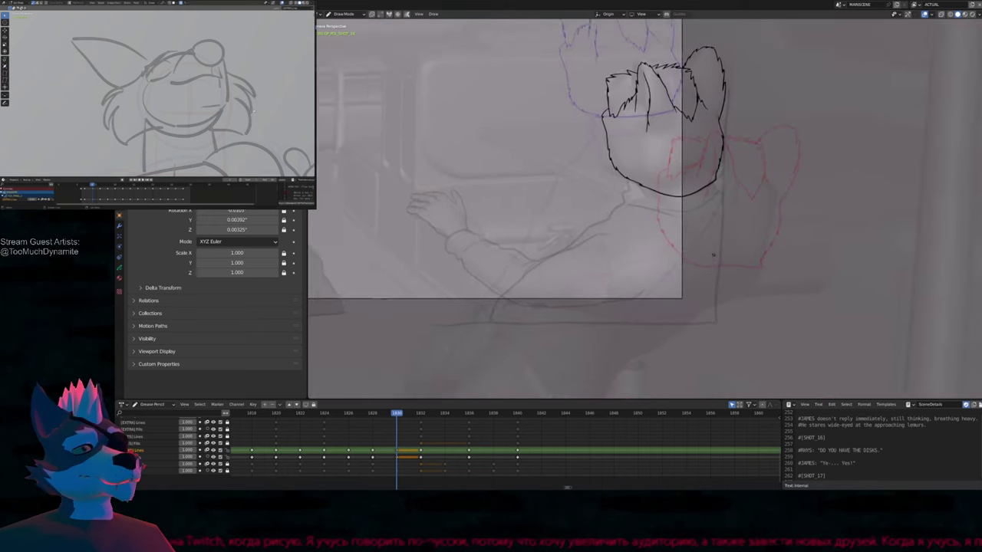
scroll(719, 179, up, 5)
key(f)
click(732, 153)
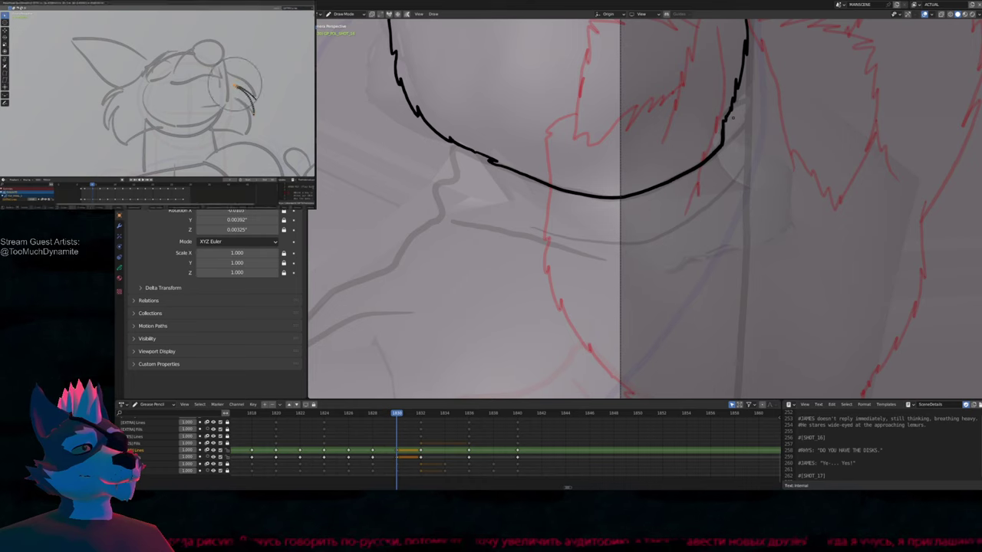
key(f)
click(664, 157)
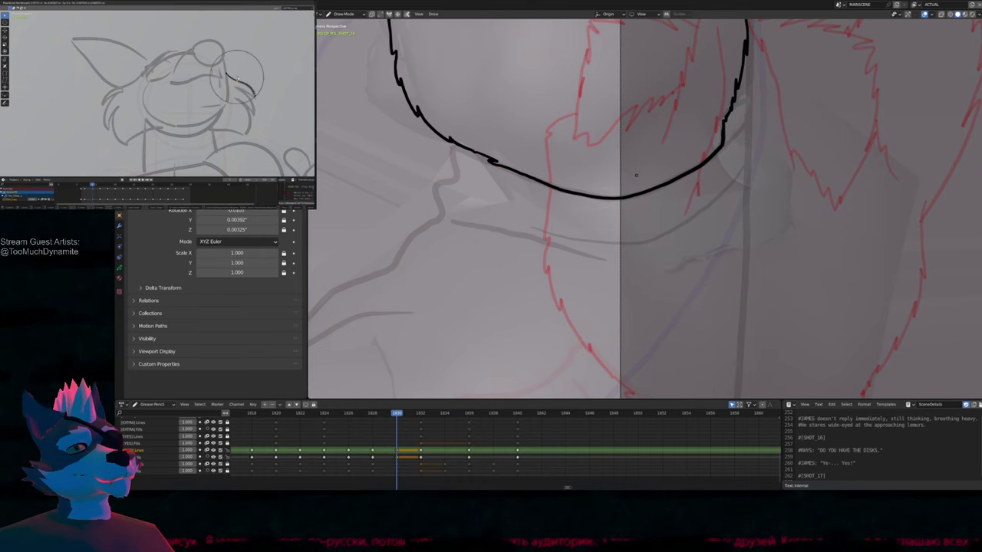
Frame the whole shot and play the animation to check the chin drawing
shift+scroll(580, 187, up, 3)
ctrl+scroll(581, 188, left, 4)
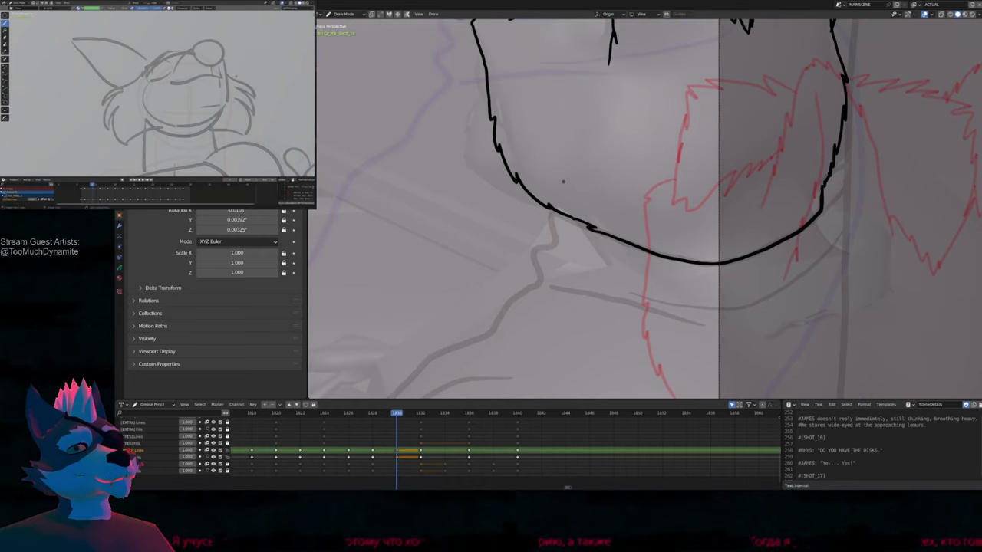
scroll(563, 181, down, 7)
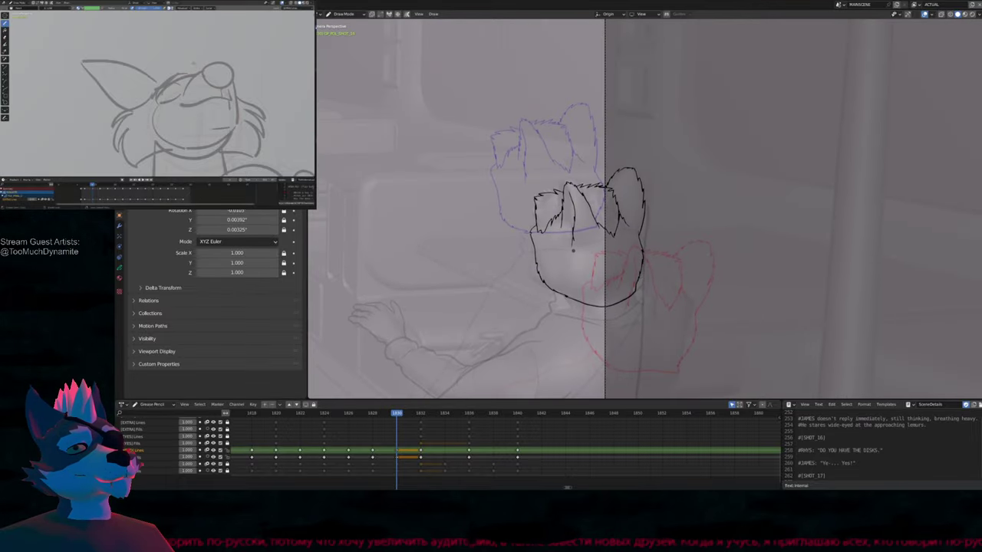
mouse_move(587, 238)
shift+middle_down()
mouse_move(712, 194)
mouse_move(718, 161)
shift+middle_up()
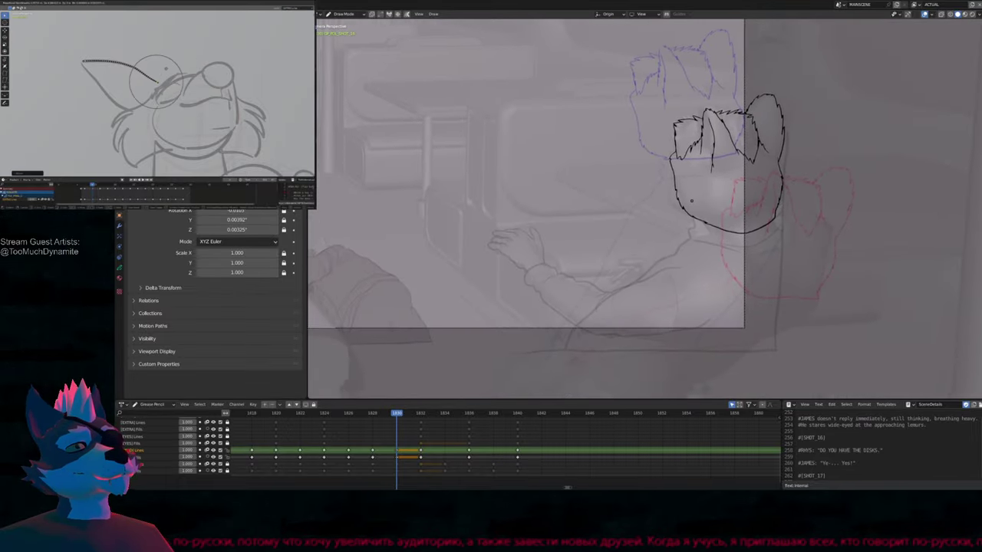
key(space)
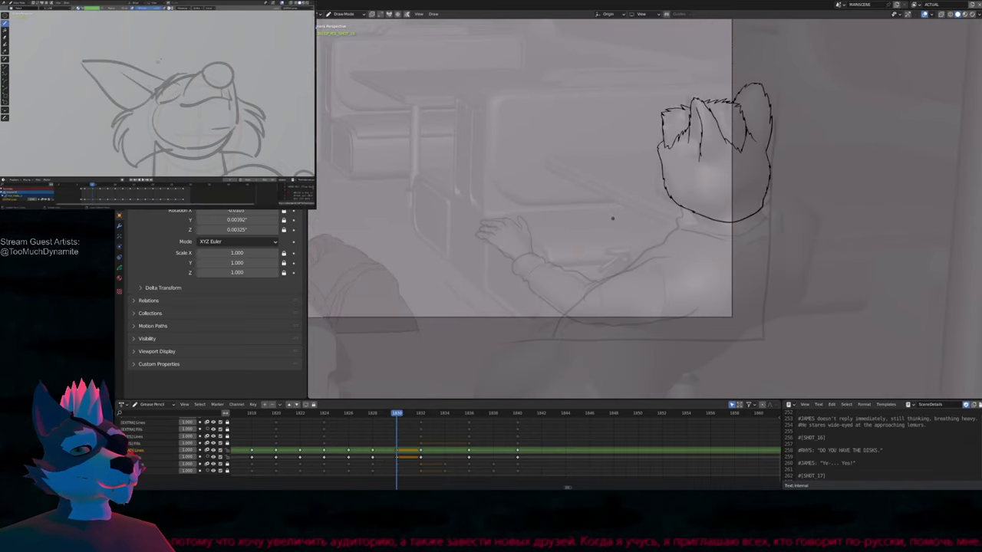
Shift the head keyframe at frame 1832 two frames later, to frame 1834
click(425, 431)
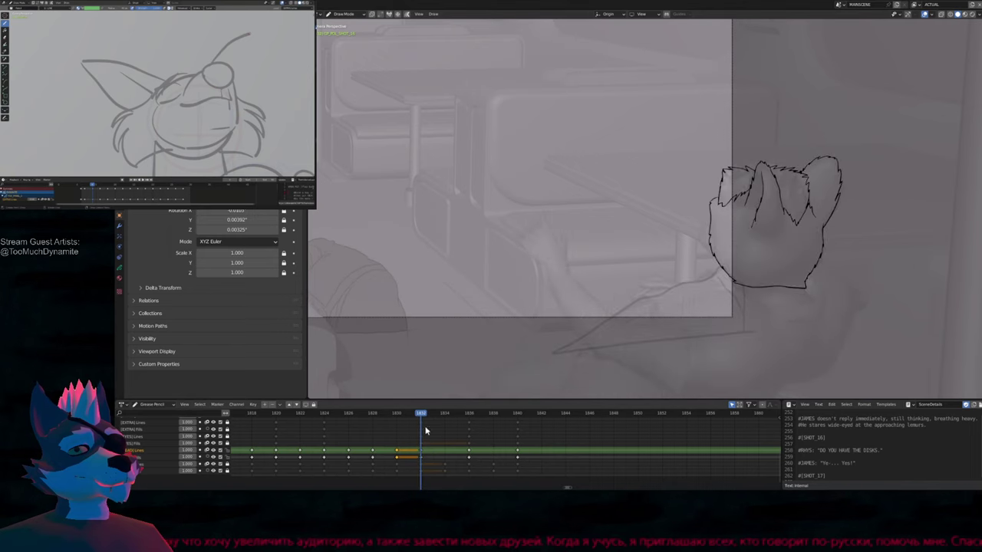
key(g)
click(456, 464)
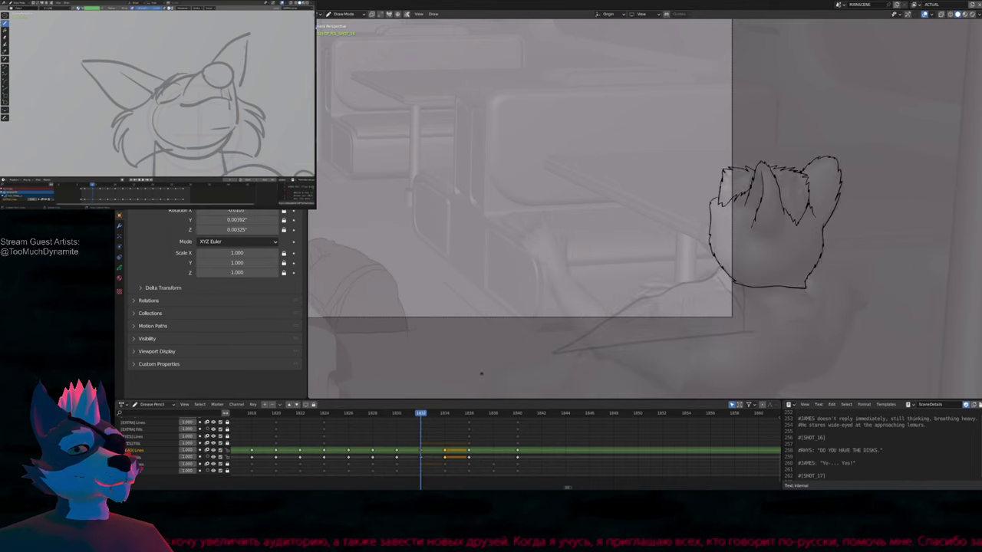
key(Up)
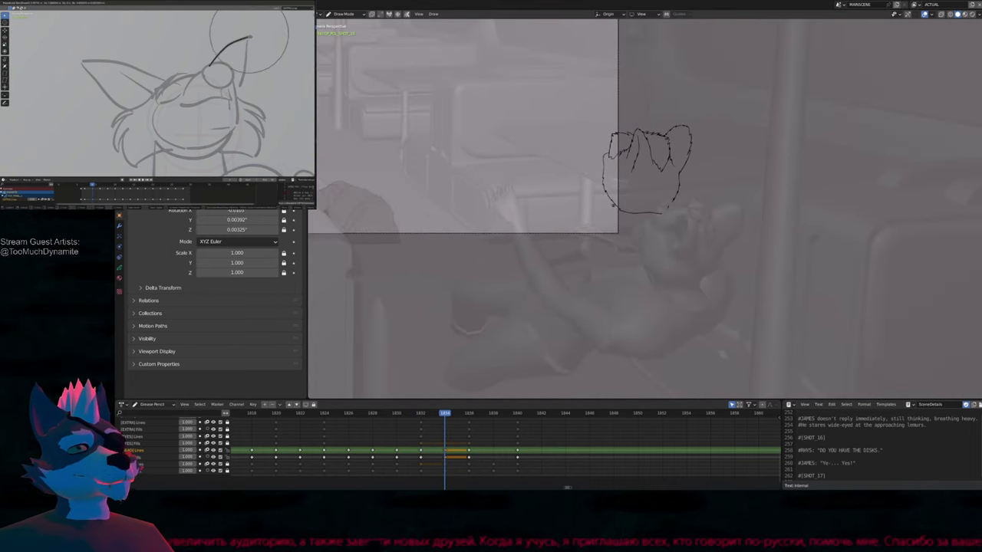
Rotate and lower the fox-head strokes on the shifted keyframe
key(Tab)
key(r)
click(659, 150)
key(g)
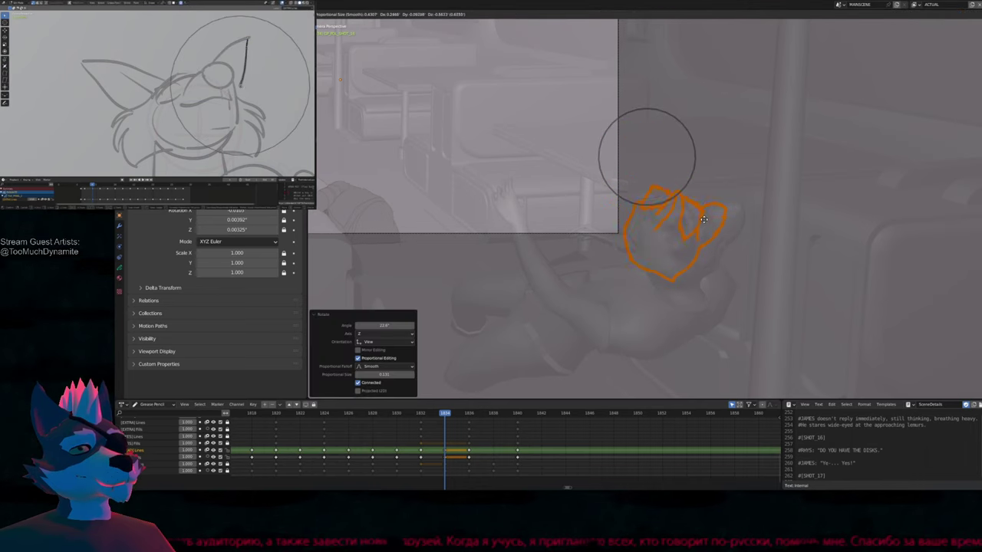
click(713, 221)
key(Tab)
Compare against the earlier drawings, then jump to the start of shot 16
key(Down)
key(Down)
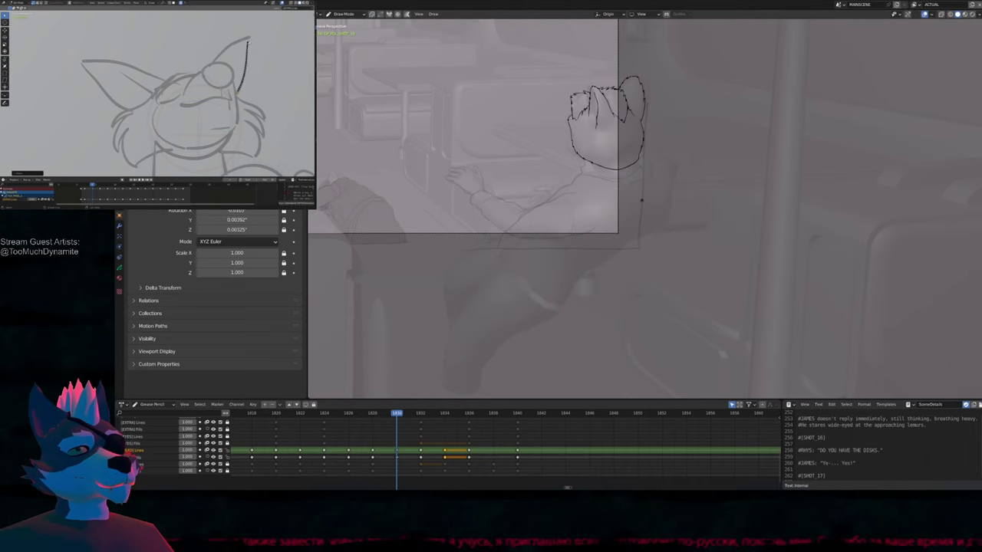
key(Down)
key(Up)
key(Up)
key(Up)
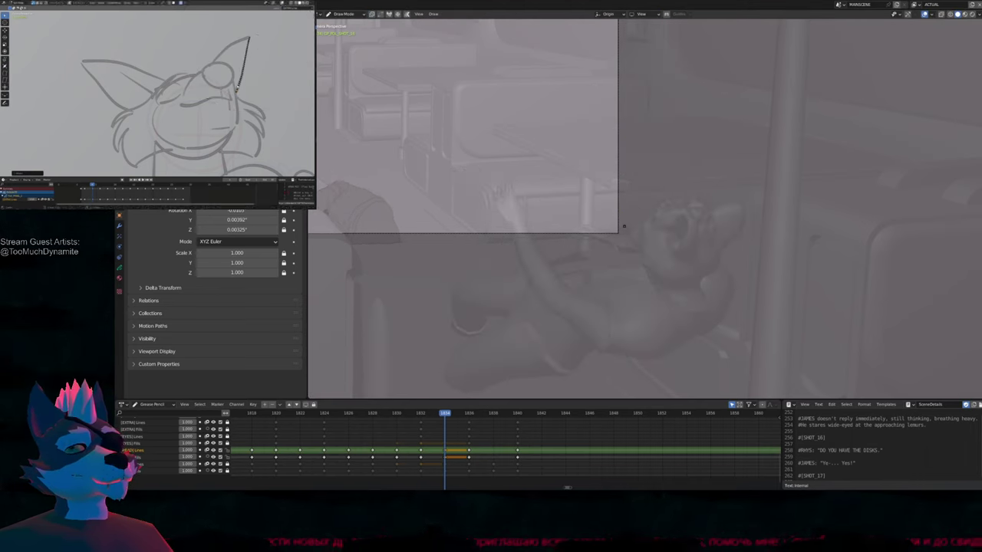
key(shift+Left)
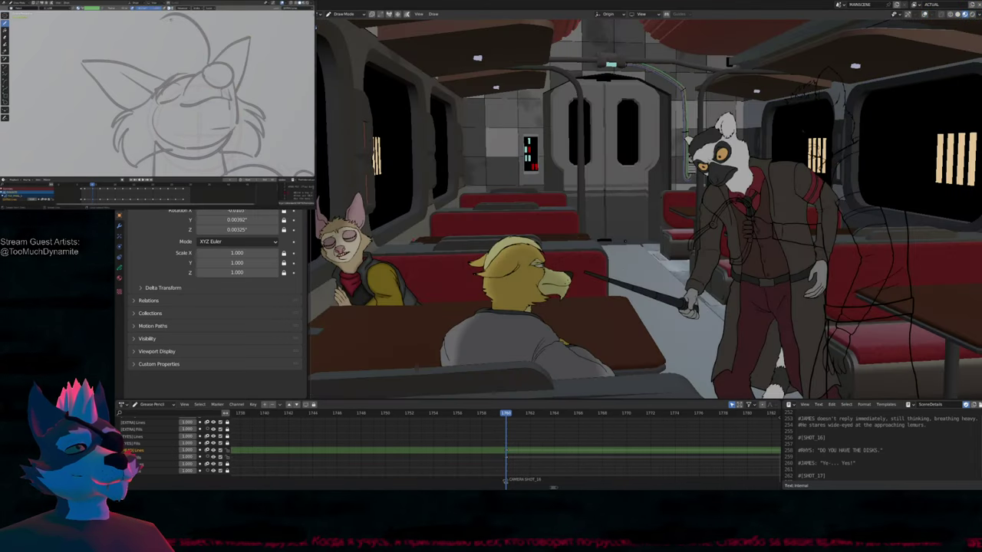
Select the standing character's line art on the right for drawing and play back shot 16
key(ctrl+Tab)
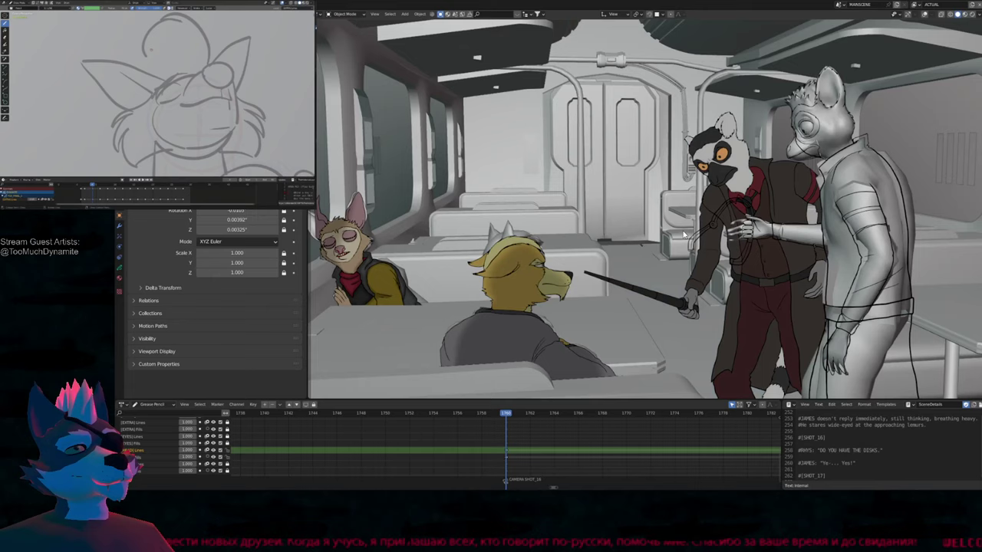
click(673, 225)
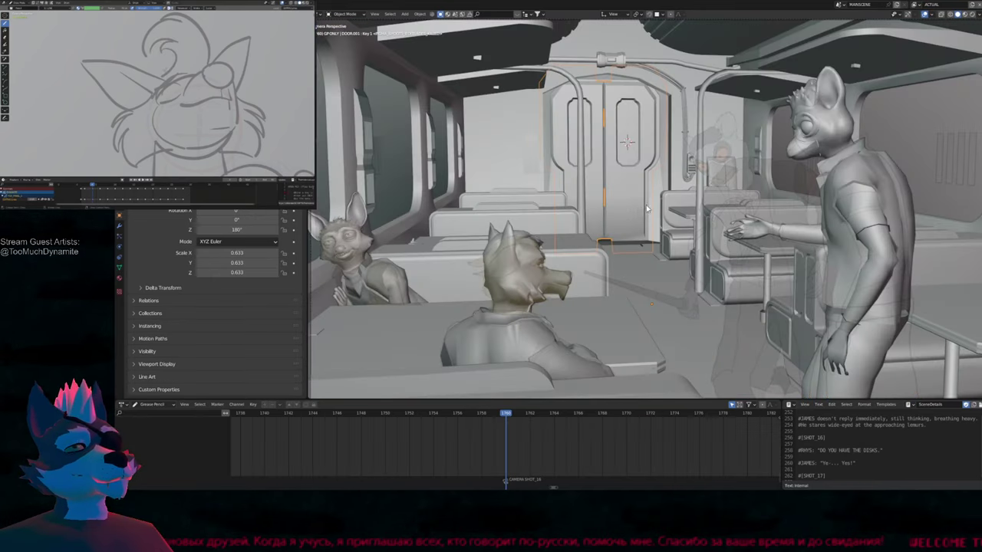
click(652, 238)
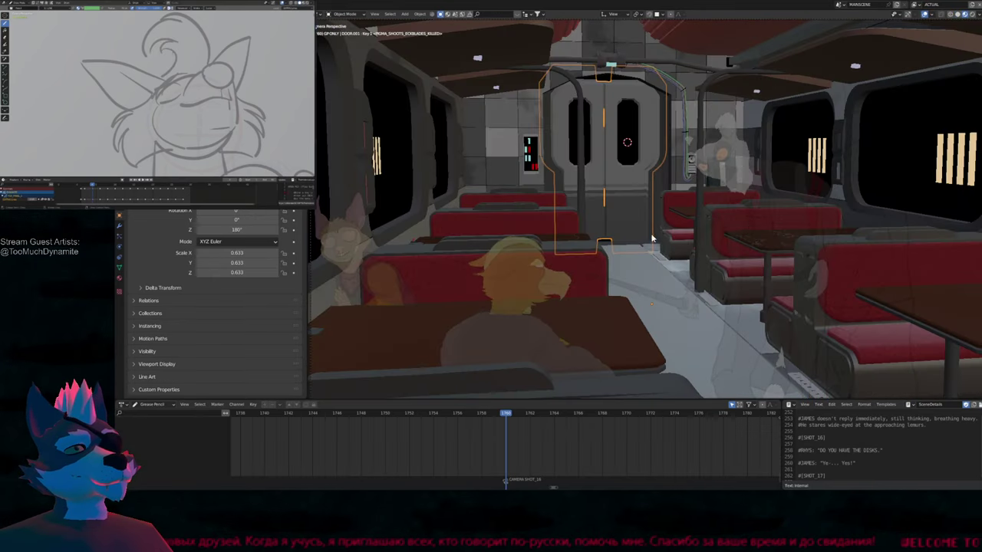
click(745, 227)
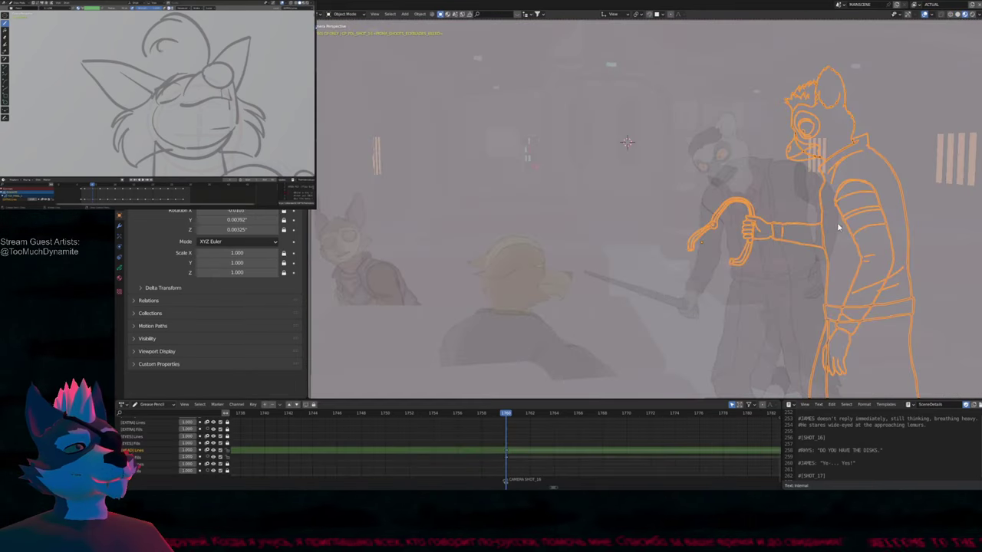
key(ctrl+Tab)
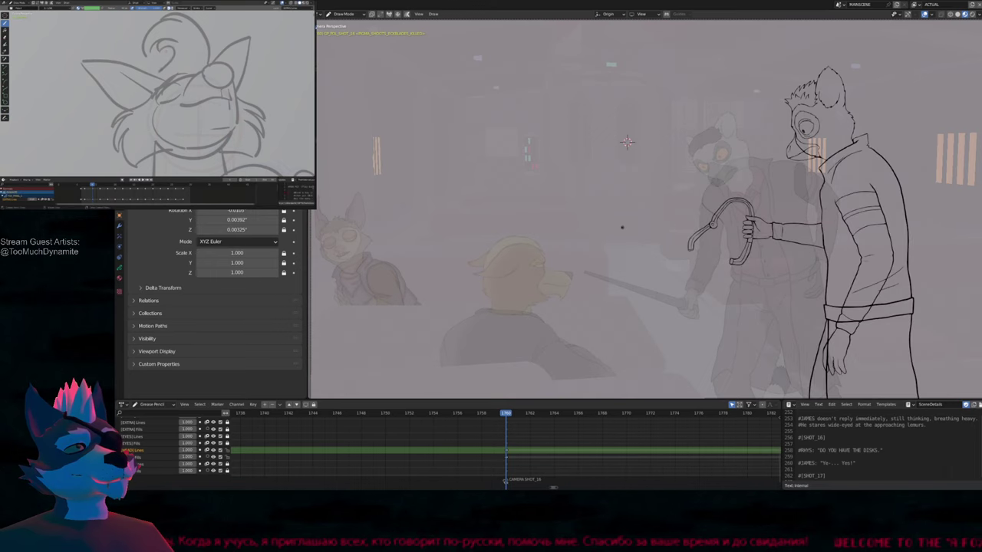
key(space)
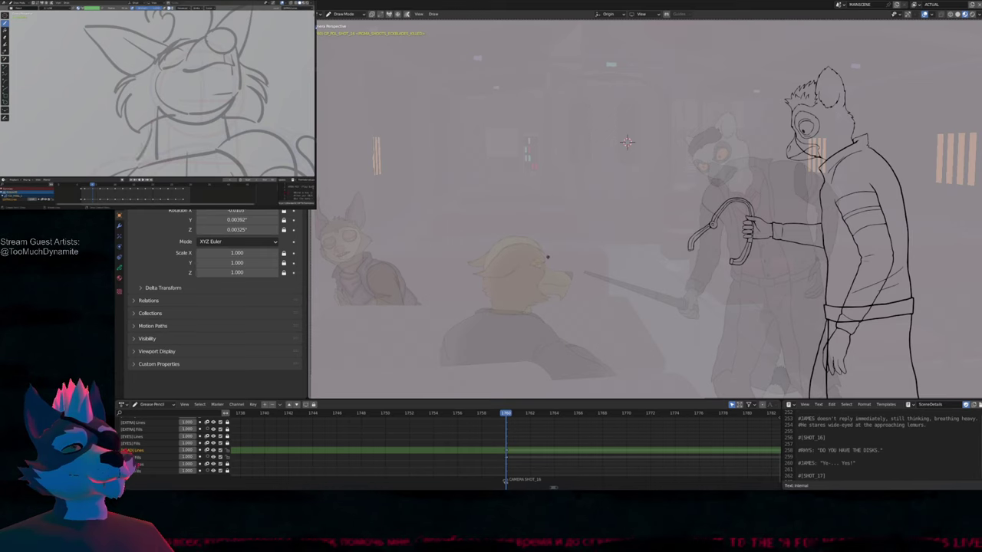
Zoom the timeline onto the shot's keyframes and play shot 16 several times from its start
mouse_move(530, 417)
ctrl+middle_down()
mouse_move(405, 432)
mouse_move(274, 427)
mouse_move(281, 441)
mouse_move(256, 424)
mouse_move(214, 419)
mouse_move(250, 438)
ctrl+middle_up()
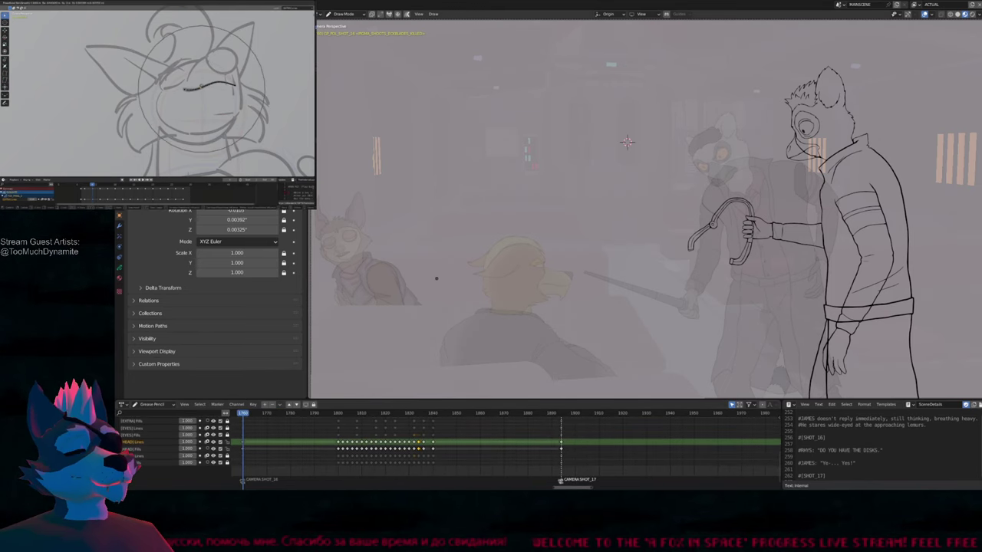
key(space)
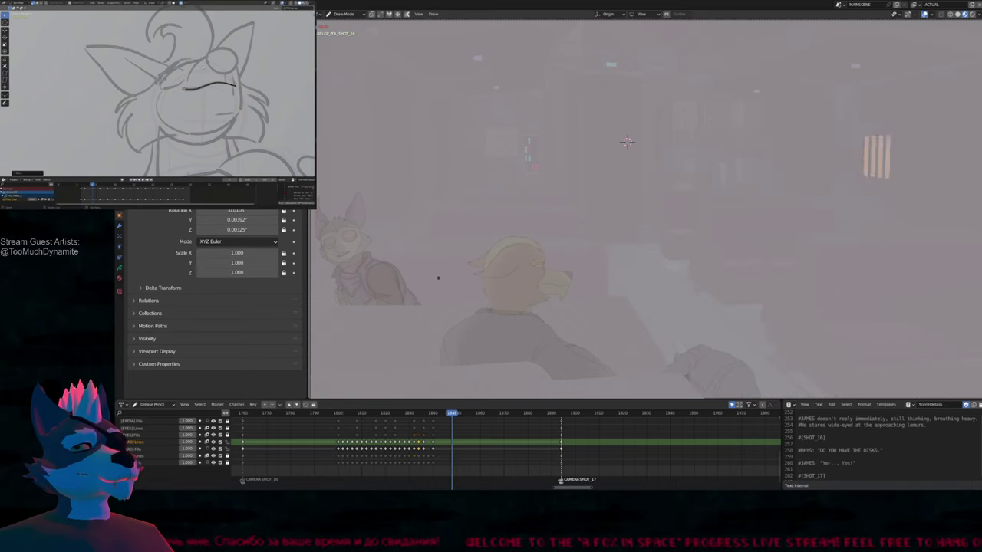
key(Escape)
key(space)
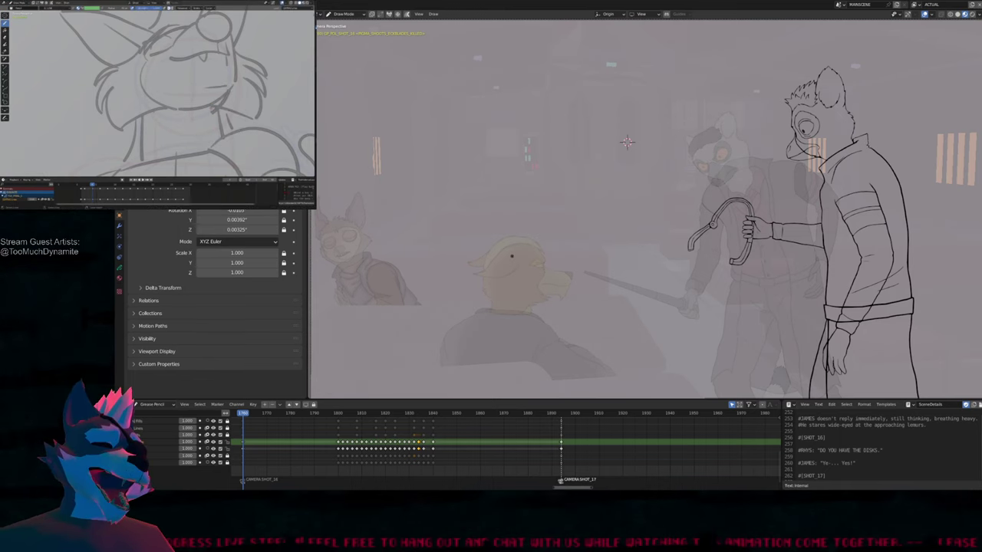
key(space)
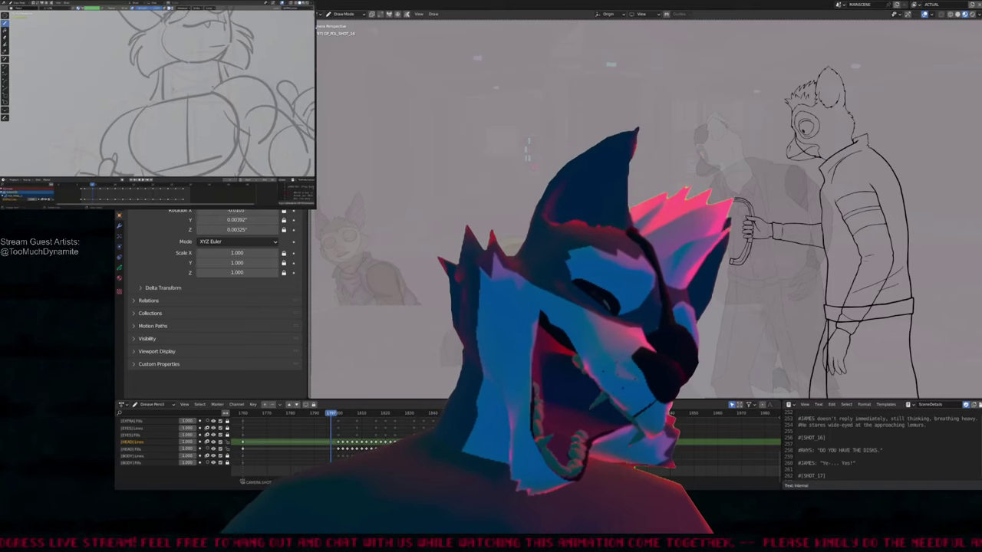
key(shift+Left)
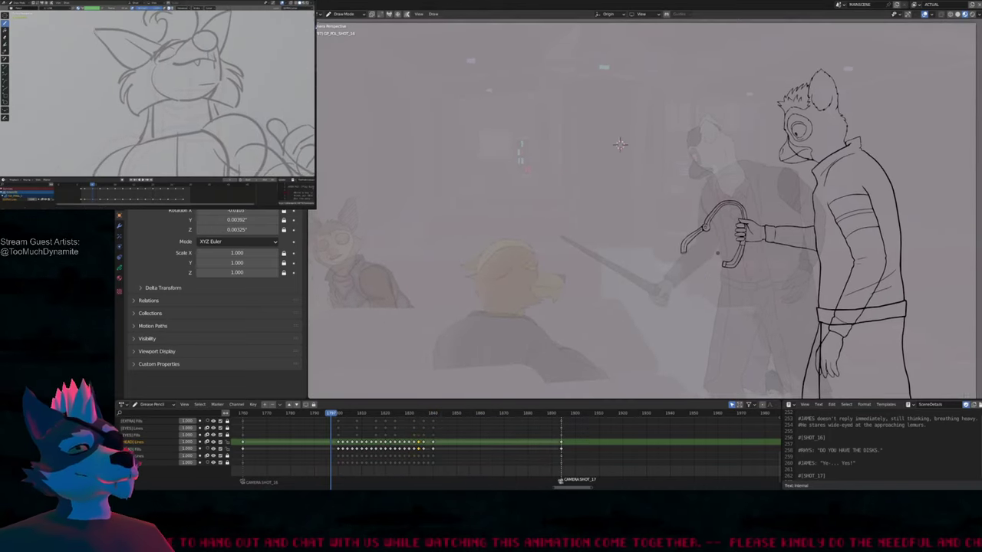
key(space)
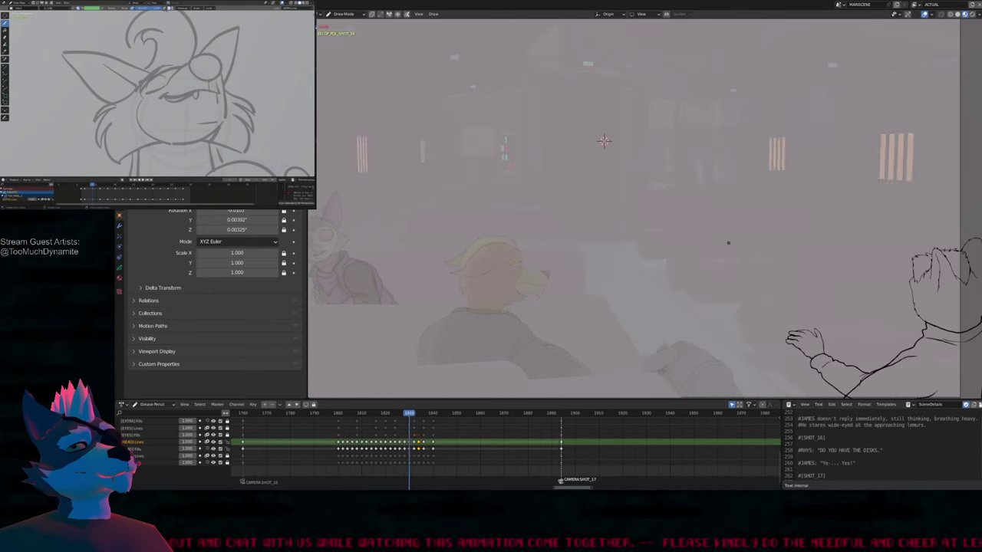
Step through frames, shots and keyframes, pan the camera view, and replay the arm motion
key(Left)
key(Left)
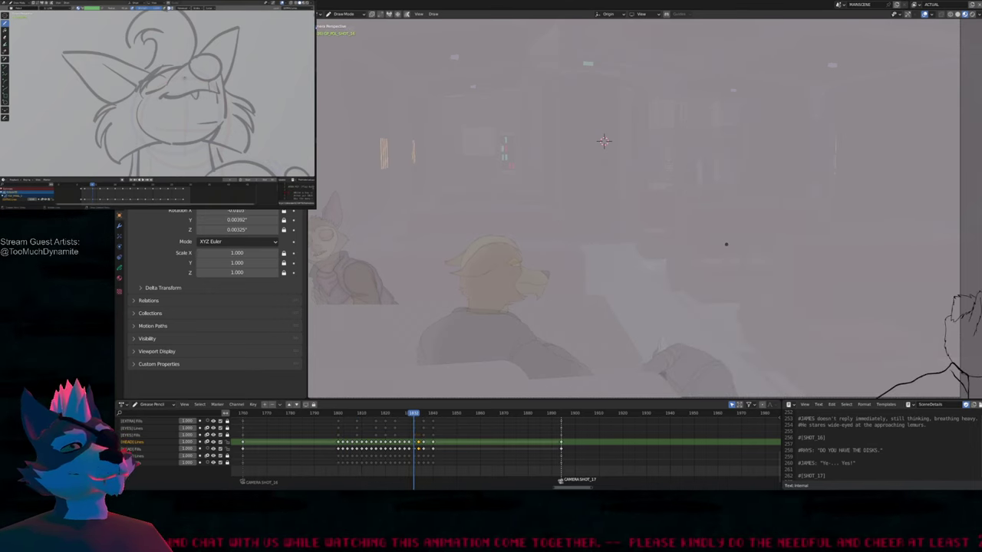
key(Left)
key(Left)
key(Left)
key(Left)
key(Left)
key(Left)
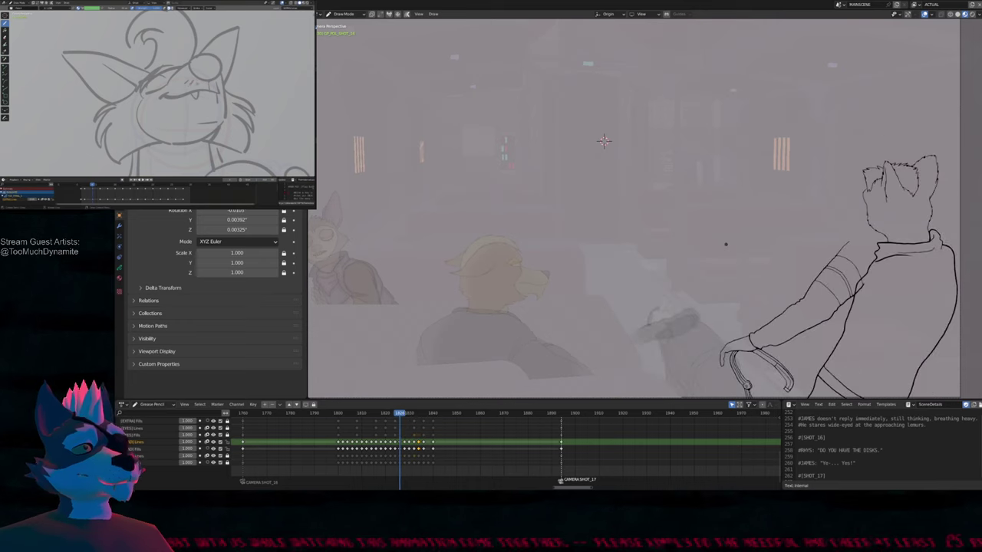
key(Right)
key(Right)
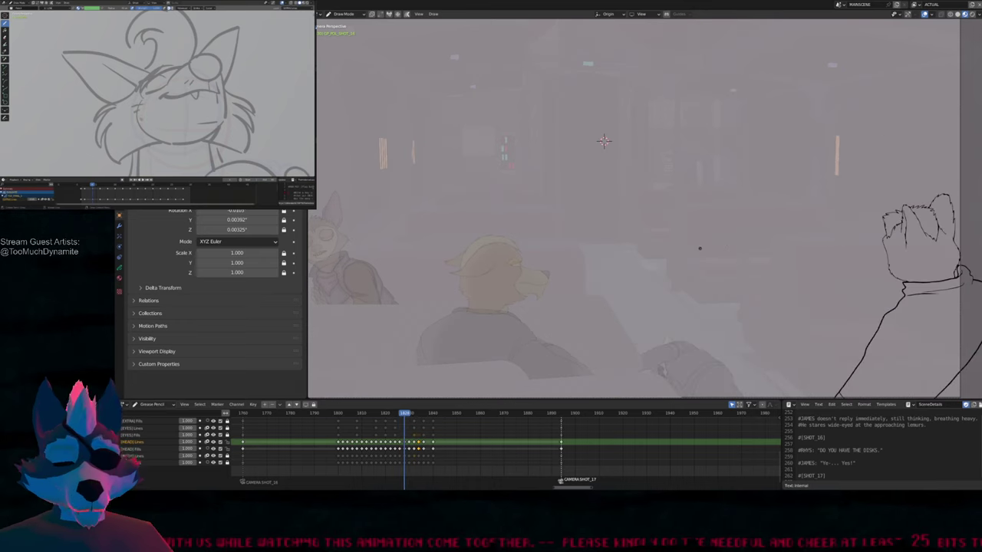
key(Left)
key(Left)
key(Left)
key(Left)
key(Left)
key(Left)
key(Left)
key(Left)
key(Left)
key(Left)
key(Left)
key(Left)
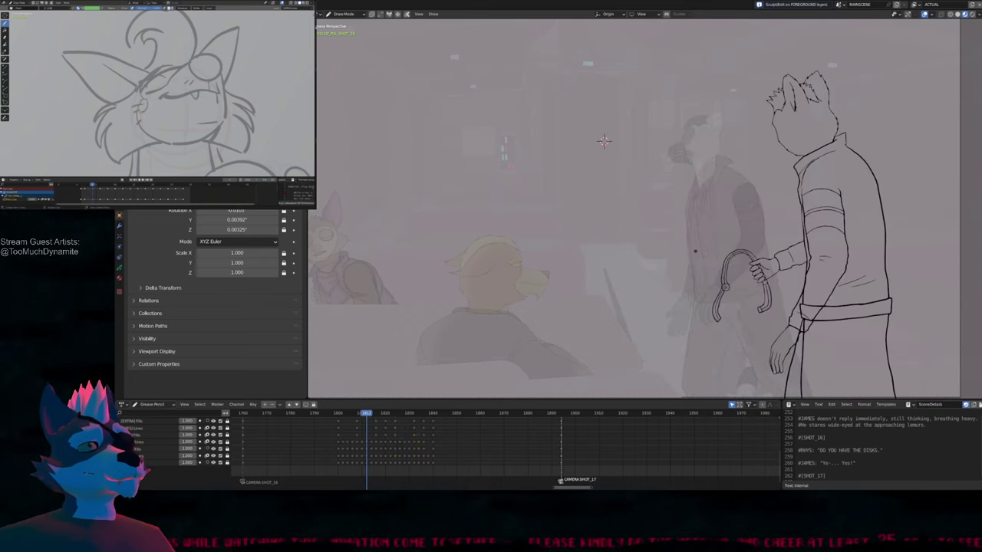
key(Left)
key(Left)
key(Left)
key(Left)
key(Left)
key(Left)
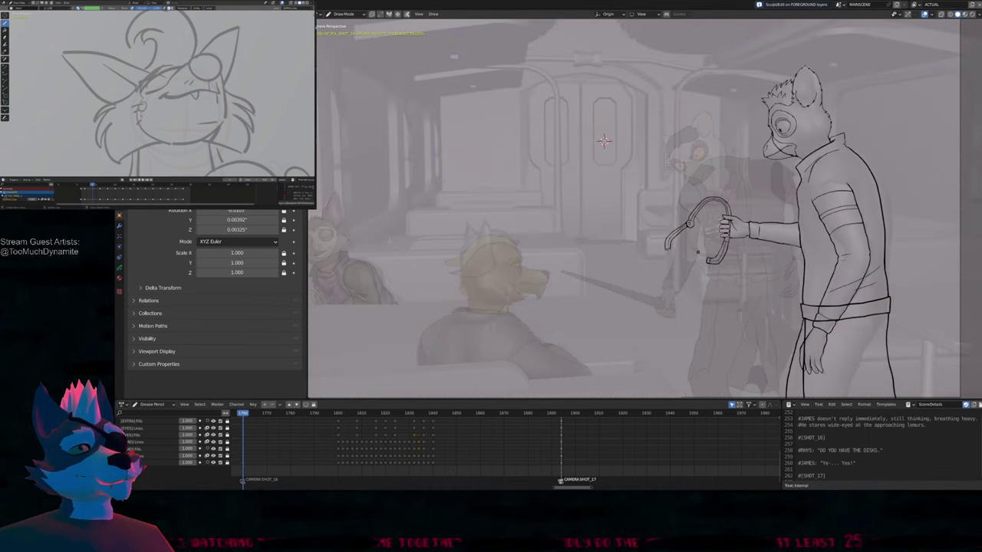
key(Down)
key(Up)
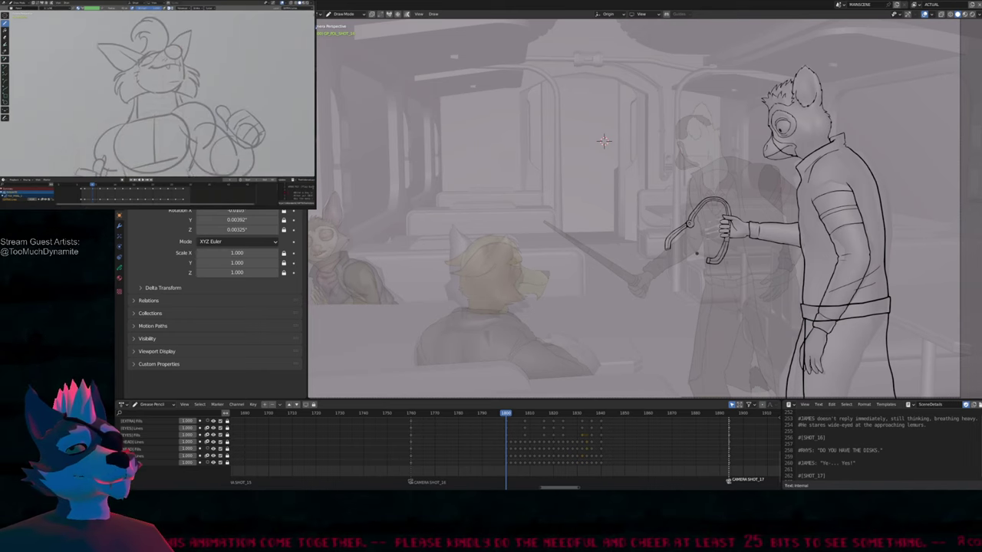
shift+middle_drag(603, 140, 445, 138)
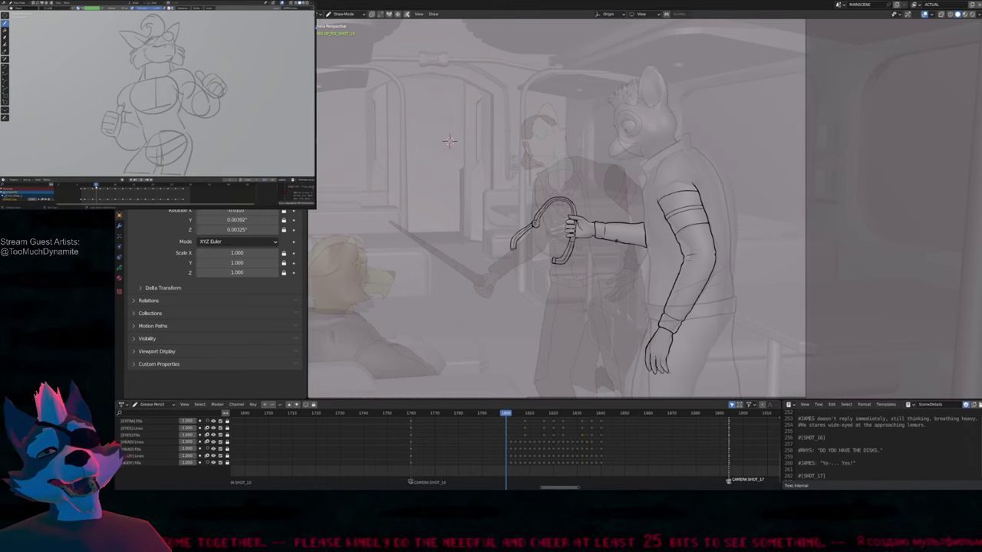
key(Down)
key(space)
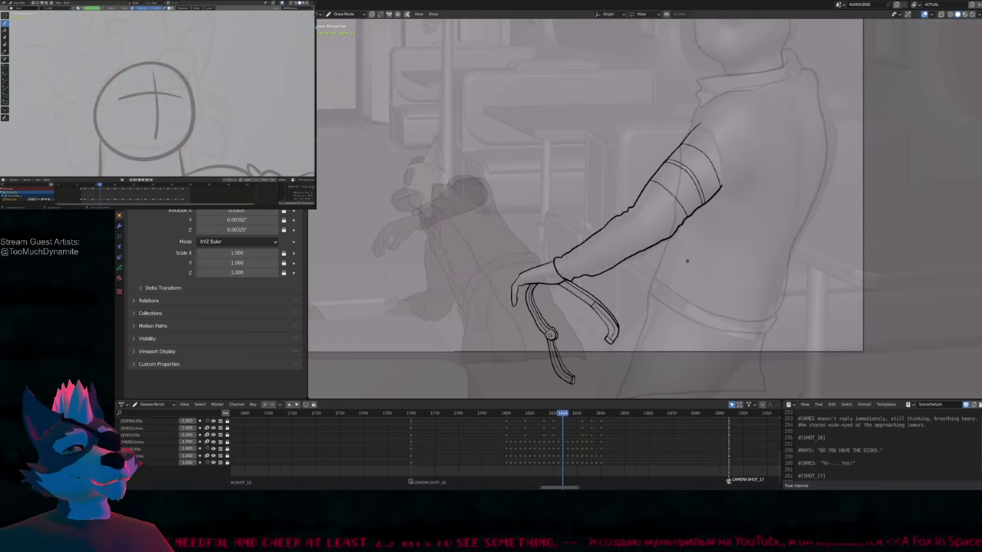
Stop on the arm drawing, copy its strokes and paste them into the next frame
key(space)
key(Tab)
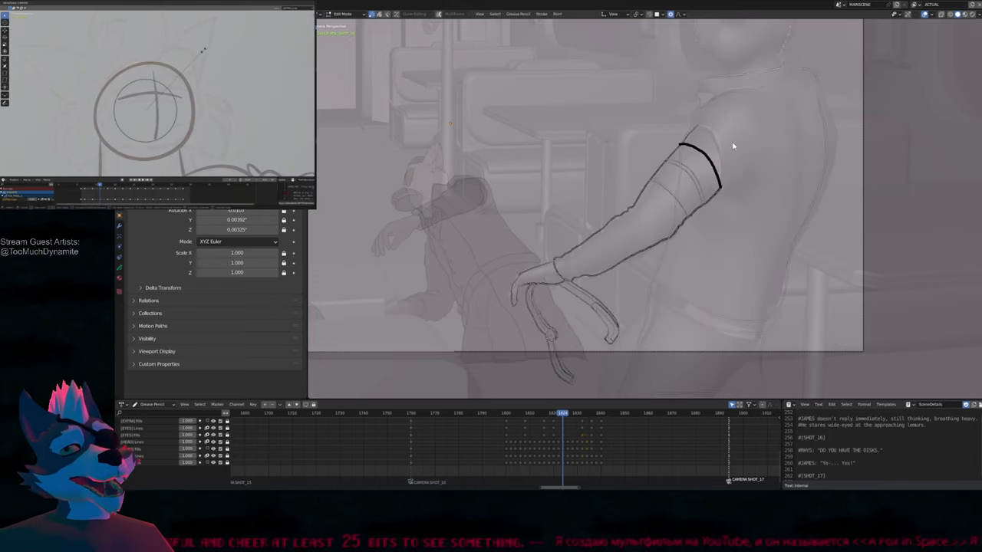
drag(649, 289, 652, 288)
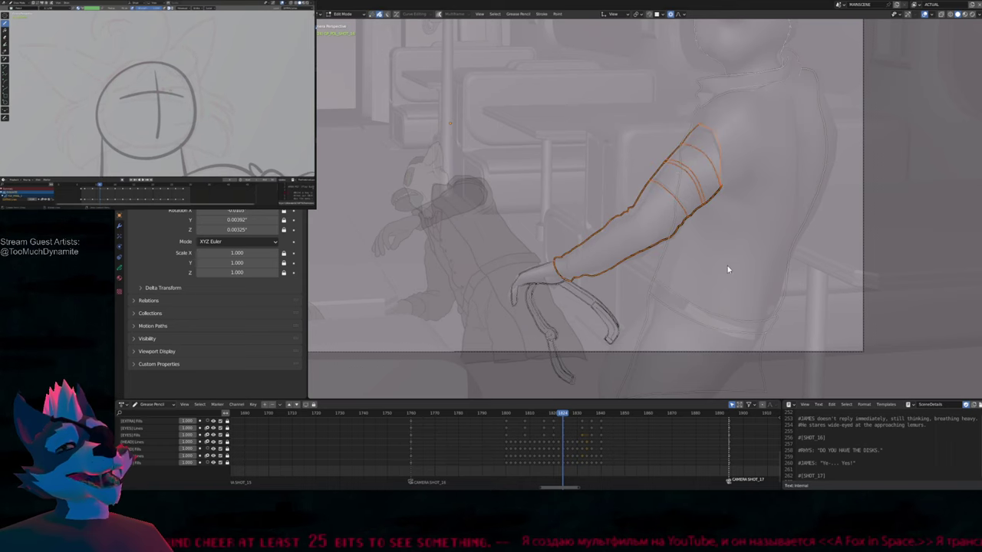
key(ctrl+c)
key(Up)
key(ctrl+v)
Rotate and move the pasted arm to lie horizontally, then return to Draw Mode
scroll(708, 263, down, 2)
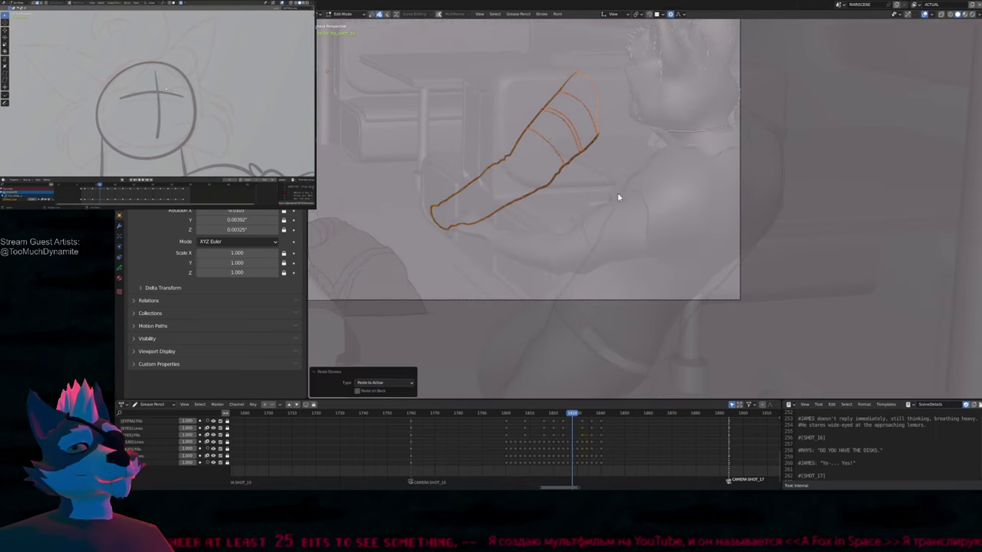
key(r)
click(611, 261)
key(g)
click(646, 323)
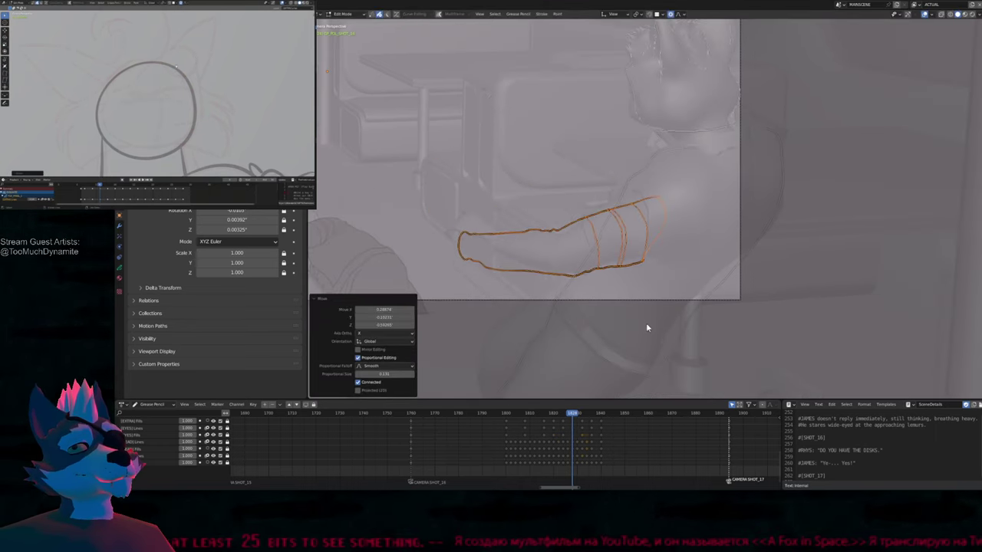
key(ctrl+Tab)
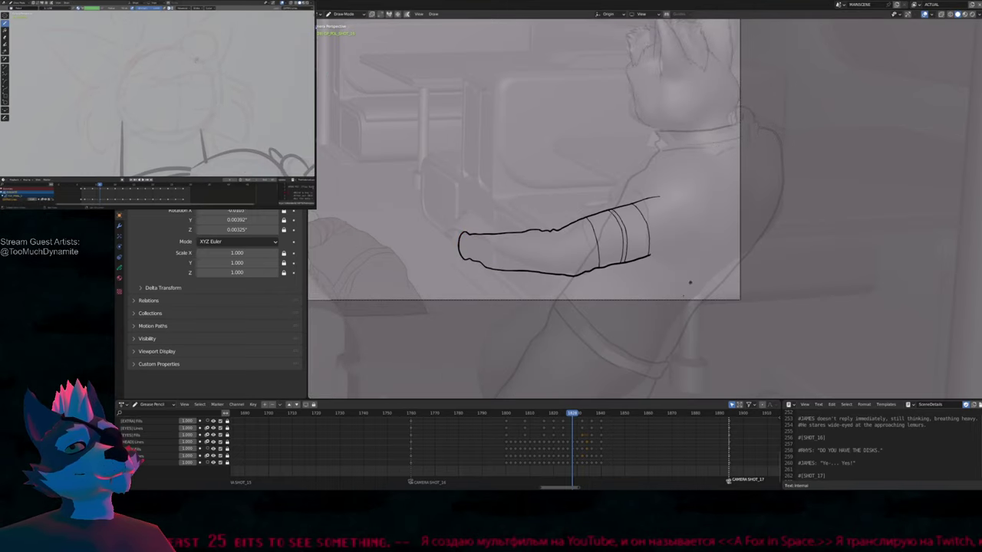
Redraw the arm's upper end, upper contour with band lines, and a pointed tip
drag(654, 247, 598, 269)
mouse_move(664, 187)
mouse_down()
mouse_move(561, 228)
mouse_move(458, 244)
mouse_move(567, 271)
mouse_up()
drag(595, 221, 485, 247)
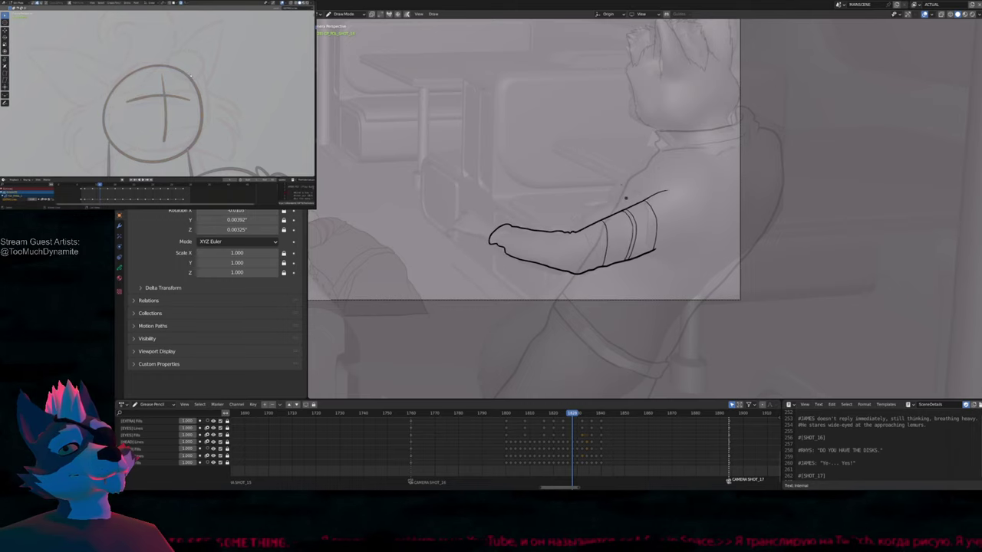
key(f)
click(662, 286)
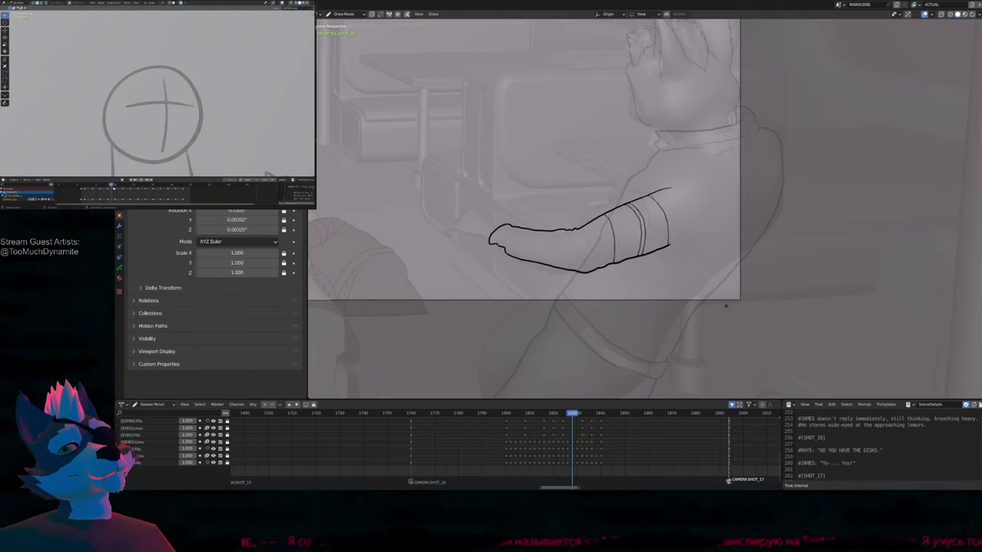
With a smaller brush, shift the sleeve band lines left and touch up the left tip
key(f)
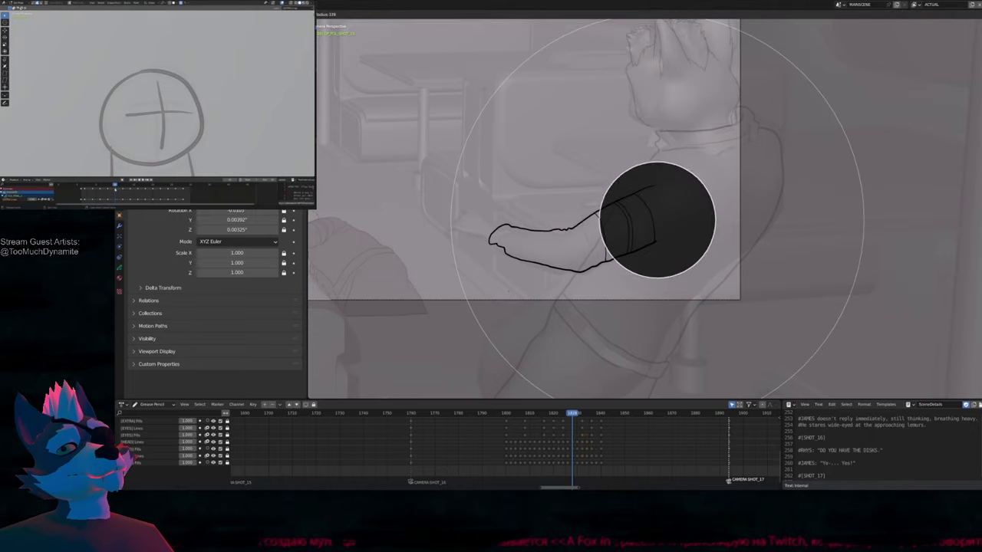
click(657, 223)
mouse_move(649, 196)
mouse_down()
mouse_move(605, 225)
mouse_move(645, 215)
mouse_up()
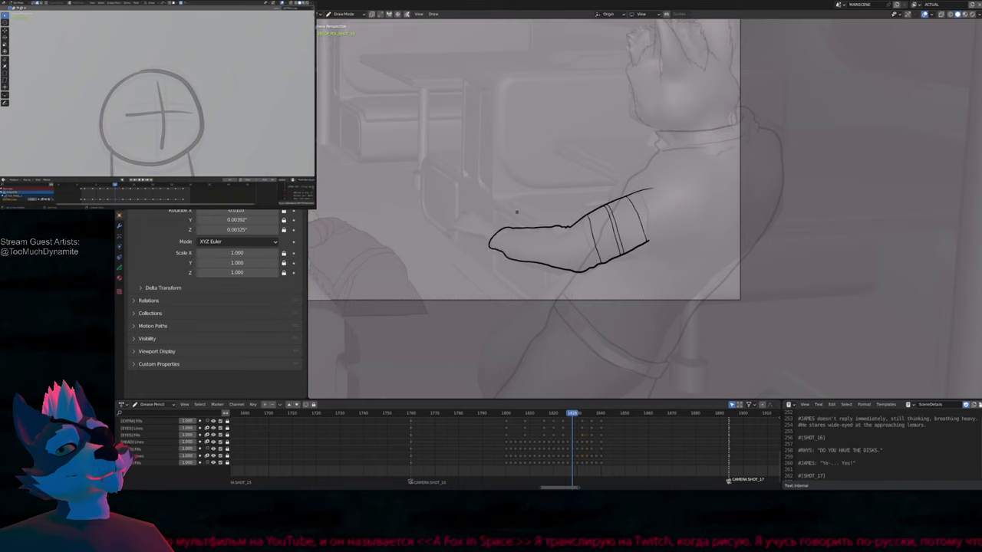
drag(495, 227, 488, 244)
key(f)
click(477, 258)
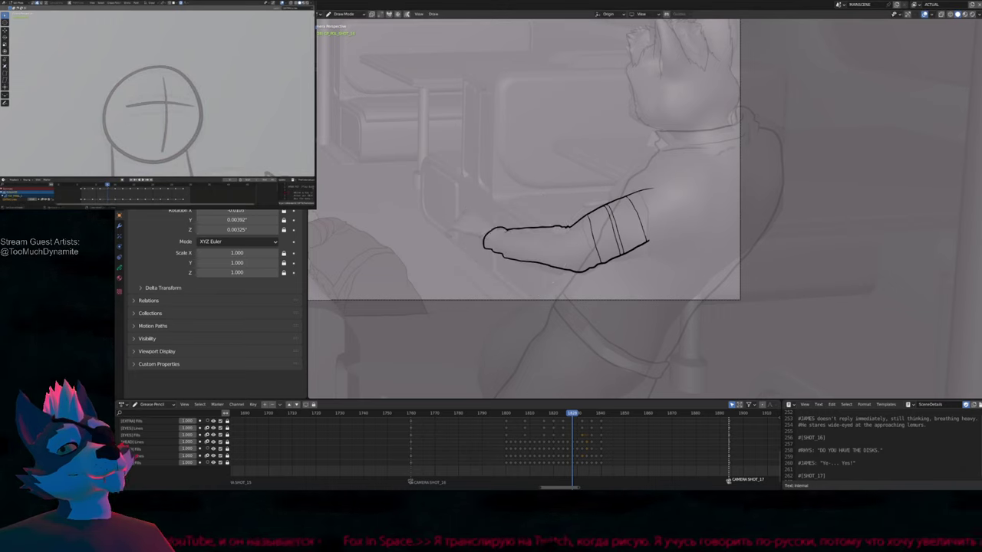
Flip between neighbouring keyframes to compare the foreshortened arm with the hand drawing
key(Down)
key(Up)
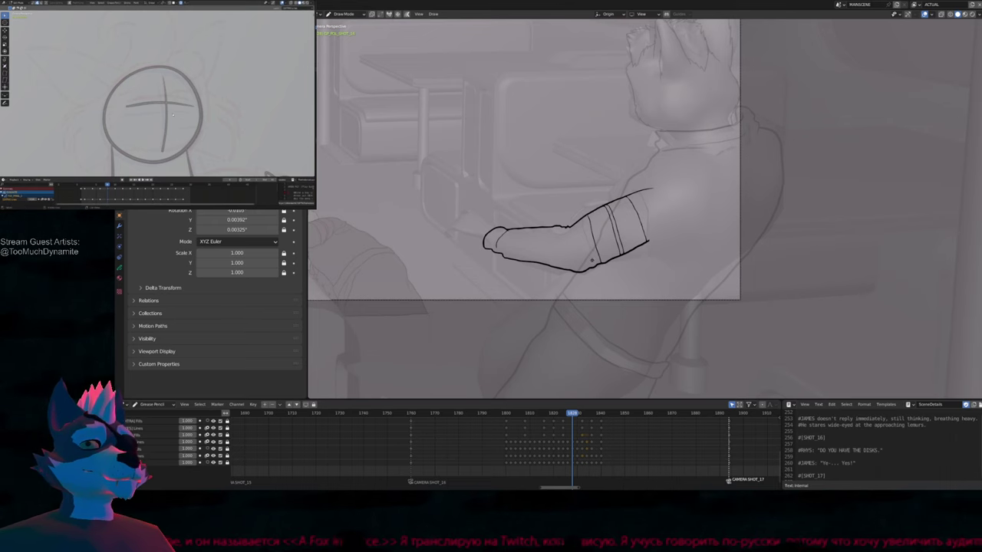
key(Down)
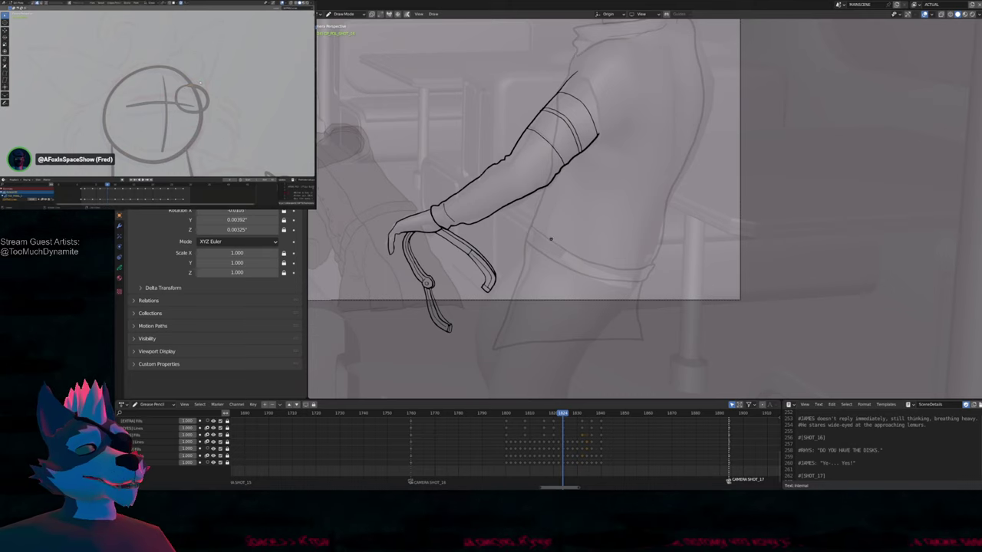
key(Up)
key(Up)
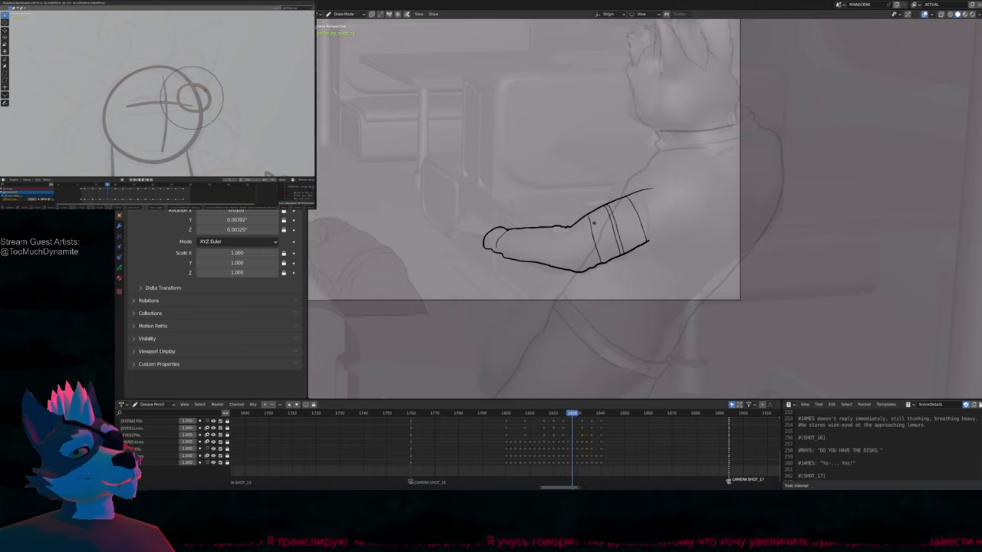
key(Down)
key(Up)
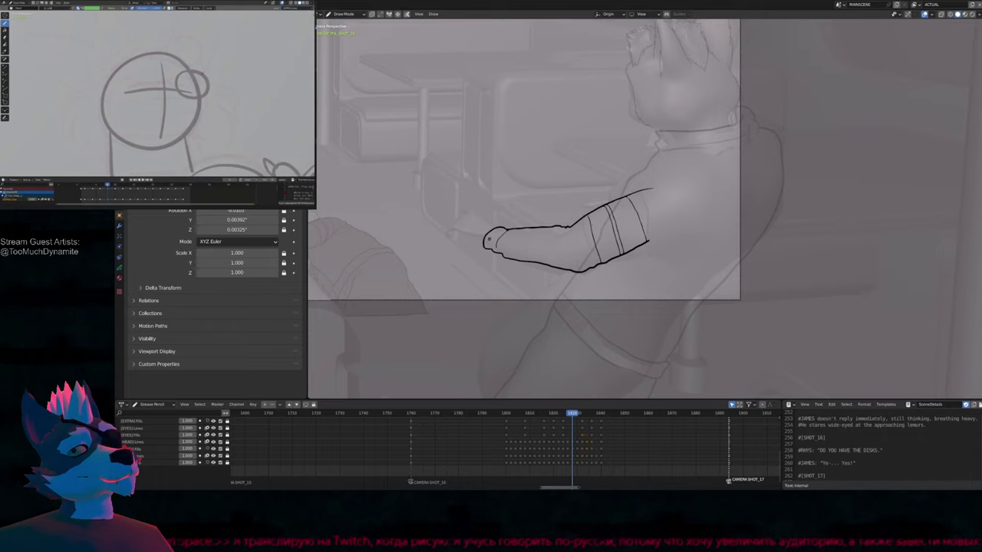
Draw the hand outline beyond the wrist with a hooked fingertip, joining its lower edge to the sleeve
scroll(577, 249, up, 2)
scroll(578, 249, up, 3)
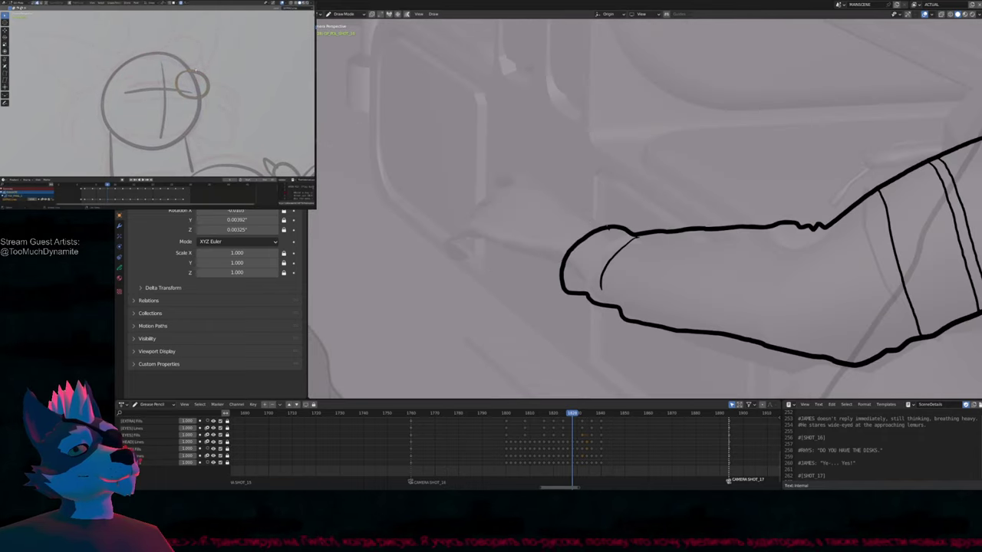
drag(575, 191, 512, 174)
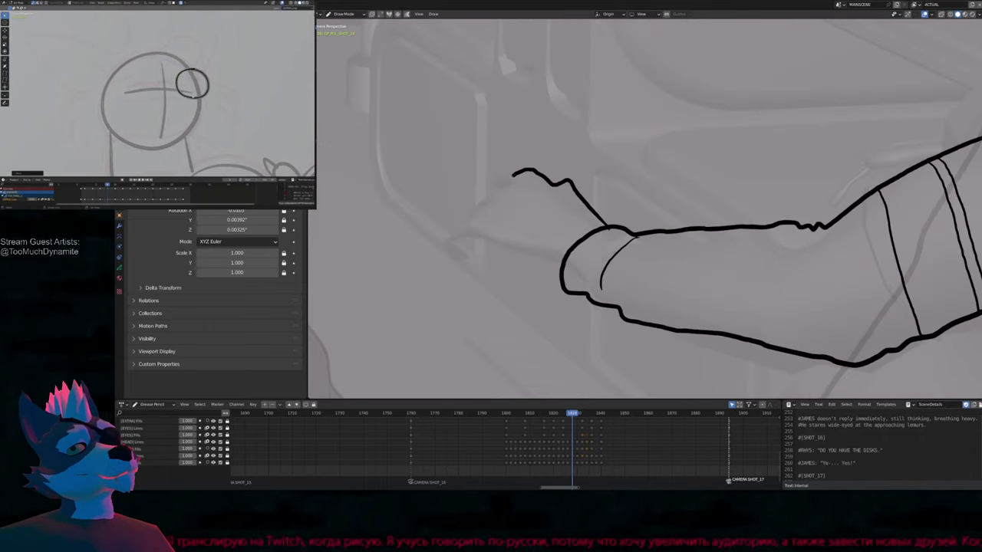
drag(457, 213, 461, 227)
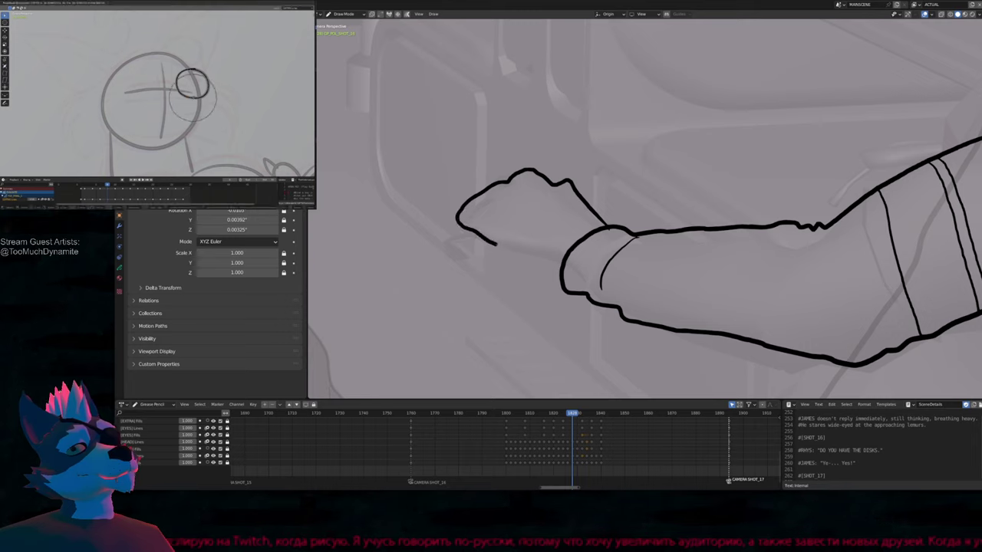
drag(526, 257, 579, 272)
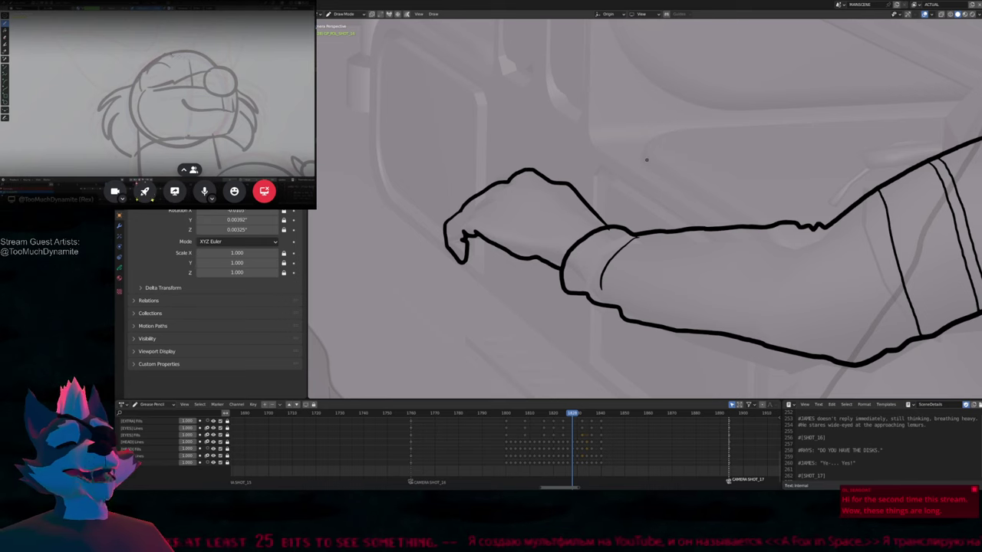
Draw a curled finger at the hand's knuckles
mouse_move(647, 160)
shift+middle_down()
mouse_move(528, 272)
mouse_move(477, 255)
shift+middle_up()
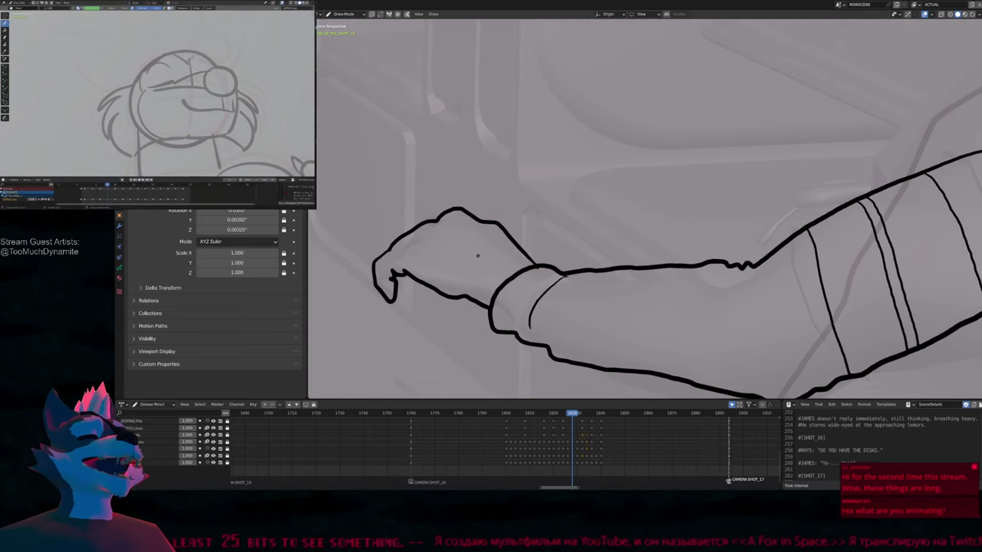
scroll(477, 255, up, 3)
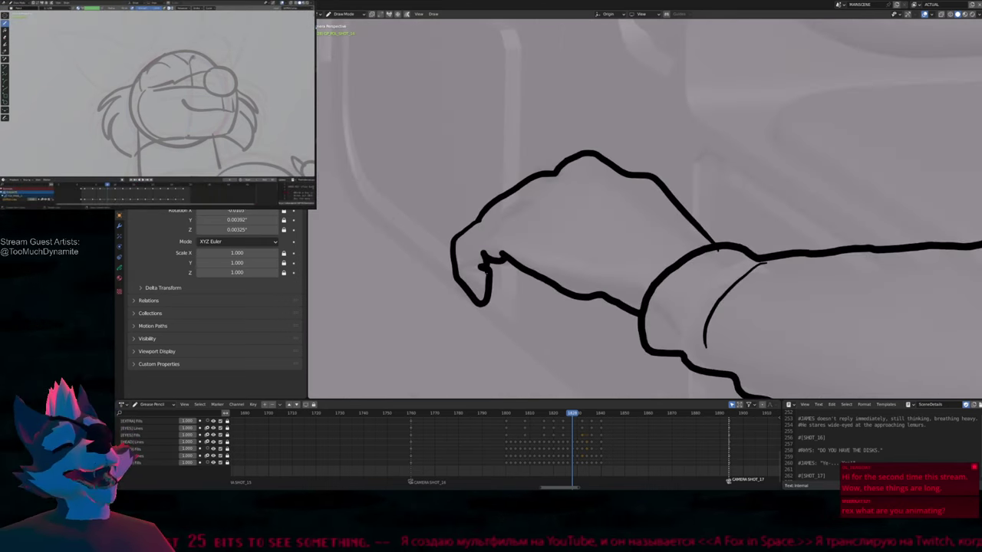
mouse_move(490, 279)
mouse_down()
mouse_move(508, 286)
mouse_move(524, 255)
mouse_up()
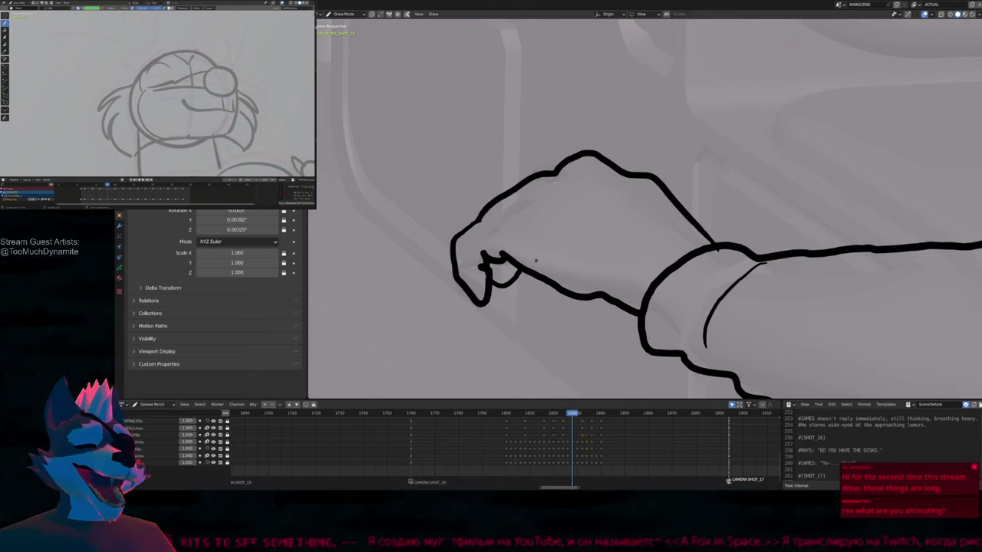
scroll(539, 246, down, 2)
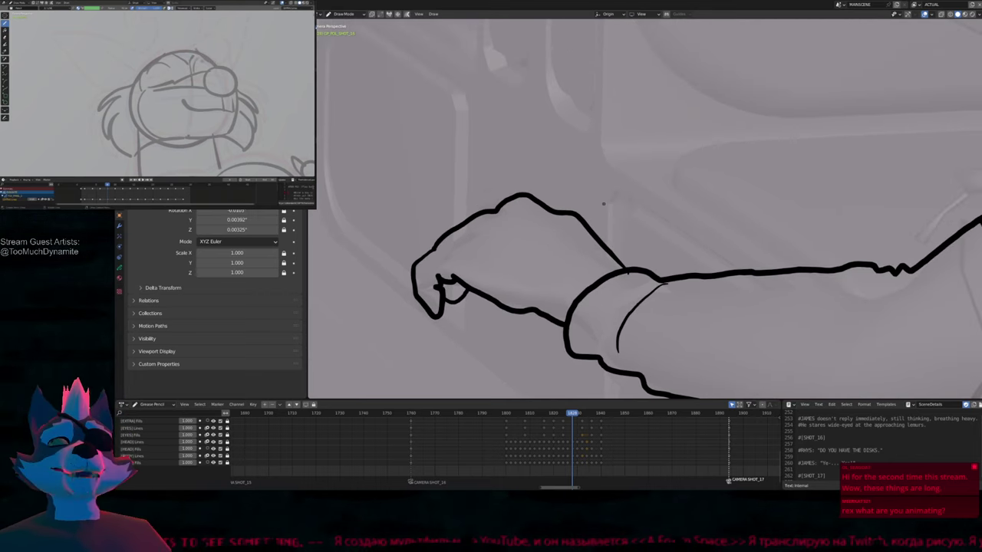
scroll(547, 258, up, 2)
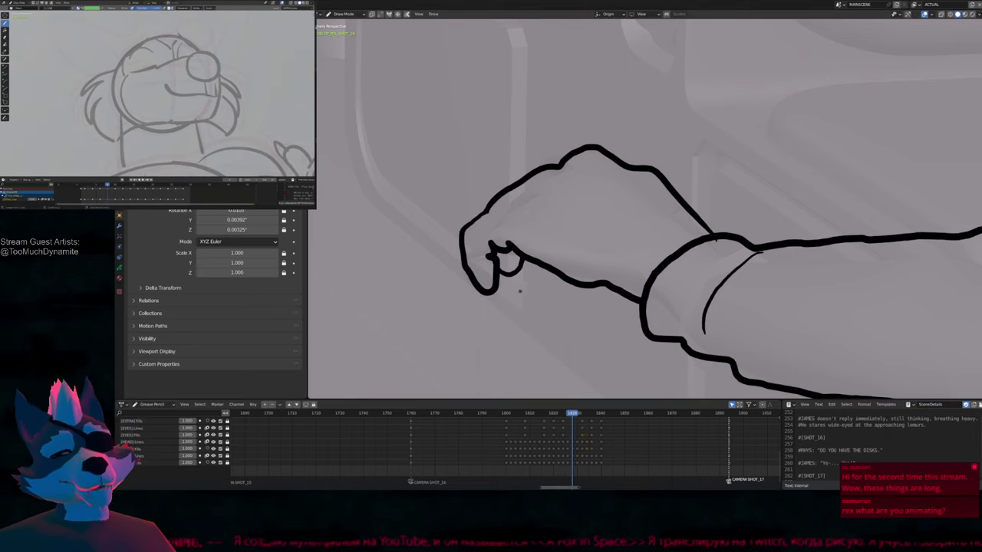
Redraw the upper arm's top and back edges where it meets the shoulder
scroll(551, 239, down, 1)
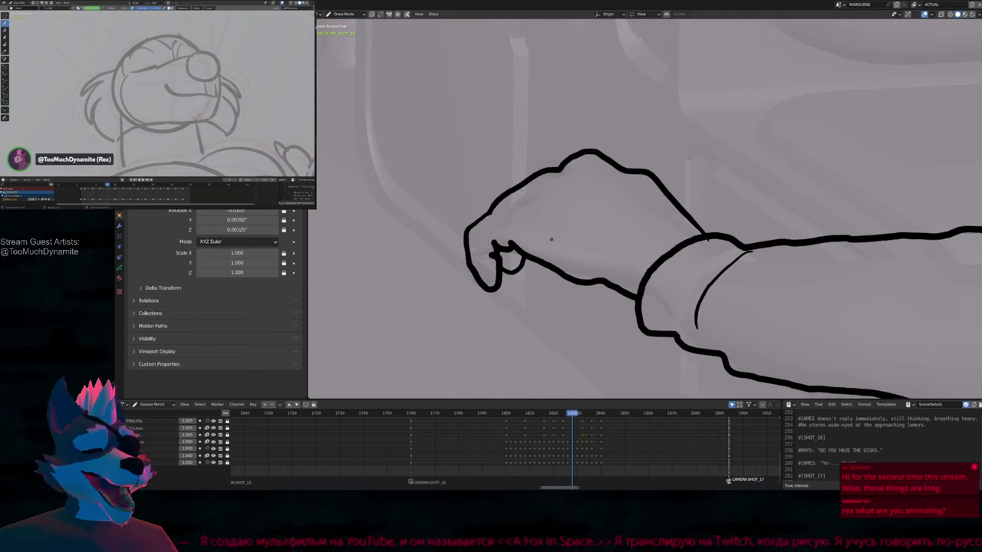
scroll(551, 240, down, 3)
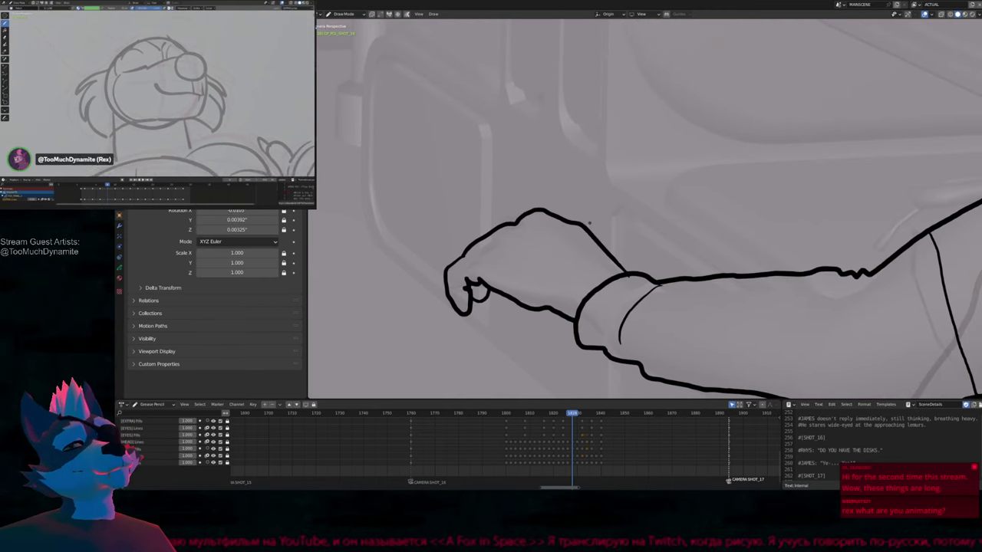
scroll(589, 222, down, 5)
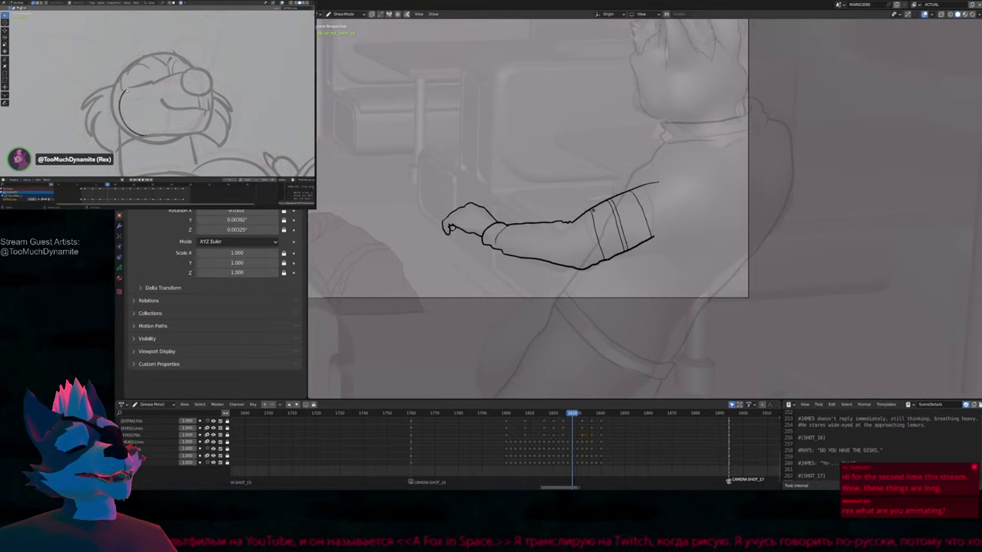
scroll(651, 192, up, 2)
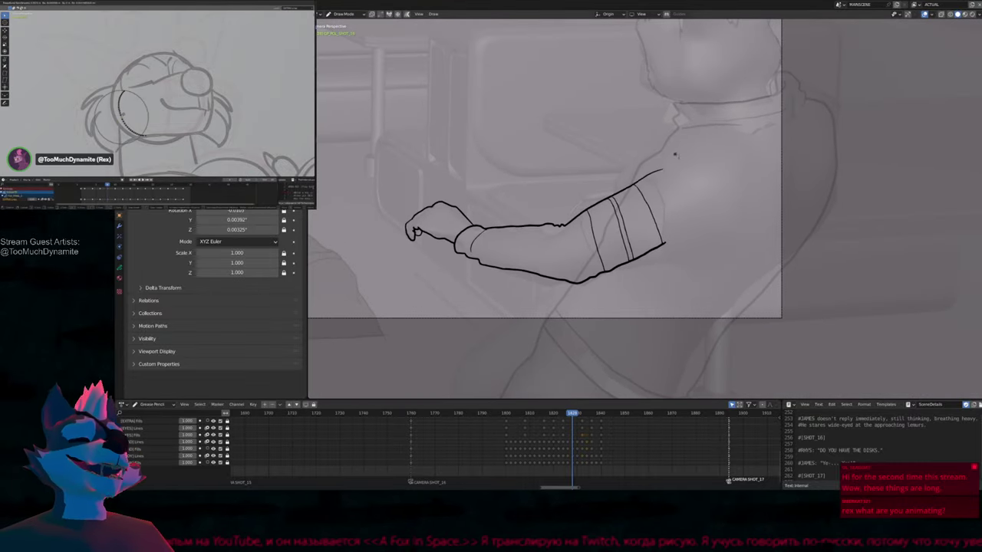
drag(654, 166, 664, 240)
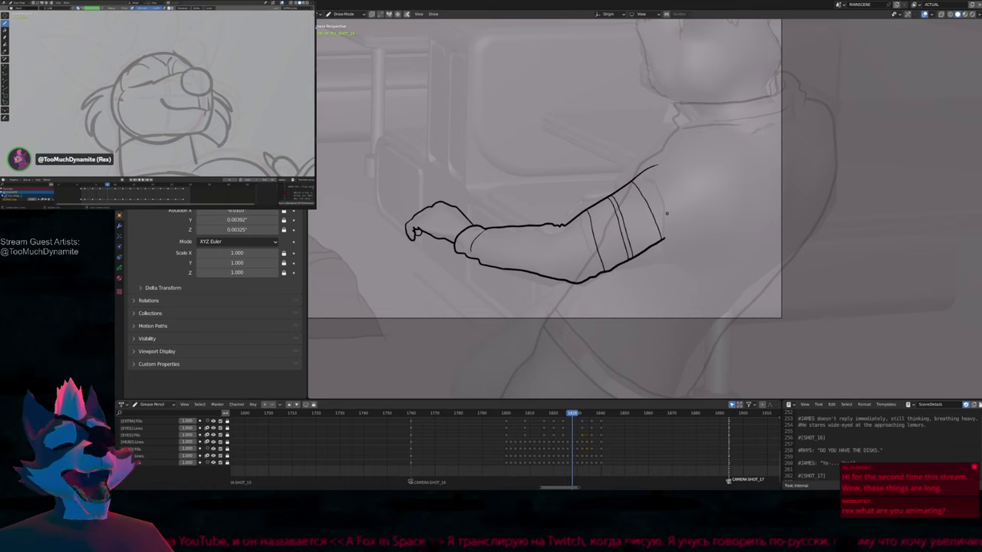
mouse_move(654, 202)
shift+middle_down()
mouse_move(676, 219)
mouse_move(717, 211)
shift+middle_up()
Pass through Edit Mode back to Draw Mode and set the pencil brush radius twice near the hand
key(Tab)
scroll(717, 210, up, 2)
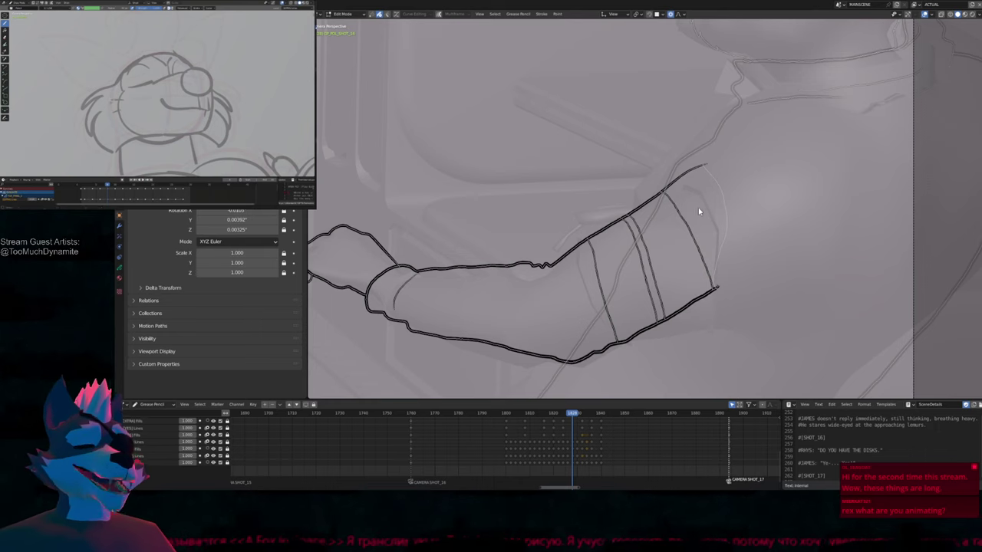
scroll(694, 219, down, 2)
key(Tab)
shift+middle_drag(685, 238, 731, 219)
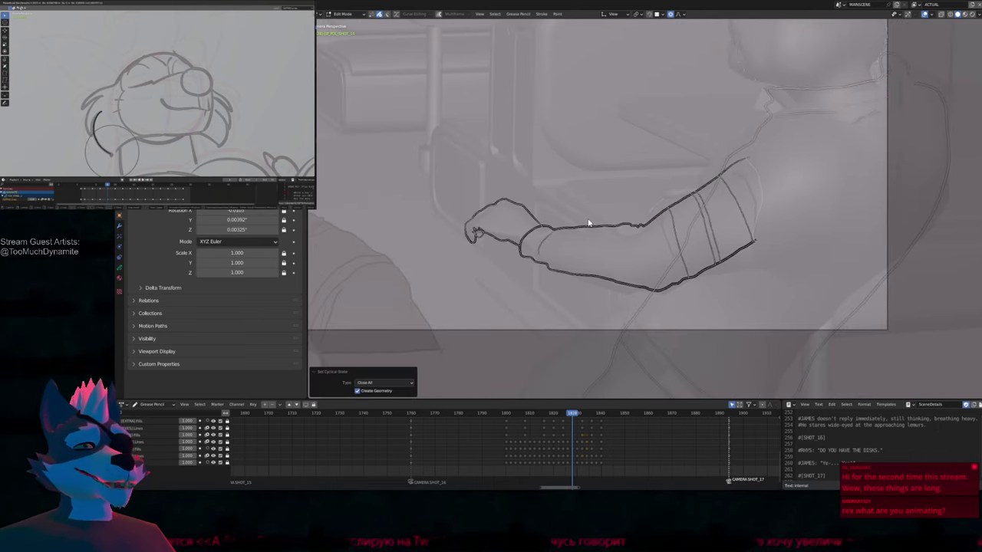
key(f)
click(591, 216)
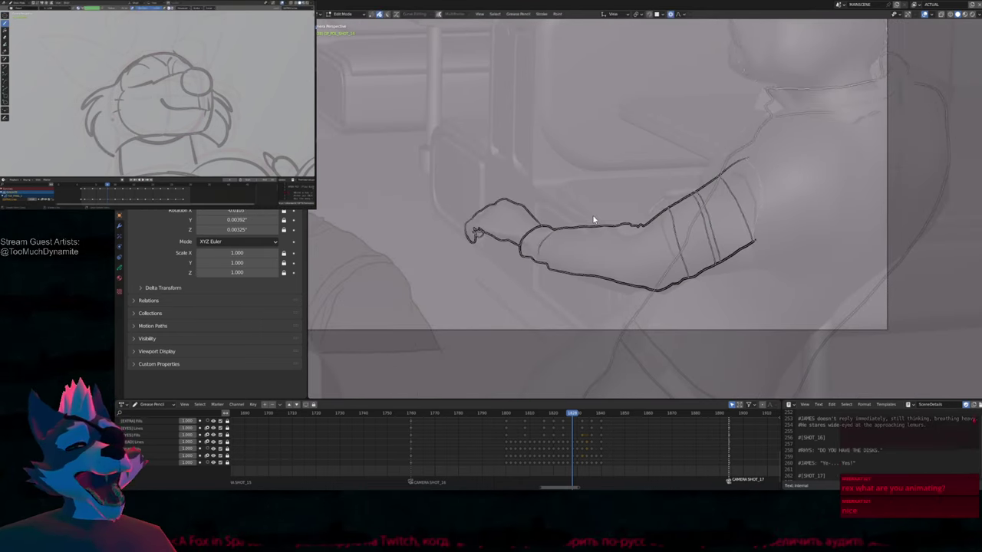
shift+middle_drag(591, 220, 594, 224)
scroll(467, 219, up, 5)
key(f)
click(634, 223)
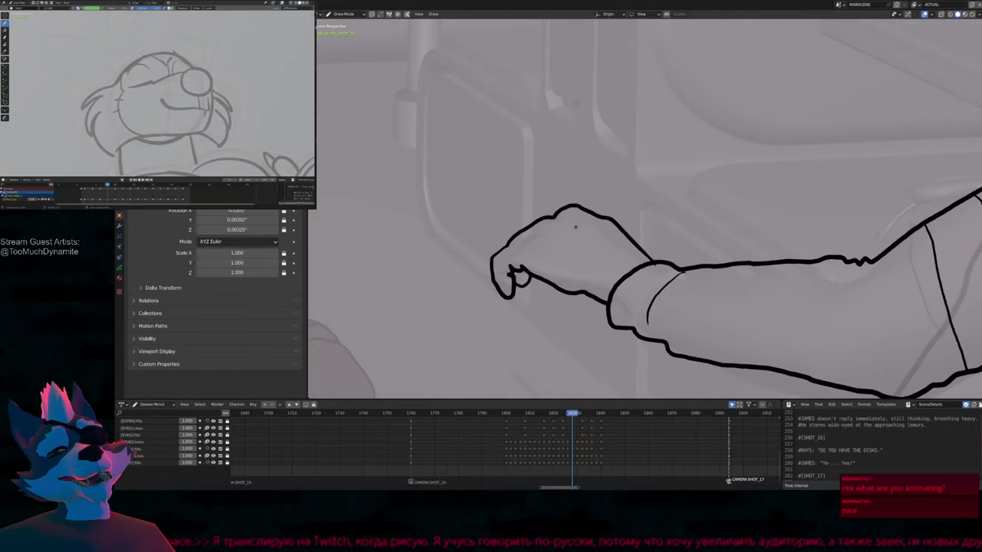
Undo the last hand-outline edit and zoom out to frame the whole arm drawing
key(ctrl+z)
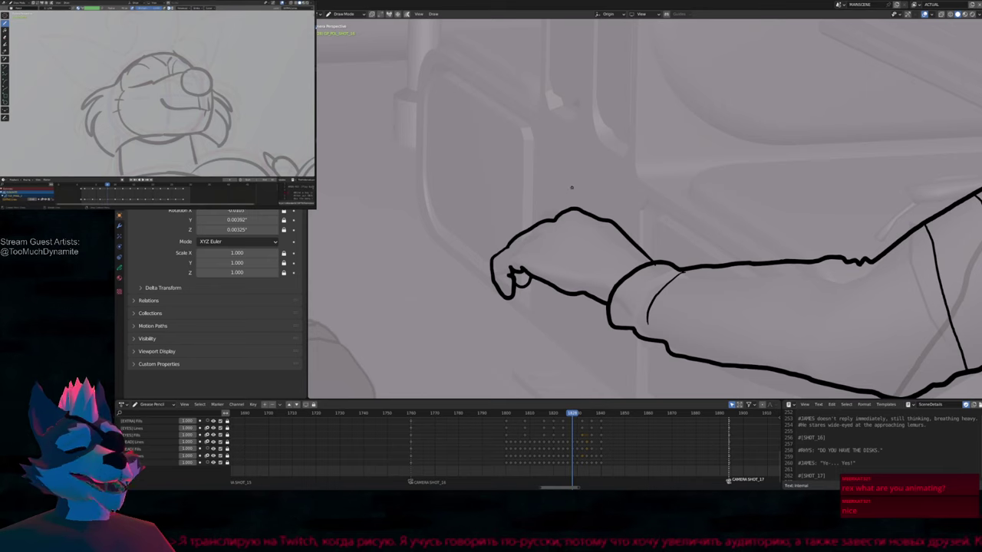
middle_drag(571, 187, 595, 191)
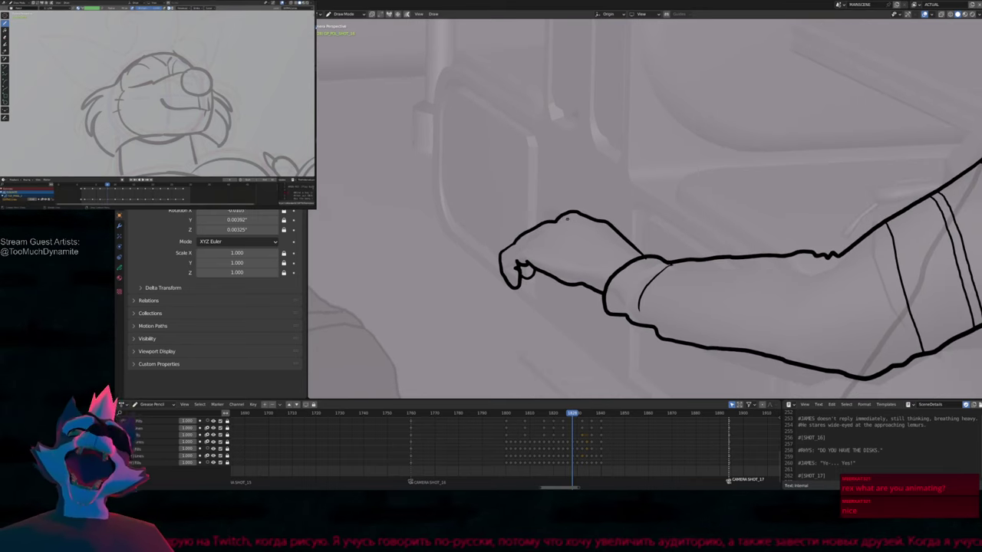
scroll(419, 234, down, 5)
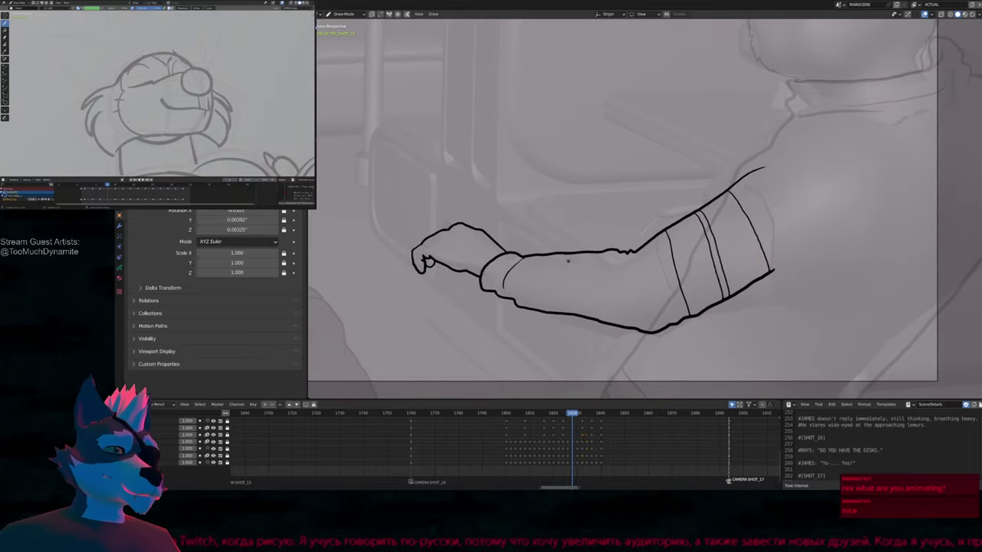
scroll(567, 207, down, 2)
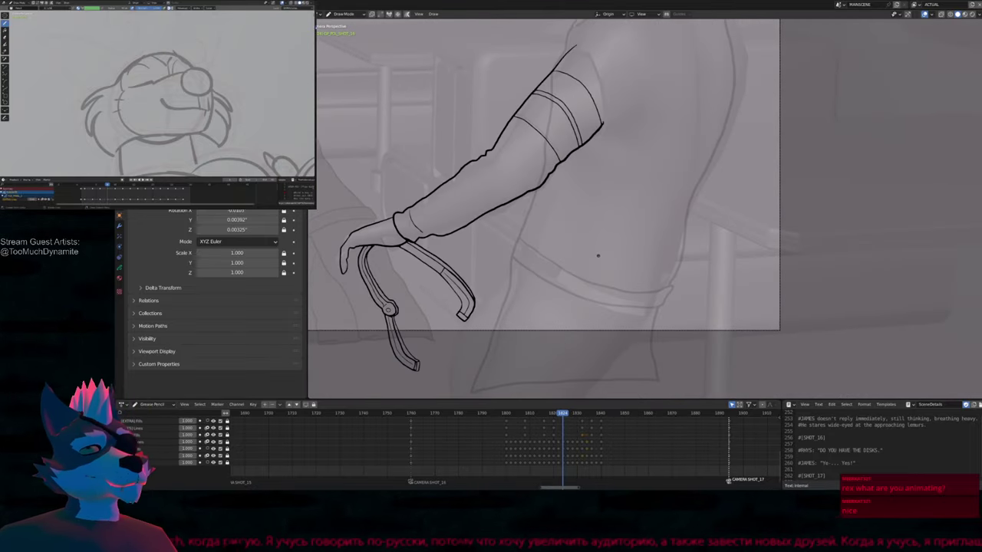
scroll(597, 255, down, 2)
shift+middle_drag(597, 255, 683, 259)
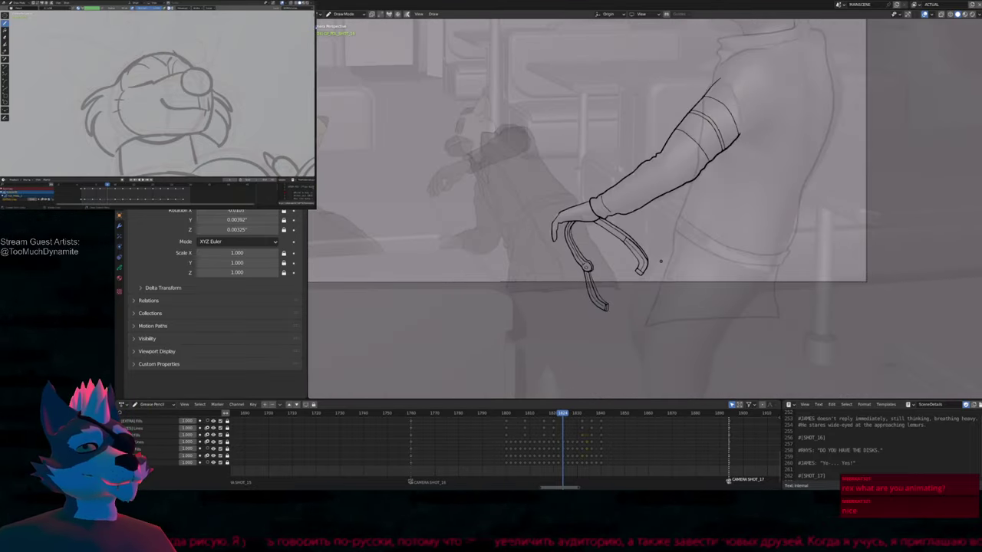
Flip through the adjacent arm keyframes, then settle back on the seated-arm pose
key(Right)
key(Left)
key(Right)
key(Right)
key(Right)
key(Right)
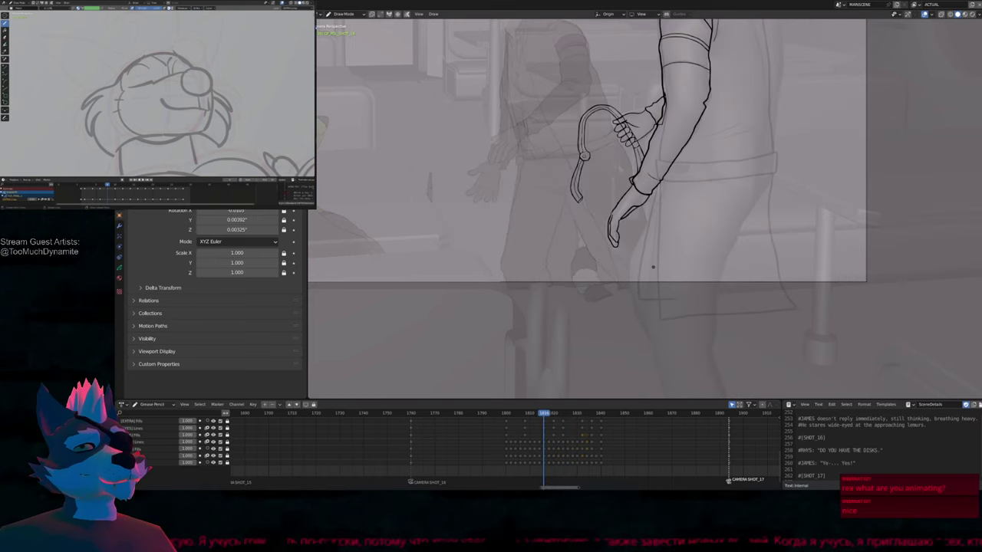
key(Left)
key(Right)
key(Left)
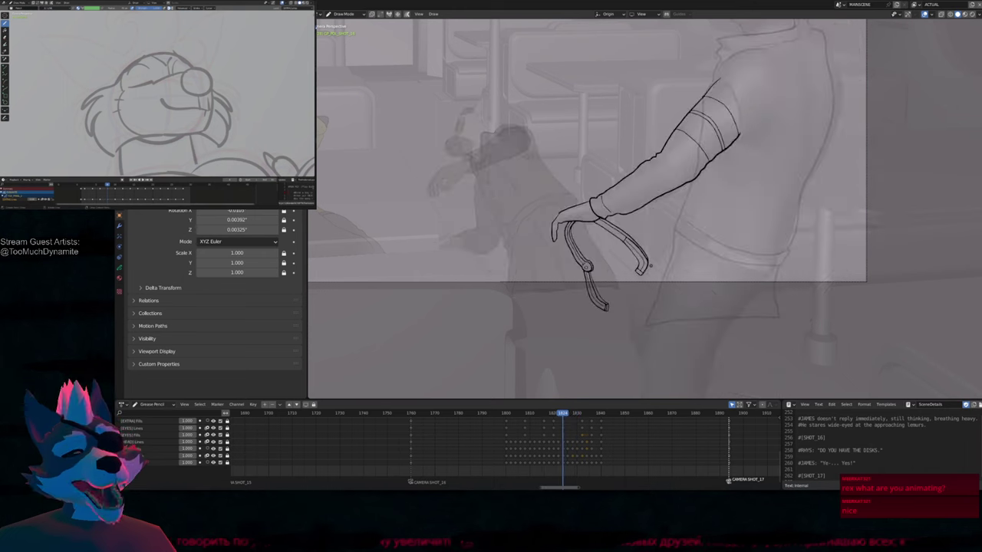
key(Right)
key(Left)
key(Left)
key(Left)
key(Left)
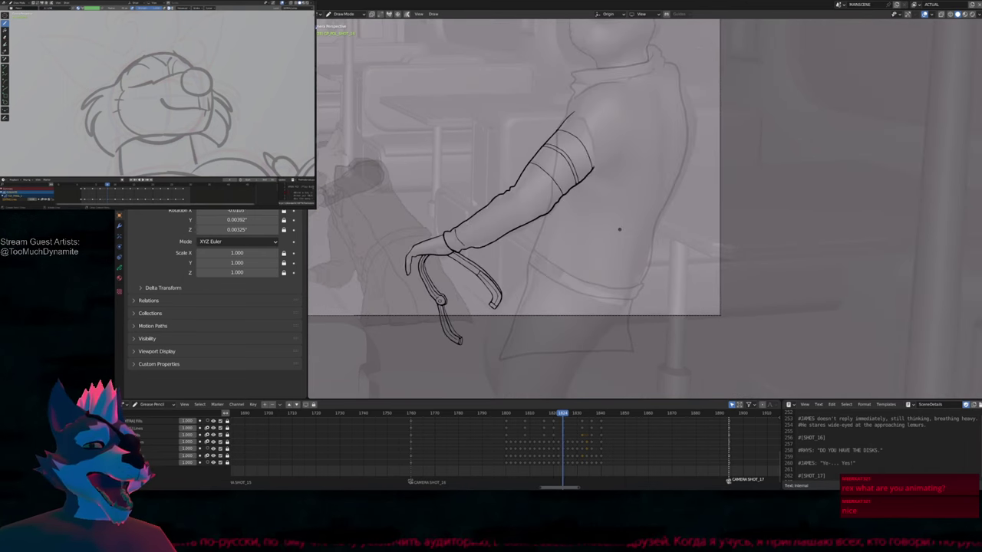
key(Left)
key(Left)
key(Left)
key(Left)
key(Right)
key(Right)
key(Right)
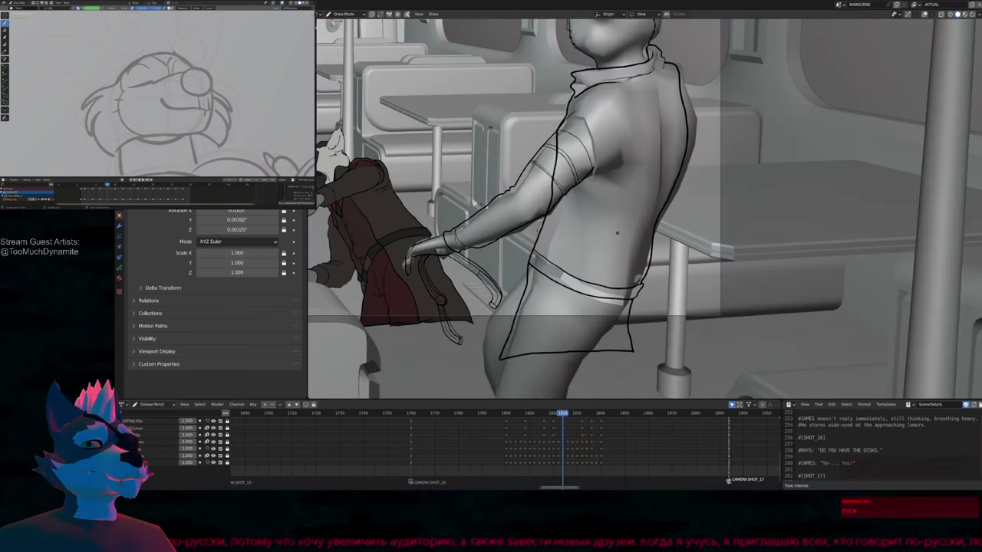
key(Right)
key(Right)
key(Right)
key(Right)
key(Right)
scroll(614, 215, up, 8)
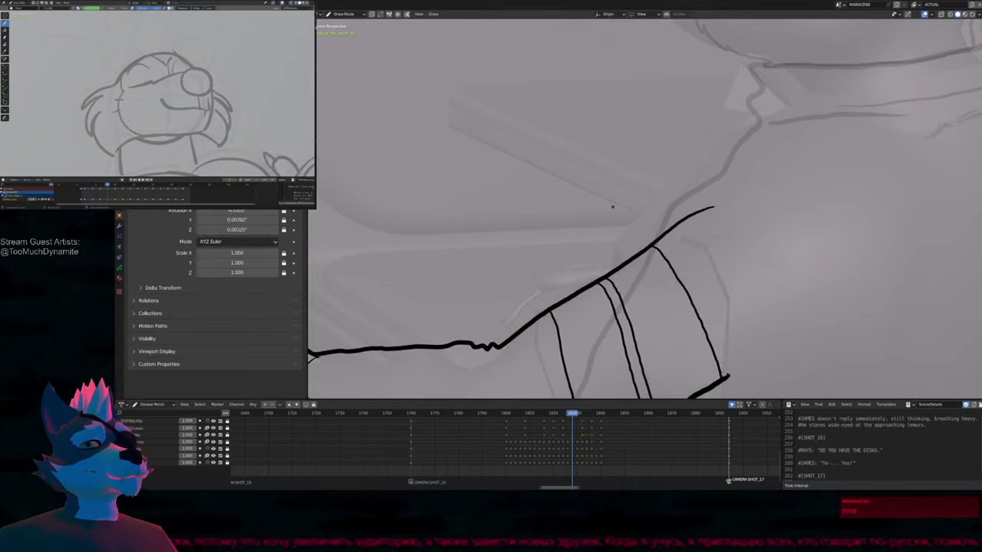
Ink the resting hand's top edge and curled fingers on the forearm, comparing with the previous keyframe
mouse_move(728, 207)
mouse_down()
mouse_move(636, 214)
mouse_move(625, 228)
mouse_move(685, 228)
mouse_up()
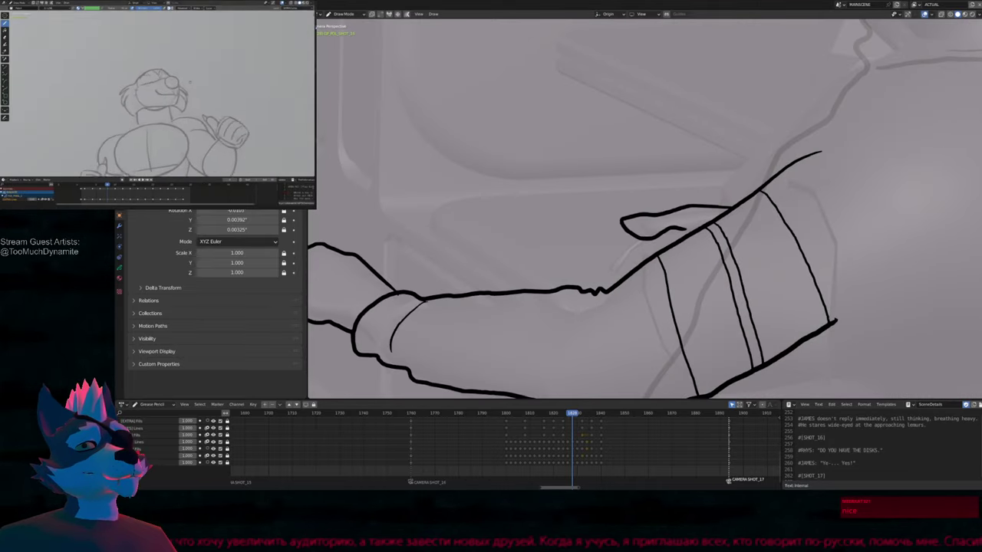
mouse_move(625, 232)
mouse_down()
mouse_move(591, 269)
mouse_move(596, 289)
mouse_up()
drag(637, 263, 626, 285)
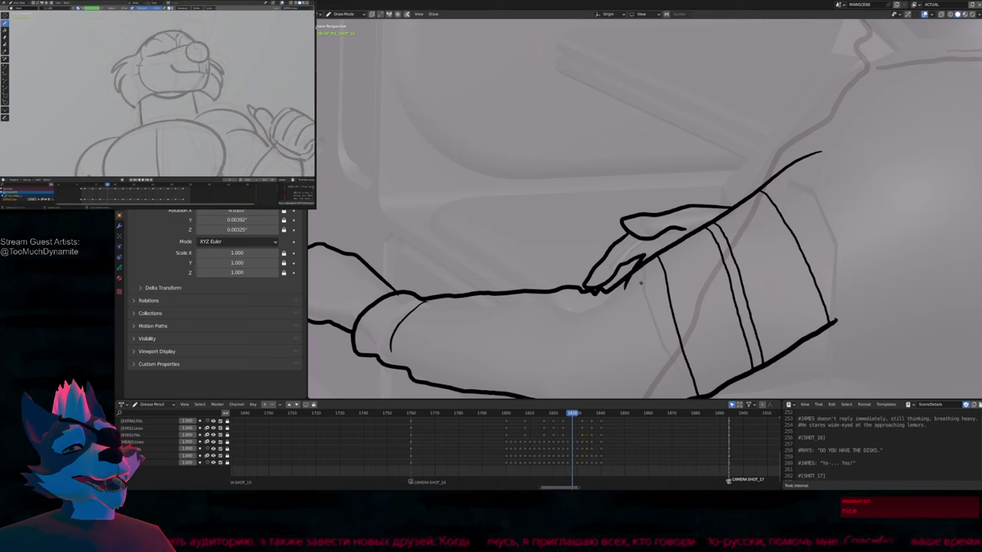
scroll(619, 297, down, 3)
mouse_move(620, 297)
middle_down()
mouse_move(590, 307)
mouse_move(675, 240)
mouse_move(606, 246)
mouse_move(592, 253)
mouse_move(600, 257)
middle_up()
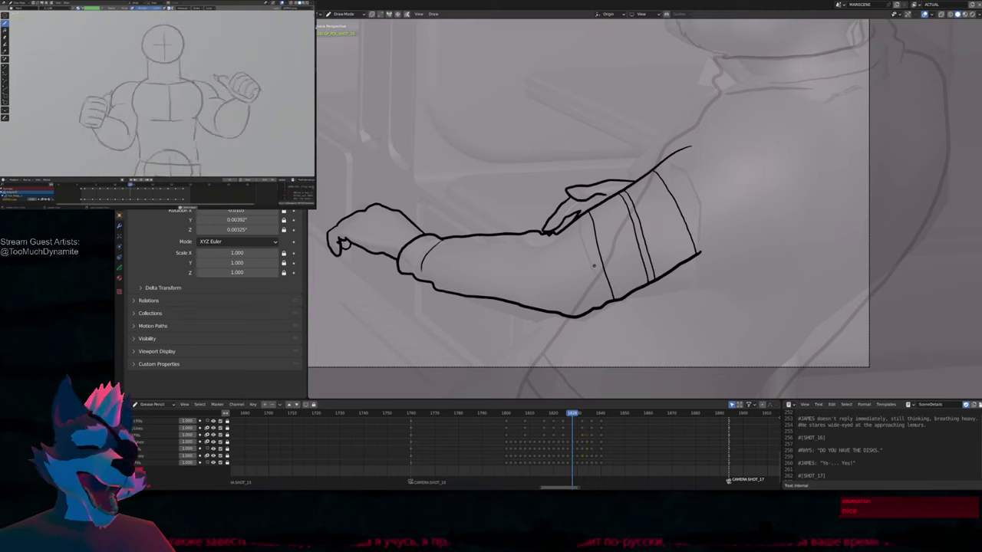
mouse_move(593, 266)
middle_down()
mouse_move(614, 271)
mouse_move(620, 261)
middle_up()
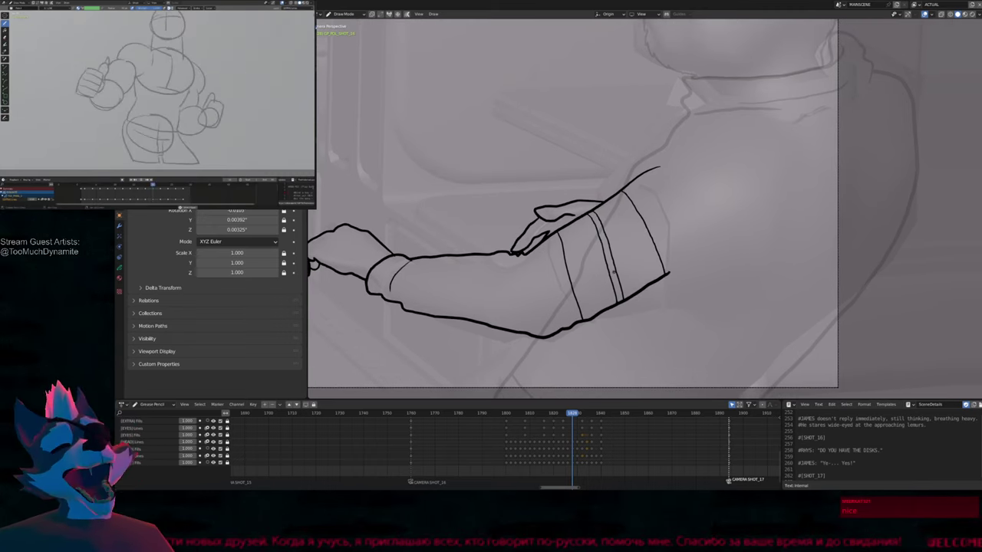
scroll(620, 261, down, 2)
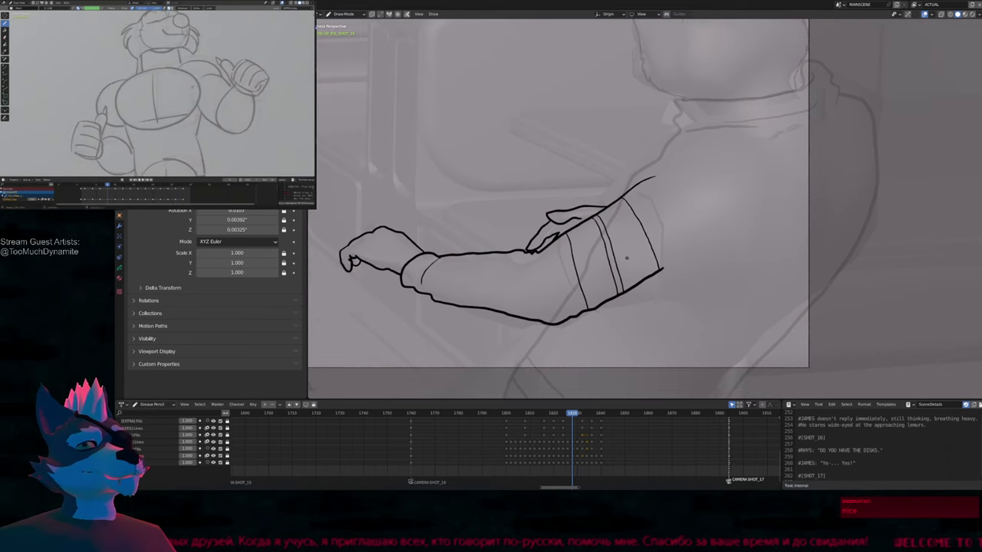
key(Left)
key(Left)
key(Left)
key(Left)
key(Left)
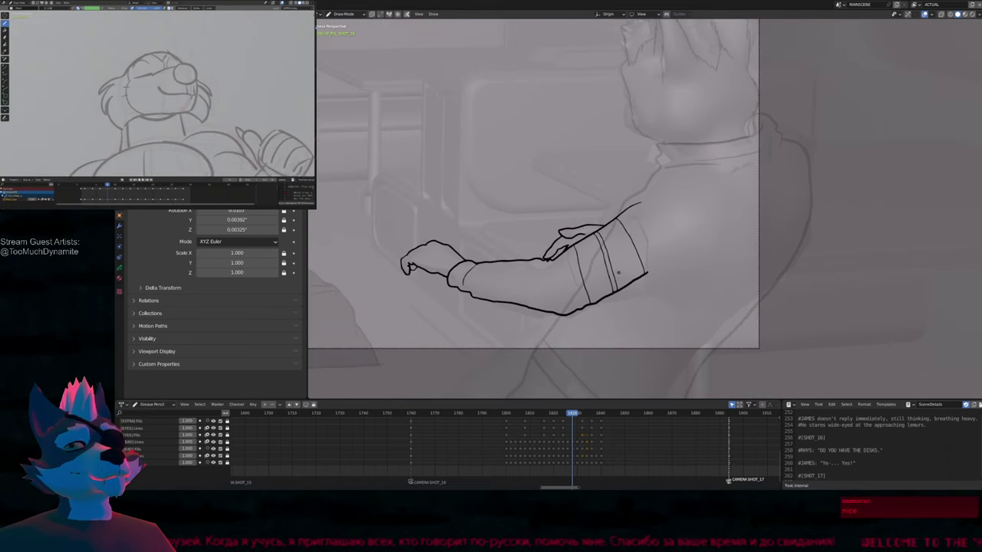
key(Right)
key(Right)
key(Right)
key(Right)
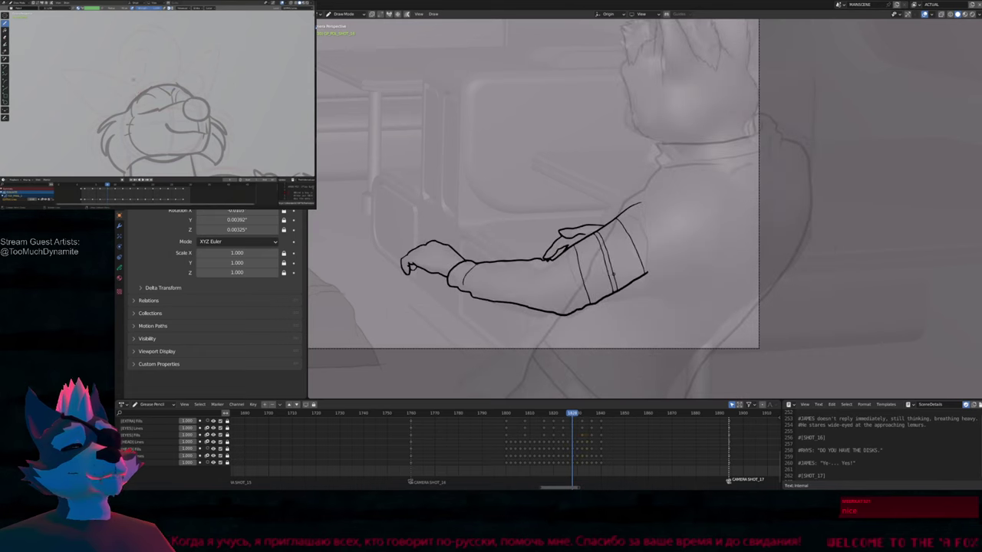
key(Left)
key(Left)
key(Left)
key(Left)
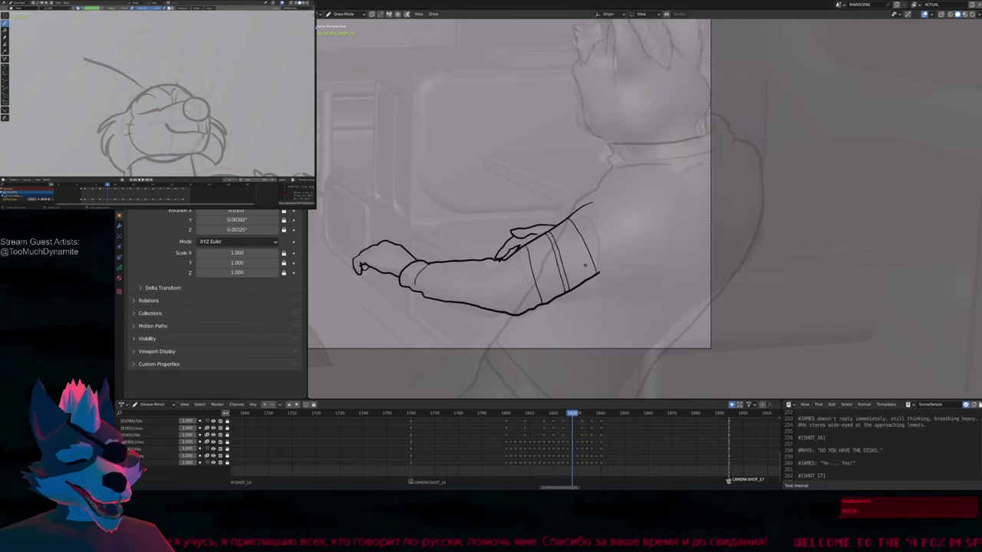
key(Right)
key(Right)
key(Right)
key(Right)
key(Right)
Draw new cuff and vertical lines on the sleeve, checking against the earlier pose
key(Left)
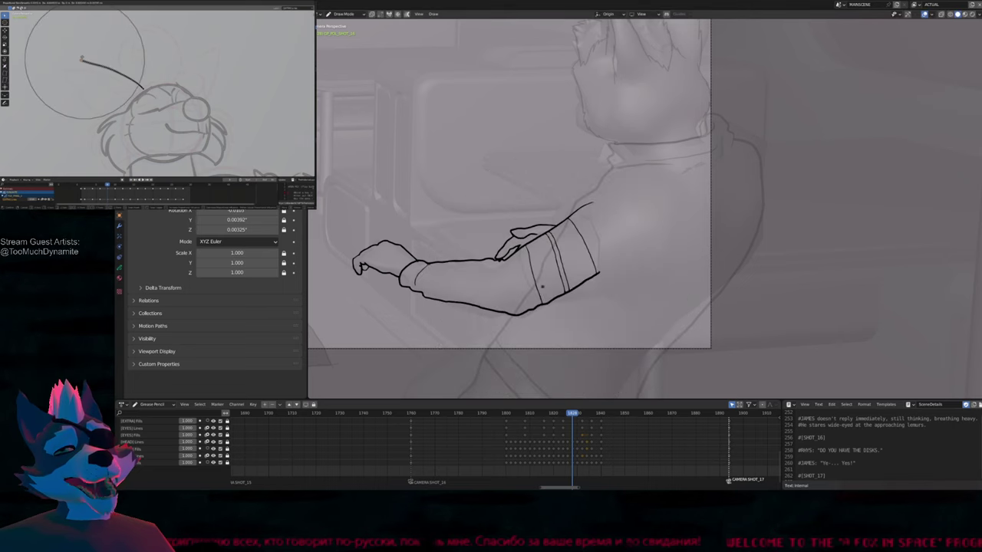
drag(569, 219, 603, 268)
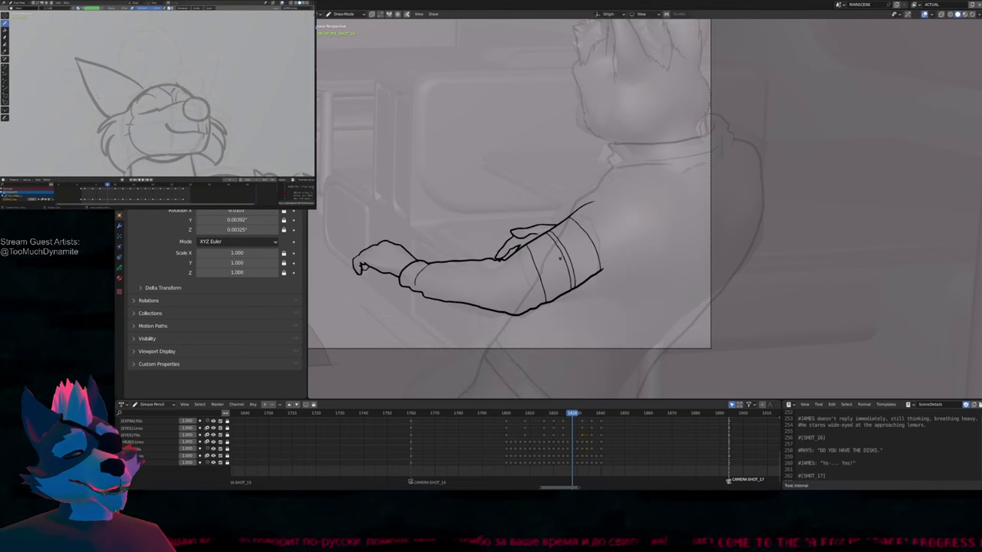
drag(535, 230, 546, 299)
key(Down)
key(Up)
drag(566, 235, 576, 285)
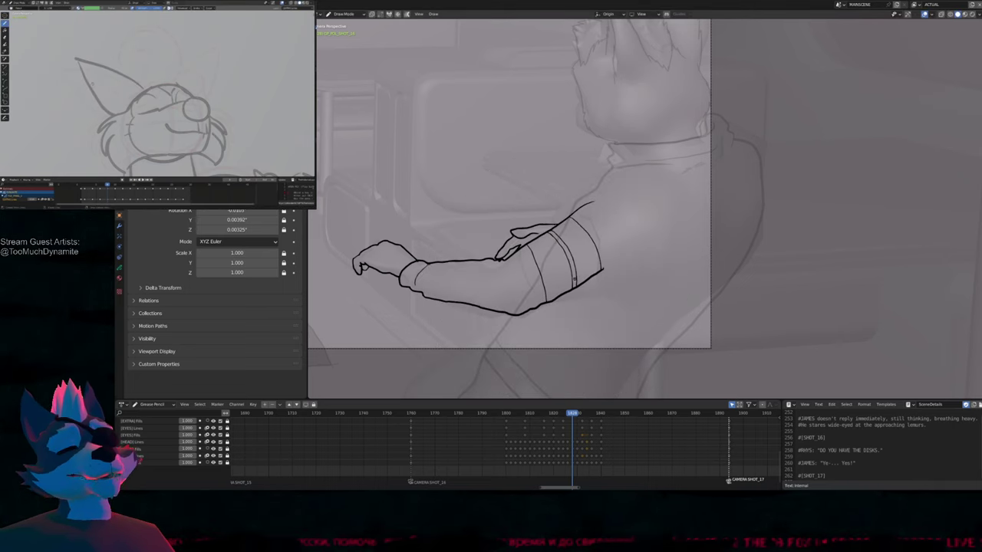
key(Down)
key(Down)
key(Up)
key(Up)
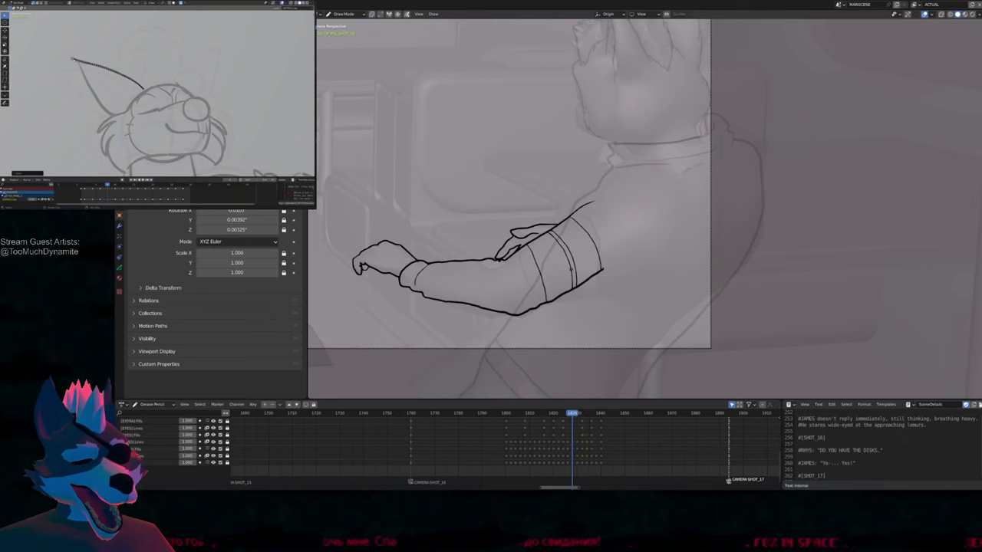
key(Down)
key(Up)
mouse_move(565, 224)
mouse_down()
mouse_move(577, 282)
mouse_move(596, 229)
mouse_up()
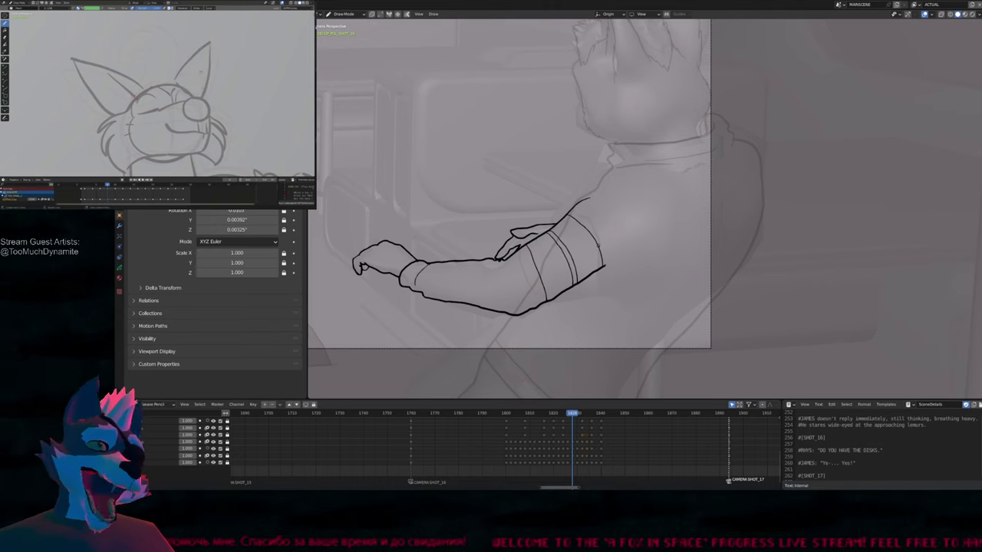
Check the neighbouring keyframes and step back to the previous wrist drawing
key(Left)
key(Left)
key(Left)
key(Left)
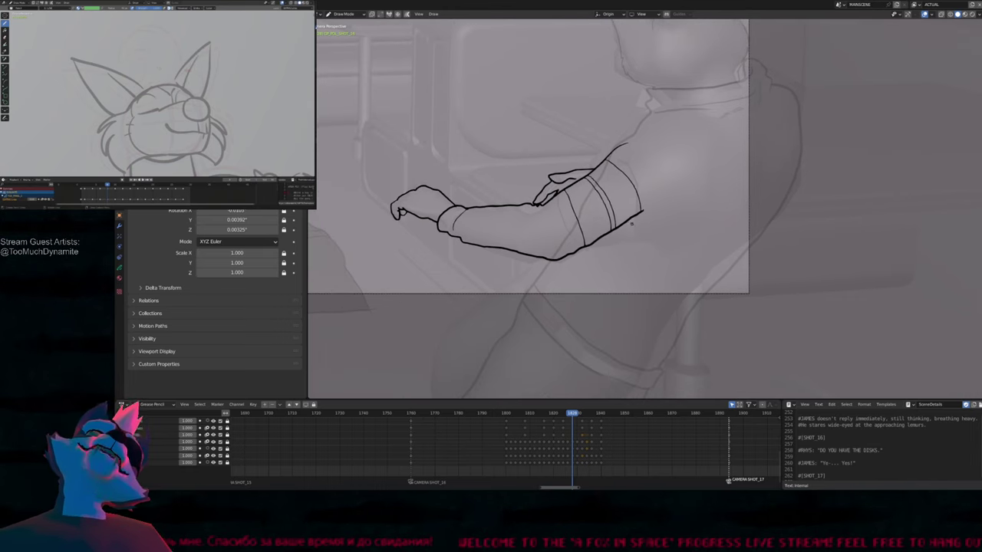
key(Right)
key(Right)
key(Right)
key(Right)
key(Right)
key(Right)
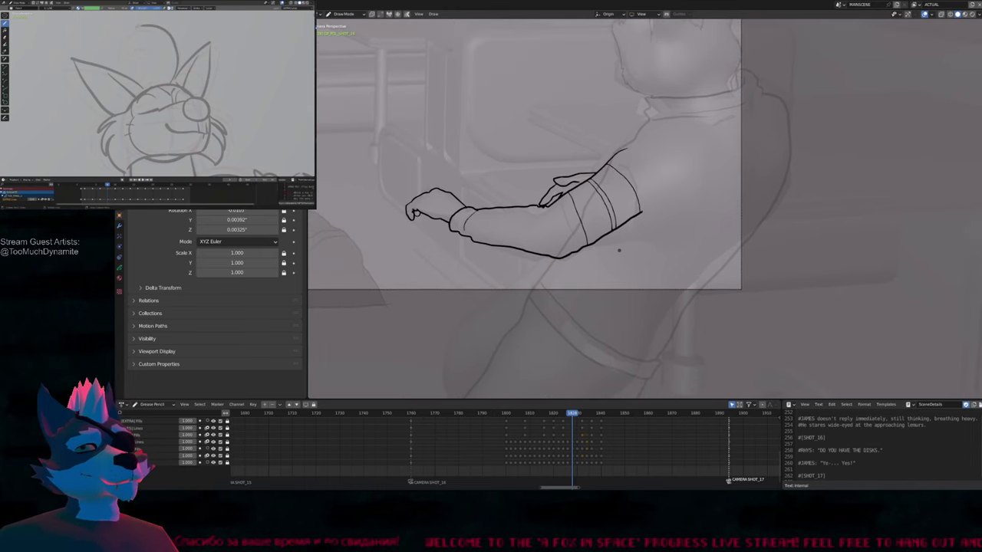
scroll(627, 245, up, 5)
key(Left)
key(Left)
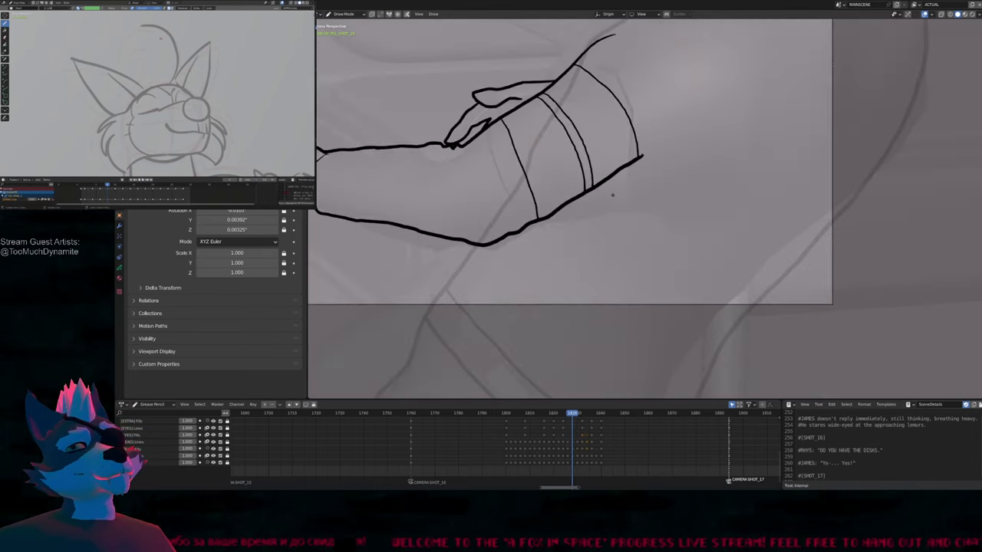
Paste the copied band strokes onto the next arm keyframe and move and rotate them onto the arm
key(Tab)
key(Right)
key(Right)
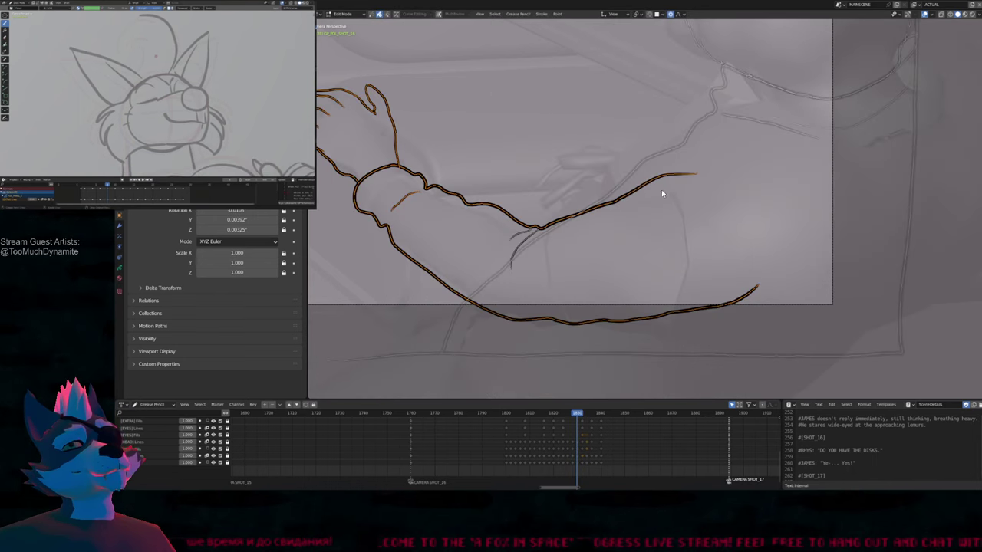
key(ctrl+v)
key(g)
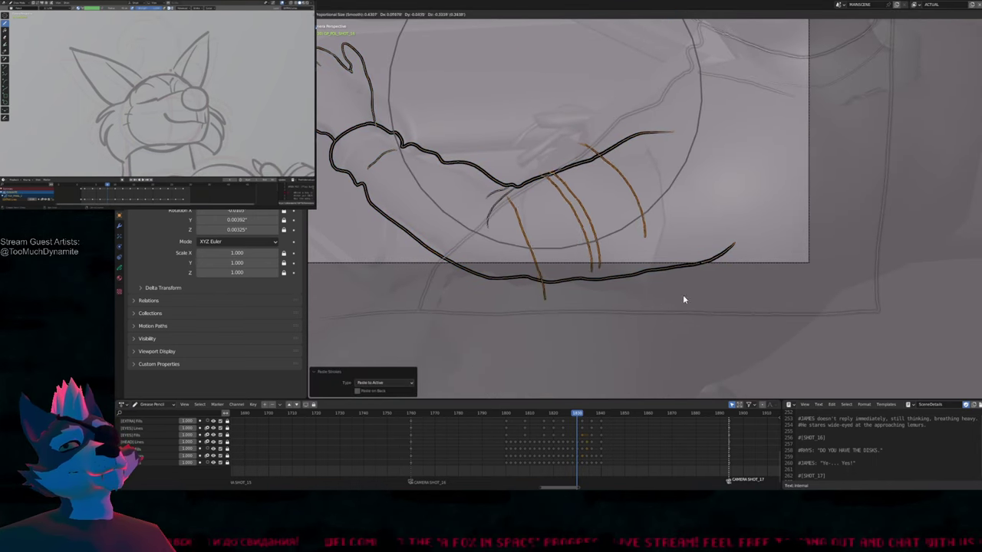
click(686, 300)
key(r)
click(643, 311)
Nudge and rotate the bands to follow the arm, scale them vertically, and return to drawing
key(g)
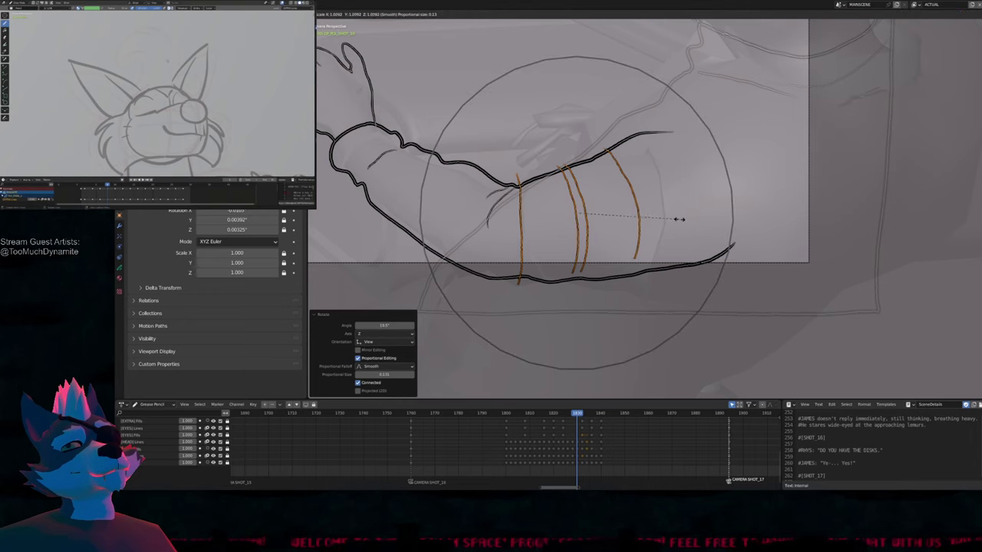
click(686, 220)
key(g)
click(695, 227)
key(r)
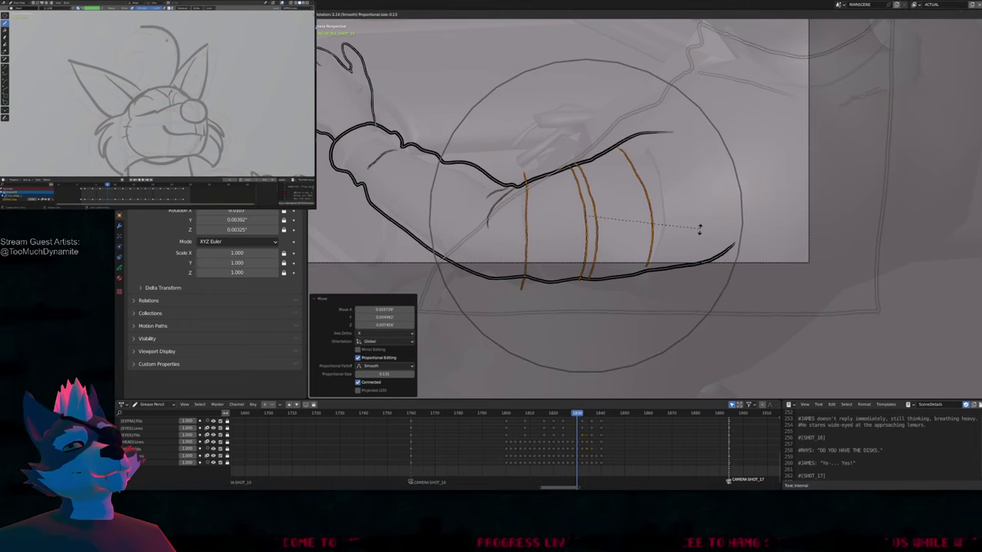
click(700, 230)
key(s)
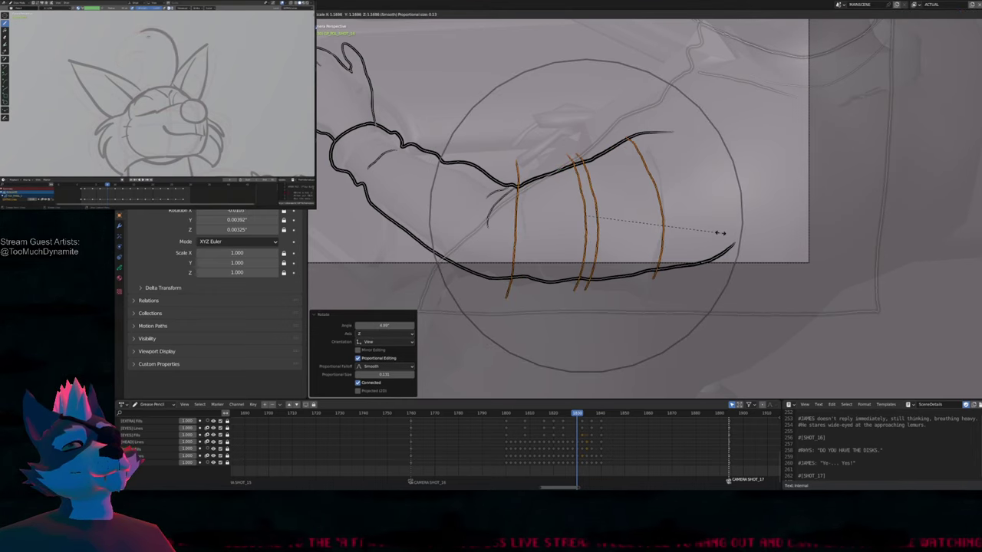
key(y)
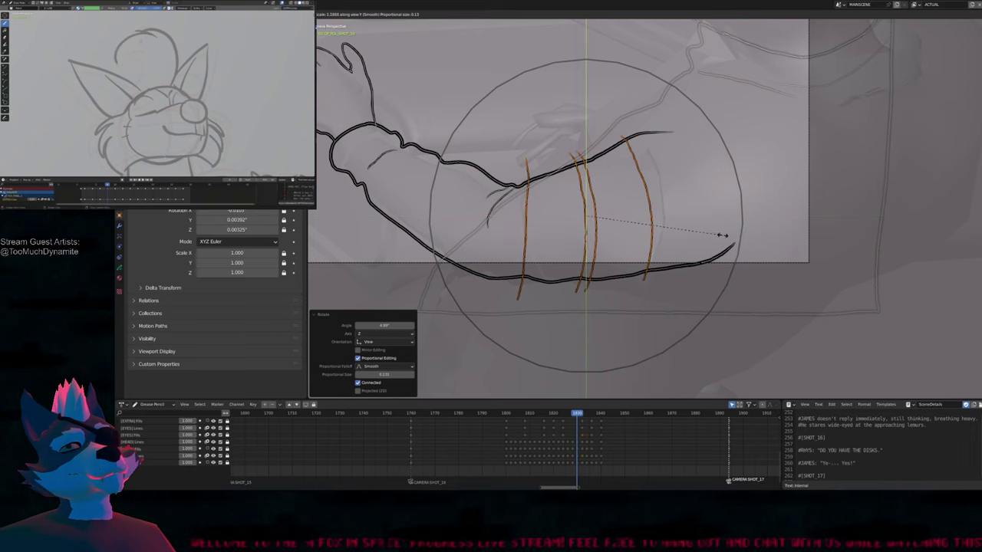
click(725, 239)
key(Tab)
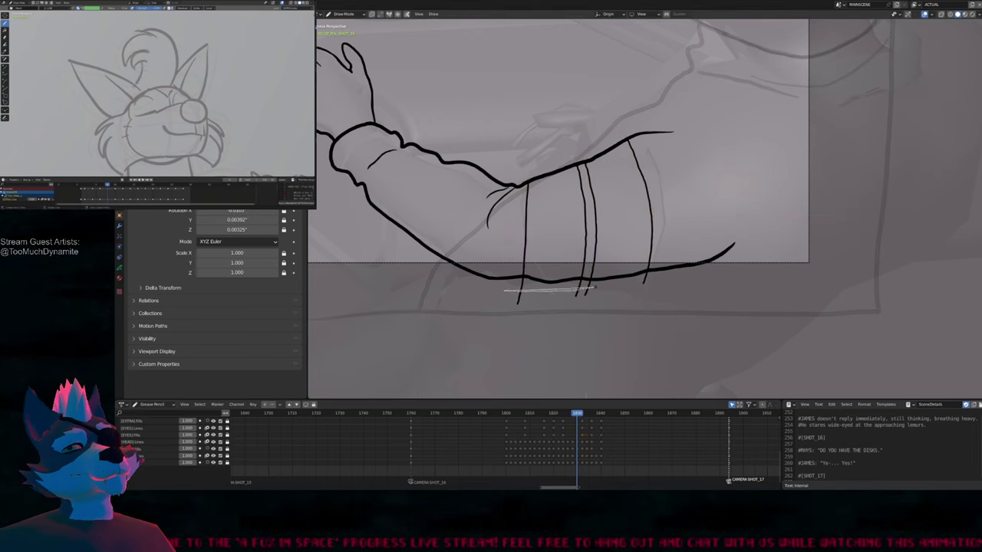
Resize the brush and redraw three clean band lines across the forearm
key(f)
click(576, 262)
drag(528, 182, 531, 276)
drag(586, 164, 601, 278)
drag(630, 142, 654, 269)
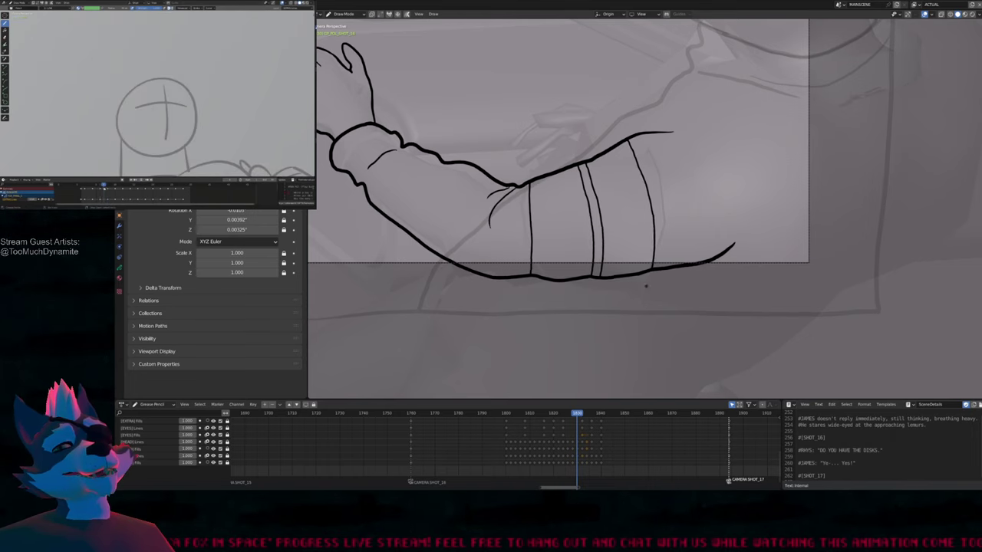
key(Down)
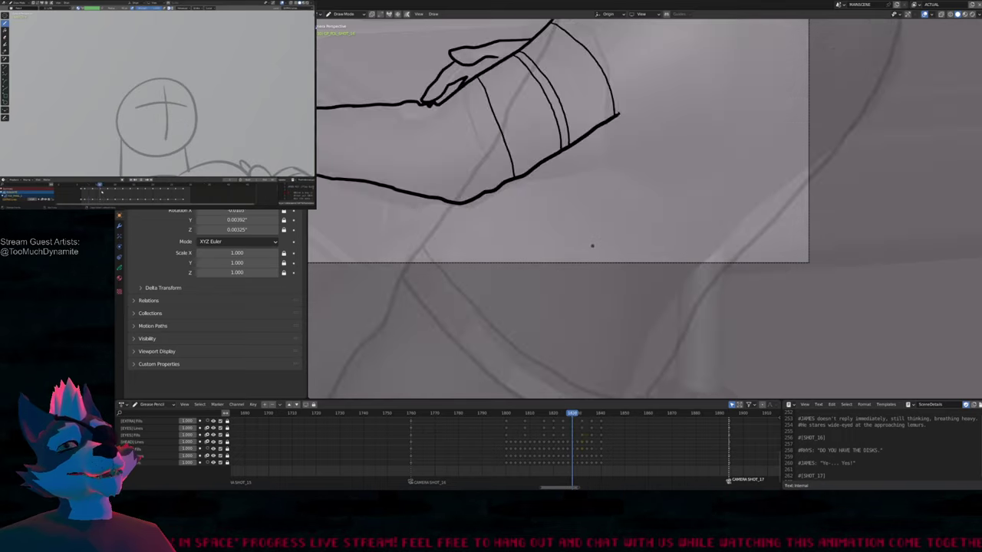
key(Up)
scroll(589, 227, down, 3)
Adjust the brush size and compare the arm against neighbouring keyframes, including in Edit Mode
key(f)
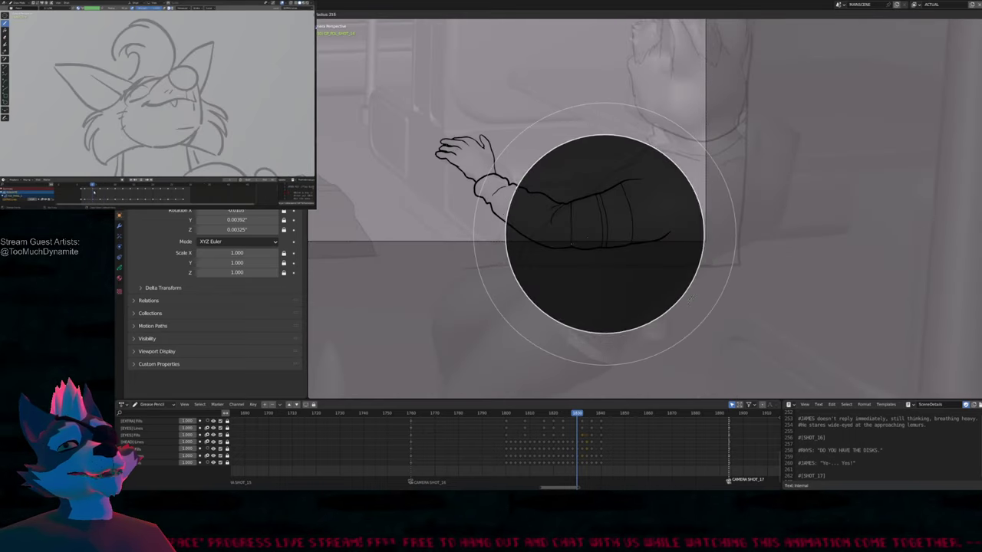
click(589, 227)
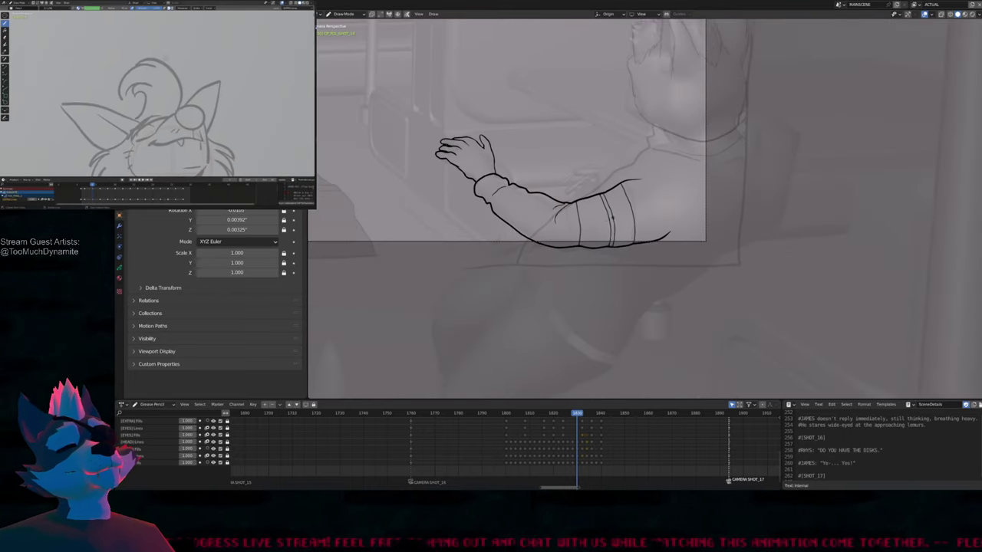
key(f)
click(552, 191)
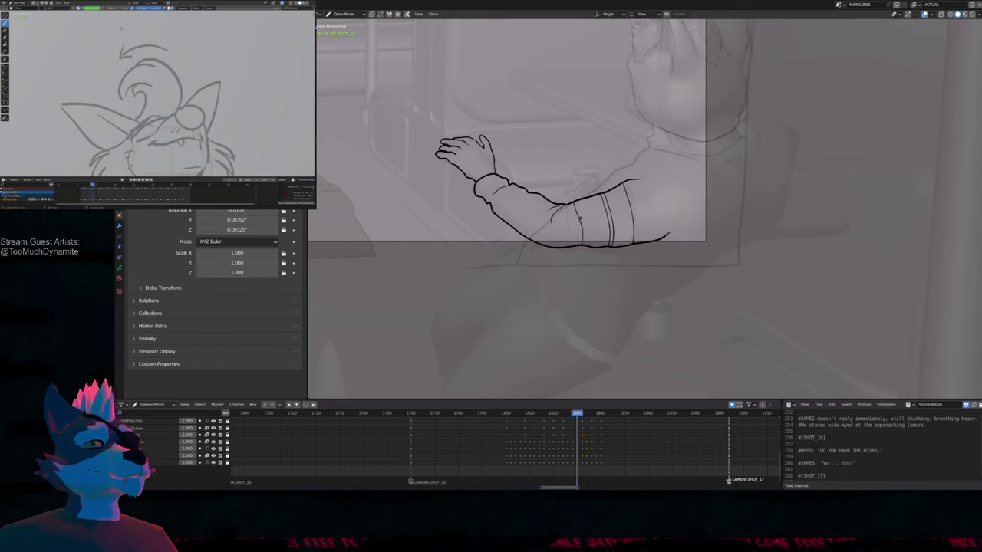
key(Down)
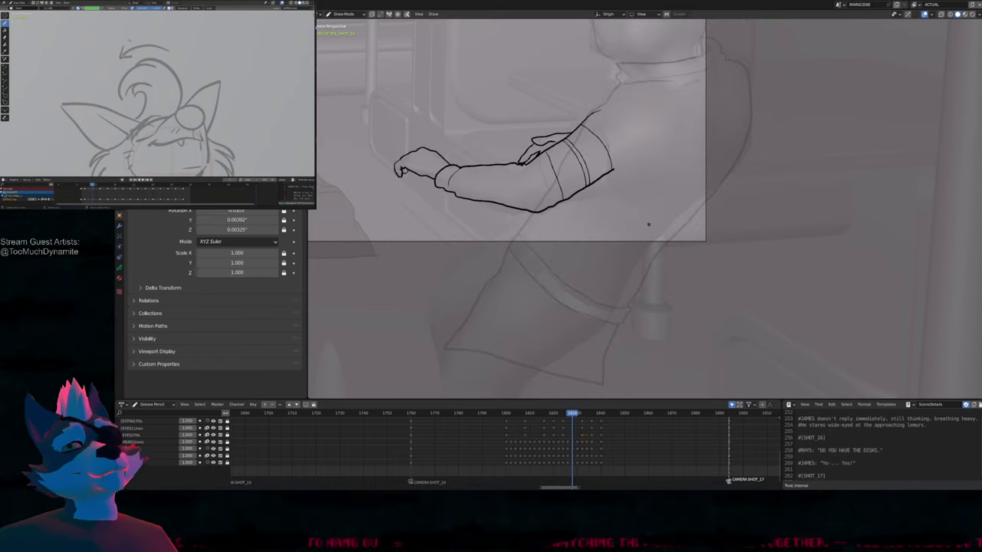
key(Down)
key(Up)
key(Up)
key(Down)
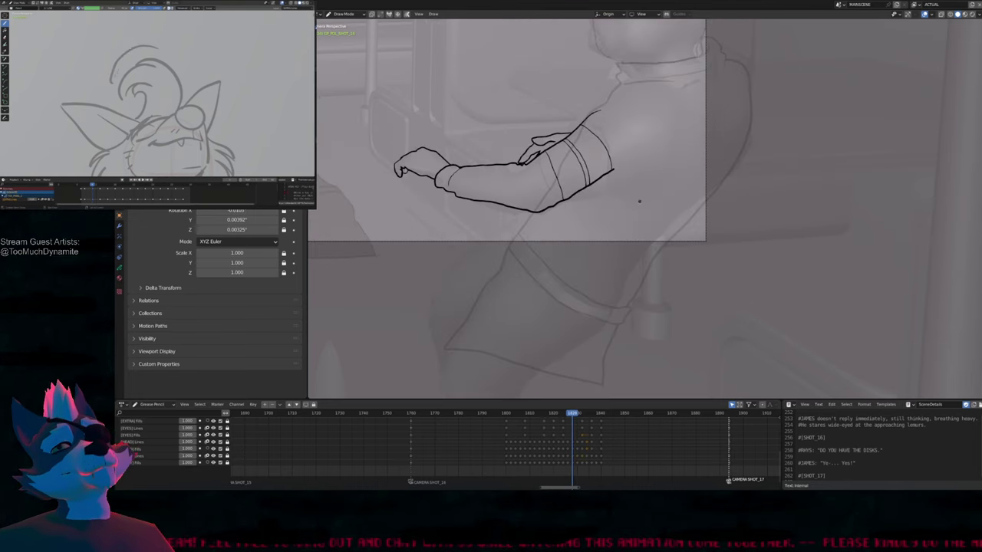
key(Tab)
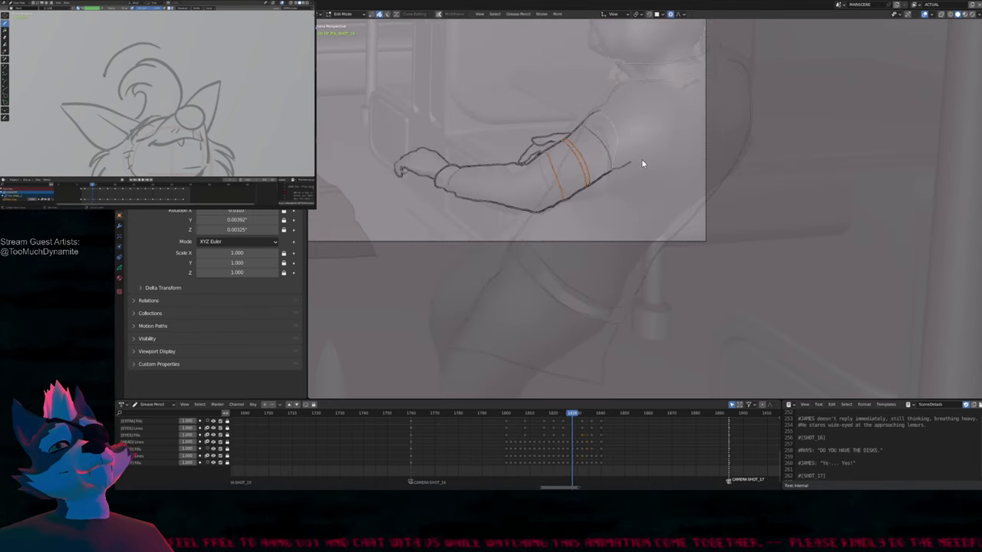
scroll(643, 176, up, 3)
scroll(624, 233, down, 4)
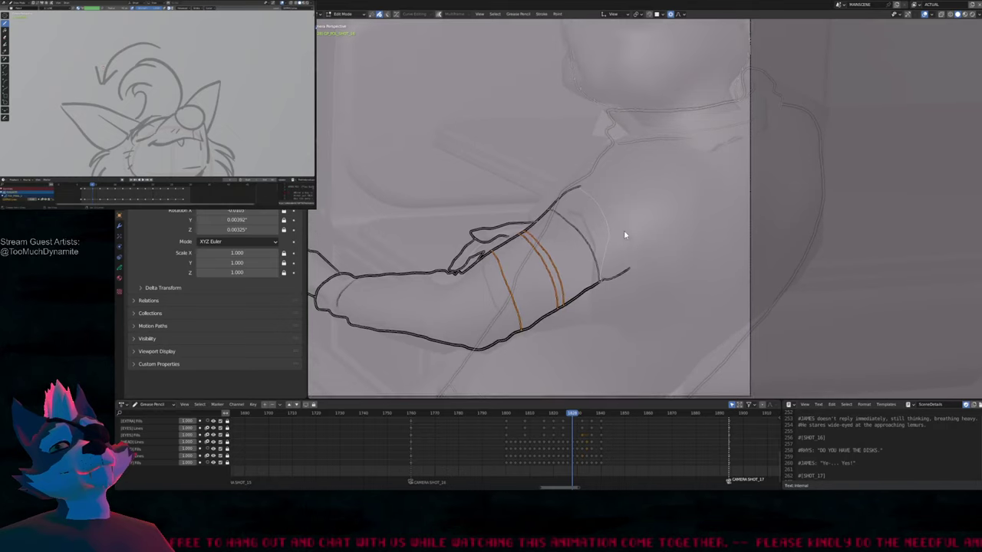
key(Tab)
key(Up)
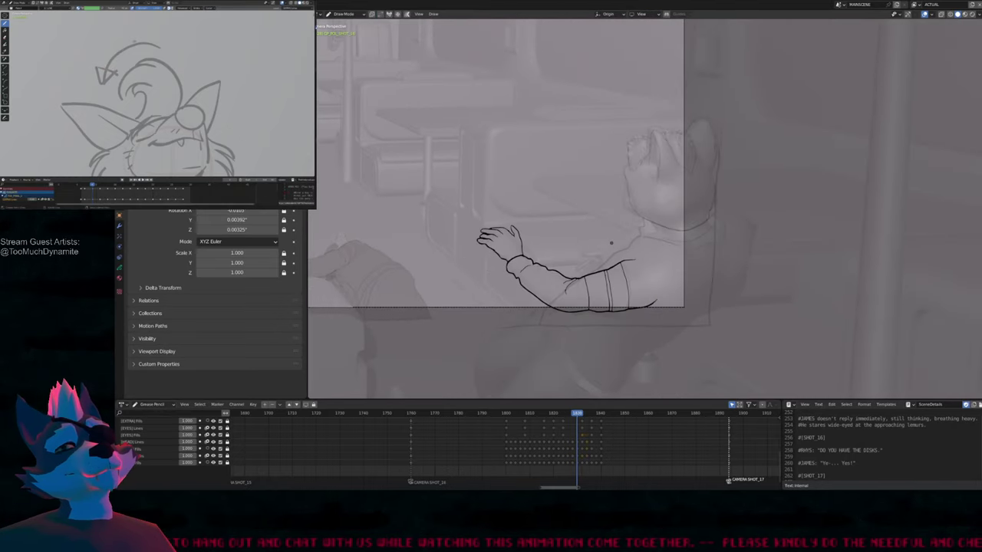
Ink the resting hand's underside, its lower edge along the forearm, and a short finger line
scroll(611, 240, up, 4)
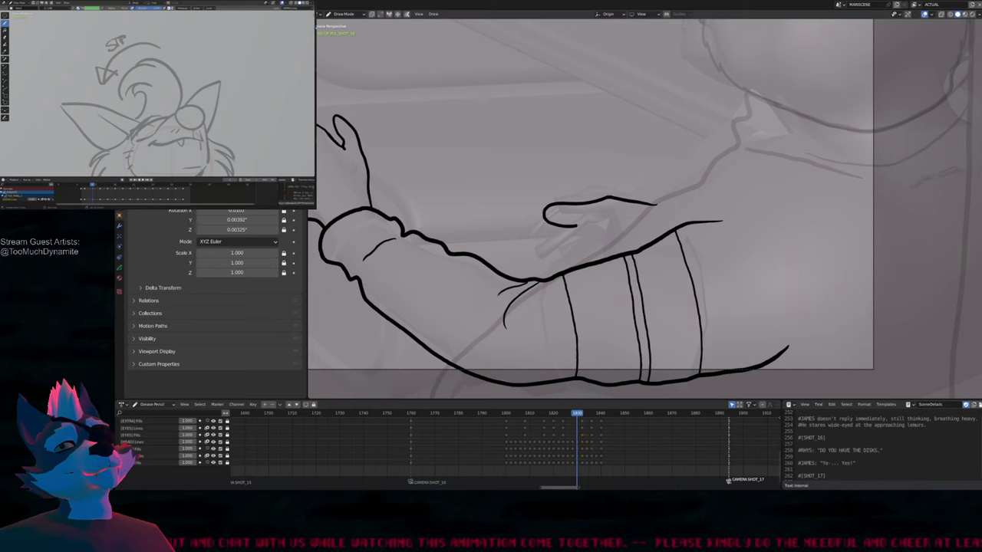
mouse_move(620, 228)
ctrl+mouse_down()
mouse_move(609, 219)
mouse_move(606, 230)
mouse_move(632, 235)
mouse_move(588, 195)
mouse_move(546, 209)
mouse_move(563, 227)
mouse_move(631, 235)
ctrl+mouse_up()
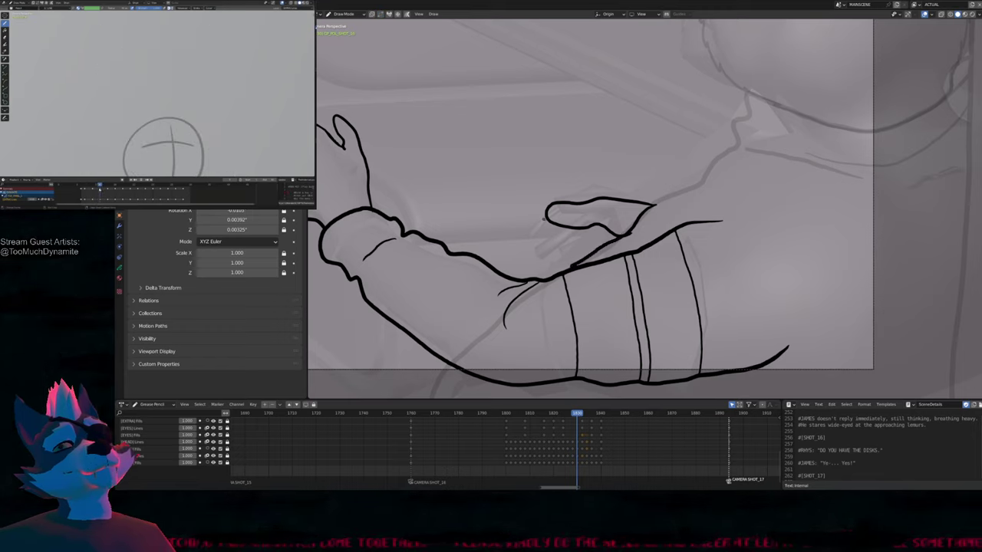
mouse_move(543, 220)
mouse_down()
mouse_move(513, 248)
mouse_move(575, 228)
mouse_up()
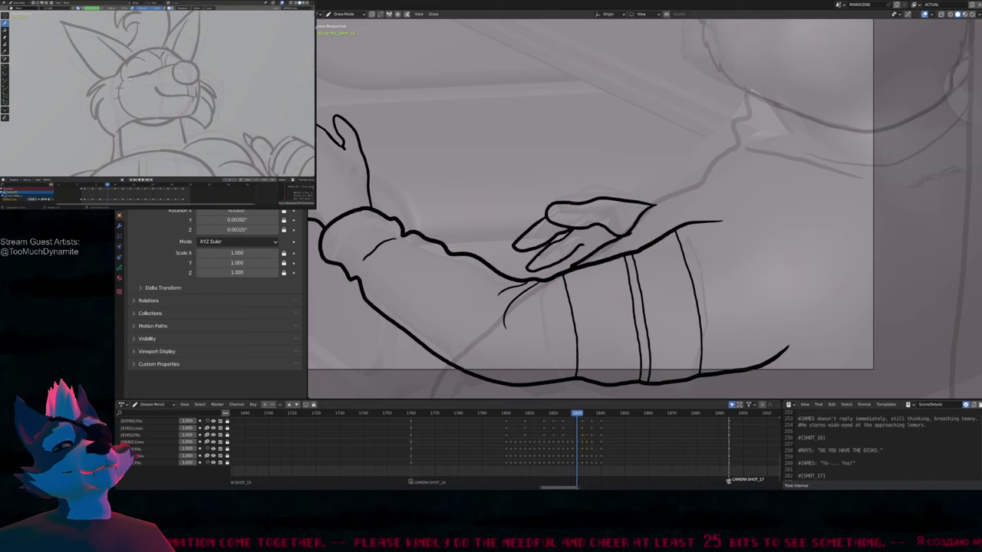
drag(589, 244, 569, 262)
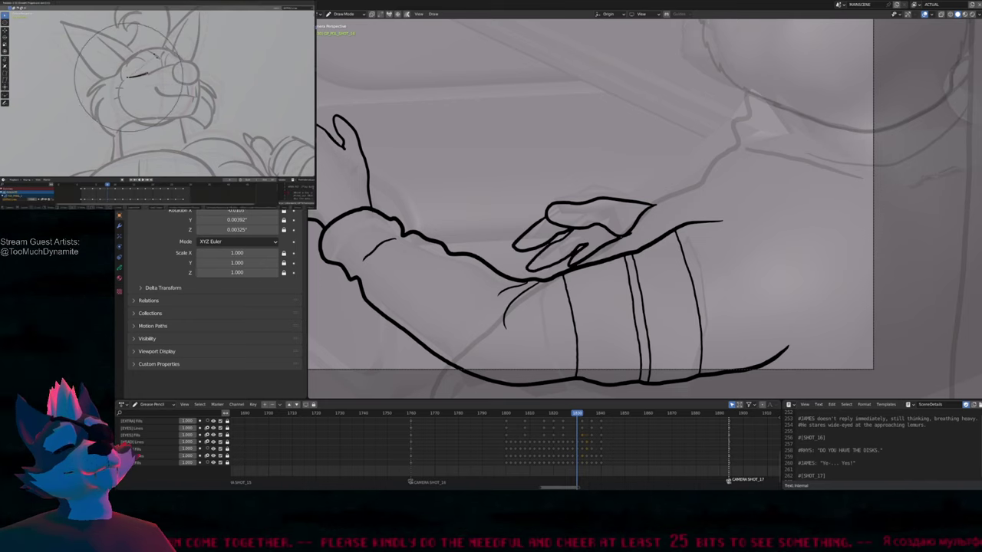
scroll(610, 221, down, 4)
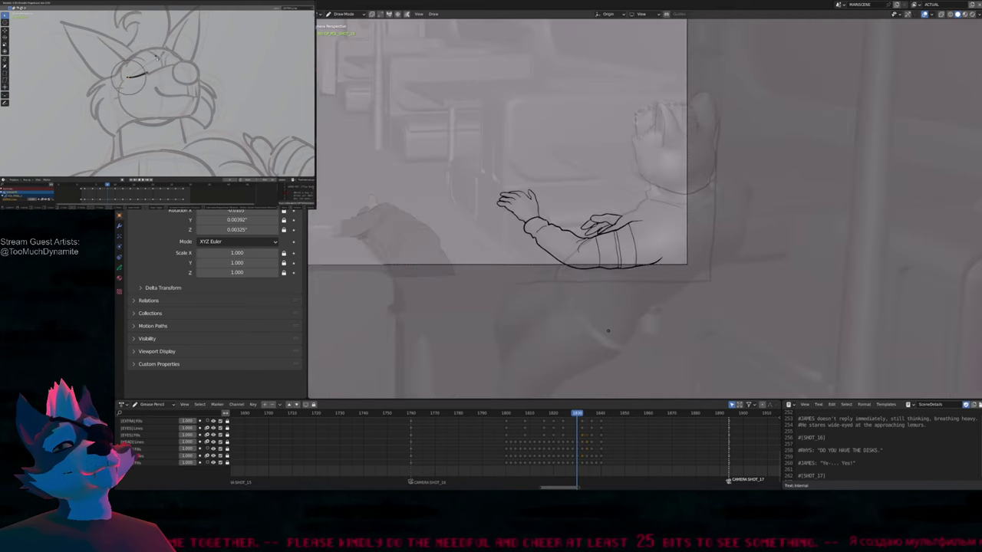
scroll(611, 222, up, 3)
Resize the brush and toggle undo/redo to judge the last hand stroke
key(f)
key(Return)
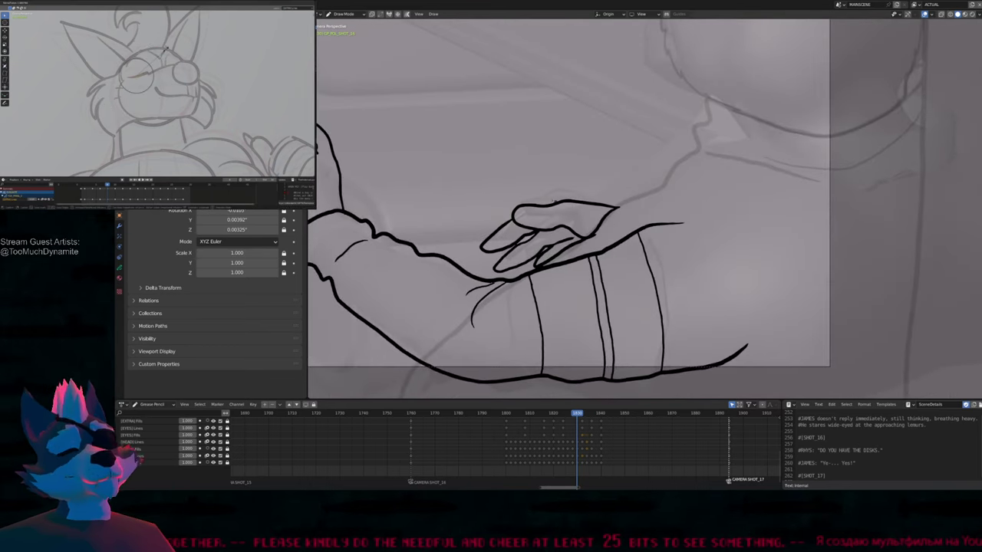
key(ctrl+z)
key(ctrl+z)
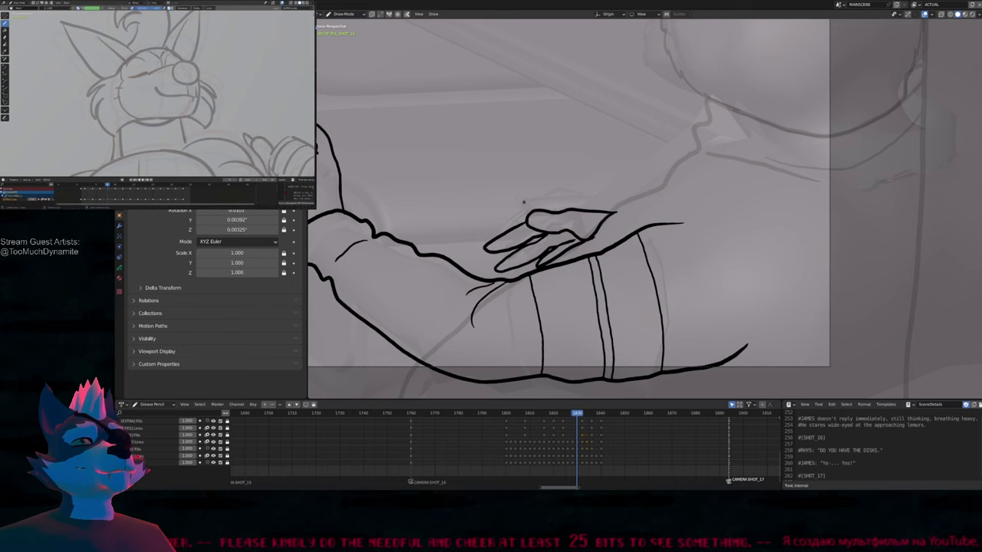
key(f)
click(474, 234)
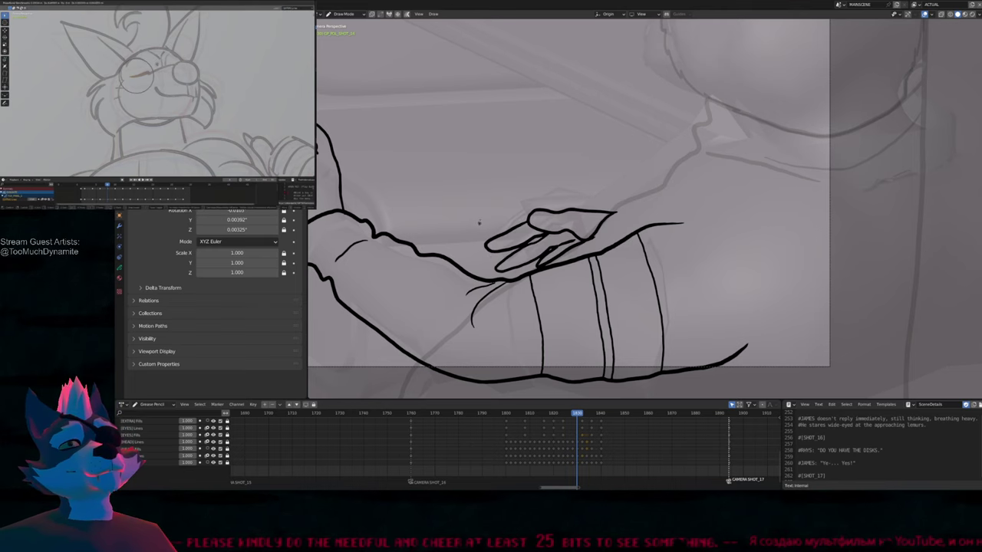
key(ctrl+shift+z)
key(ctrl+z)
key(ctrl+shift+z)
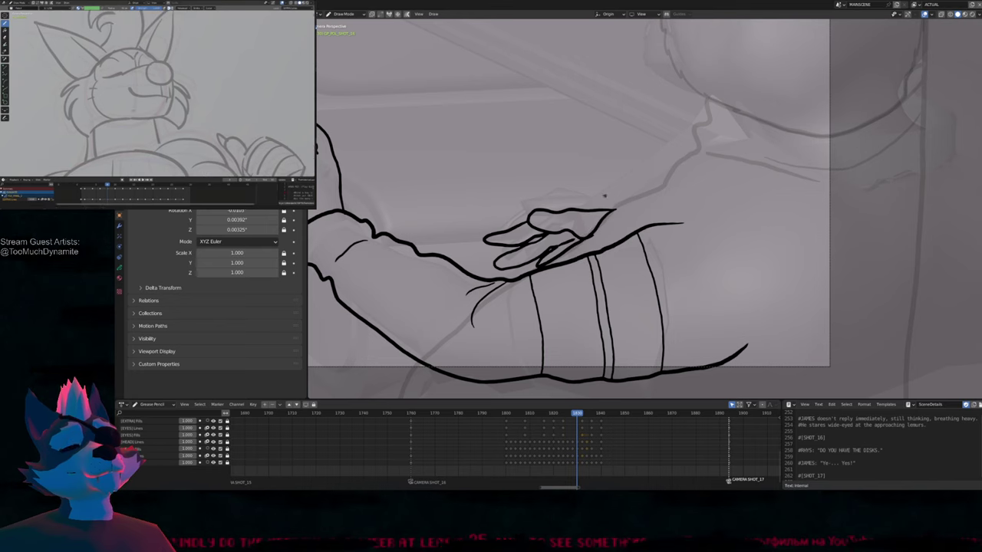
Shrink the brush, check the following frame, and switch to editing the arm strokes
scroll(572, 247, down, 3)
scroll(572, 247, down, 2)
scroll(572, 247, up, 5)
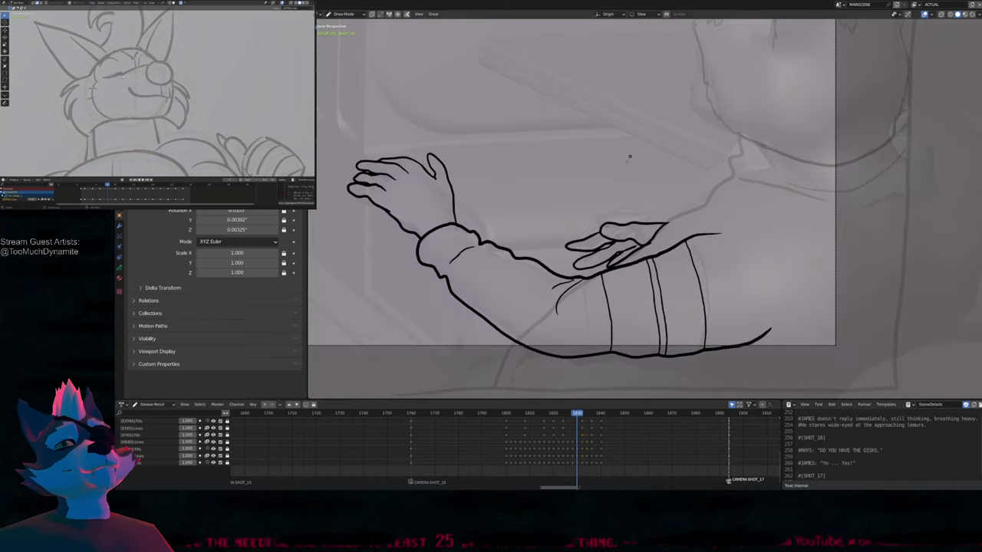
key(f)
key(Return)
key(f)
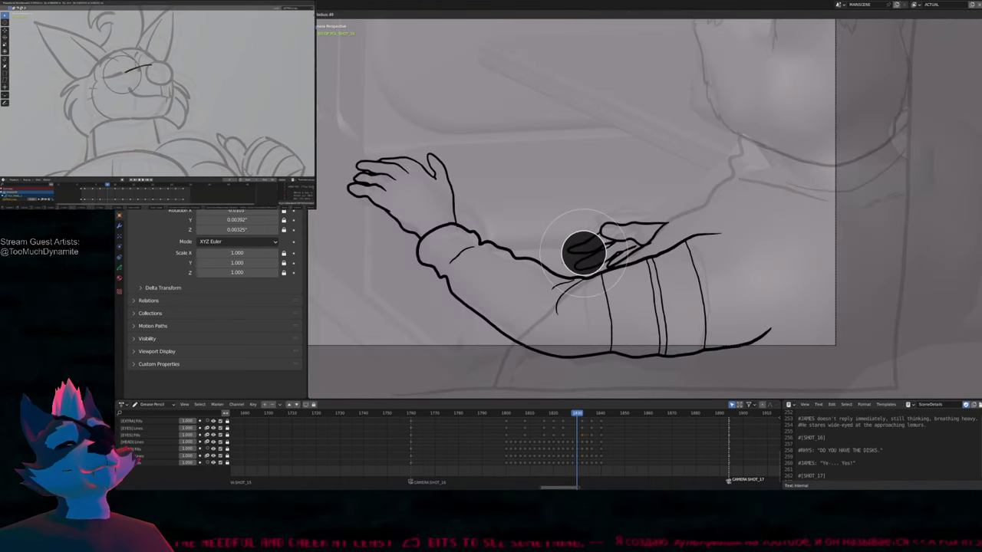
key(Return)
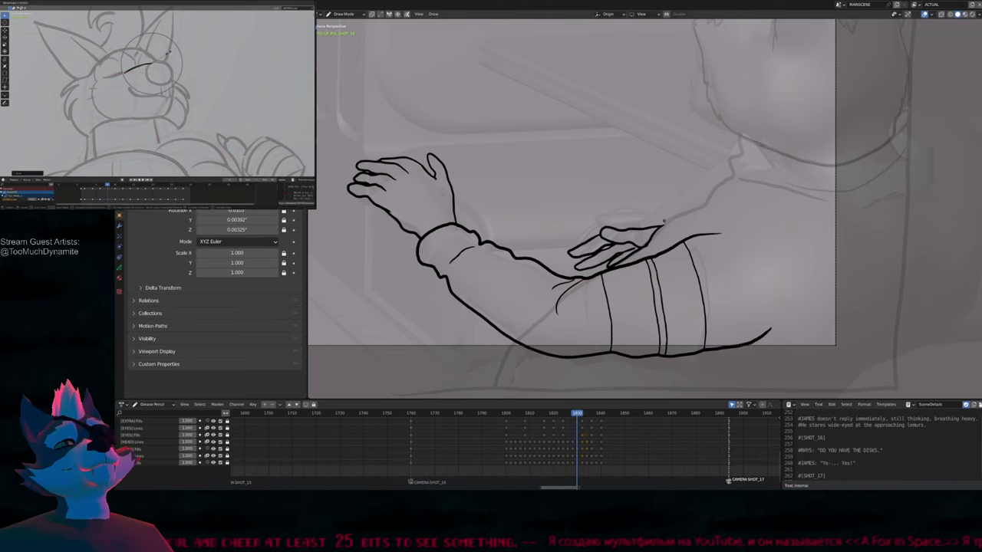
scroll(622, 208, down, 5)
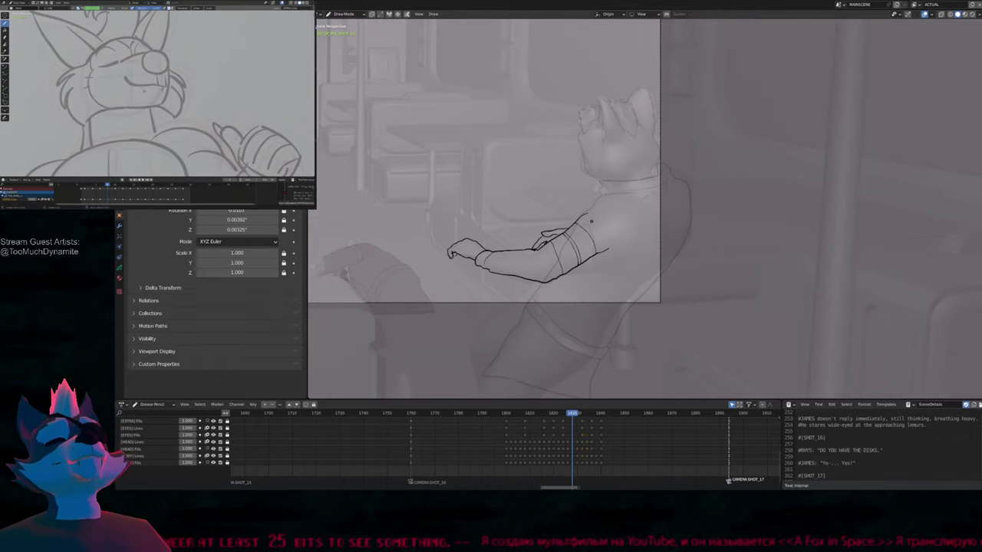
key(Right)
key(Right)
key(Right)
key(Right)
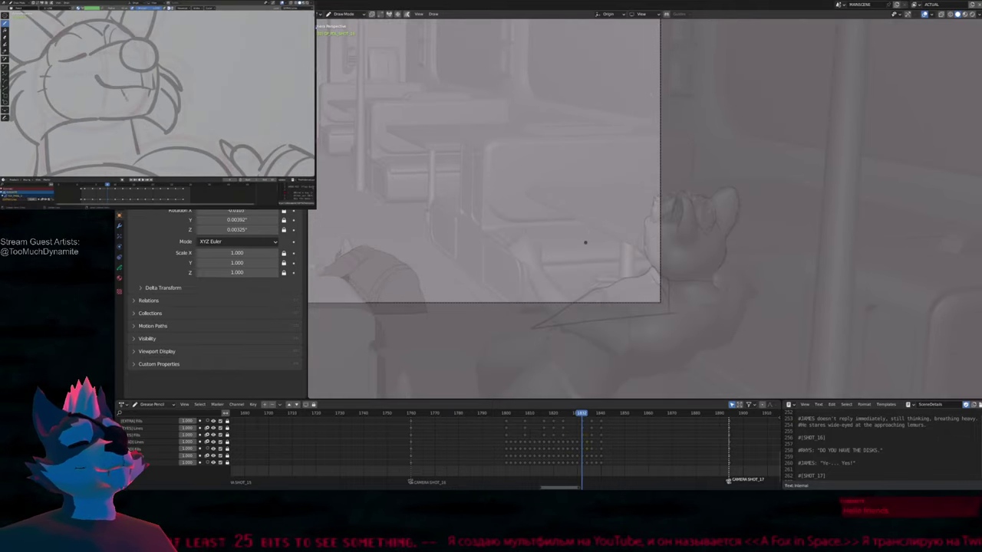
key(Left)
key(Left)
key(Tab)
scroll(589, 265, up, 4)
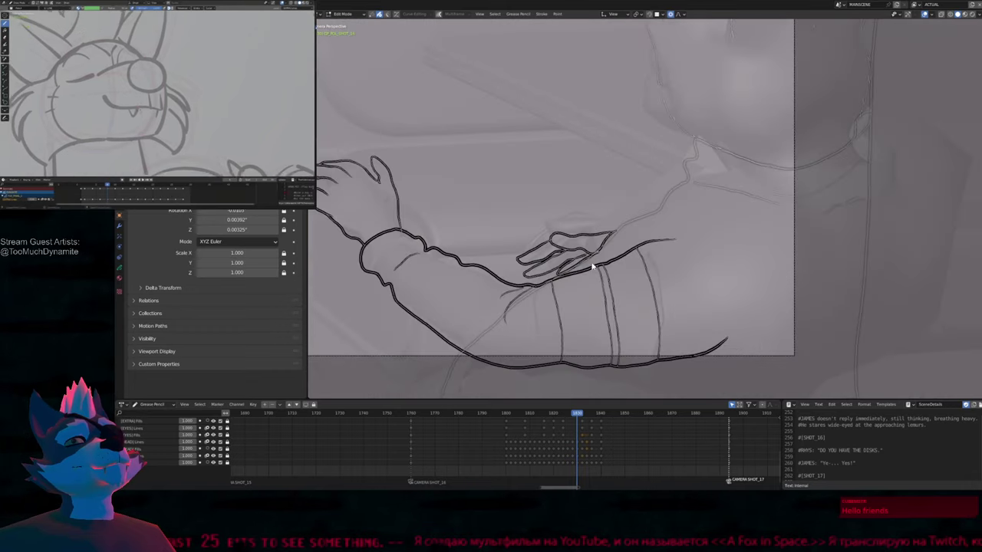
Paste the selected hand strokes onto frame 1832, placing and rotating them lower-right at the arm
drag(592, 266, 582, 220)
key(Right)
key(Right)
key(ctrl+v)
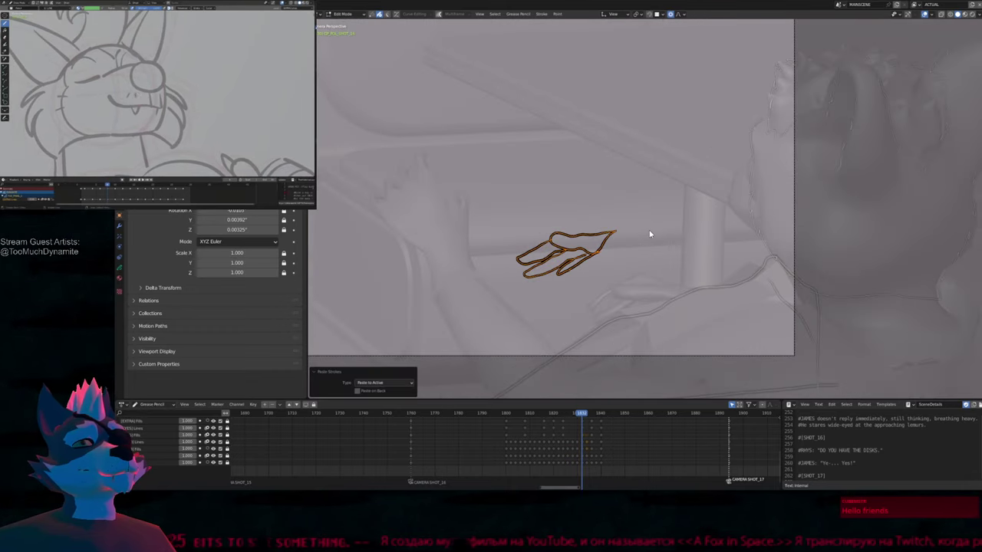
key(r)
key(g)
click(727, 312)
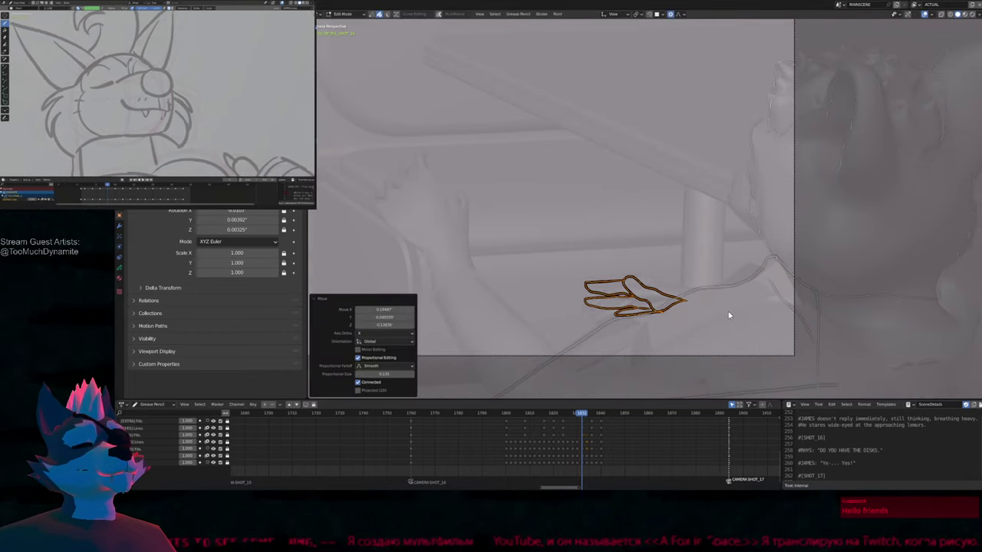
key(r)
click(734, 292)
key(Tab)
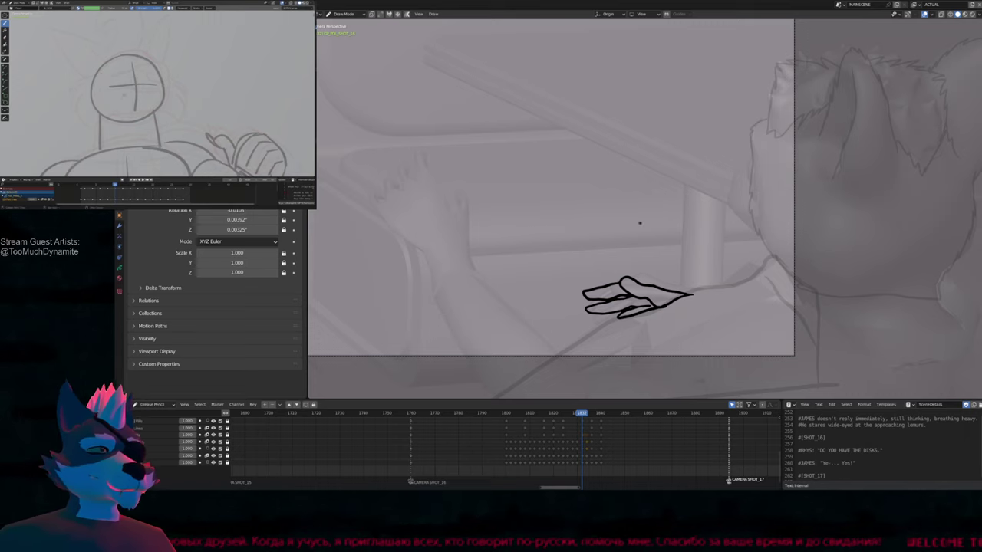
Zoom into the hand through the shot camera and redraw the wrist stroke to join the arm
scroll(790, 144, up, 2)
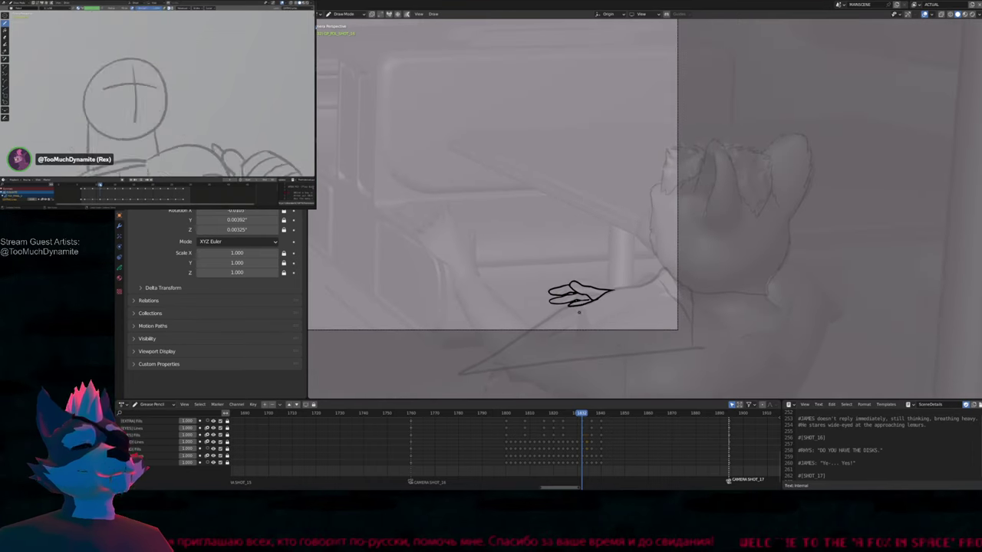
scroll(579, 312, up, 3)
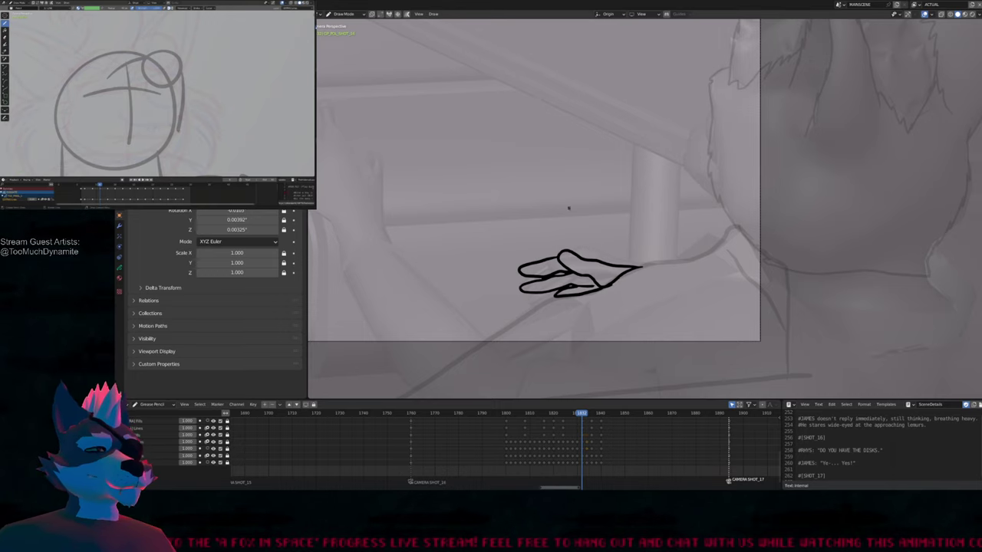
scroll(572, 229, down, 2)
key(KP_0)
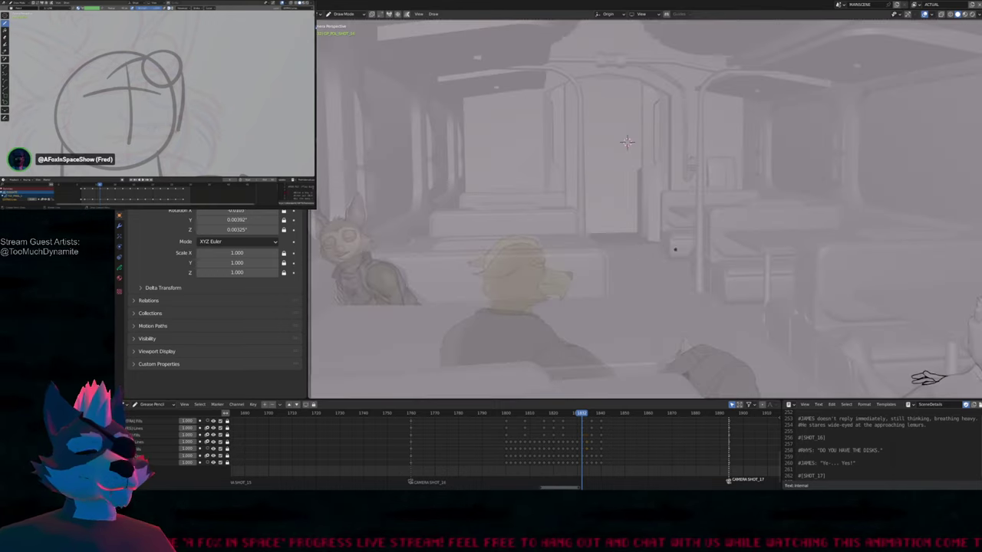
mouse_move(626, 142)
shift+middle_down()
mouse_move(578, 112)
mouse_move(608, 115)
mouse_move(627, 142)
shift+middle_up()
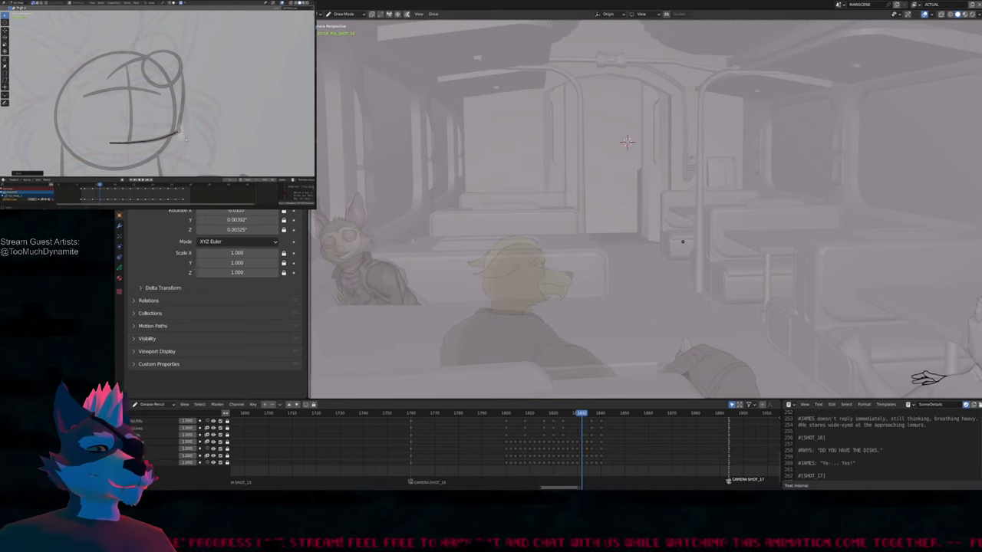
key(KP_0)
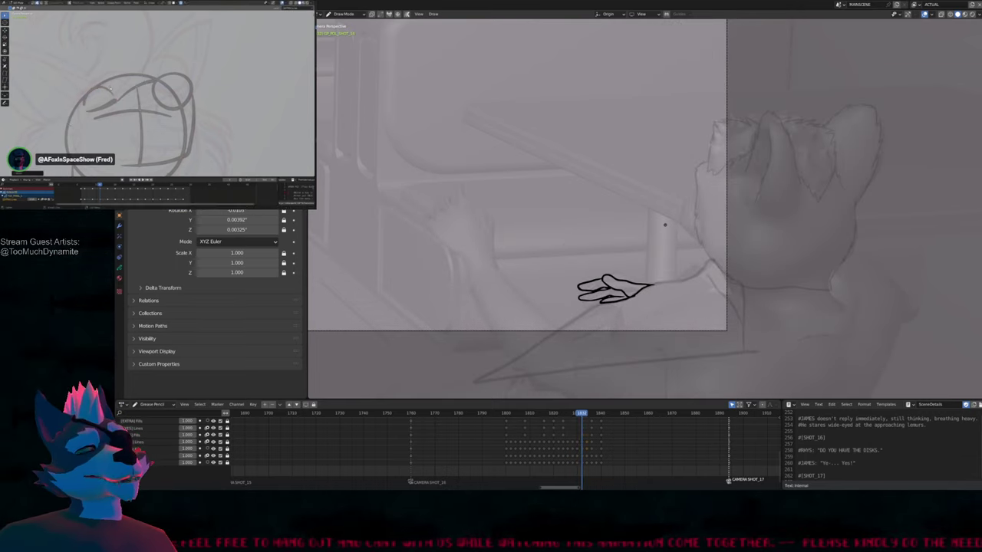
scroll(666, 225, up, 2)
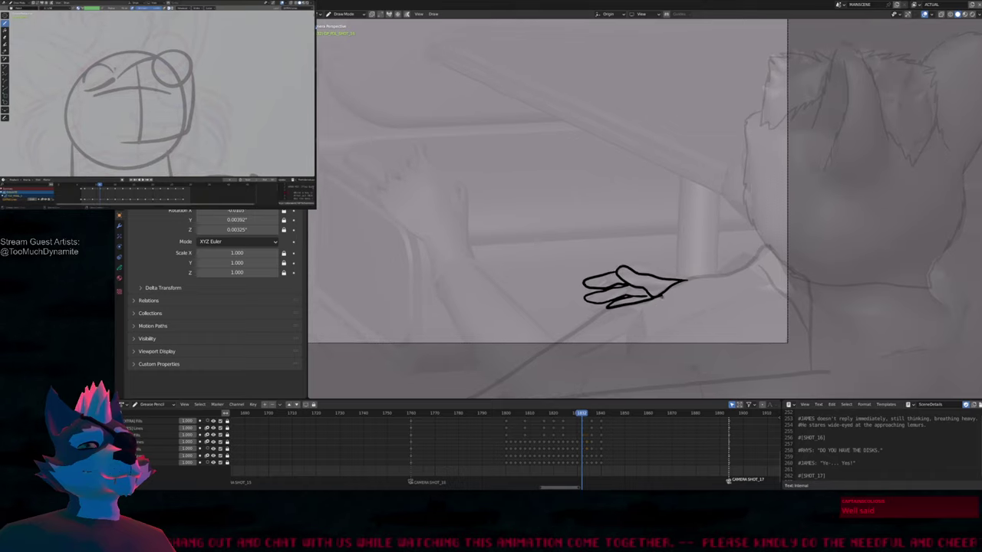
scroll(659, 288, up, 6)
scroll(665, 273, down, 3)
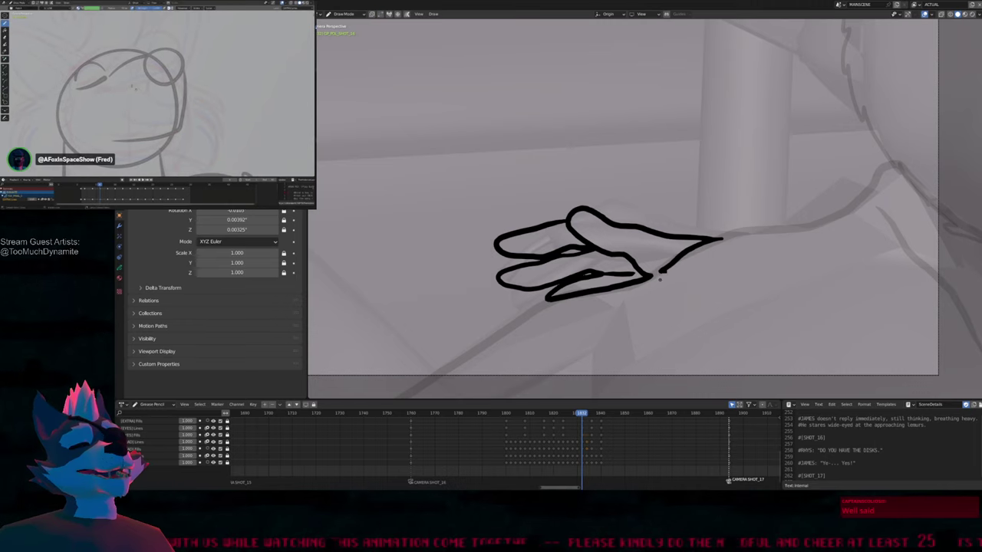
scroll(661, 272, up, 3)
mouse_move(674, 244)
mouse_down()
mouse_move(673, 259)
mouse_move(647, 269)
mouse_move(524, 284)
mouse_up()
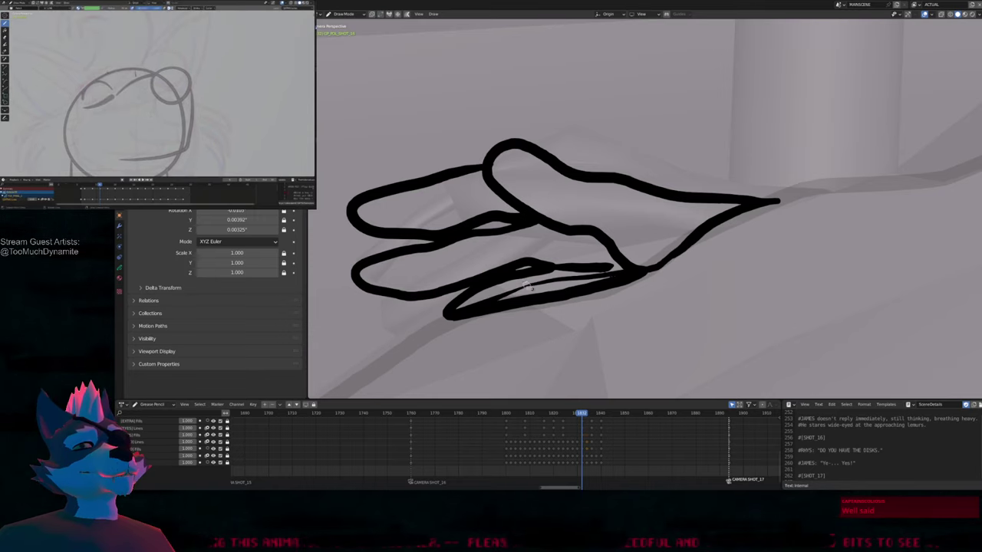
Recentre the view on the hand and step ahead to frame 1834
scroll(542, 274, down, 4)
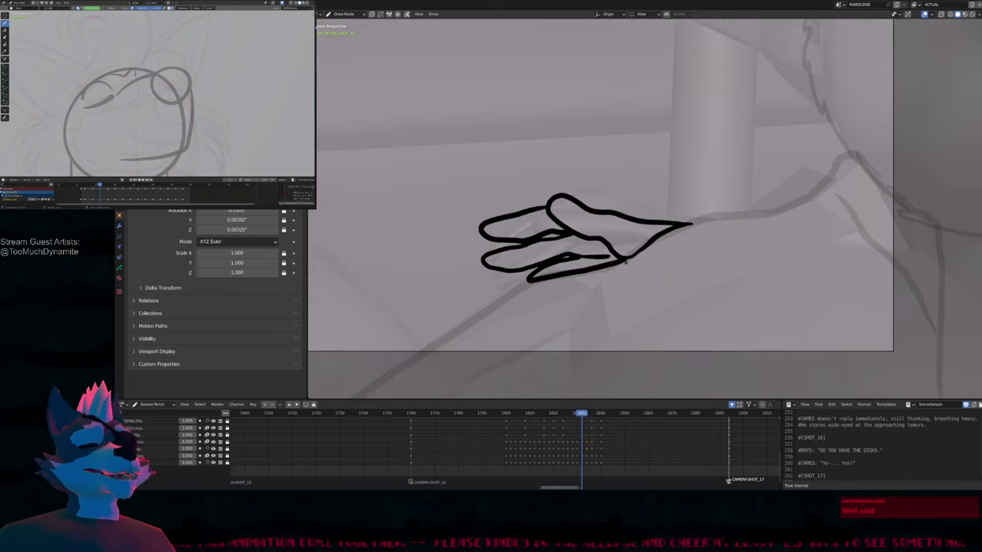
shift+middle_drag(626, 262, 613, 288)
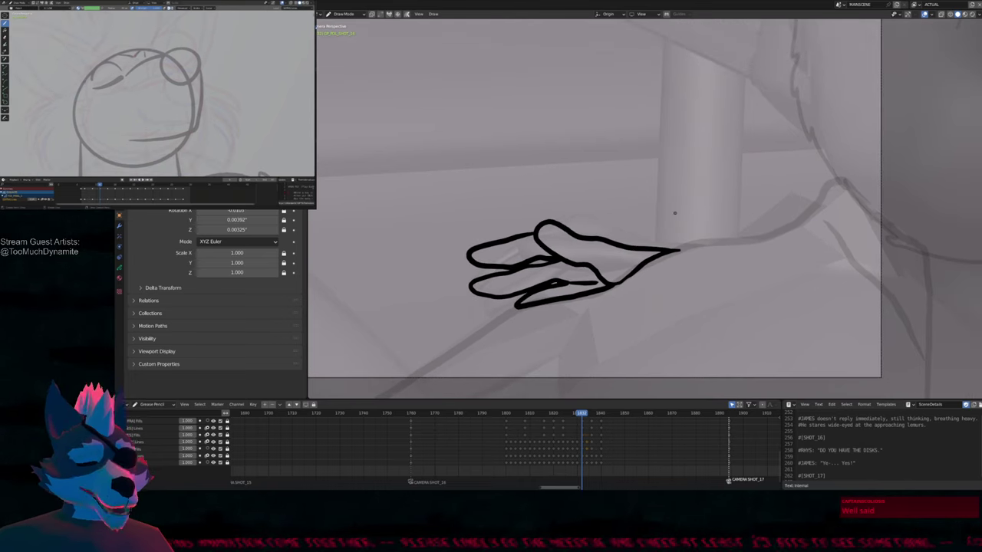
shift+middle_drag(689, 203, 649, 235)
scroll(642, 243, down, 3)
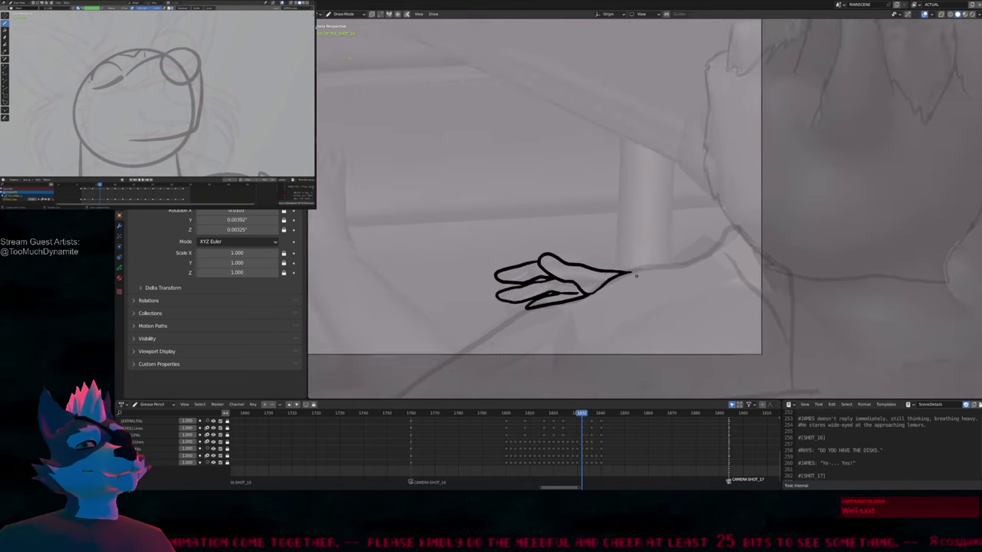
key(Right)
key(Right)
key(Right)
key(Right)
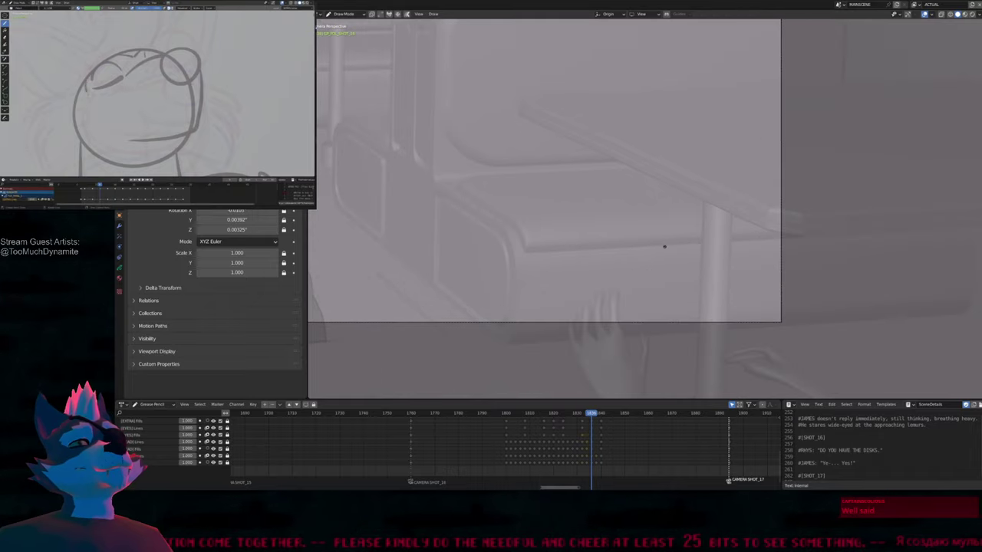
key(Left)
key(Left)
key(Left)
key(Left)
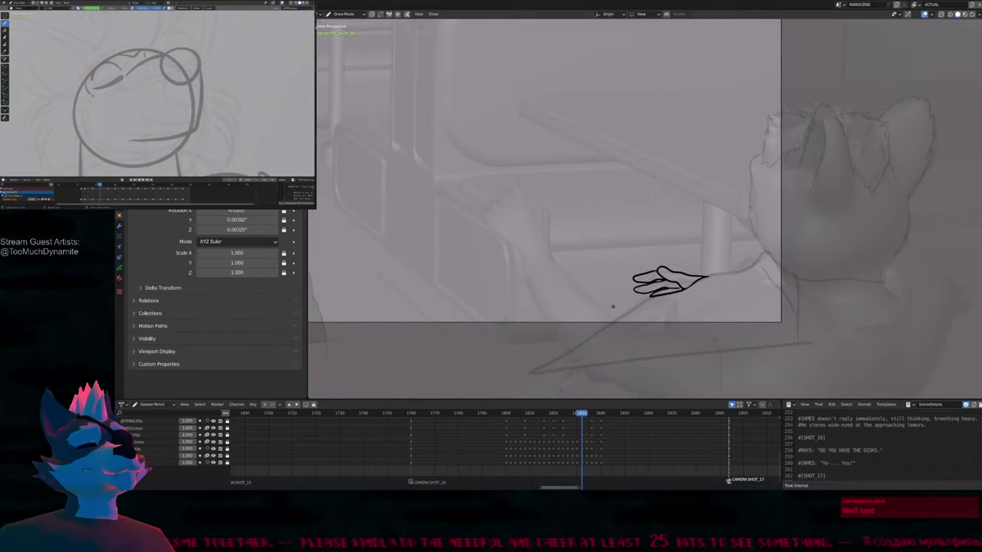
key(Right)
key(Right)
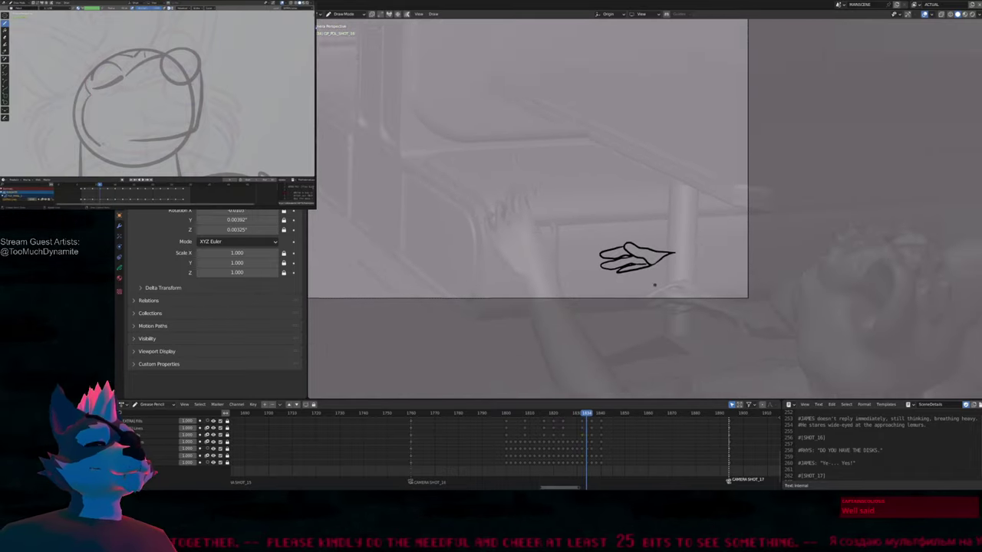
Duplicate the hand drawing onto frame 1834 and select all its strokes in Edit Mode
scroll(638, 248, up, 2)
key(Tab)
key(shift+d)
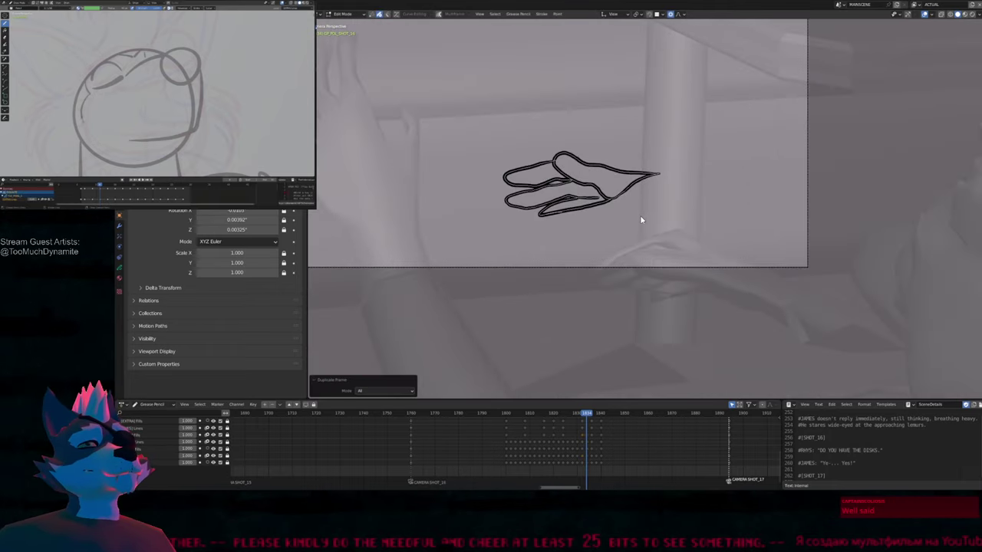
scroll(598, 444, up, 1)
click(598, 444)
key(Tab)
scroll(628, 264, up, 2)
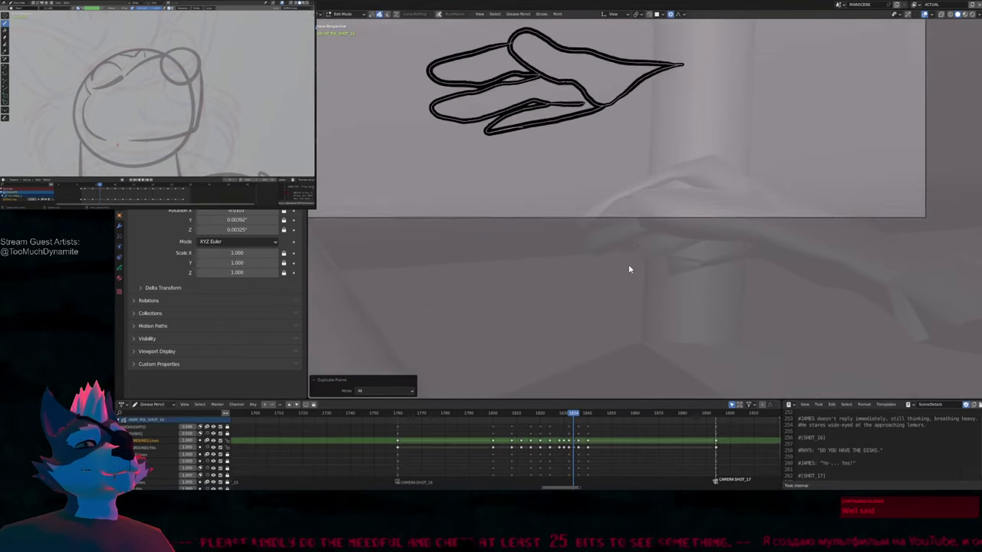
key(Tab)
Rotate the duplicated hand slightly and shift it down-right
key(r)
click(688, 213)
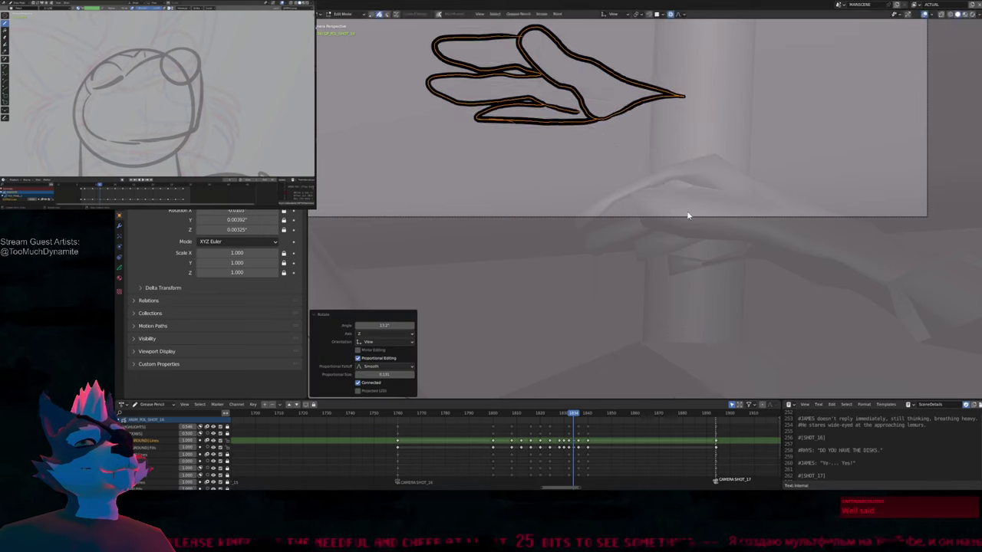
key(g)
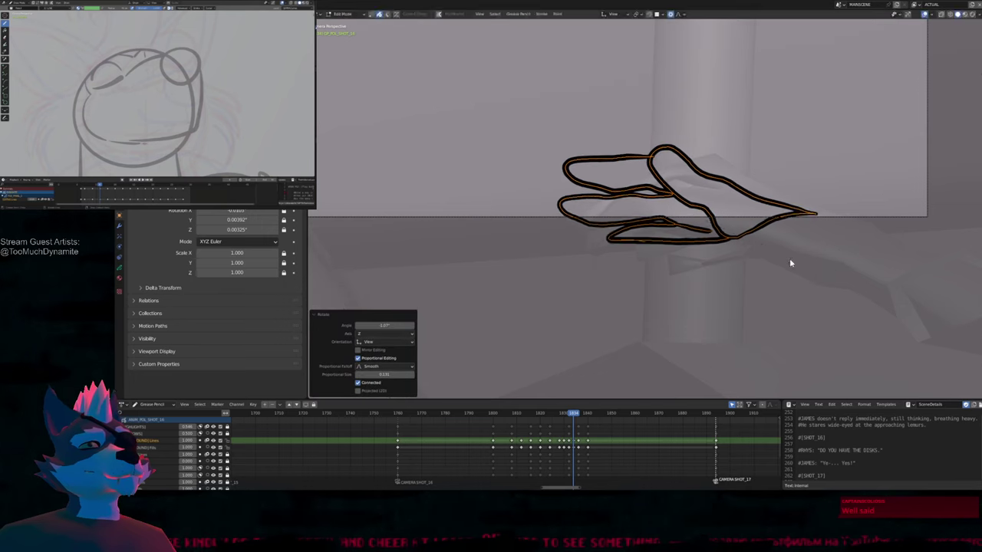
click(803, 265)
Redraw the lower finger loops so they reach further left from the palm
key(Tab)
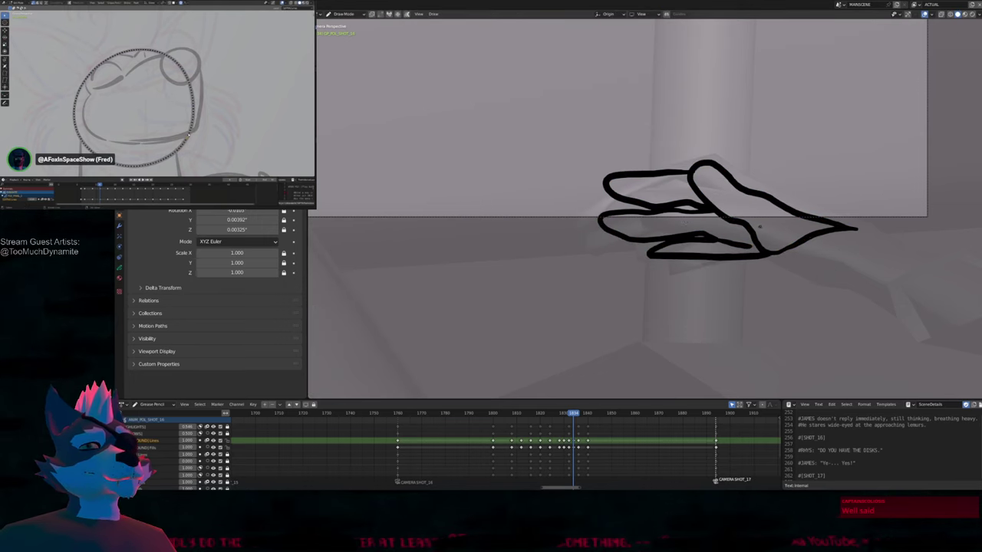
mouse_move(603, 222)
mouse_down()
mouse_move(636, 234)
mouse_move(606, 192)
mouse_move(594, 242)
mouse_move(583, 244)
mouse_move(606, 196)
mouse_move(634, 187)
mouse_move(606, 195)
mouse_move(585, 242)
mouse_move(645, 230)
mouse_move(599, 205)
mouse_up()
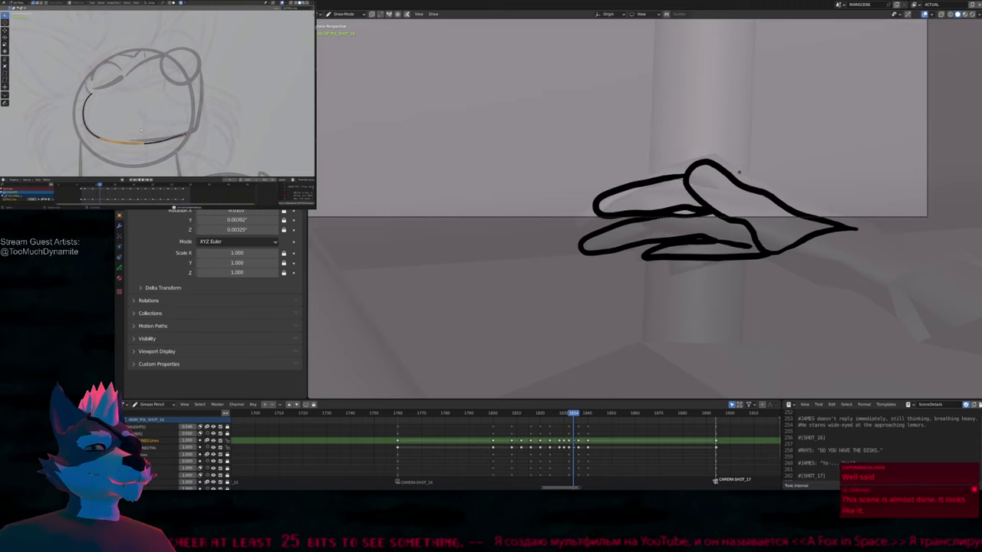
scroll(768, 189, down, 8)
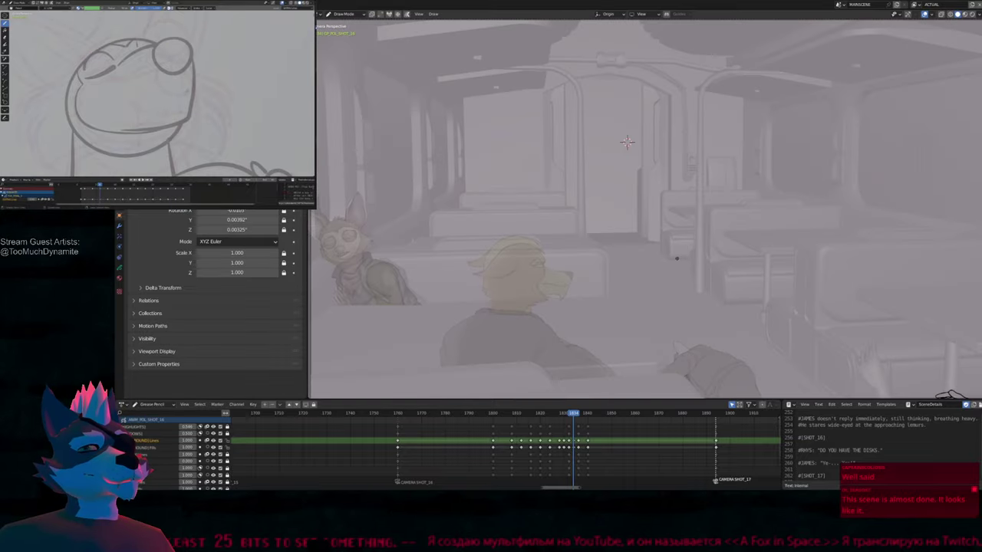
Step between keyframes to review the shots, then save TRAIN_04_THE_EXBLADES.blend
key(ctrl+z)
key(ctrl+z)
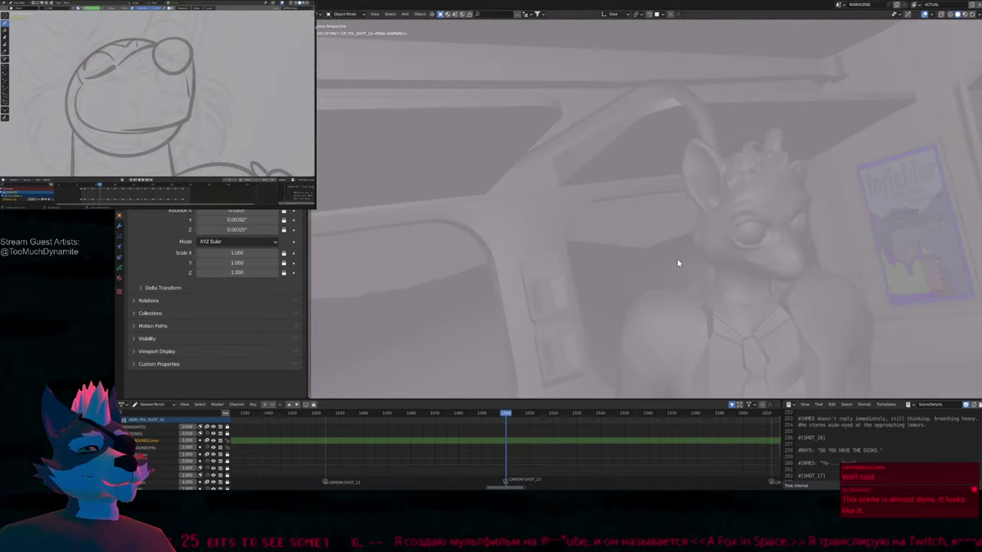
key(ctrl+z)
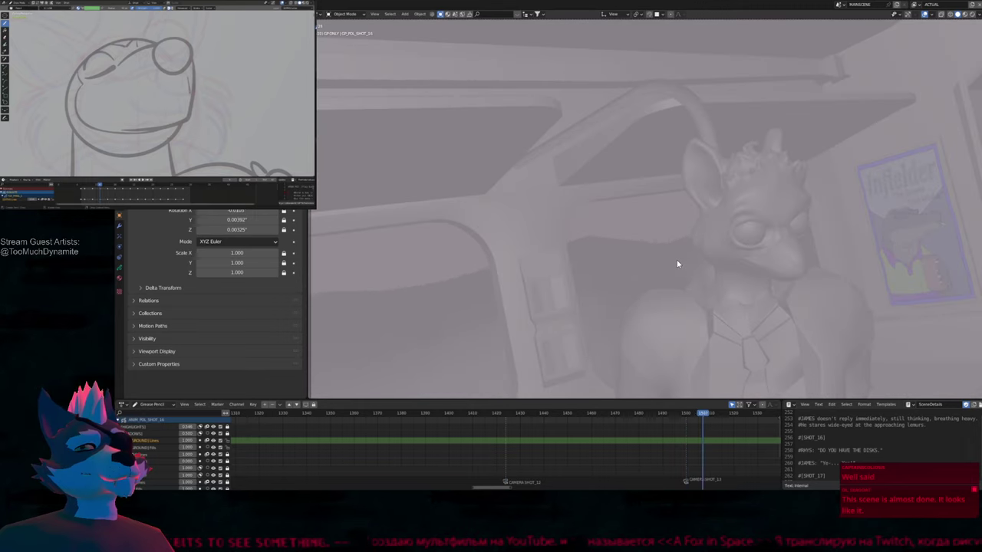
key(space)
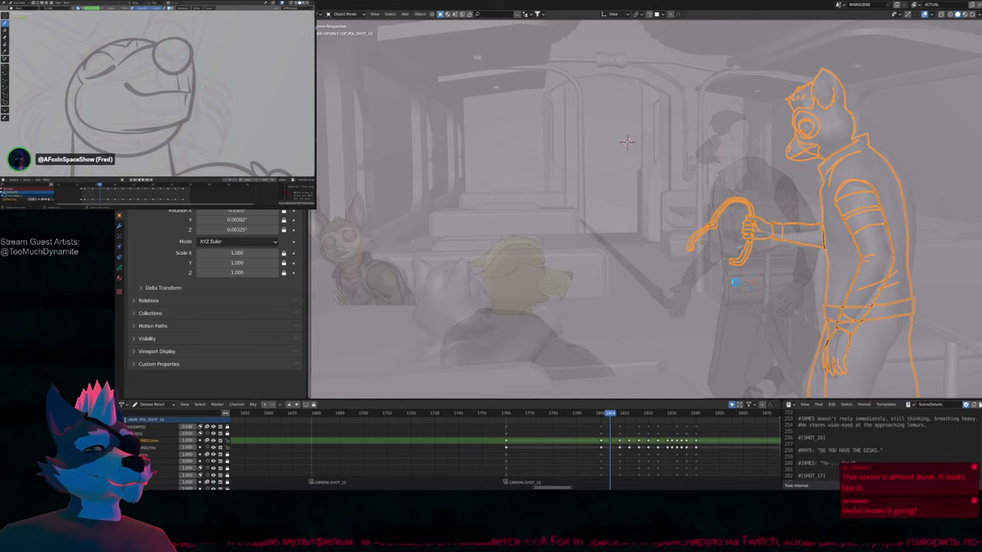
key(ctrl+s)
Play back the train shot in Material Preview shading
key(z)
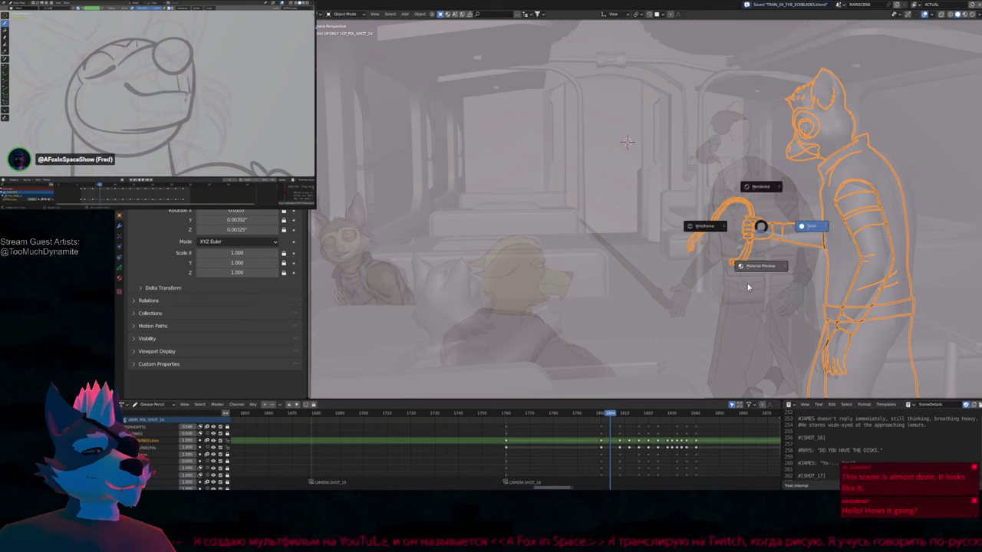
click(755, 268)
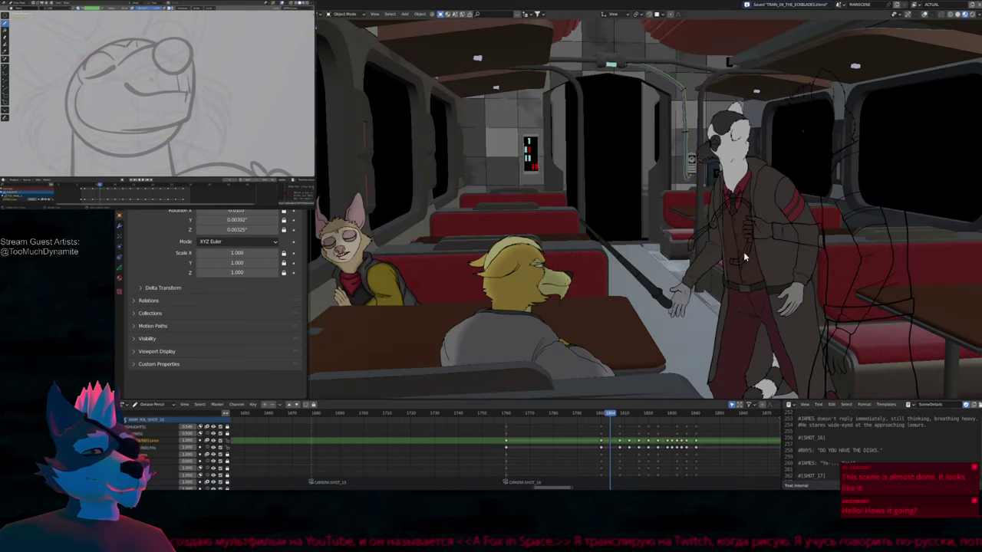
key(space)
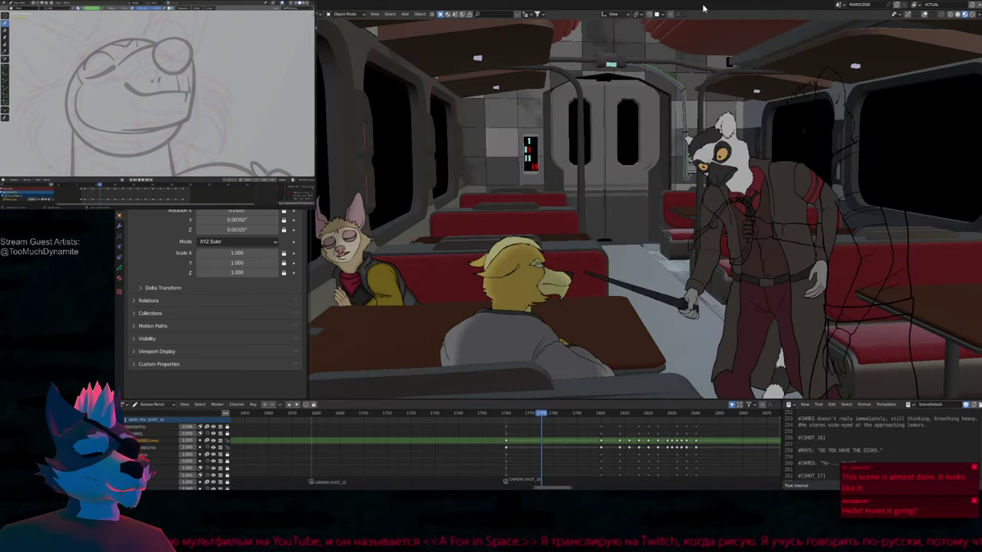